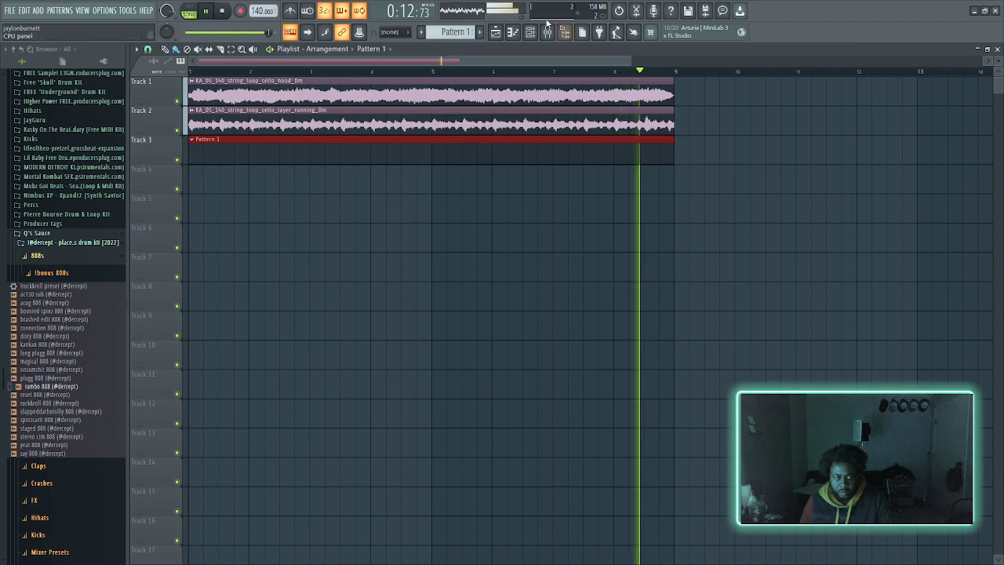
# - Open the Channel rack and set its channel filter to All
pyautogui.press('F6')
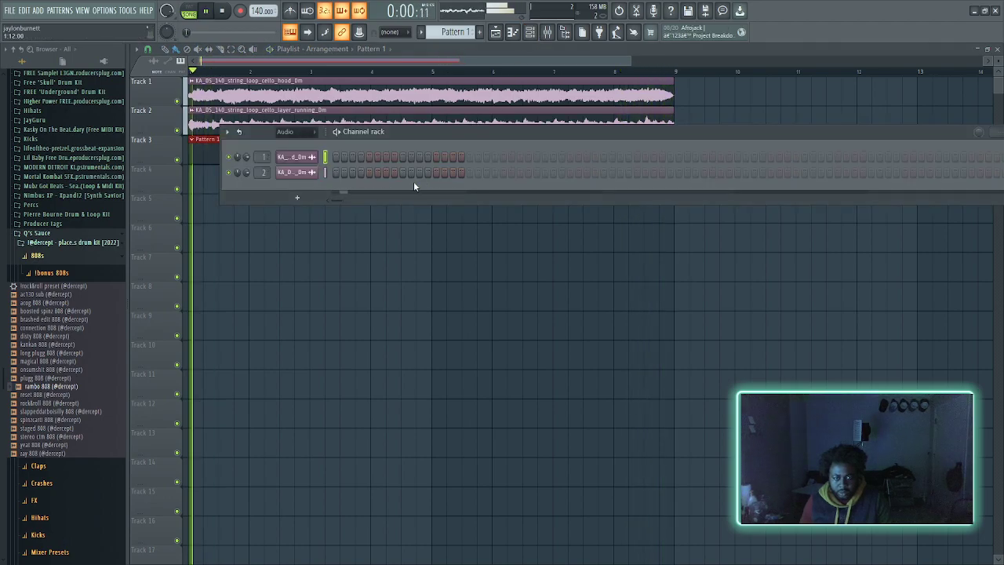
pyautogui.click(403, 173)
pyautogui.click(403, 173)
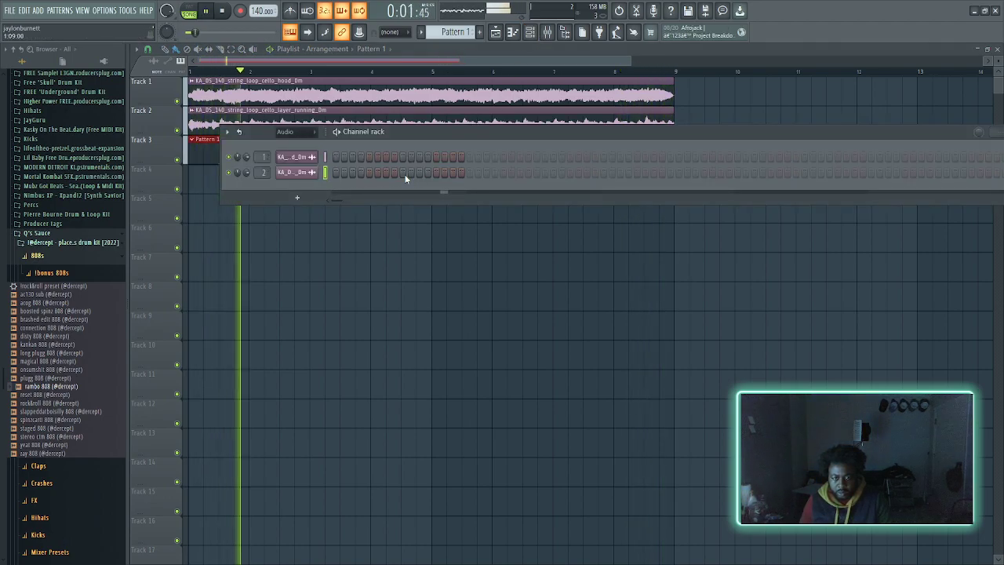
pyautogui.press('space')
pyautogui.press('space')
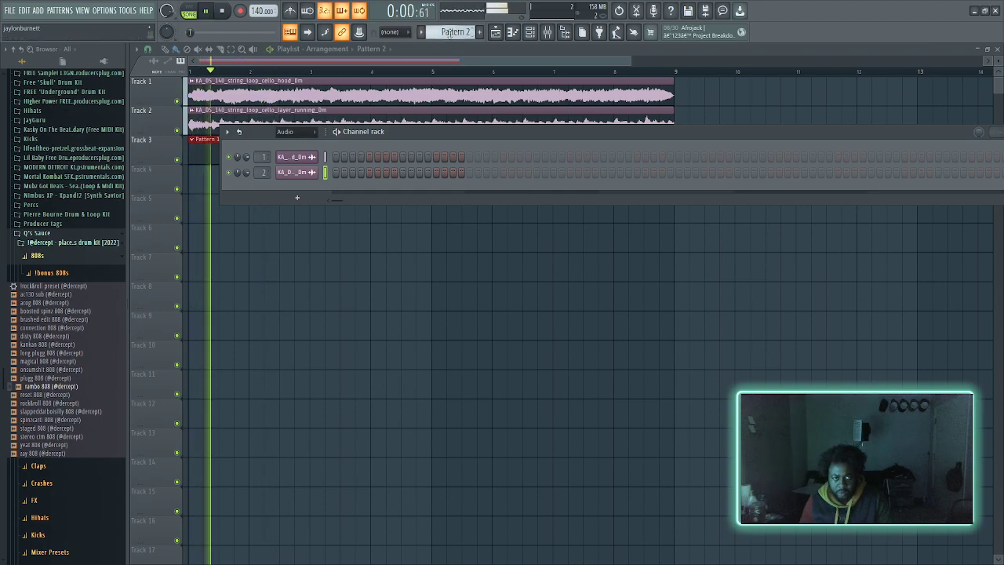
pyautogui.click(298, 131)
pyautogui.click(301, 140)
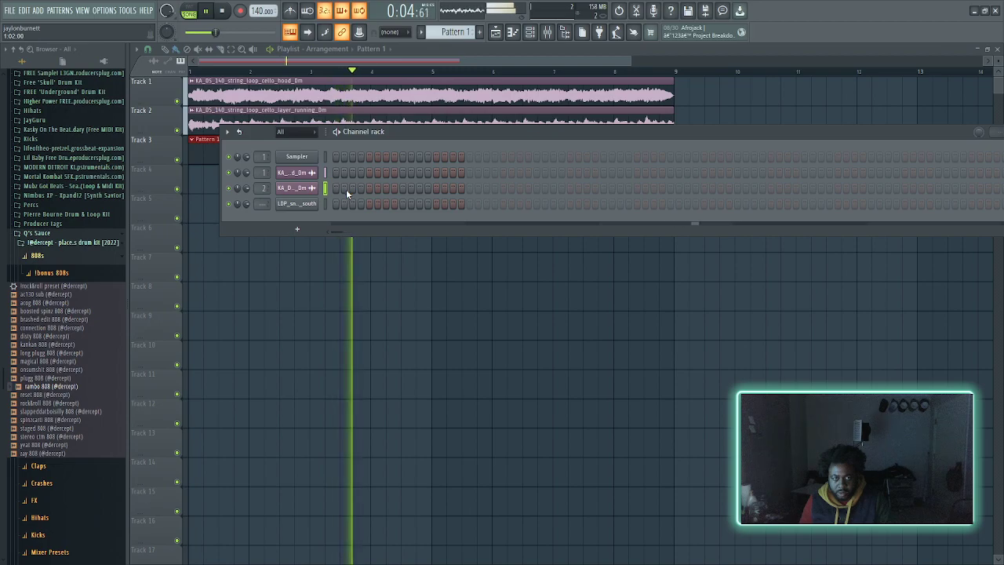
# - Place a snare hit on step 9 of the LDP_snare_south channel, checking its timing against the loop playback
pyautogui.press('space')
pyautogui.press('space')
pyautogui.click(361, 204)
pyautogui.press('space')
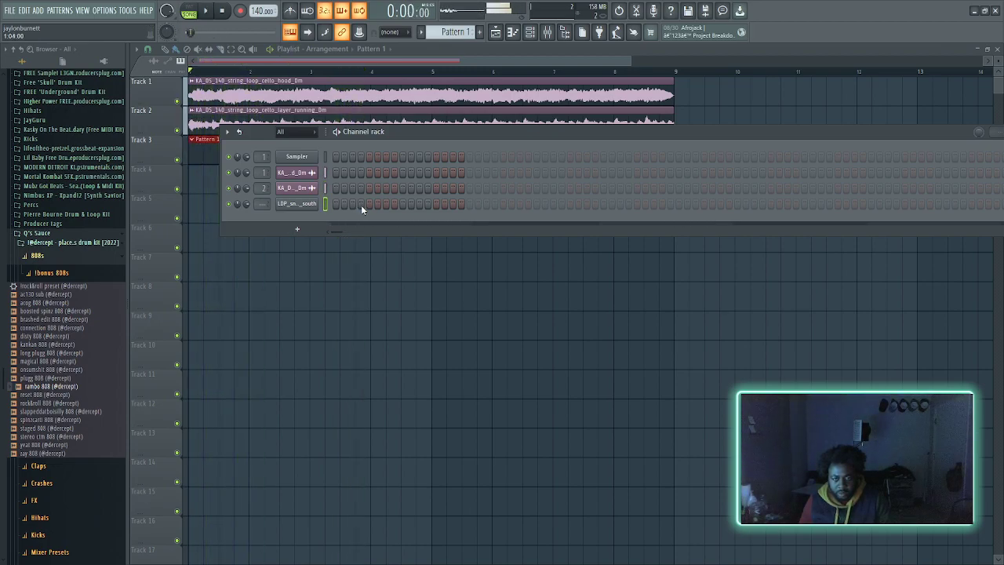
pyautogui.click(369, 204)
pyautogui.press('space')
pyautogui.click(368, 204)
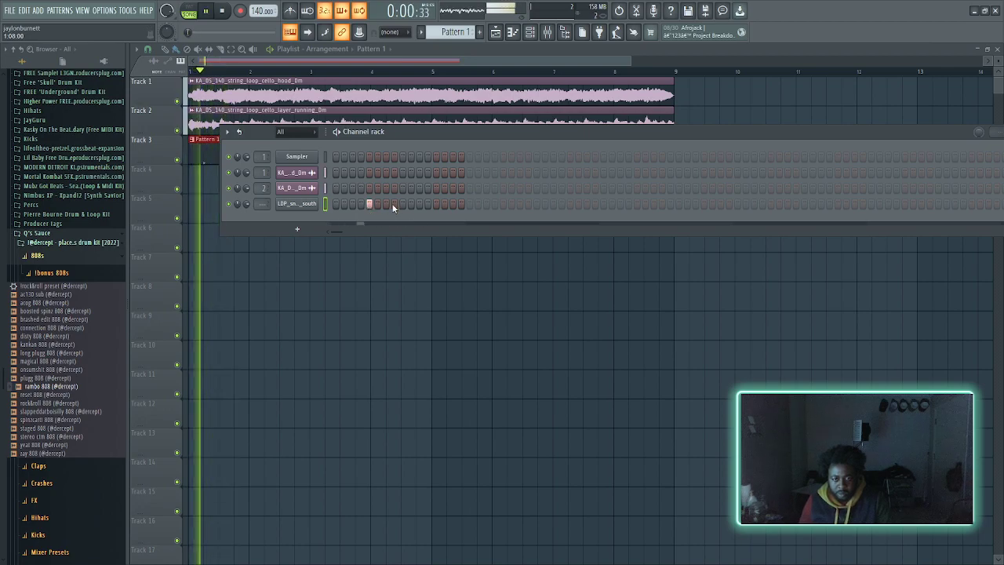
pyautogui.click(403, 205)
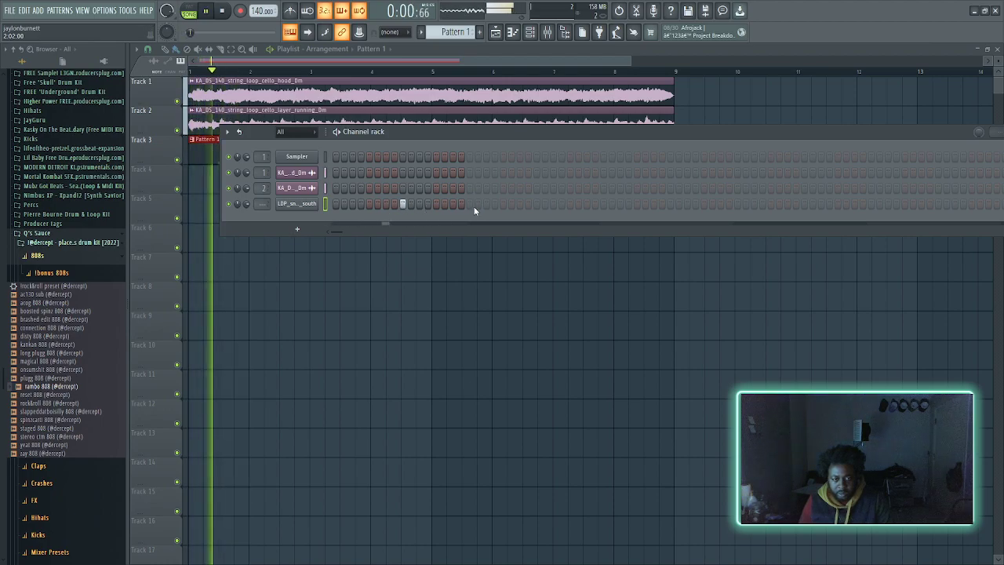
# - Add further hits on the LDP_snare_south channel at steps 23, 25, 41, 55 and 57
pyautogui.click(538, 204)
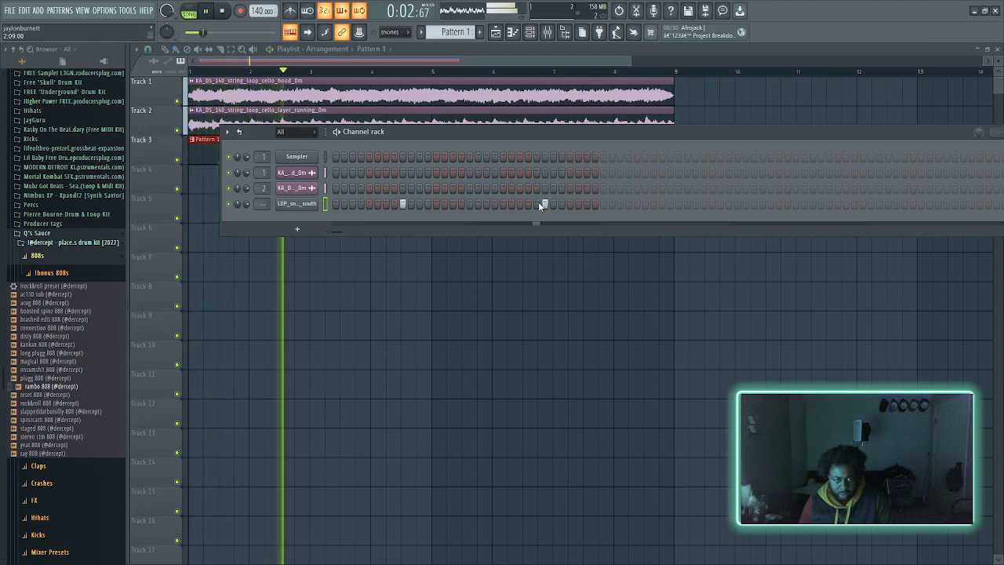
pyautogui.click(521, 204)
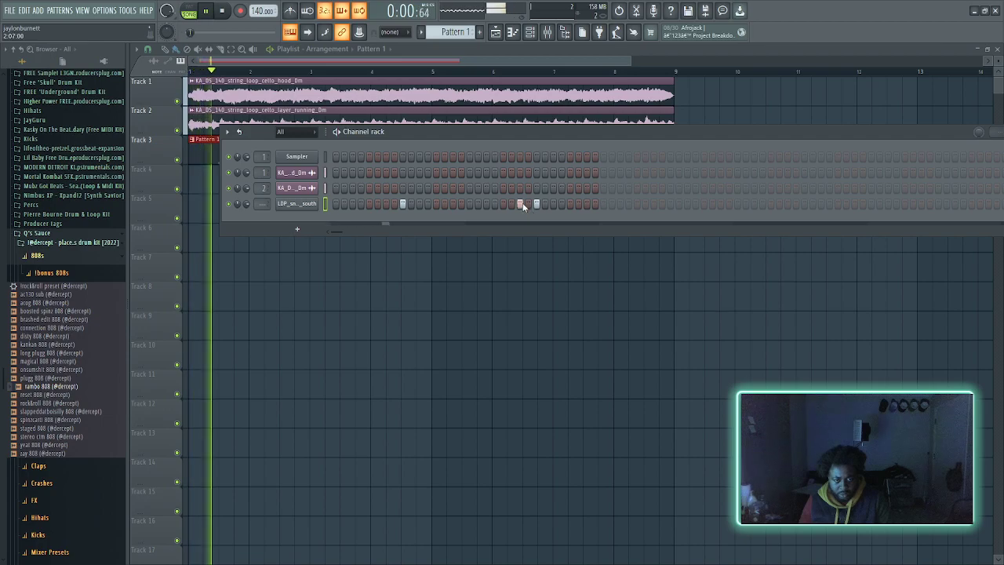
pyautogui.click(670, 204)
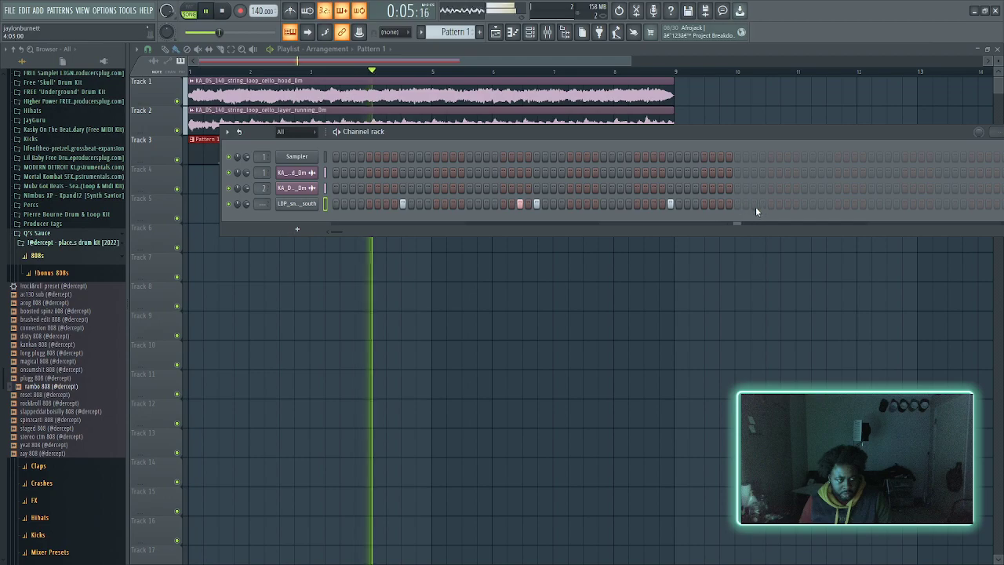
pyautogui.click(788, 203)
pyautogui.click(804, 204)
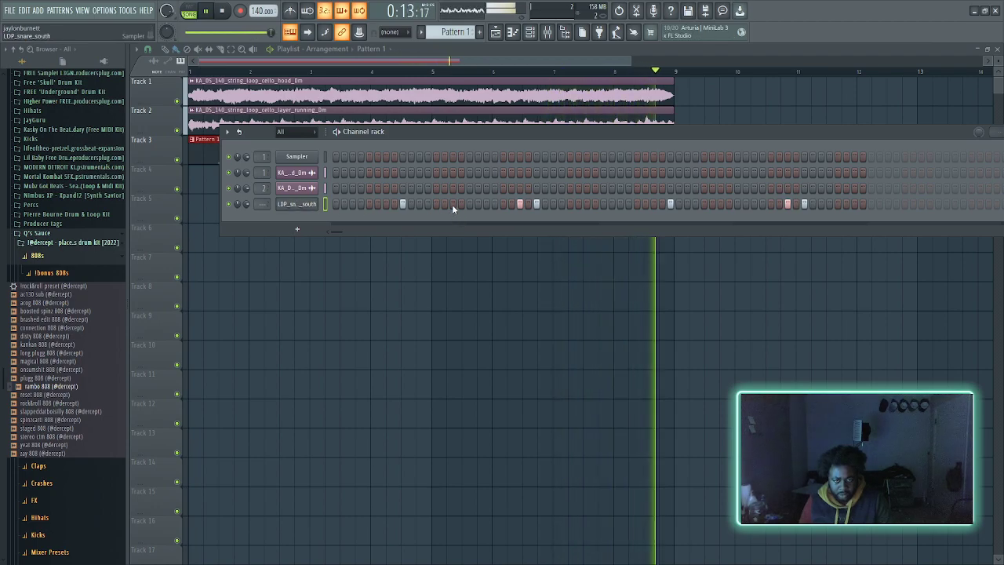
# - Shorten the Pattern 1 clip on Track 3 to four bars and place a second copy at bar 5
pyautogui.click(540, 59)
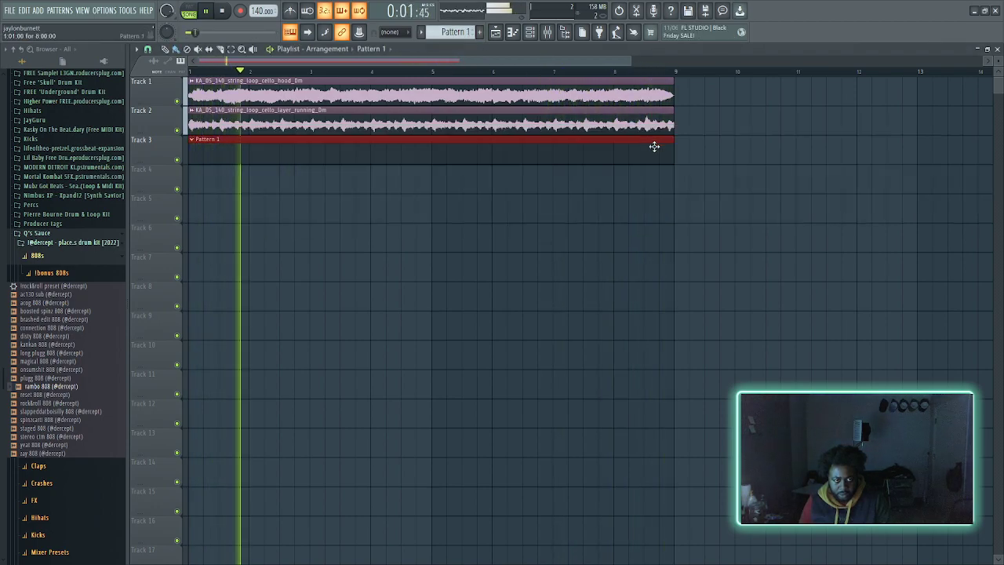
pyautogui.moveTo(672, 139); pyautogui.dragTo(654, 165)
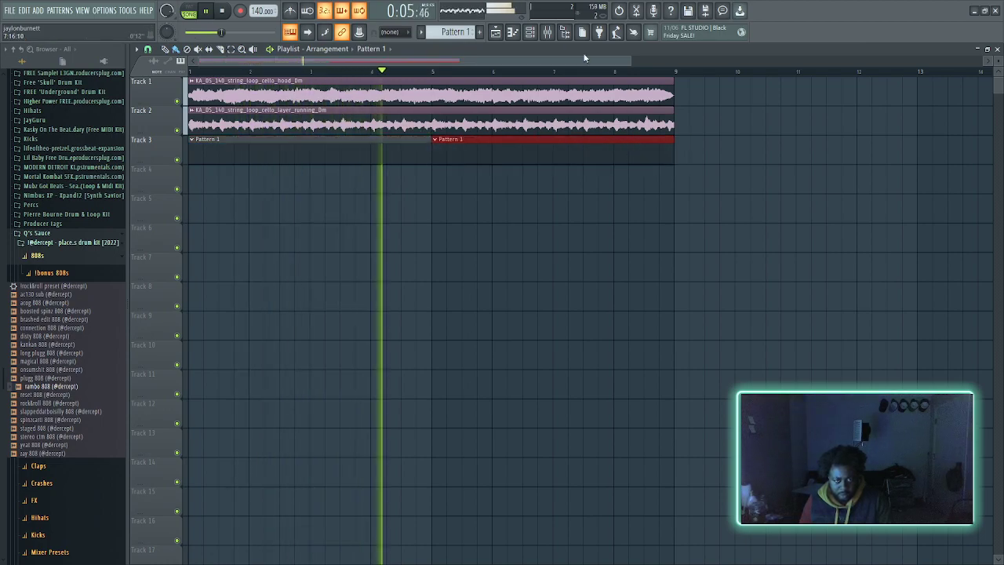
# - Route the LDP_snare_south channel to mixer insert 4
pyautogui.click(530, 32)
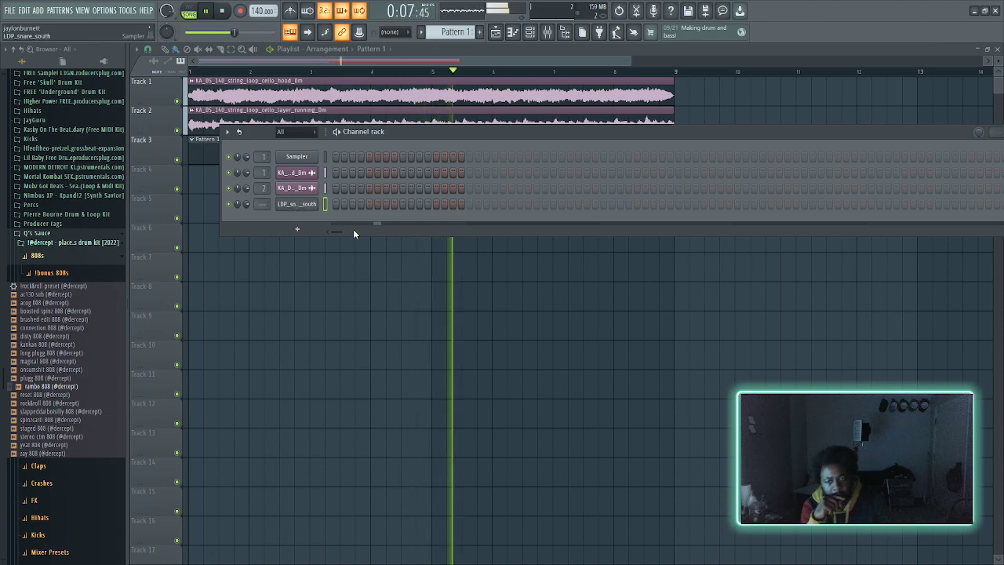
pyautogui.click(307, 205)
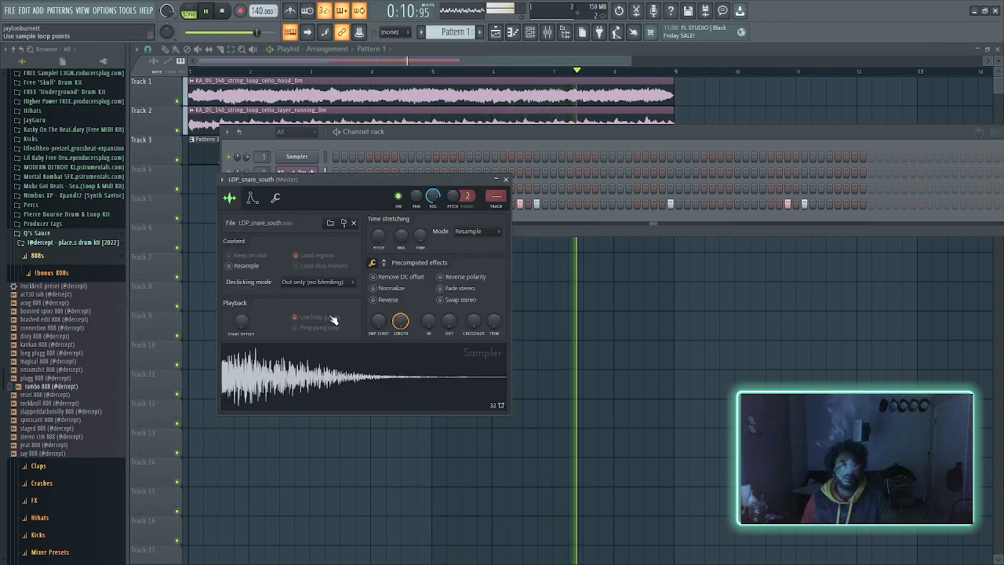
pyautogui.moveTo(314, 178); pyautogui.dragTo(460, 170)
pyautogui.click(305, 219)
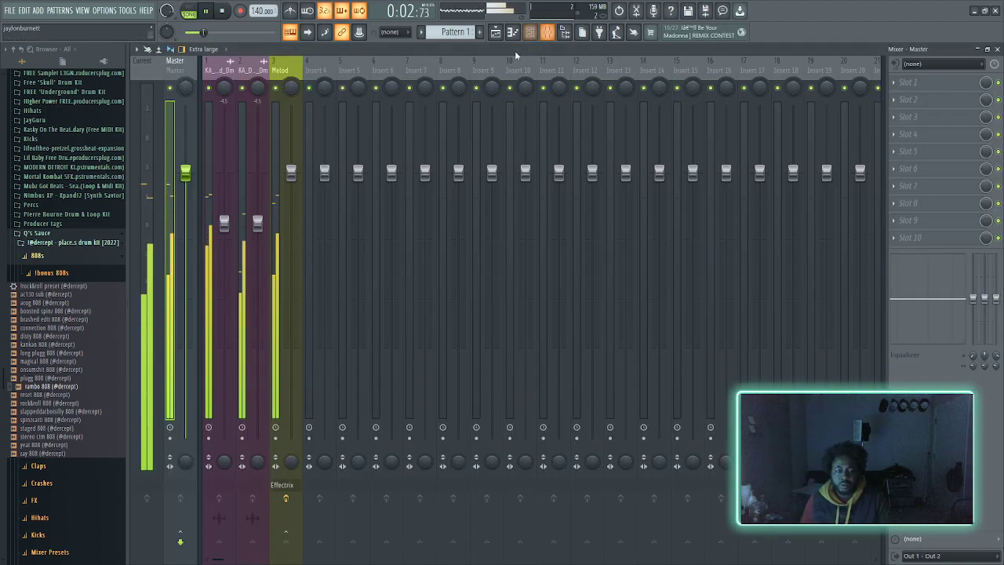
pyautogui.click(548, 31)
pyautogui.click(324, 74)
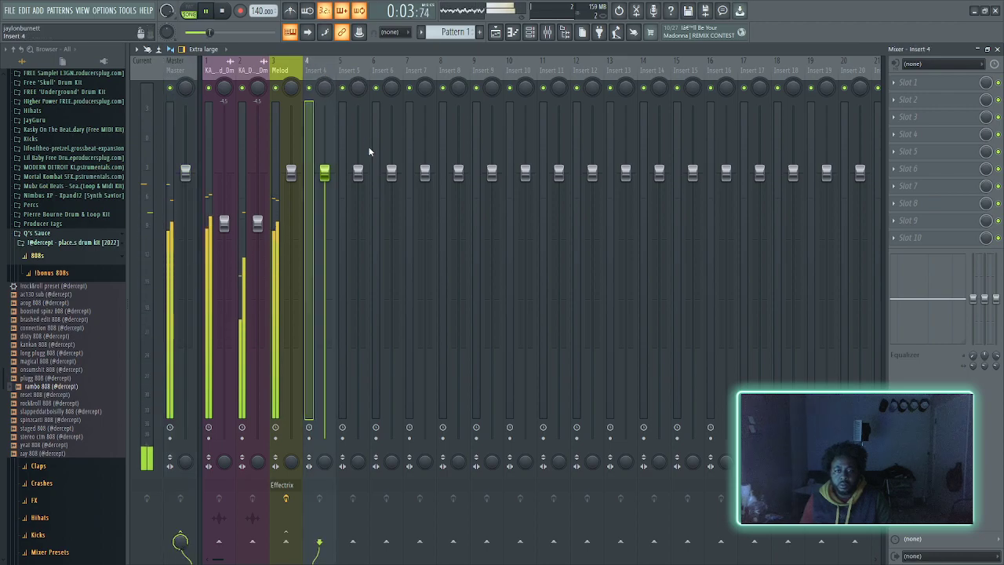
pyautogui.hotkey('ctrl', 'l')
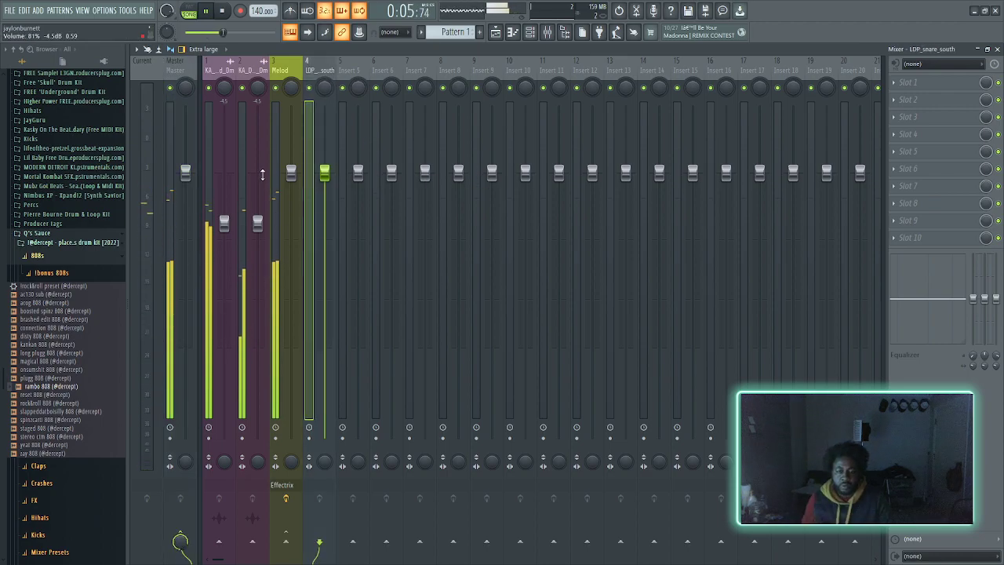
# - Lower the Melod mixer track's volume to about -6.6 dB
pyautogui.moveTo(290, 168); pyautogui.dragTo(284, 198)
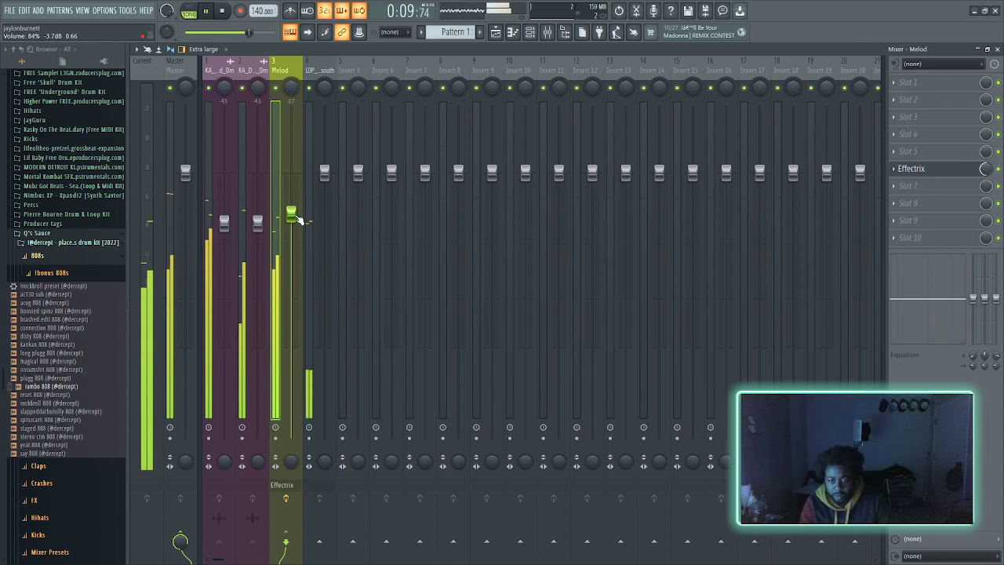
pyautogui.moveTo(299, 219); pyautogui.dragTo(298, 237)
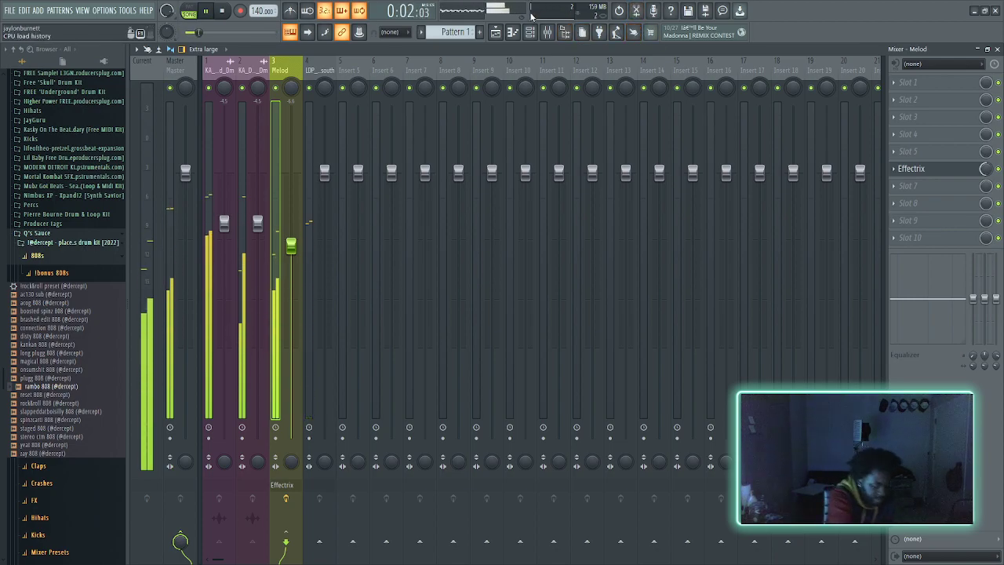
# - Audition the drum kit's kick samples and add the thump kick to the Channel rack as a new channel
pyautogui.scroll(-5, 48, 402)
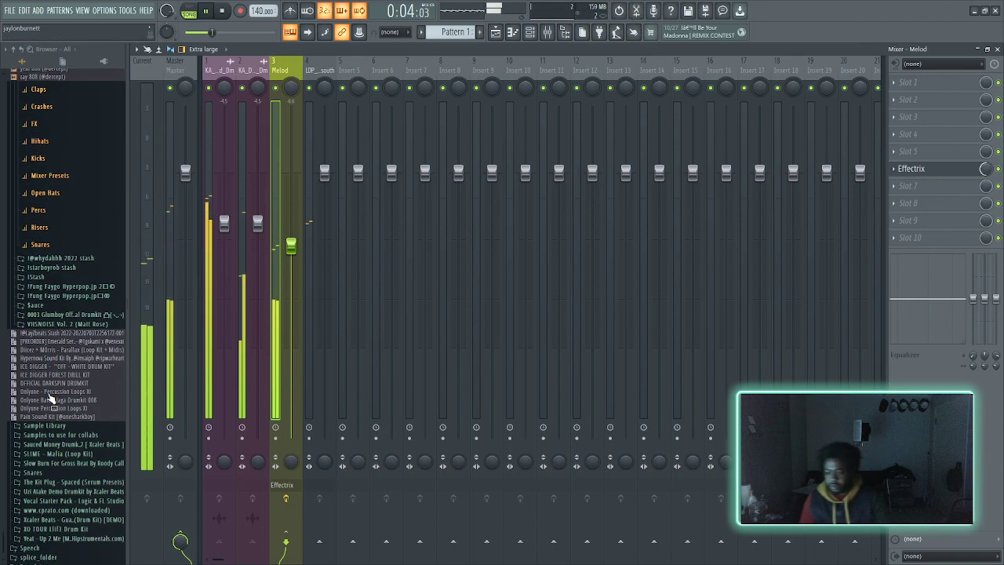
pyautogui.scroll(4, 51, 402)
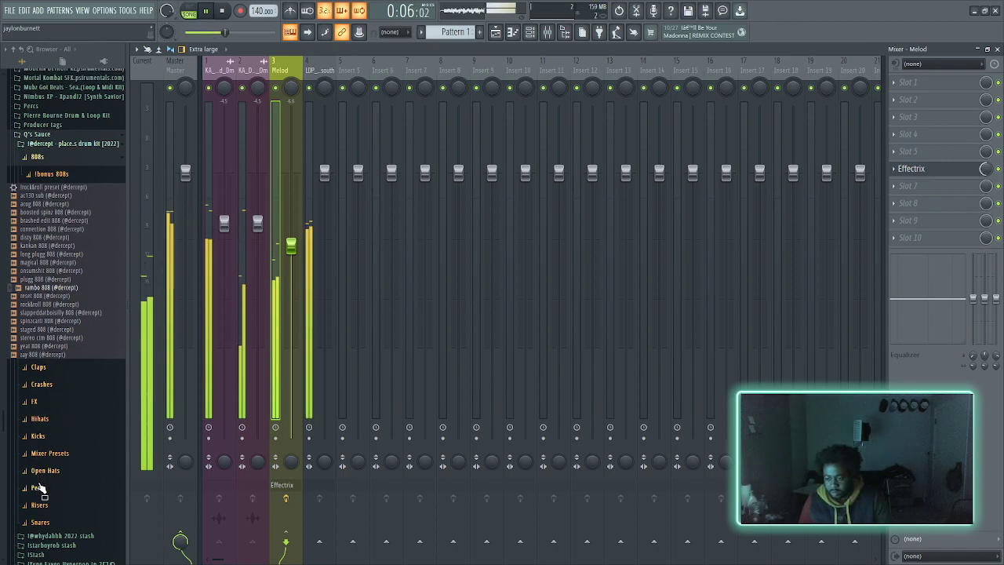
pyautogui.click(39, 436)
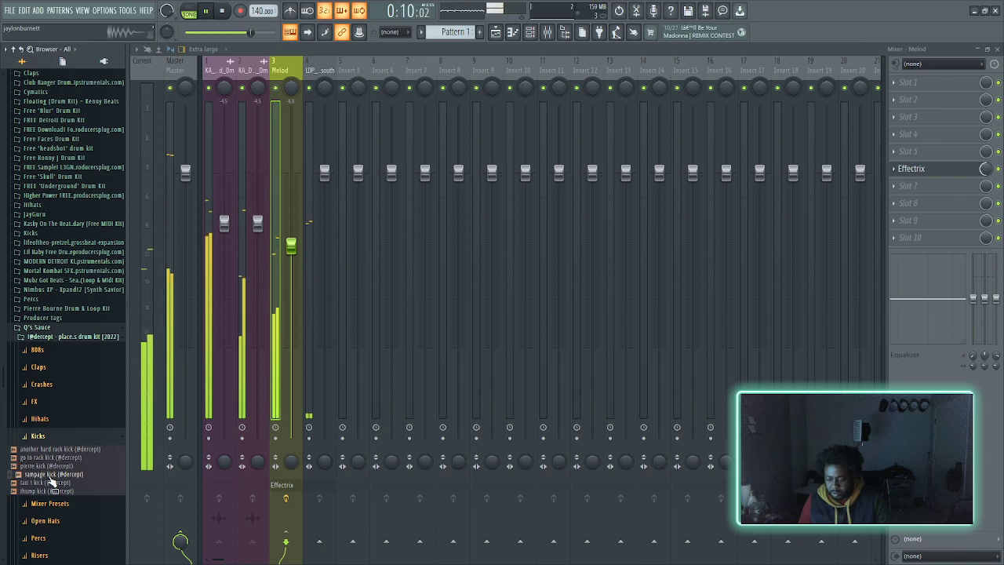
pyautogui.click(51, 491)
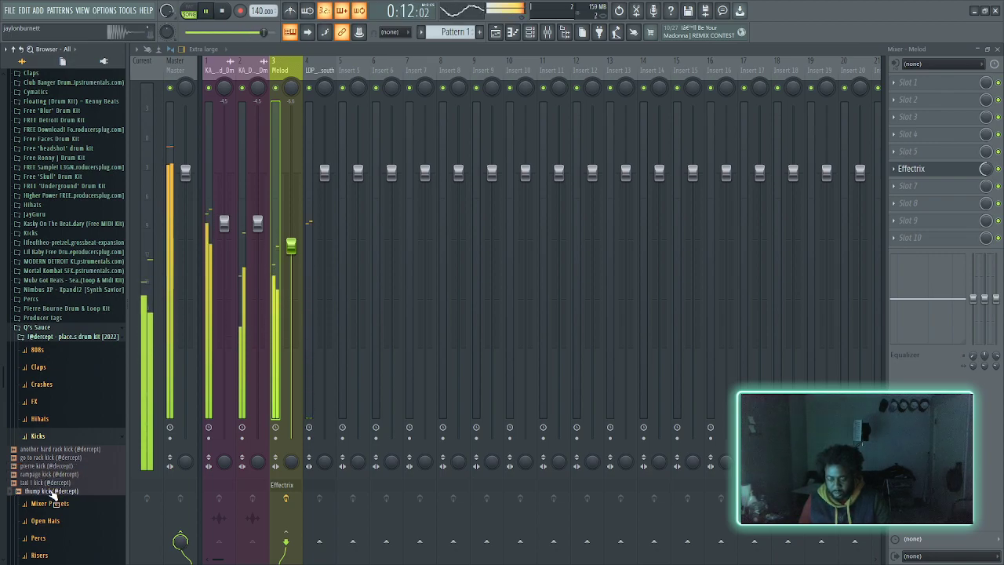
pyautogui.click(54, 458)
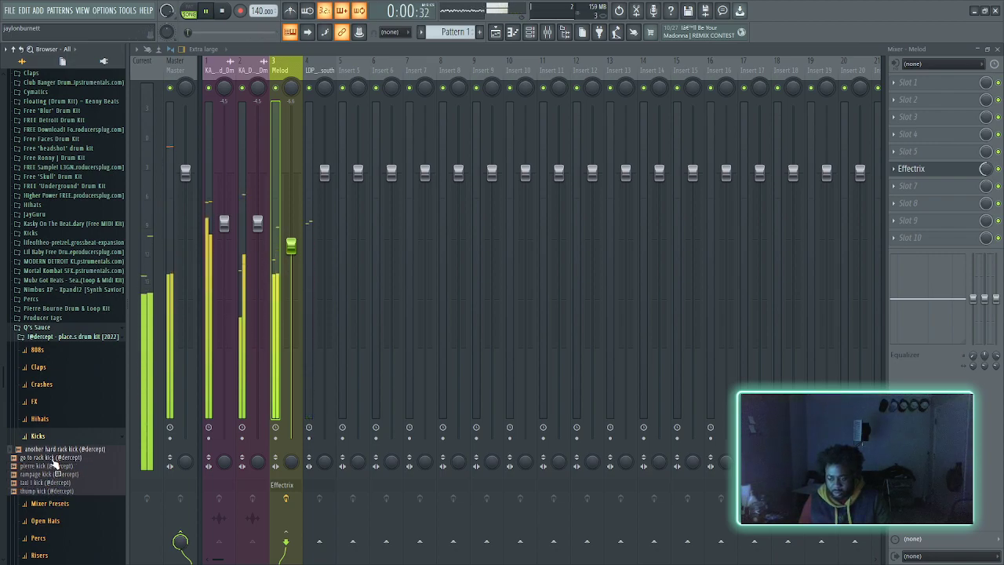
pyautogui.click(54, 458)
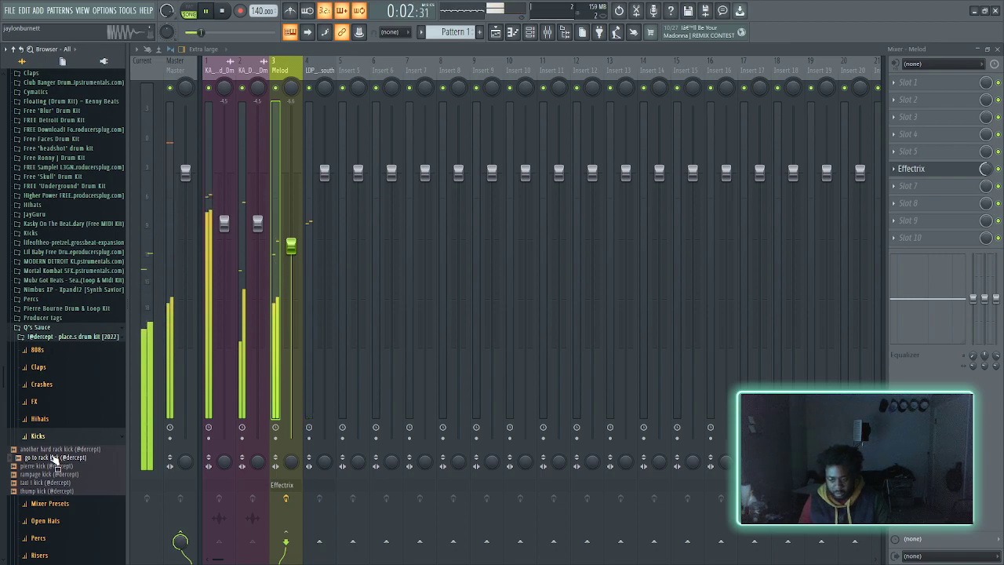
pyautogui.click(54, 457)
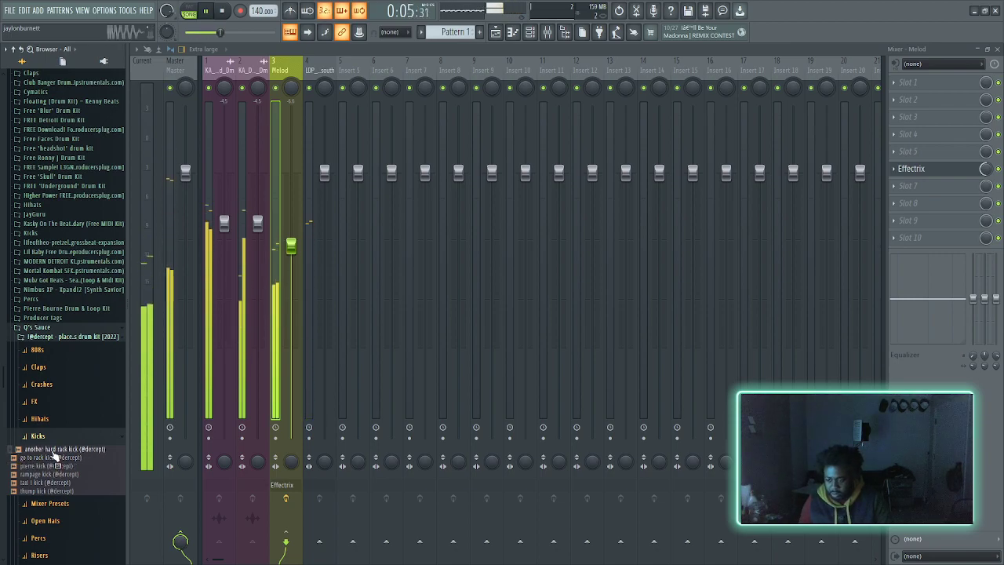
pyautogui.click(68, 491)
pyautogui.moveTo(68, 491); pyautogui.dragTo(318, 219)
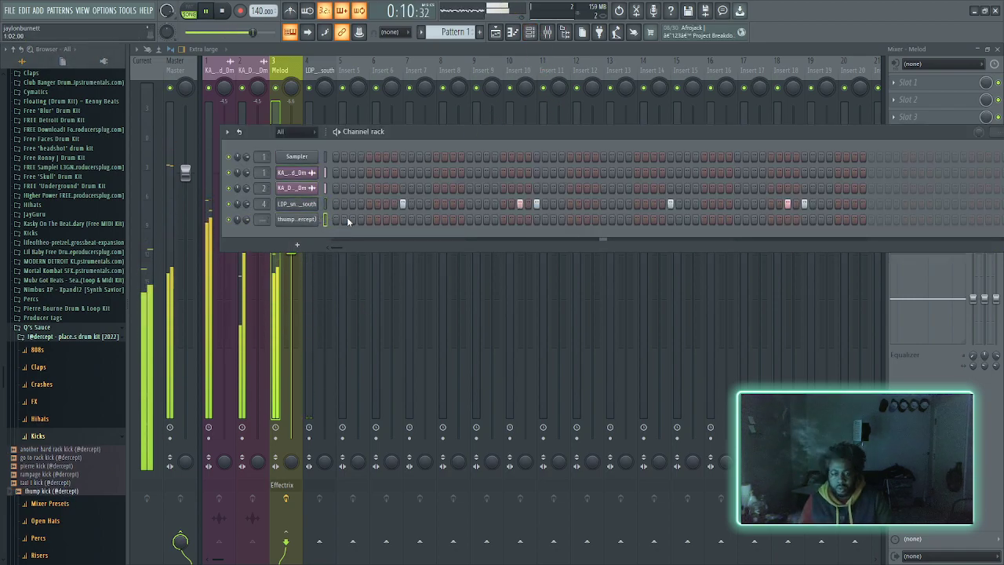
# - Place a thump kick hit on step 1 and move the kick's sampler window clear of the step grid
pyautogui.click(335, 220)
pyautogui.click(296, 220)
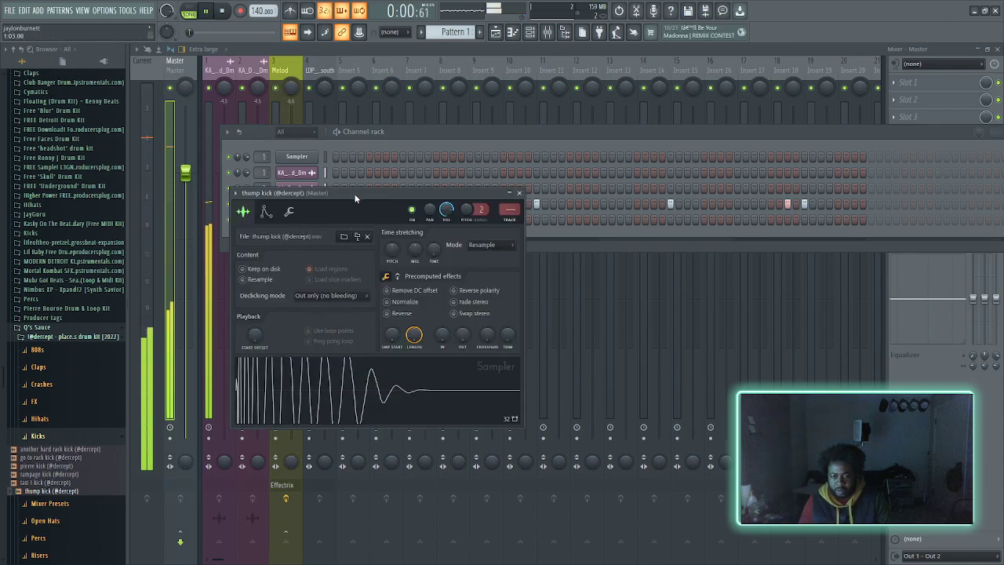
pyautogui.moveTo(352, 193); pyautogui.dragTo(731, 167)
pyautogui.press('space')
pyautogui.click(335, 227)
pyautogui.press('space')
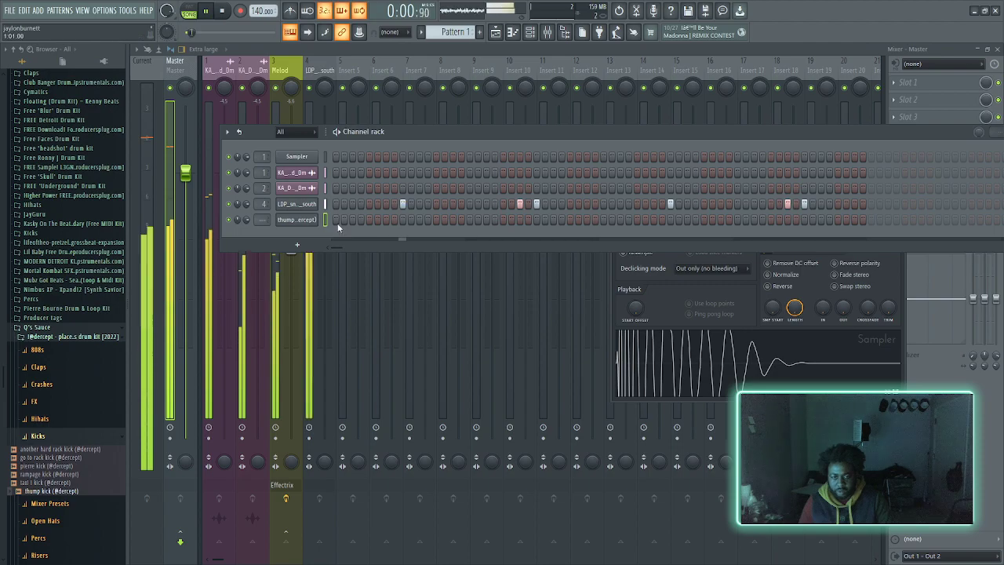
# - Add thump kick hits on steps 5 and 7, replaying the loop to check the timing
pyautogui.click(369, 220)
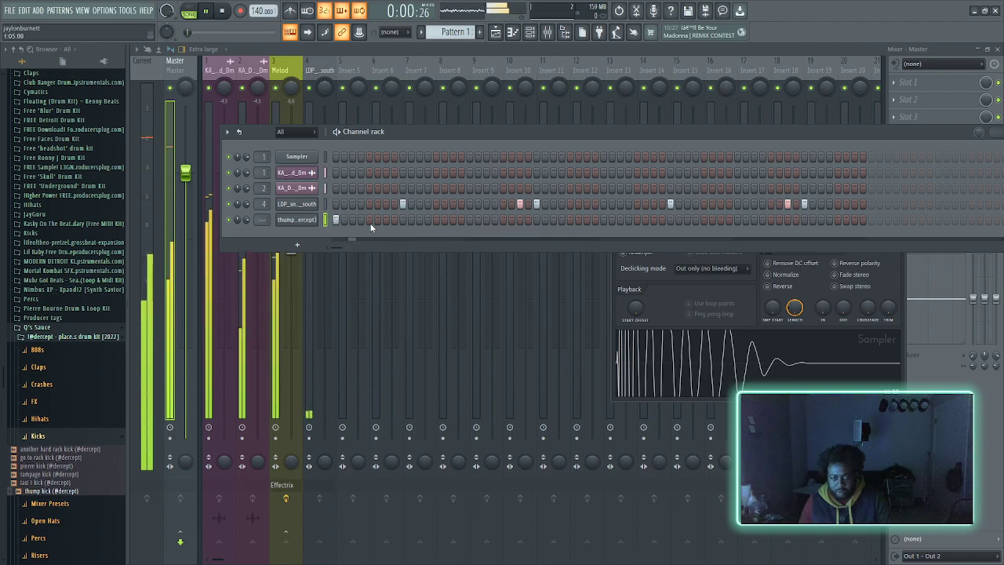
pyautogui.click(370, 221)
pyautogui.click(377, 220)
pyautogui.press('space')
pyautogui.press('space')
pyautogui.click(377, 220)
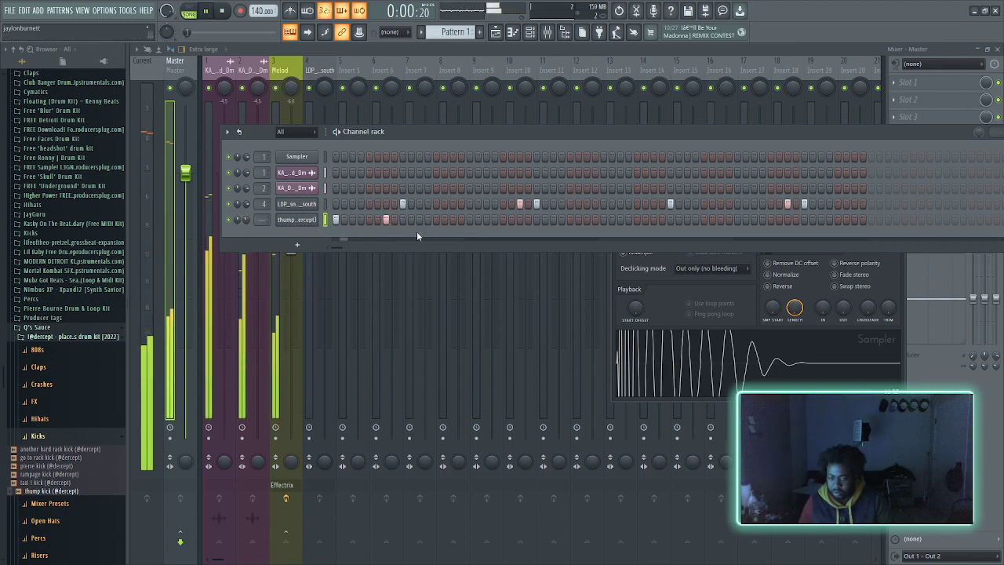
pyautogui.press('space')
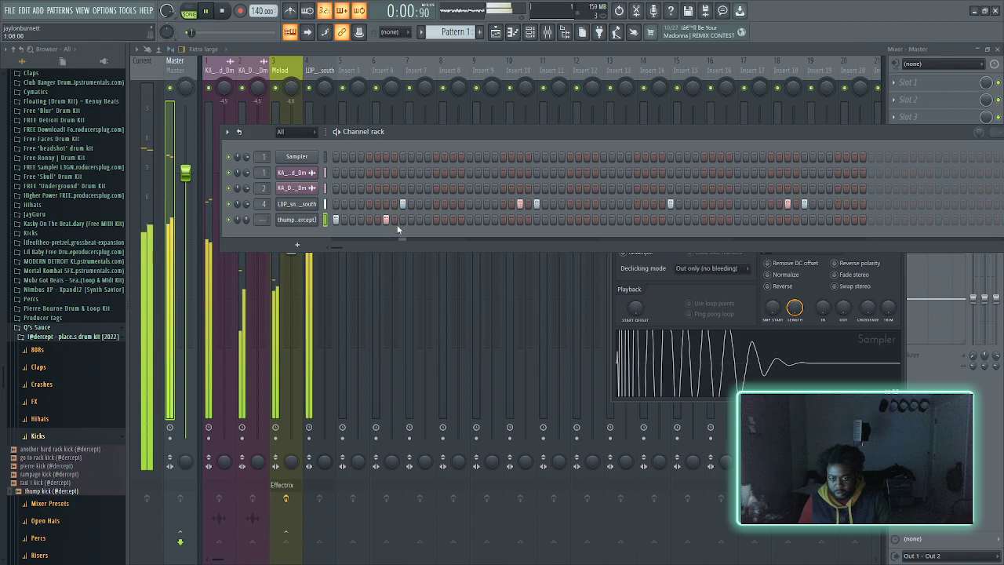
pyautogui.click(369, 220)
# - Place another thump kick hit on step 13 while replaying the loop from the start
pyautogui.press('space')
pyautogui.press('space')
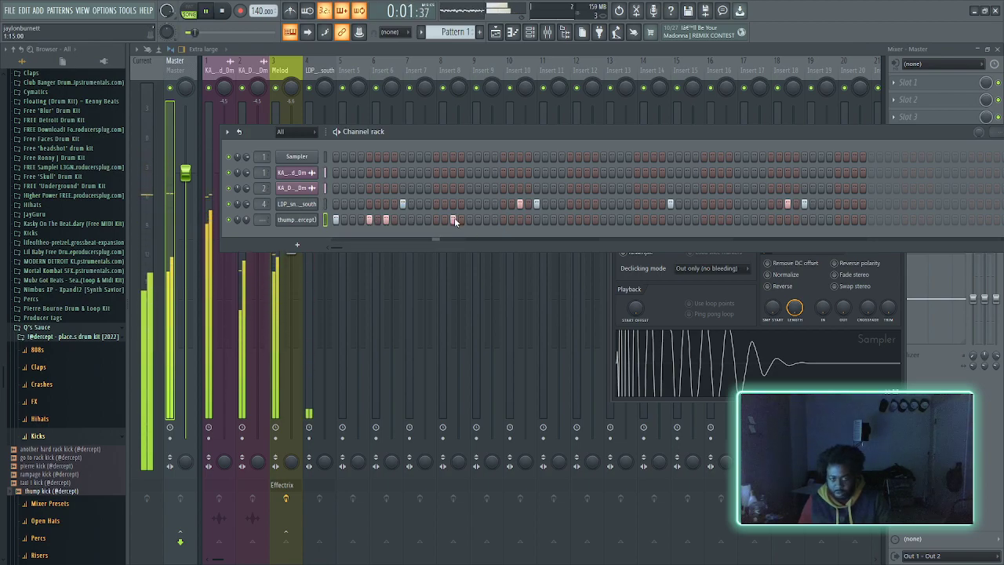
pyautogui.press('space')
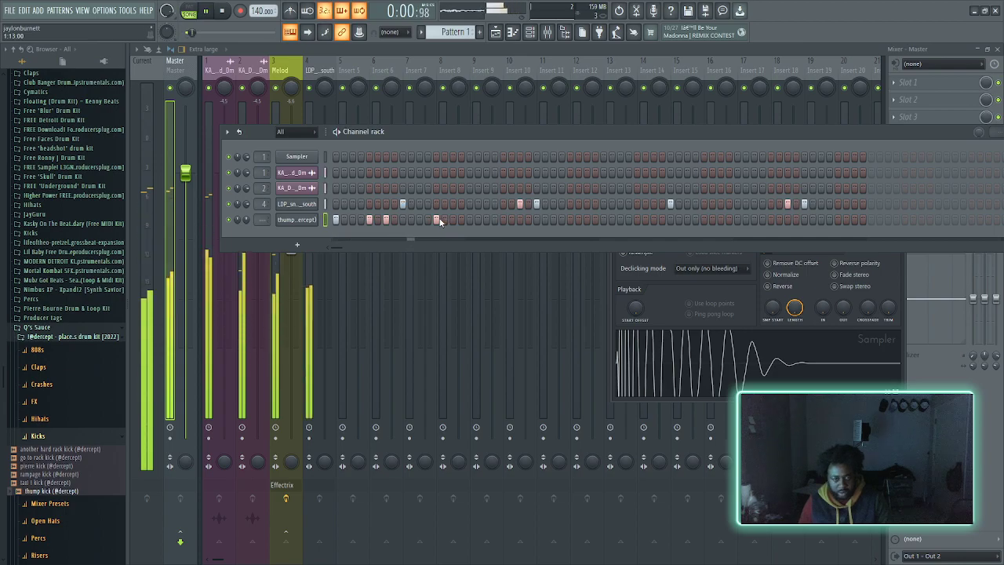
# - Try thump kick hits on steps 15 and 17 while replaying the loop
pyautogui.press('space')
pyautogui.press('space')
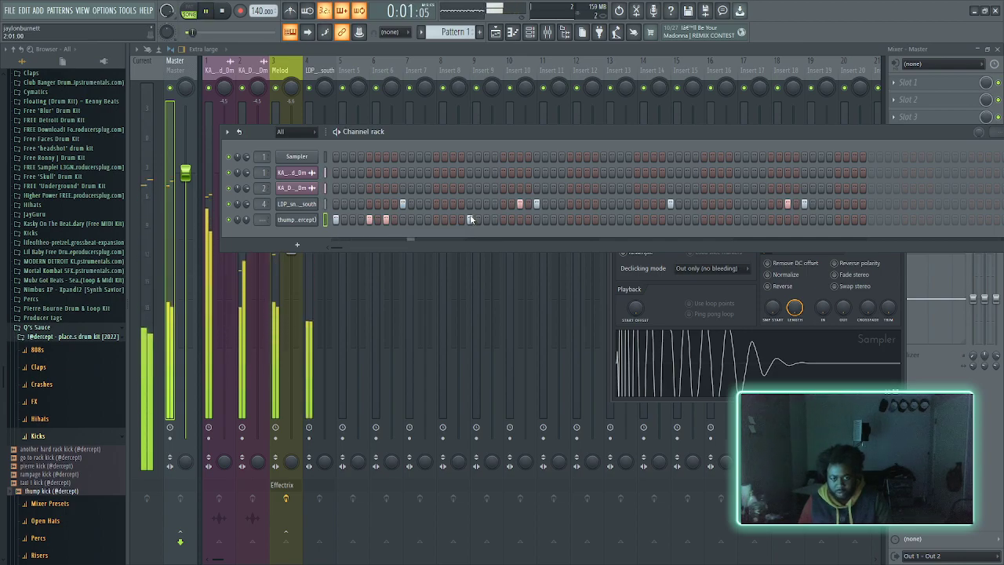
pyautogui.click(452, 219)
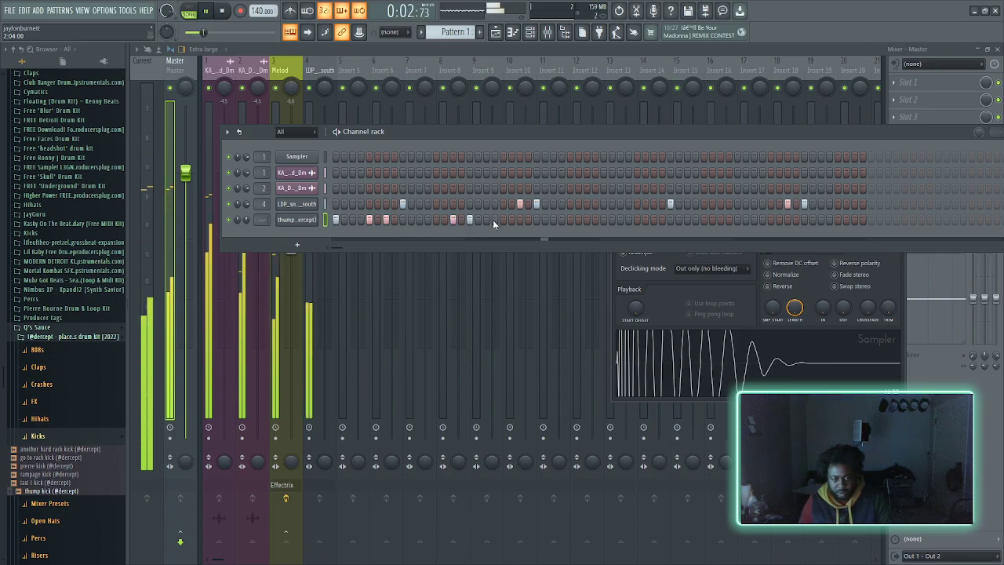
pyautogui.click(453, 220)
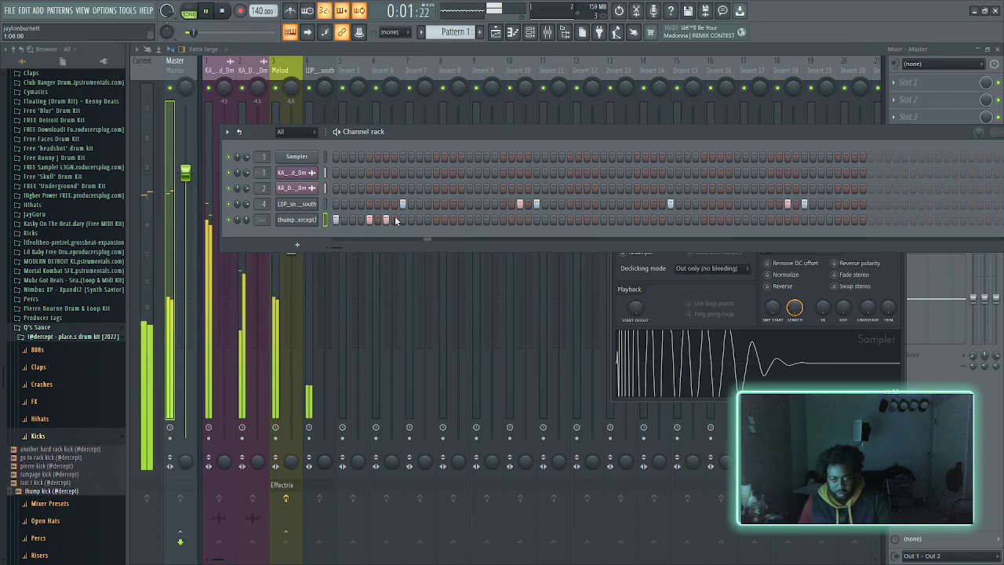
# - Clear the thump kick row and place new hits on steps 1, 13, 19, 21 and 33
pyautogui.click(336, 220)
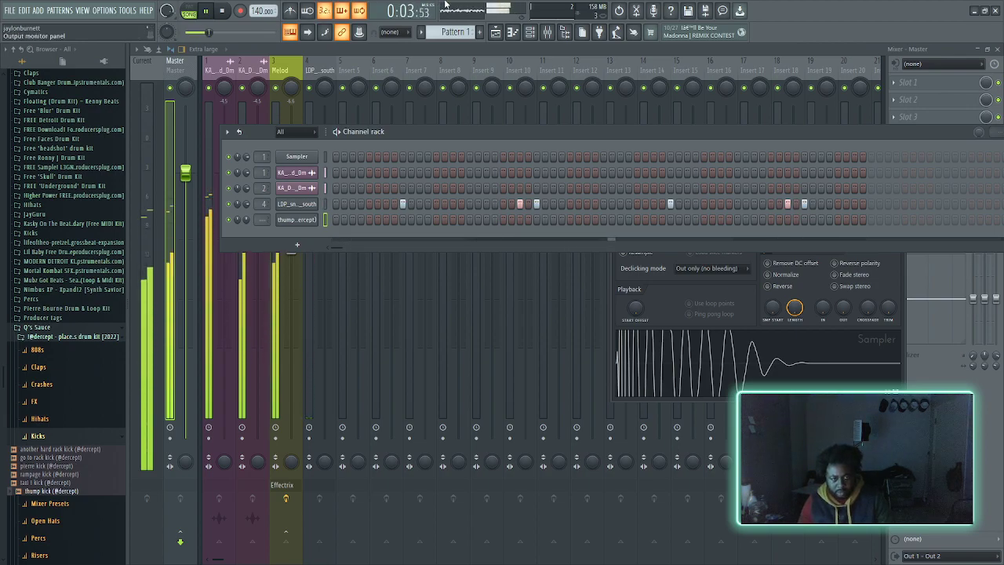
pyautogui.click(335, 221)
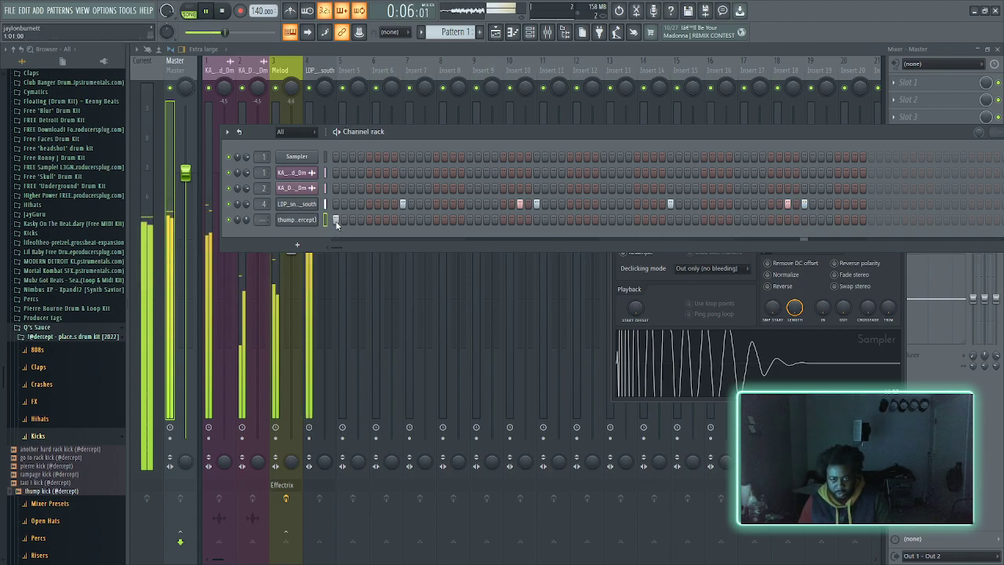
pyautogui.click(436, 219)
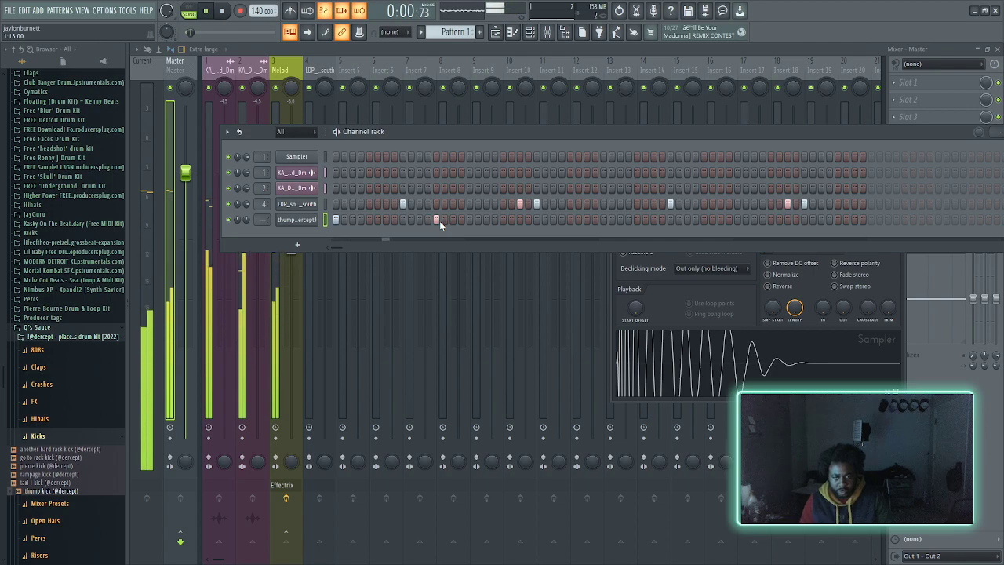
pyautogui.click(484, 219)
pyautogui.click(503, 220)
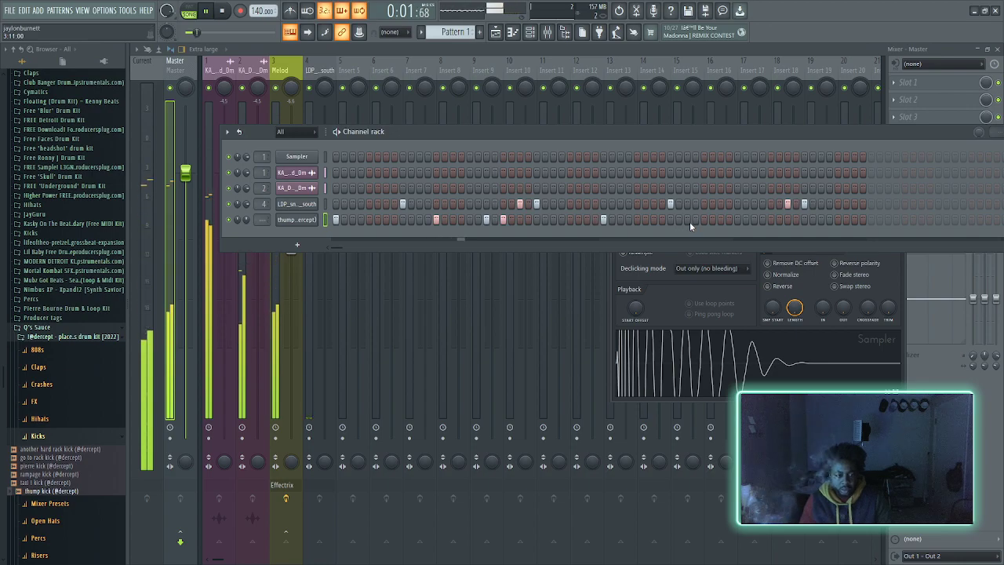
# - Continue the thump kick pattern with hits on steps 45, 51, 53 and 59, leaving steps 61 and 63 empty
pyautogui.click(754, 219)
pyautogui.click(771, 220)
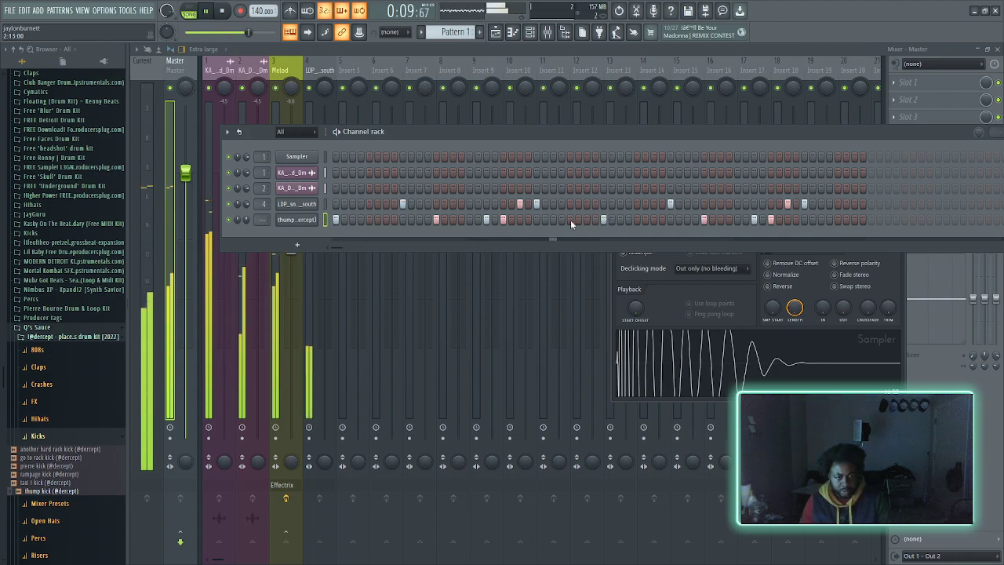
pyautogui.click(823, 221)
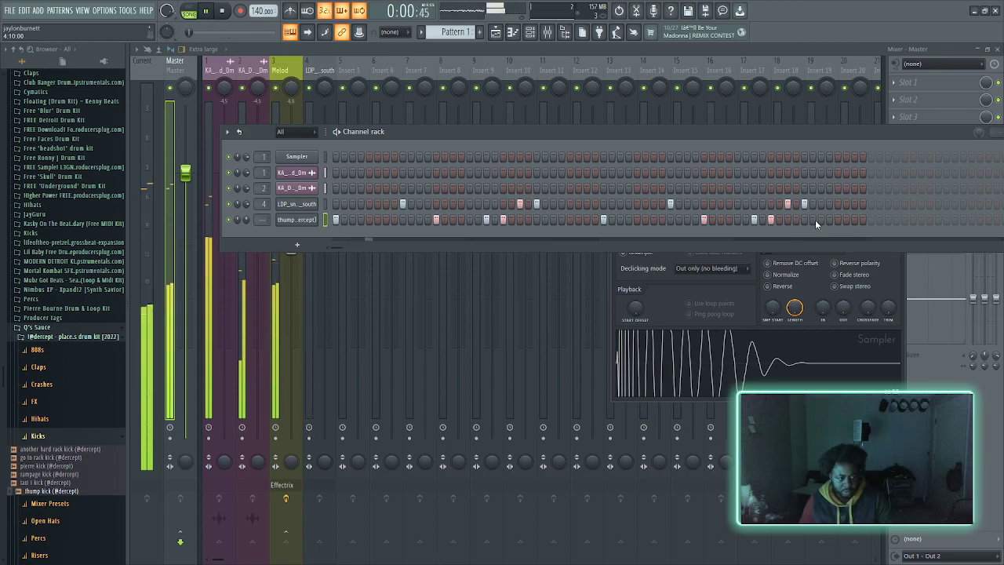
pyautogui.click(836, 220)
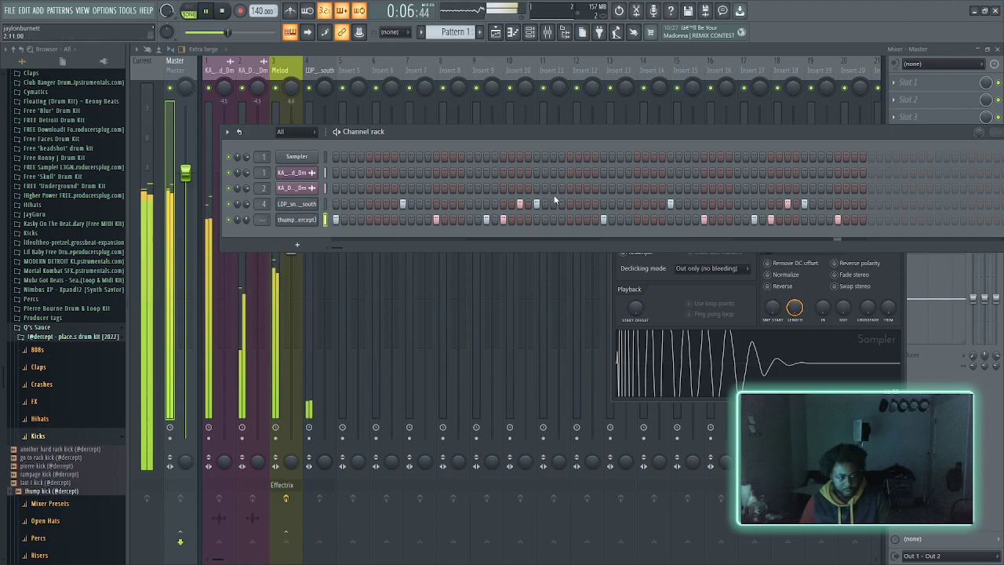
pyautogui.click(822, 220)
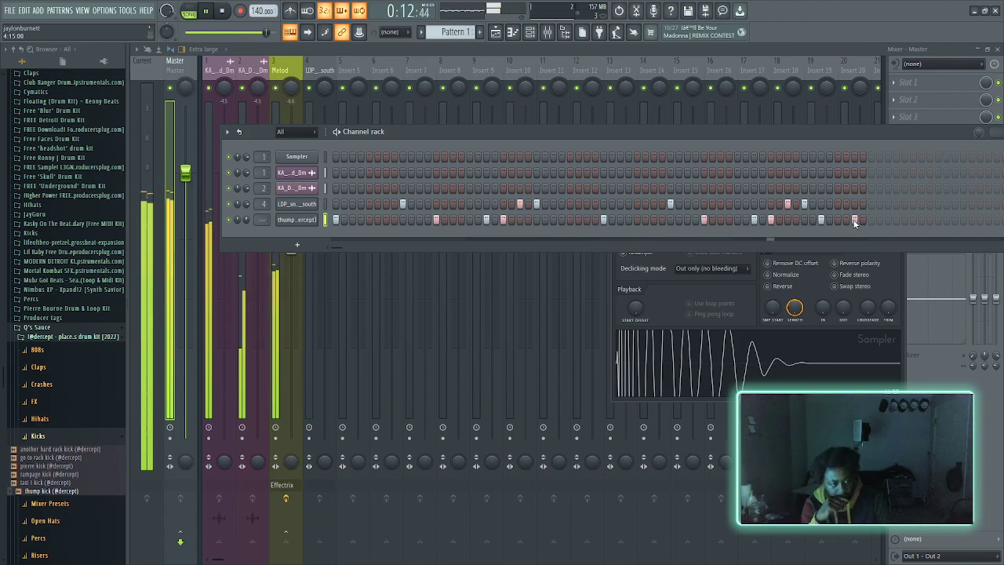
pyautogui.click(855, 220)
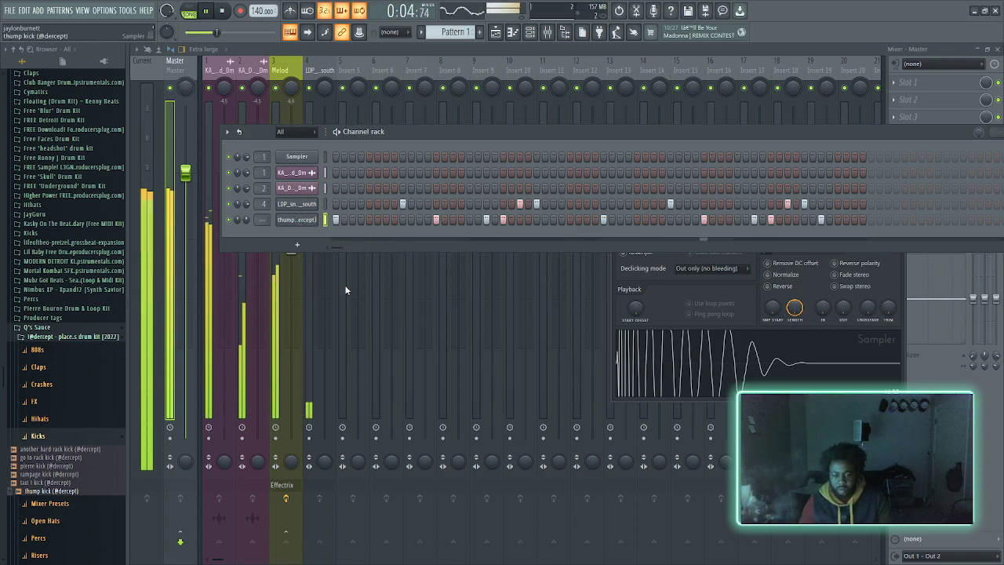
# - Add the BOI1DA_hihat_12 sample as a new channel and fill its row with a hit on every second step
pyautogui.scroll(-8, 76, 306)
pyautogui.scroll(-1, 76, 306)
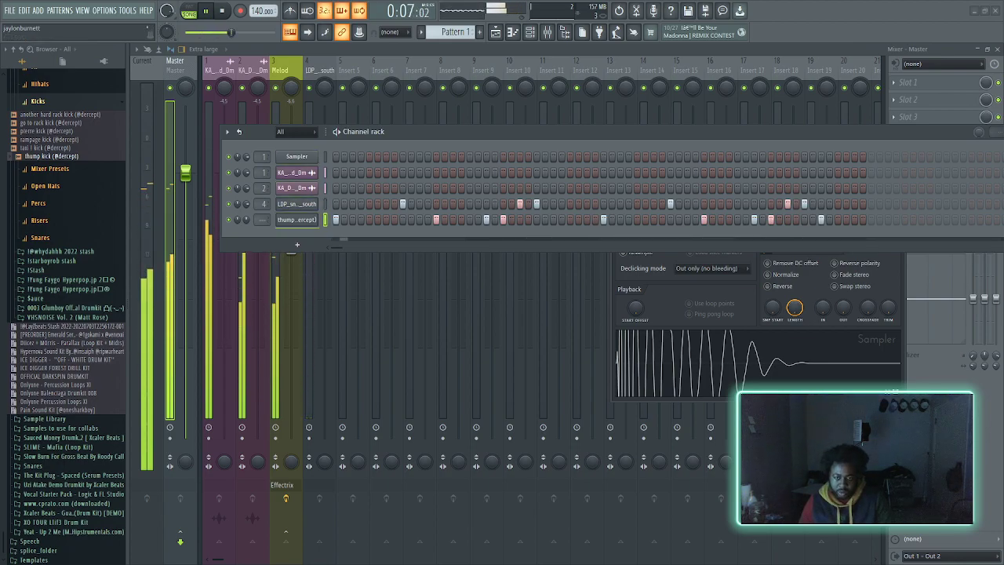
pyautogui.moveTo(311, 245); pyautogui.dragTo(312, 237)
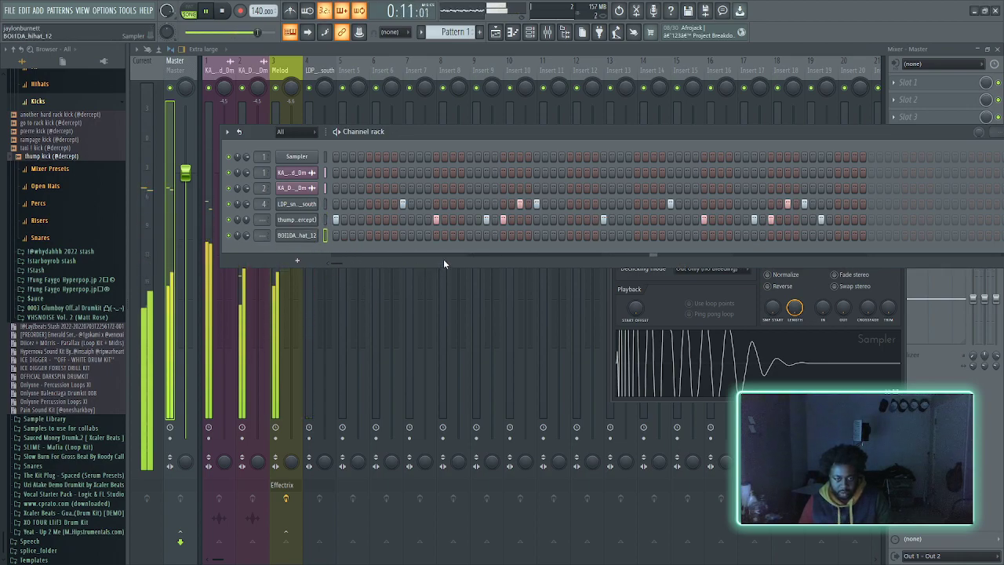
pyautogui.hotkey('ctrl', 'v')
pyautogui.click(300, 236)
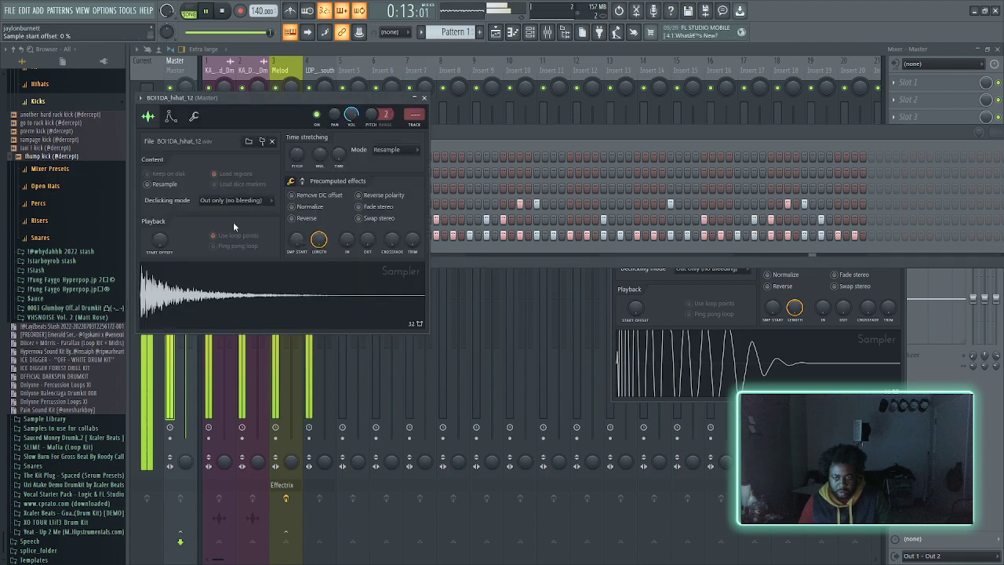
pyautogui.click(508, 142)
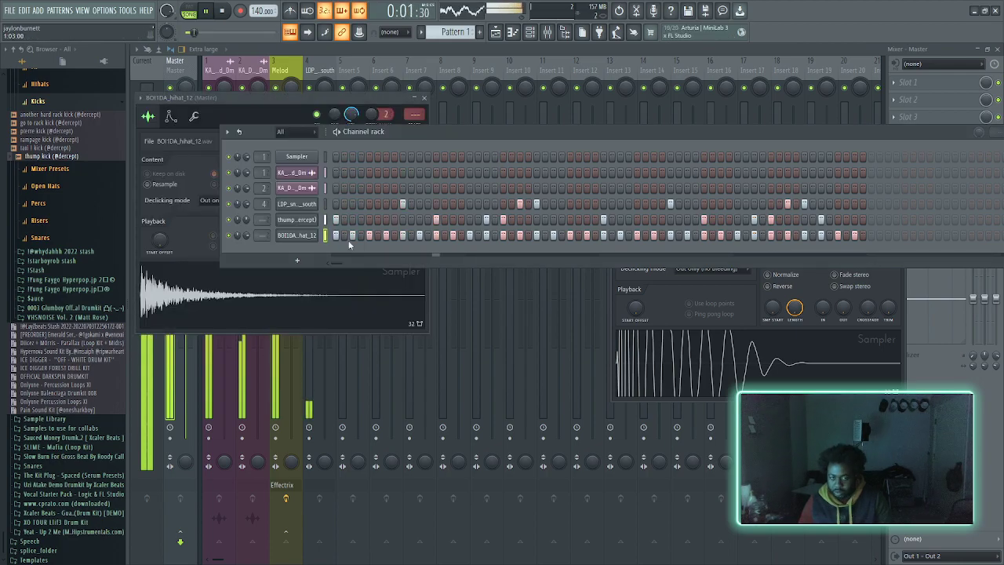
# - Try a denser hi-hat pattern with notes on nearly every step in the Piano roll, and undo it
pyautogui.press('F7')
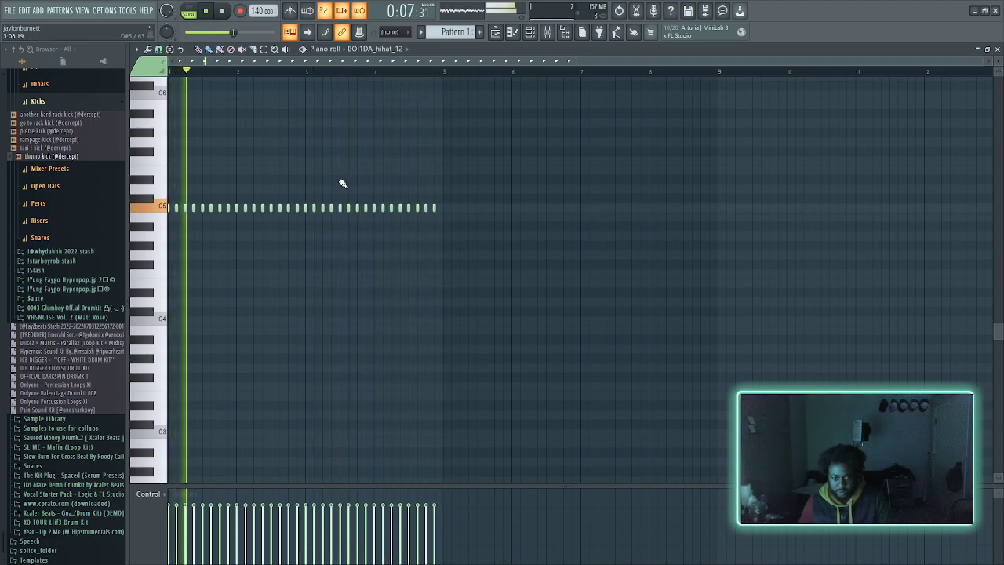
pyautogui.moveTo(459, 216)
pyautogui.mouseDown()
pyautogui.moveTo(119, 216)
pyautogui.moveTo(448, 214)
pyautogui.moveTo(447, 205)
pyautogui.mouseUp()
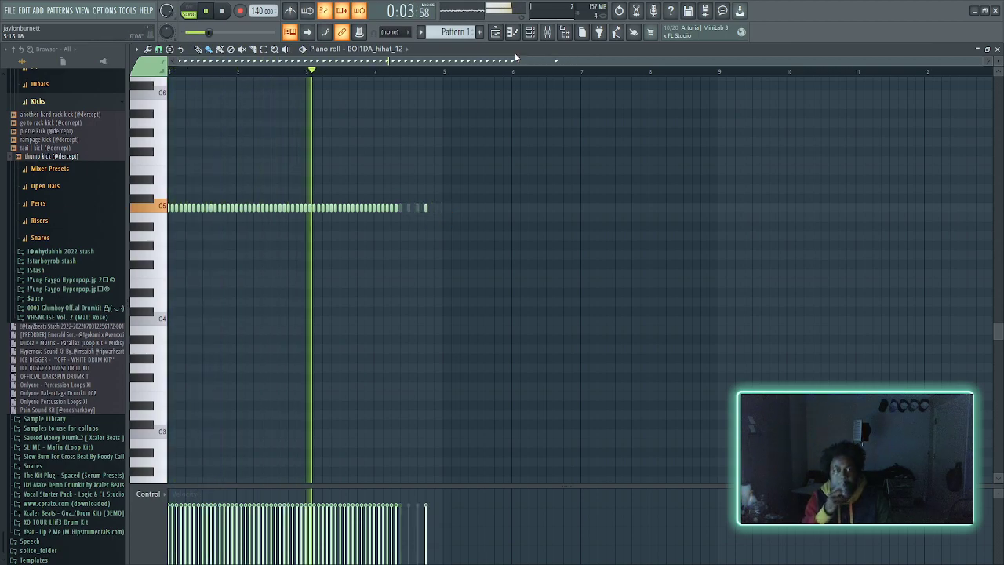
pyautogui.press('F6')
pyautogui.hotkey('ctrl', 'z')
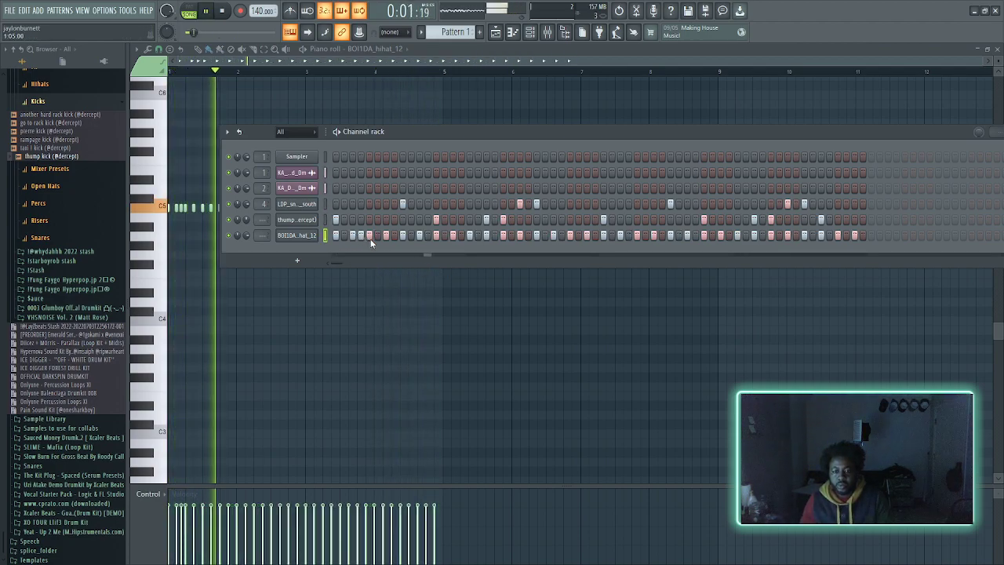
# - Add extra hi-hat hits, including steps 4, 12, 20, 28, 44 and 64, remove the hit on step 9, and open the hi-hat's sampler
pyautogui.click(429, 236)
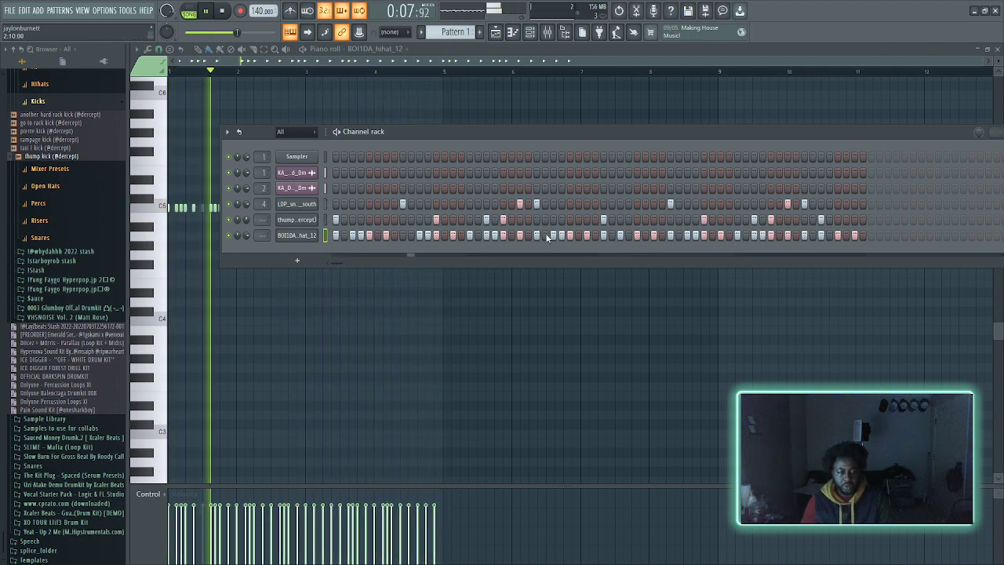
pyautogui.click(595, 235)
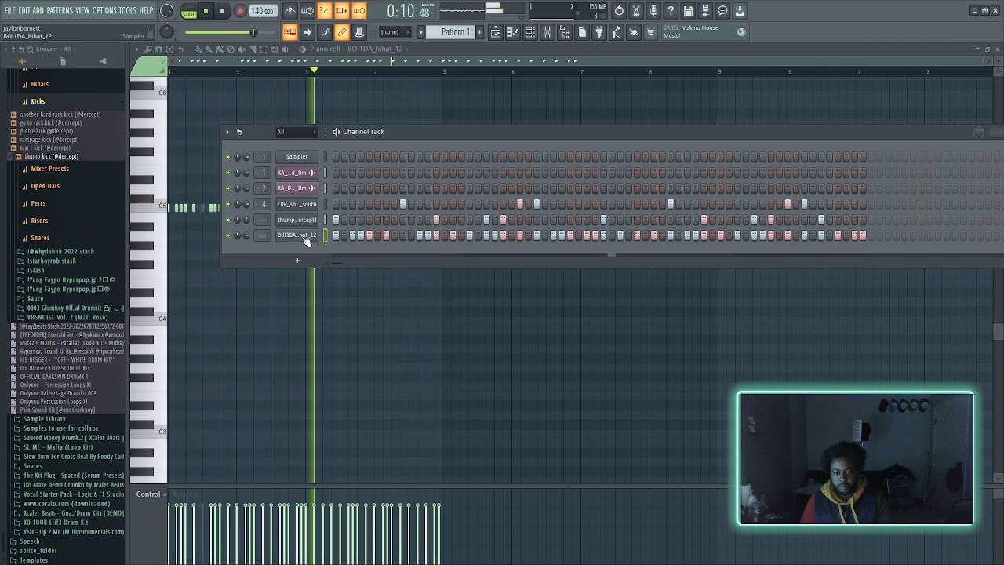
pyautogui.click(297, 235)
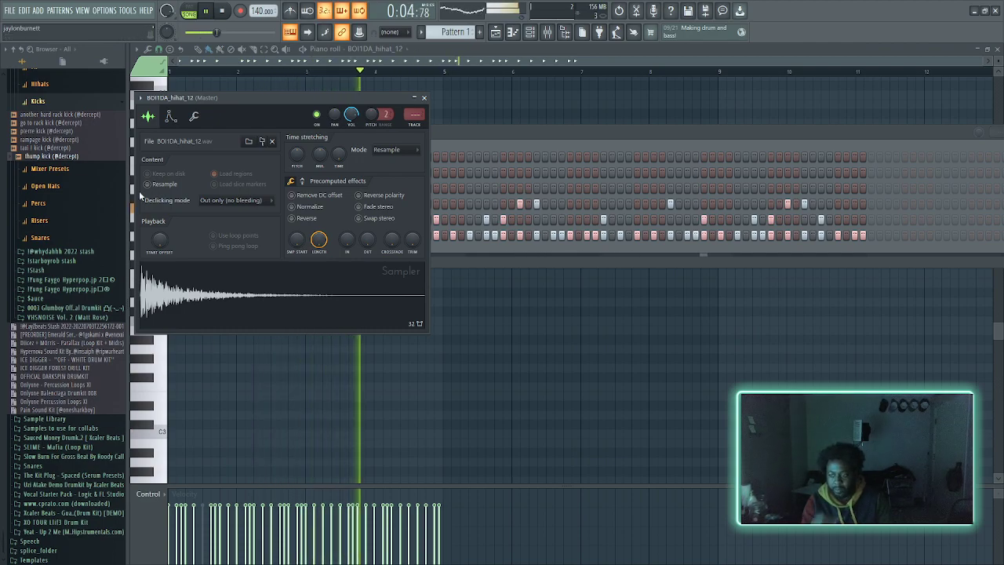
# - Audition the drum kit's percussion samples over the loop, including the triangle and woodshop percs
pyautogui.click(70, 203)
pyautogui.click(71, 258)
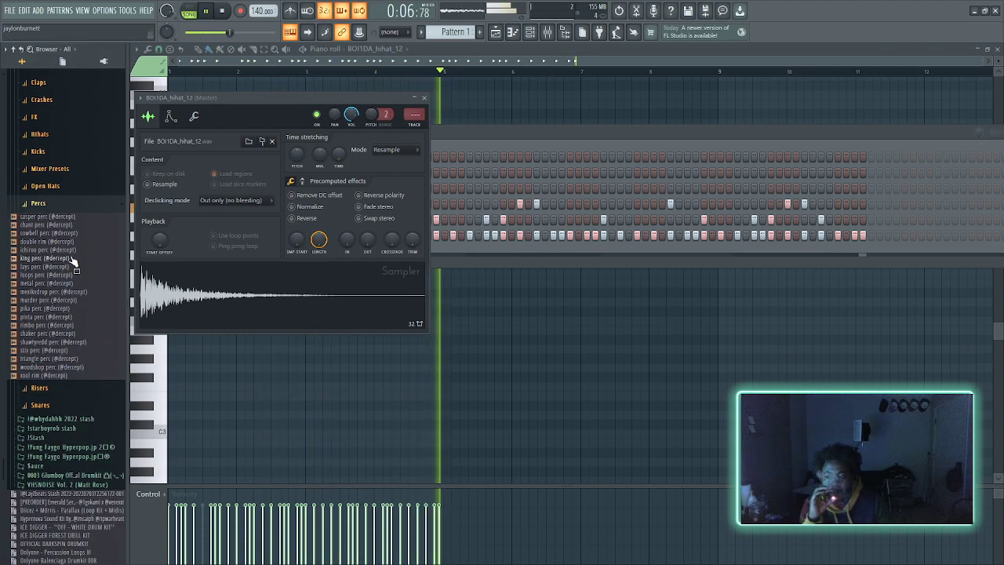
pyautogui.click(55, 291)
pyautogui.click(63, 316)
pyautogui.click(63, 324)
pyautogui.click(90, 360)
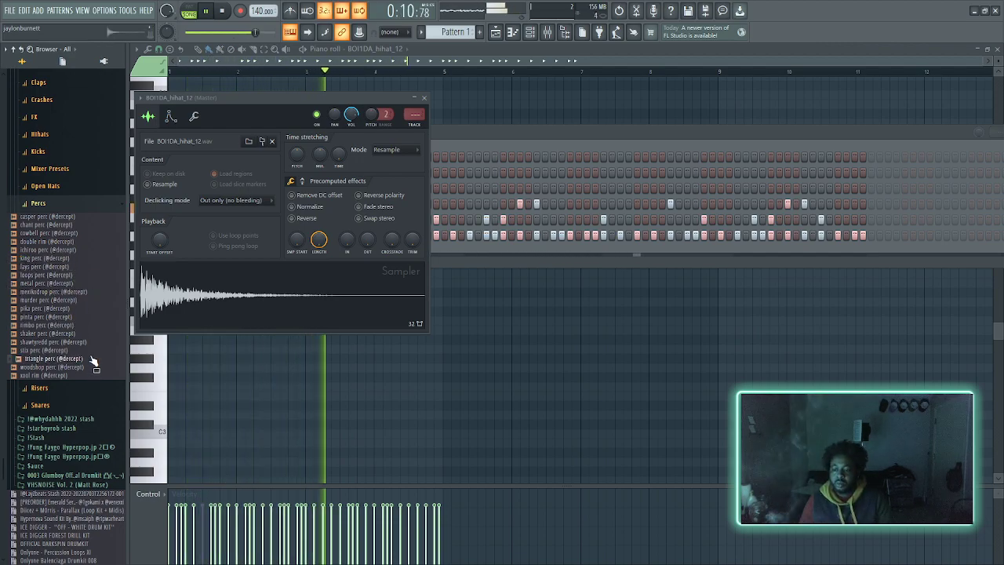
pyautogui.click(90, 367)
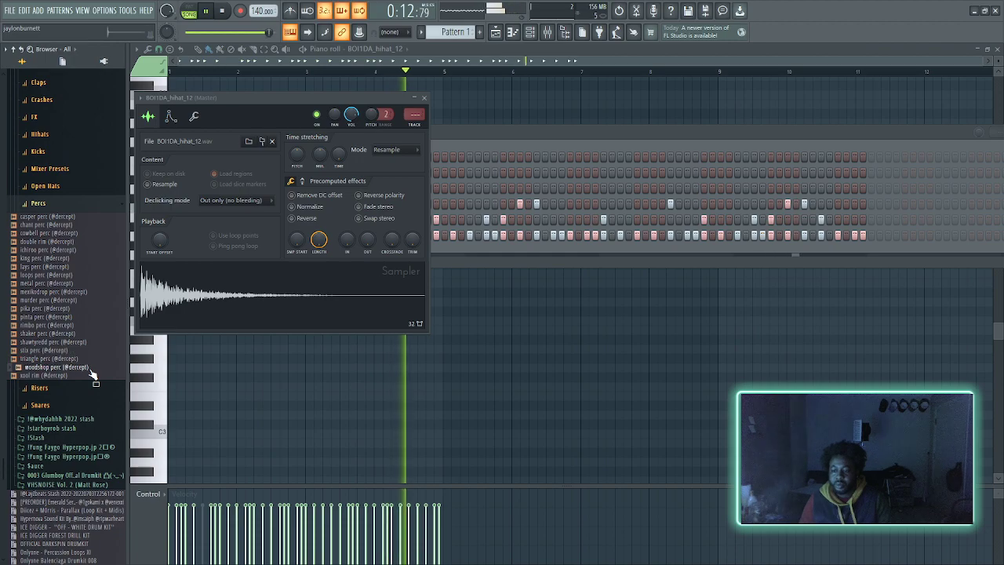
pyautogui.click(70, 317)
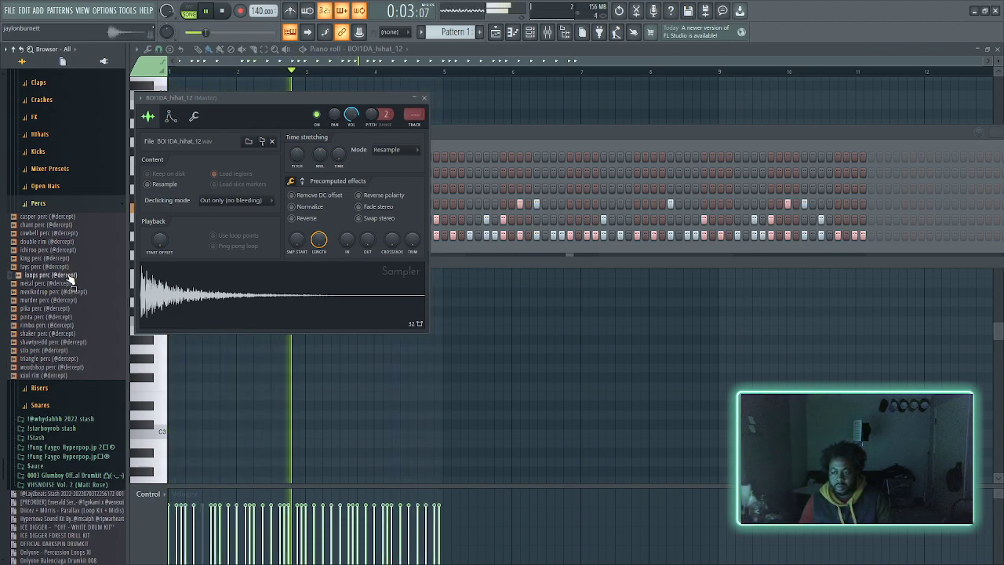
# - Audition the cowbell and chant percs, and add the chant perc as a new channel with a hit on step 1
pyautogui.click(73, 233)
pyautogui.click(72, 225)
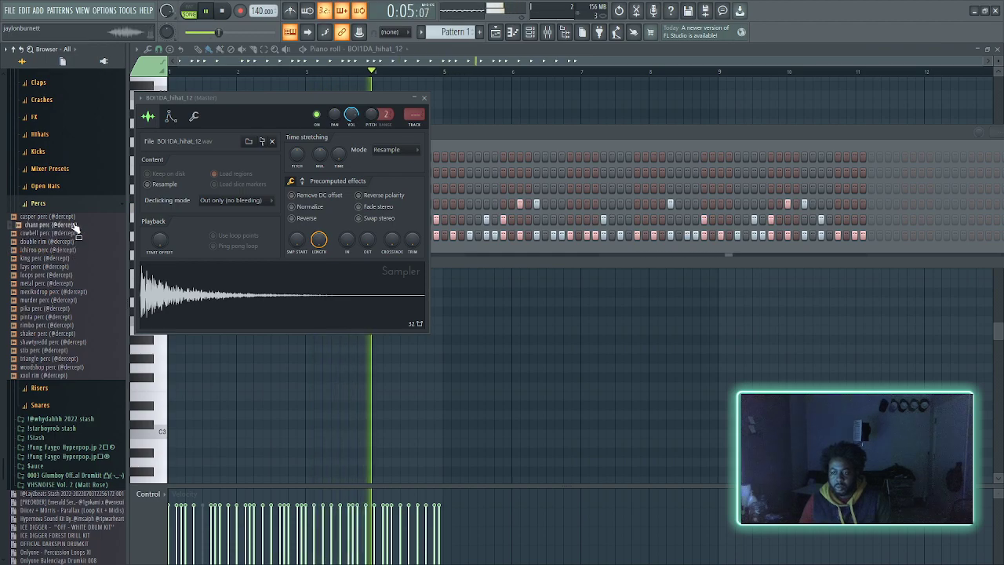
pyautogui.click(72, 226)
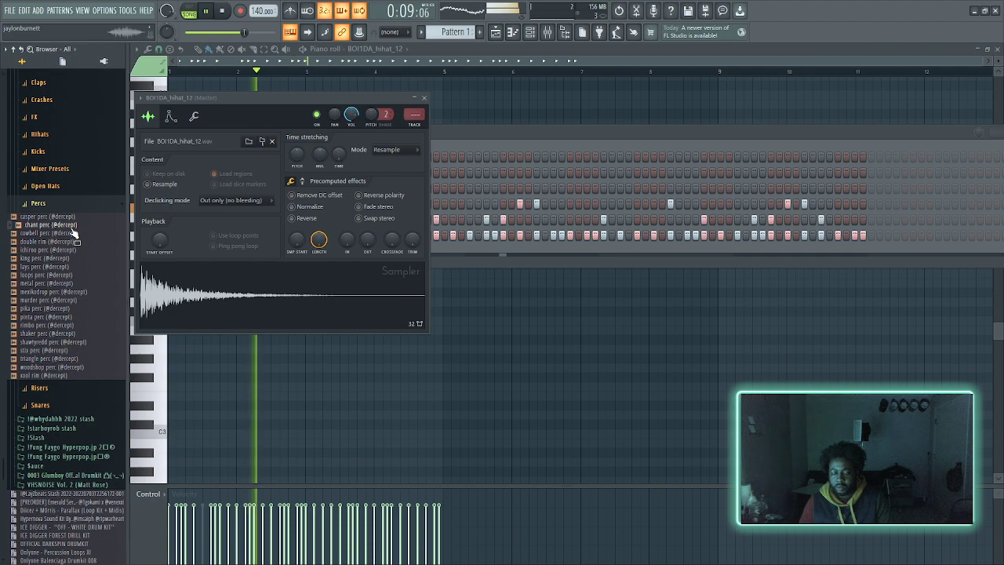
pyautogui.moveTo(516, 248); pyautogui.dragTo(339, 248)
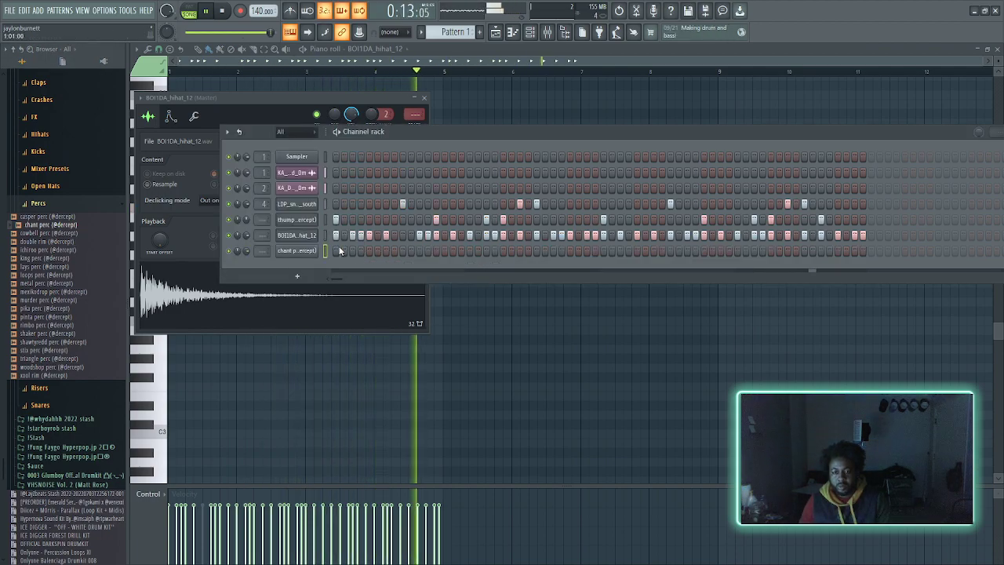
# - Raise the chant perc sample's pitch shift to +200 cents in its sampler settings
pyautogui.click(311, 252)
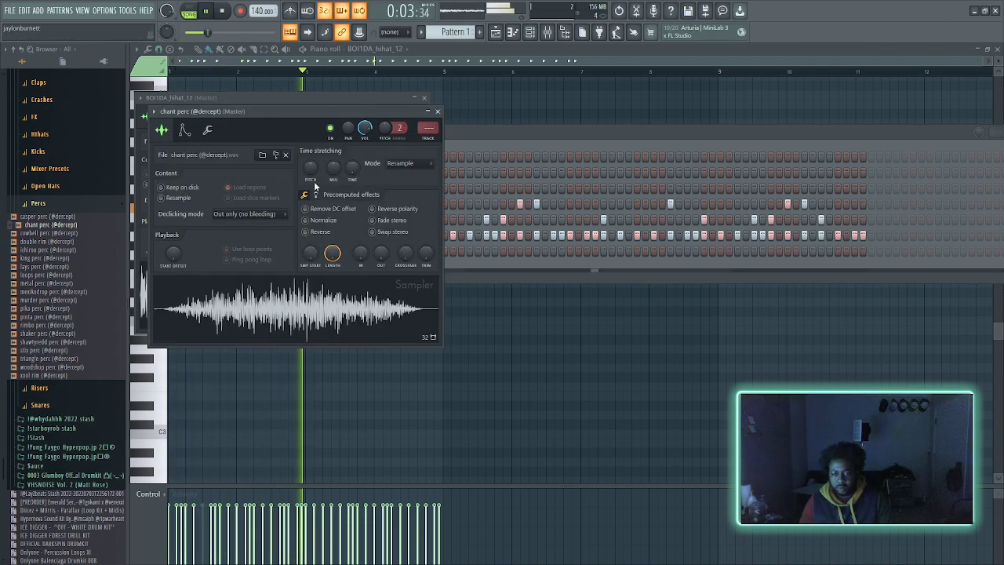
pyautogui.moveTo(310, 167); pyautogui.dragTo(315, 174)
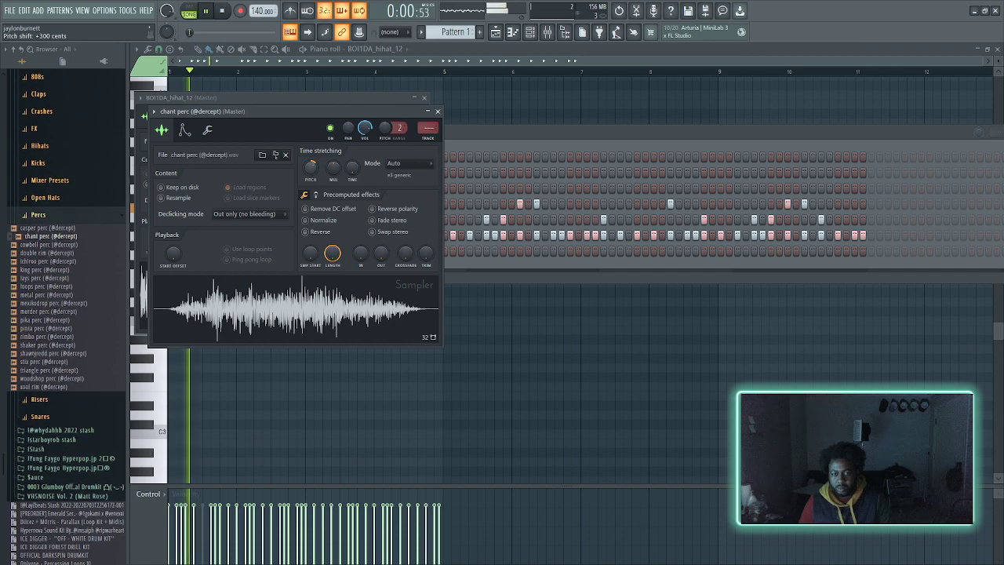
pyautogui.moveTo(312, 168); pyautogui.dragTo(315, 174)
pyautogui.click(208, 131)
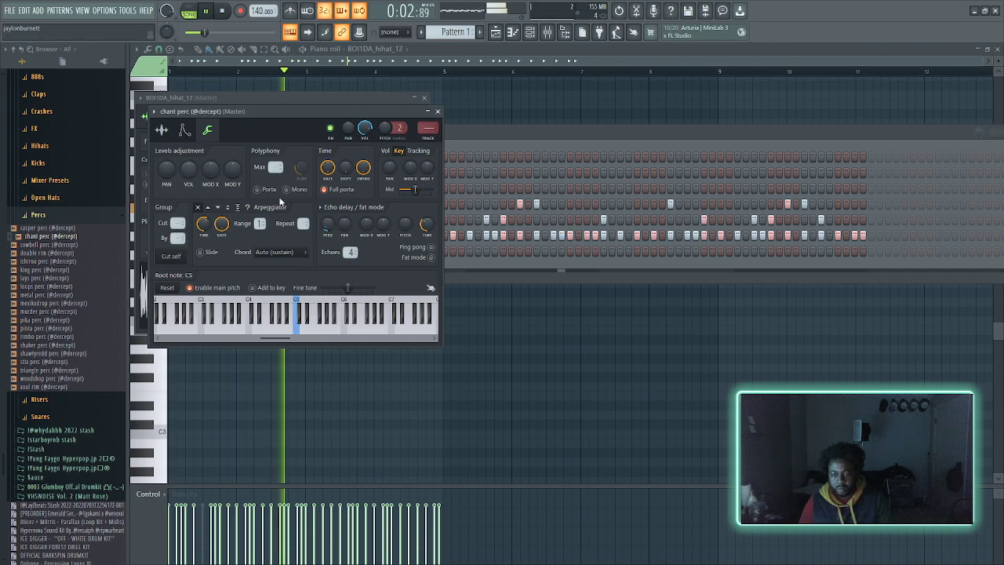
pyautogui.click(162, 130)
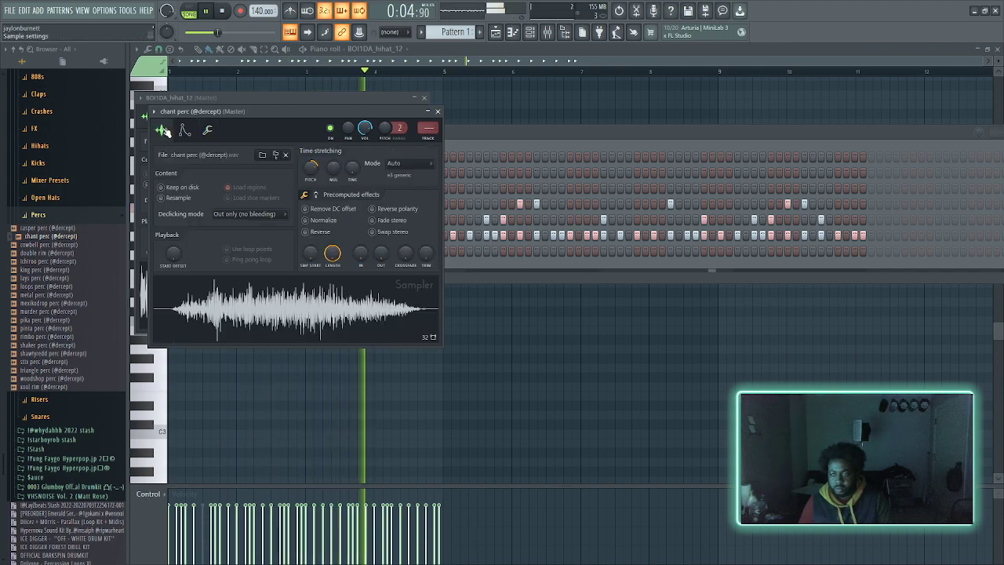
pyautogui.moveTo(310, 166); pyautogui.dragTo(309, 171)
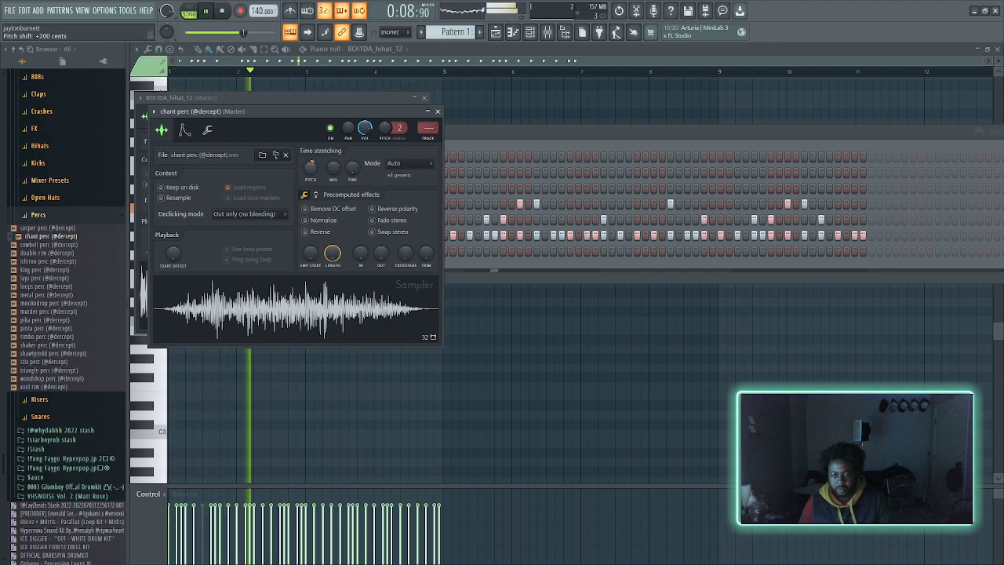
# - Audition the percussion samples in the 0003 Glumboy drum kit over the loop, including the Hideous, Kawaii, Perplexed Chant and Run percs
pyautogui.click(517, 133)
pyautogui.scroll(-5, 64, 357)
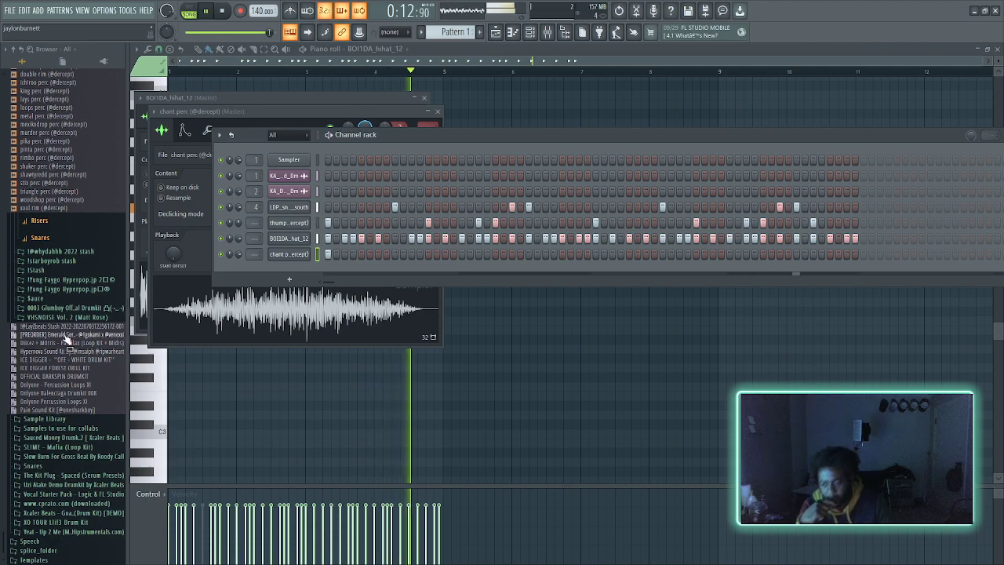
pyautogui.click(77, 308)
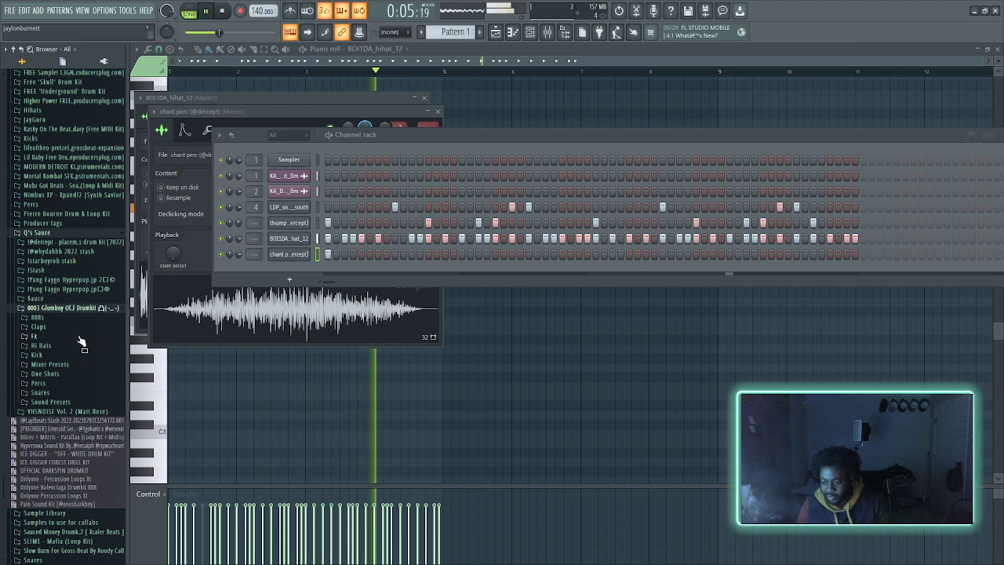
pyautogui.click(79, 384)
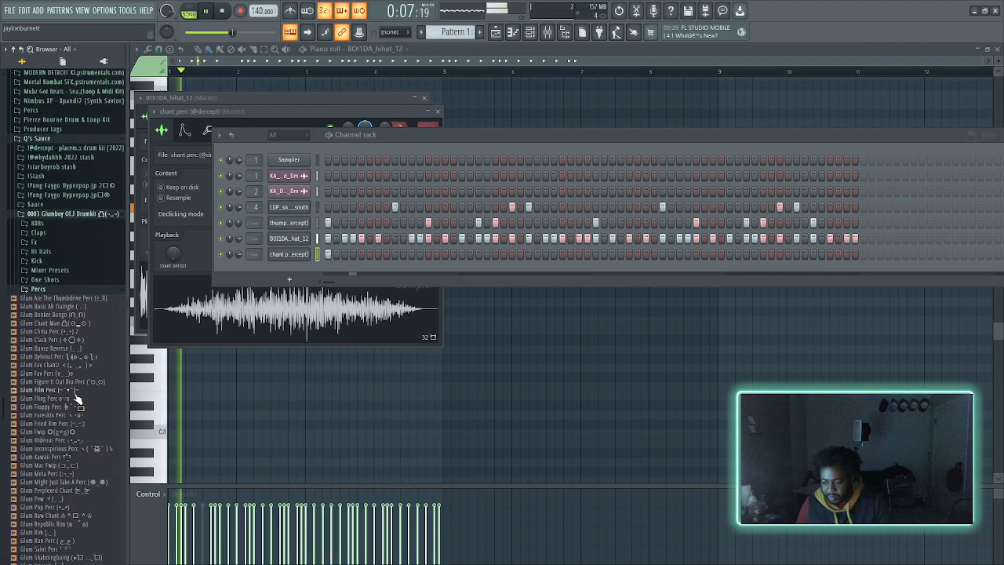
pyautogui.click(72, 440)
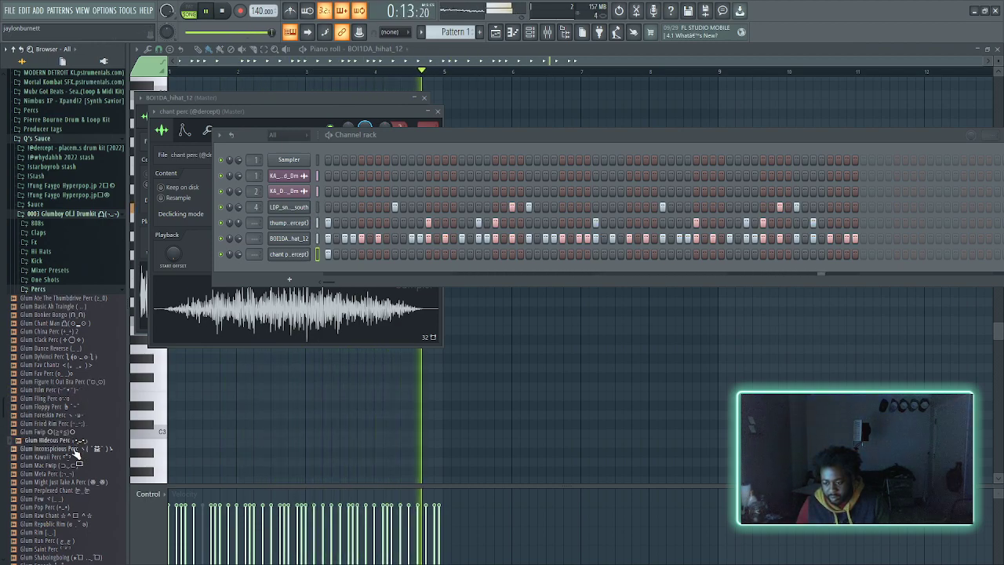
pyautogui.click(74, 457)
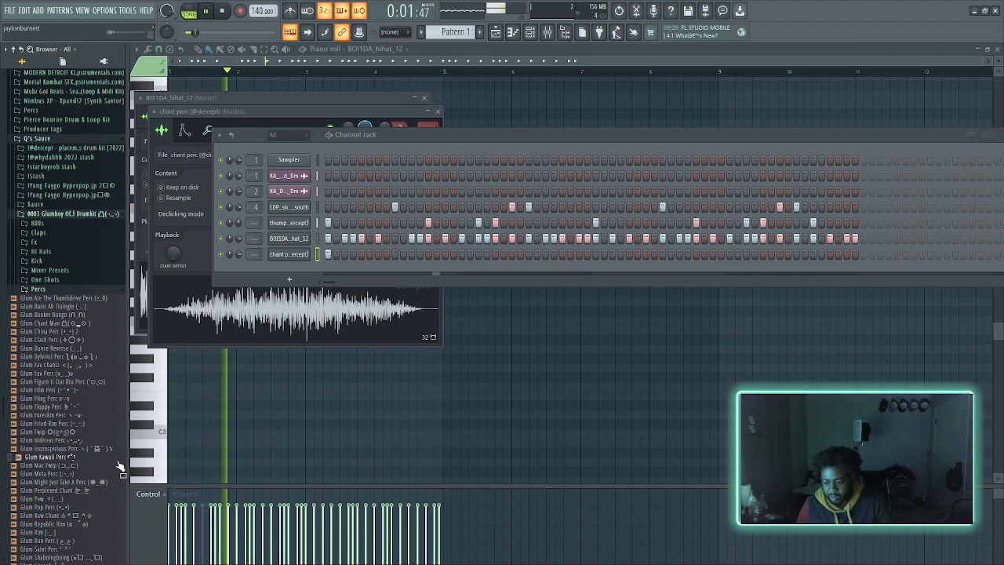
pyautogui.click(80, 464)
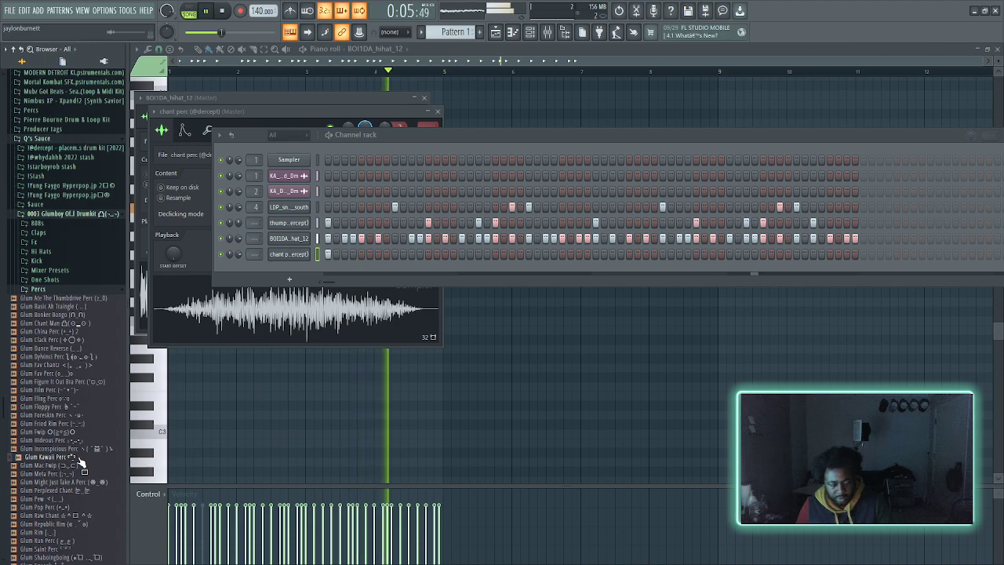
pyautogui.click(79, 474)
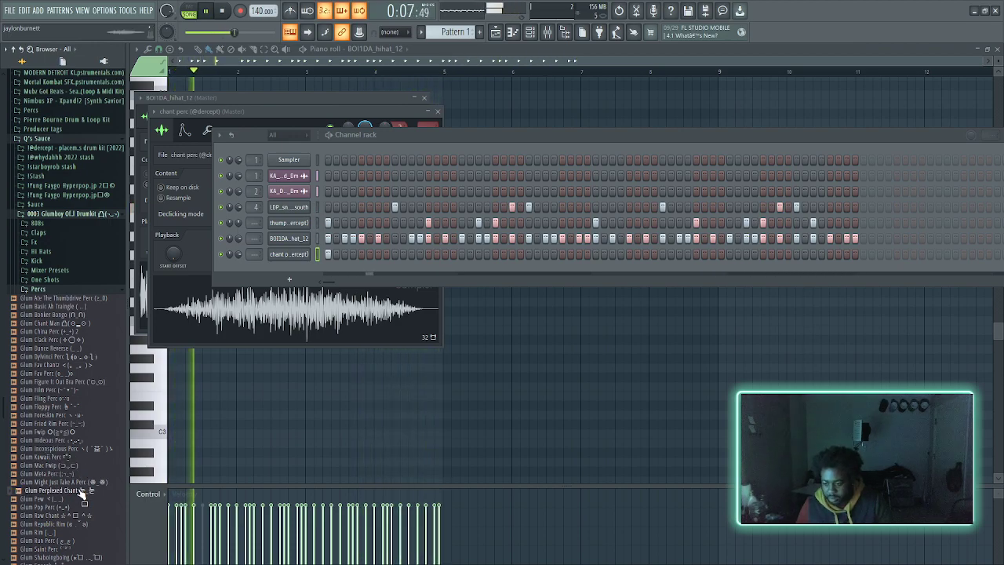
pyautogui.click(78, 515)
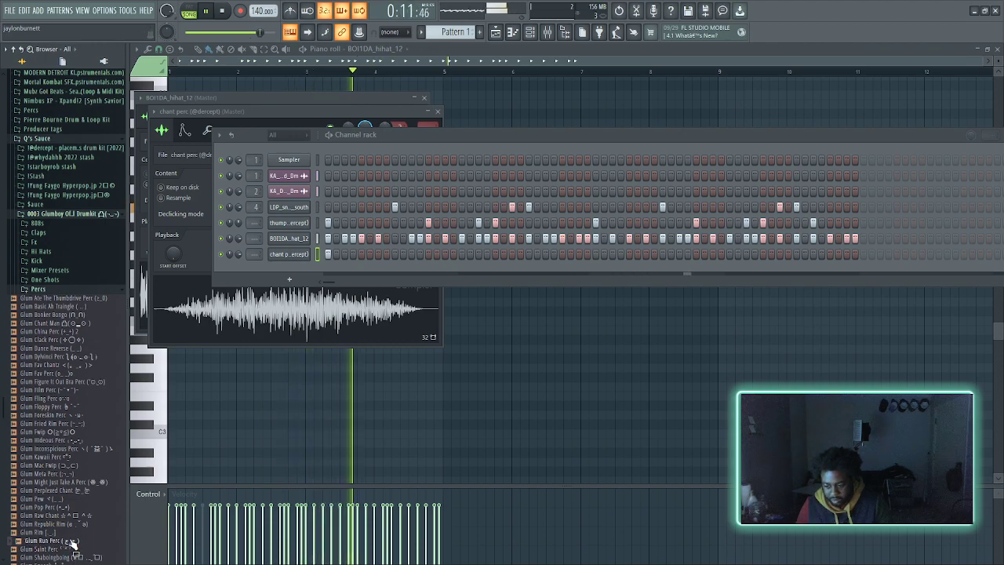
# - Add Glum Run Perc as a new channel with hits on steps 29, 30, 31, 61, 62 and 63
pyautogui.moveTo(74, 541); pyautogui.dragTo(274, 317)
pyautogui.moveTo(294, 258); pyautogui.dragTo(292, 269)
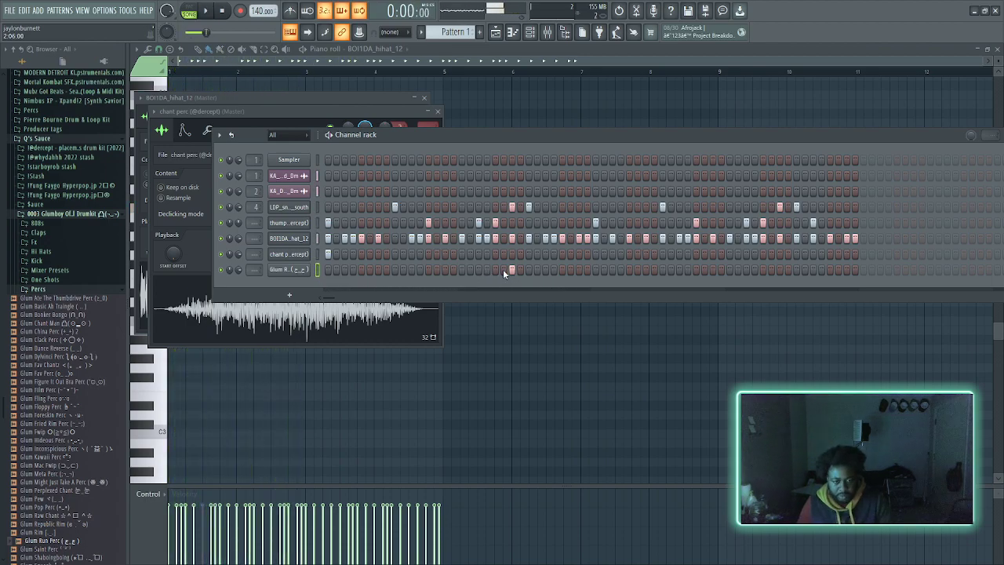
pyautogui.click(560, 269)
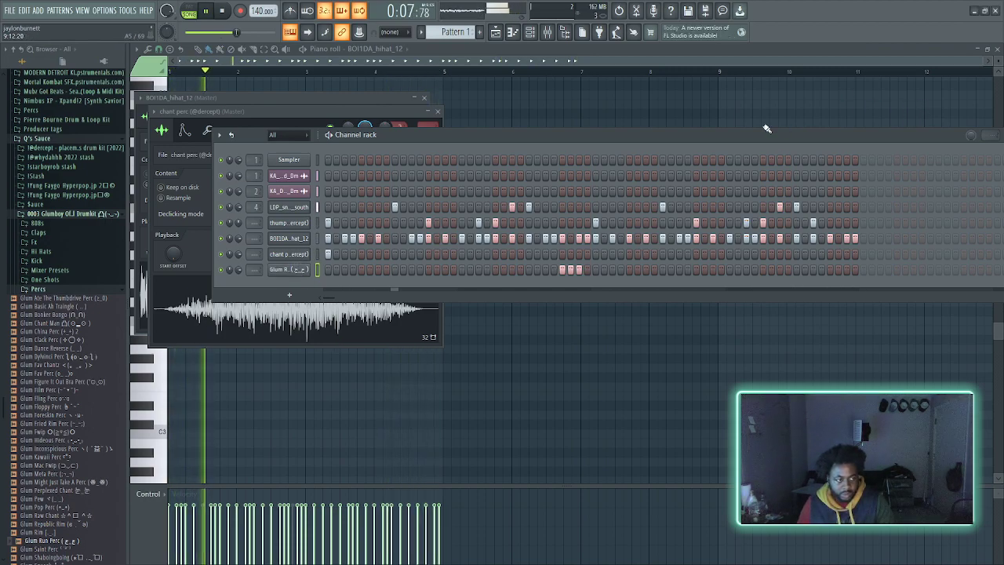
pyautogui.click(304, 270)
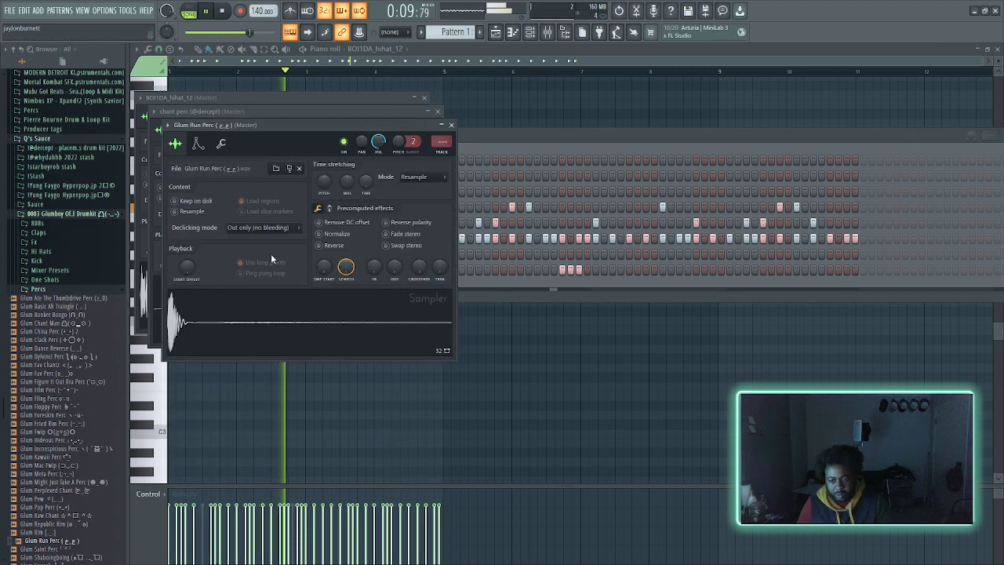
pyautogui.click(804, 284)
pyautogui.click(830, 270)
pyautogui.click(838, 269)
pyautogui.click(847, 270)
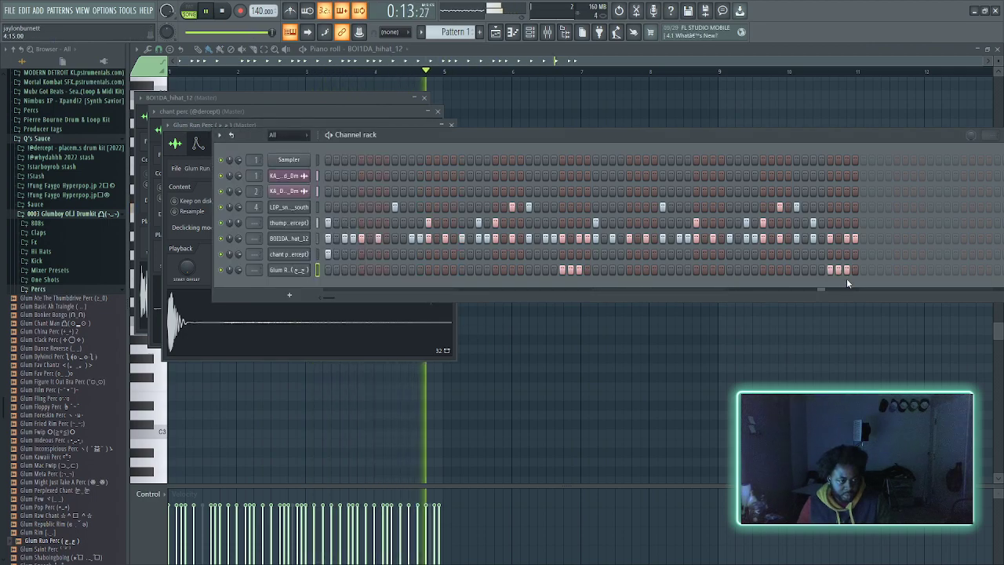
# - Remove the Glum Run Perc hits on steps 29 and 30, trying out hits on steps 23, 25 and 27
pyautogui.rightClick(570, 270)
pyautogui.click(562, 270)
pyautogui.click(510, 270)
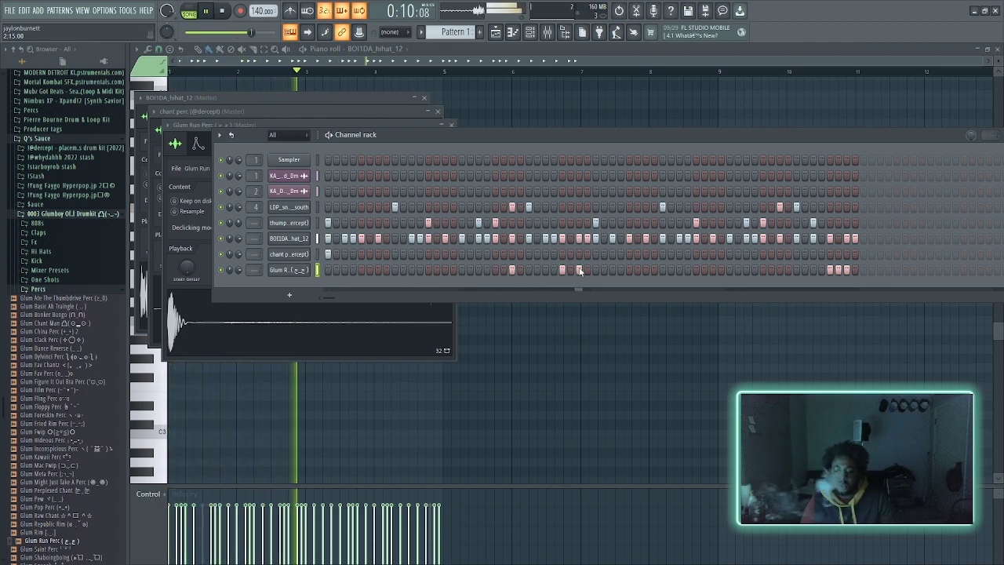
pyautogui.click(529, 271)
pyautogui.click(546, 271)
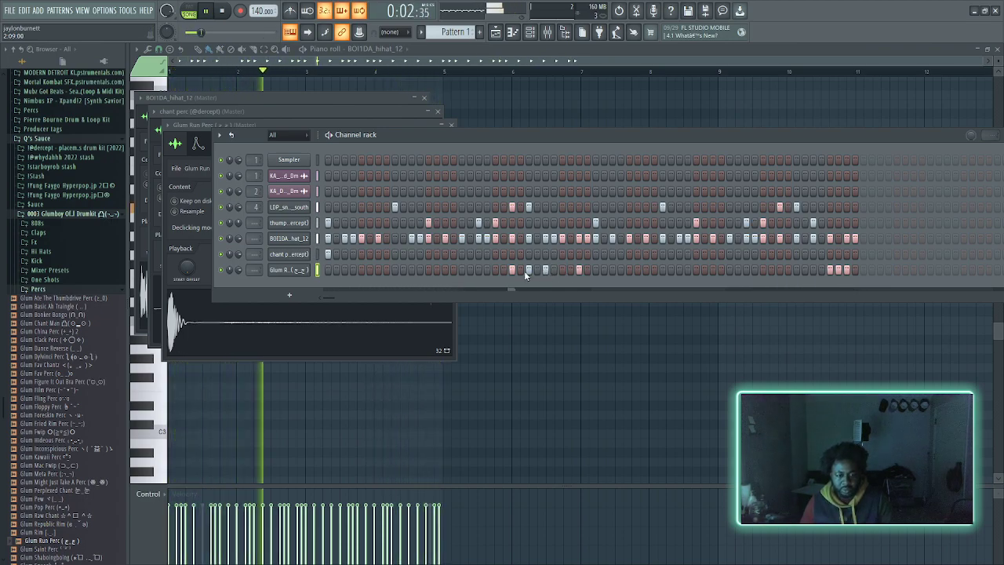
pyautogui.rightClick(529, 270)
pyautogui.rightClick(545, 271)
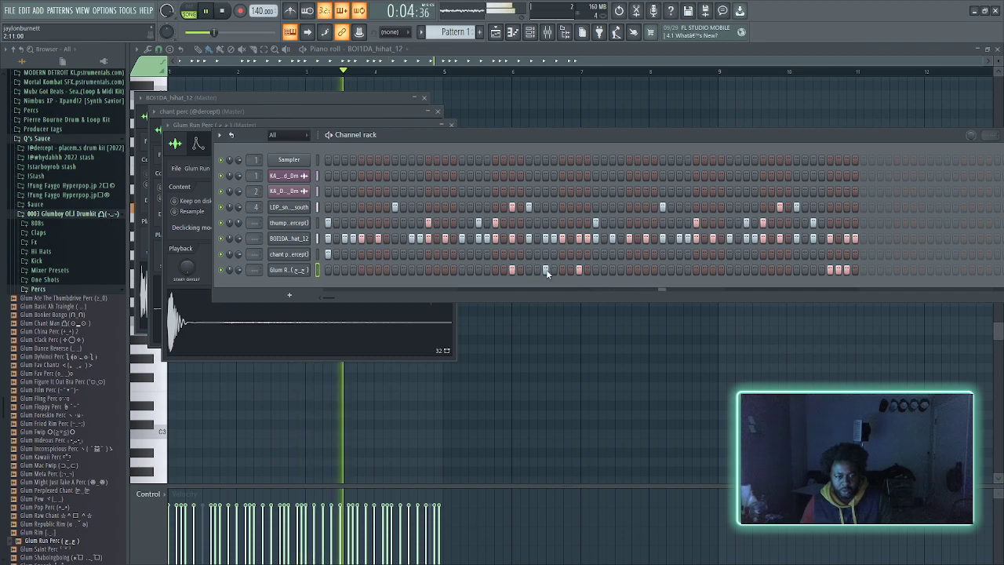
# - Try a Glum Run Perc hit on step 21, clear the hits on steps 21 and 23, and place hits on steps 29 and 31
pyautogui.click(495, 271)
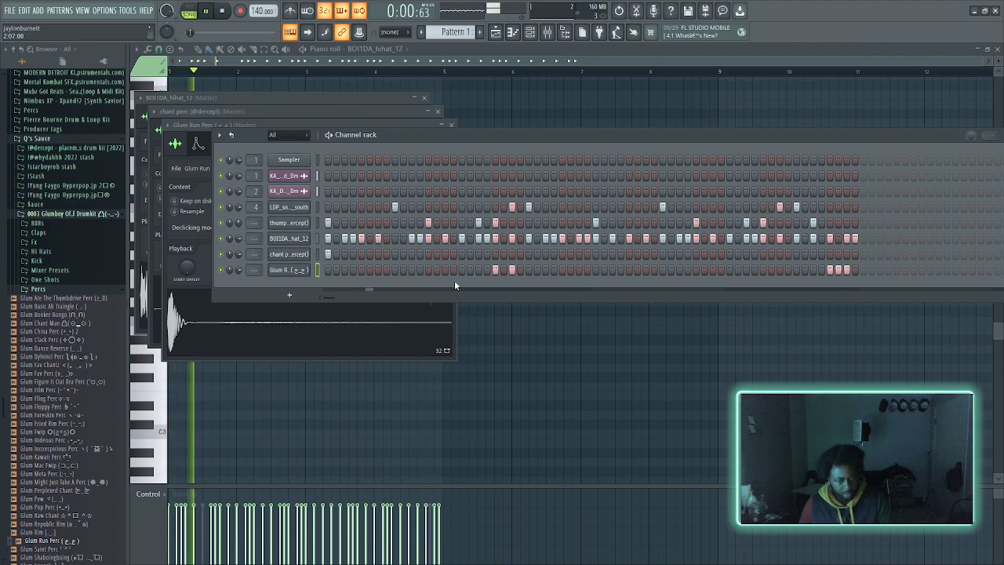
pyautogui.rightClick(512, 269)
pyautogui.rightClick(496, 270)
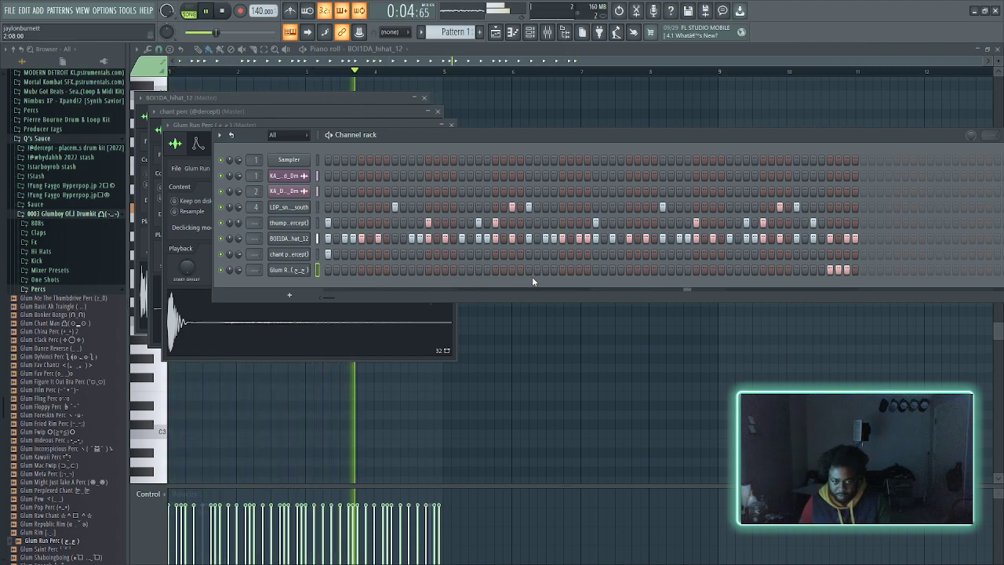
pyautogui.click(561, 271)
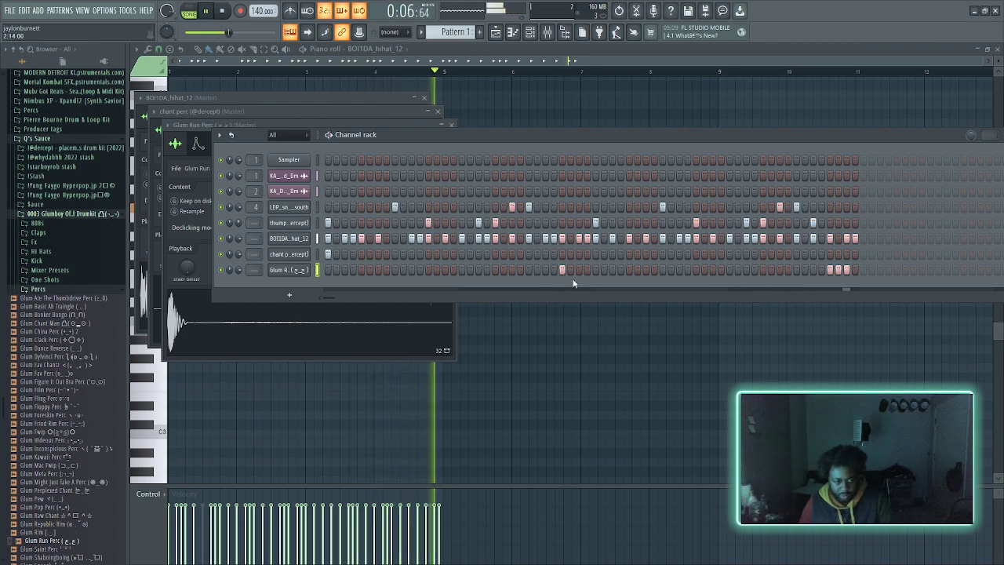
pyautogui.click(579, 270)
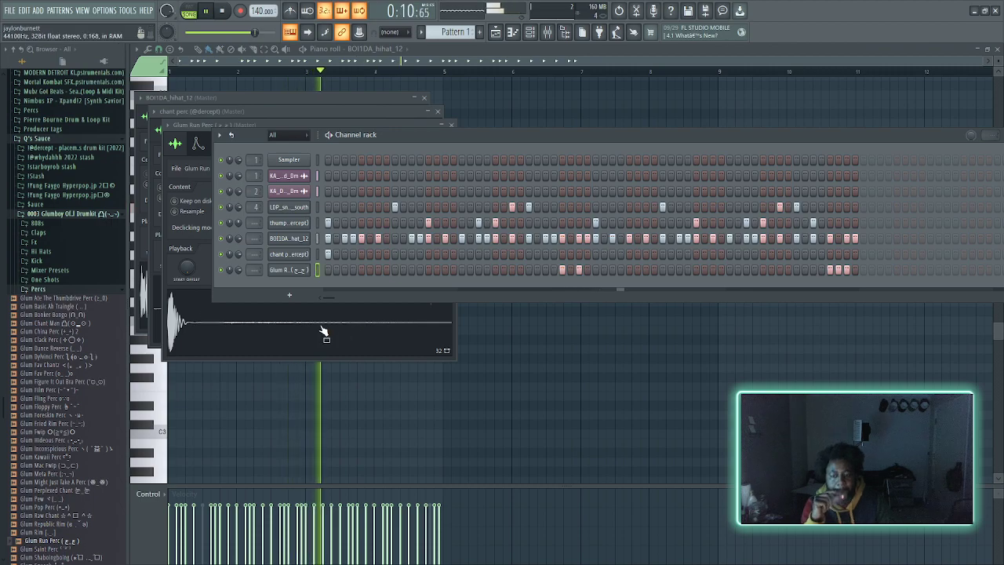
# - Place the Glumboy kit's Glum Alien Rim Job effect at the start of Track 5 in the playlist and mute that track
pyautogui.click(34, 241)
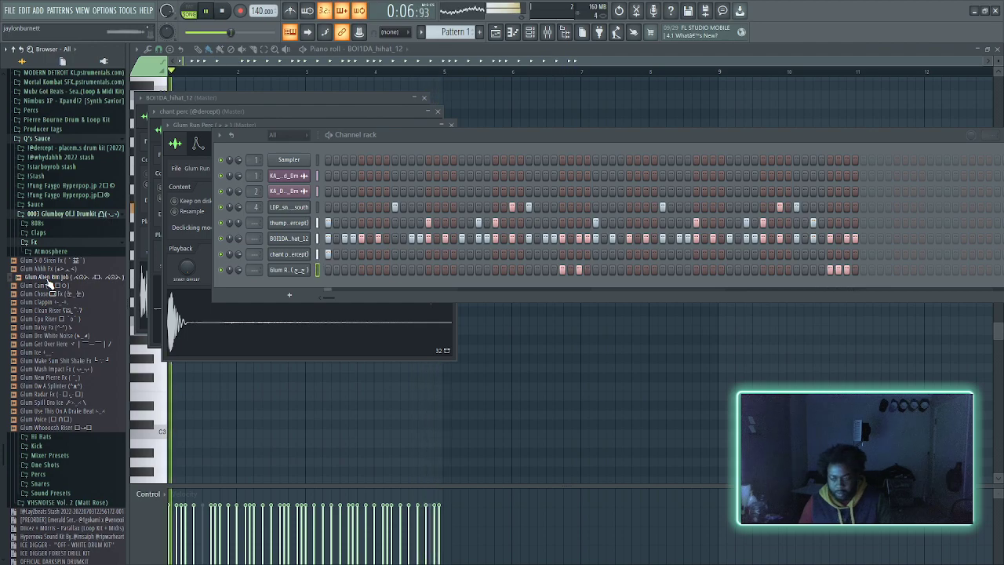
pyautogui.moveTo(49, 279); pyautogui.dragTo(168, 209)
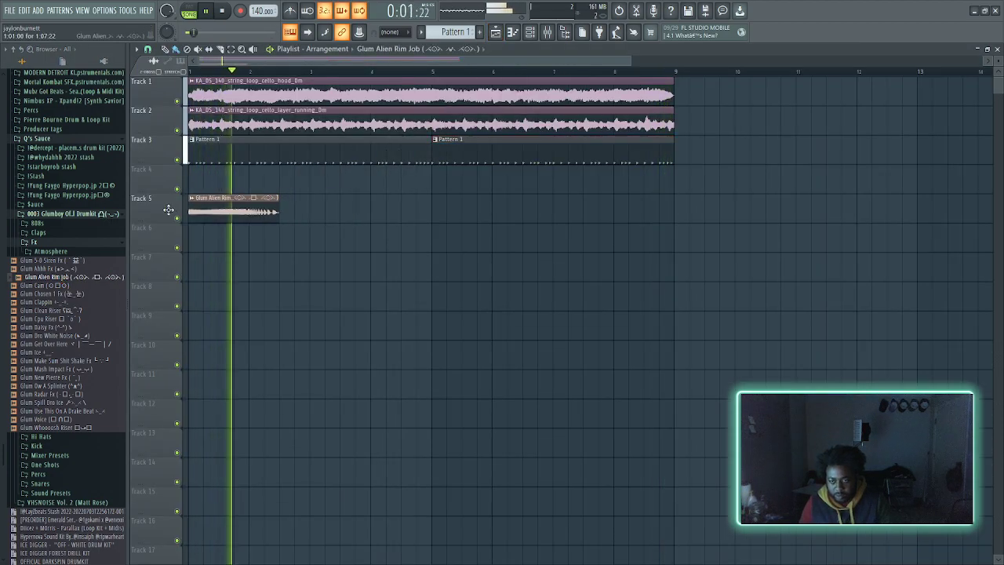
pyautogui.click(176, 218)
# - Audition the kit's effects, including Bro White Noise, Ice and Mash Impact, and place Glum Make Sum Shit Shake Fx at the start of Track 6
pyautogui.click(104, 328)
pyautogui.press('Down')
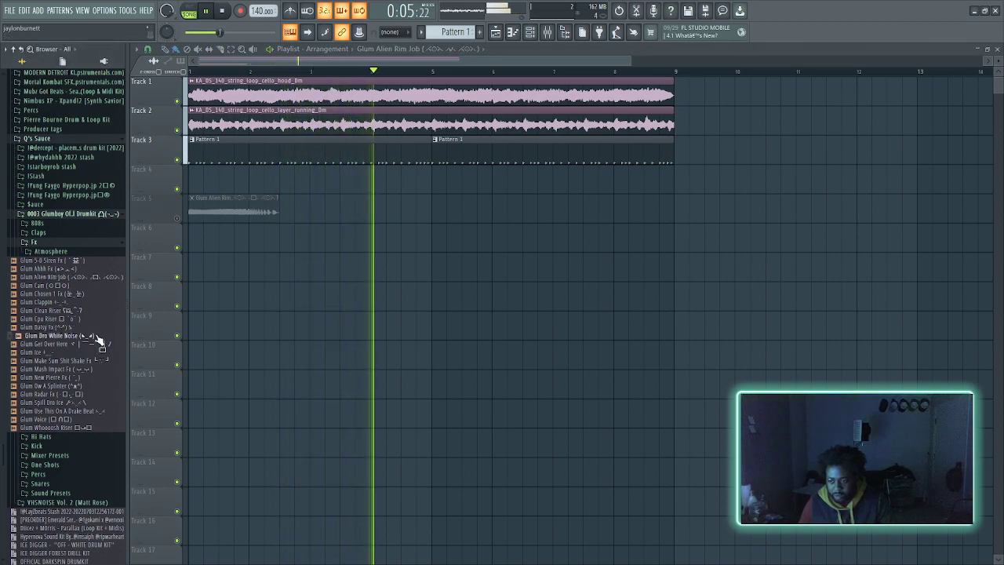
pyautogui.press('Down')
pyautogui.press('Down')
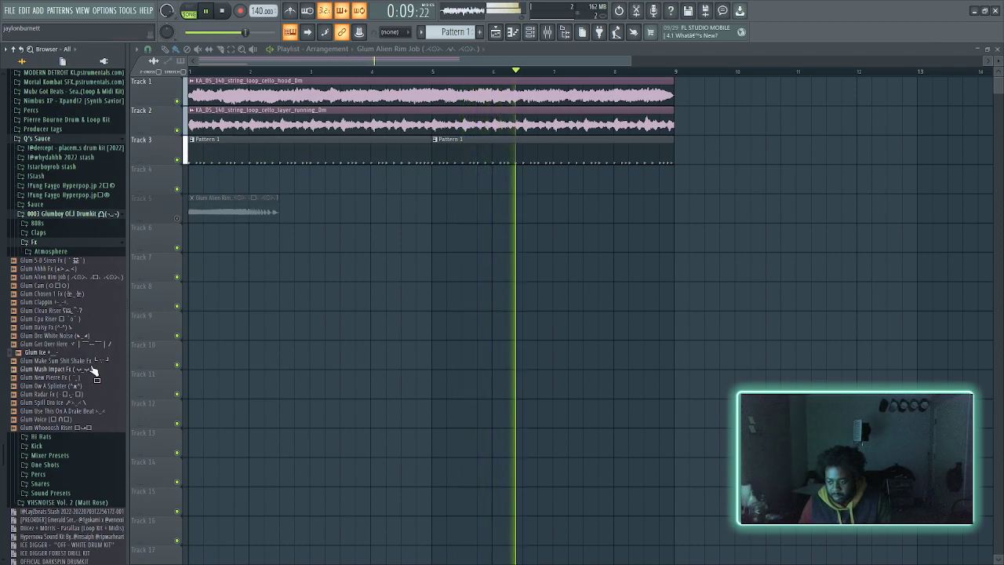
pyautogui.click(93, 369)
pyautogui.click(96, 360)
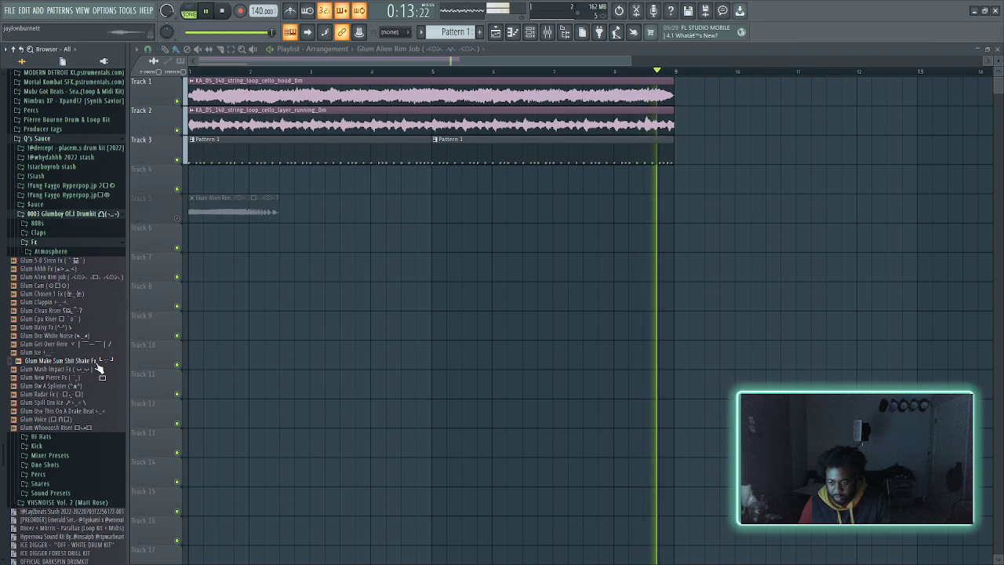
pyautogui.moveTo(98, 368); pyautogui.dragTo(189, 246)
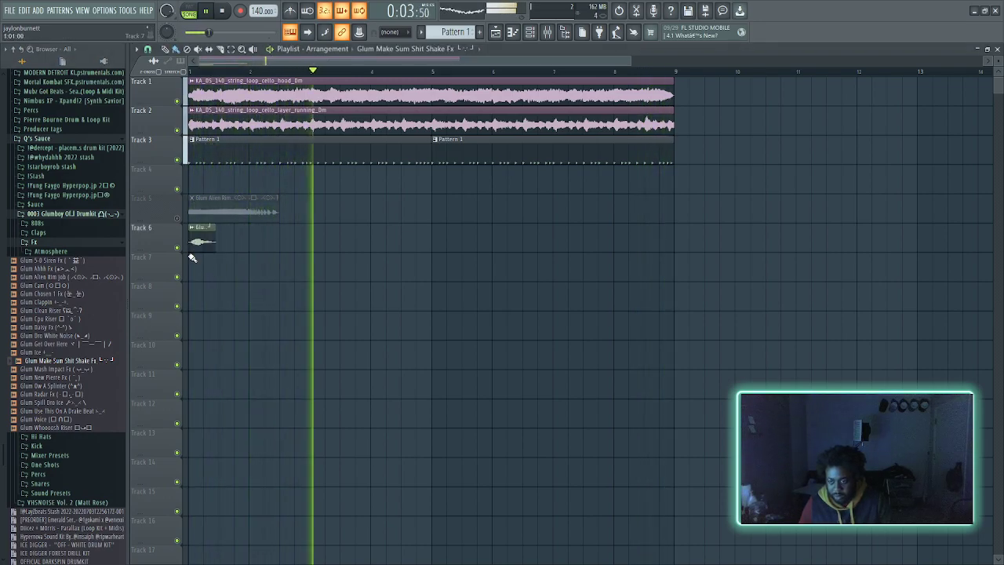
# - Mute Track 6, place the Glum Ow A Splinter effect at the start of Track 7, and mute that track too
pyautogui.click(89, 385)
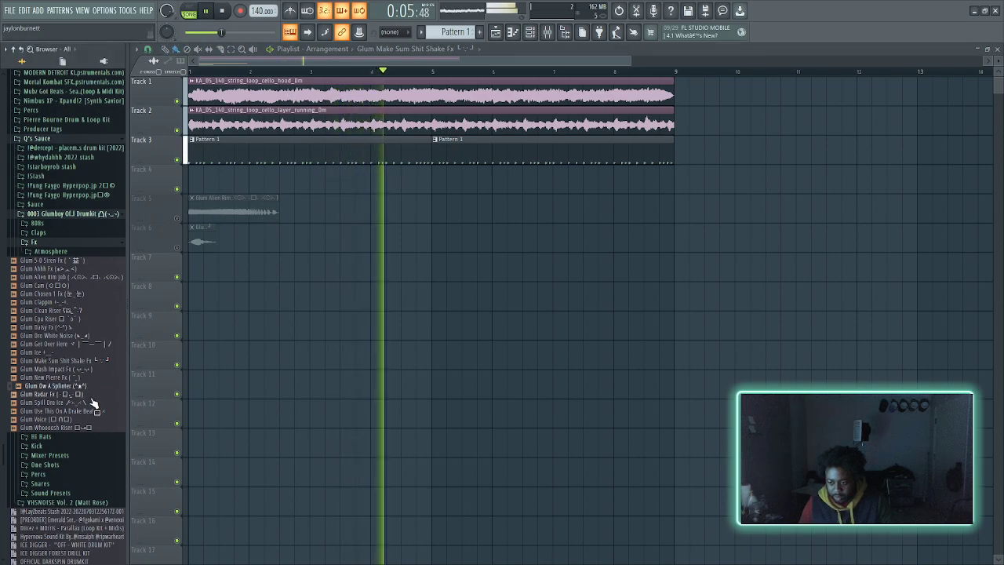
pyautogui.moveTo(83, 385); pyautogui.dragTo(192, 274)
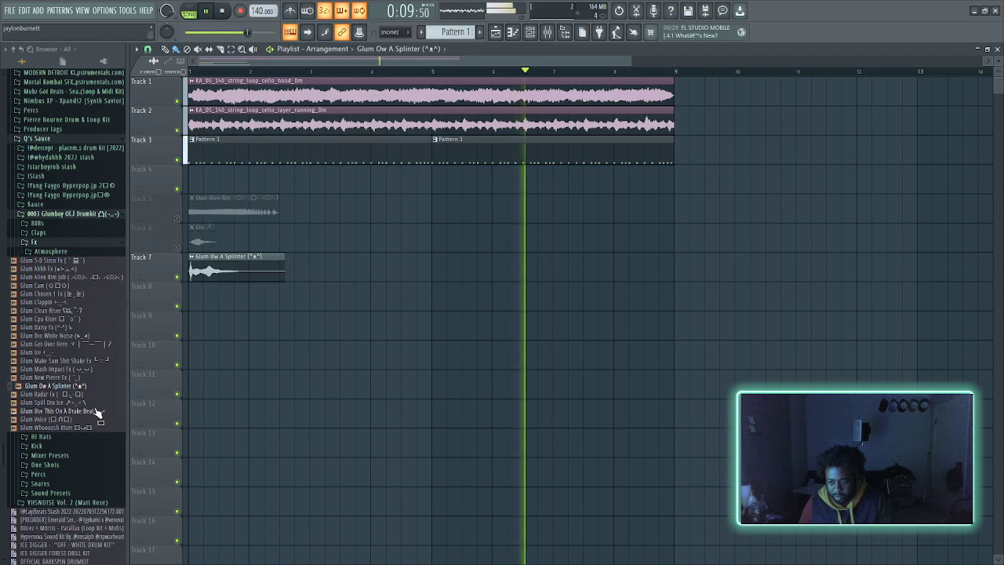
pyautogui.click(99, 415)
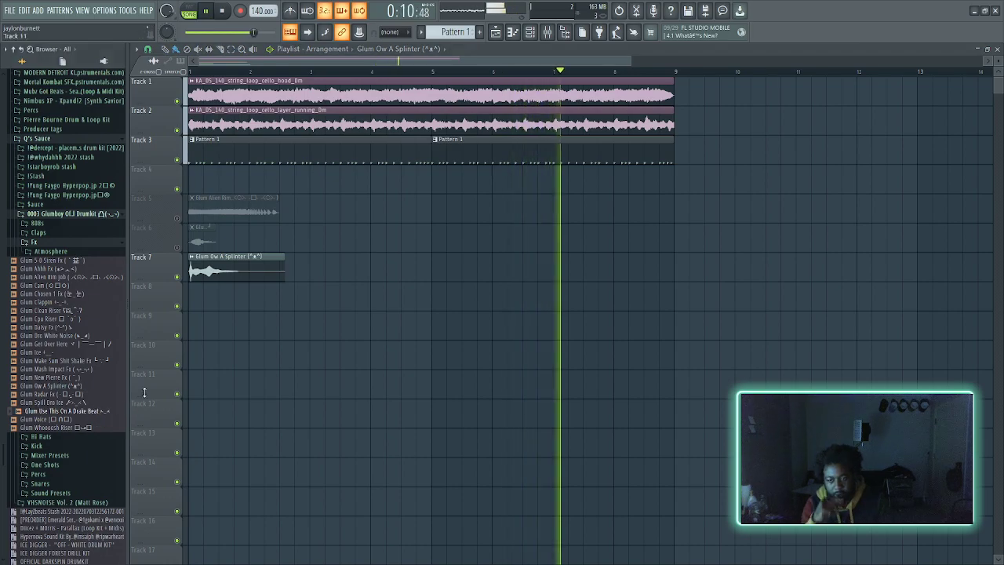
pyautogui.click(180, 276)
# - Audition the Glum Voice effect, add it as a new channel below Glum Run Perc, and bring up the mixer
pyautogui.click(92, 420)
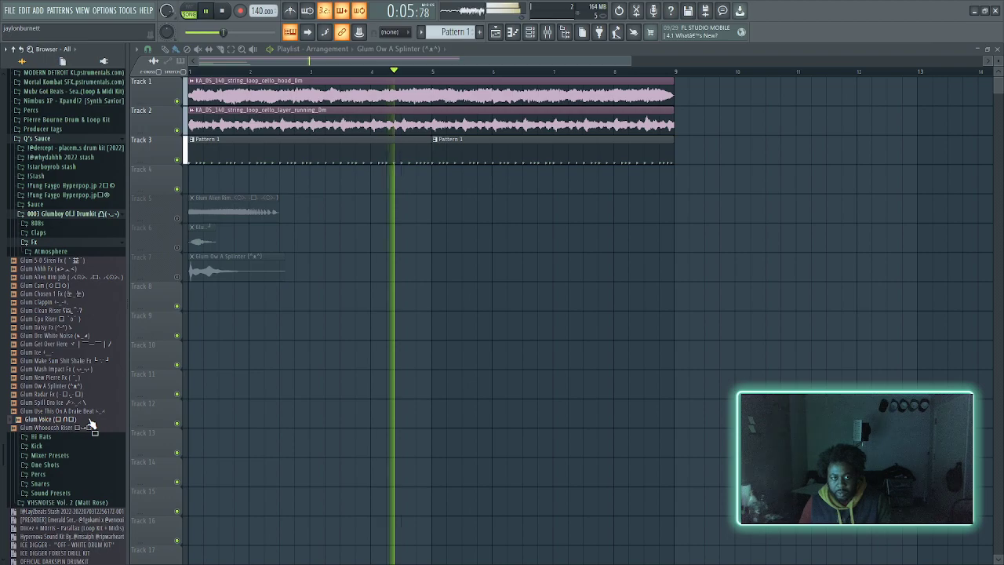
pyautogui.moveTo(89, 423); pyautogui.dragTo(481, 134)
pyautogui.press('F6')
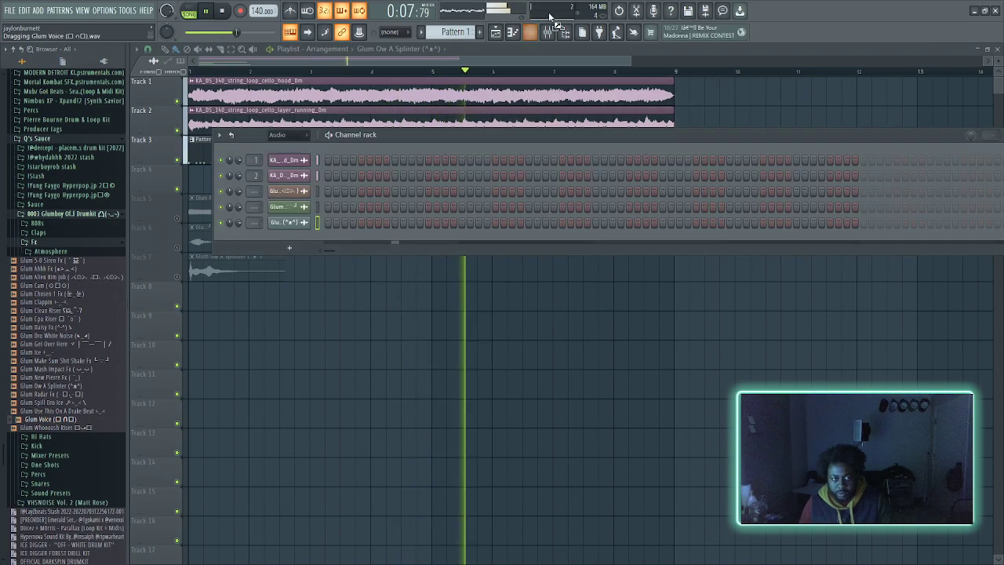
pyautogui.press('F9')
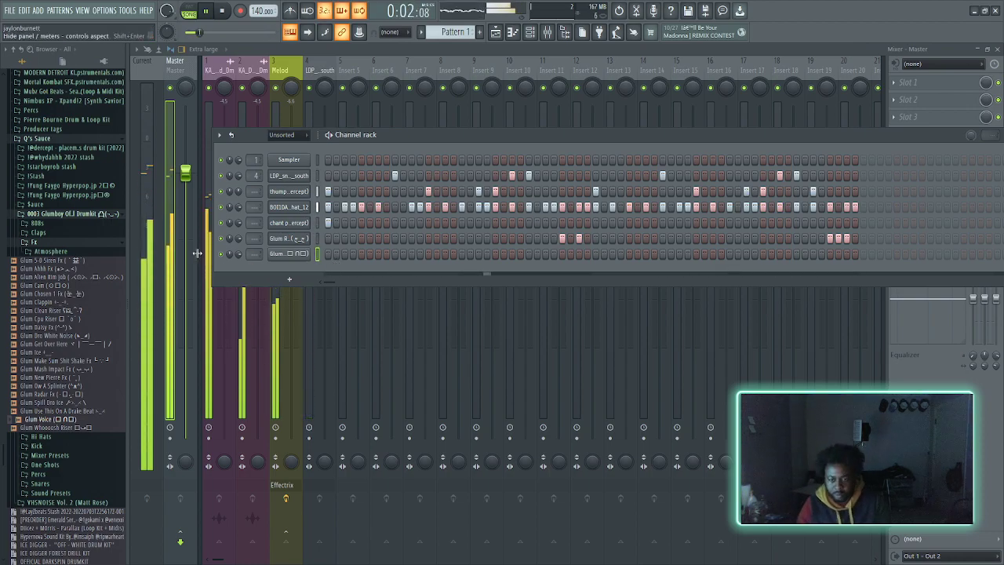
# - Open the Glum Voice channel's sampler settings and try out notes of the sound over the playing loop
pyautogui.click(288, 238)
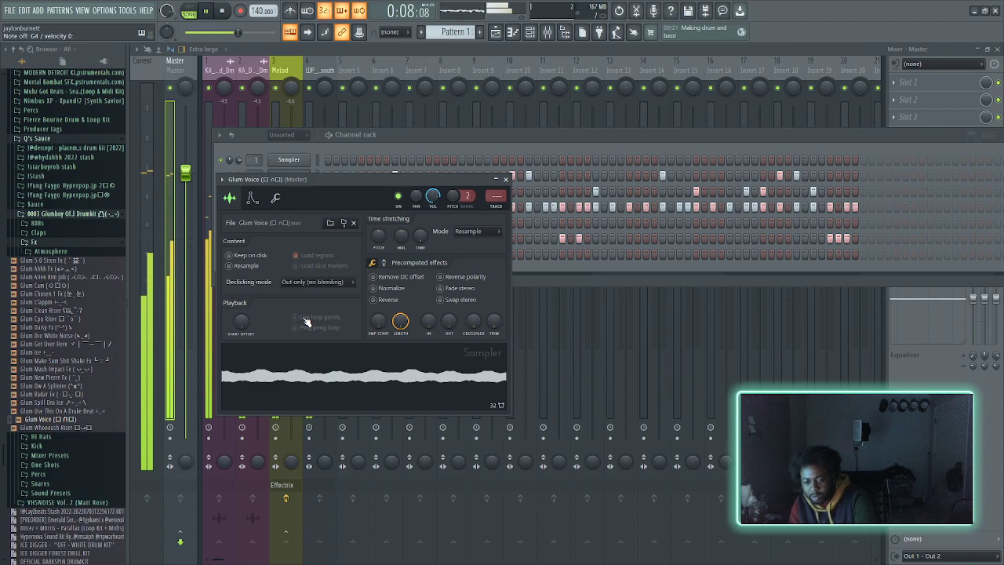
pyautogui.click(519, 267)
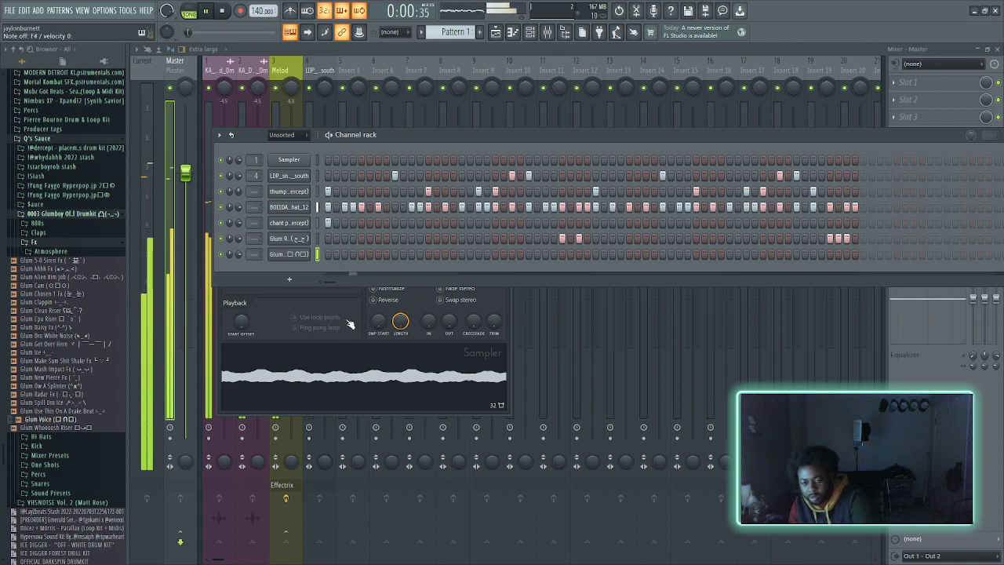
pyautogui.click(291, 254)
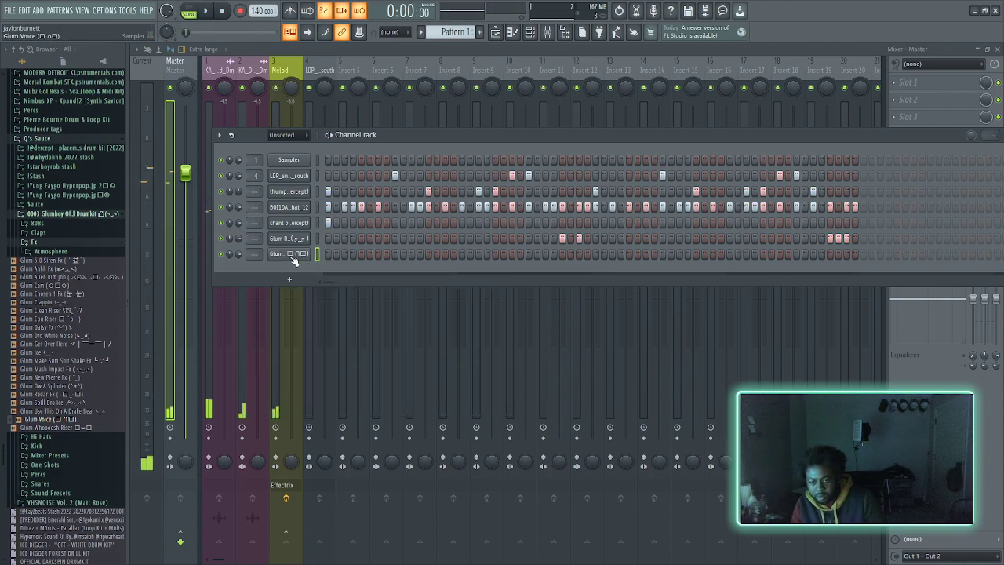
pyautogui.click(290, 254)
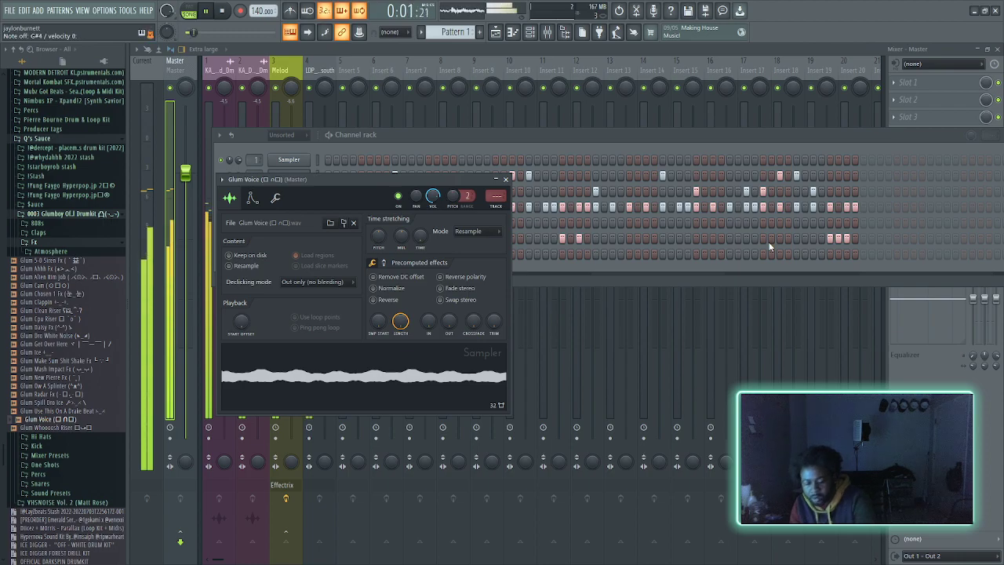
# - Enable the Glum Voice volume envelope with only its hold raised, stop playback and arm recording
pyautogui.click(252, 198)
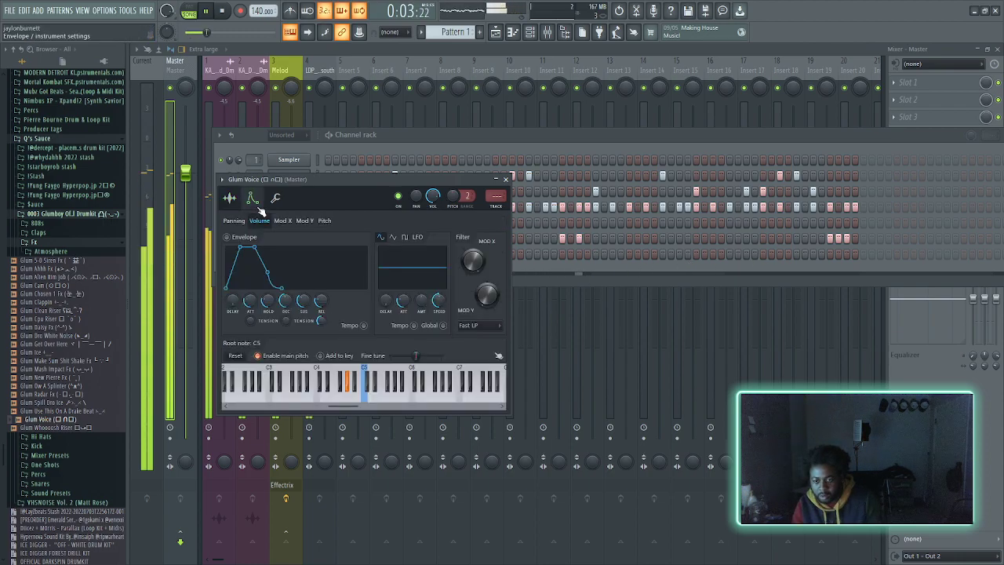
pyautogui.scroll(-5, 250, 299)
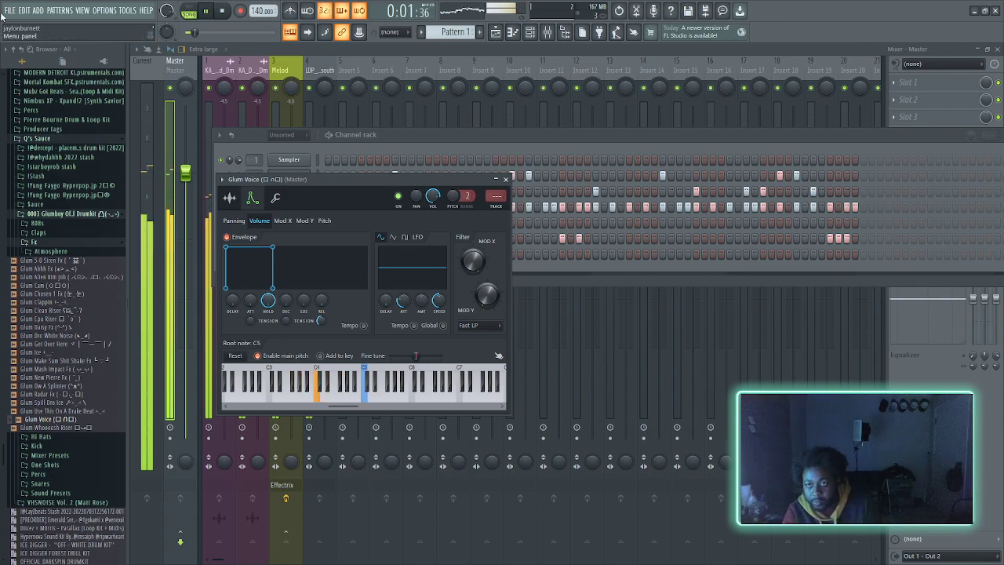
pyautogui.click(224, 12)
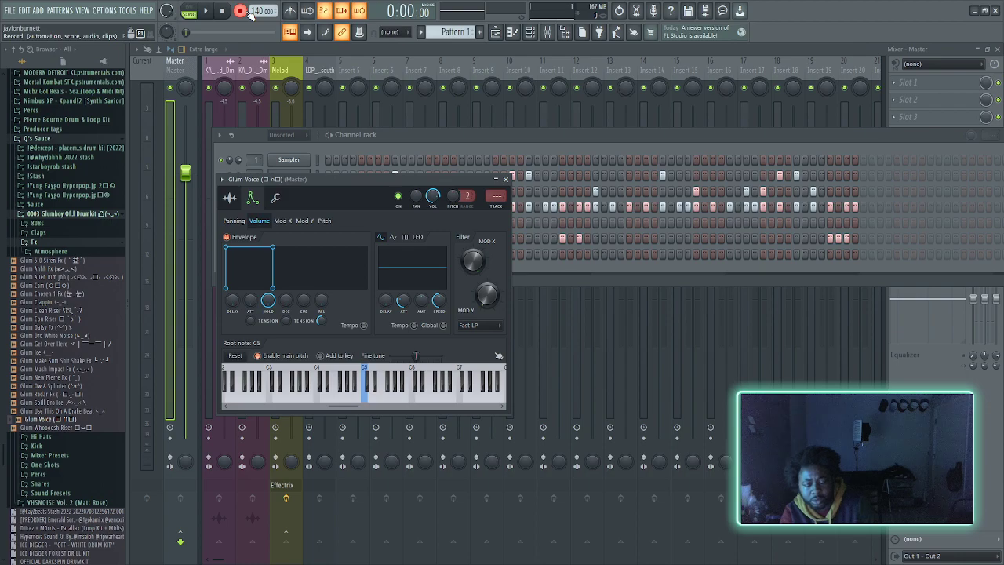
# - Create Pattern 2 and place its clip on Track 4 of the playlist, stretched from bar 1 to bar 9
pyautogui.scroll(-1, 459, 28)
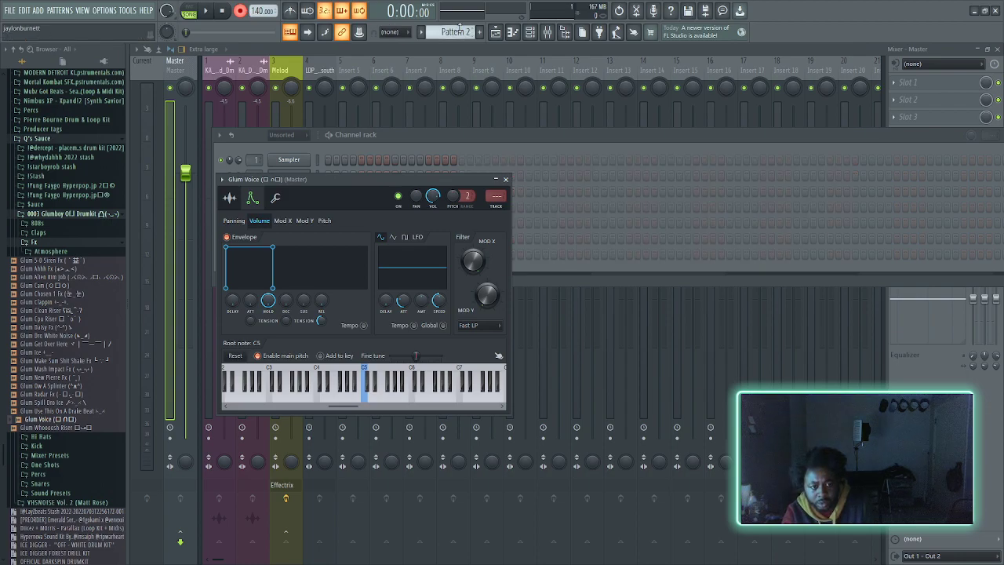
pyautogui.scroll(1, 459, 27)
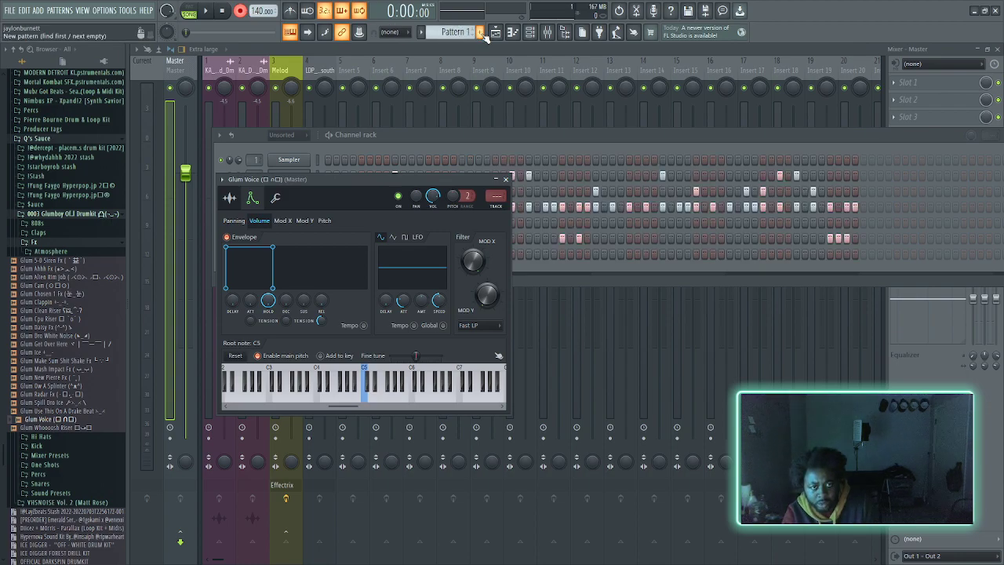
pyautogui.click(495, 31)
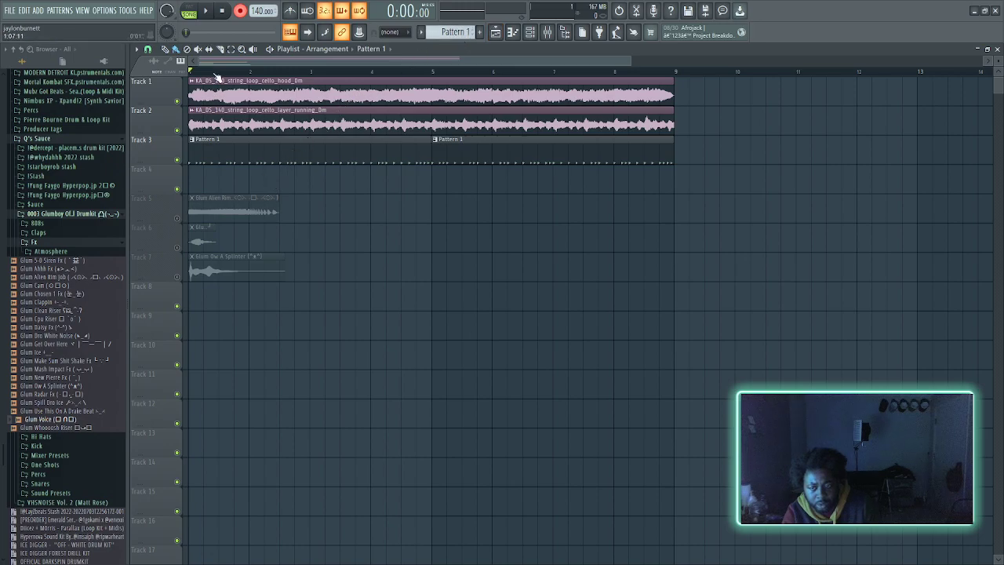
pyautogui.click(480, 32)
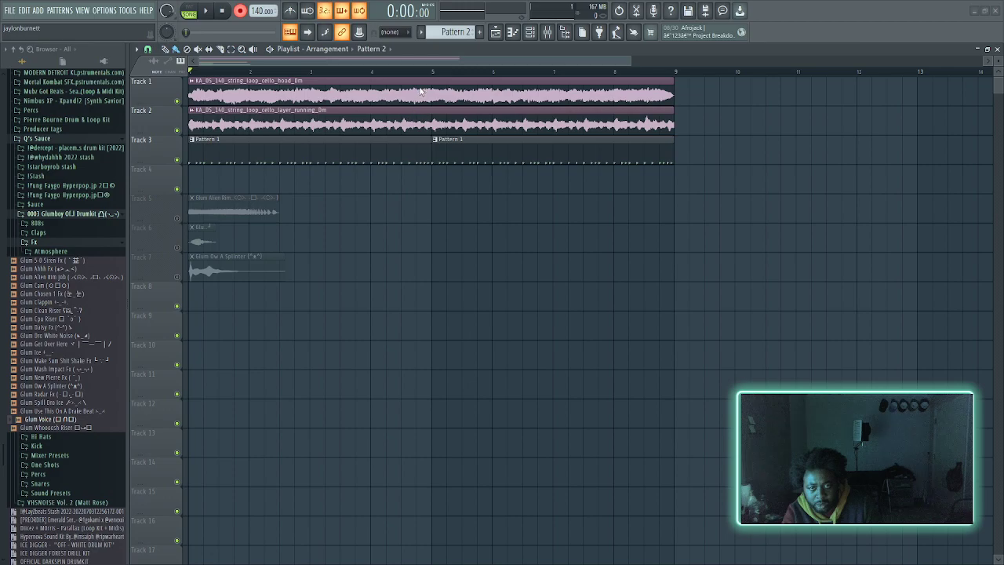
pyautogui.click(430, 190)
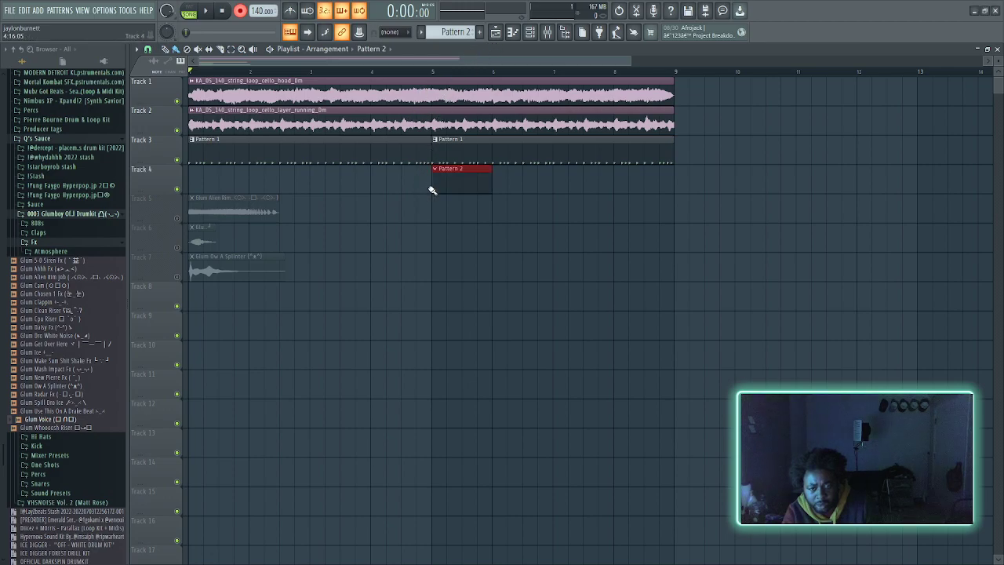
pyautogui.moveTo(454, 177); pyautogui.dragTo(162, 184)
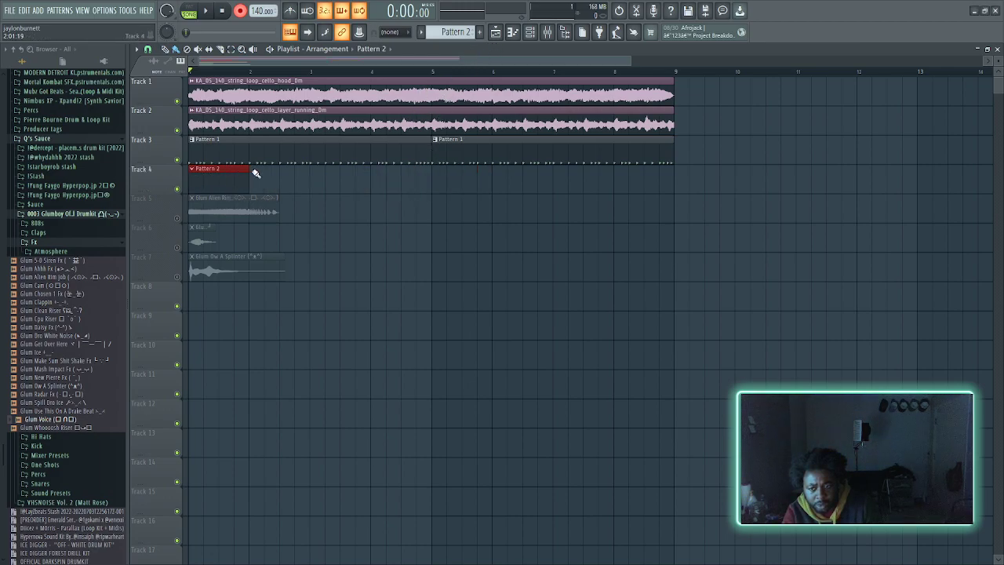
pyautogui.moveTo(250, 177); pyautogui.dragTo(693, 200)
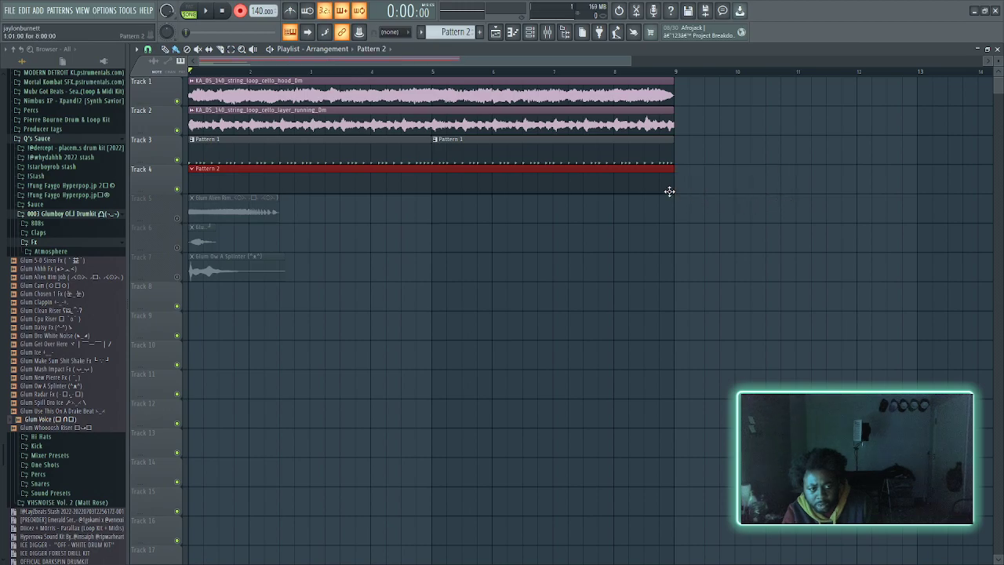
pyautogui.press('space')
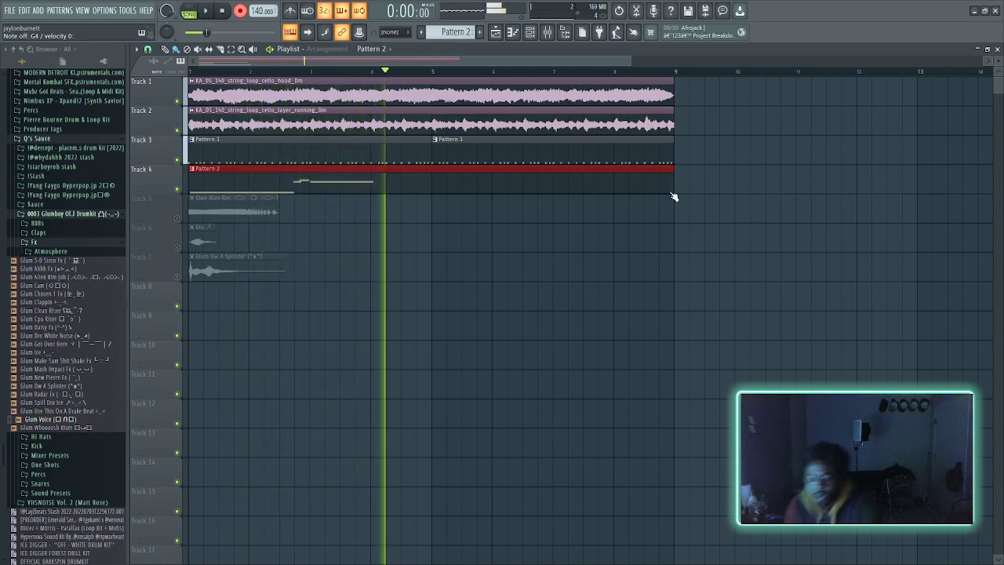
pyautogui.press('space')
pyautogui.hotkey('ctrl', 'z')
pyautogui.press('space')
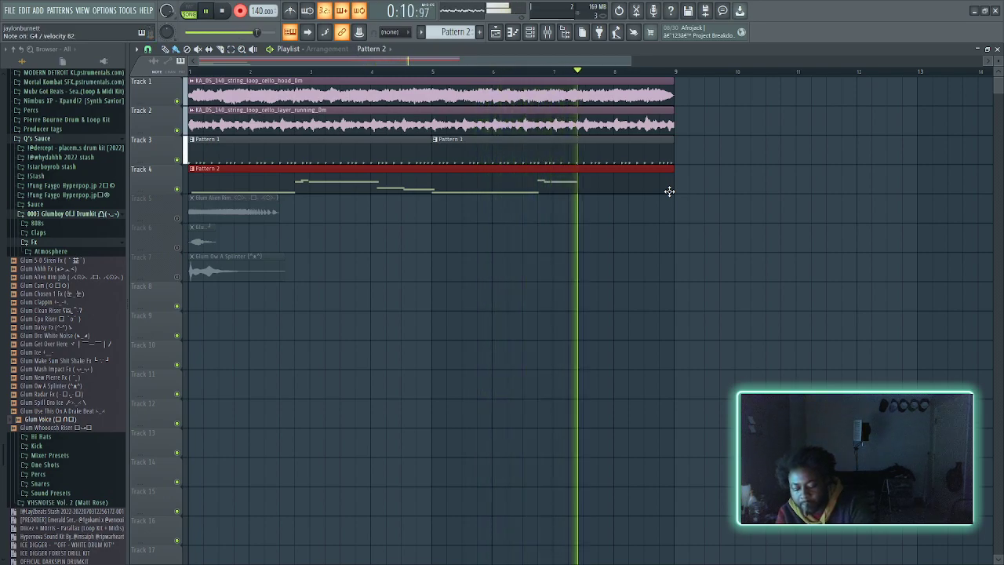
pyautogui.press('space')
pyautogui.hotkey('ctrl', 'z')
# - Record a Glum Voice melody across the eight bars of Pattern 2 and quantize all of its notes in the piano roll
pyautogui.press('space')
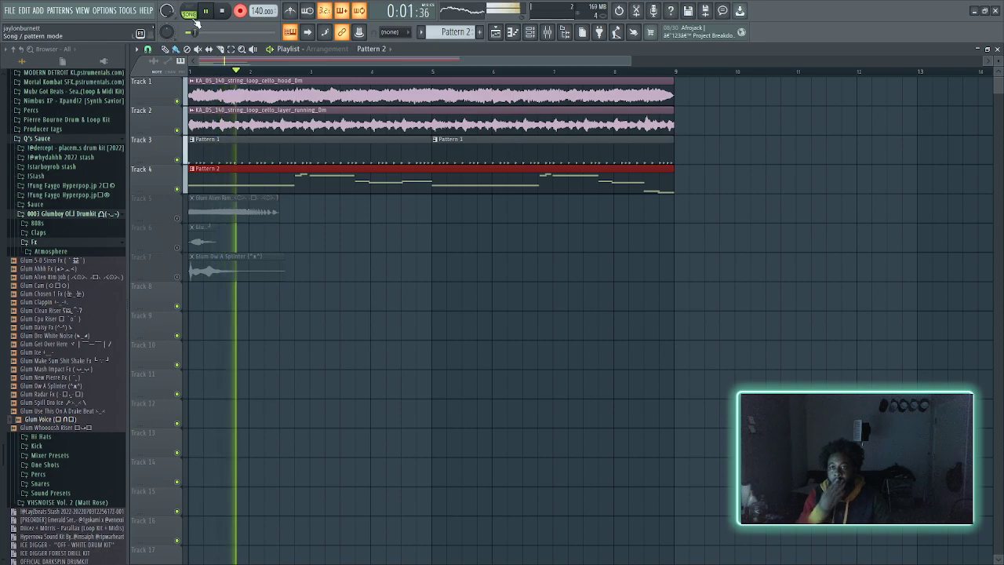
pyautogui.doubleClick(378, 190)
pyautogui.scroll(5, 242, 258)
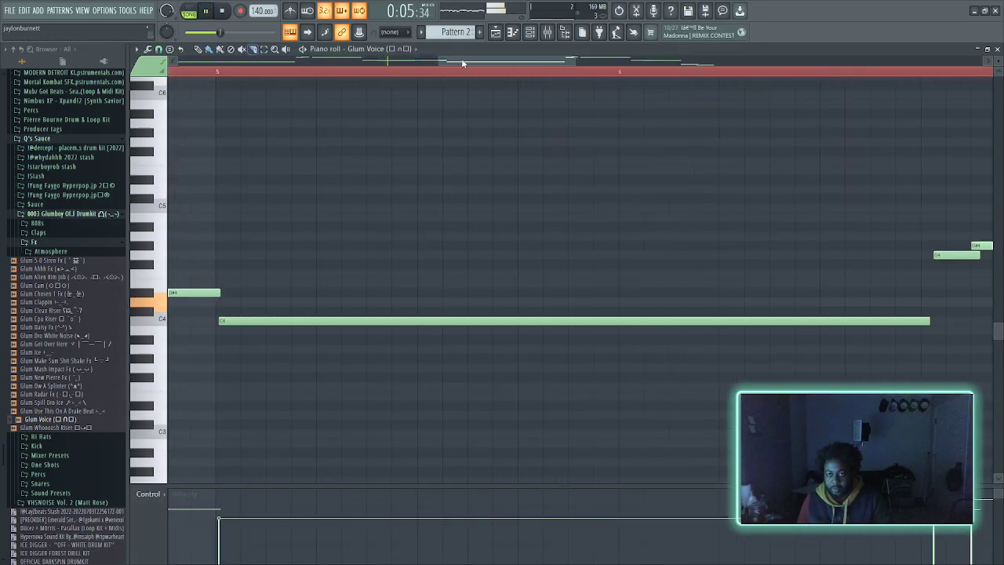
pyautogui.scroll(-5, 374, 220)
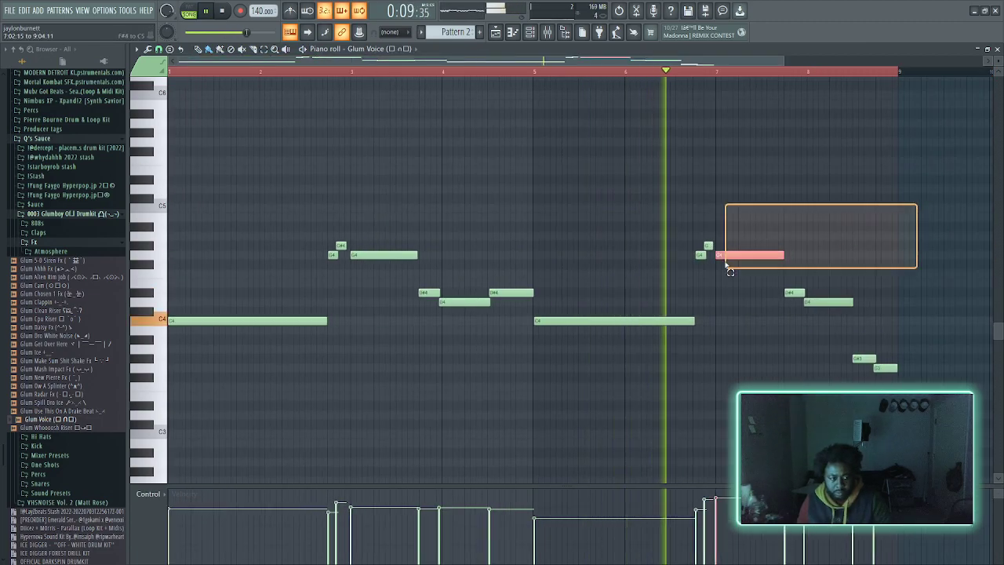
pyautogui.scroll(-2, 914, 248)
pyautogui.hotkey('ctrl', 'a')
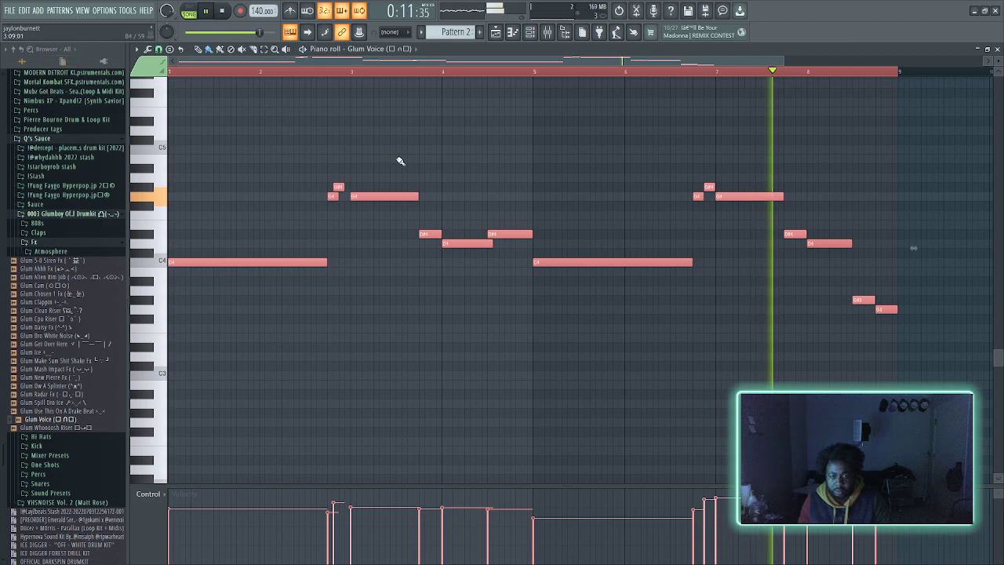
# - Move the short G#4 note before bar 3 one step later so it starts where the preceding G4 ends, and check the remaining notes
pyautogui.scroll(3, 340, 207)
pyautogui.click(327, 142)
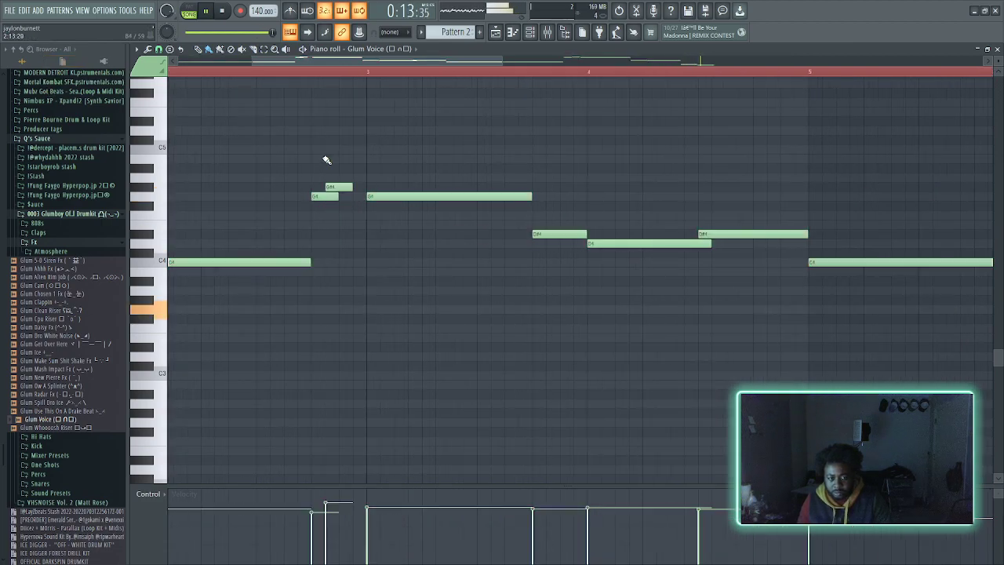
pyautogui.scroll(-2, 377, 152)
pyautogui.scroll(2, 334, 184)
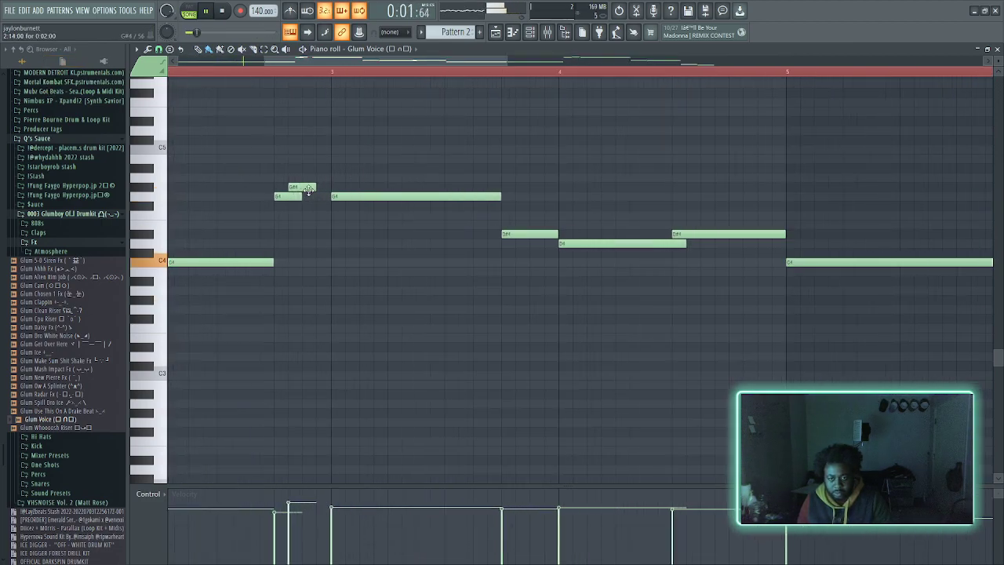
pyautogui.press('space')
pyautogui.press('space')
pyautogui.moveTo(315, 189); pyautogui.dragTo(328, 189)
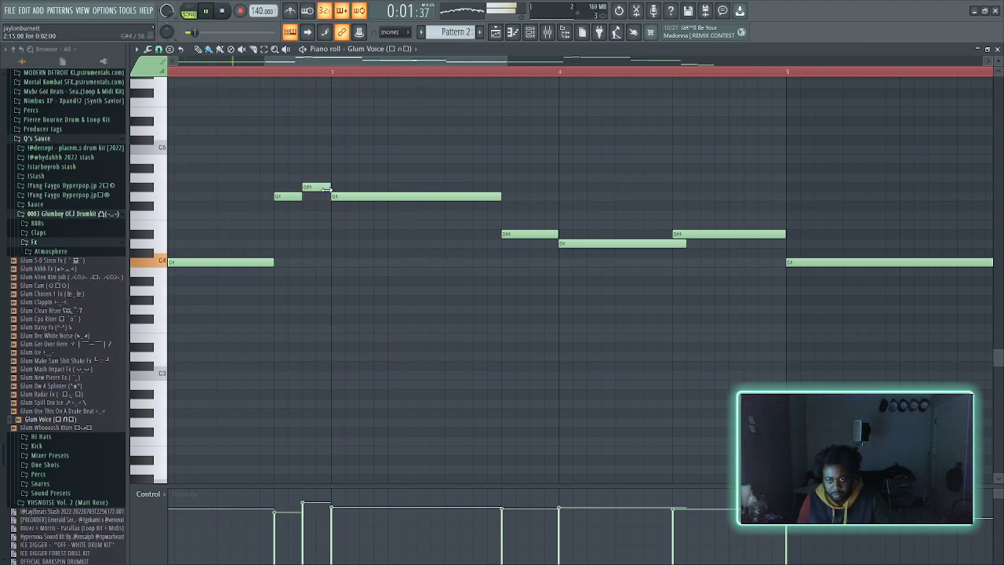
pyautogui.scroll(-2, 408, 164)
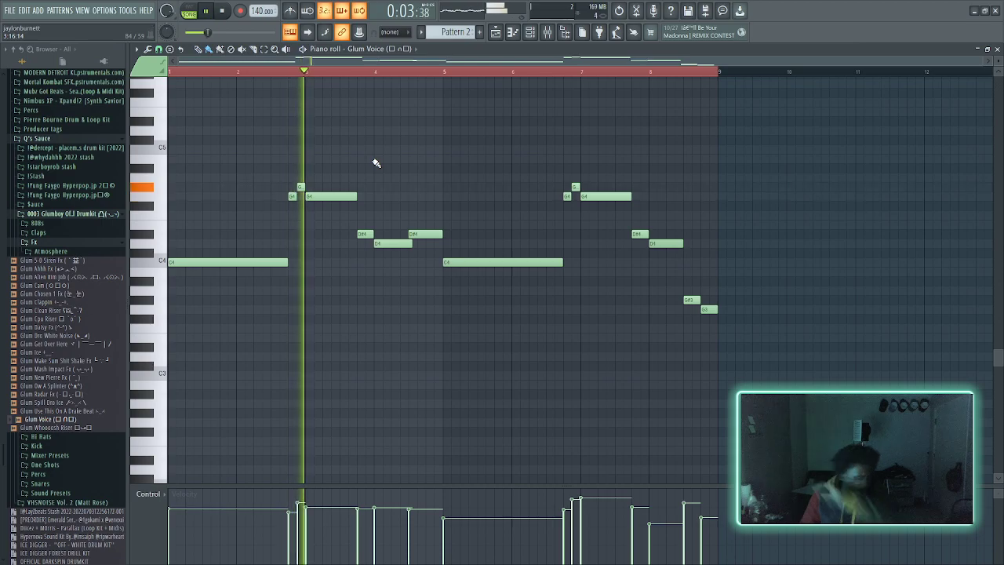
pyautogui.scroll(2, 431, 235)
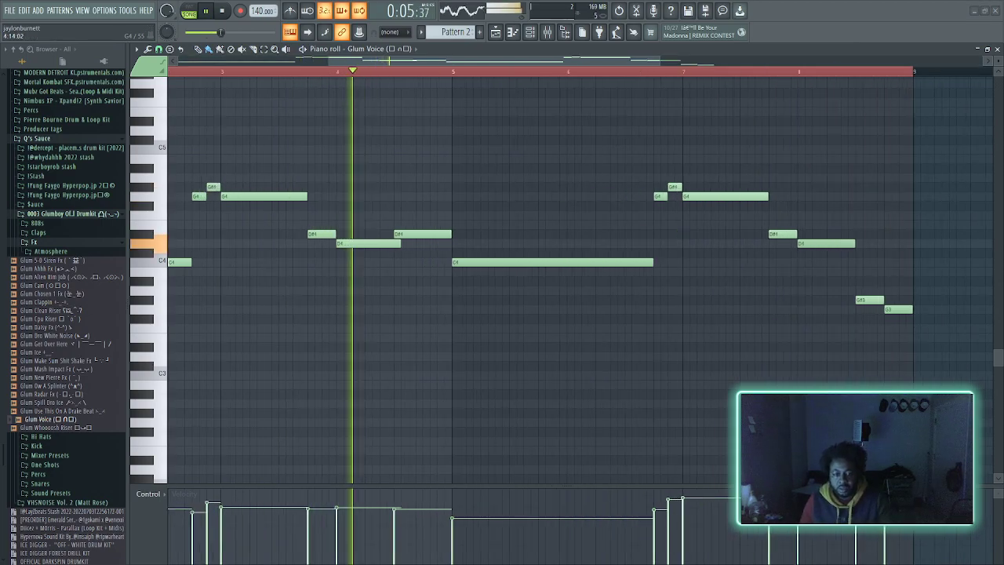
pyautogui.scroll(-2, 431, 235)
pyautogui.scroll(2, 431, 235)
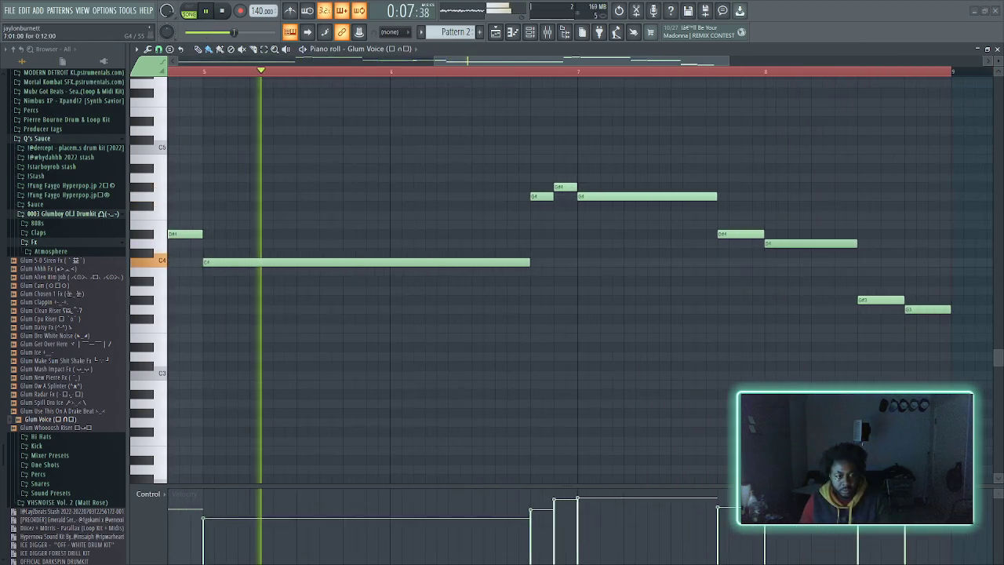
pyautogui.scroll(-2, 432, 235)
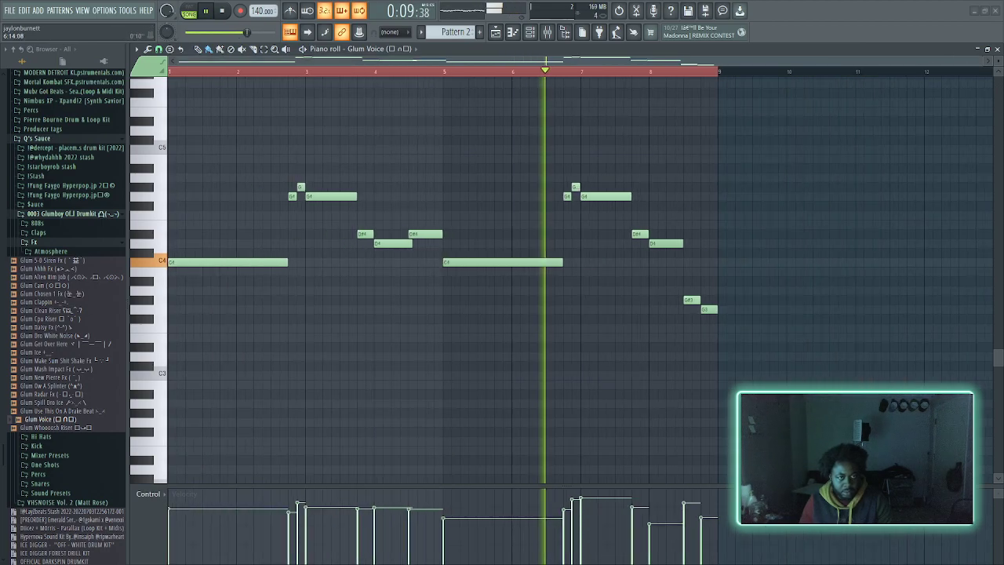
# - Bring up the channel rack and switch its channel filter from Unsorted to All
pyautogui.press('F6')
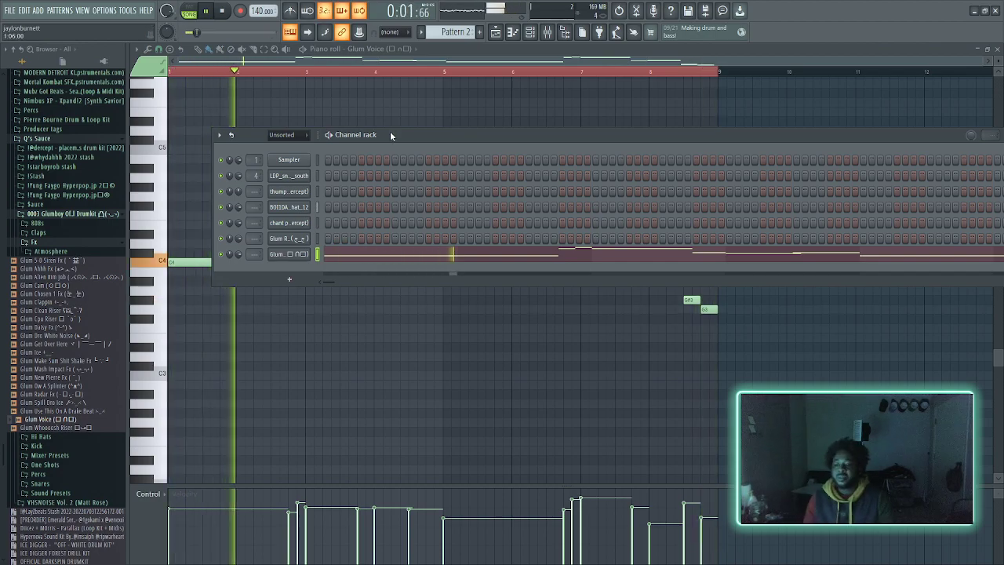
pyautogui.click(495, 31)
pyautogui.click(495, 32)
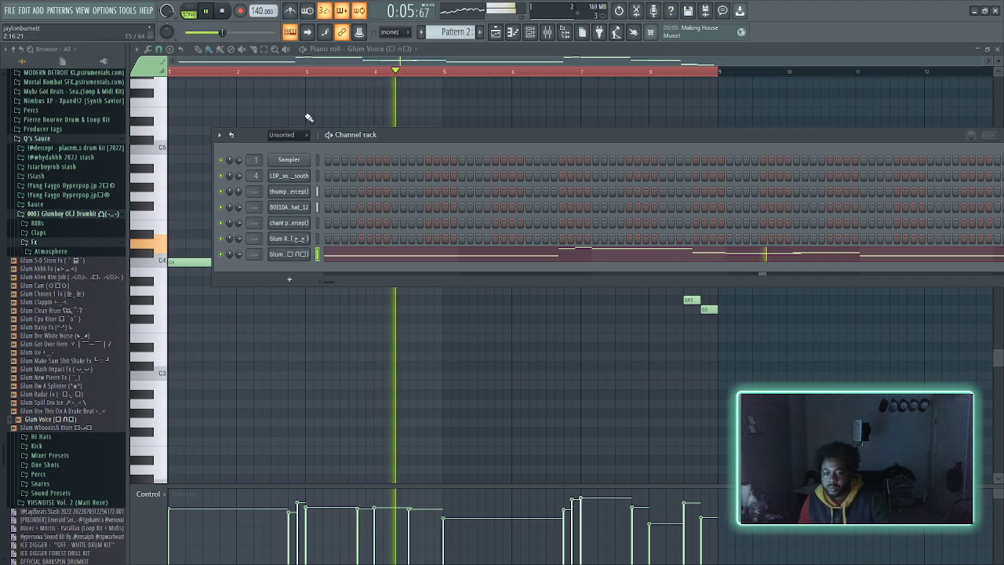
pyautogui.click(302, 145)
pyautogui.click(310, 154)
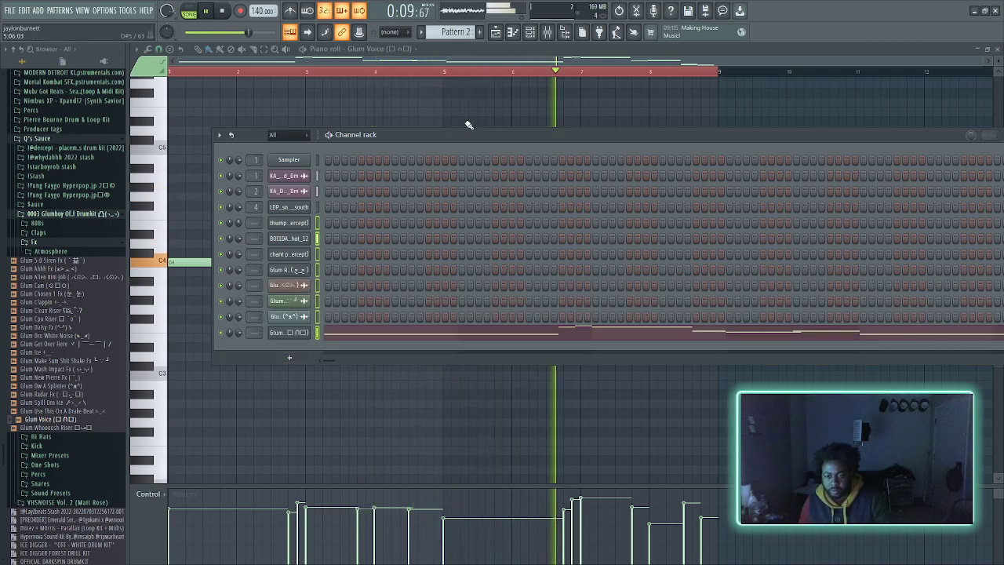
# - Link the channels from thump kick through Glum Voice to consecutive mixer tracks starting at Insert 5
pyautogui.click(530, 35)
pyautogui.click(530, 34)
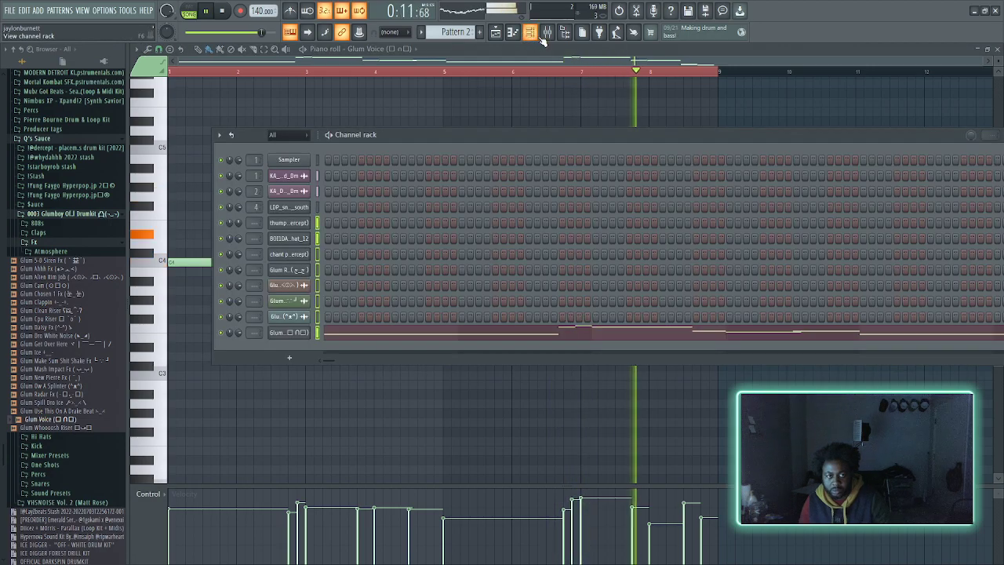
pyautogui.click(531, 35)
pyautogui.click(547, 32)
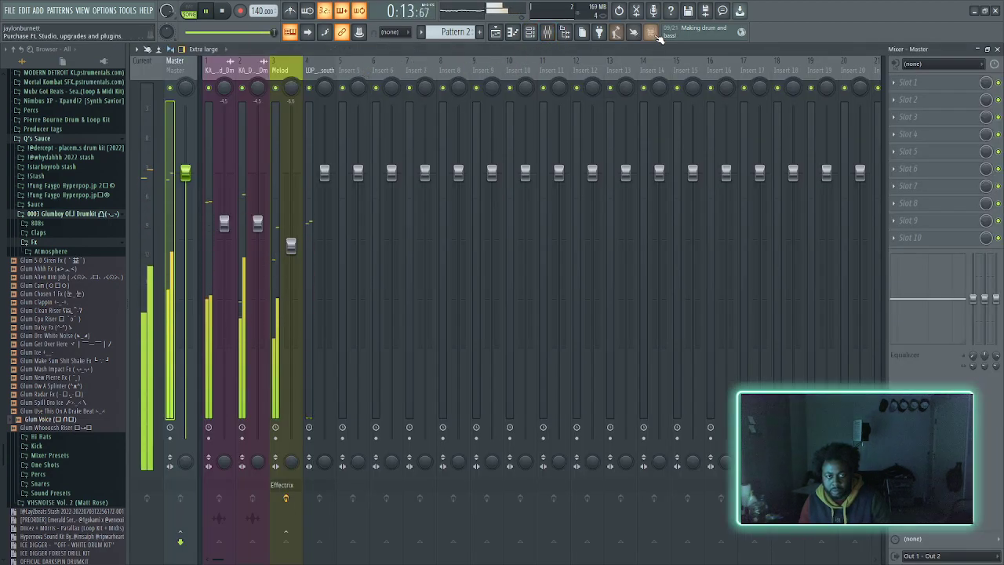
pyautogui.click(530, 33)
pyautogui.click(530, 33)
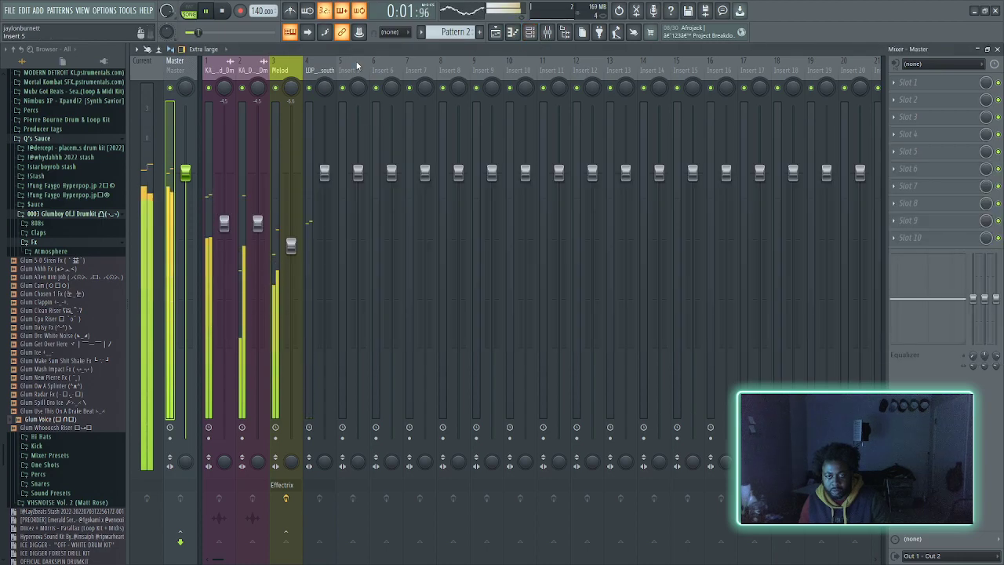
pyautogui.click(343, 118)
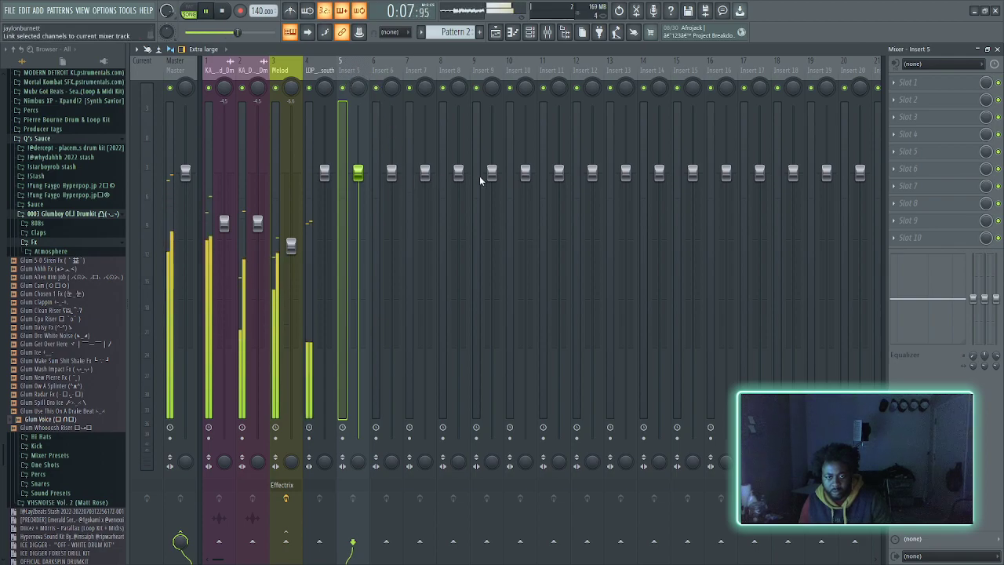
pyautogui.hotkey('ctrl', 'l')
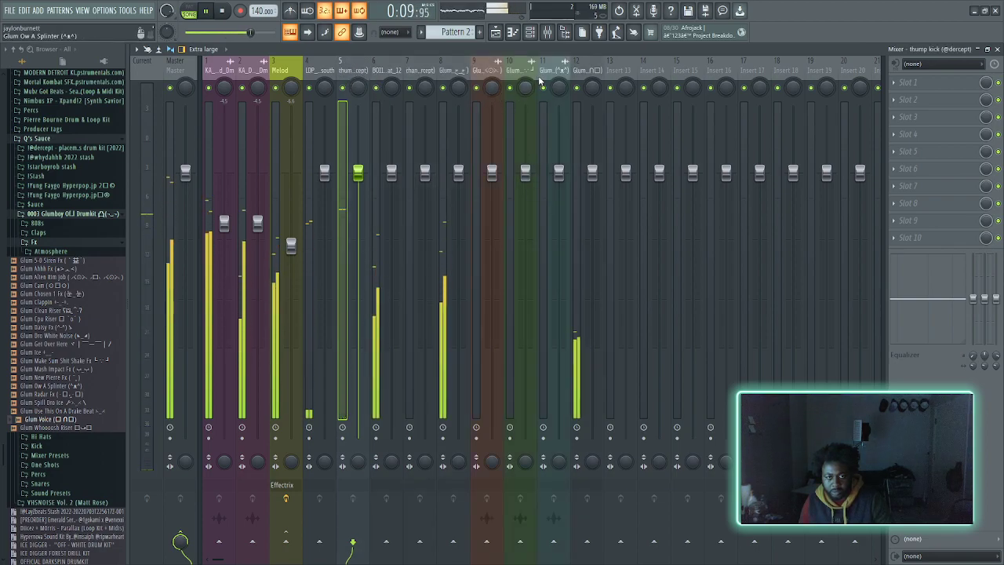
# - Add an Analog Lab V channel, filter its presets to Keys, and try 90's Poly Keys, A Tin Thing and 93' Berlin Chords
pyautogui.press('F6')
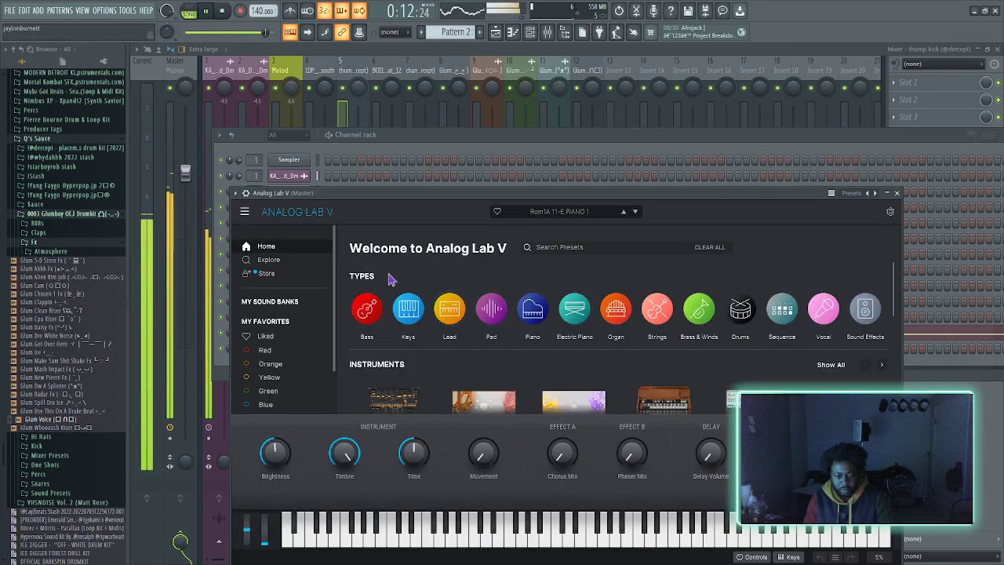
pyautogui.click(408, 310)
pyautogui.click(428, 362)
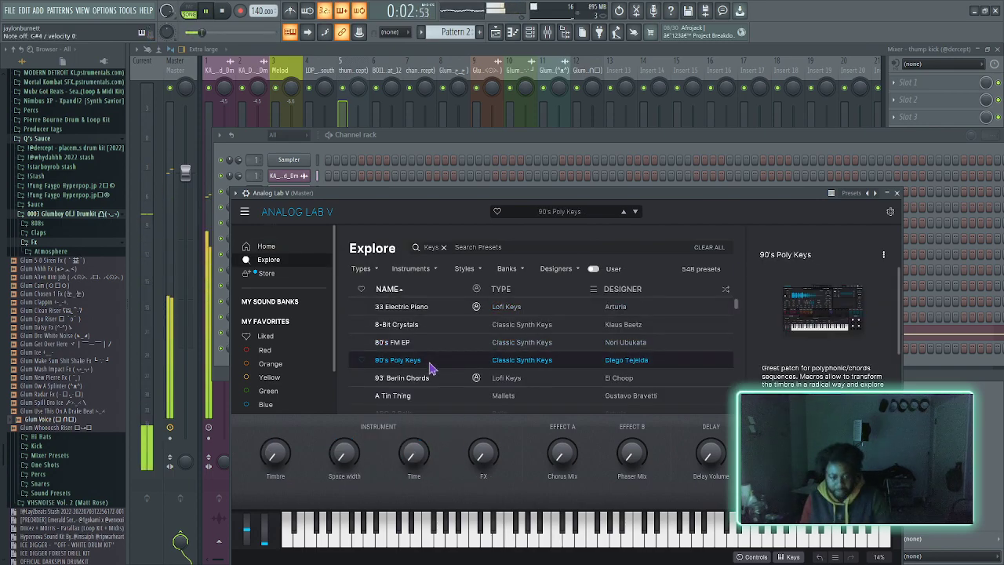
pyautogui.click(440, 394)
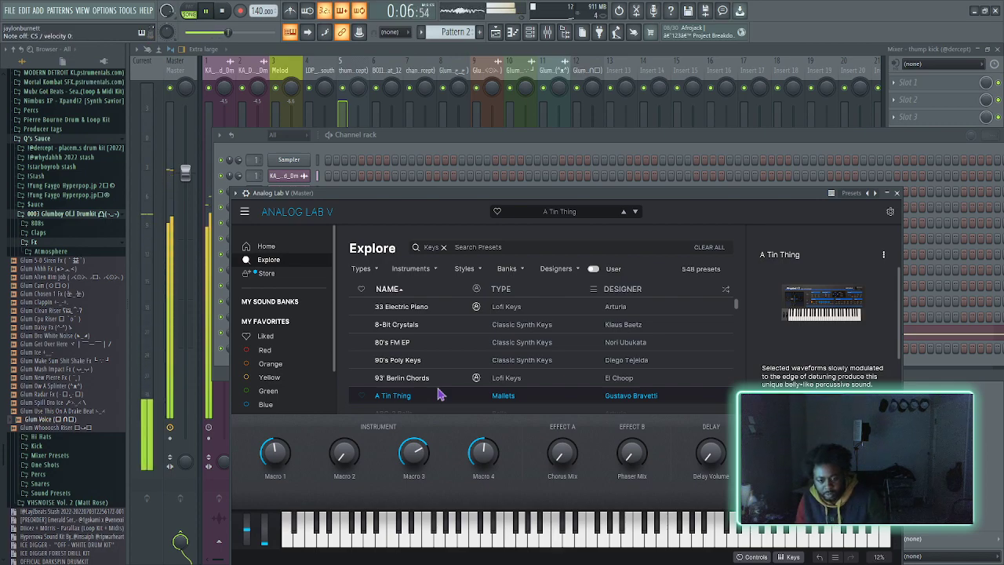
pyautogui.click(440, 379)
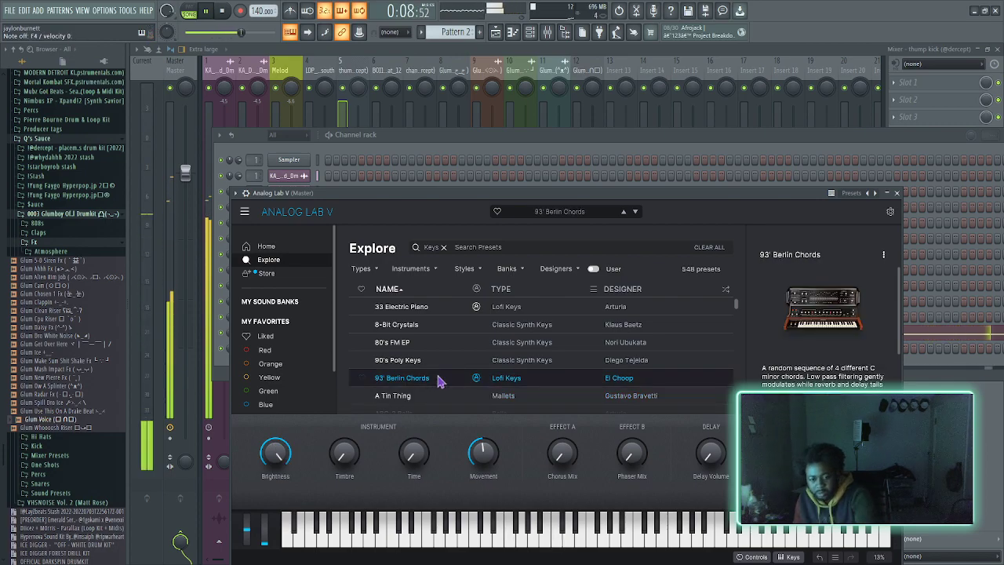
# - Audition the Keys presets ABC-2 Bells, ABD-2 Carillon, ACD-2 Water Piano and Altered Alterboy in Analog Lab V
pyautogui.scroll(-1, 438, 382)
pyautogui.click(441, 365)
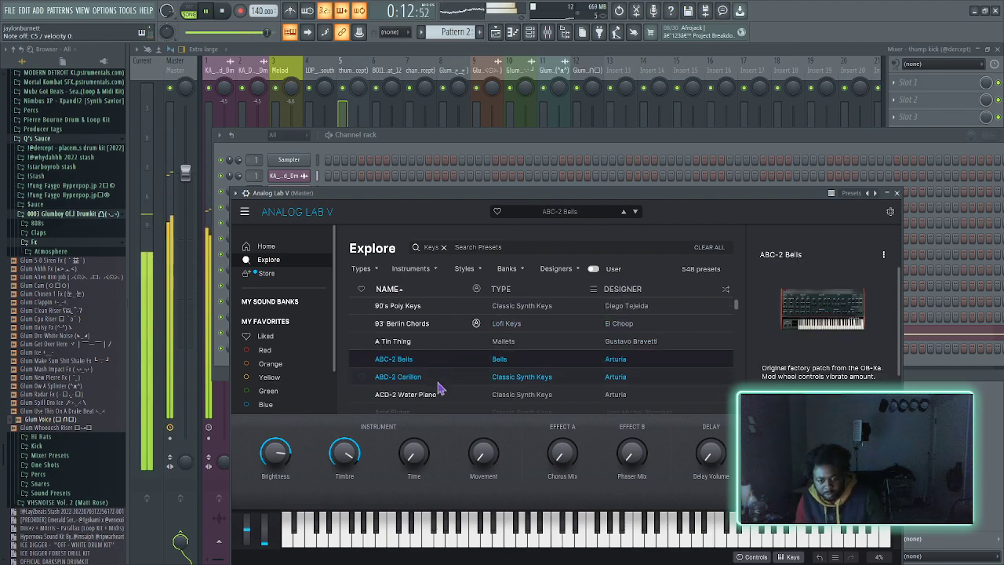
pyautogui.click(438, 381)
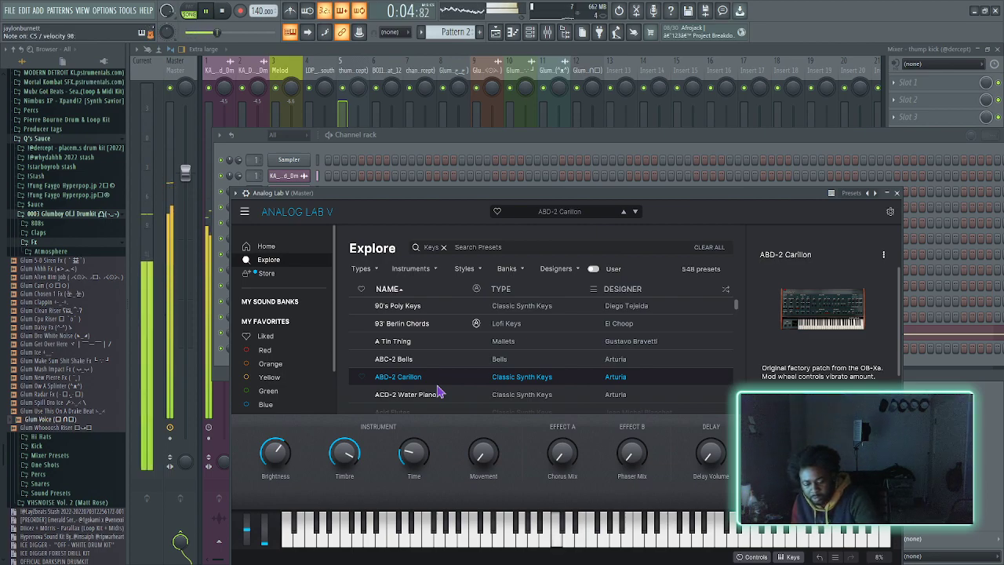
pyautogui.click(438, 394)
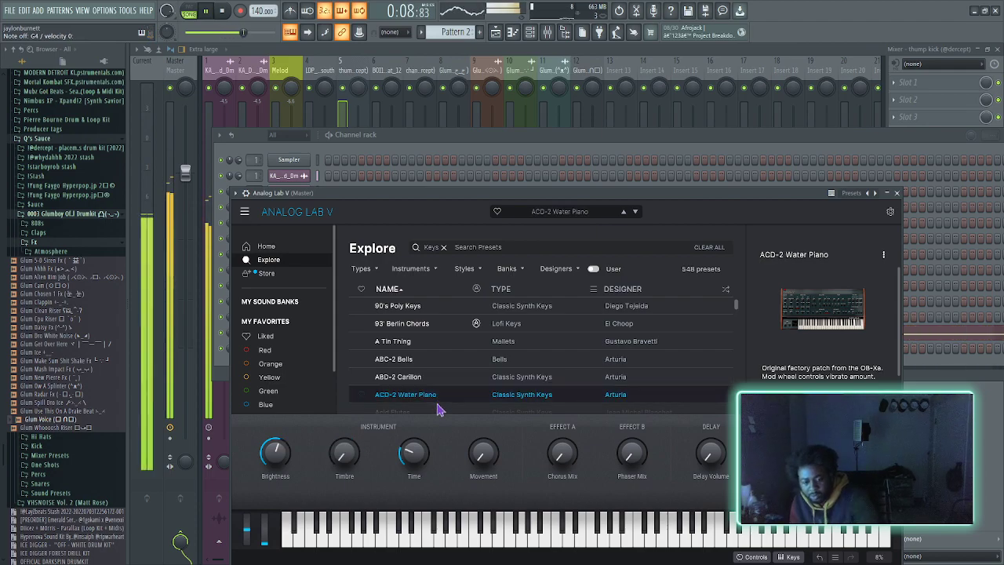
pyautogui.scroll(-3, 438, 408)
pyautogui.click(438, 404)
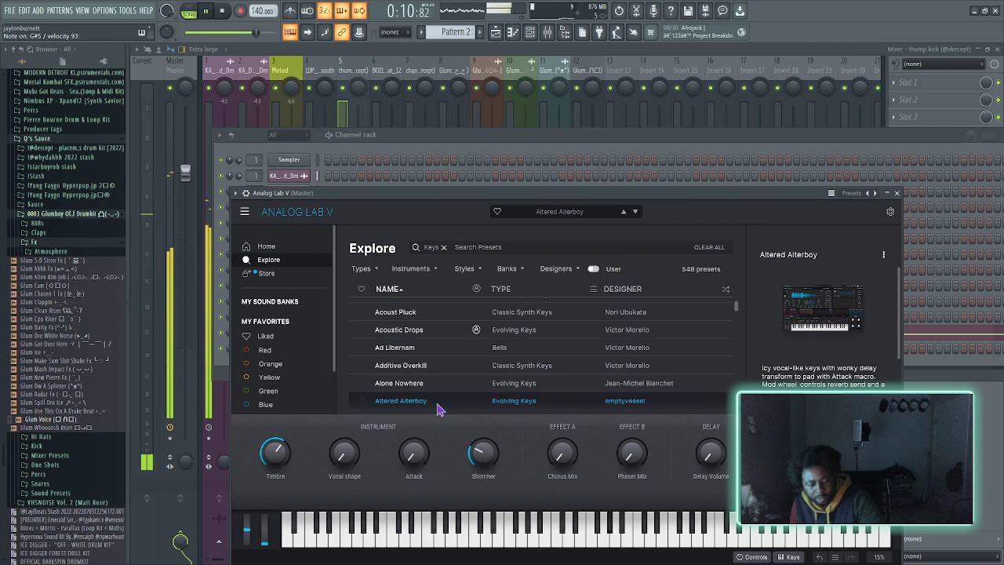
# - Audition the presets Ams-ii, Analog Bell Ensemble and Arcadian Pluck against the playing beat
pyautogui.scroll(-3, 439, 409)
pyautogui.click(439, 373)
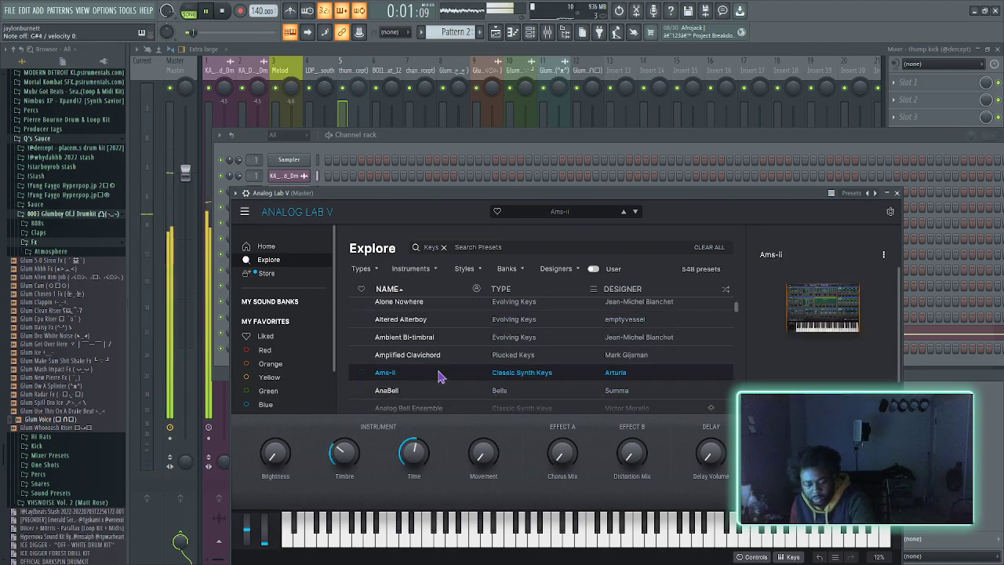
pyautogui.scroll(-1, 438, 378)
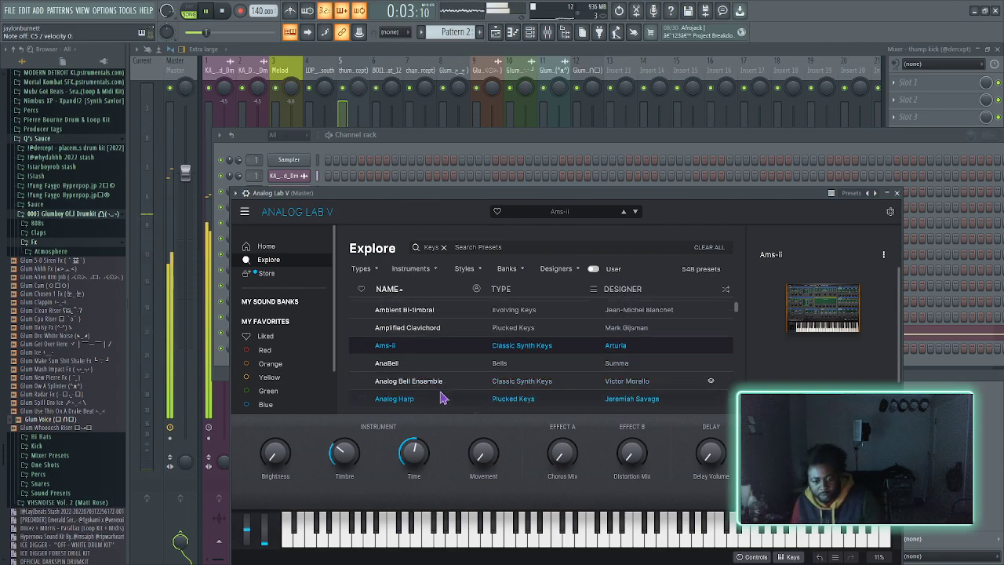
pyautogui.click(439, 384)
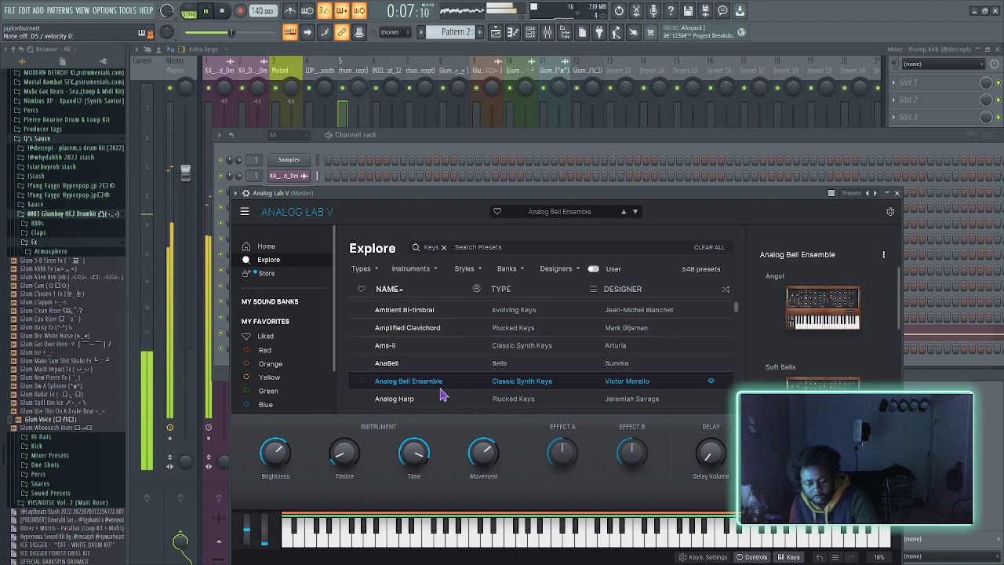
pyautogui.scroll(-3, 441, 395)
pyautogui.click(440, 388)
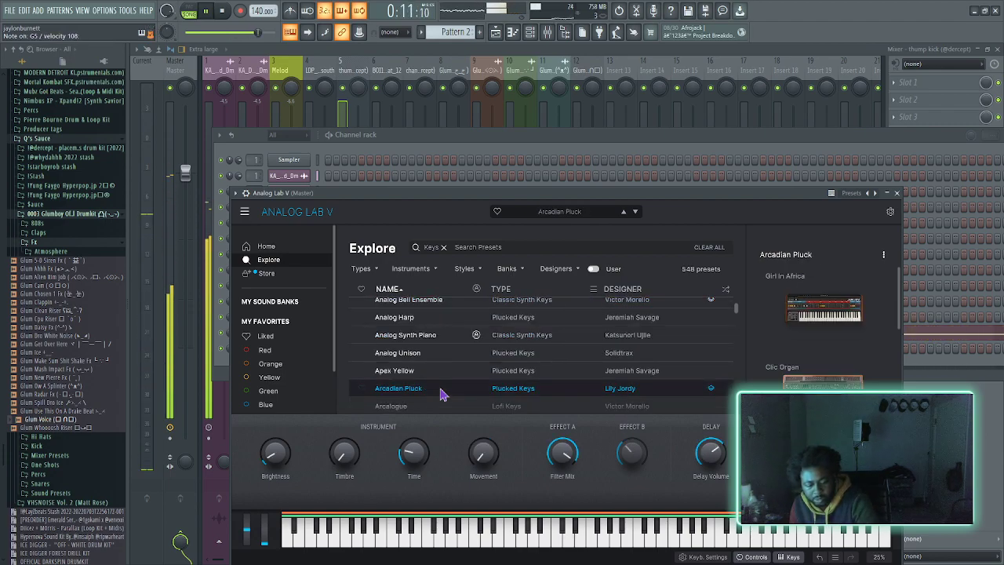
# - Continue through the Keys presets and audition Barokk, Believer and Big Space Keys
pyautogui.scroll(-3, 441, 394)
pyautogui.click(440, 385)
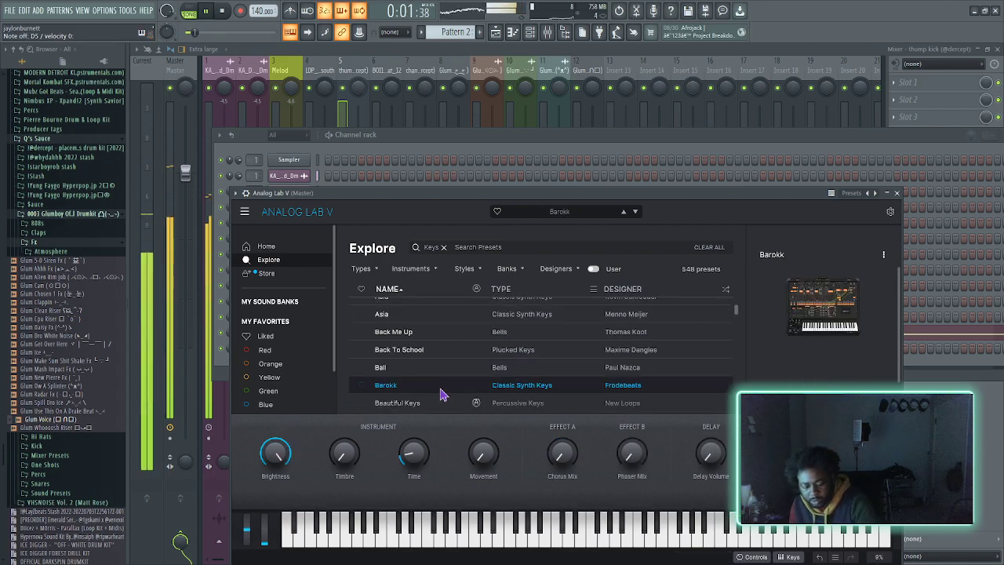
pyautogui.scroll(-3, 441, 395)
pyautogui.click(441, 393)
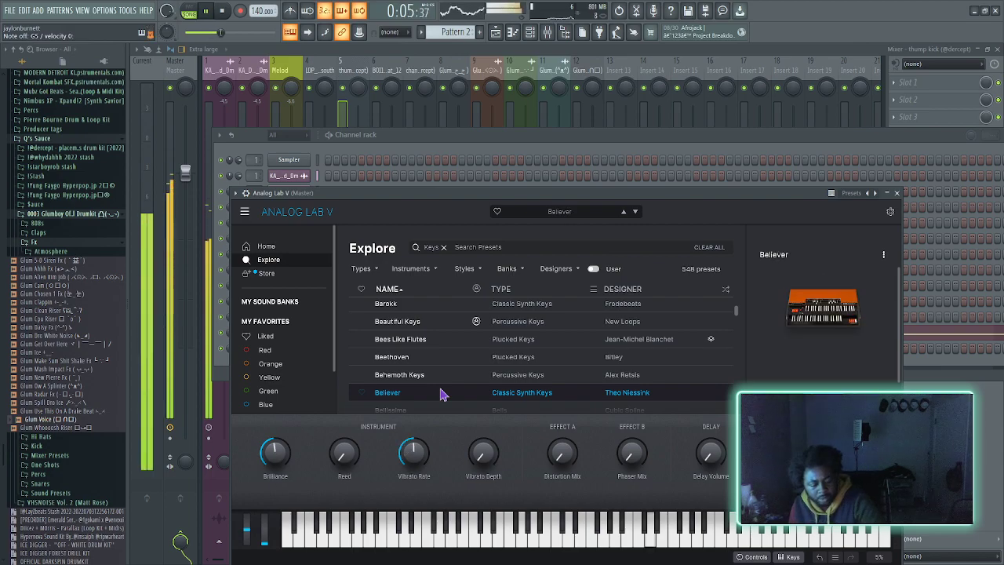
pyautogui.scroll(-4, 441, 394)
pyautogui.click(441, 393)
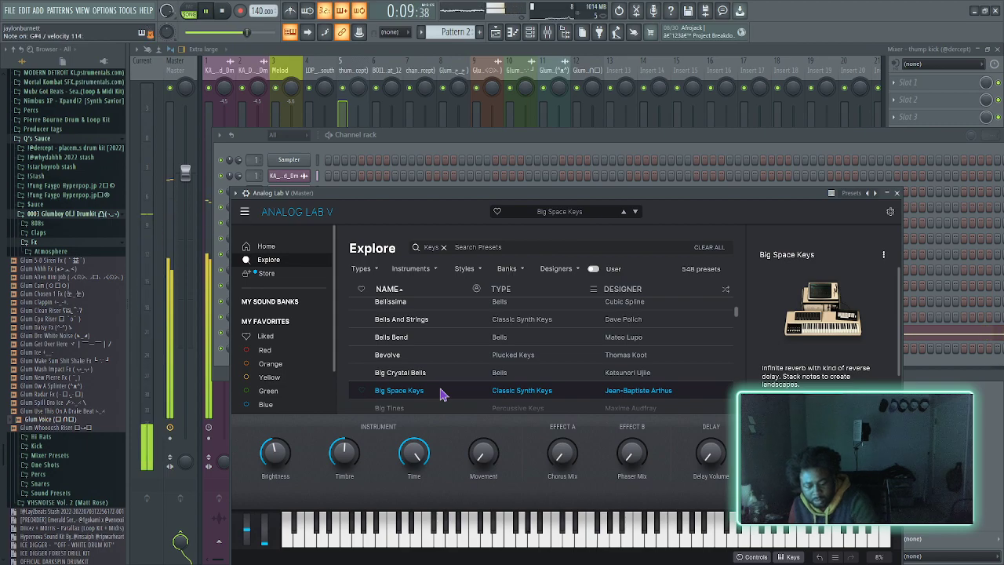
# - Audition the Boucin and Bouncing Notes presets over the beat
pyautogui.scroll(-3, 441, 389)
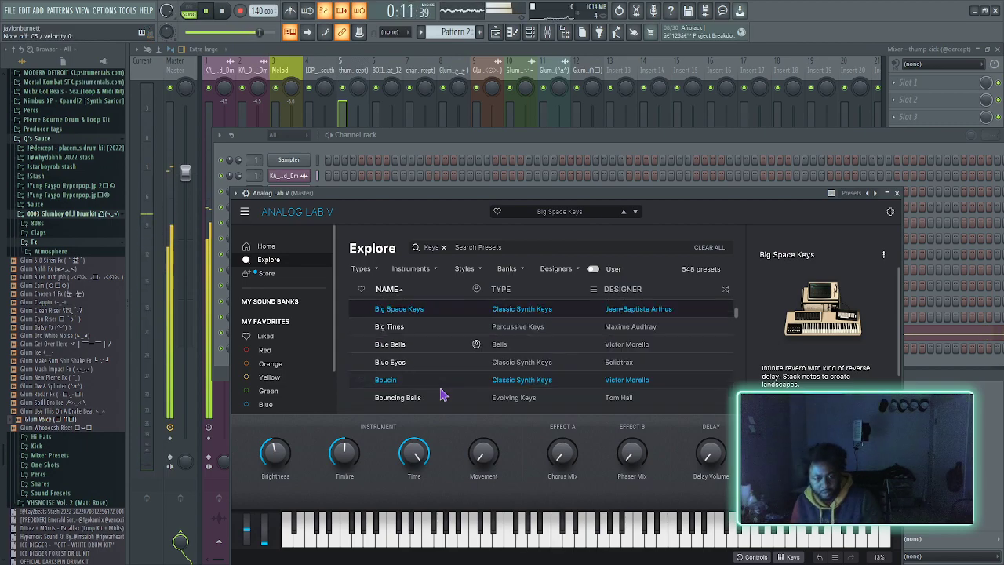
pyautogui.click(440, 385)
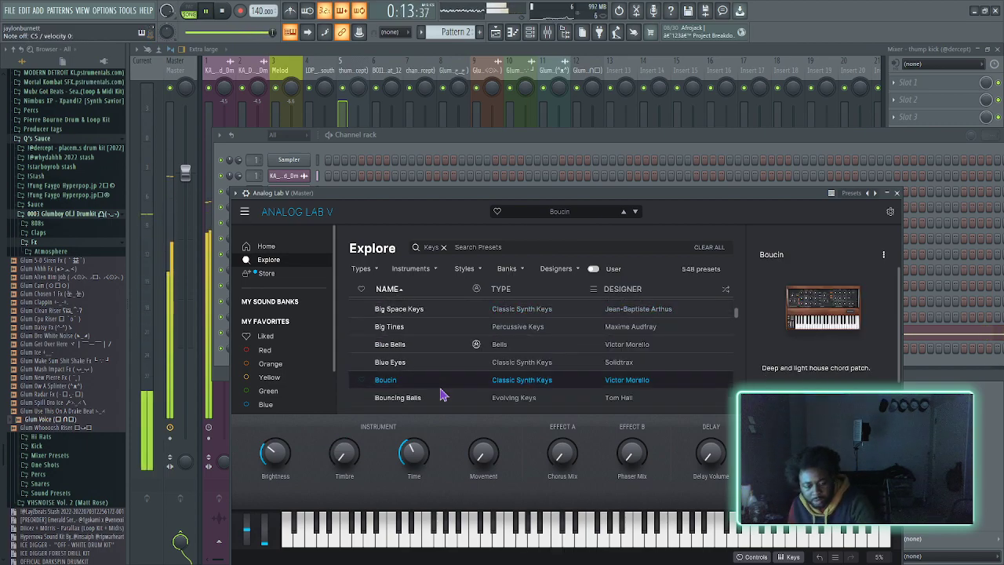
pyautogui.scroll(-1, 440, 389)
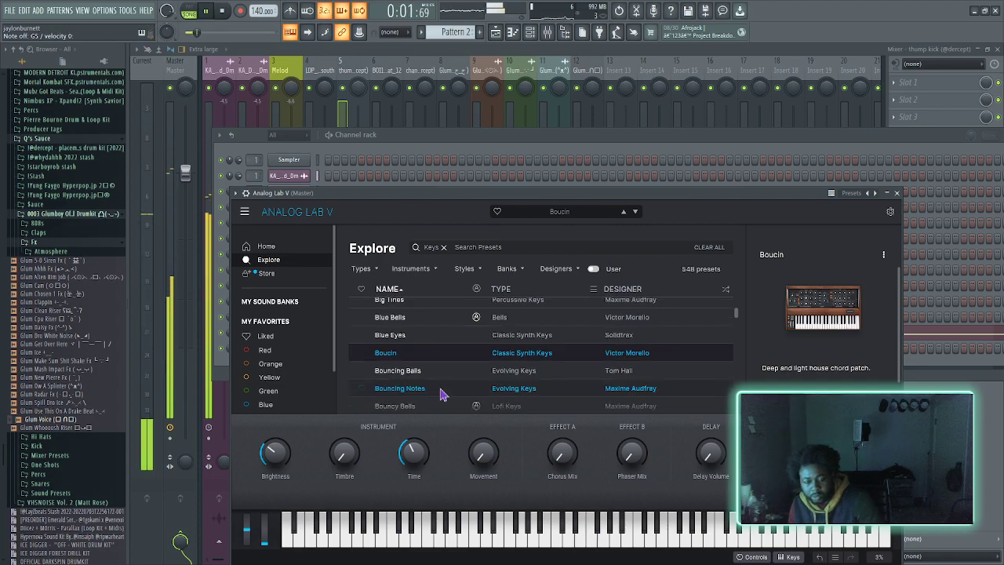
pyautogui.click(440, 389)
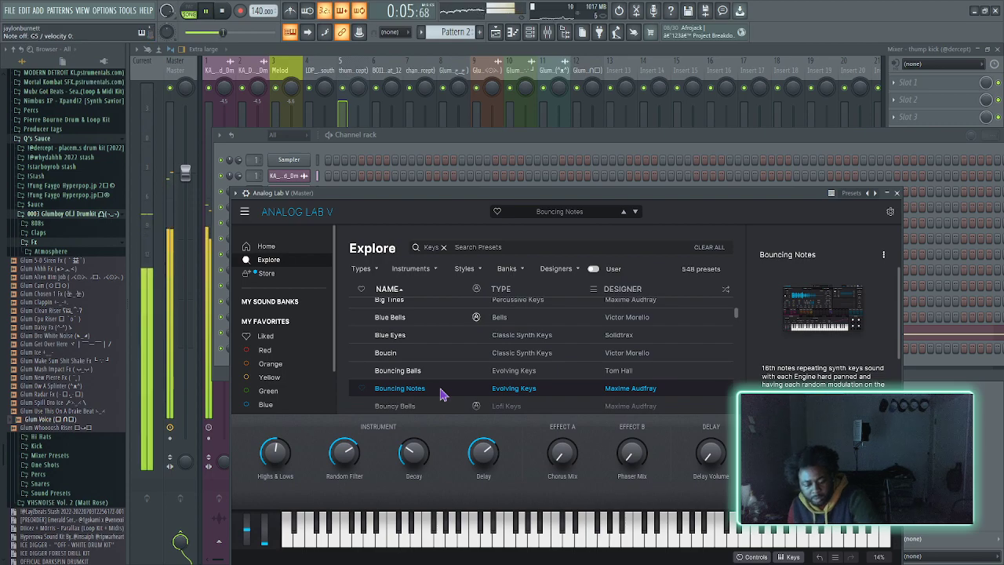
pyautogui.scroll(-1, 440, 395)
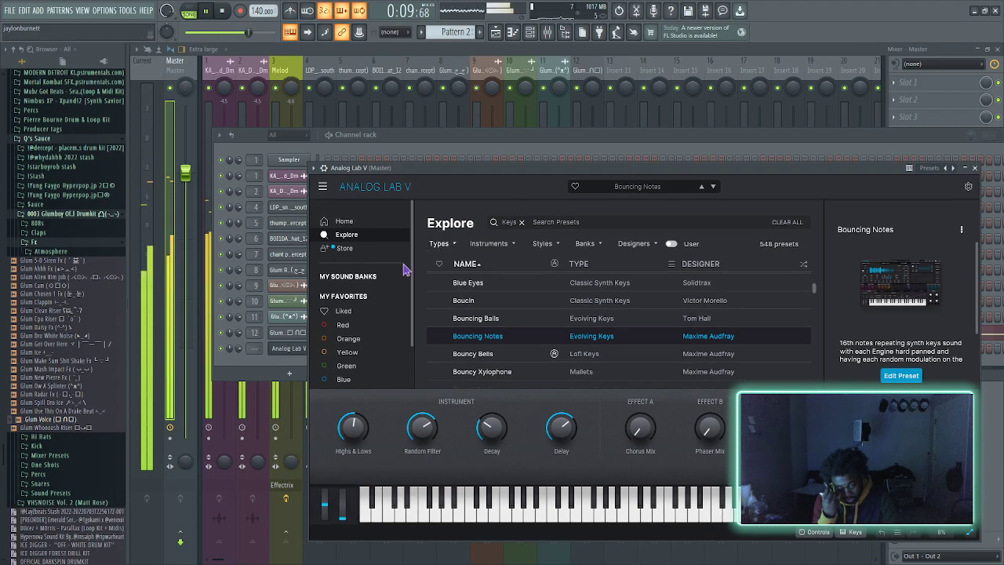
# - Replace Analog Lab V with Xpand!2, using Bright Digi+ in part A and Saw Sync Piano+ in part D, and save the project as Russina Creame
pyautogui.click(294, 351)
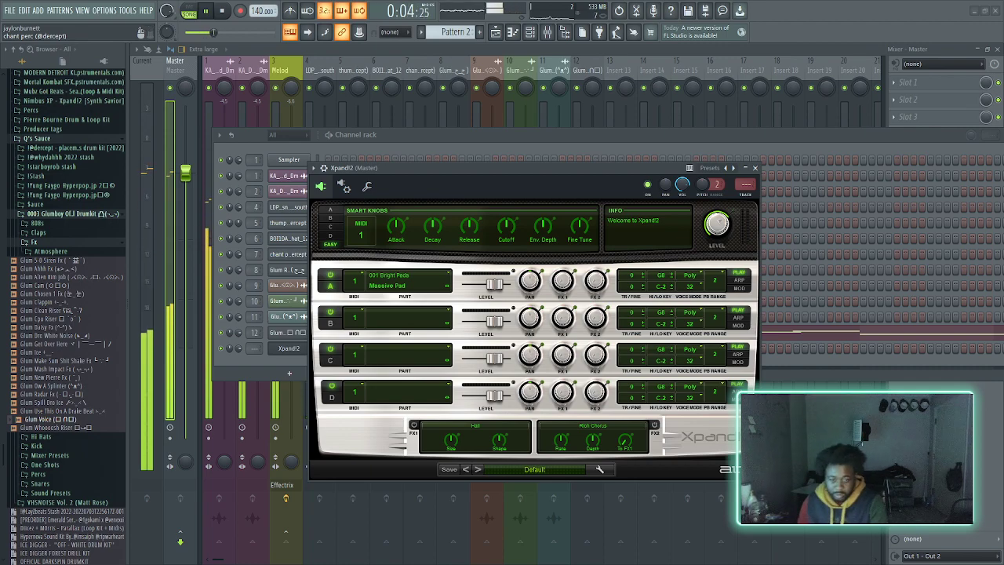
pyautogui.hotkey('ctrl', 's')
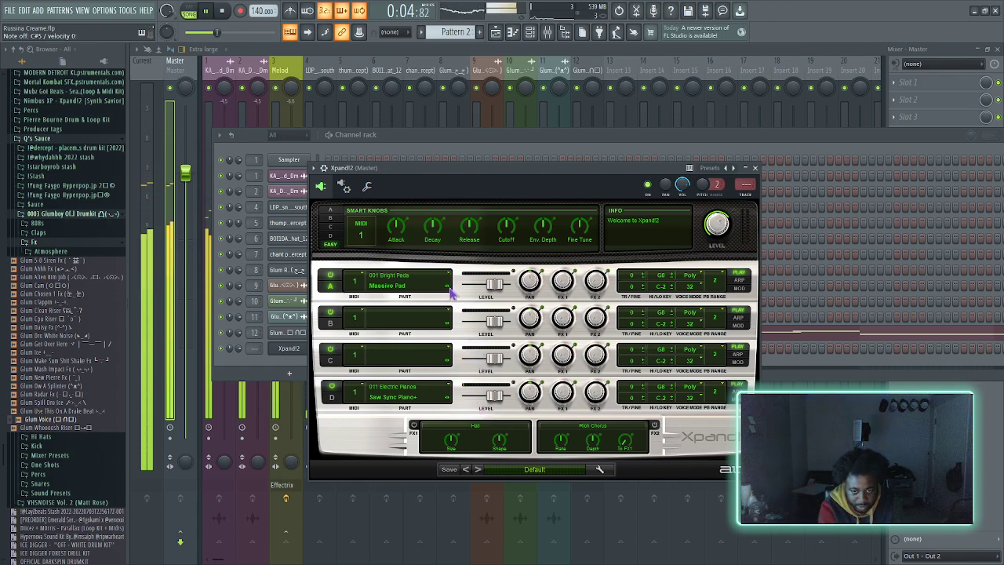
pyautogui.click(451, 288)
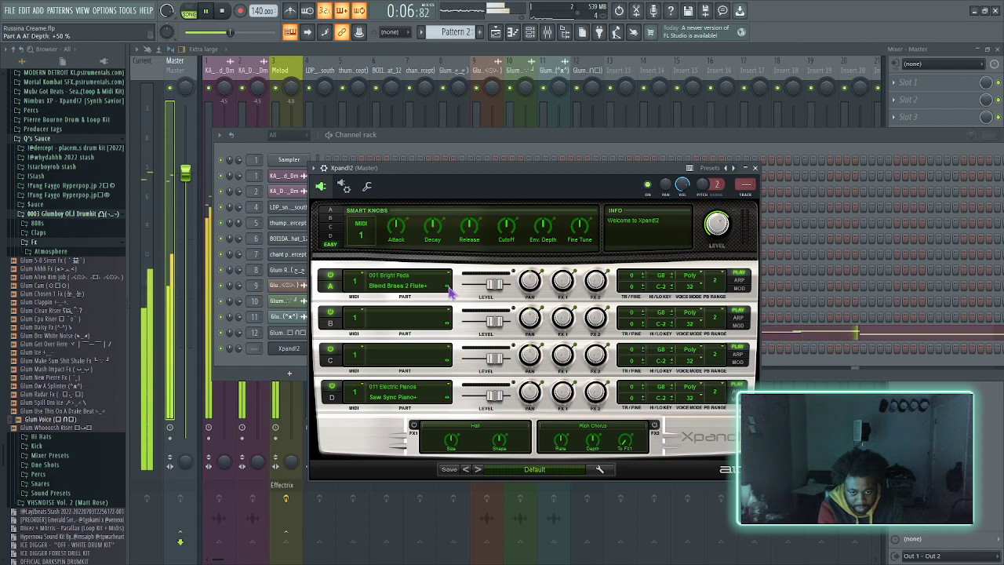
pyautogui.click(450, 289)
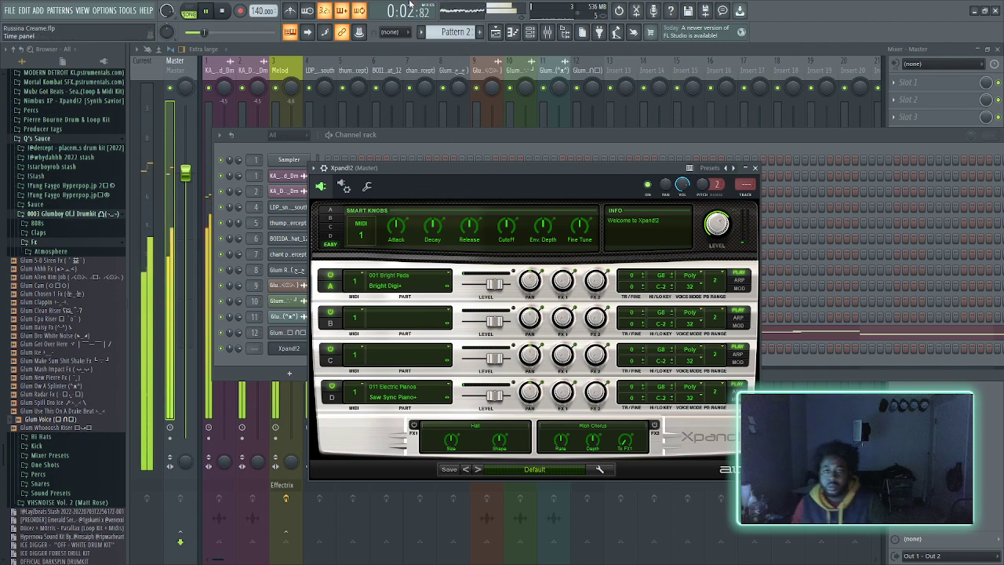
# - Stop playback, arm recording and rehearse the melody notes with the layered Xpand!2 sound
pyautogui.click(223, 11)
pyautogui.click(240, 15)
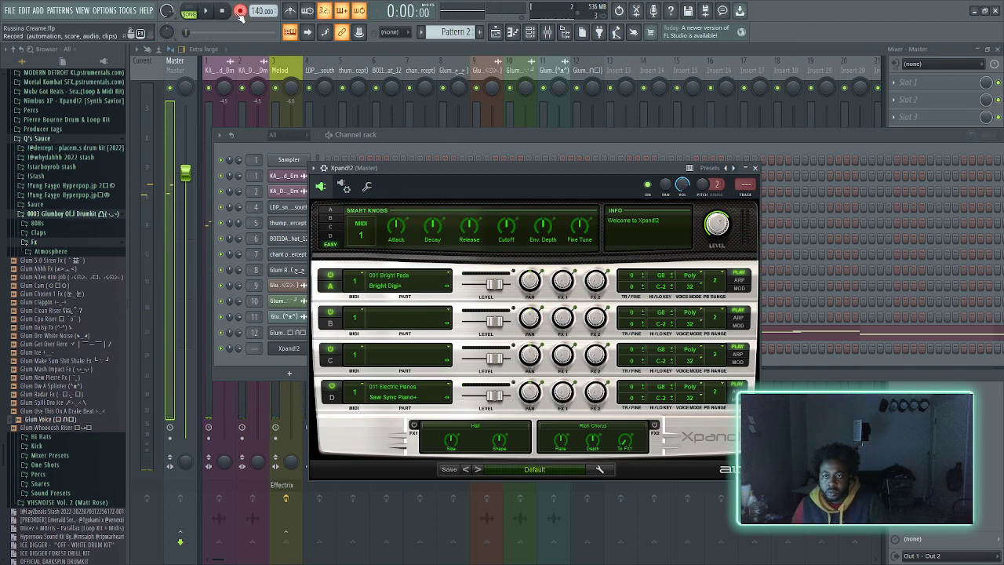
pyautogui.press('b')
pyautogui.press('b')
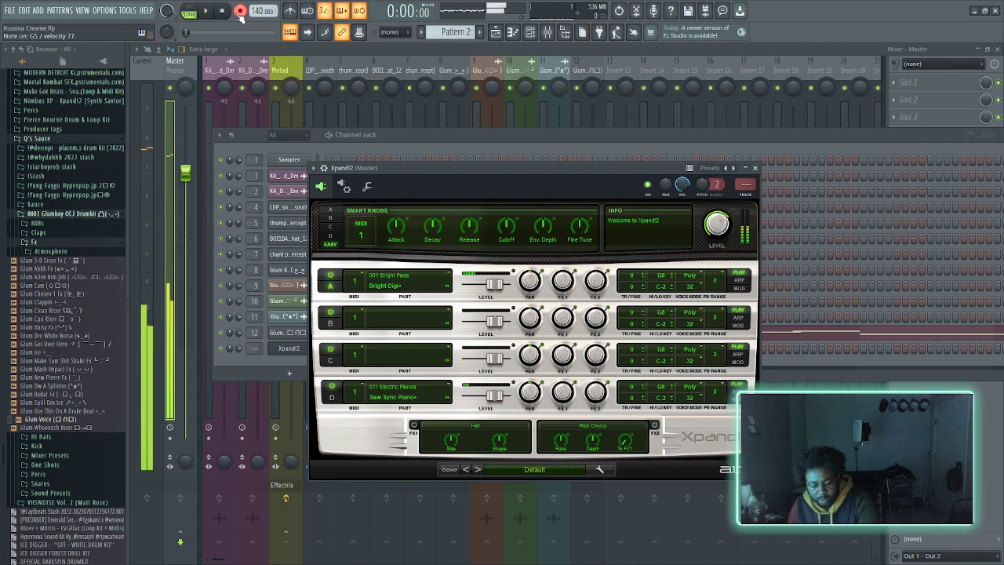
pyautogui.press('c')
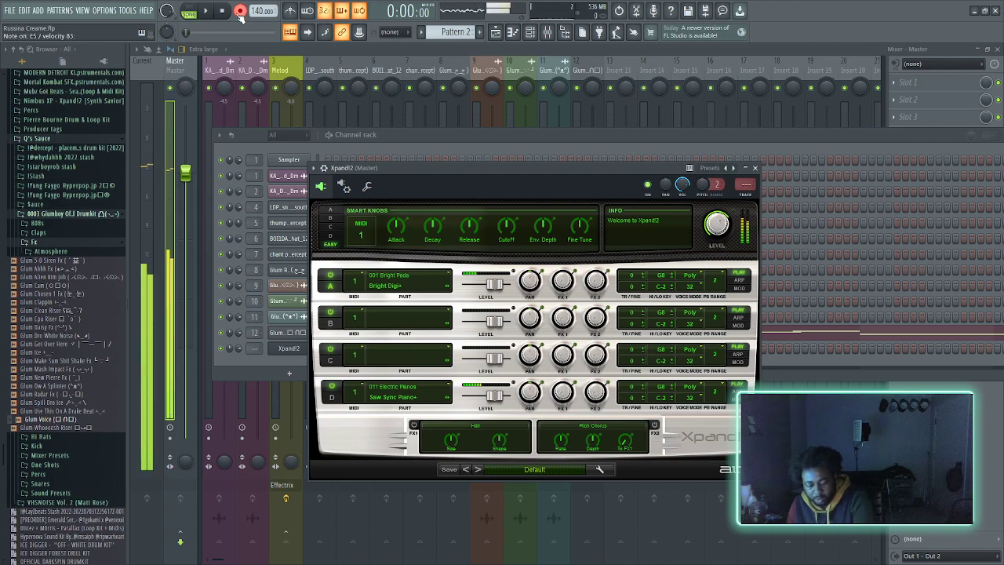
pyautogui.press('z')
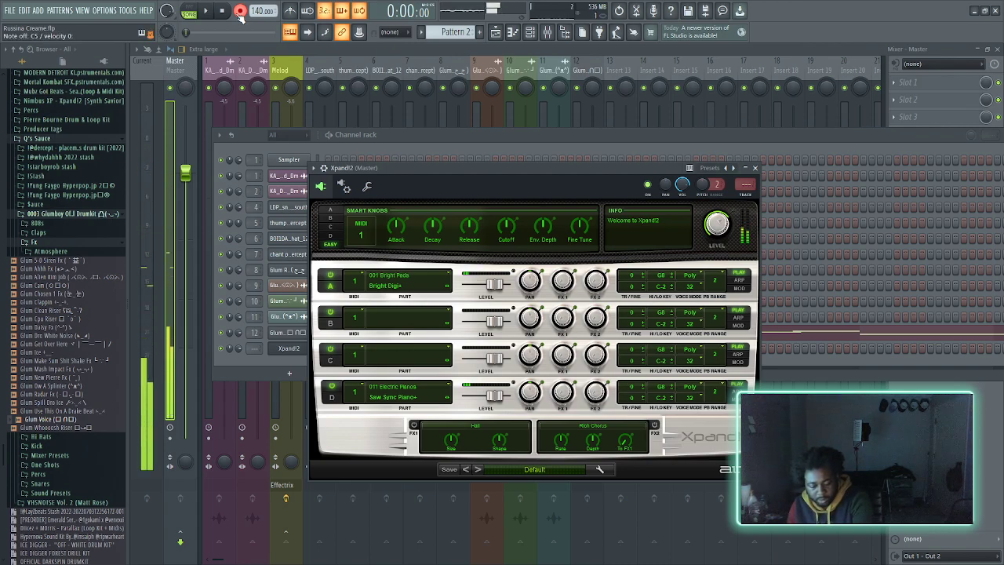
pyautogui.press('z')
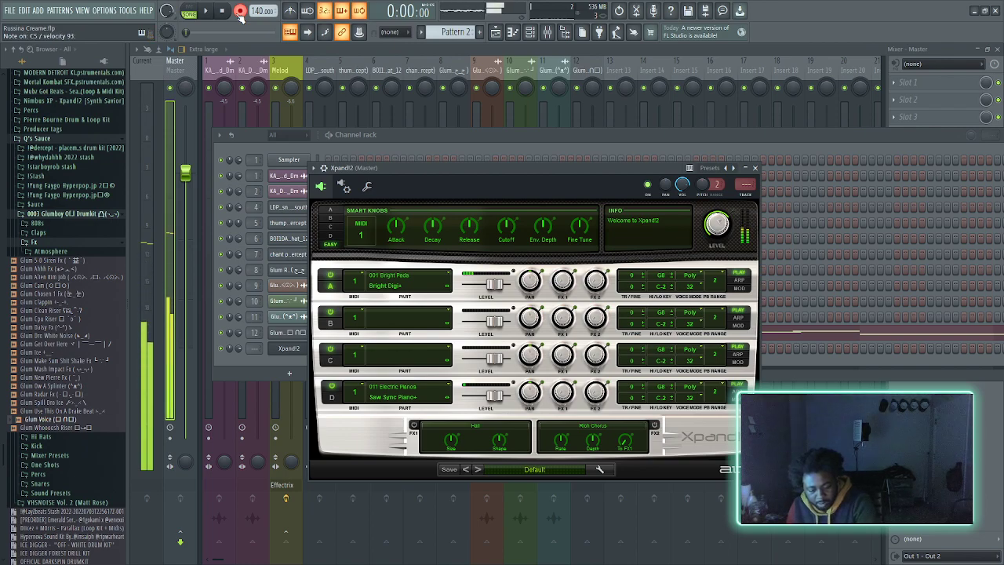
pyautogui.press('j')
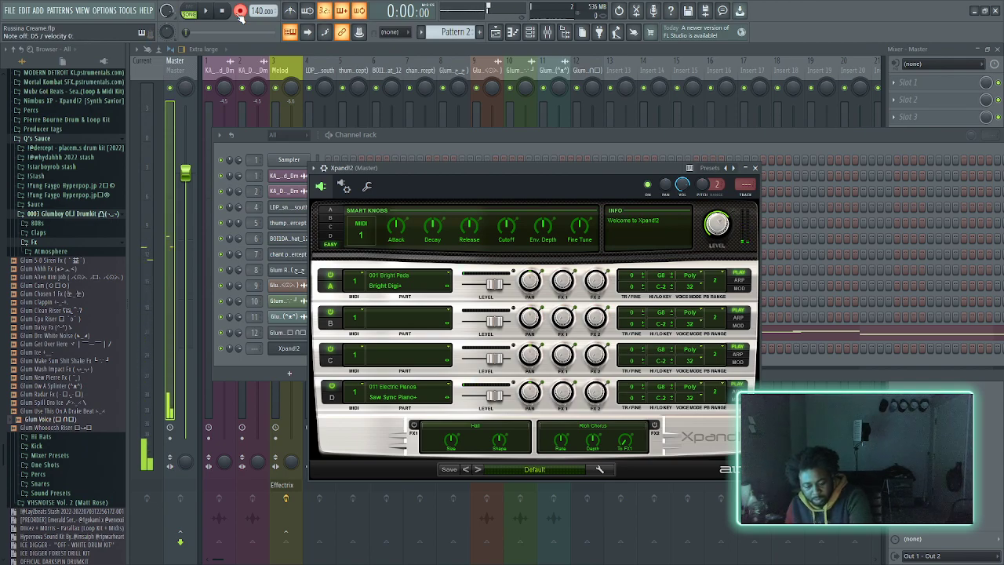
pyautogui.press('m')
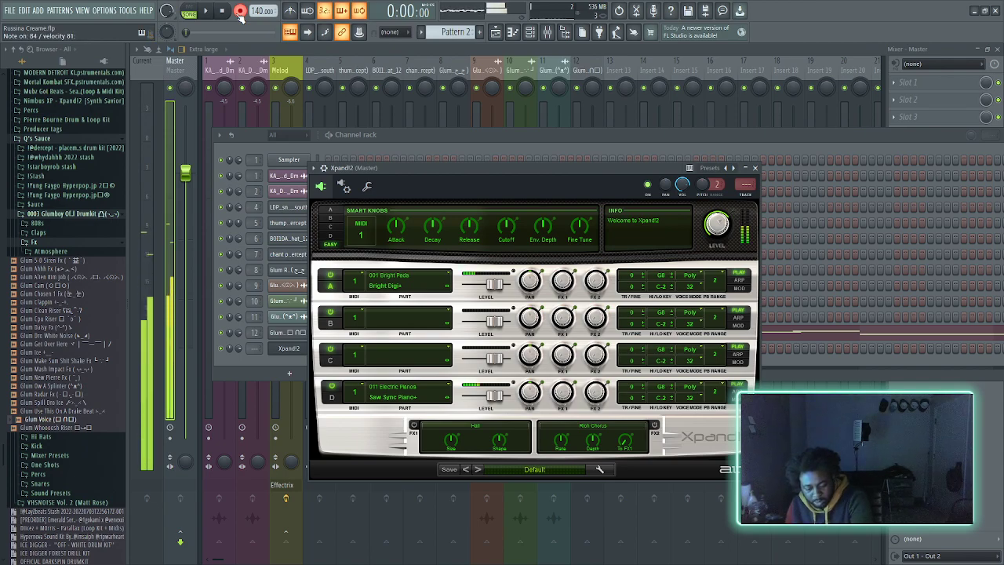
pyautogui.press('w')
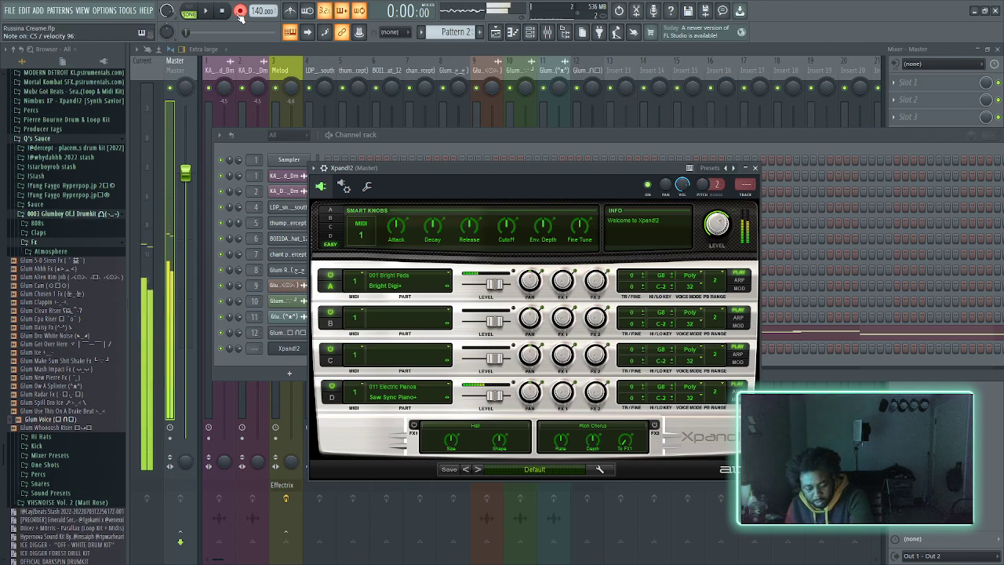
pyautogui.press('b')
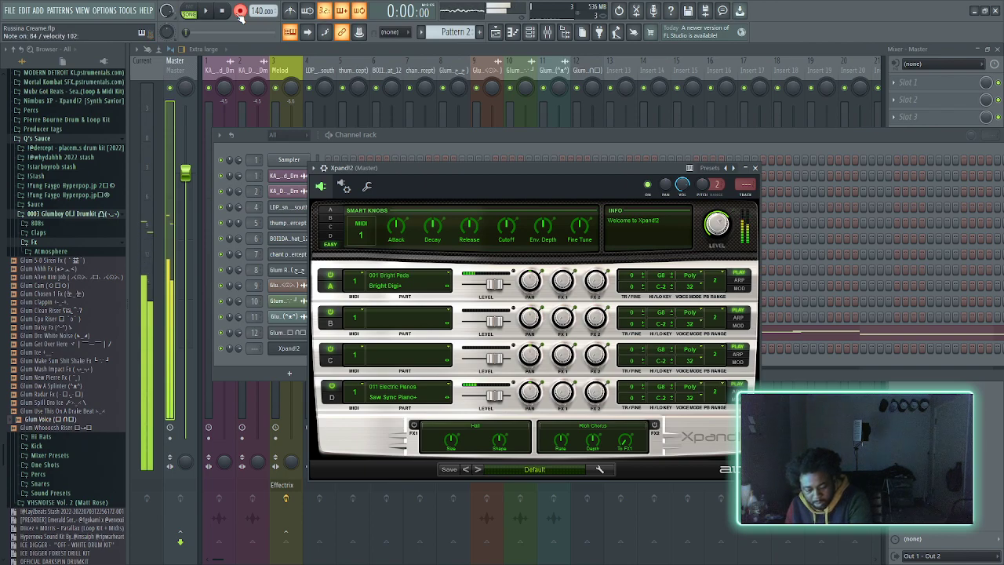
pyautogui.press('i')
# - Try to record the Xpand!2 melody over the beat in two short takes
pyautogui.press('space')
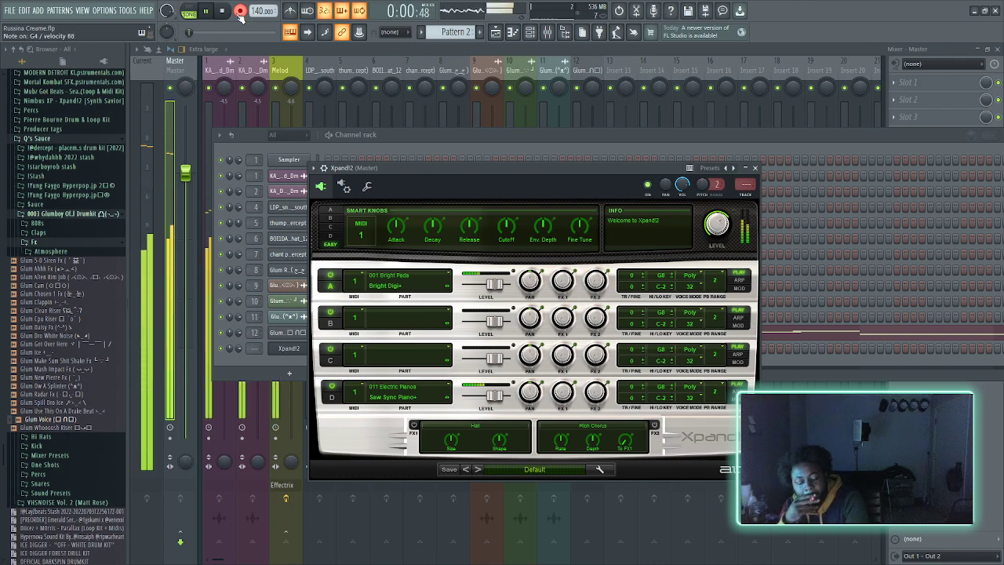
pyautogui.press('space')
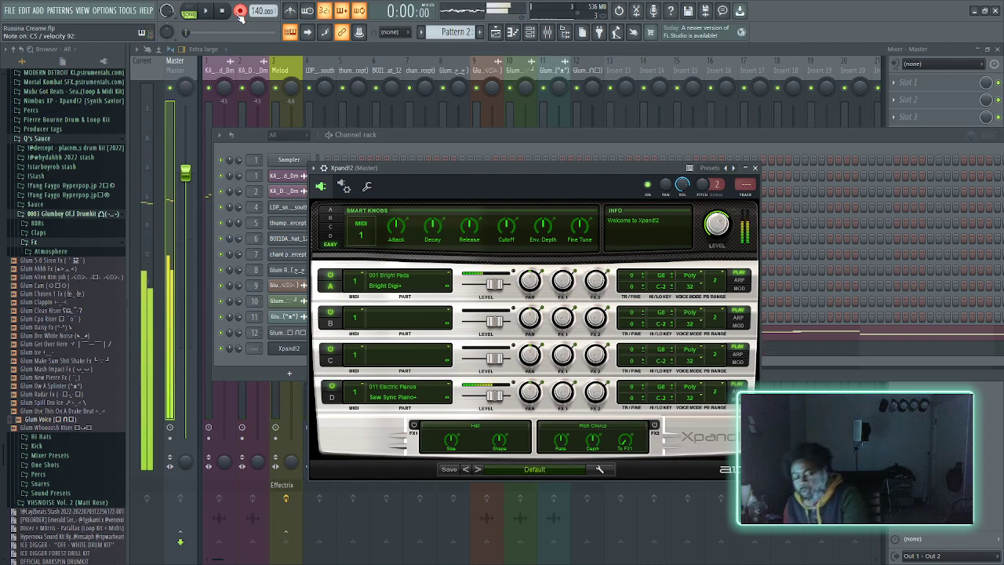
pyautogui.press('space')
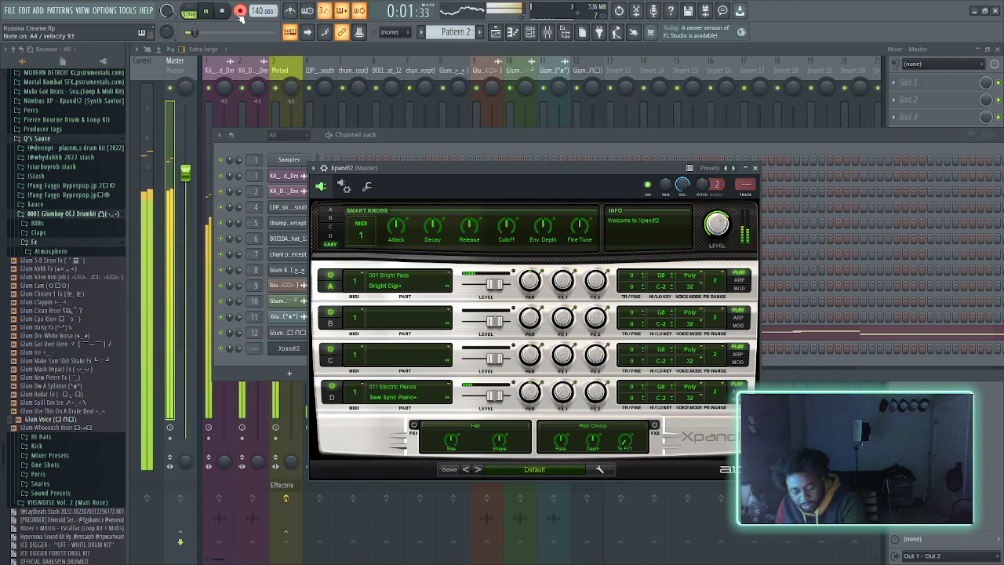
pyautogui.press('space')
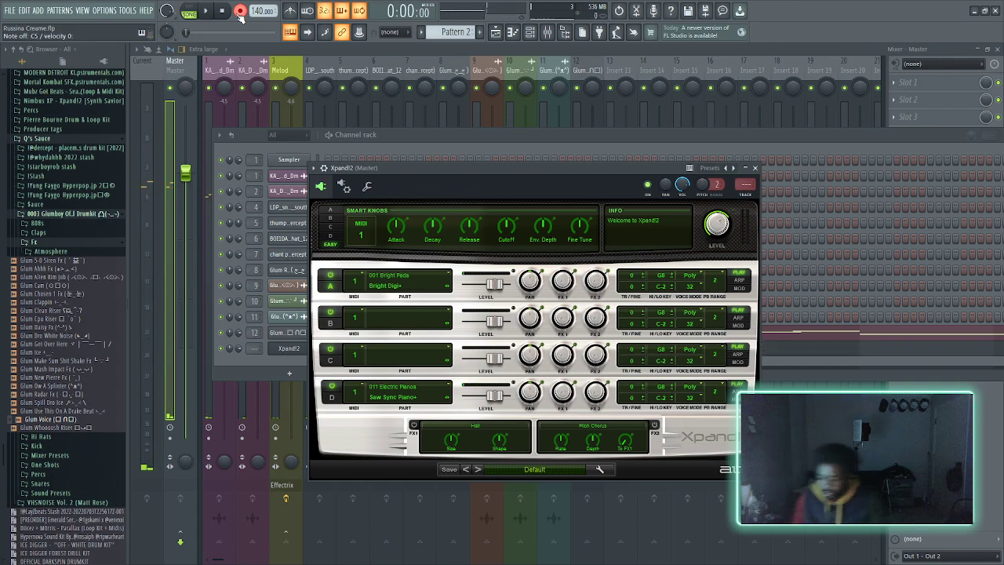
# - Undo the last recorded take and record the Xpand!2 melody over the beat again after the count-in
pyautogui.hotkey('ctrl', 'z')
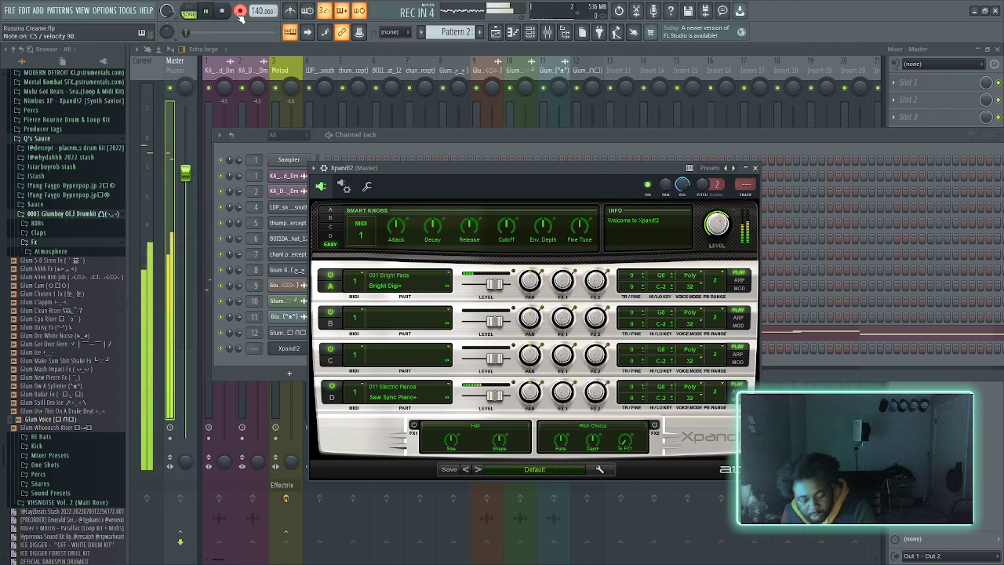
pyautogui.press('space')
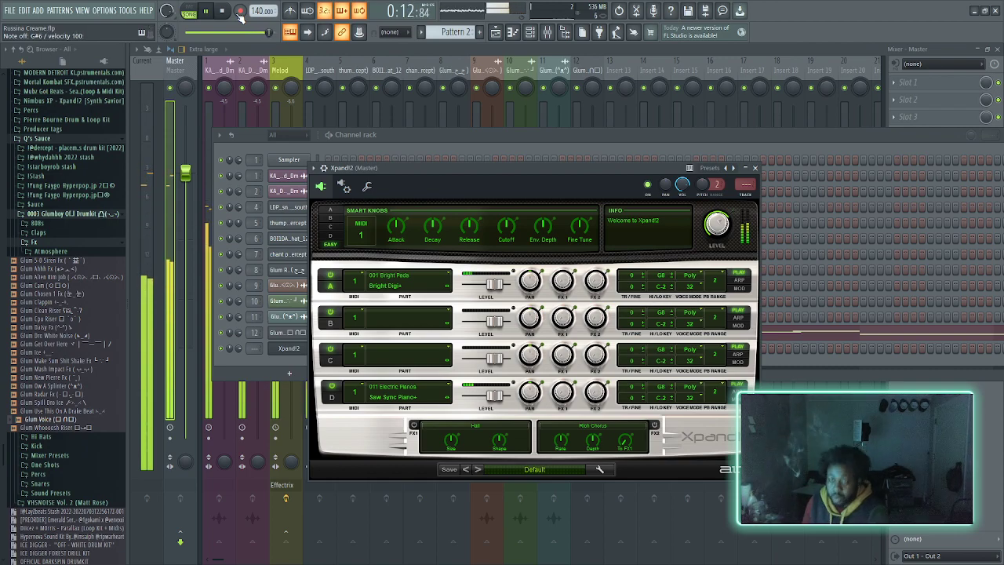
# - Record an Xpand!2 chord take into Pattern 2, stop playback and open the recorded notes in the piano roll
pyautogui.click(240, 13)
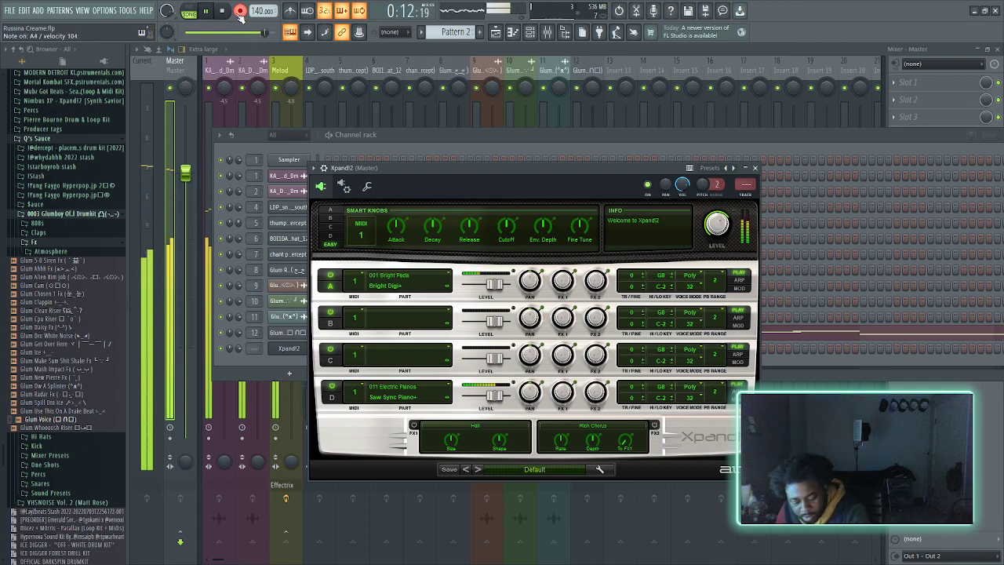
pyautogui.press('space')
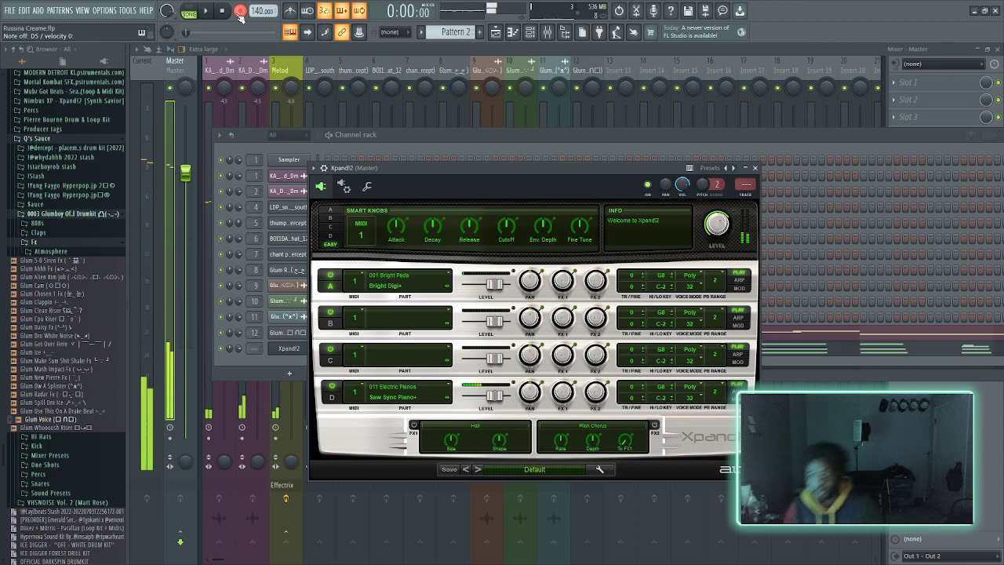
pyautogui.press('F7')
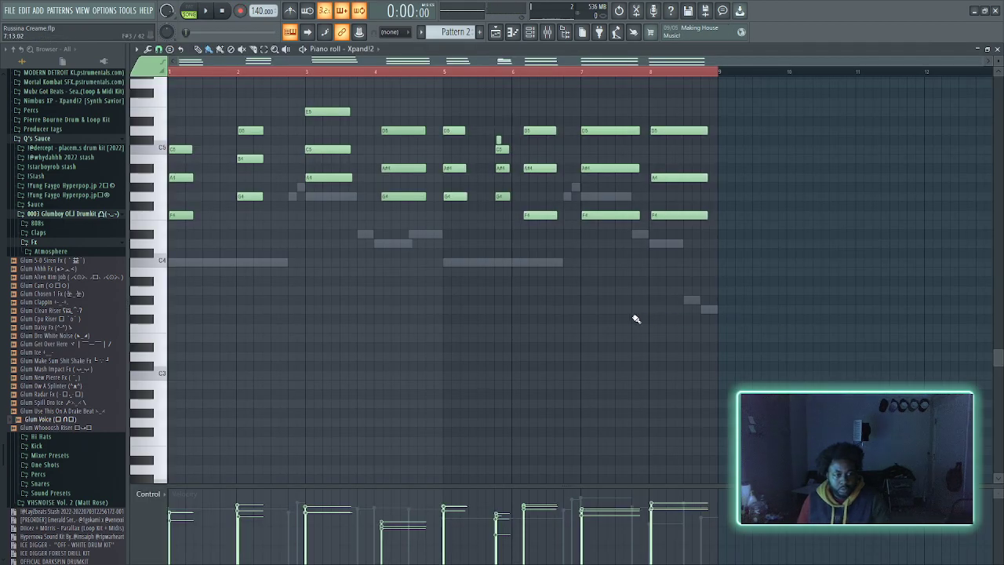
# - Delete the recorded notes in bars 1 to 6, keeping only the chords in bars 7 and 8
pyautogui.moveTo(594, 296); pyautogui.dragTo(229, 150)
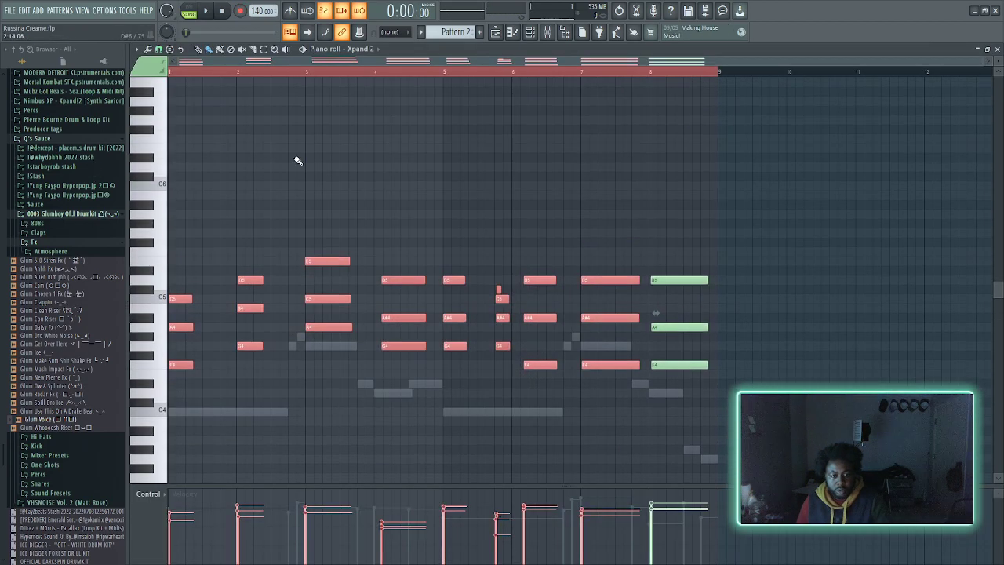
pyautogui.moveTo(562, 219); pyautogui.dragTo(160, 494)
pyautogui.press('Delete')
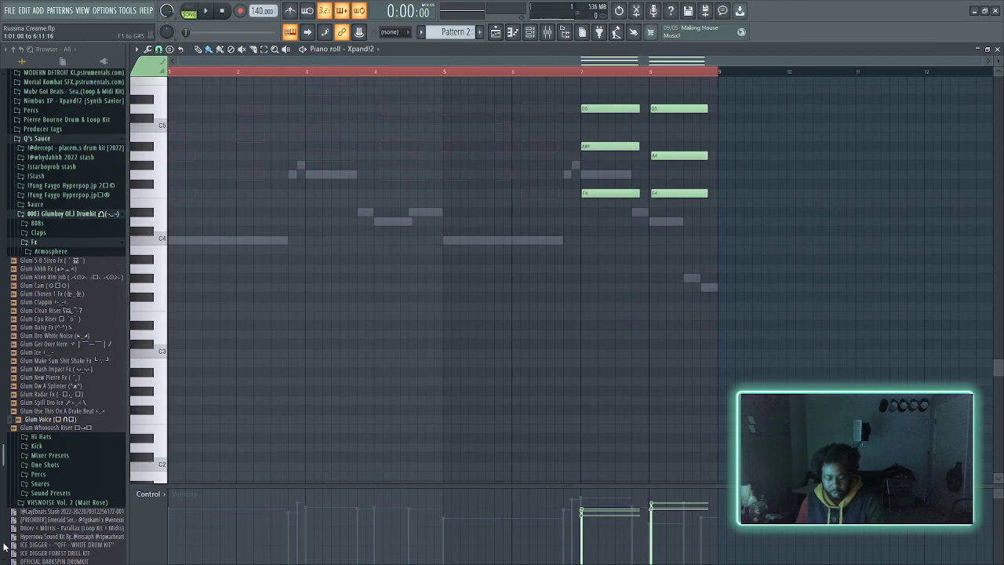
# - Move the F4–A4–D5 chord to the start of bar 1 and place the F4–A#4–D5 chord at bar 7
pyautogui.moveTo(717, 280); pyautogui.dragTo(190, 261)
pyautogui.press('space')
pyautogui.press('space')
pyautogui.moveTo(181, 196); pyautogui.dragTo(336, 189)
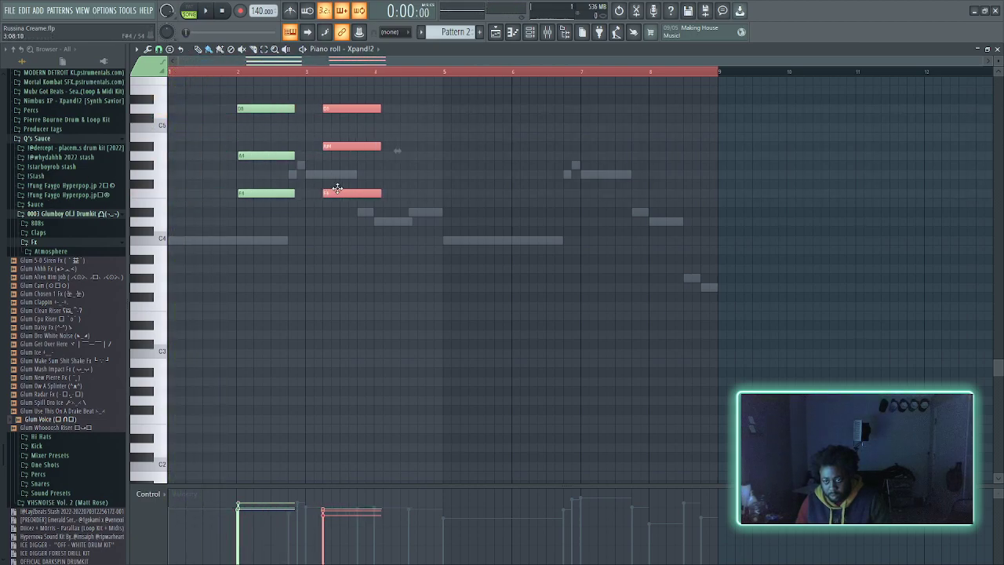
pyautogui.moveTo(298, 222); pyautogui.dragTo(253, 98)
pyautogui.moveTo(251, 159); pyautogui.dragTo(101, 157)
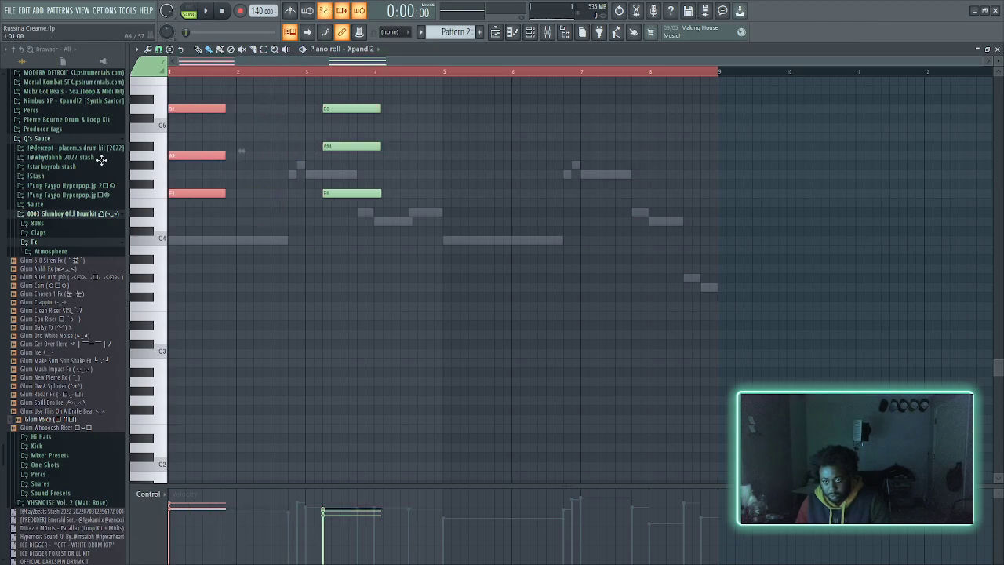
pyautogui.press('space')
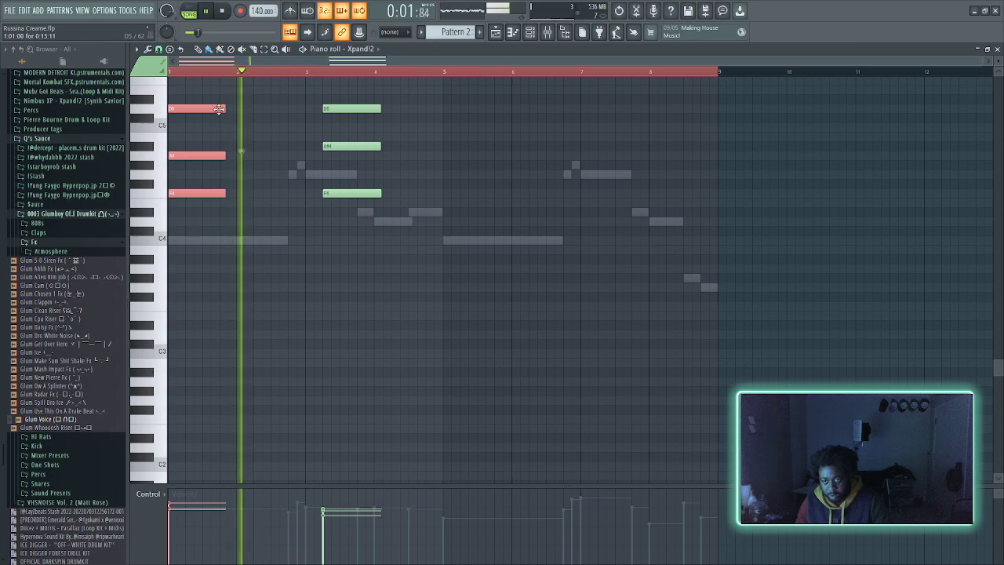
pyautogui.moveTo(266, 95); pyautogui.dragTo(491, 217)
pyautogui.moveTo(344, 192); pyautogui.dragTo(602, 192)
# - Lengthen both chords and slice off their overhangs so each lasts exactly two bars, ending at bars 3 and 9
pyautogui.moveTo(623, 269); pyautogui.dragTo(168, 85)
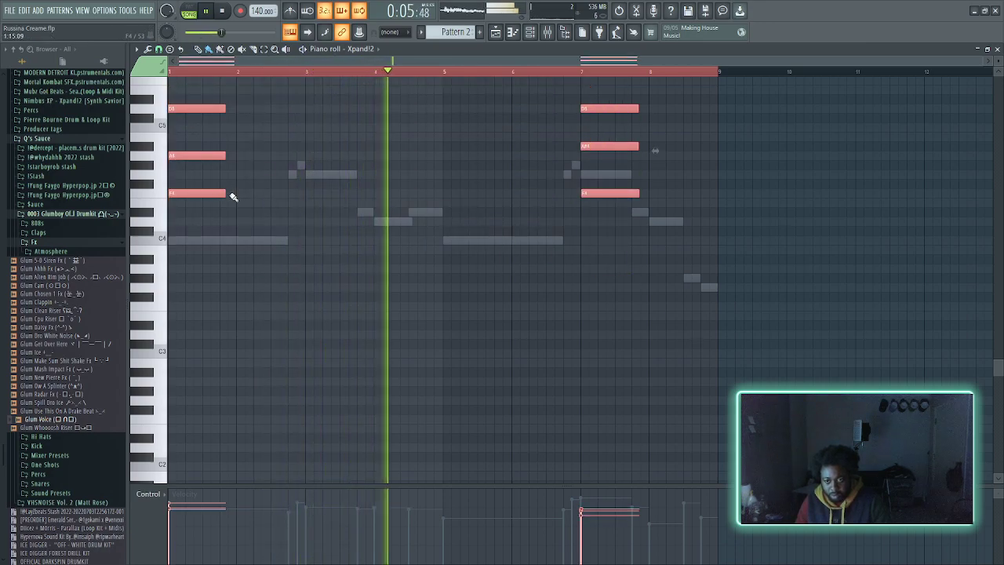
pyautogui.moveTo(230, 195); pyautogui.dragTo(314, 193)
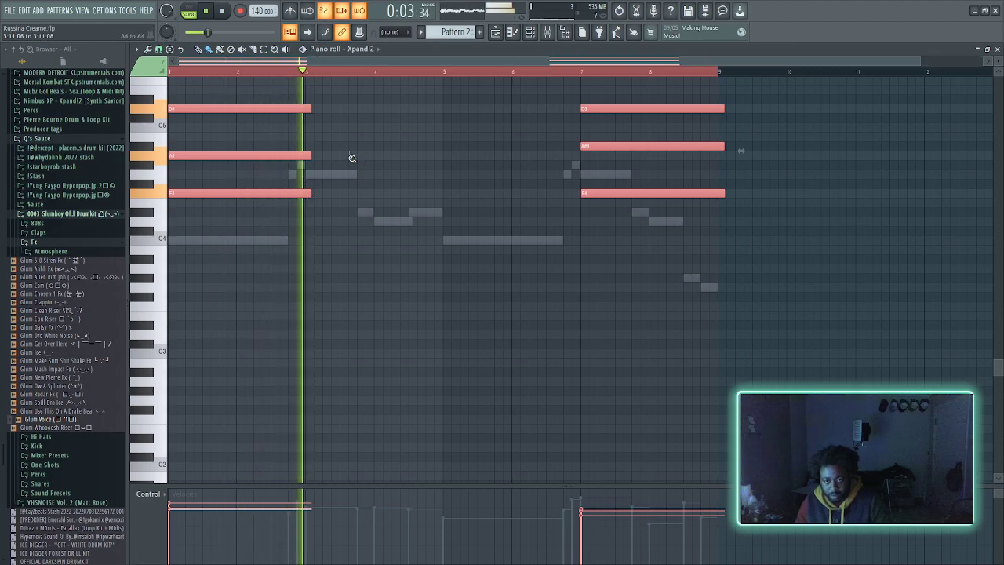
pyautogui.scroll(1, 350, 157)
pyautogui.click(351, 162)
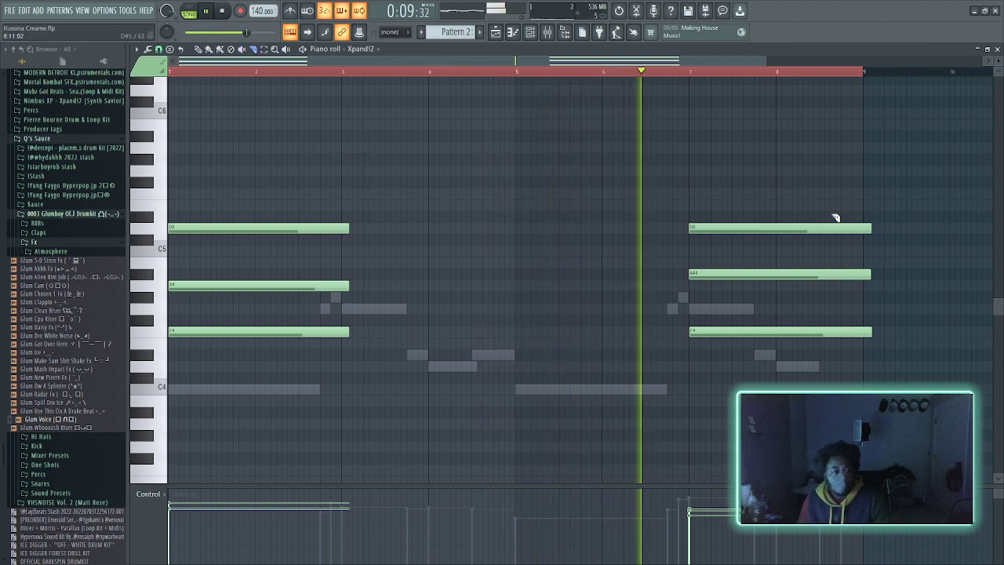
pyautogui.moveTo(863, 200); pyautogui.dragTo(866, 377)
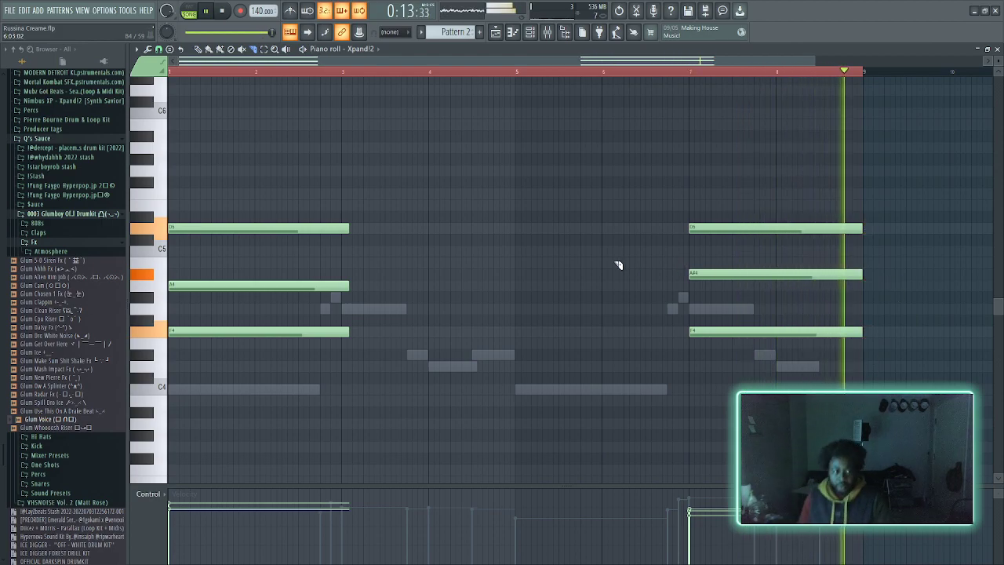
pyautogui.moveTo(348, 220); pyautogui.dragTo(345, 405)
pyautogui.press('Delete')
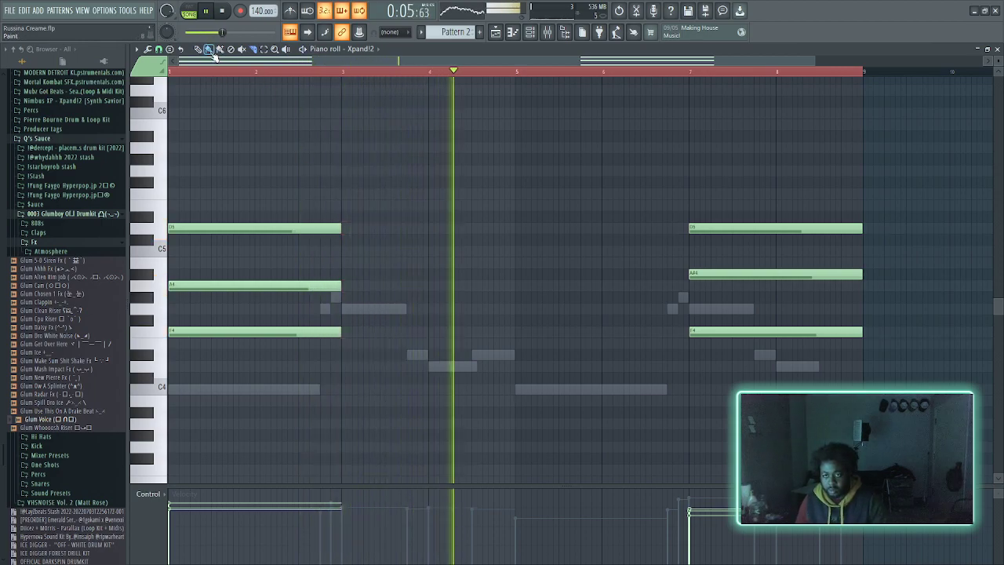
# - Duplicate the bar 1 chord to the start of bars 3 and 5
pyautogui.moveTo(435, 225); pyautogui.dragTo(166, 404)
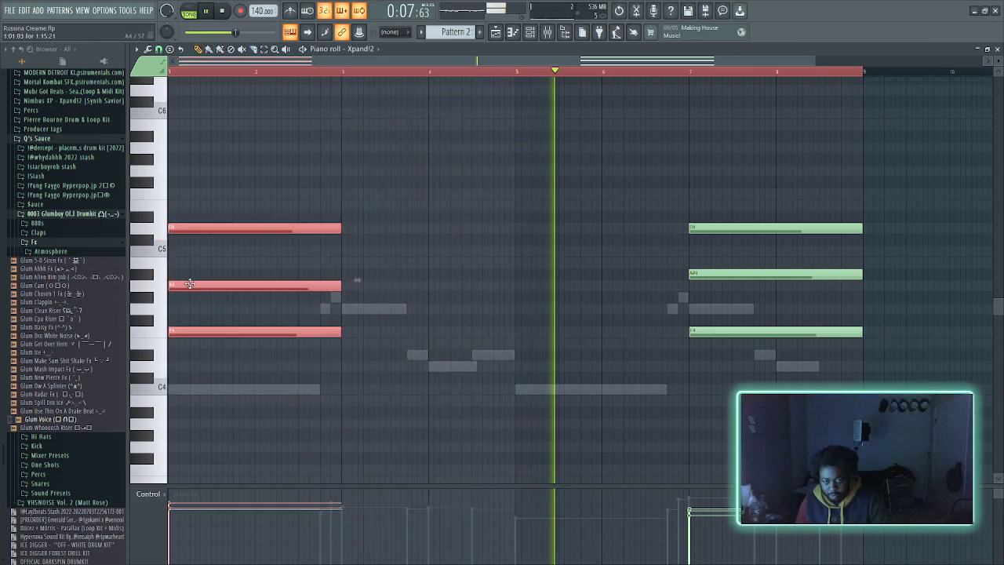
pyautogui.moveTo(170, 227); pyautogui.dragTo(350, 234)
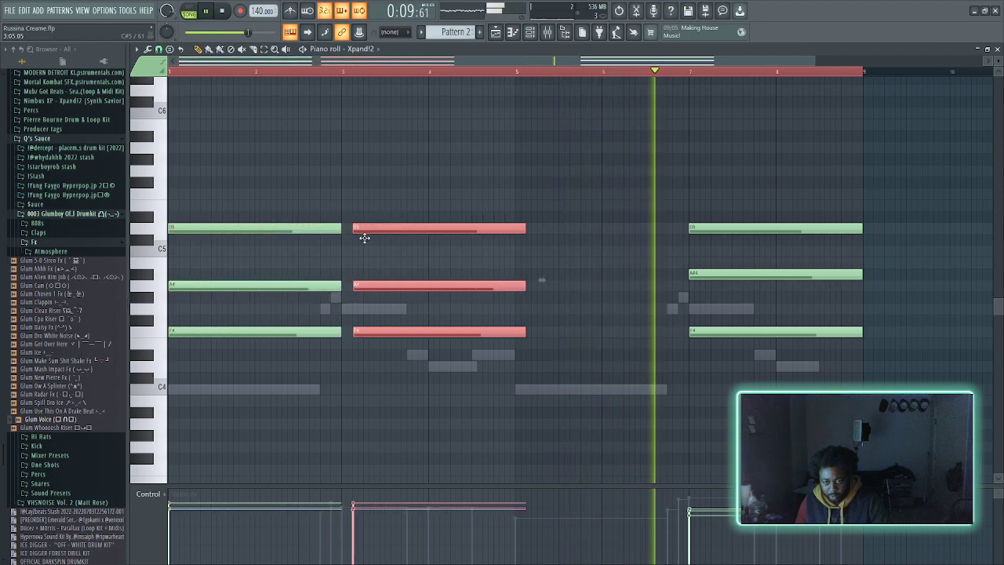
pyautogui.moveTo(389, 238); pyautogui.dragTo(558, 236)
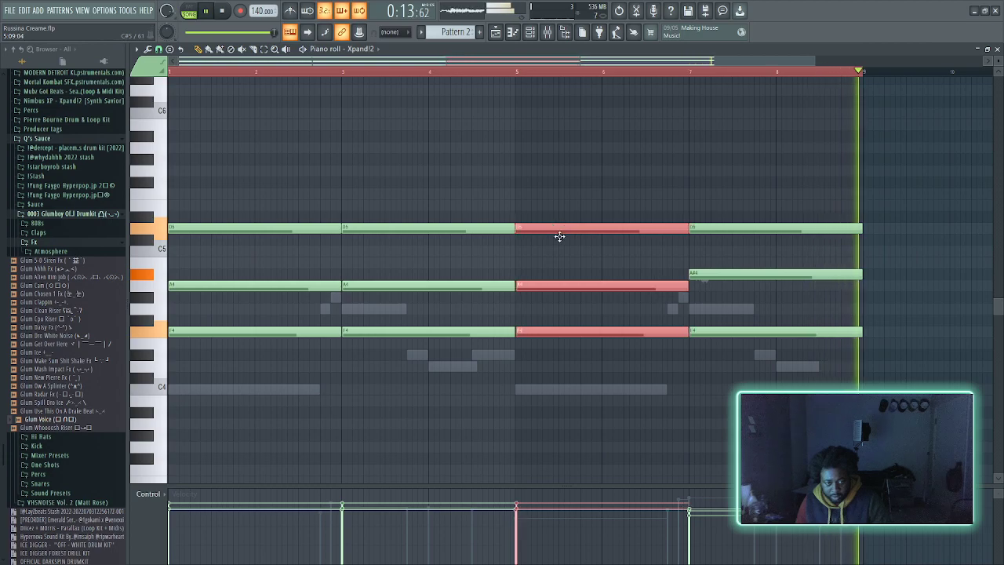
pyautogui.click(392, 193)
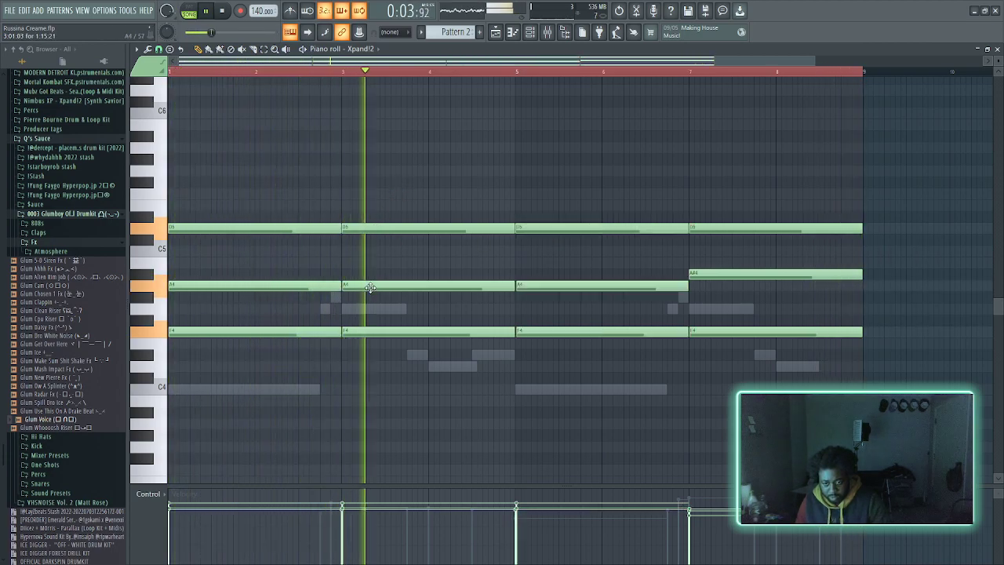
# - Split the bar 3 chord at bar 4, using F4–A#4–D5 before the split and F4–A4–C5 after it, and replay it
pyautogui.moveTo(371, 277); pyautogui.dragTo(371, 274)
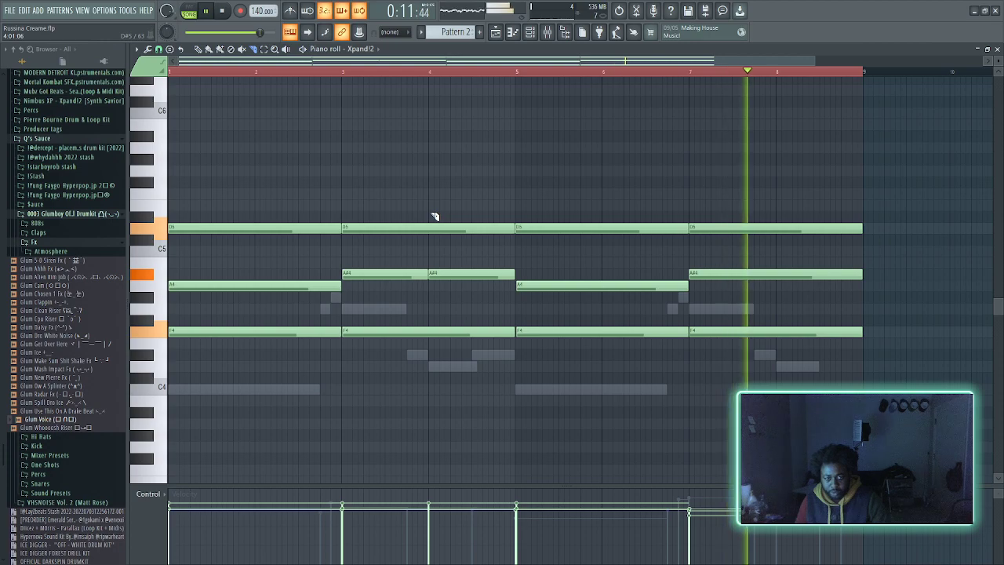
pyautogui.moveTo(431, 407); pyautogui.dragTo(431, 408)
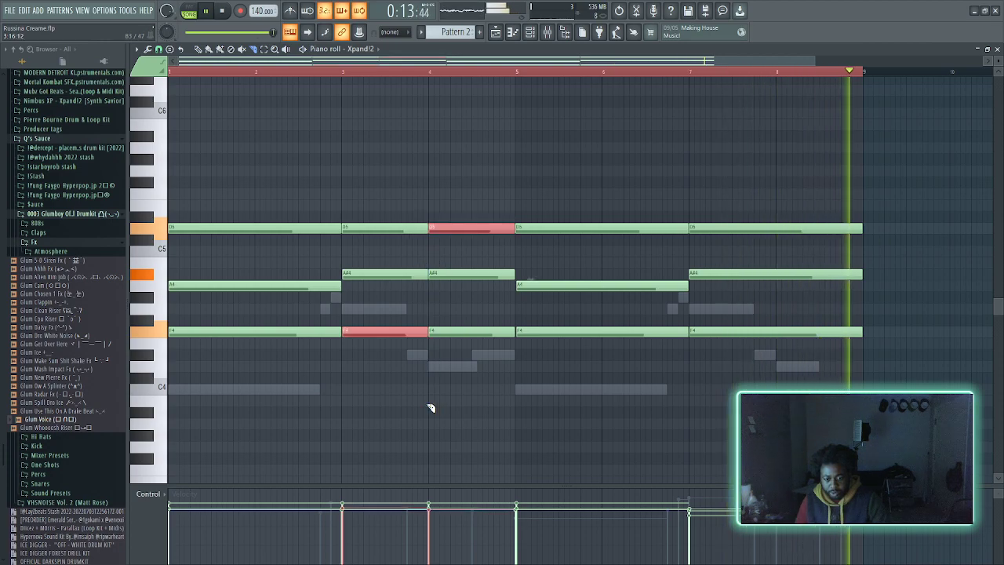
pyautogui.scroll(3, 447, 258)
pyautogui.click(450, 254)
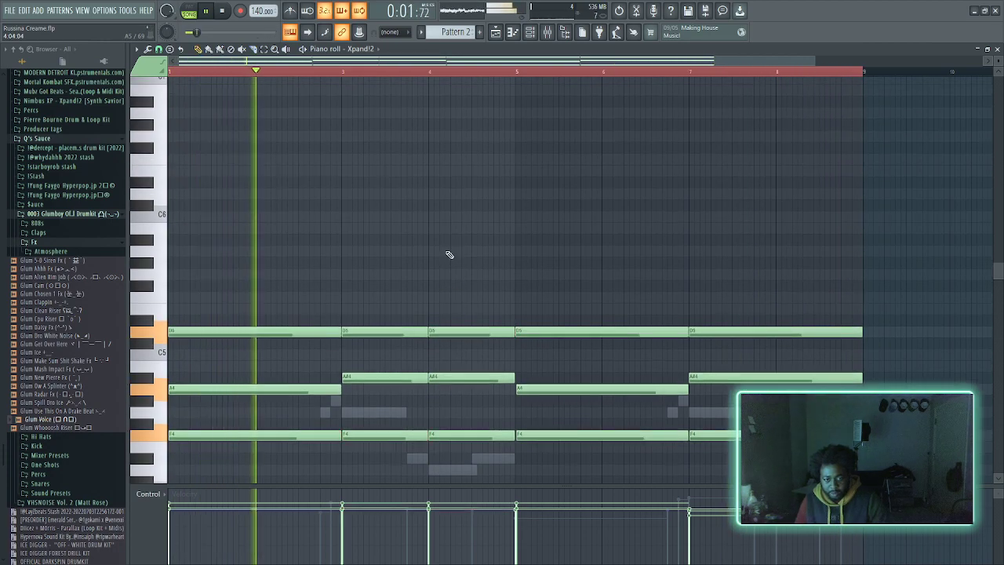
pyautogui.moveTo(451, 334); pyautogui.dragTo(451, 346)
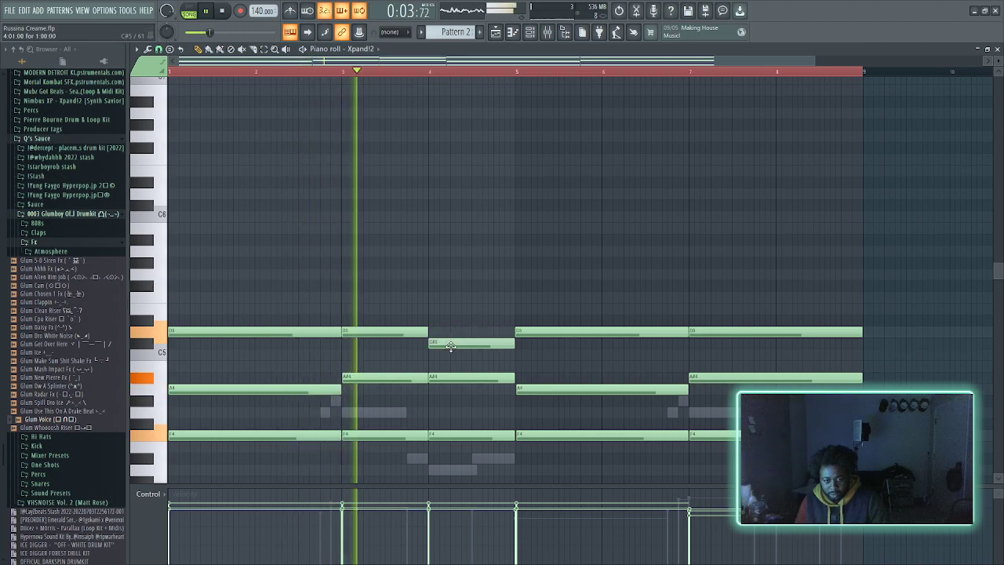
pyautogui.scroll(-3, 451, 348)
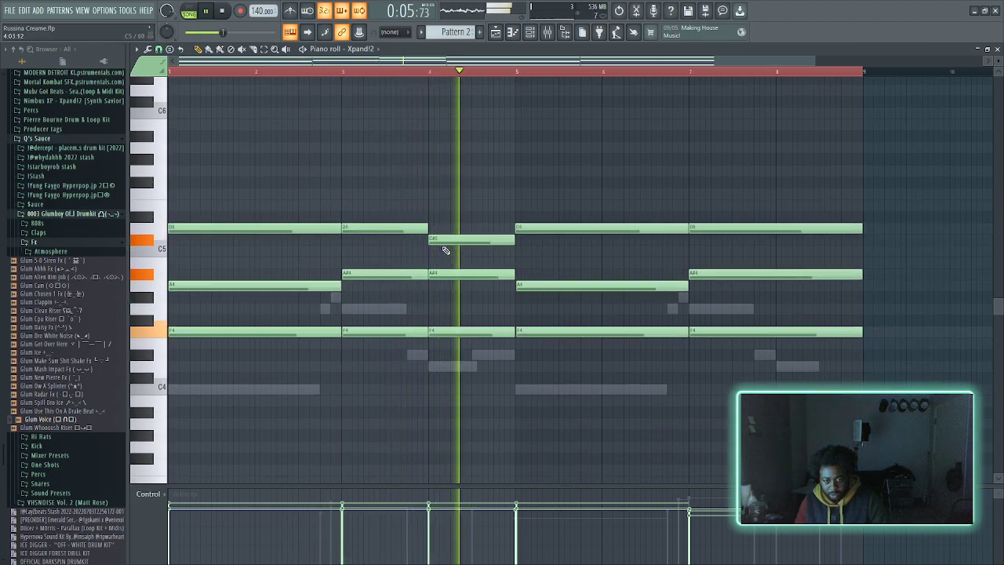
pyautogui.moveTo(440, 248); pyautogui.dragTo(440, 256)
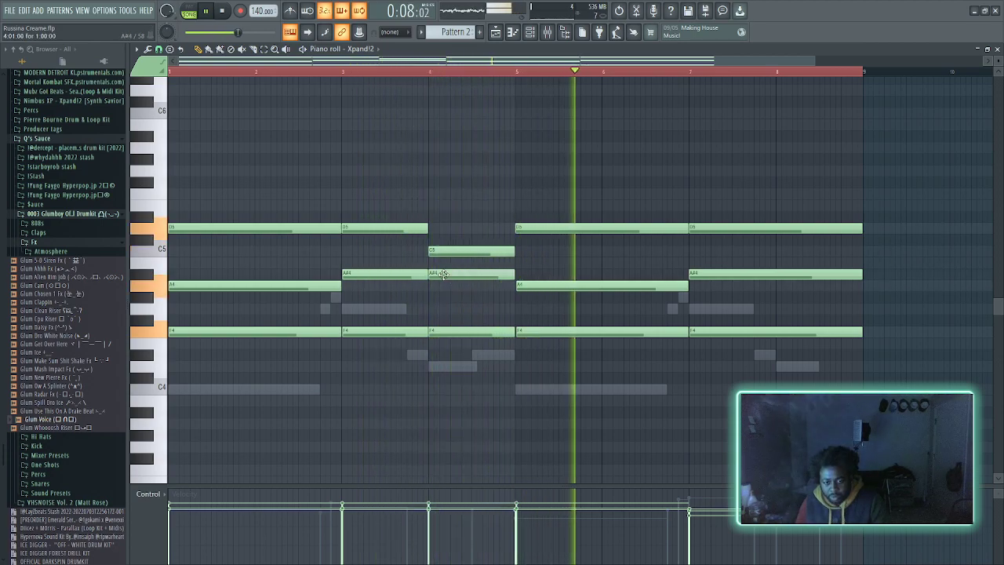
pyautogui.moveTo(444, 274); pyautogui.dragTo(443, 285)
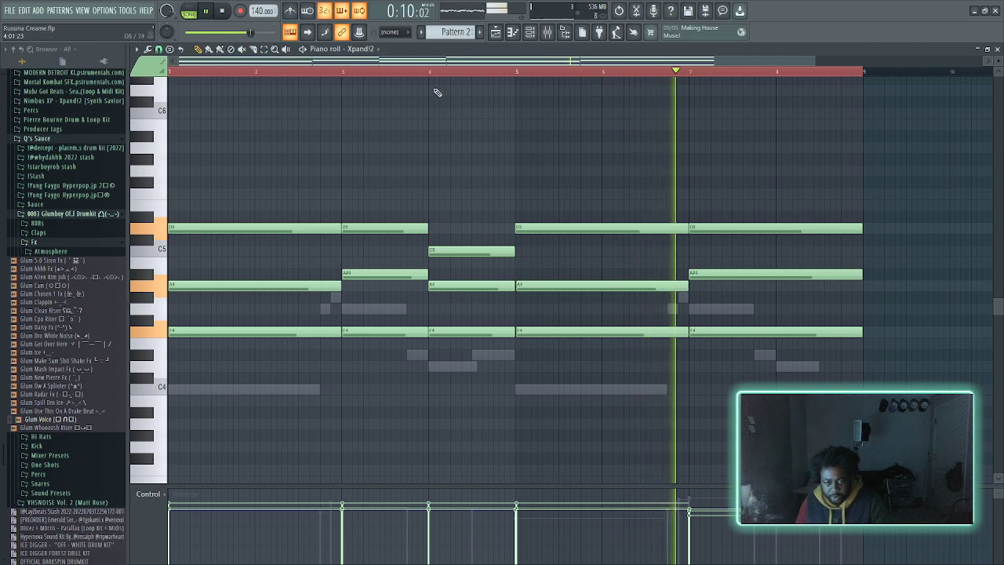
pyautogui.click(423, 74)
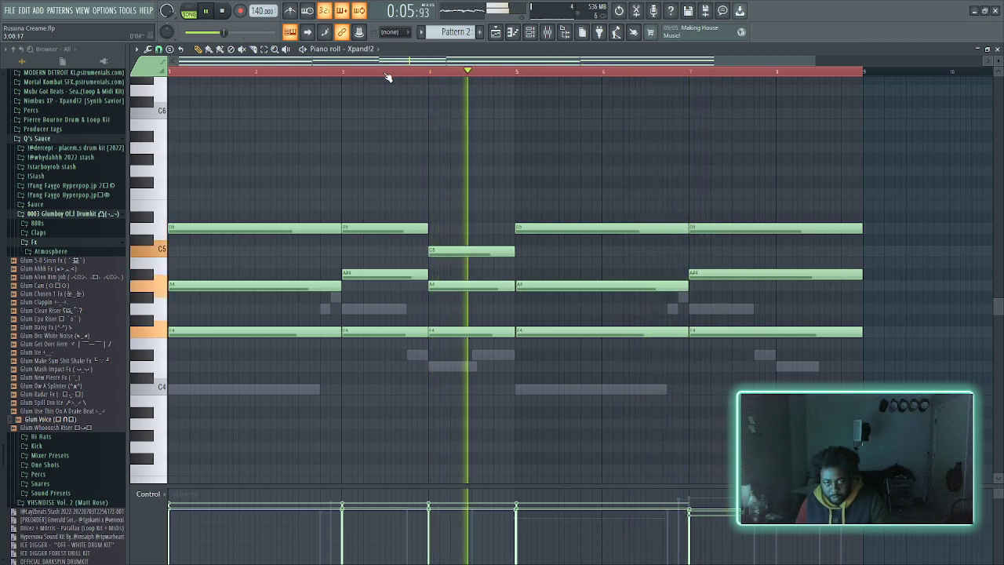
pyautogui.click(384, 75)
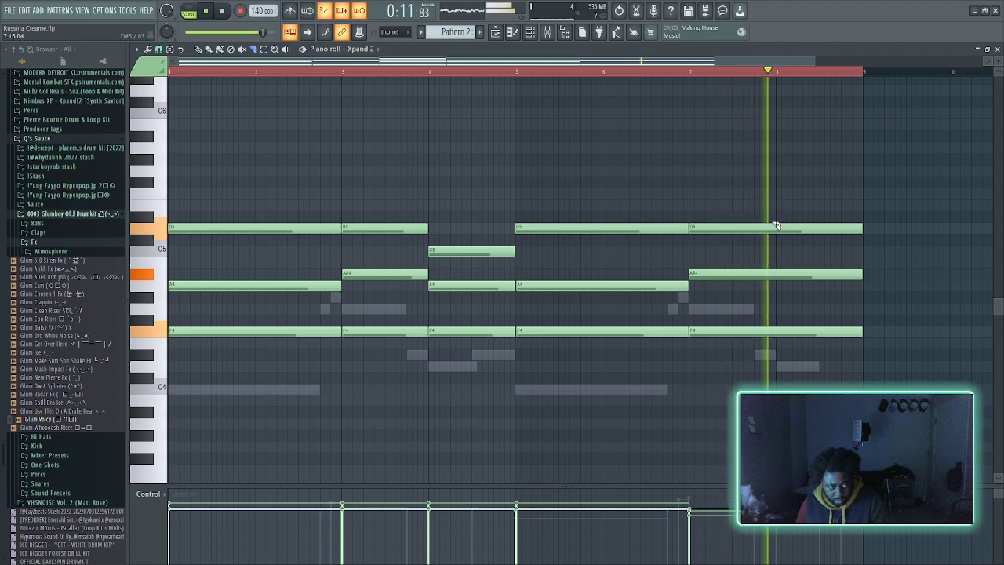
# - Slice the two-bar F4–A#4–D5 chord that starts in bar 7 at bar 8
pyautogui.moveTo(791, 391); pyautogui.dragTo(788, 384)
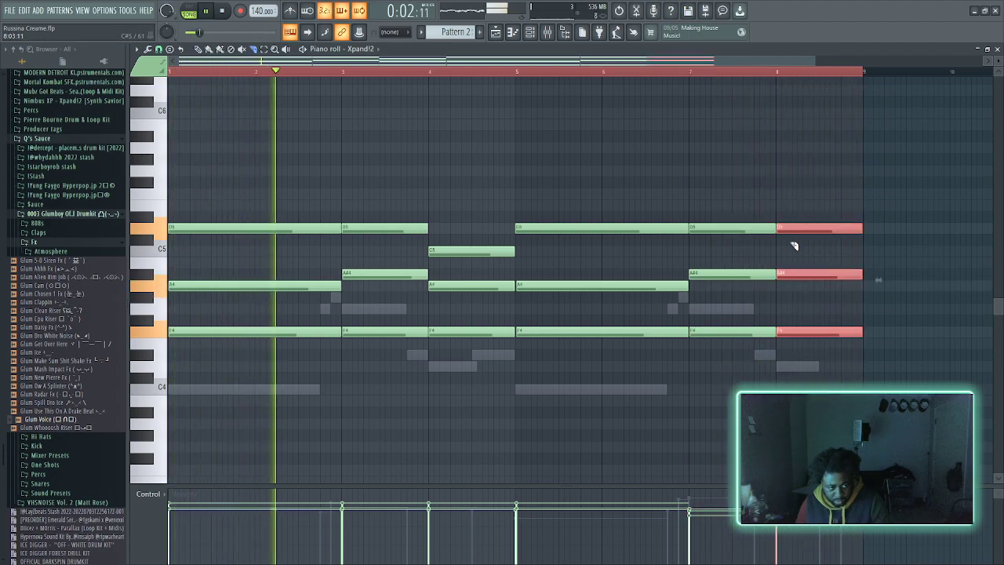
pyautogui.hotkey('ctrl', 'd')
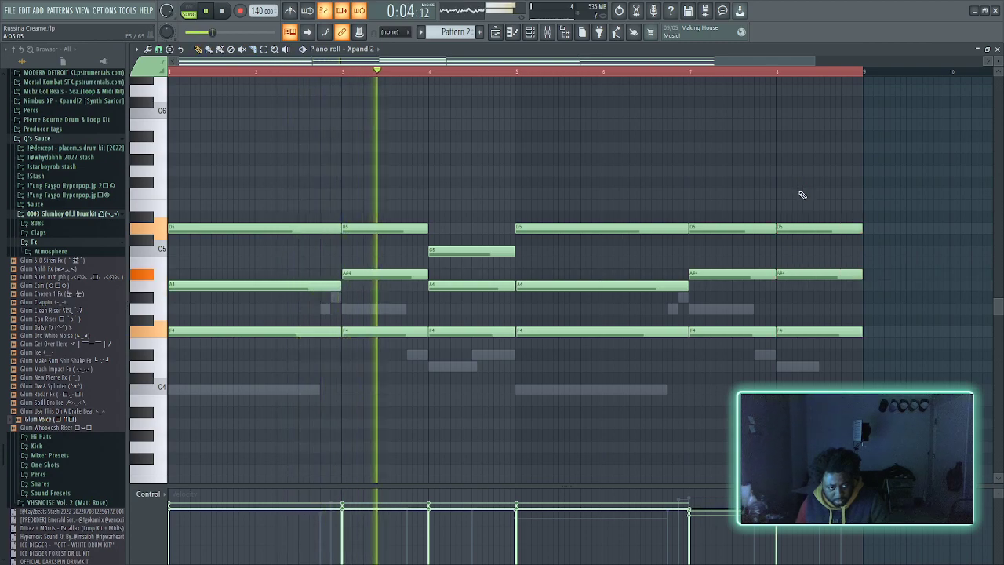
pyautogui.moveTo(789, 229); pyautogui.dragTo(467, 229)
pyautogui.hotkey('ctrl', 'z')
# - Swap the chords in bars 4 and 8, placing F4–A4–C5 in bar 8 and F4–A#4–D5 in bar 4
pyautogui.moveTo(869, 180); pyautogui.dragTo(783, 336)
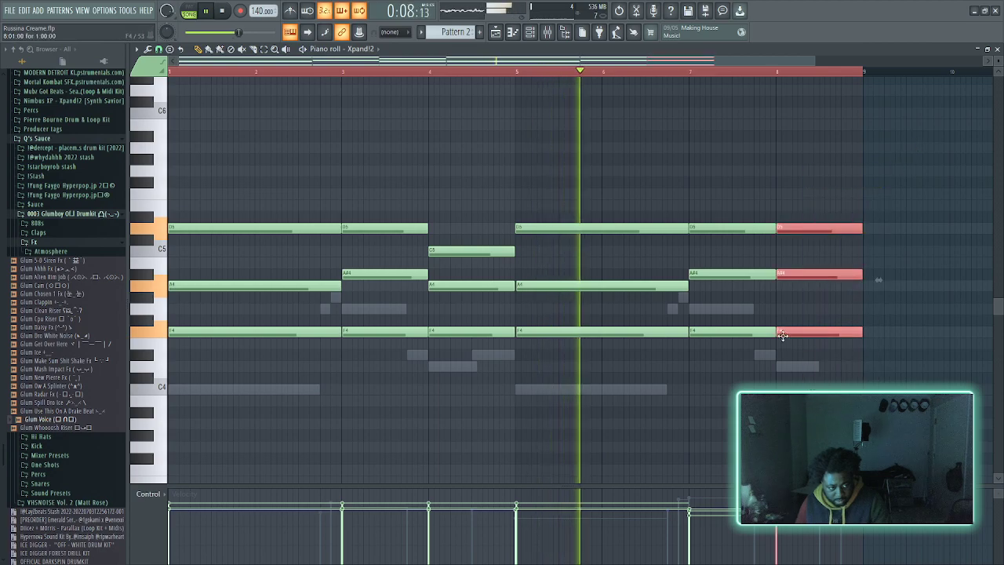
pyautogui.moveTo(801, 274); pyautogui.dragTo(423, 139)
pyautogui.press('c')
pyautogui.moveTo(471, 249); pyautogui.dragTo(475, 389)
pyautogui.moveTo(468, 327); pyautogui.dragTo(813, 327)
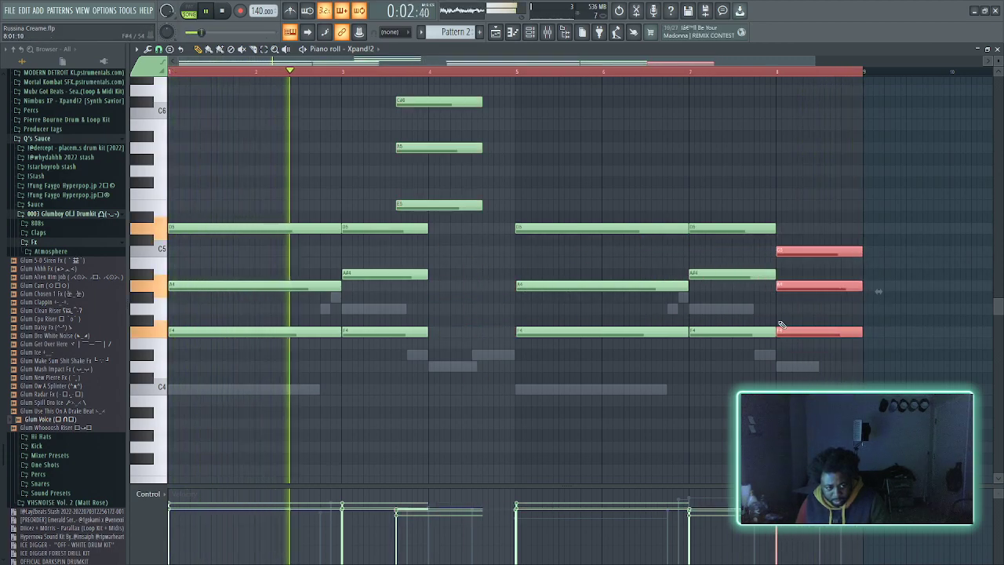
pyautogui.moveTo(488, 233); pyautogui.dragTo(398, 80)
pyautogui.scroll(1, 463, 235)
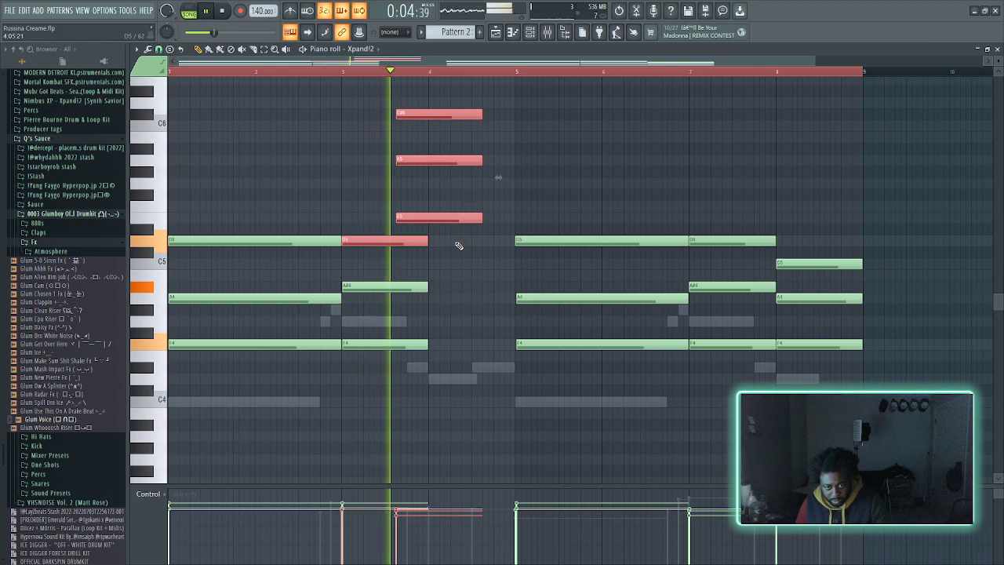
pyautogui.moveTo(459, 226); pyautogui.dragTo(446, 171)
pyautogui.hotkey('ctrl', 'z')
pyautogui.moveTo(472, 246); pyautogui.dragTo(438, 118)
pyautogui.moveTo(429, 220); pyautogui.dragTo(463, 348)
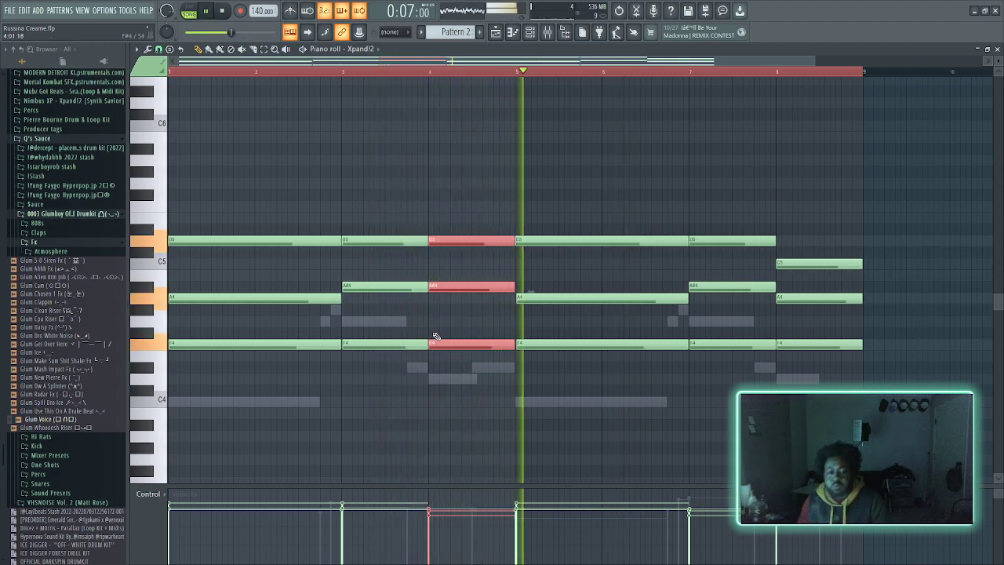
pyautogui.click(402, 215)
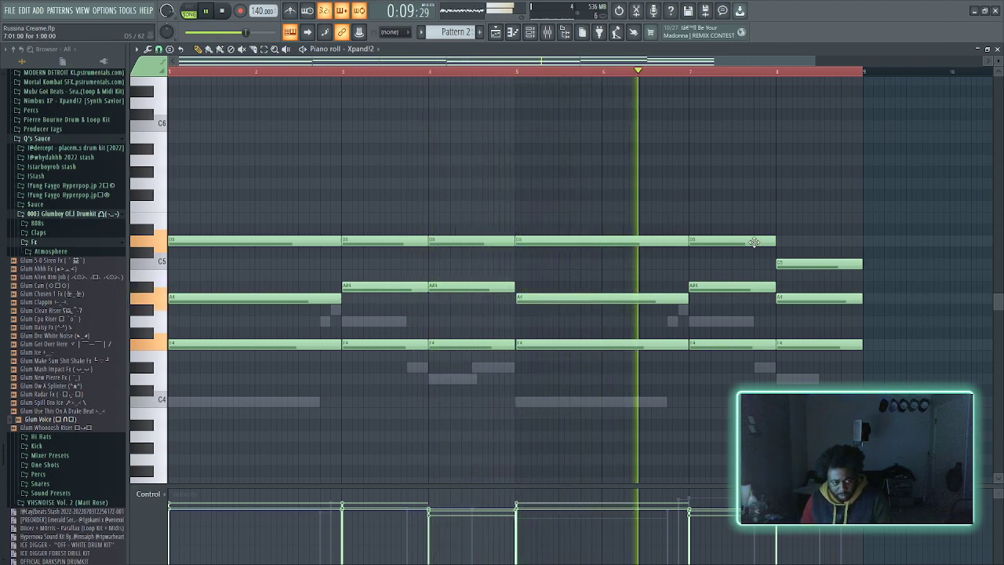
# - Raise the bar 7 chord's top note to D#5 and its middle note to C5
pyautogui.moveTo(734, 244)
pyautogui.mouseDown()
pyautogui.moveTo(737, 218)
pyautogui.moveTo(735, 235)
pyautogui.mouseUp()
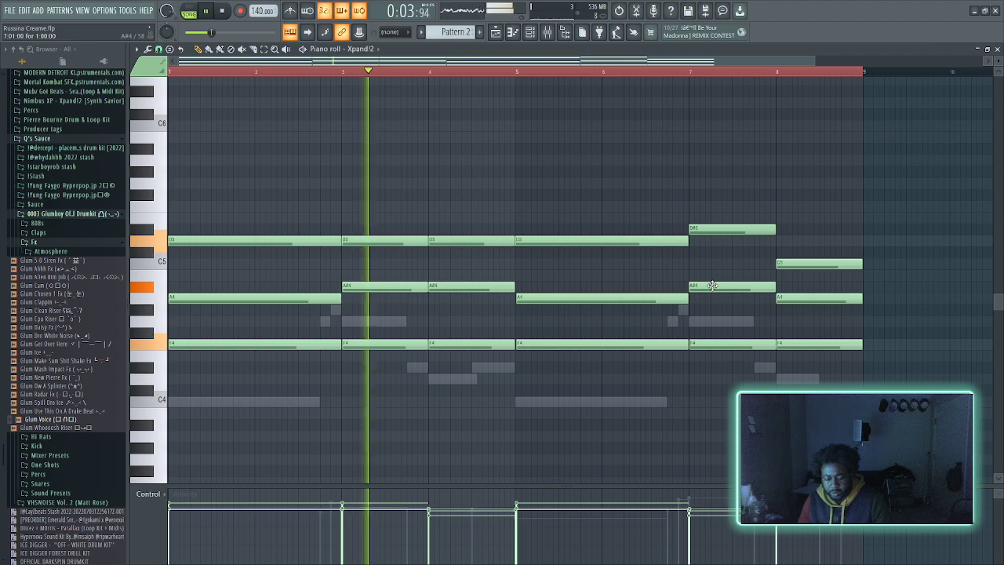
pyautogui.moveTo(712, 276); pyautogui.dragTo(713, 257)
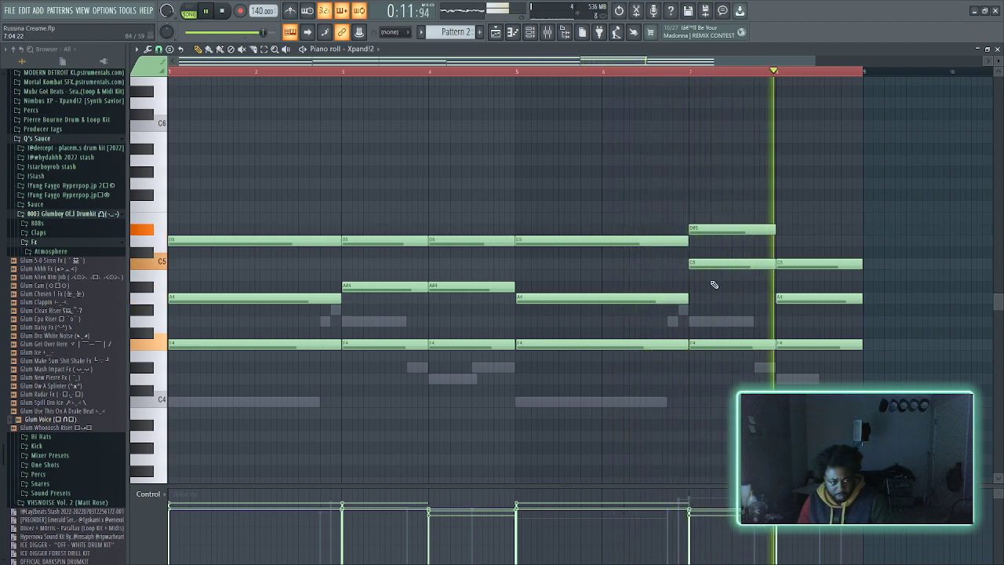
# - Lower the bar 7 chord's middle note to A4 and top note to C5, and raise bar 8's middle note to A#4
pyautogui.moveTo(722, 265); pyautogui.dragTo(723, 299)
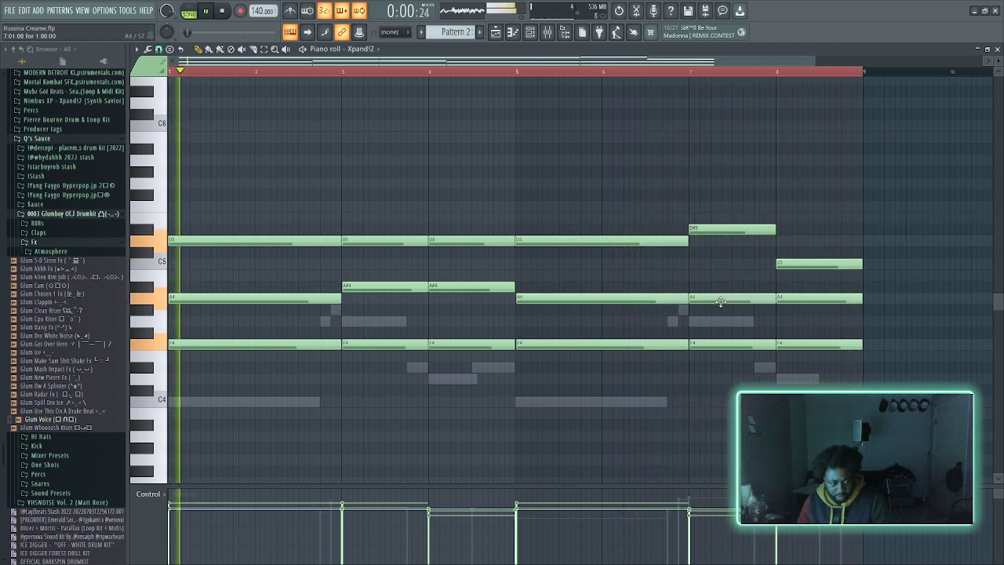
pyautogui.moveTo(728, 228); pyautogui.dragTo(724, 282)
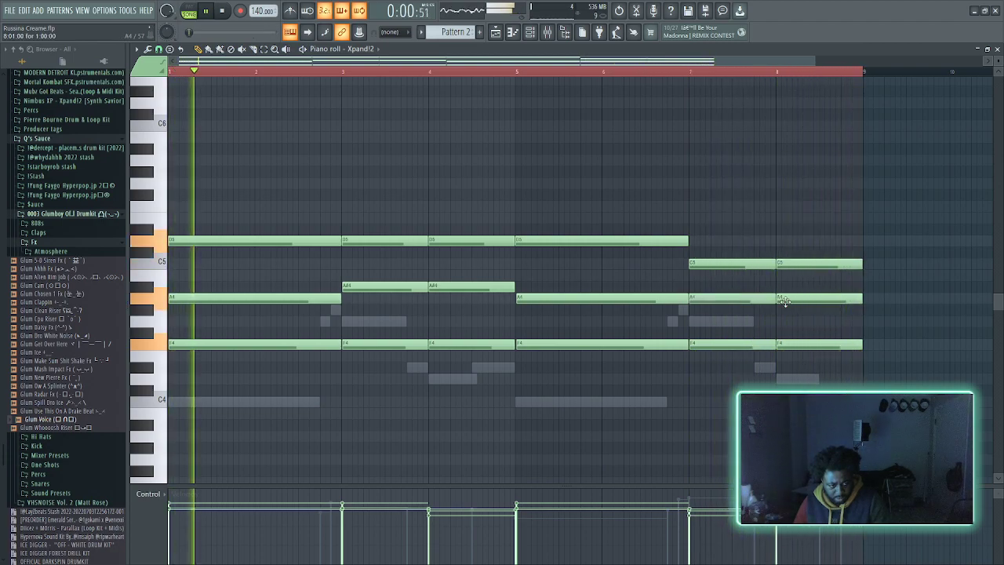
pyautogui.moveTo(838, 291); pyautogui.dragTo(839, 284)
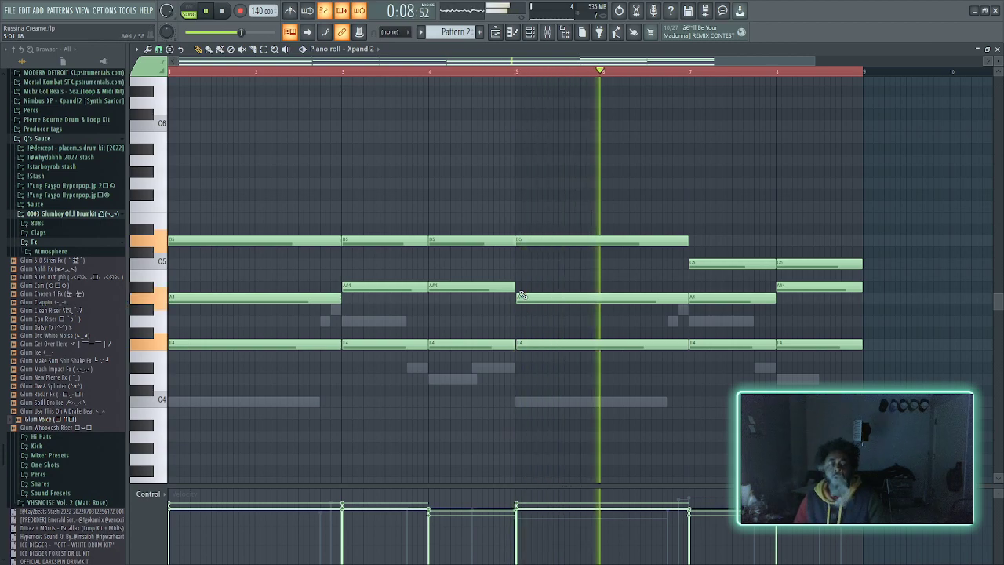
# - Raise the bar 8 chord's lowest note to G4 and its top note to D5, and bar 7's middle note to A#4
pyautogui.scroll(-1, 478, 208)
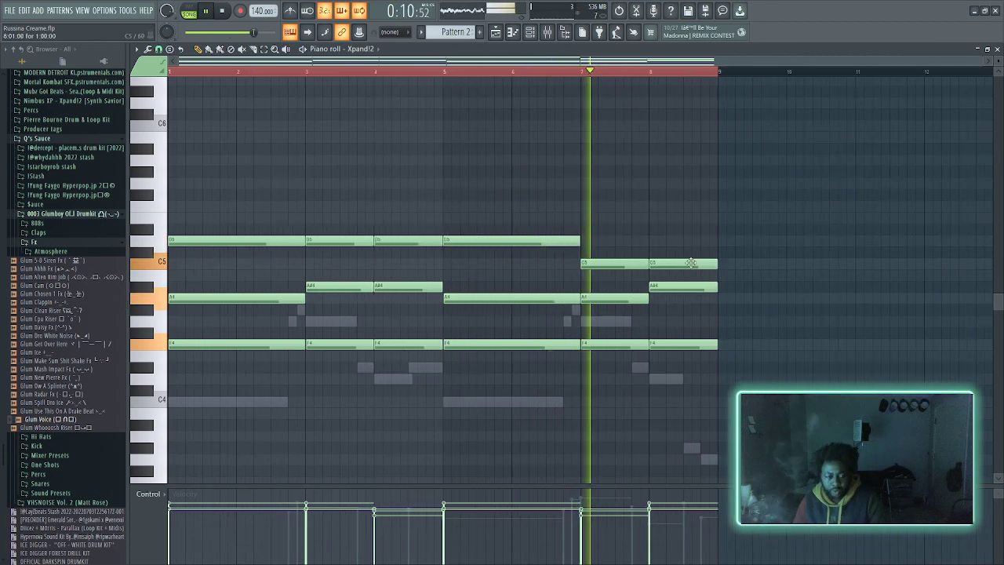
pyautogui.moveTo(736, 202); pyautogui.dragTo(174, 431)
pyautogui.click(589, 187)
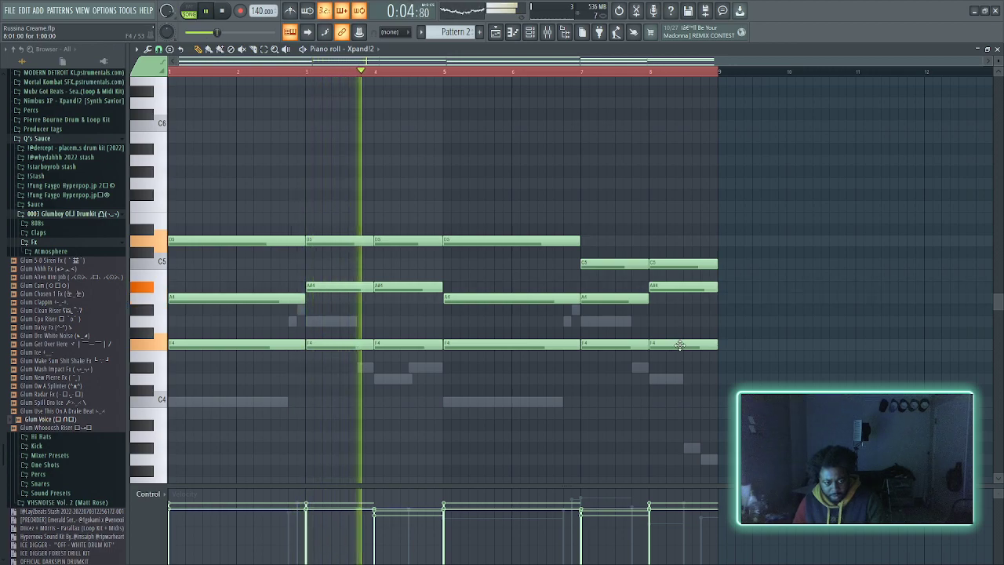
pyautogui.moveTo(680, 346); pyautogui.dragTo(680, 321)
pyautogui.moveTo(682, 263); pyautogui.dragTo(683, 237)
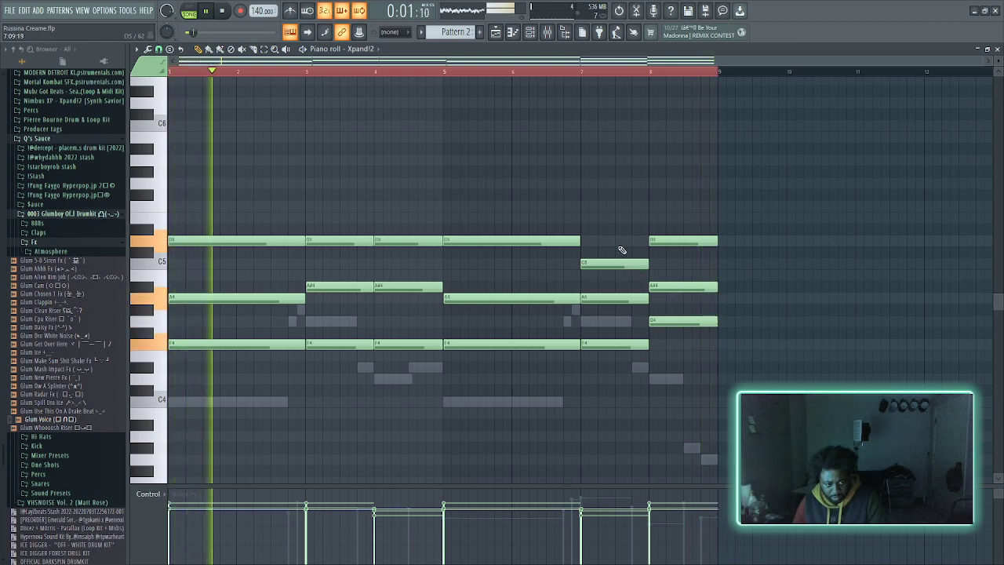
pyautogui.moveTo(617, 286); pyautogui.dragTo(619, 281)
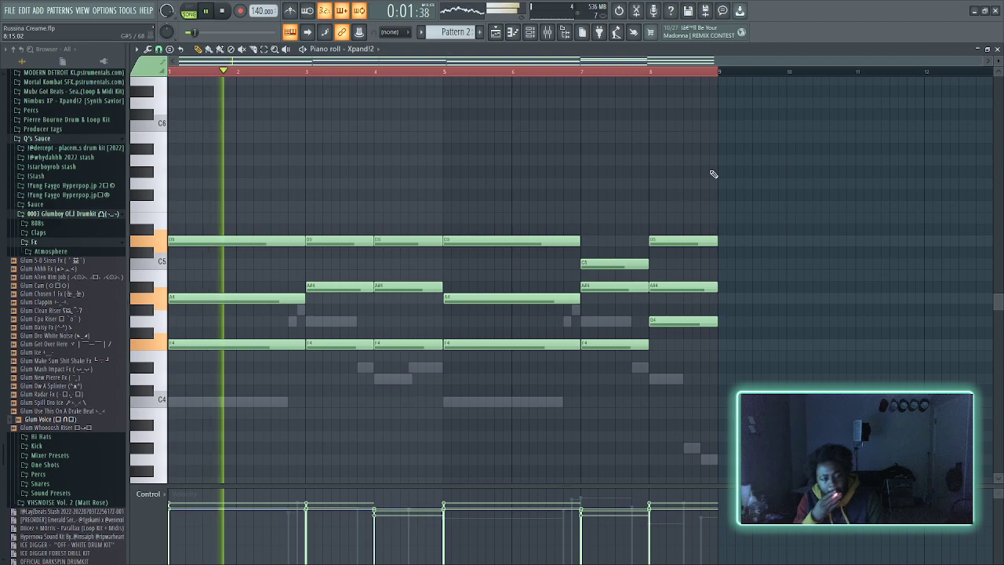
# - Copy the whole eight-bar chord progression one octave up and shorten every copied note by half a bar
pyautogui.moveTo(717, 165); pyautogui.dragTo(198, 339)
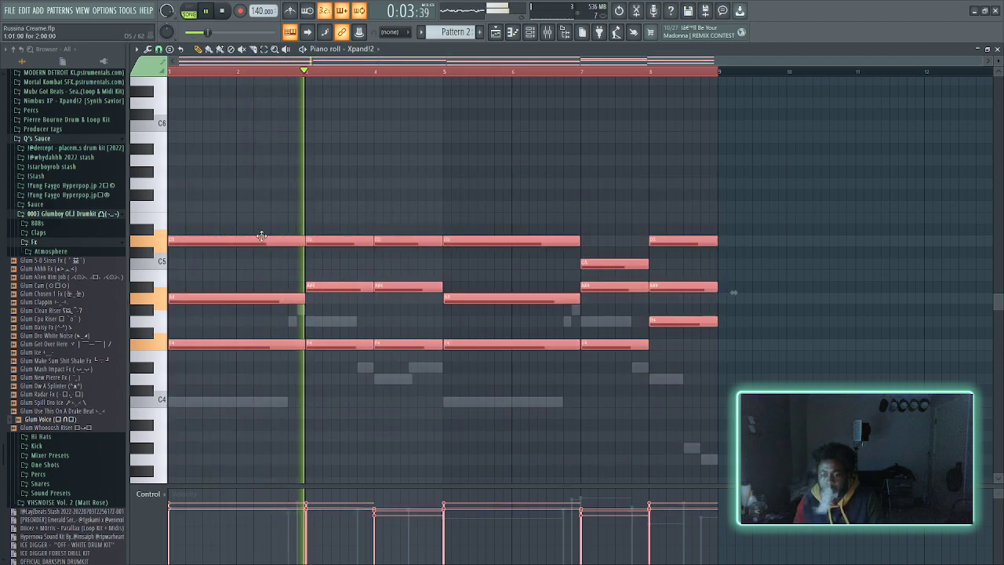
pyautogui.moveTo(261, 236); pyautogui.dragTo(184, 97)
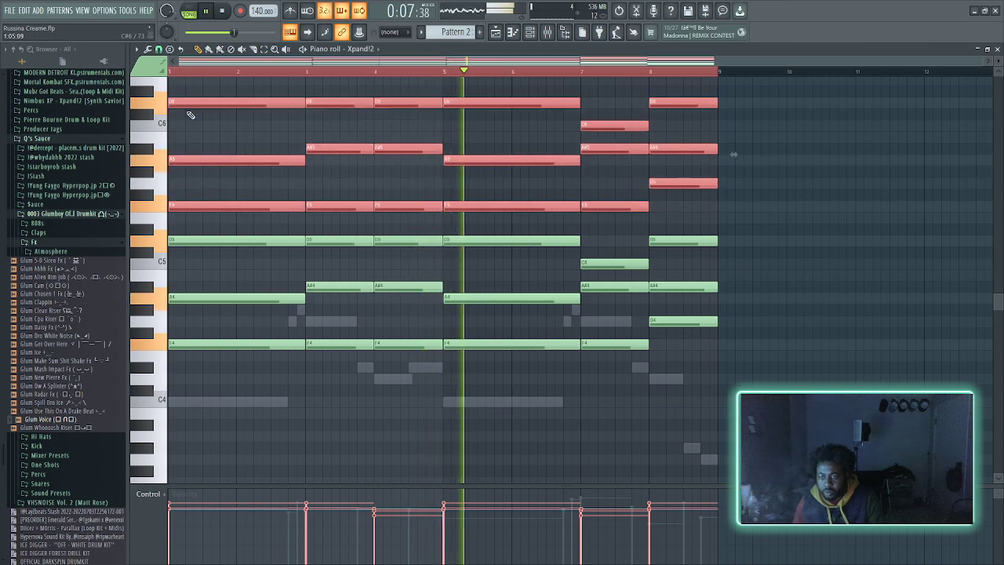
pyautogui.scroll(3, 193, 143)
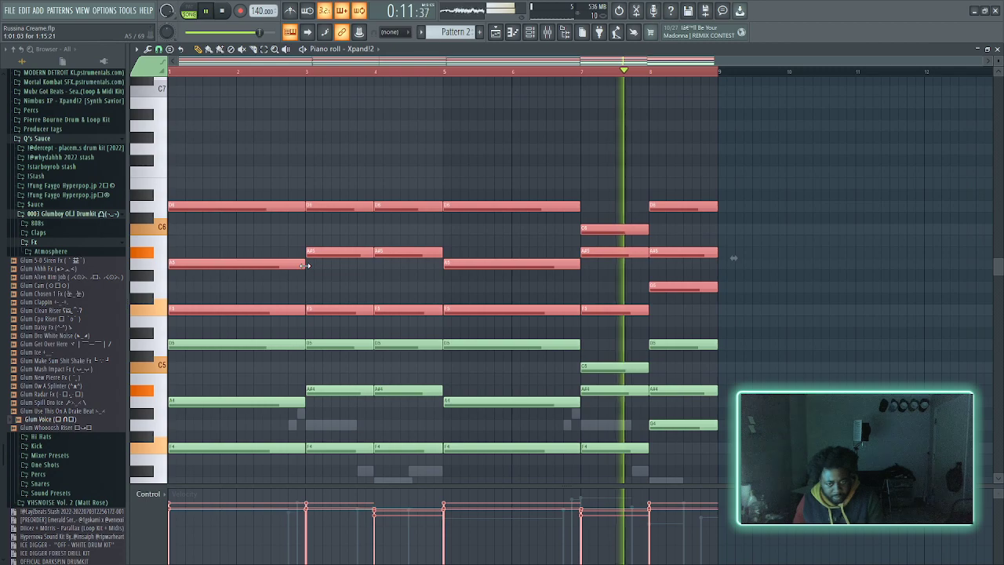
pyautogui.moveTo(306, 265); pyautogui.dragTo(291, 265)
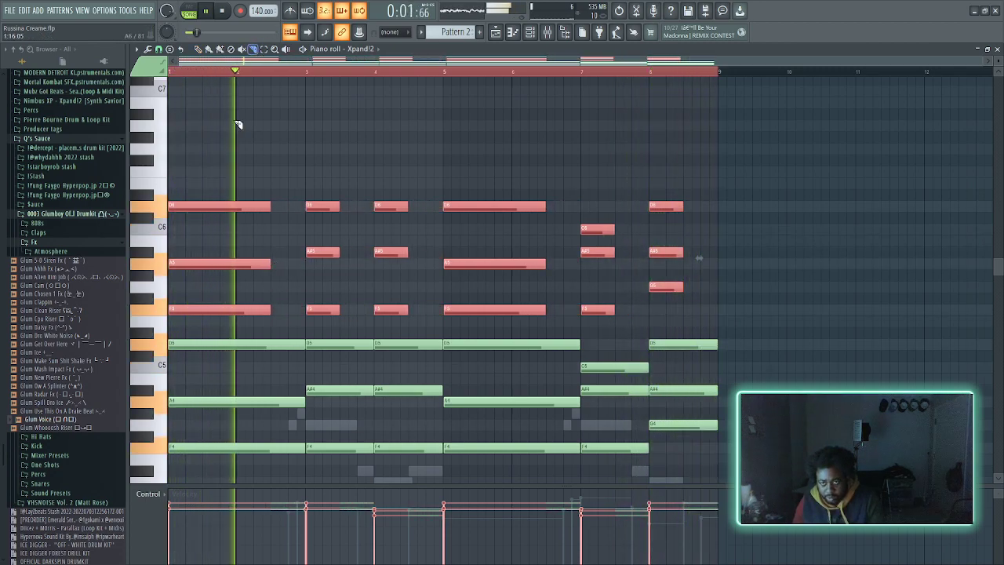
# - Slice the upper F5–A5–D6 chord in bars 1–2 into half-bar chords and add a fourth one to fill bar 2
pyautogui.moveTo(237, 171)
pyautogui.mouseDown()
pyautogui.moveTo(249, 314)
pyautogui.moveTo(235, 314)
pyautogui.mouseUp()
pyautogui.moveTo(207, 188)
pyautogui.mouseDown()
pyautogui.moveTo(206, 291)
pyautogui.moveTo(207, 188)
pyautogui.mouseUp()
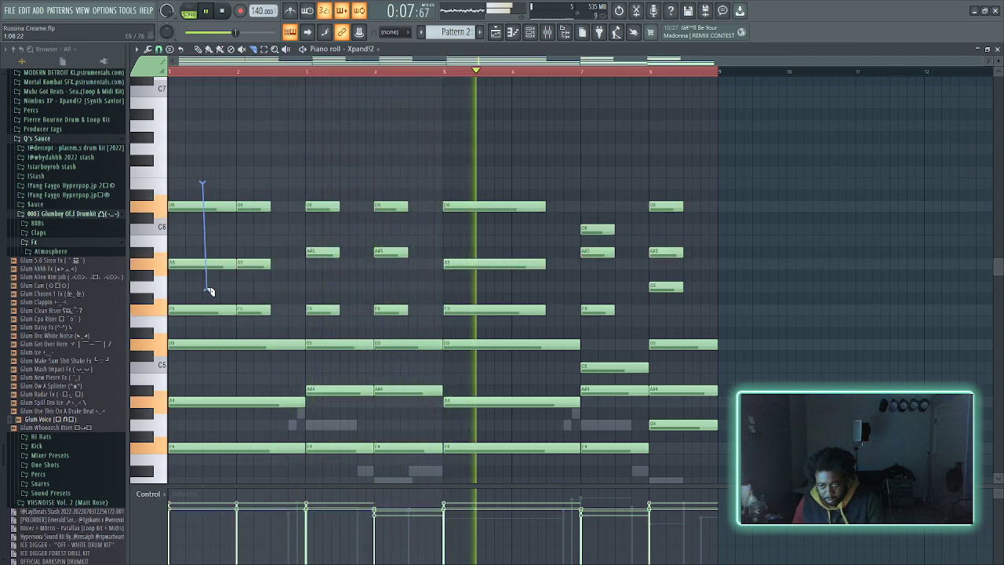
pyautogui.moveTo(212, 317); pyautogui.dragTo(205, 321)
pyautogui.moveTo(261, 179); pyautogui.dragTo(245, 314)
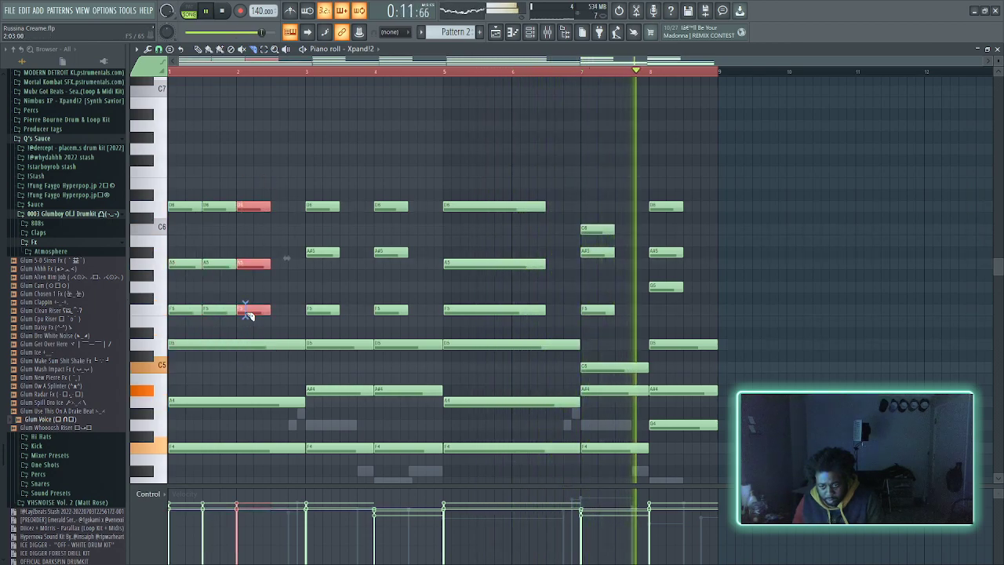
pyautogui.click(280, 311)
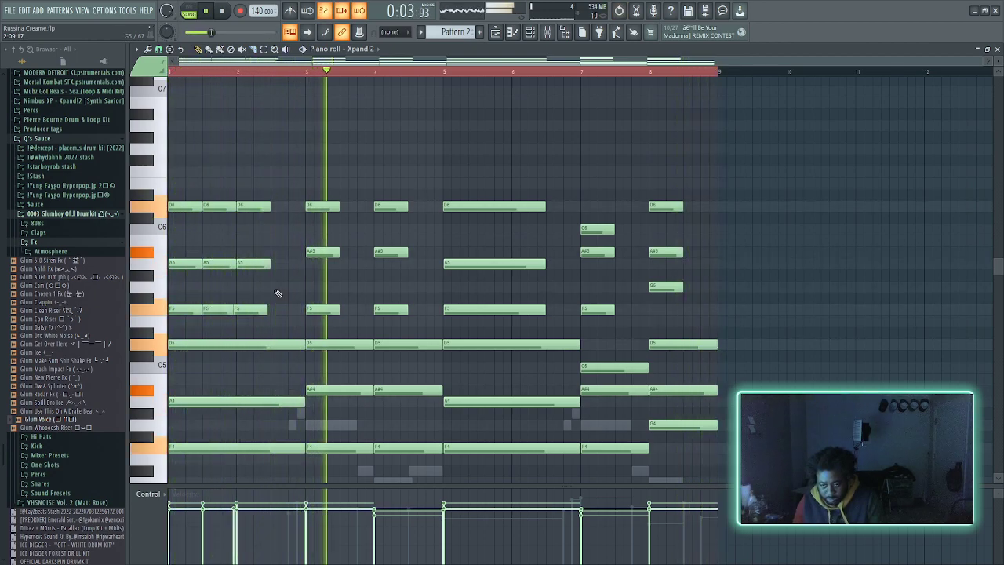
pyautogui.moveTo(248, 314); pyautogui.dragTo(250, 307)
pyautogui.moveTo(259, 193); pyautogui.dragTo(284, 307)
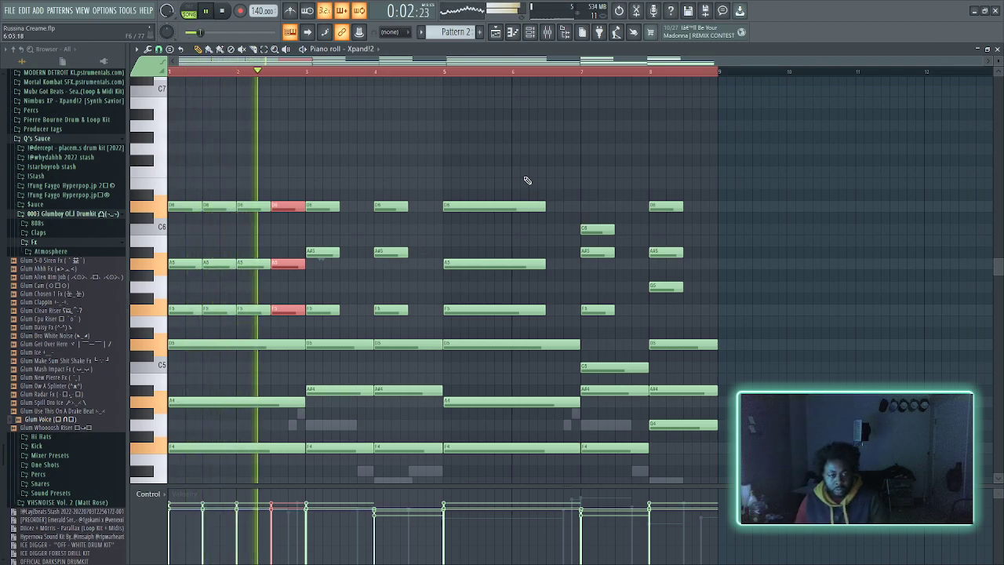
# - Delete the long upper chord starting in bar 5 and replace it with a copy of the four half-bar chords from bars 1–2
pyautogui.rightClick(513, 206)
pyautogui.rightClick(513, 264)
pyautogui.rightClick(511, 309)
pyautogui.moveTo(282, 179); pyautogui.dragTo(468, 311)
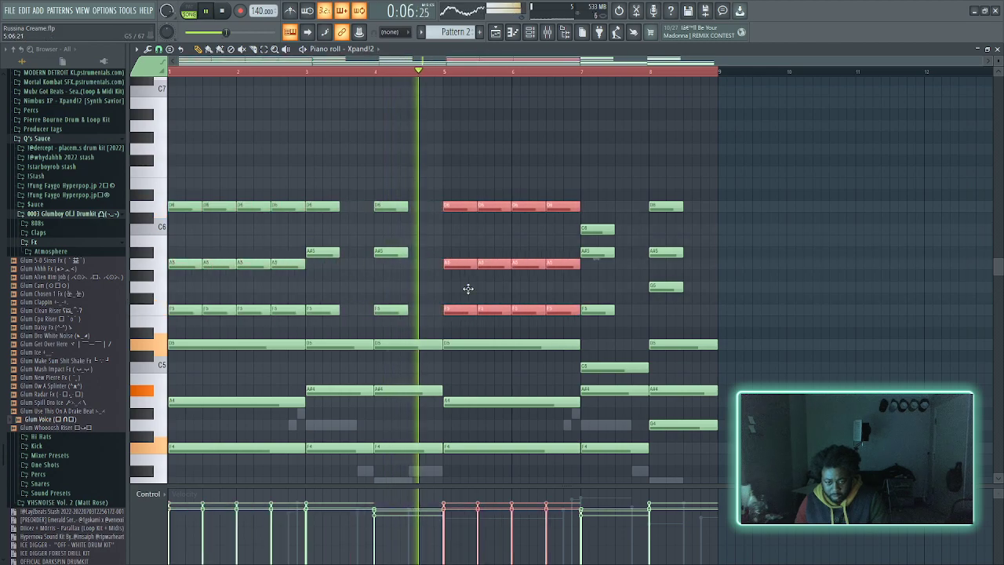
# - Duplicate the upper half-bar chords in bars 3, 4, 7 and 8 to fill the second half of each bar
pyautogui.moveTo(327, 190); pyautogui.dragTo(424, 312)
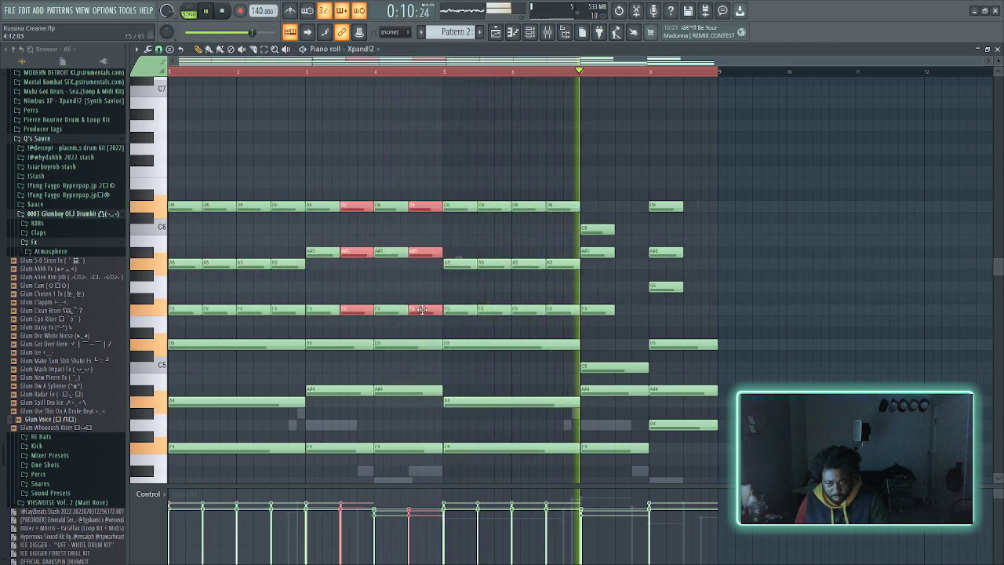
pyautogui.scroll(2, 348, 287)
pyautogui.scroll(-2, 348, 287)
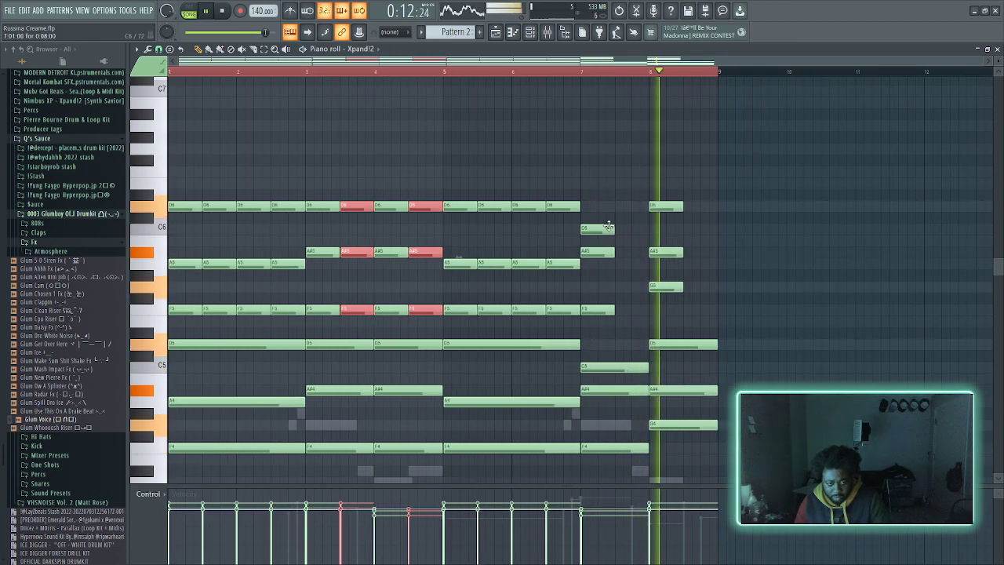
pyautogui.moveTo(581, 197); pyautogui.dragTo(694, 315)
pyautogui.moveTo(599, 309); pyautogui.dragTo(633, 310)
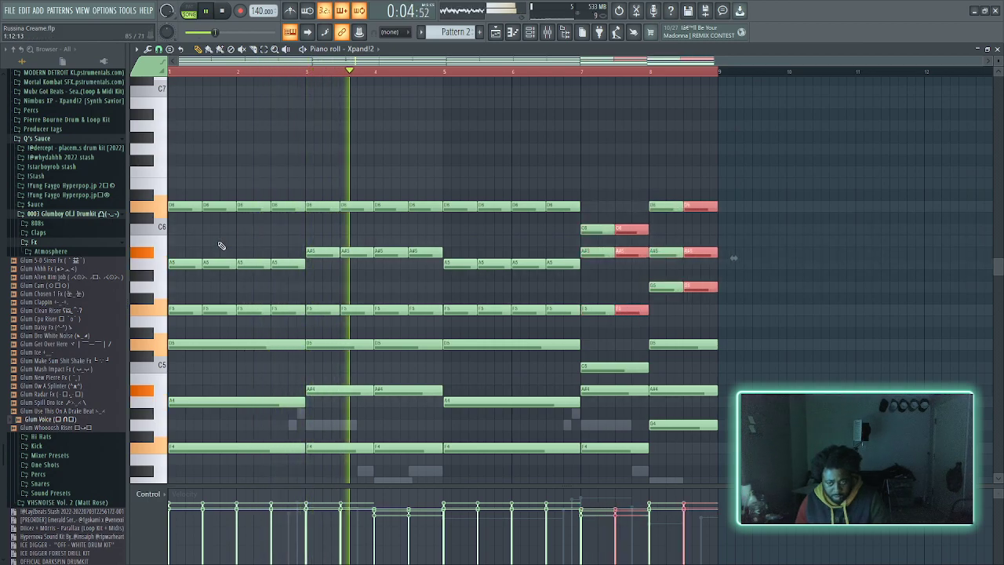
# - Try strummed and arpeggiated versions of the upper half-bar chords across all eight bars
pyautogui.scroll(-3, 260, 223)
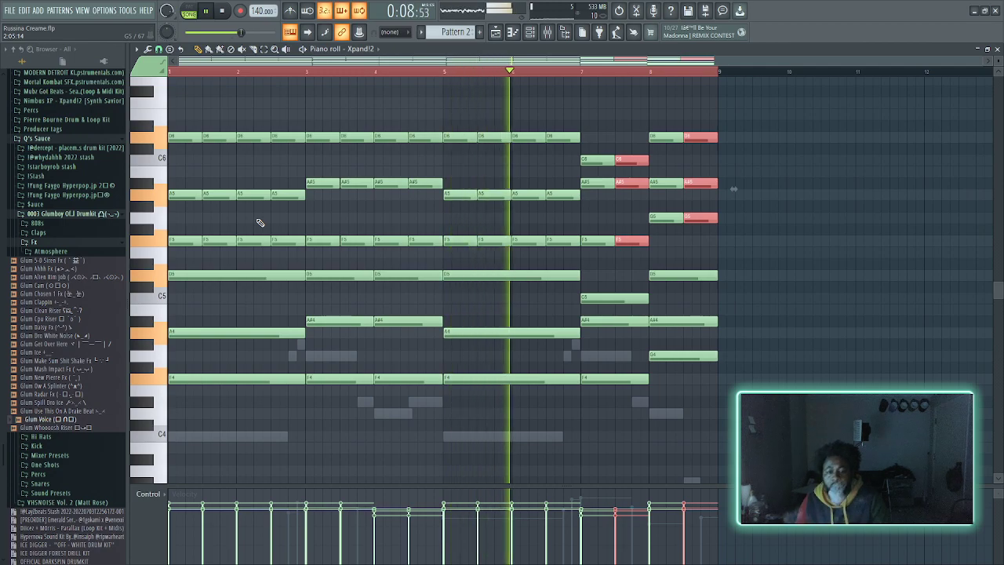
pyautogui.scroll(3, 253, 219)
pyautogui.moveTo(789, 168); pyautogui.dragTo(166, 325)
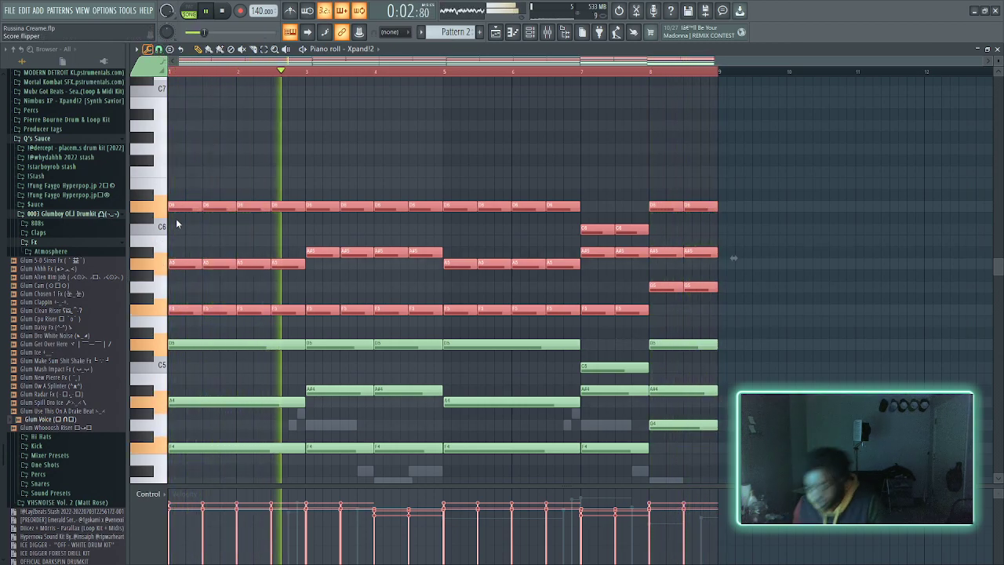
pyautogui.hotkey('ctrl', 'z')
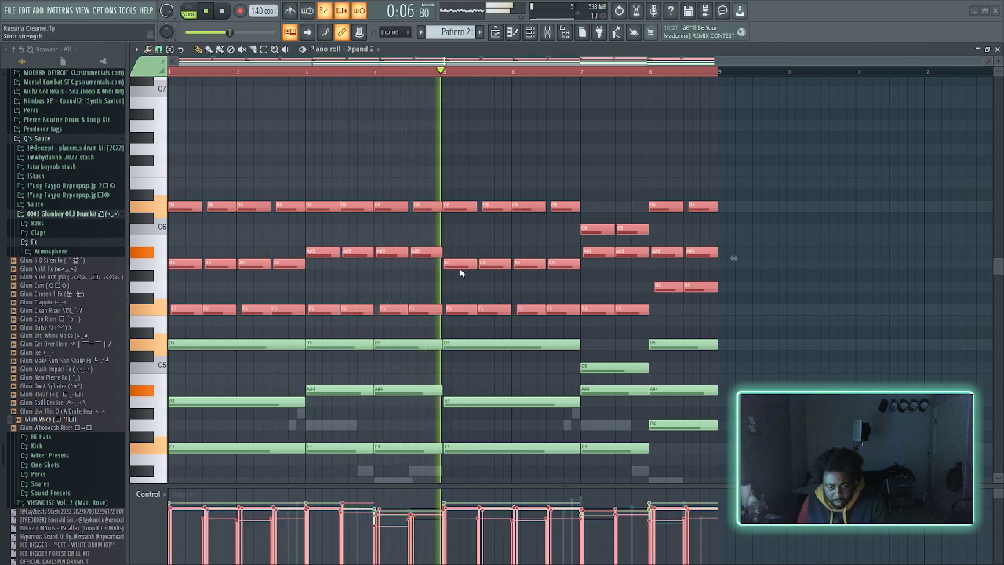
pyautogui.hotkey('ctrl', 'z')
pyautogui.hotkey('ctrl', 'z')
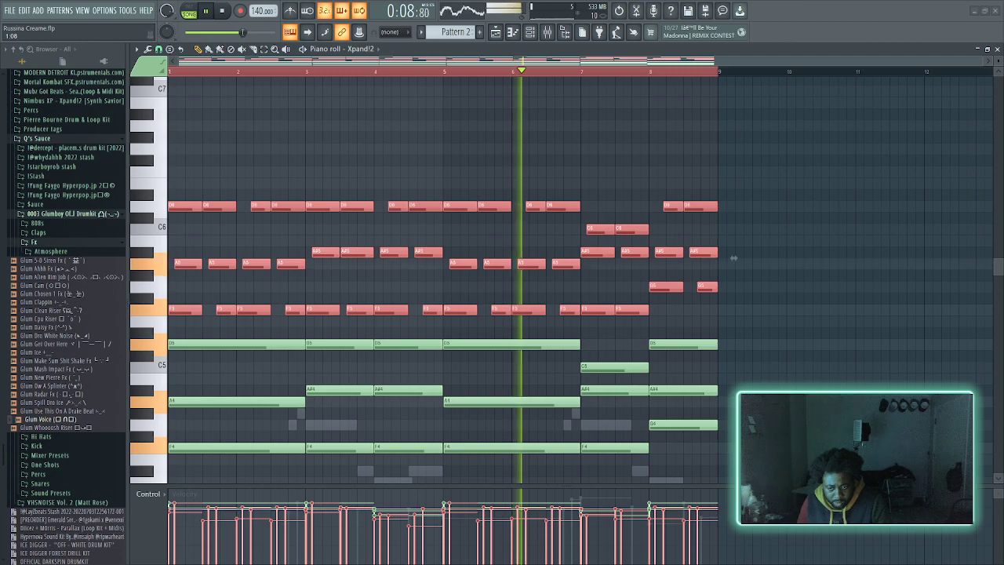
pyautogui.hotkey('ctrl', 'z')
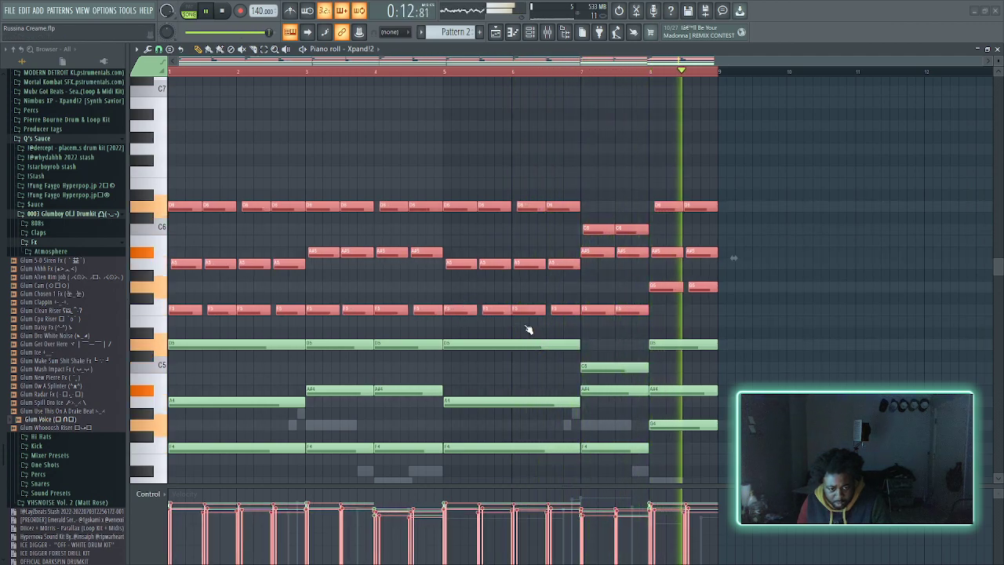
pyautogui.hotkey('ctrl', 'z')
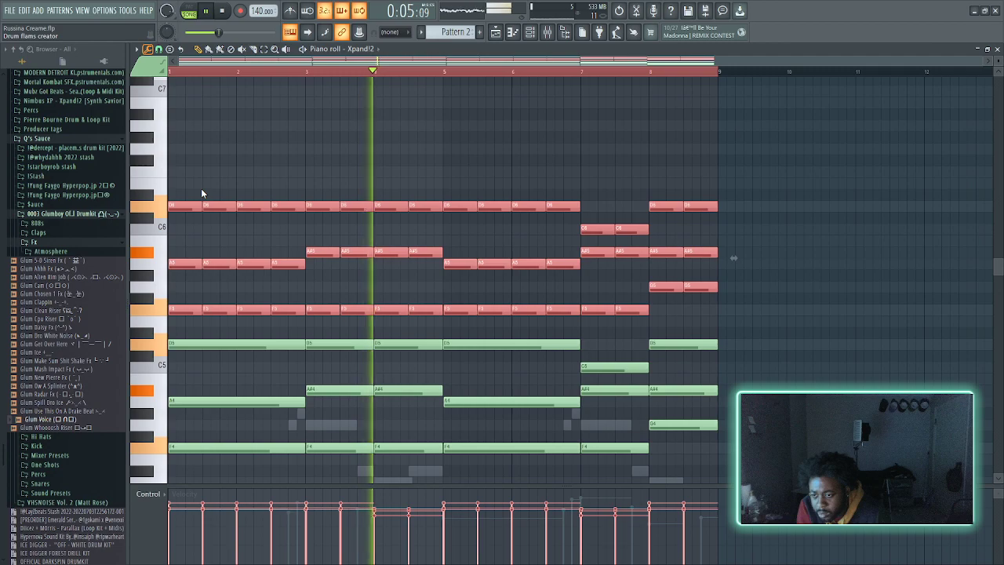
pyautogui.hotkey('ctrl', 'z')
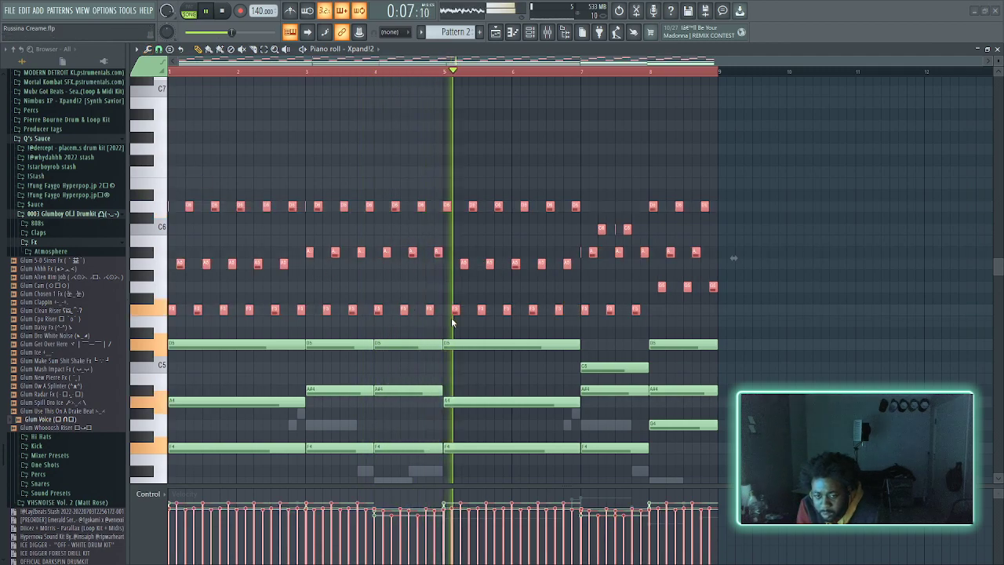
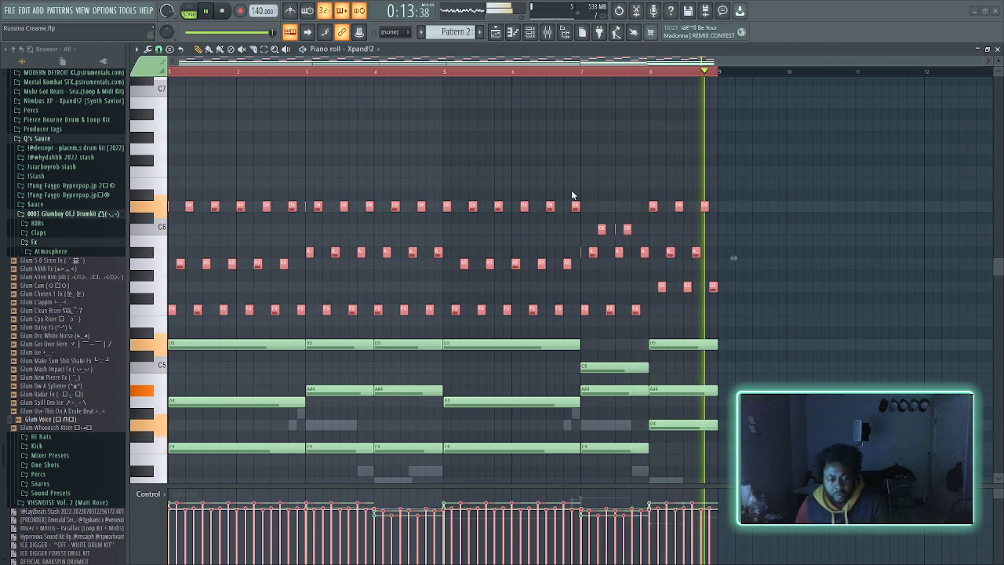
pyautogui.hotkey('ctrl', 'l')
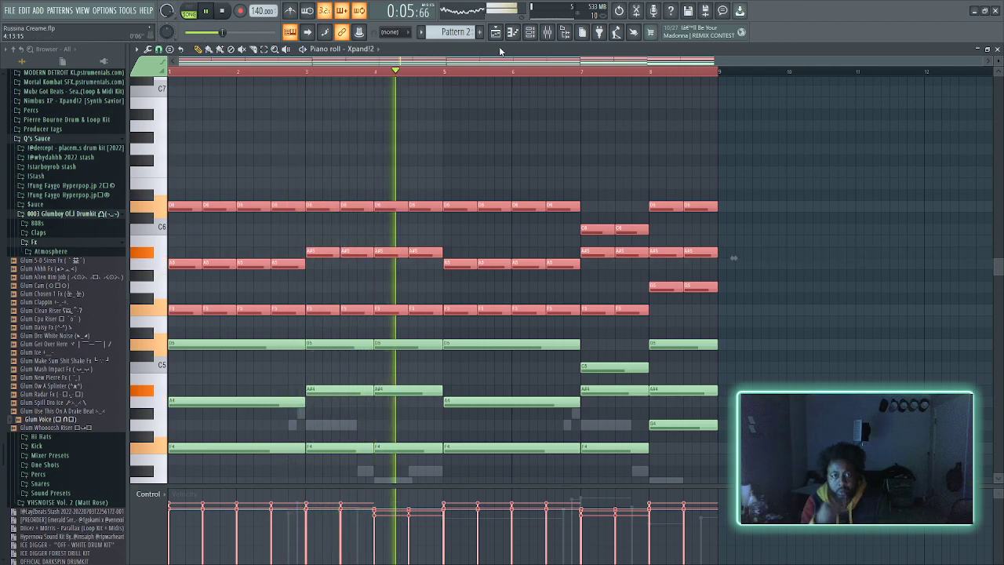
# - Clone the Xpand!2 channel in the channel rack and mute the original channel
pyautogui.click(529, 33)
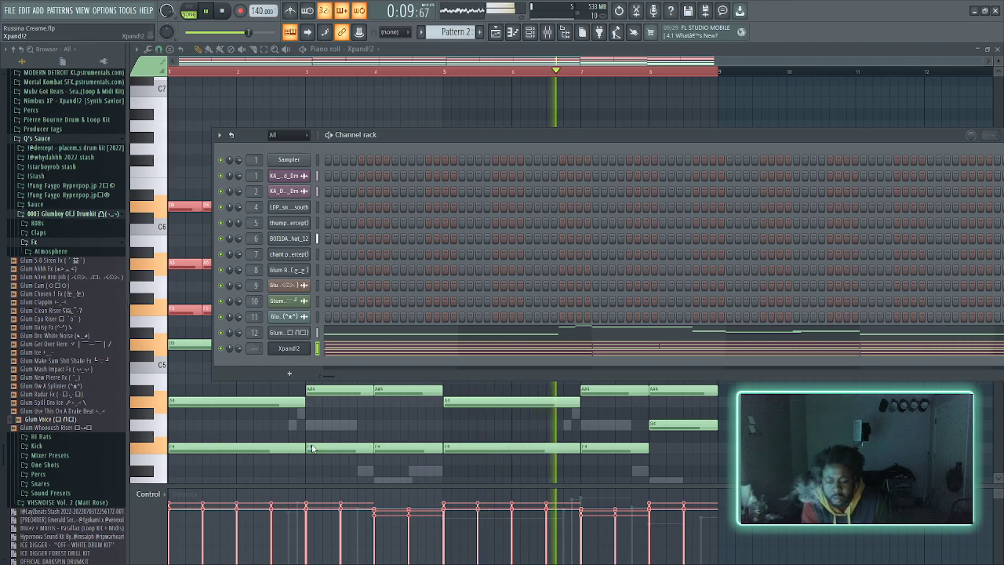
pyautogui.hotkey('alt', 'c')
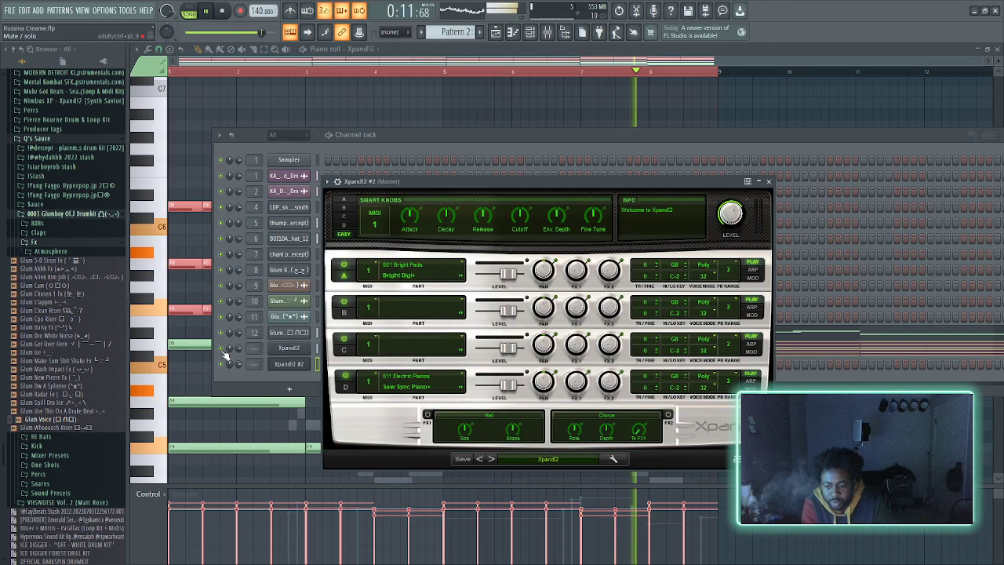
pyautogui.click(225, 354)
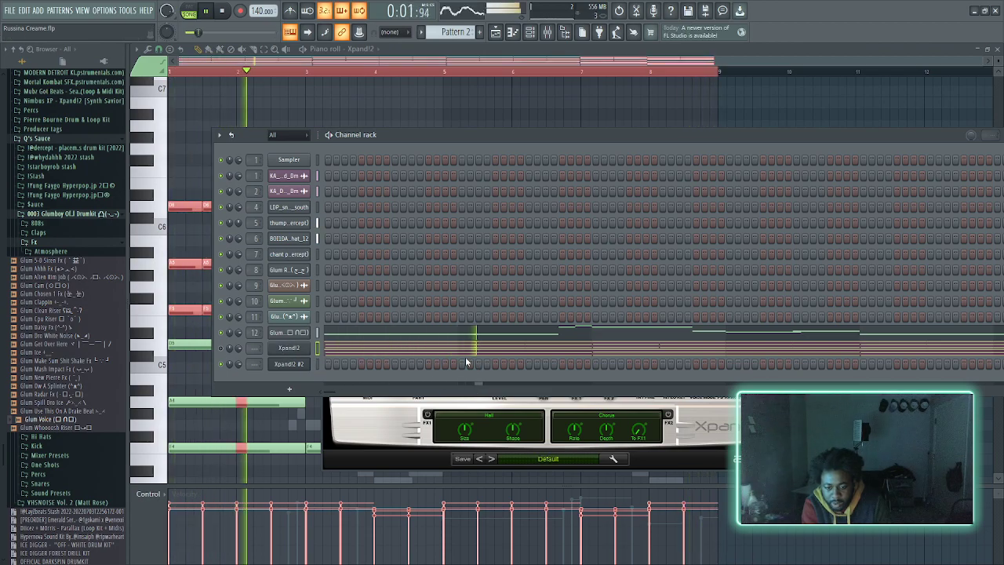
# - Copy the full progression into the Xpand!2 #2 piano roll and delete the lower sustained chords there
pyautogui.press('F7')
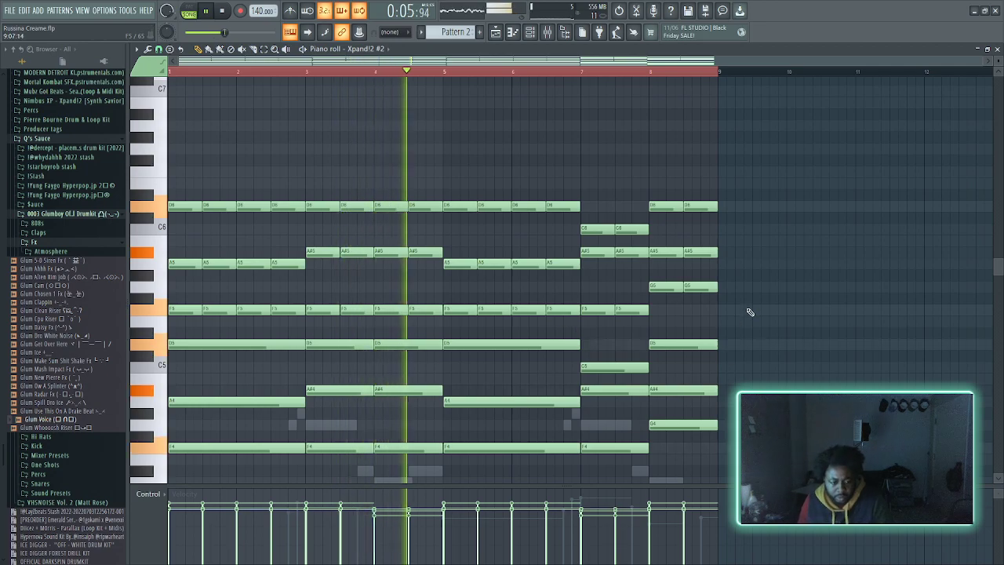
pyautogui.moveTo(744, 316); pyautogui.dragTo(181, 471)
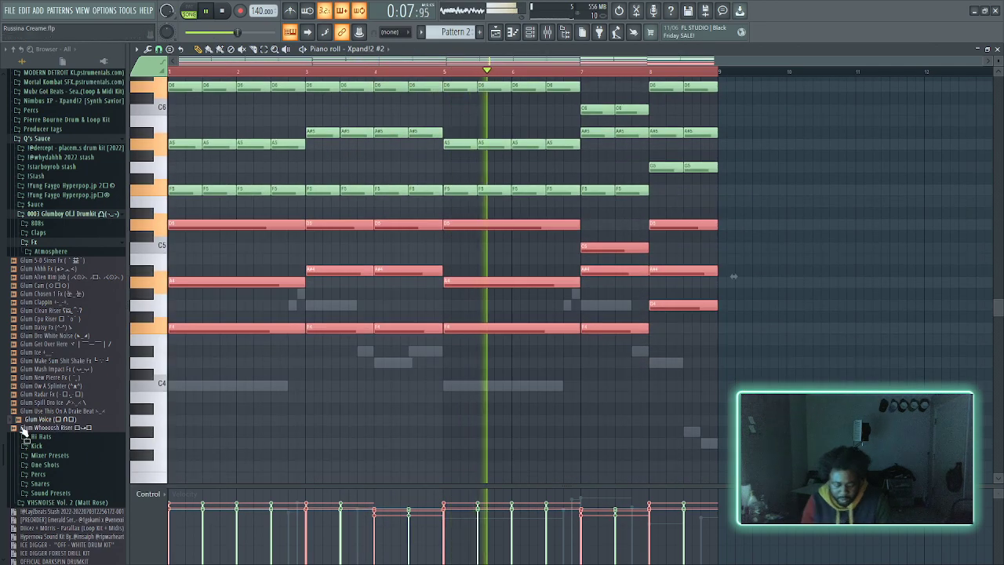
pyautogui.press('Delete')
# - Transpose all remaining half-bar chords in Xpand!2 #2 up one octave
pyautogui.scroll(3, 360, 267)
pyautogui.moveTo(750, 313); pyautogui.dragTo(168, 182)
pyautogui.hotkey('ctrl', 'Up')
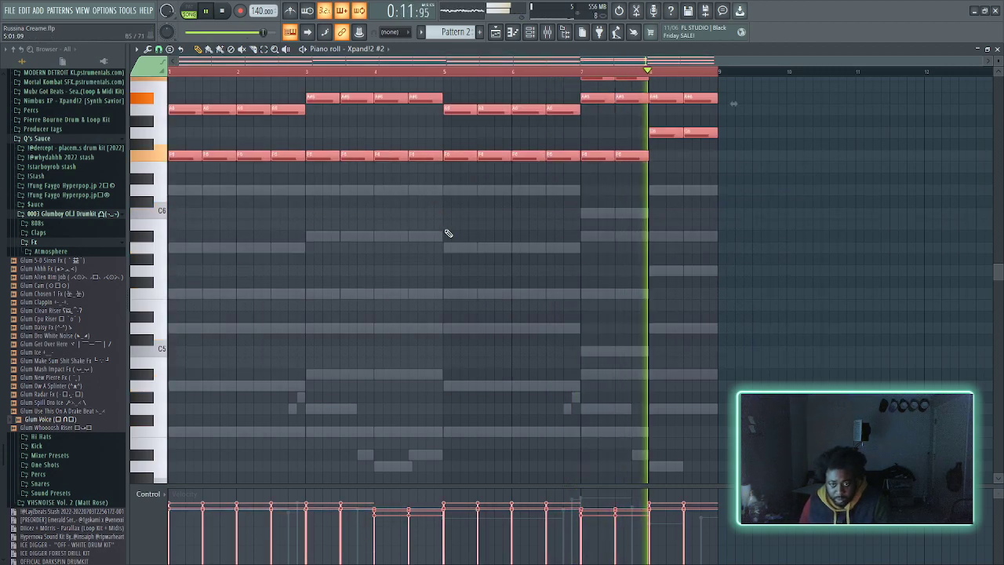
pyautogui.scroll(3, 444, 235)
pyautogui.scroll(-1, 444, 235)
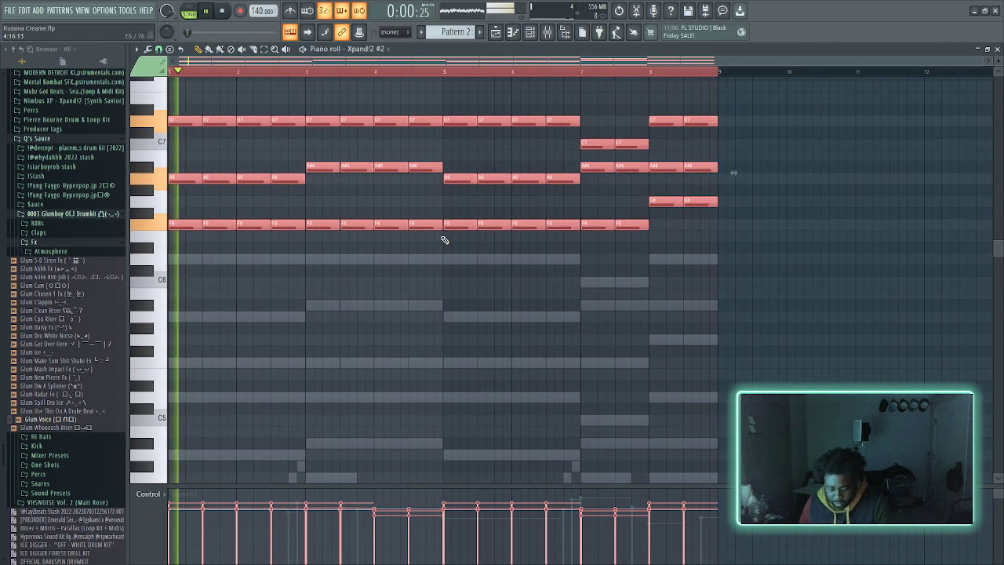
# - Transpose the half-bar chords in Xpand!2 #2 down one octave and arpeggiate them into short single notes across all eight bars
pyautogui.hotkey('ctrl', 'Down')
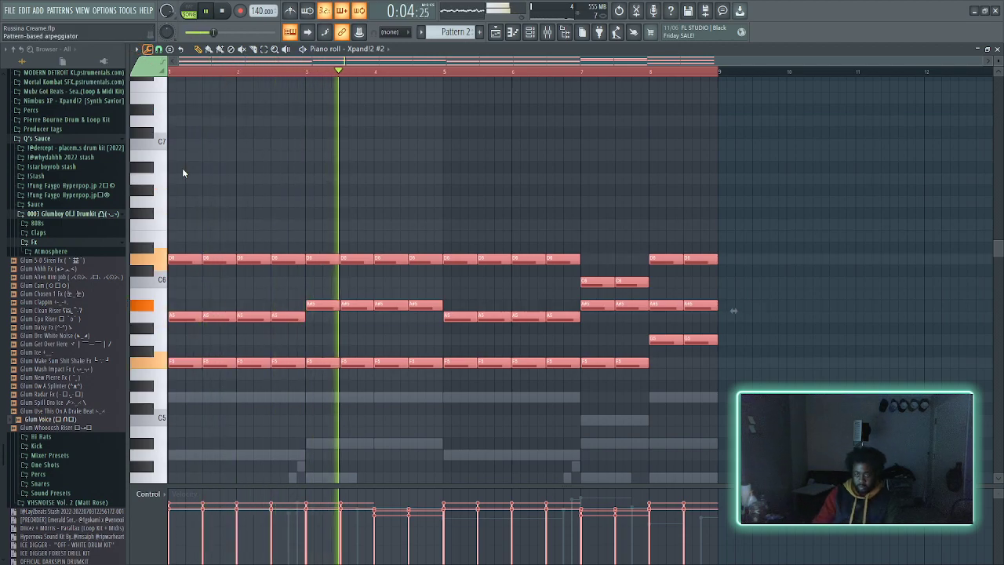
pyautogui.hotkey('ctrl', 'u')
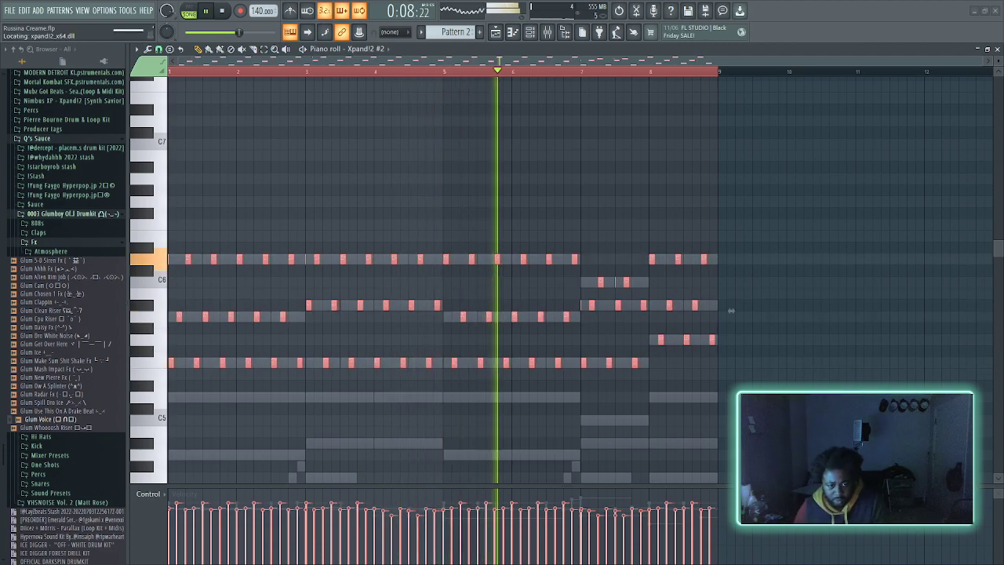
pyautogui.hotkey('ctrl', 'u')
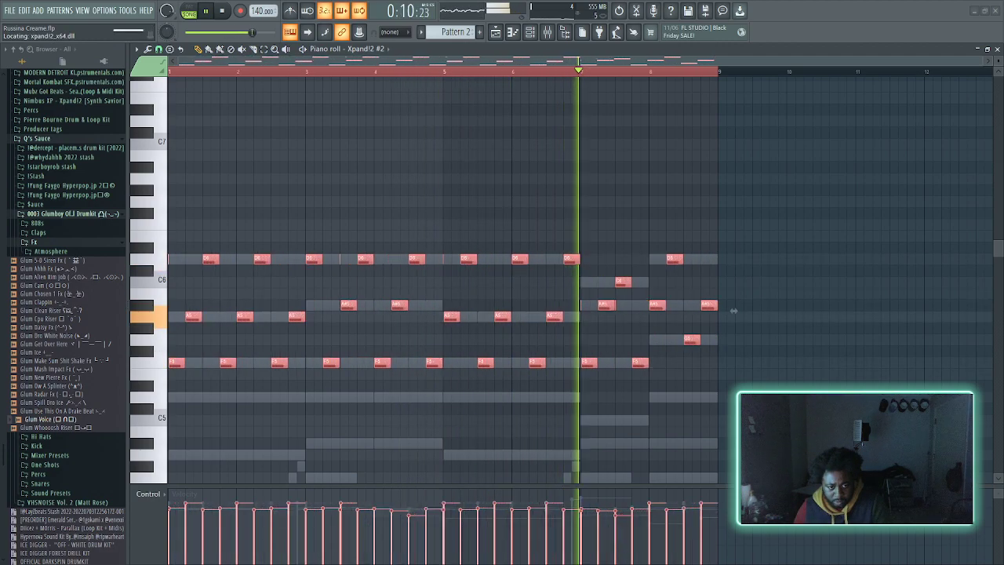
pyautogui.hotkey('ctrl', 'u')
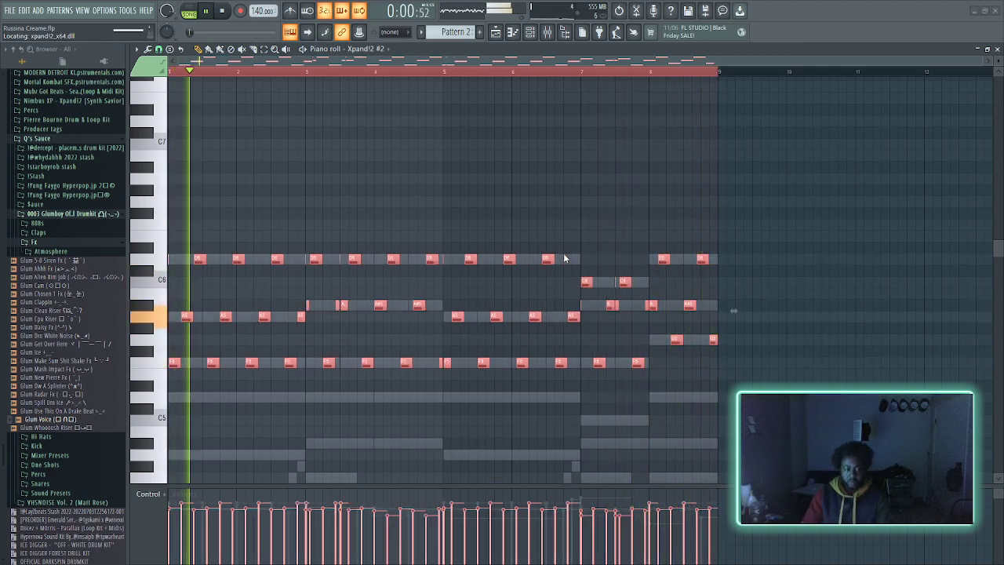
pyautogui.hotkey('ctrl', 'u')
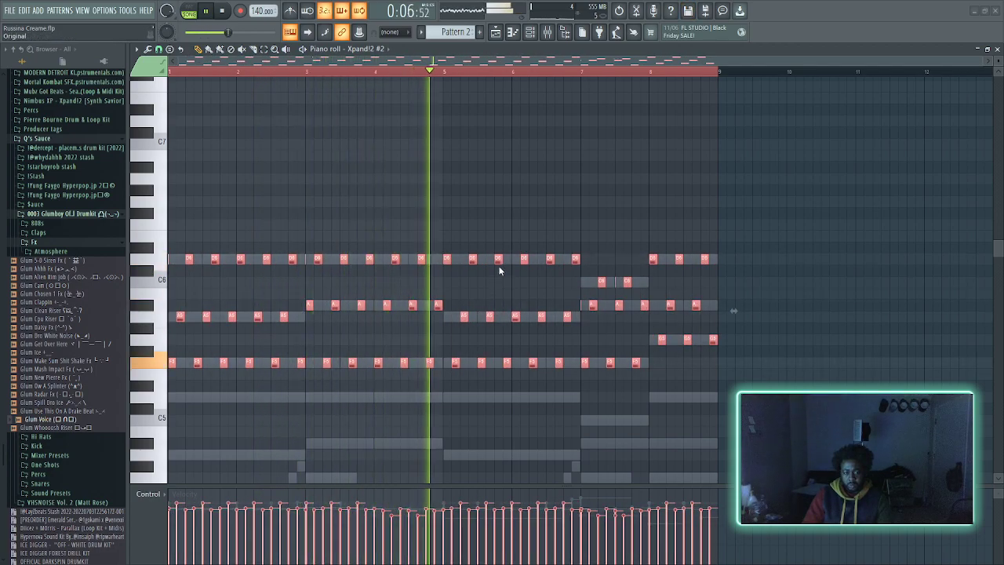
pyautogui.hotkey('ctrl', 'u')
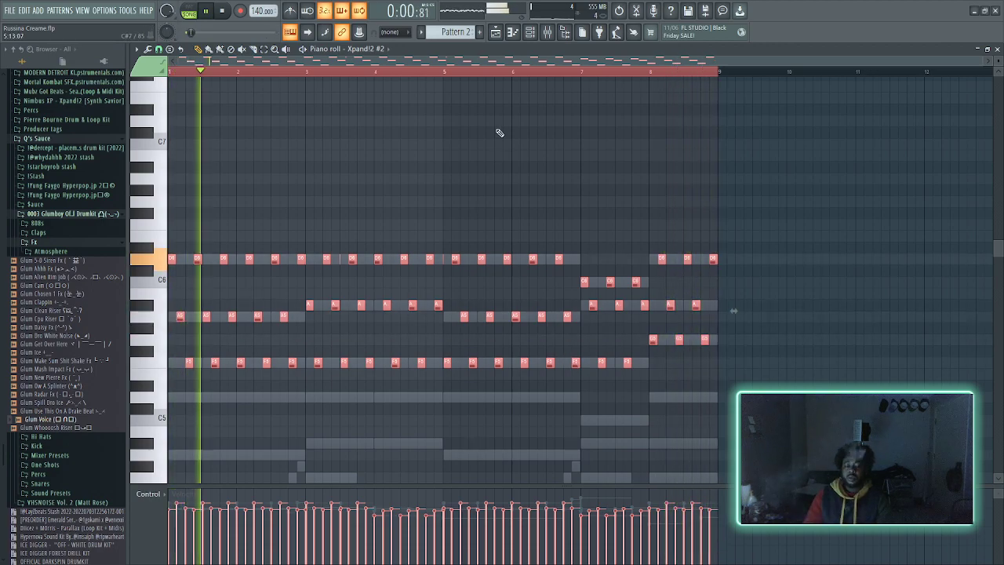
# - Add a Serum channel playing PL Beepy ting at a lower channel volume and paste the arpeggio notes into it
pyautogui.press('F6')
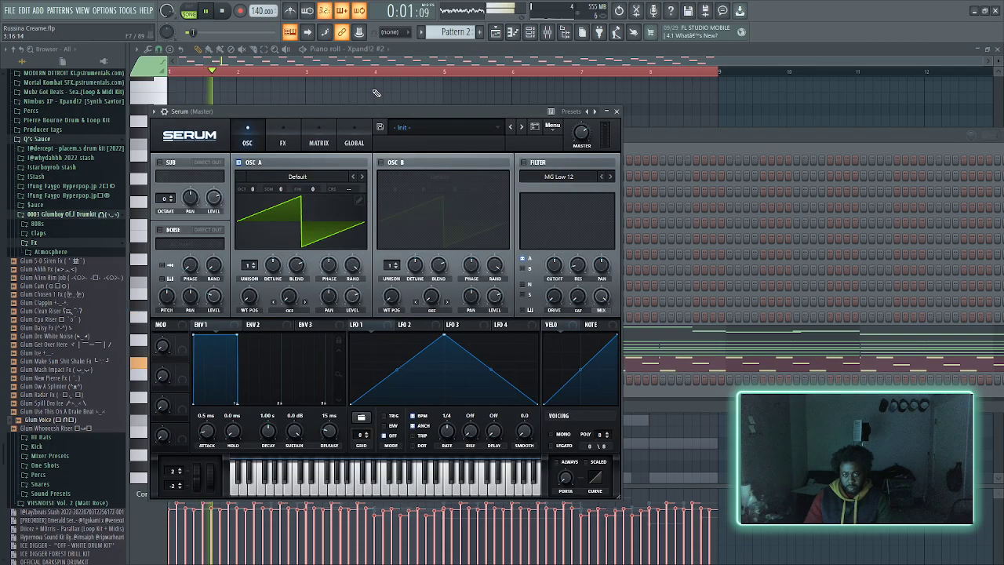
pyautogui.moveTo(370, 112); pyautogui.dragTo(734, 73)
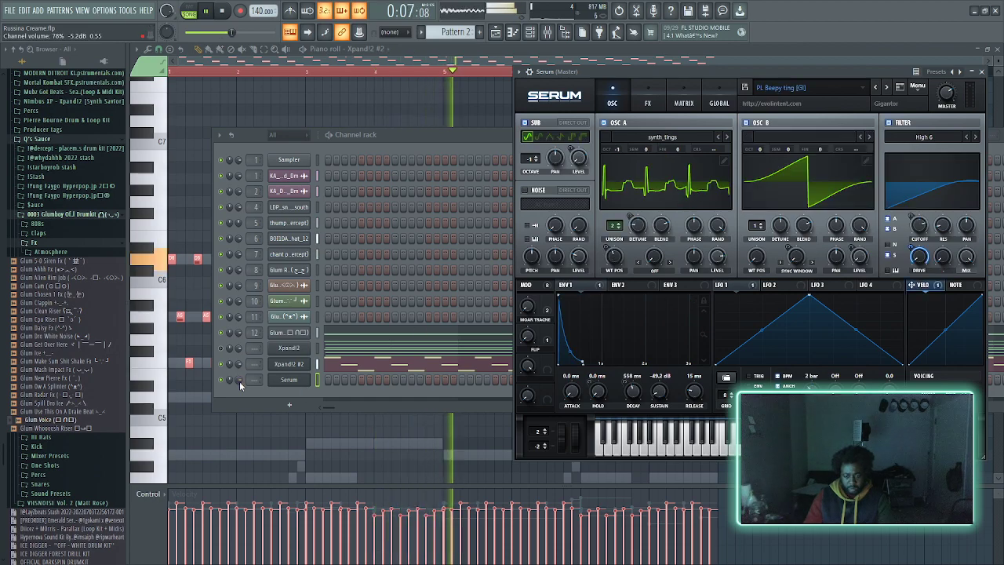
pyautogui.moveTo(240, 381); pyautogui.dragTo(239, 388)
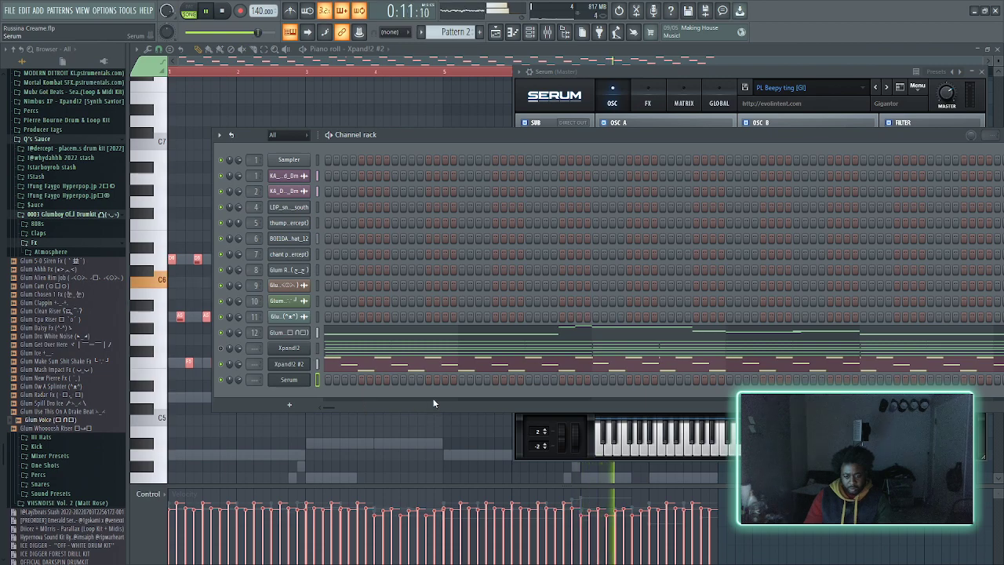
pyautogui.hotkey('ctrl', 'v')
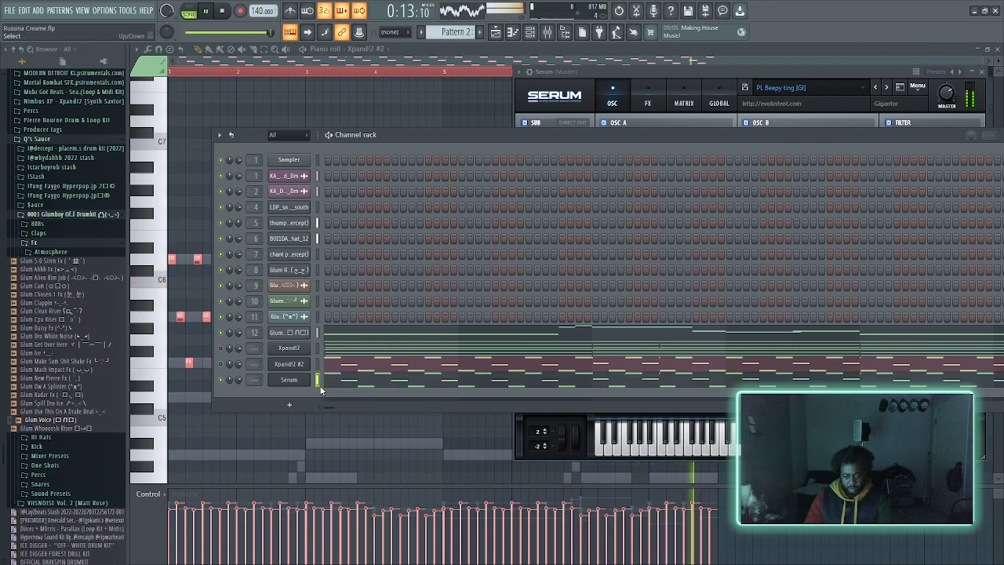
# - Audition Serum's pluck presets against the playing arpeggio, from PL Big Bells through PL Pads Pluck
pyautogui.click(287, 381)
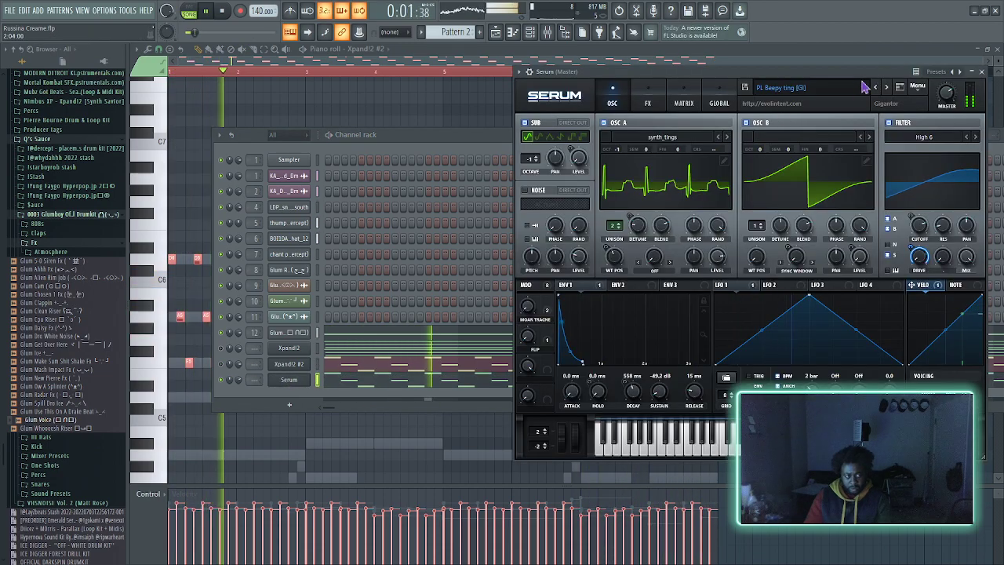
pyautogui.click(886, 88)
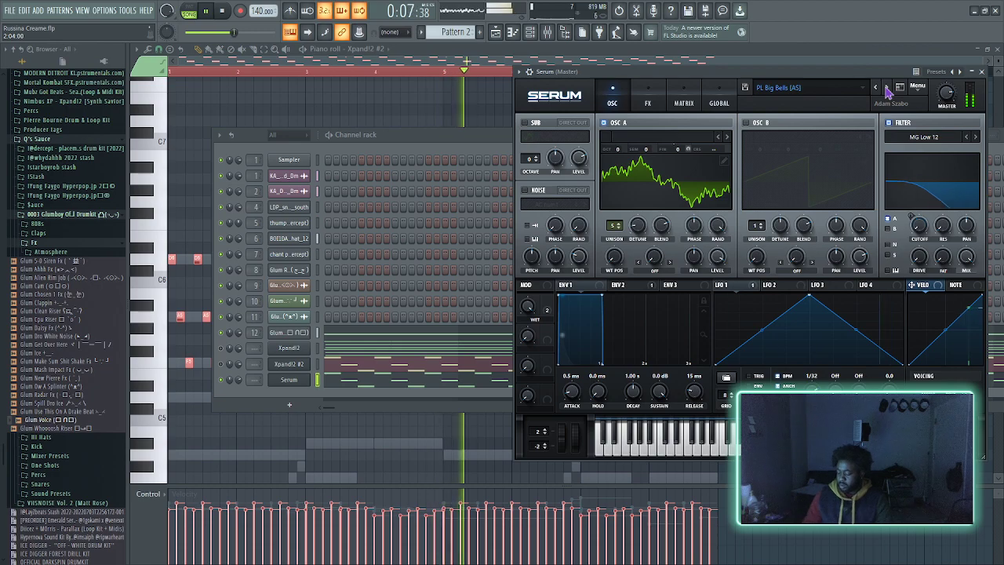
pyautogui.click(886, 88)
pyautogui.click(887, 88)
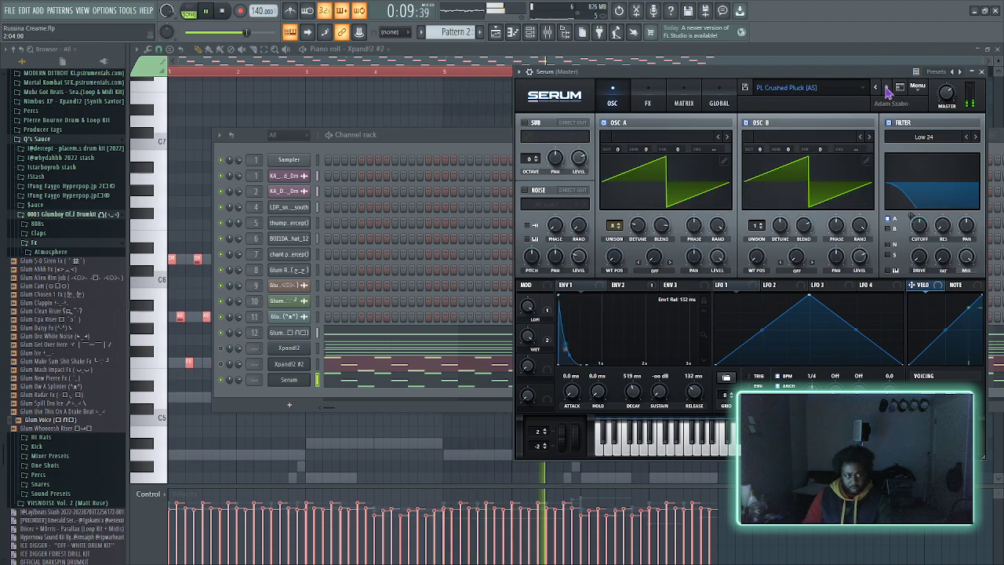
pyautogui.click(887, 88)
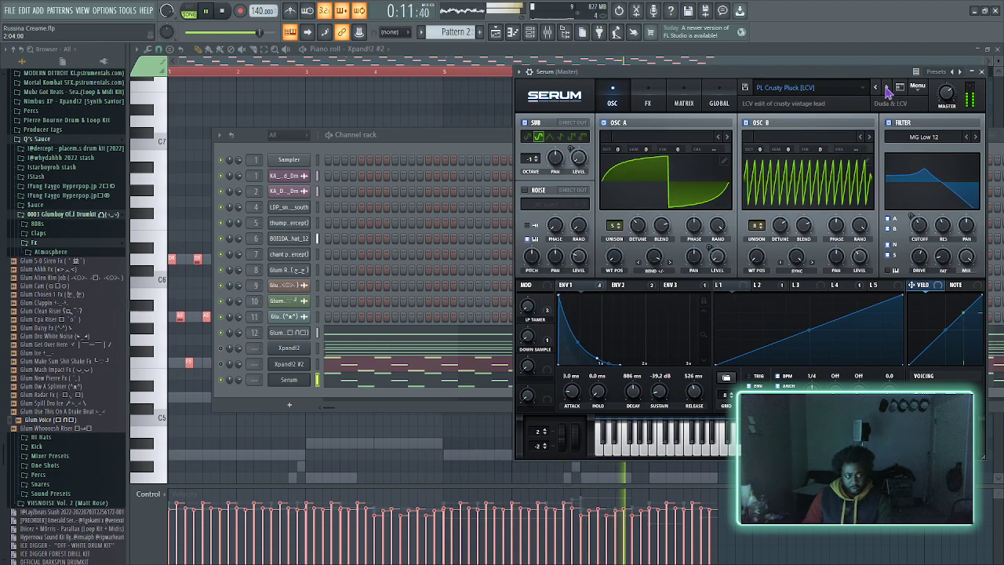
pyautogui.click(886, 88)
pyautogui.click(887, 88)
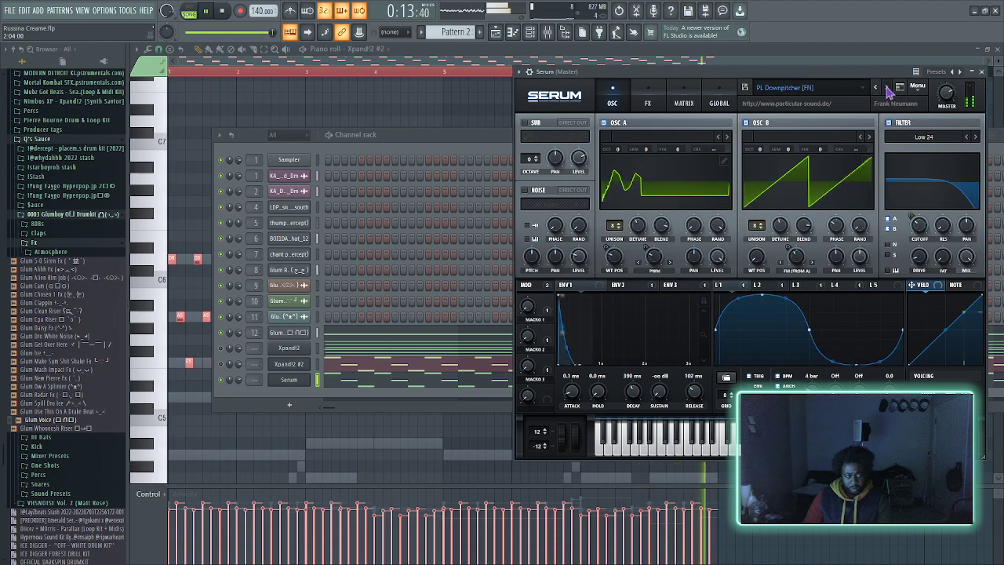
pyautogui.click(886, 88)
pyautogui.click(887, 88)
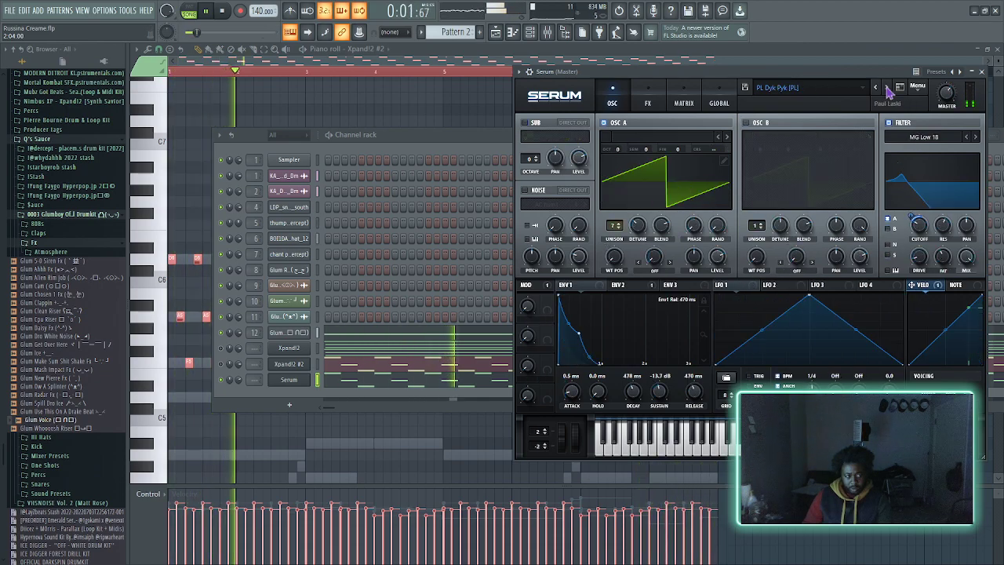
pyautogui.click(886, 88)
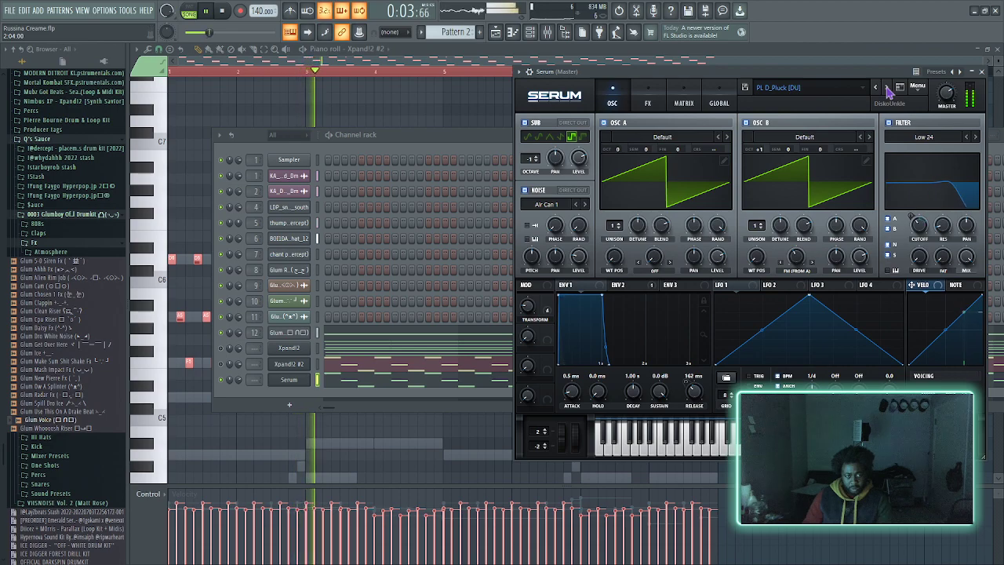
pyautogui.click(886, 88)
pyautogui.click(886, 88)
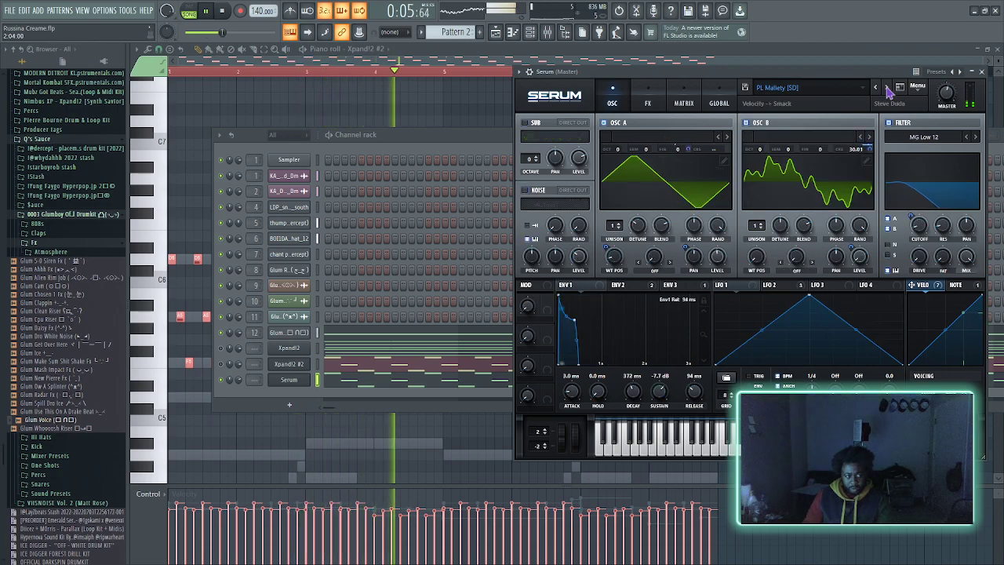
pyautogui.click(887, 88)
pyautogui.click(888, 87)
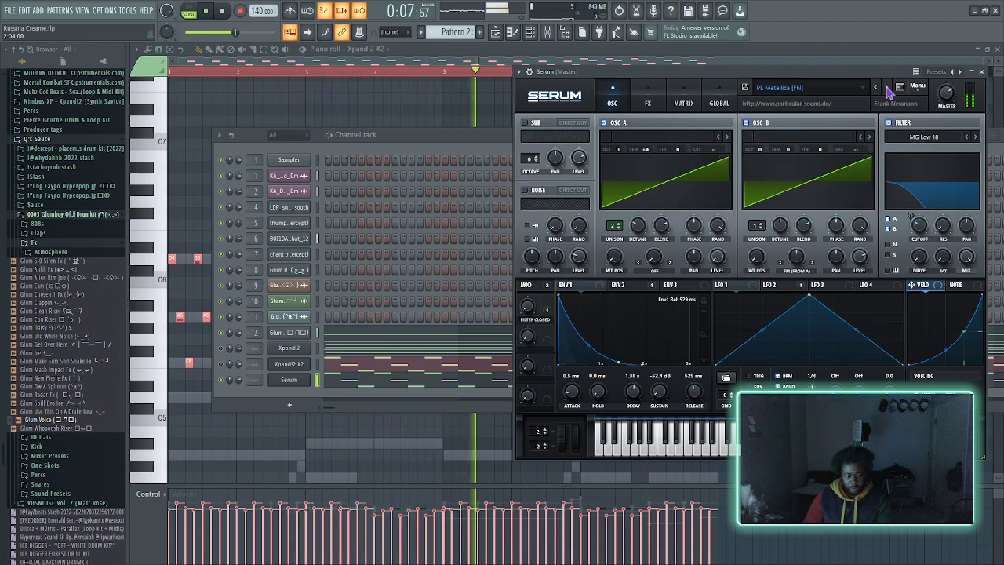
pyautogui.click(887, 88)
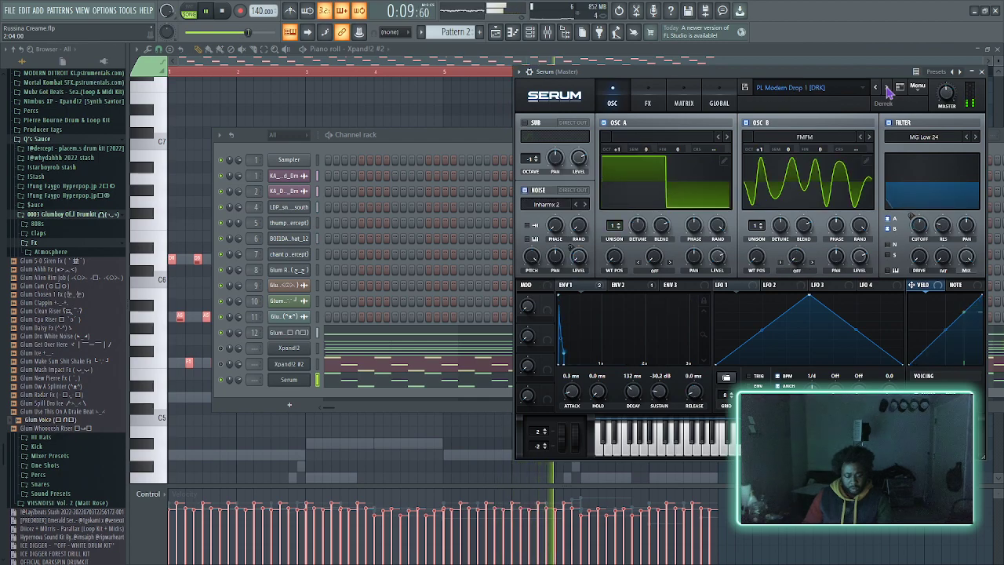
pyautogui.click(887, 88)
pyautogui.click(887, 88)
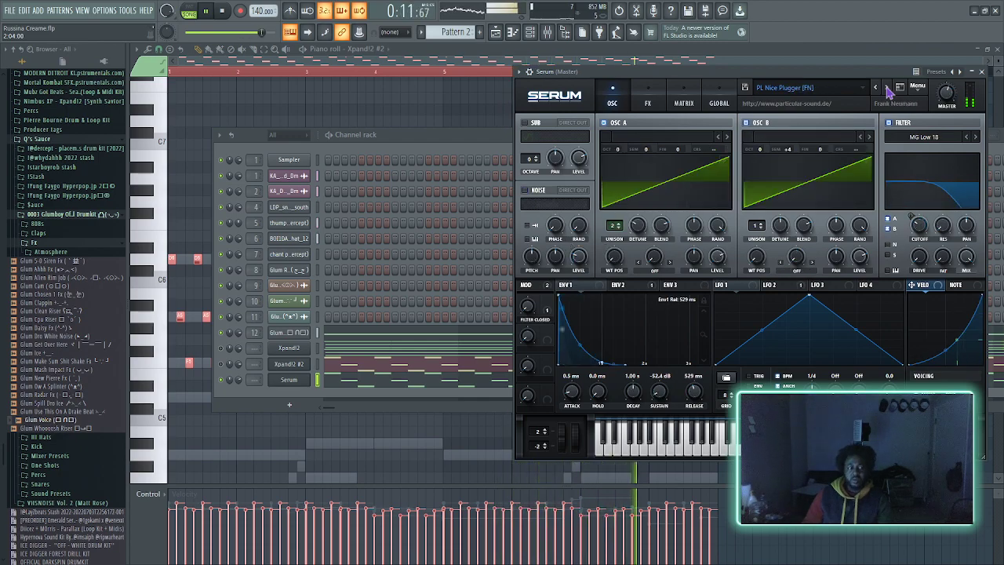
pyautogui.click(888, 88)
pyautogui.click(886, 88)
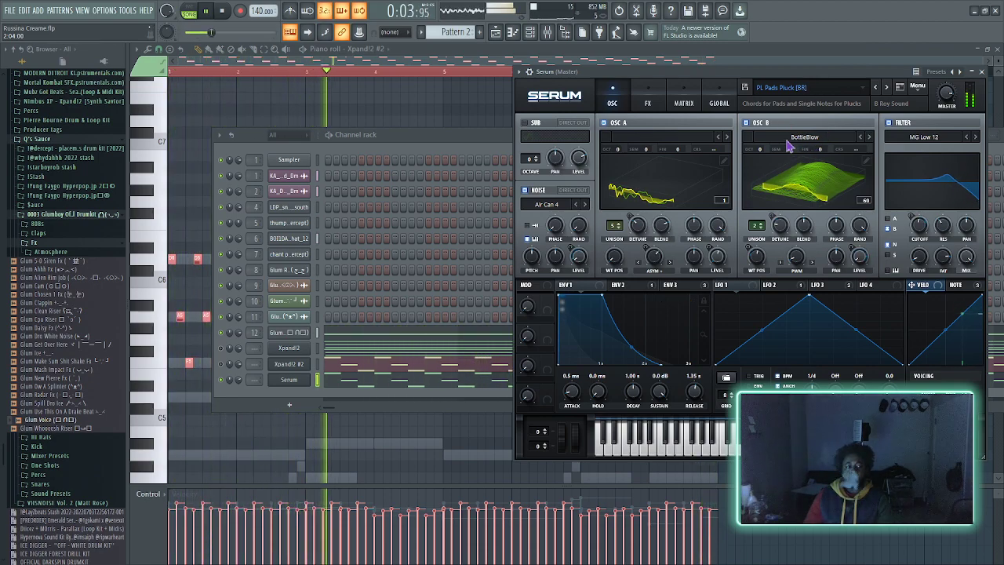
pyautogui.moveTo(789, 146); pyautogui.dragTo(794, 167)
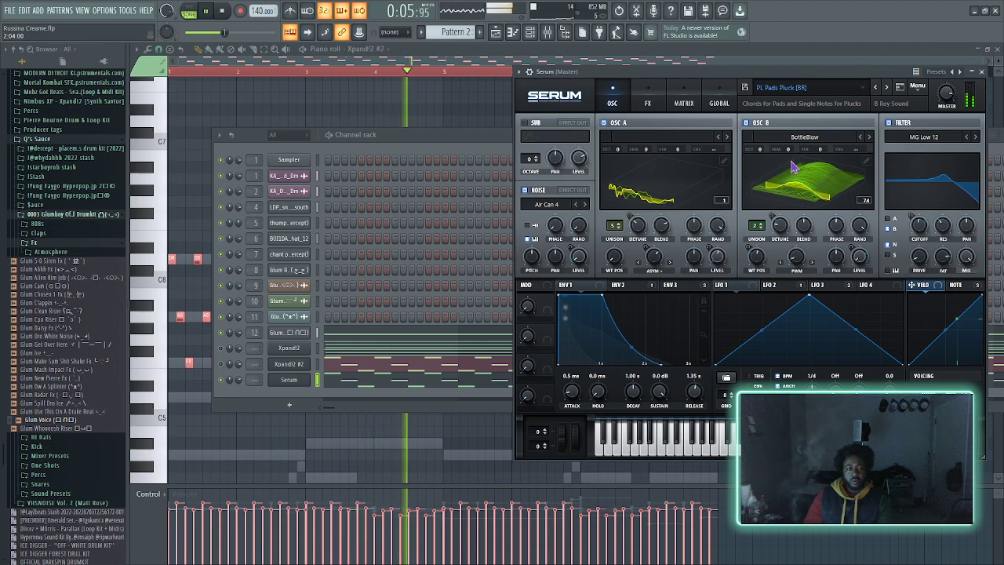
# - Audition Serum's PD presets on the arpeggio, from PD Night Desert MW through PD Raspy Strings
pyautogui.click(876, 87)
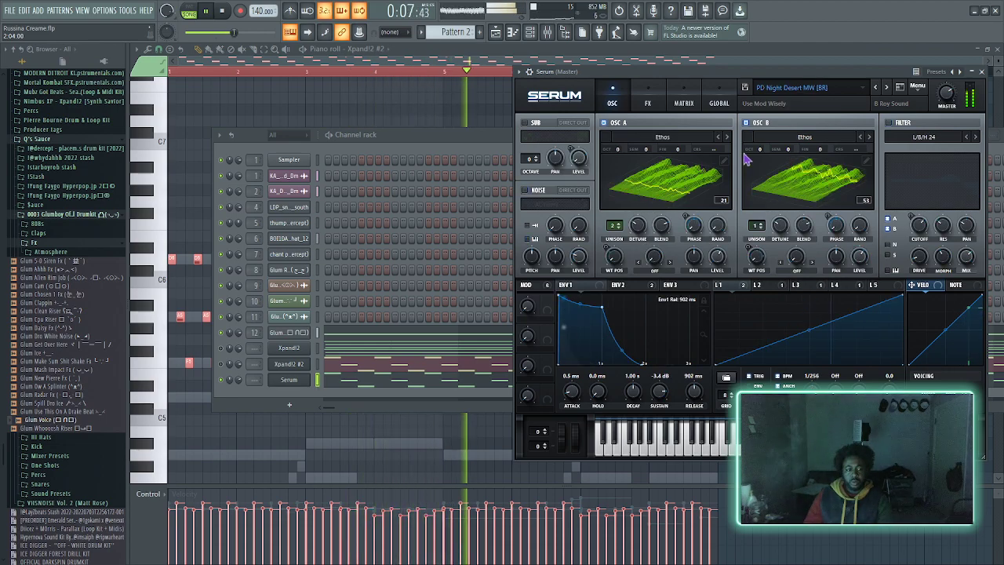
pyautogui.click(887, 87)
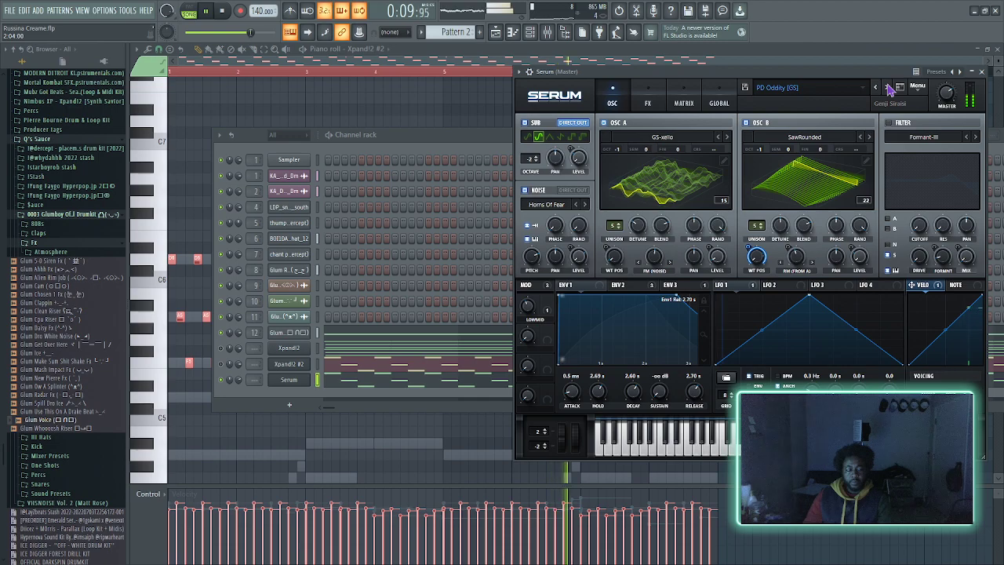
pyautogui.click(888, 87)
pyautogui.click(888, 87)
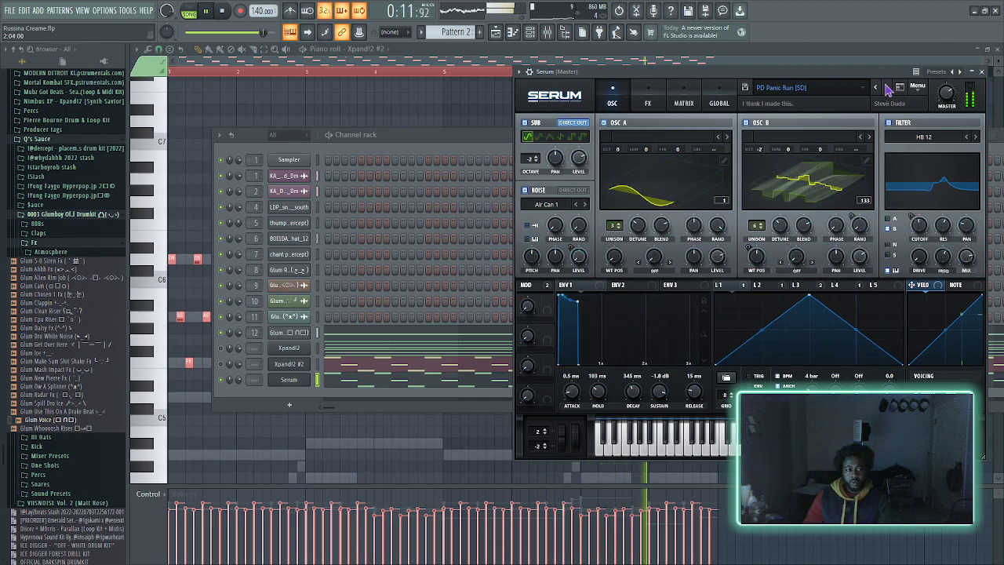
pyautogui.click(889, 88)
pyautogui.click(888, 88)
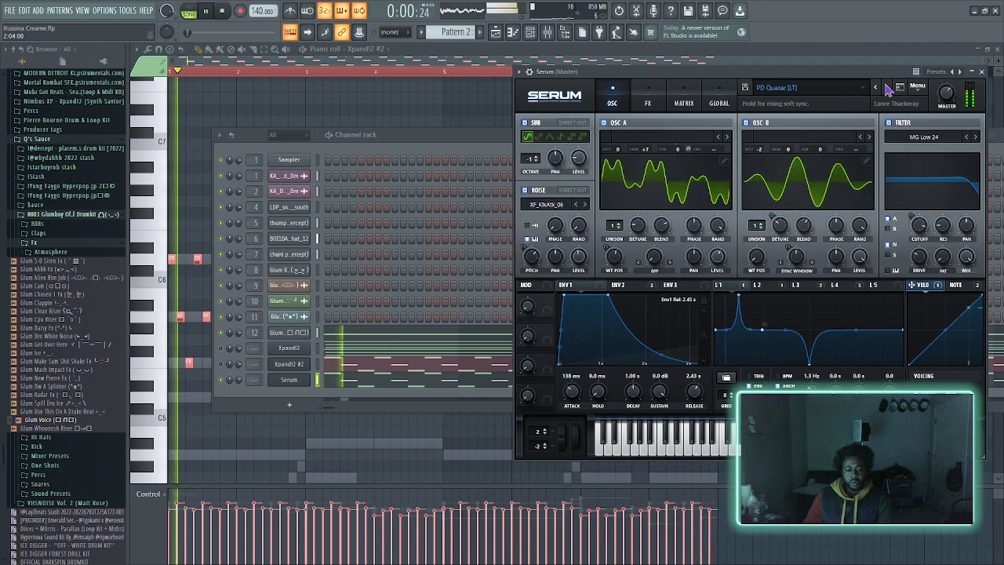
pyautogui.click(888, 88)
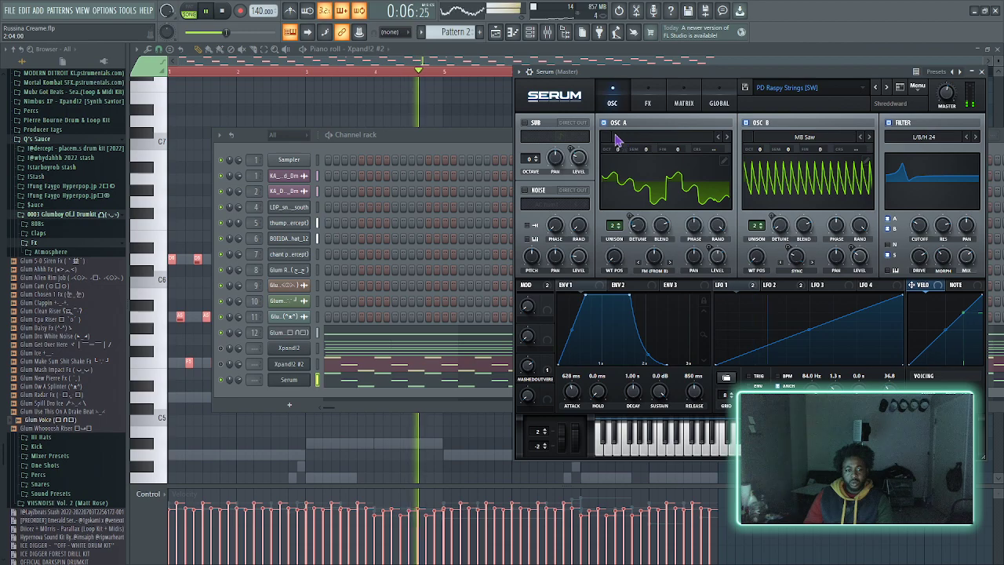
# - Browse Serum's lead presets from LD Analogesque onward and load LD BottleBlower for the arpeggio
pyautogui.click(886, 88)
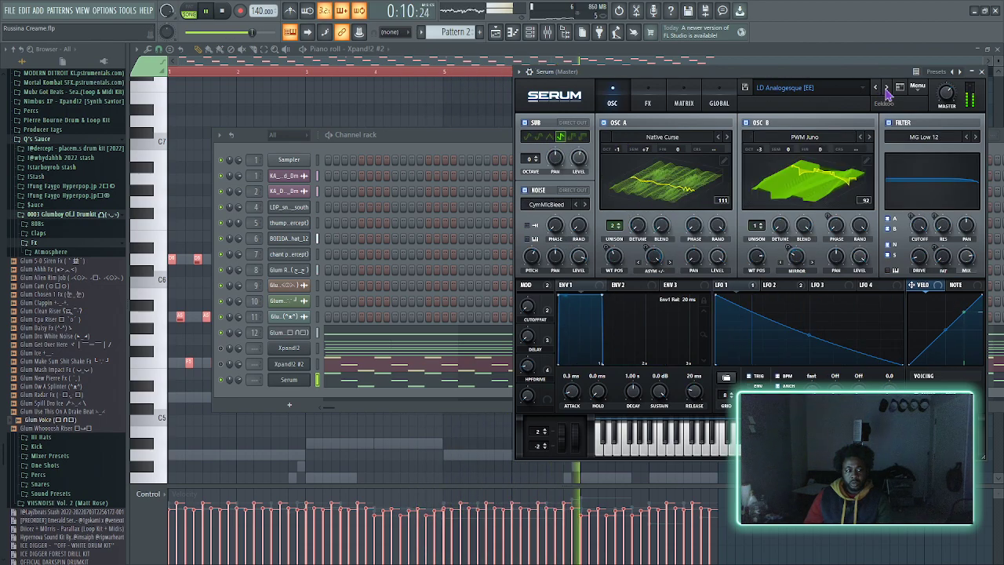
pyautogui.click(886, 88)
pyautogui.click(885, 88)
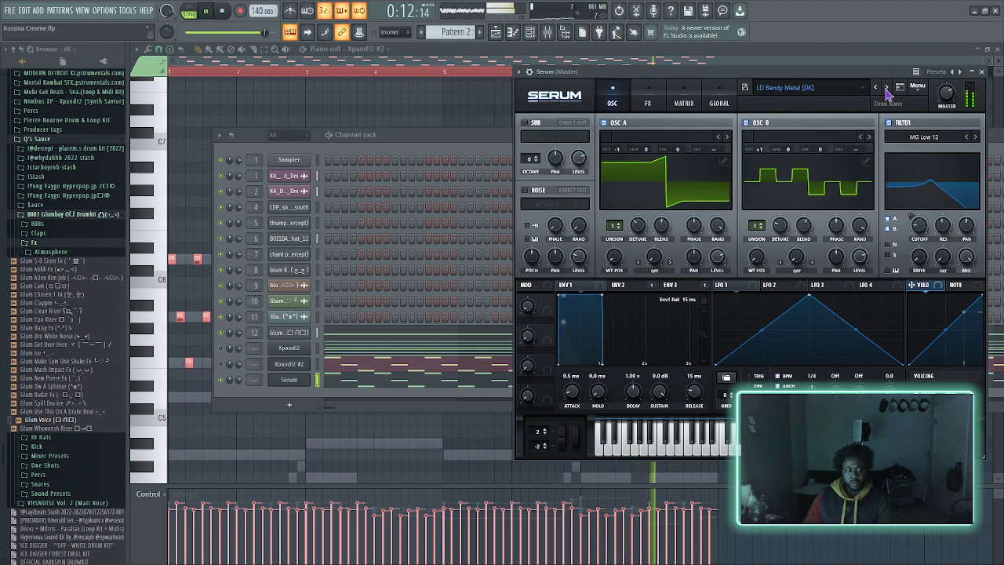
pyautogui.click(886, 88)
pyautogui.click(885, 88)
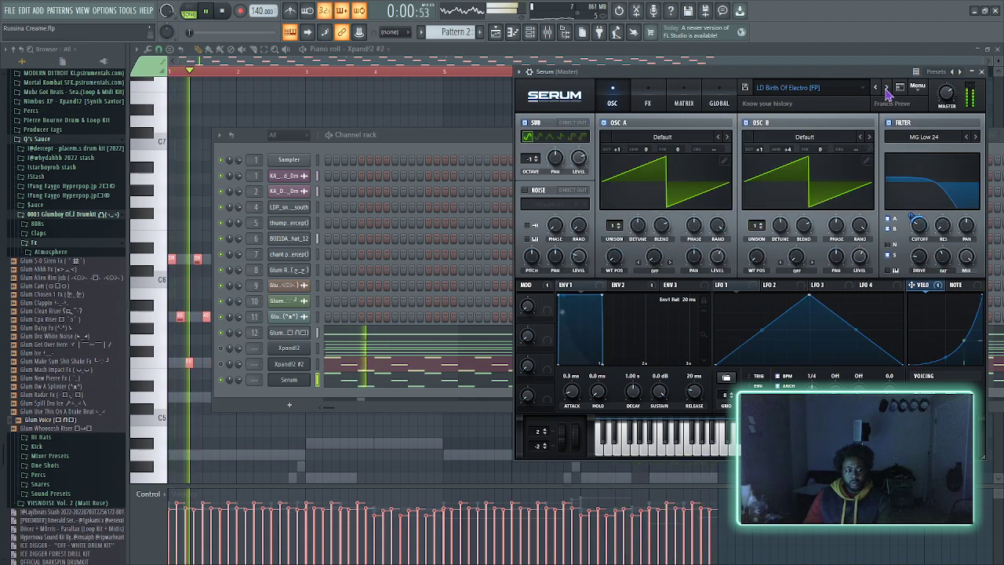
pyautogui.click(886, 88)
pyautogui.click(886, 88)
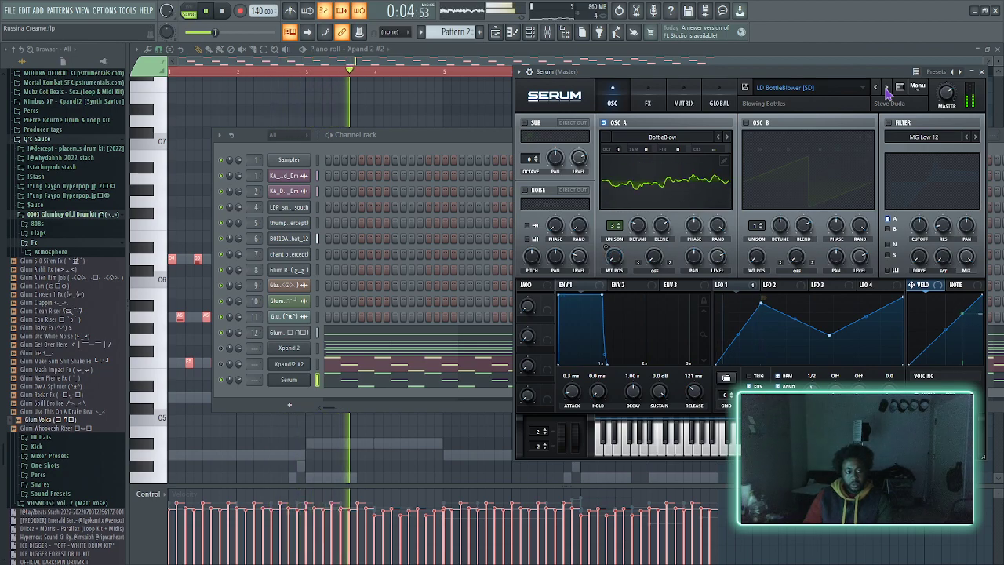
# - Add a FLEX channel below Serum and paste the arpeggio notes into it
pyautogui.click(294, 405)
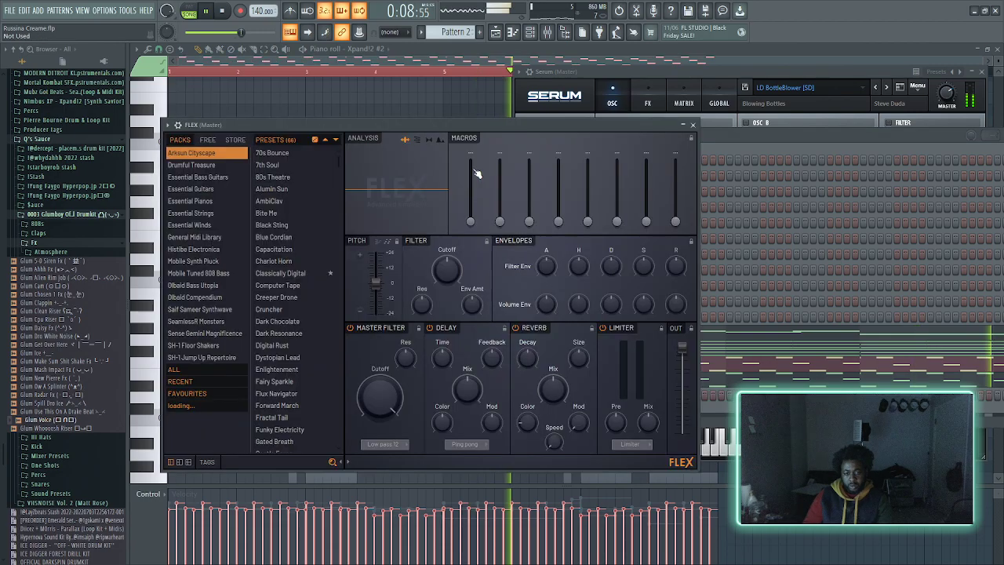
pyautogui.moveTo(508, 120); pyautogui.dragTo(685, 96)
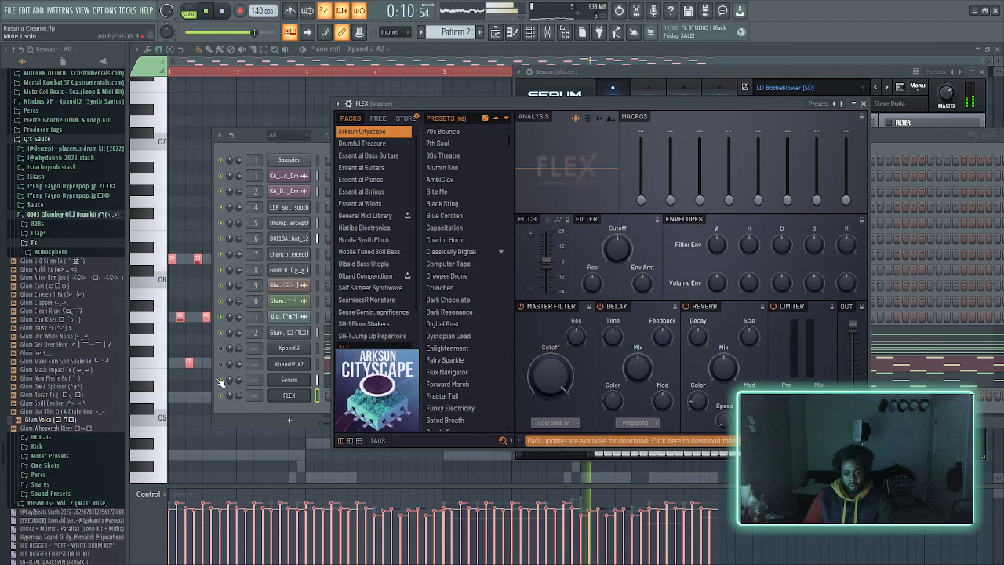
pyautogui.click(311, 386)
pyautogui.click(317, 380)
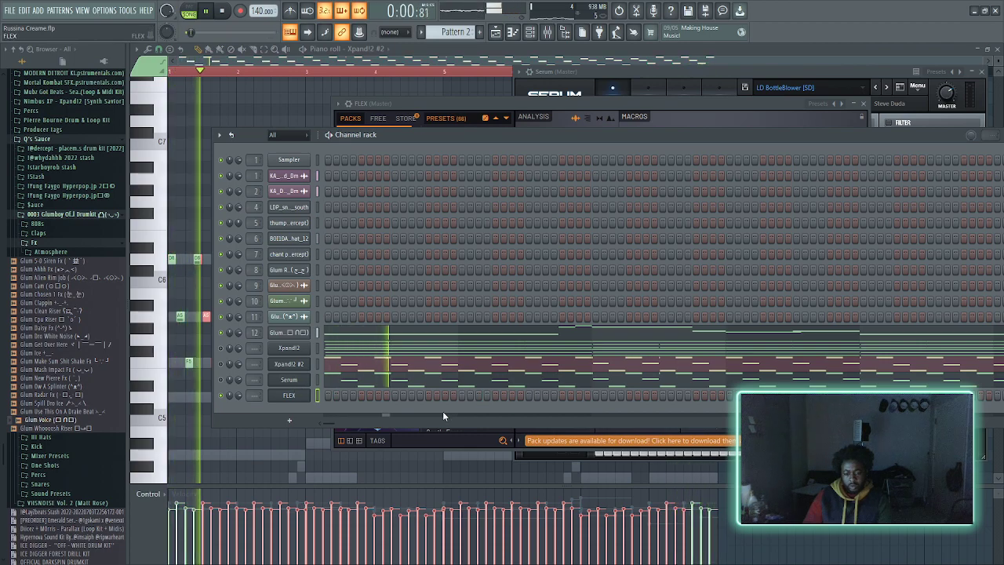
pyautogui.click(303, 396)
pyautogui.click(303, 397)
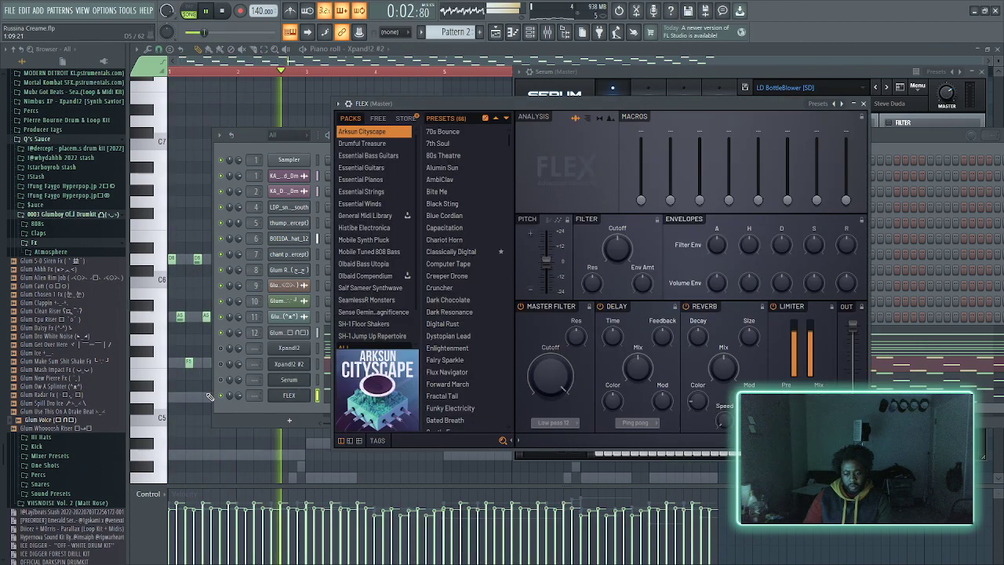
pyautogui.click(229, 396)
pyautogui.click(294, 396)
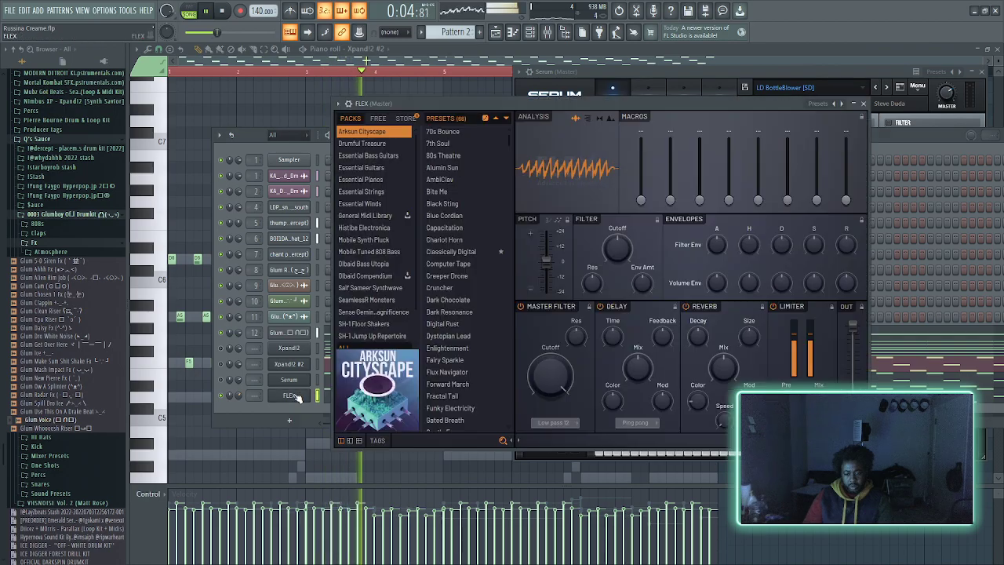
# - Audition FLEX's Essential Winds clarinet presets and Bassoon Sustain lite on the playing arpeggio
pyautogui.click(398, 214)
pyautogui.click(369, 203)
pyautogui.click(452, 191)
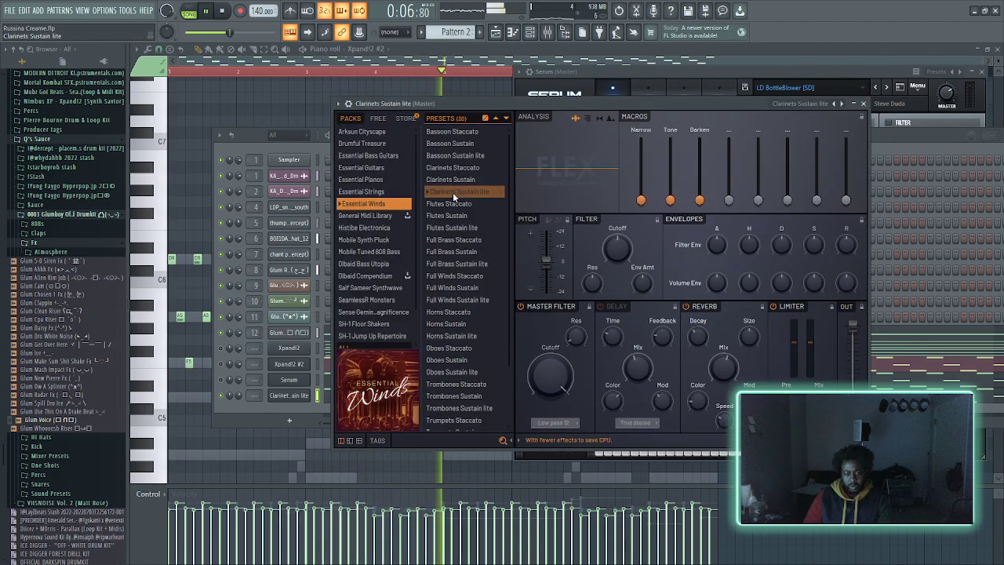
pyautogui.click(471, 180)
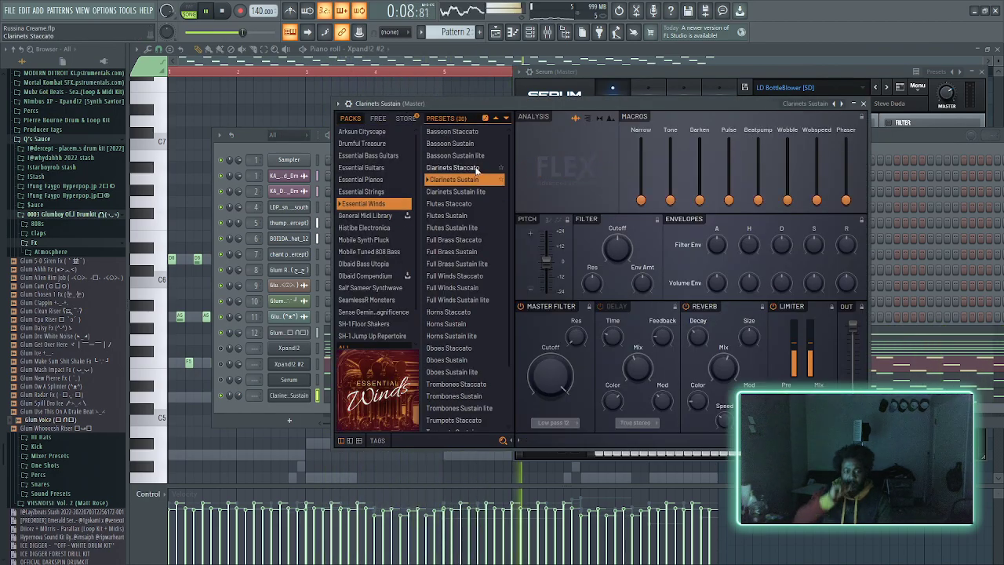
pyautogui.click(479, 167)
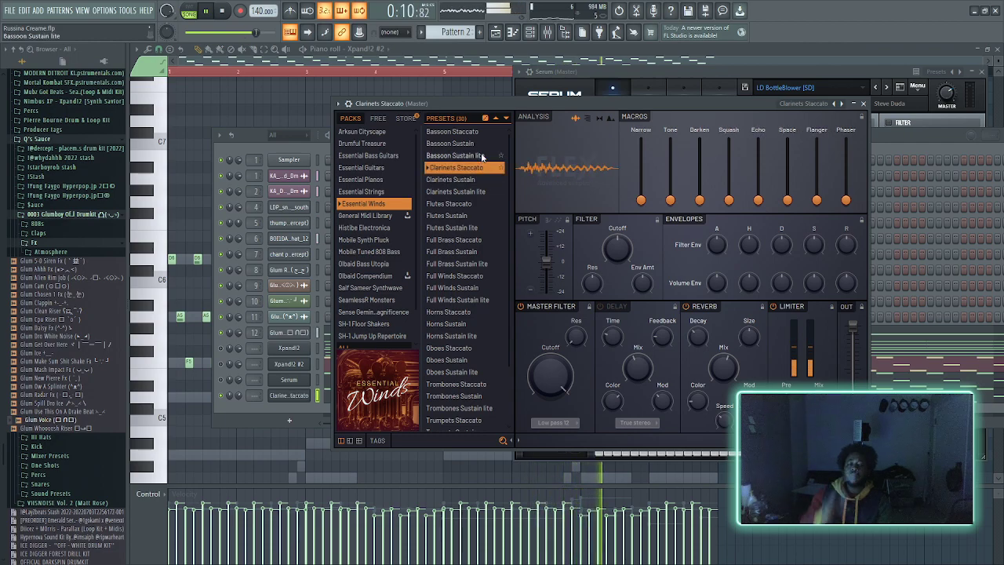
pyautogui.click(483, 156)
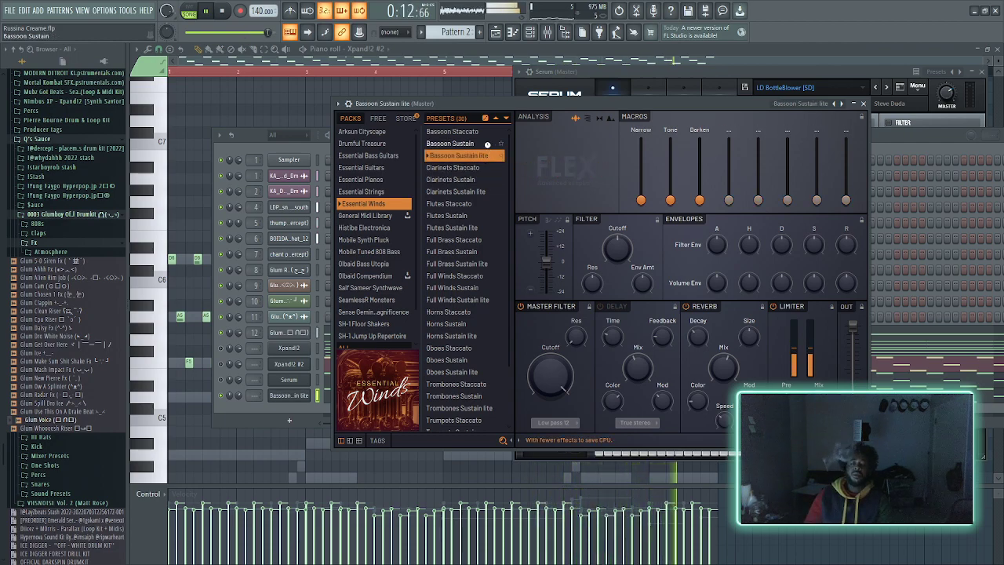
# - Compare Clarinets Sustain lite with the Flutes Staccato, Flutes Sustain and Flutes Sustain lite presets on the arpeggio
pyautogui.click(476, 194)
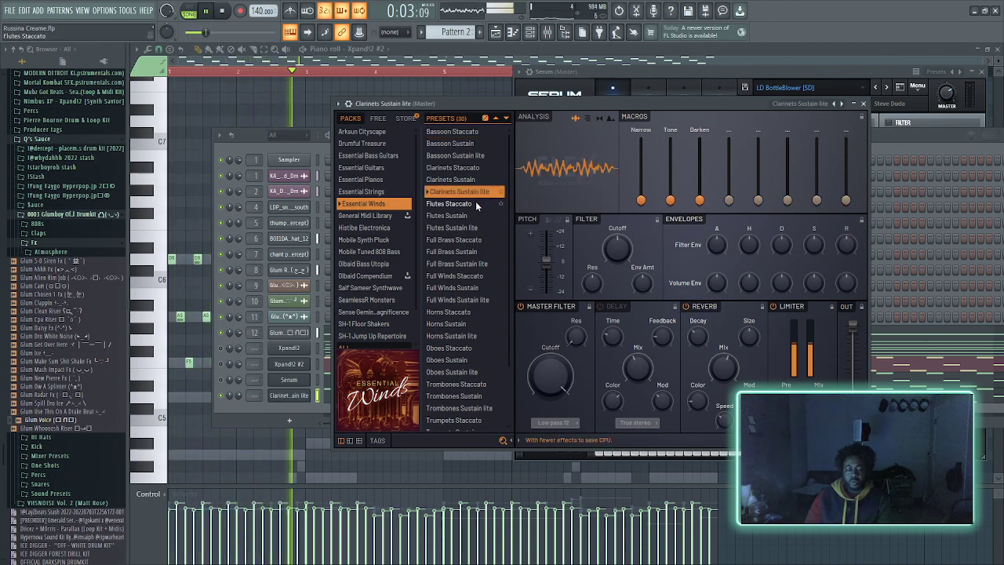
pyautogui.click(475, 202)
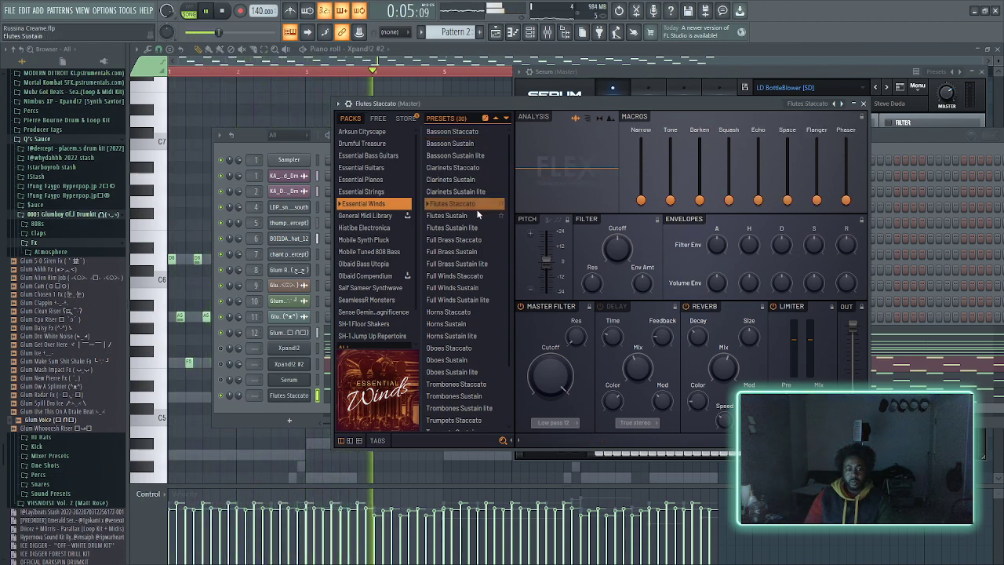
pyautogui.click(467, 217)
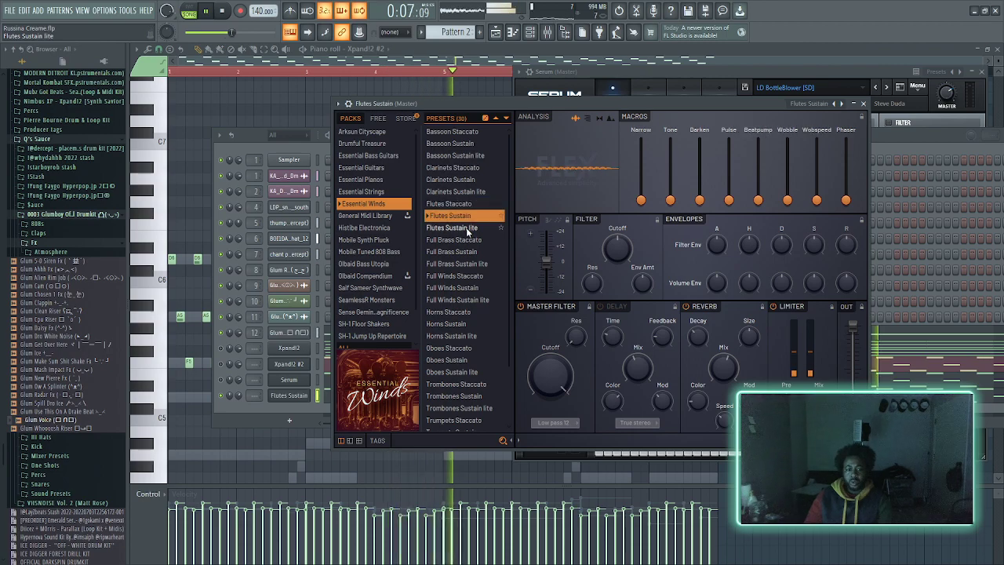
pyautogui.click(466, 229)
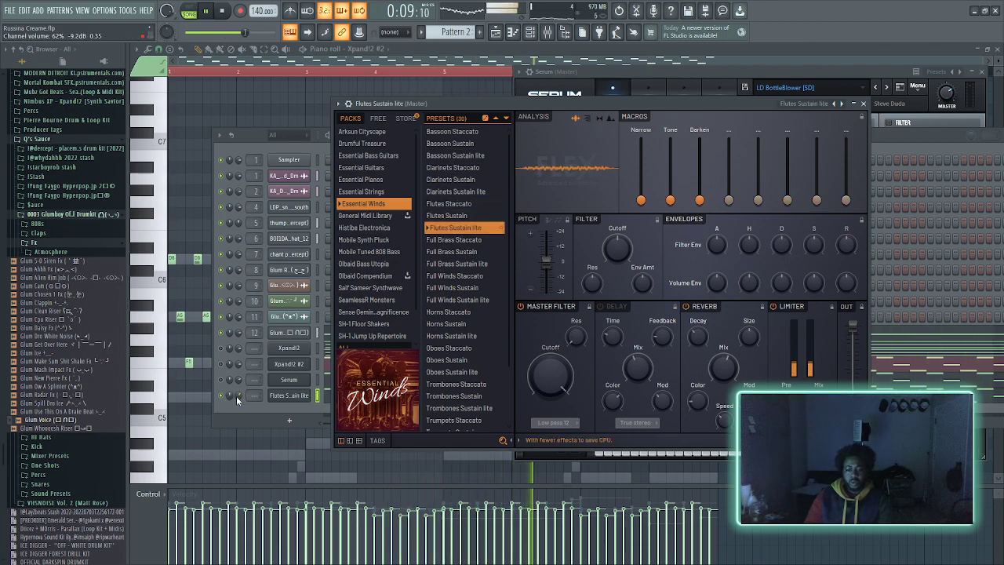
pyautogui.click(295, 399)
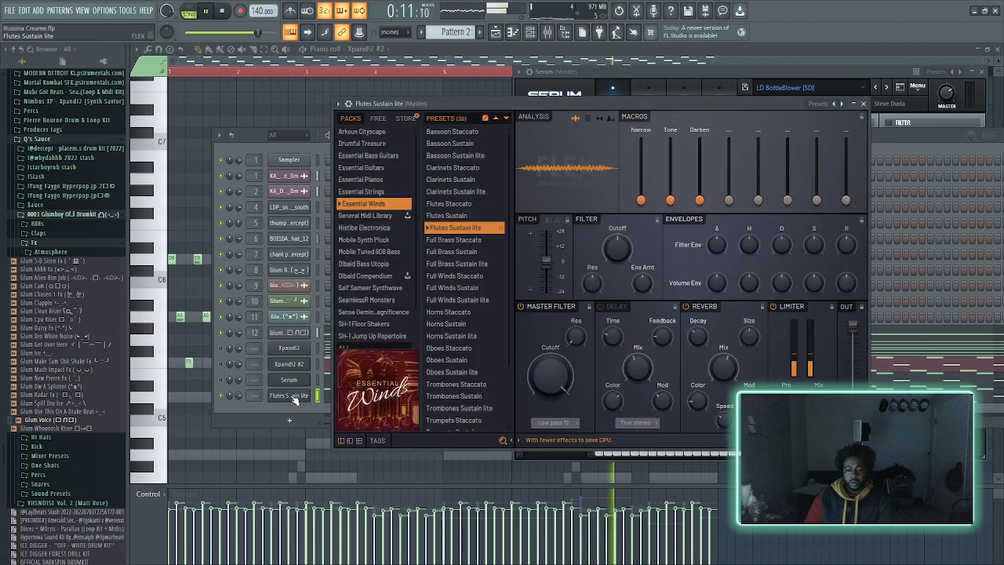
# - Audition the Full Brass Sustain, Full Winds Staccato and Full Winds Sustain presets on the arpeggio
pyautogui.click(453, 252)
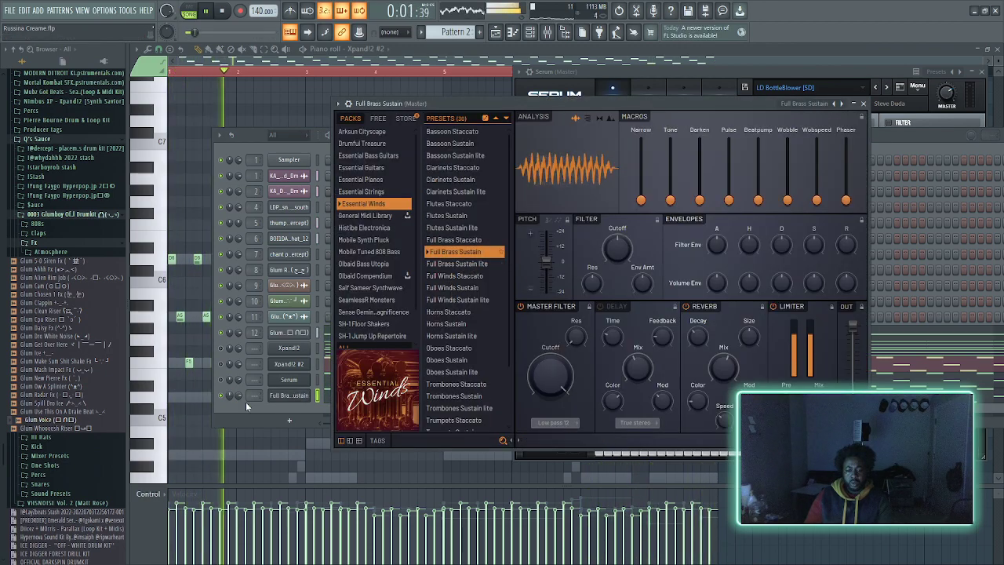
pyautogui.click(289, 395)
pyautogui.click(289, 395)
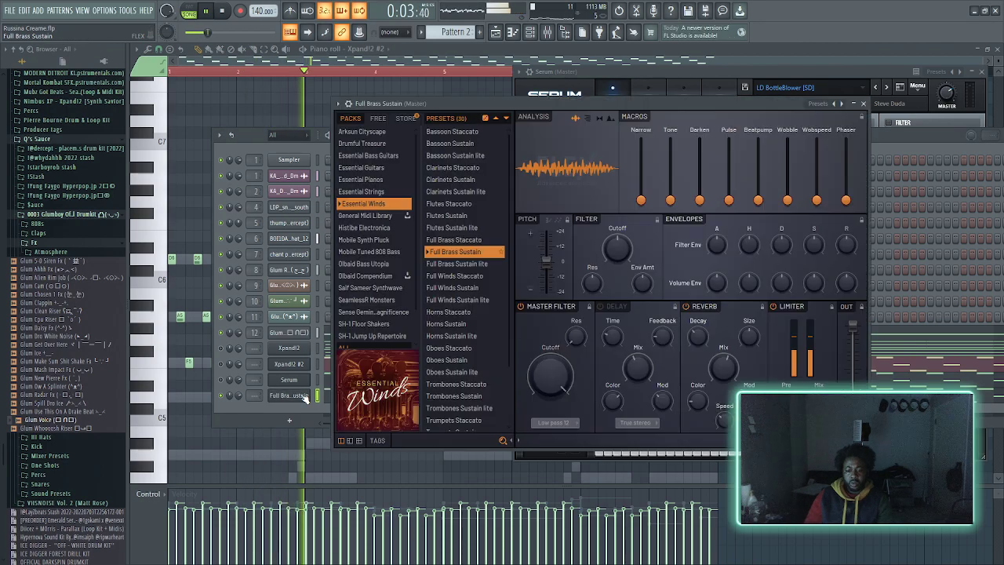
pyautogui.click(459, 275)
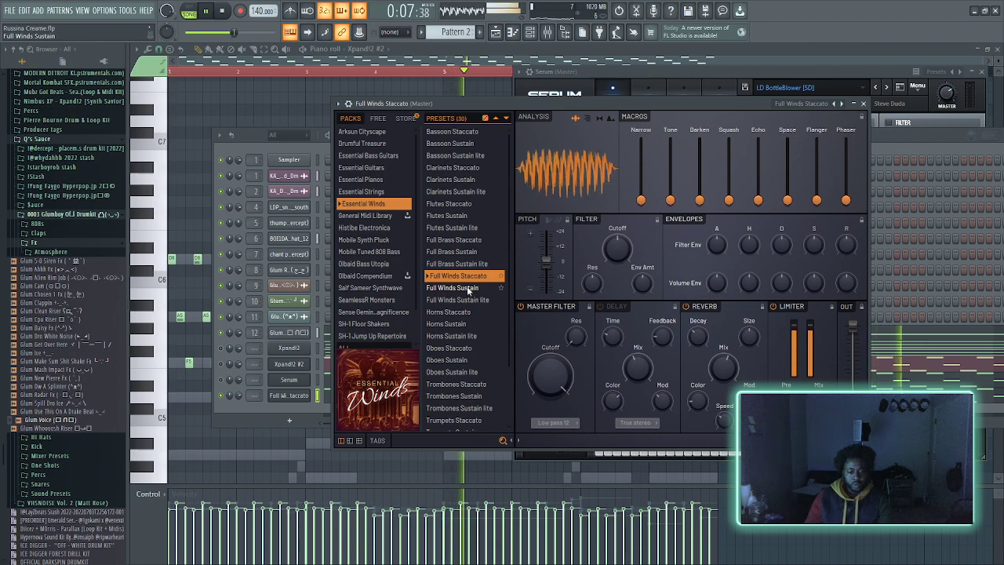
pyautogui.click(462, 290)
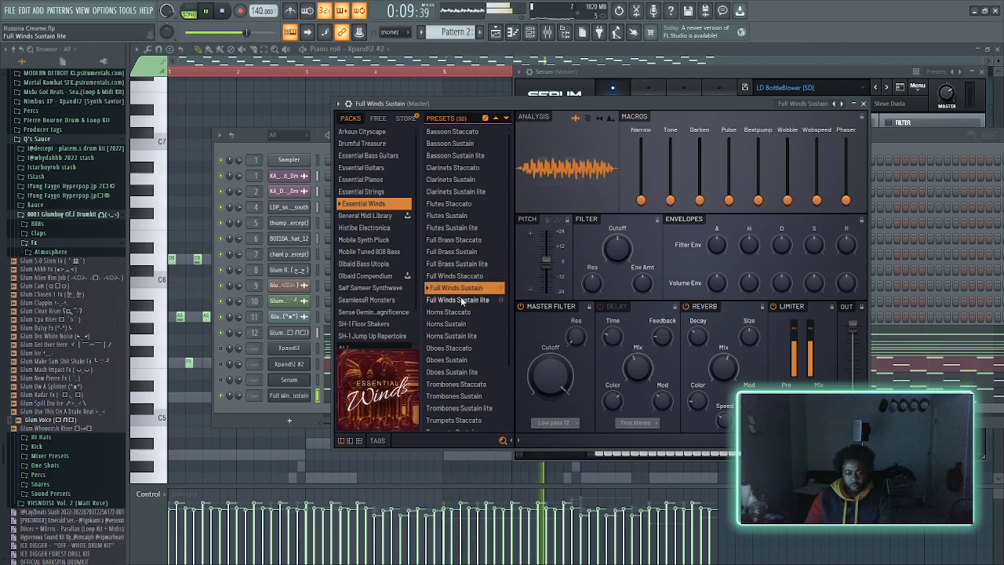
# - Audition the remaining Essential Winds presets, from Full Winds Sustain lite through the horns, oboes, trombones and trumpets to Tubas Sustain
pyautogui.click(461, 301)
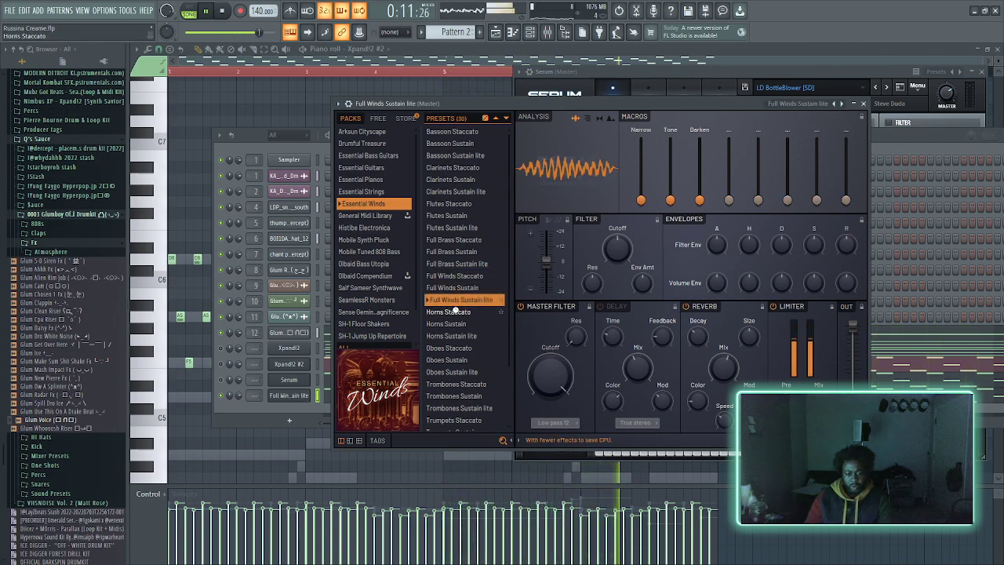
pyautogui.click(459, 313)
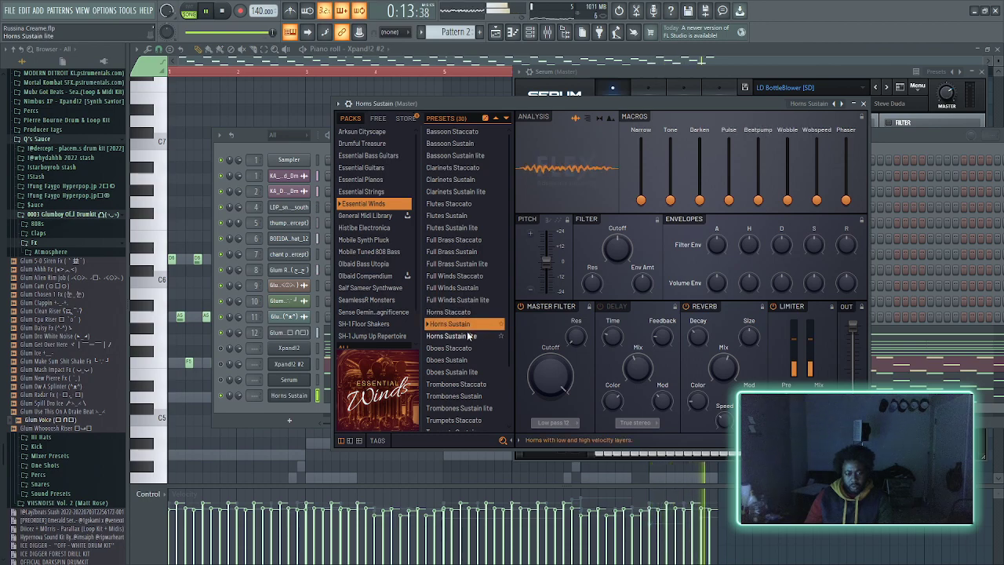
pyautogui.click(465, 347)
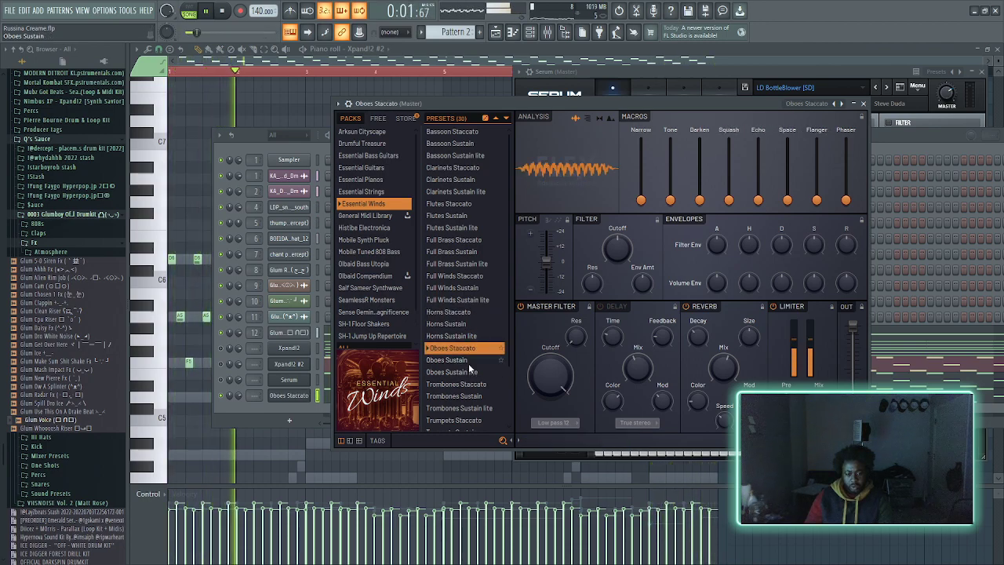
pyautogui.click(469, 361)
pyautogui.click(471, 373)
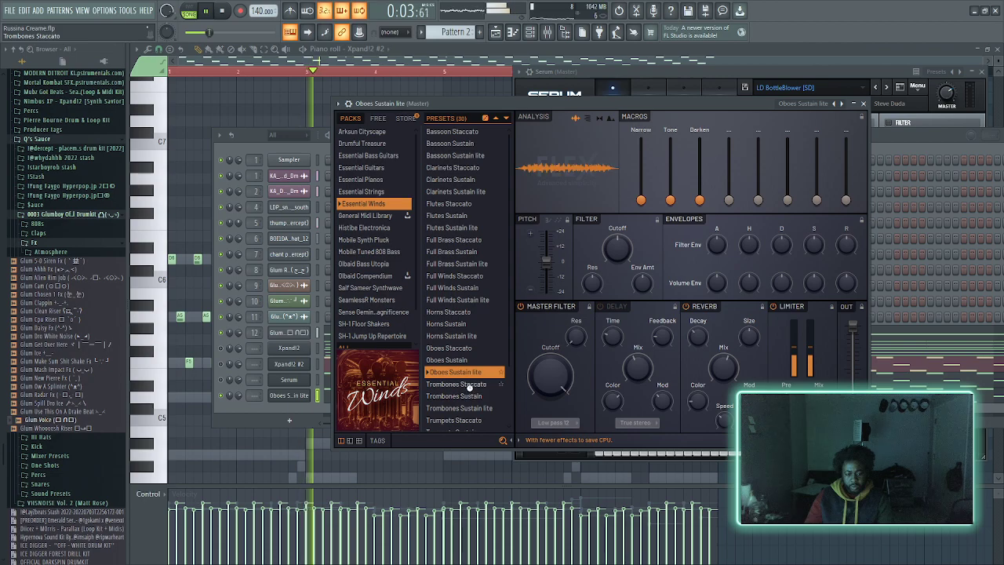
pyautogui.click(455, 385)
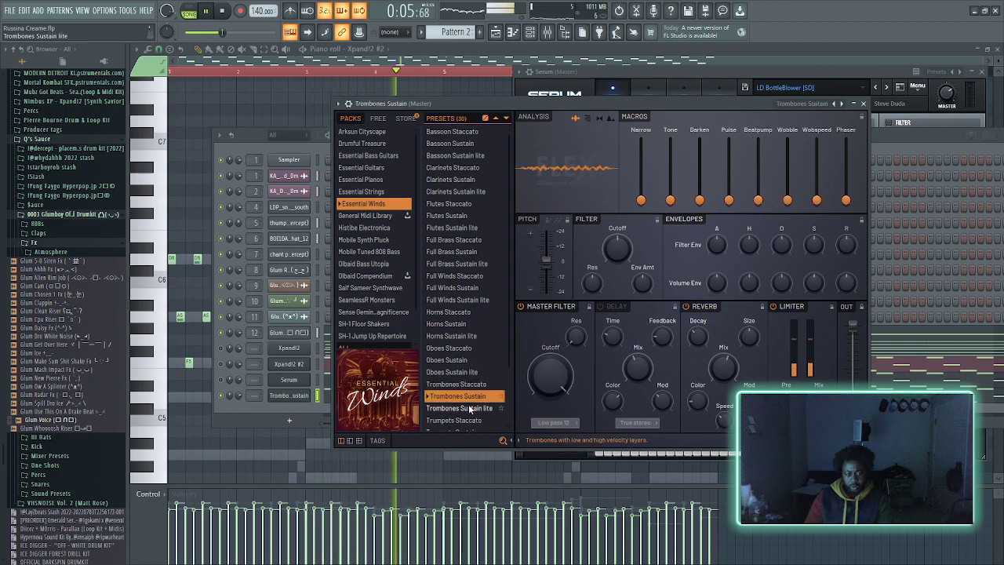
pyautogui.click(469, 407)
pyautogui.click(467, 389)
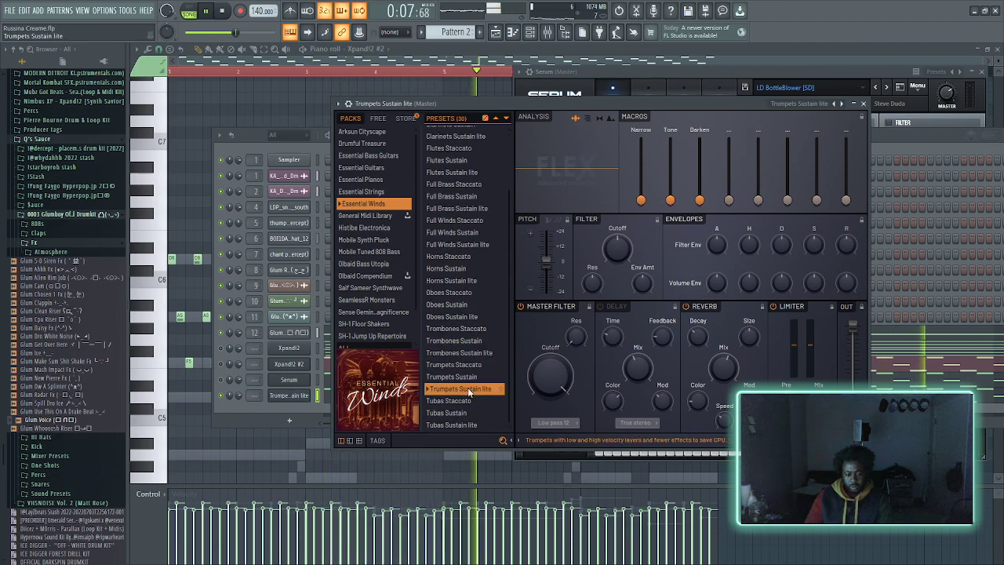
pyautogui.click(477, 412)
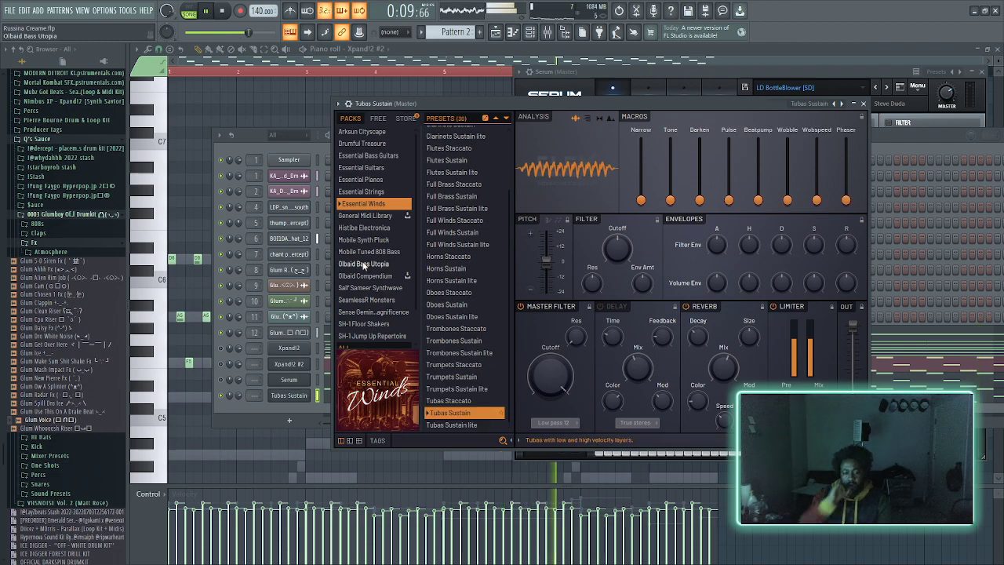
# - Audition the All Strings presets in the Essential Strings pack and settle on All Strings Pizzicato
pyautogui.click(386, 196)
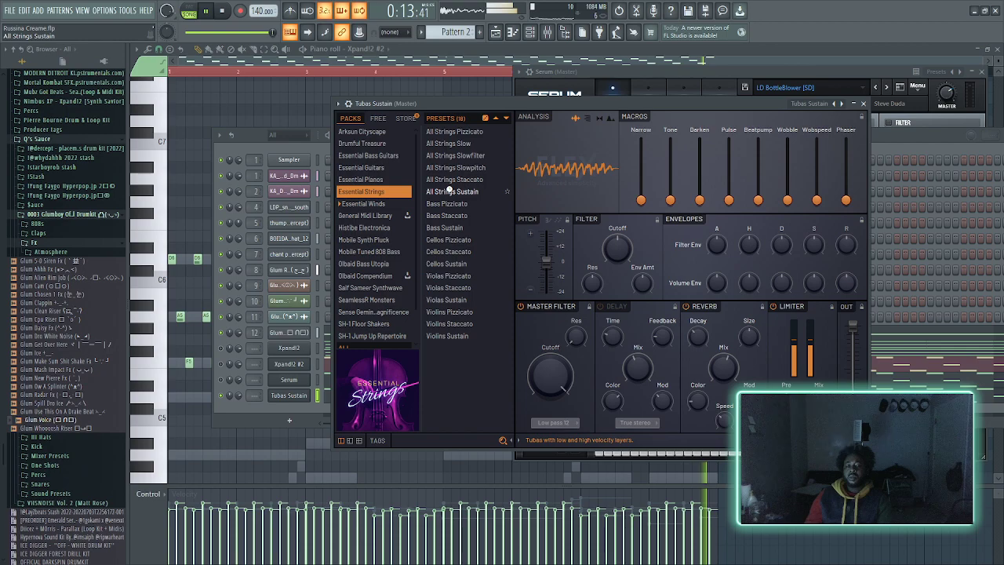
pyautogui.click(451, 190)
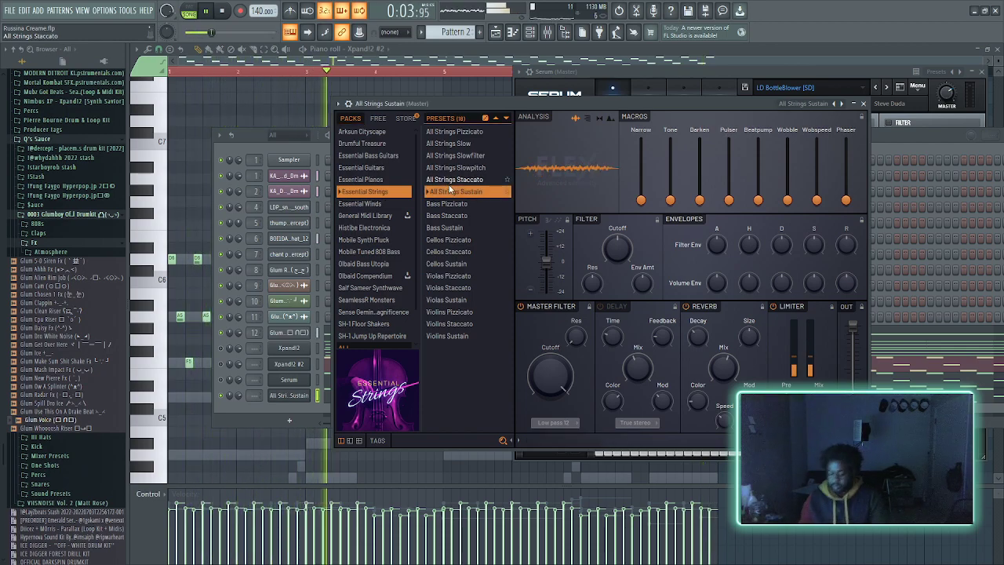
pyautogui.click(496, 179)
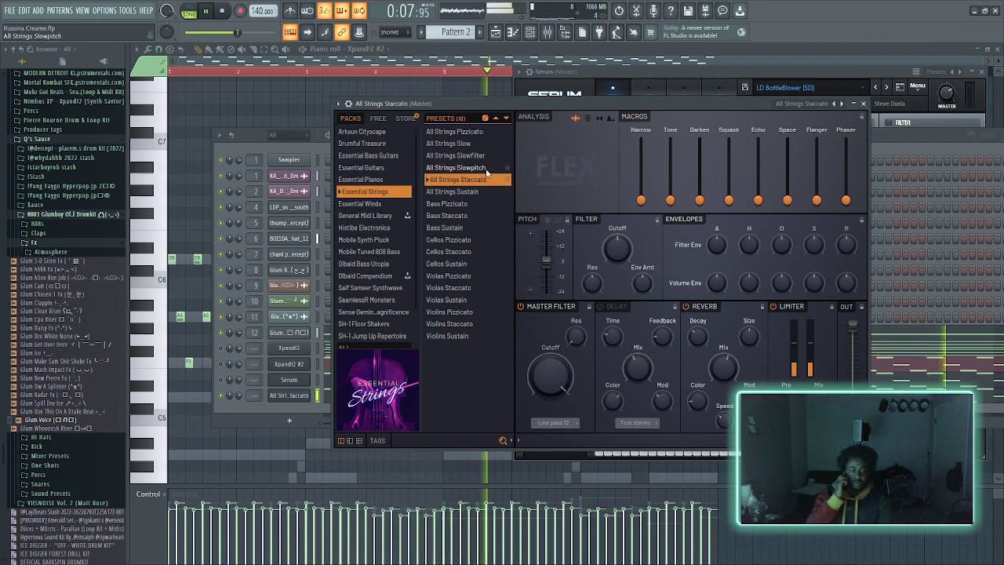
pyautogui.click(477, 167)
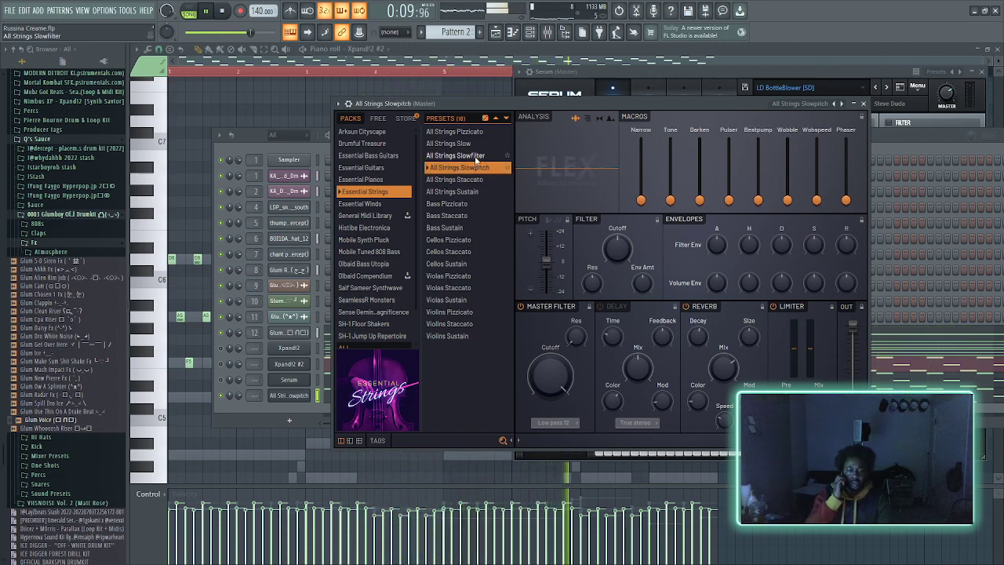
pyautogui.click(475, 156)
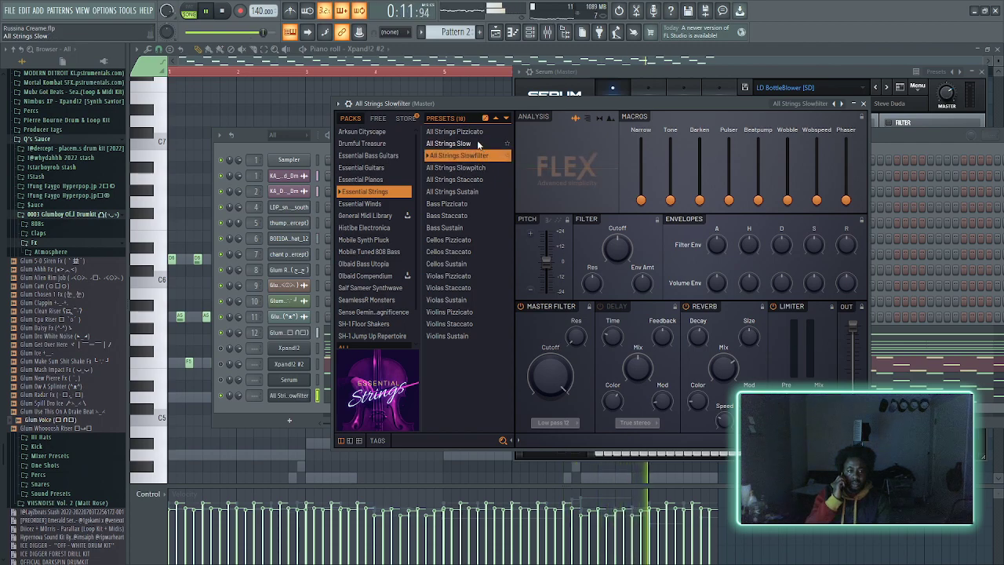
pyautogui.click(477, 144)
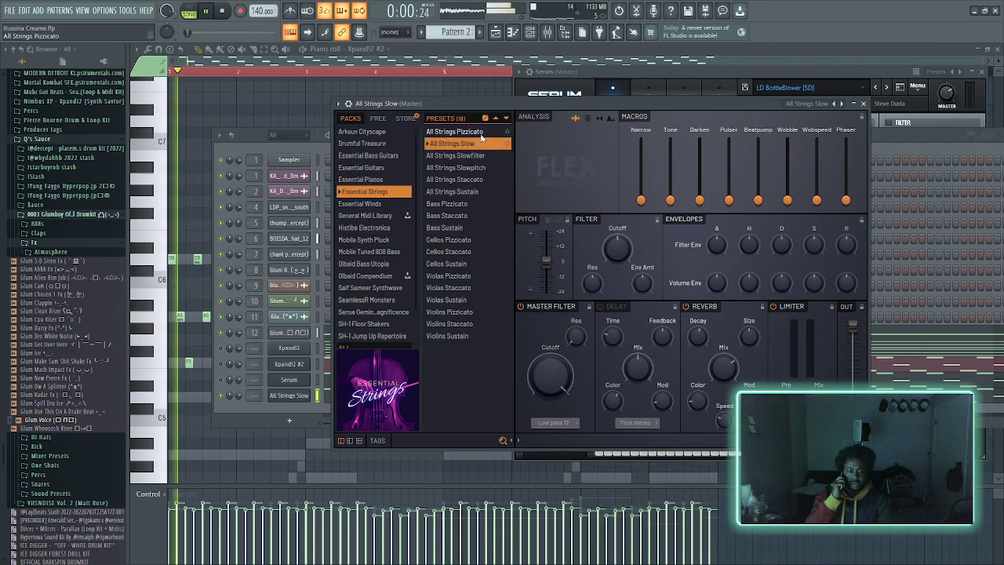
pyautogui.click(469, 132)
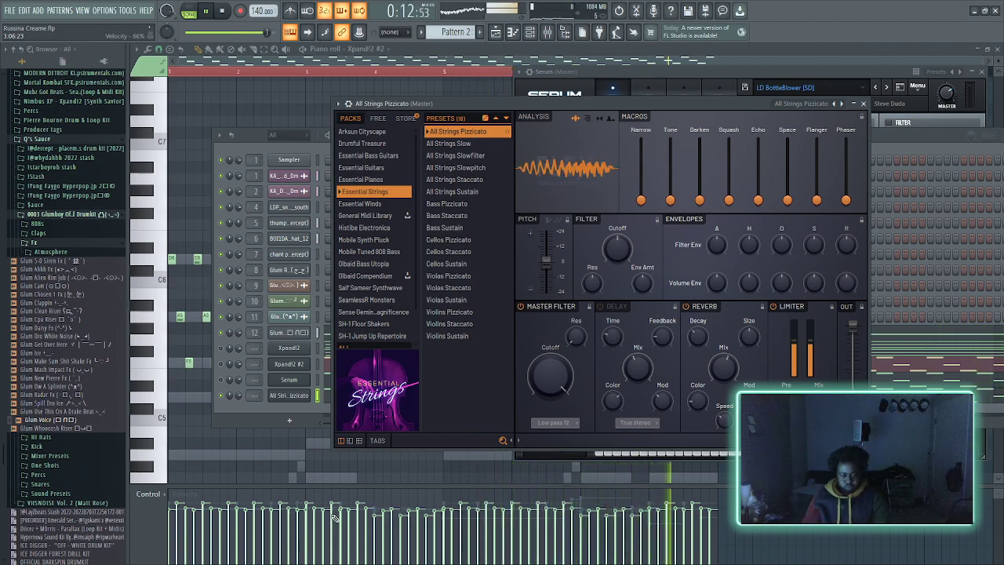
# - Raise the middle row of pizzicato notes (G5, A5 and A#5) by one octave in the piano roll
pyautogui.click(316, 400)
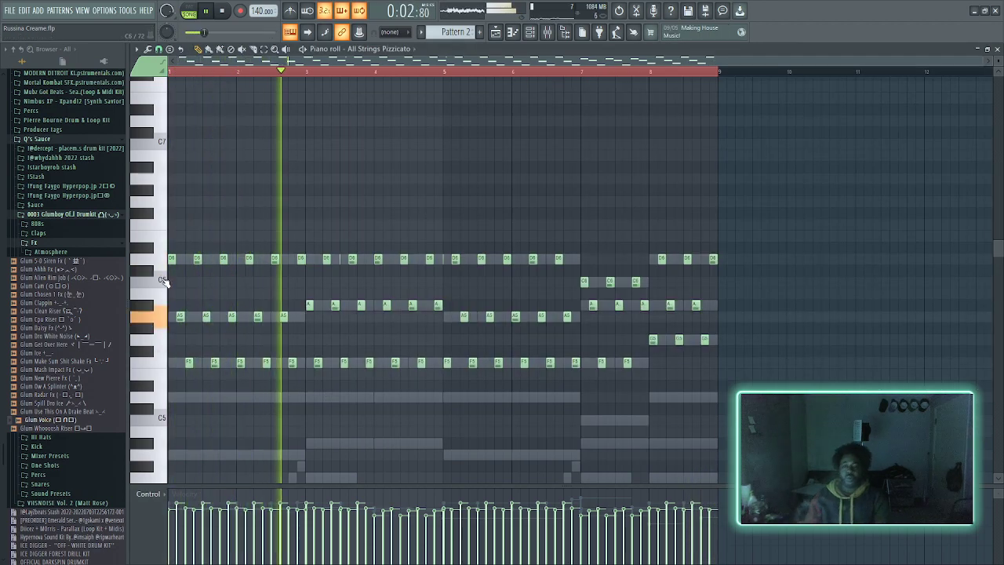
pyautogui.scroll(4, 159, 130)
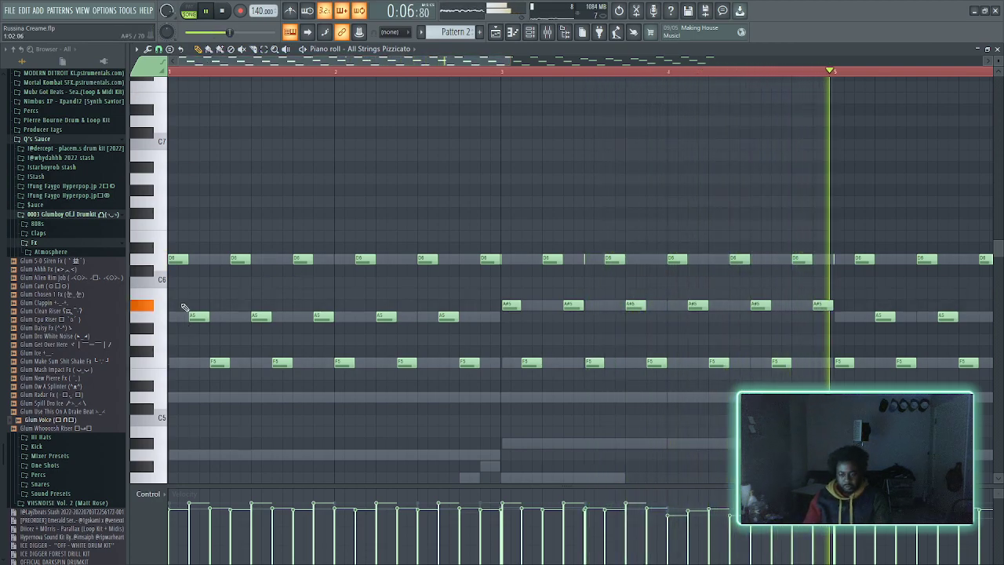
pyautogui.moveTo(157, 301); pyautogui.dragTo(157, 316)
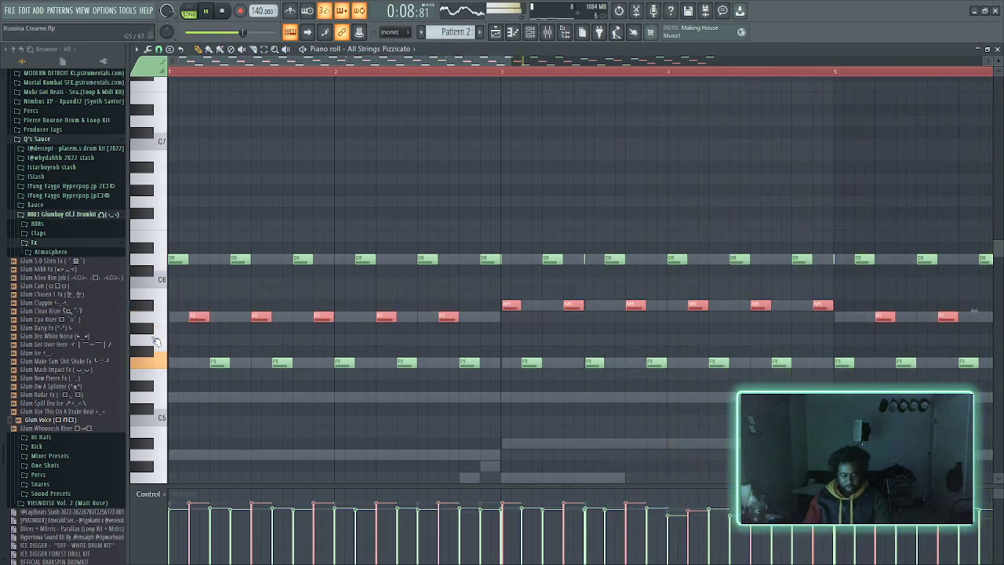
pyautogui.hotkey('ctrl', 'Up')
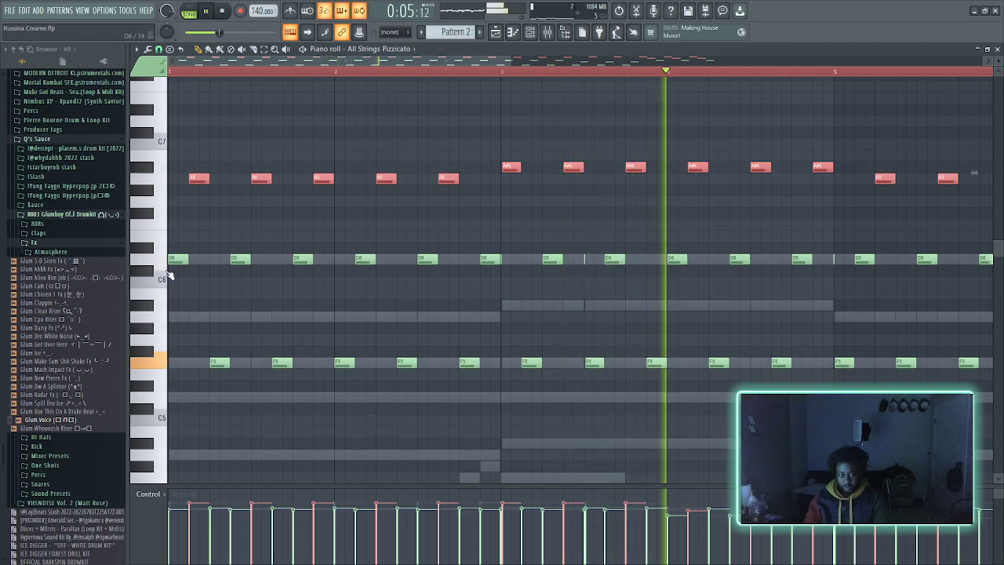
# - Restart playback and try the F5 pizzicato notes one and two octaves higher
pyautogui.click(225, 12)
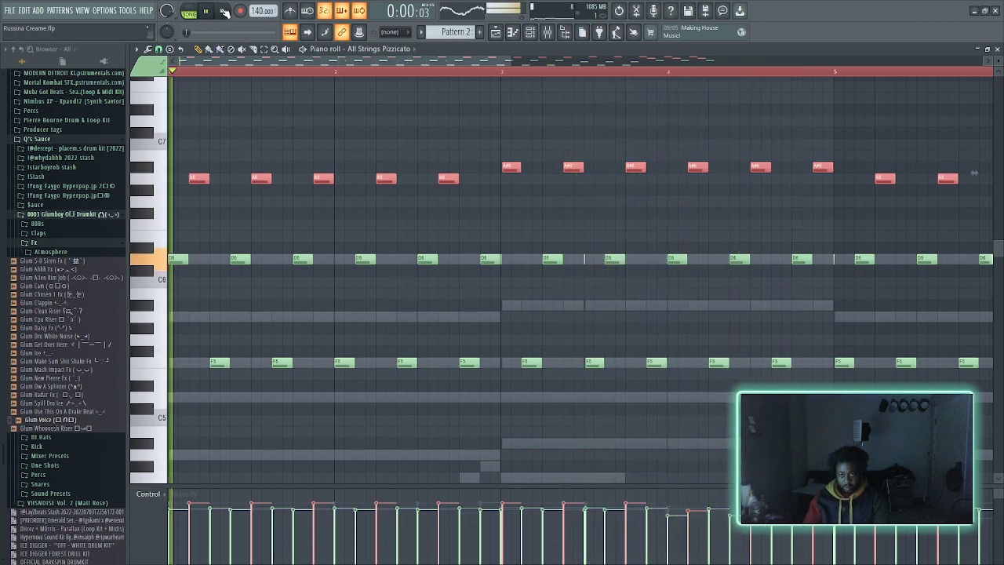
pyautogui.moveTo(177, 350); pyautogui.dragTo(179, 369)
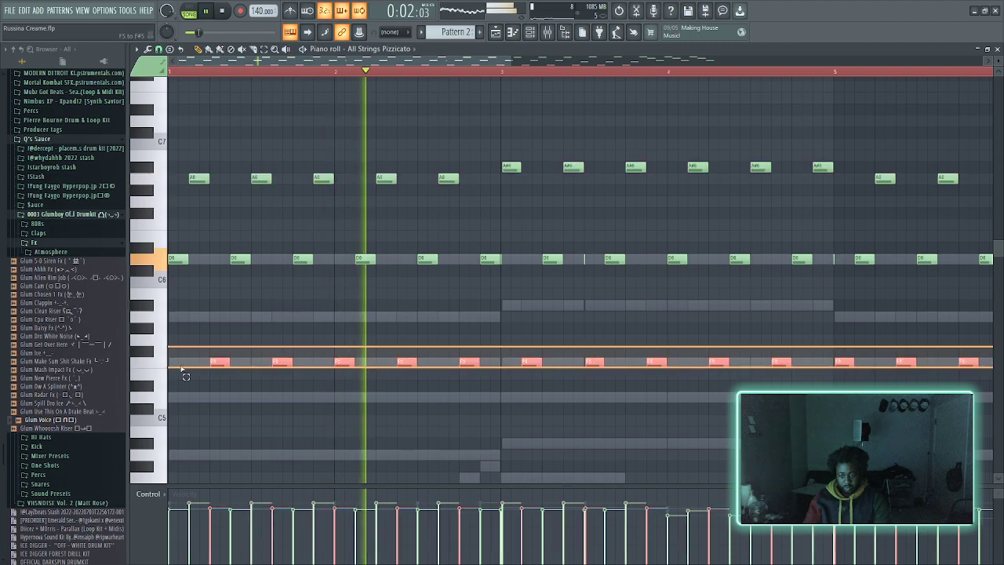
pyautogui.hotkey('ctrl', 'Up')
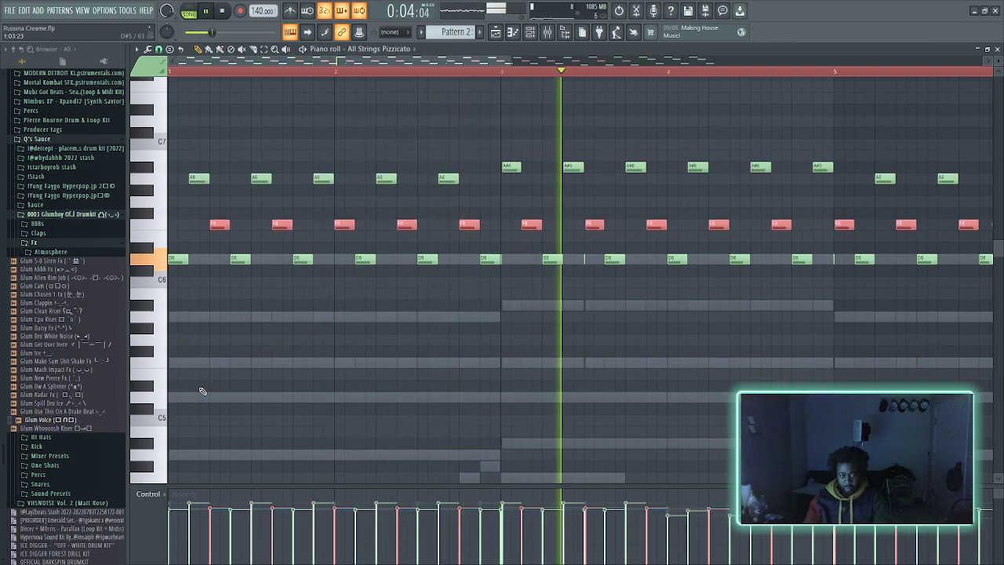
pyautogui.hotkey('ctrl', 'Up')
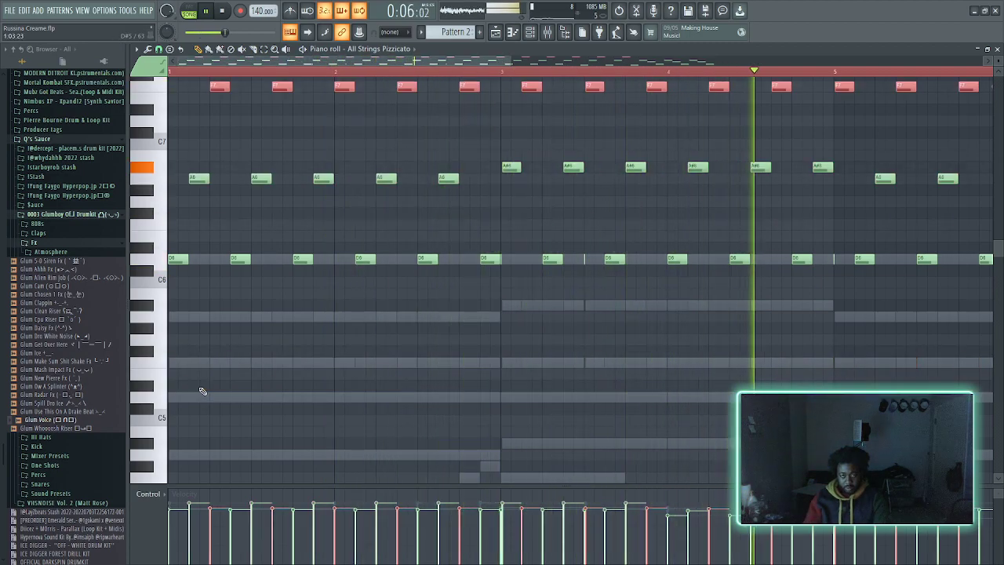
pyautogui.hotkey('ctrl', 'Down')
pyautogui.hotkey('ctrl', 'Down')
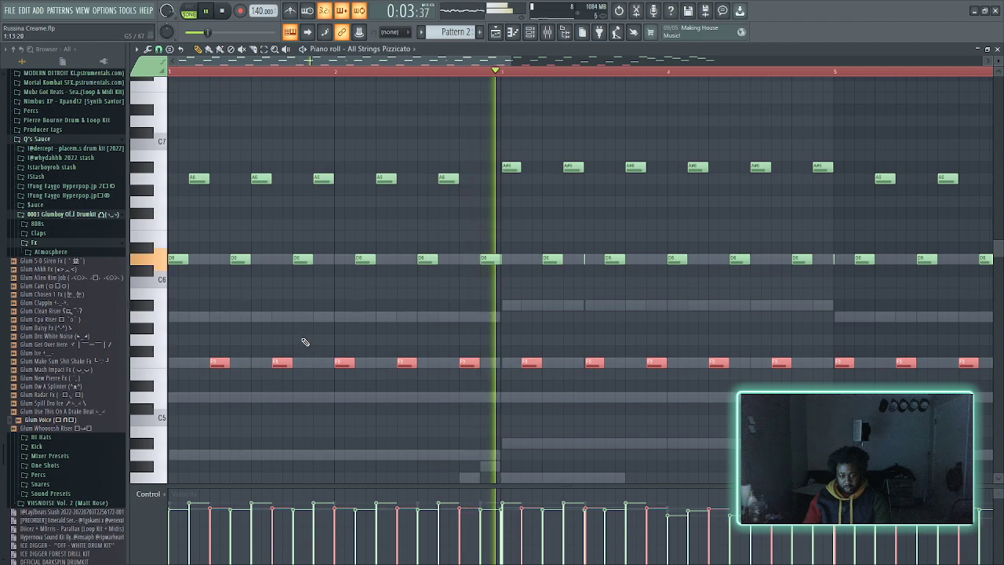
# - Route the All Strings Pizzicato channel to mixer insert 13 and load RC-20 Retro Color in its fifth effect slot
pyautogui.scroll(1, 298, 342)
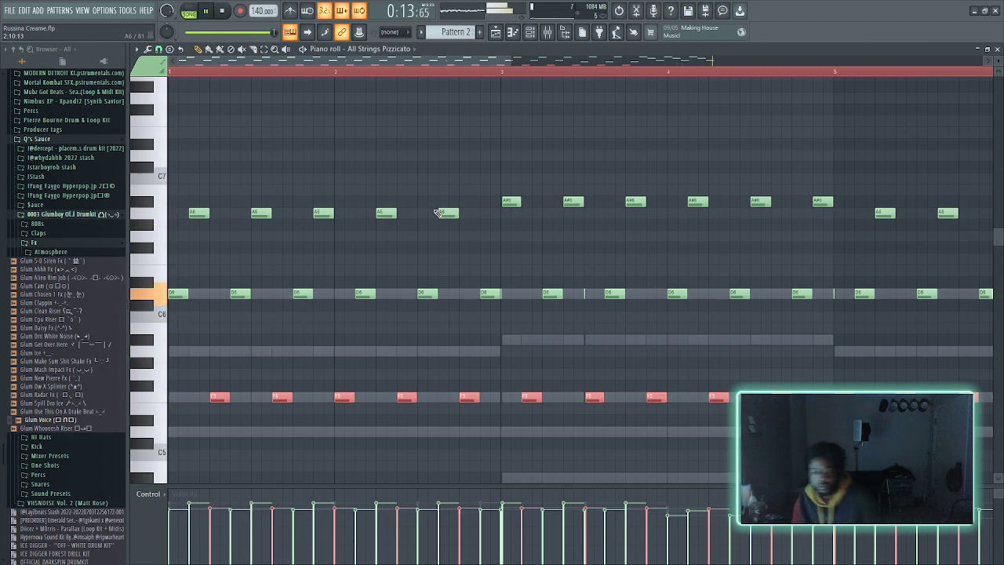
pyautogui.scroll(-3, 589, 110)
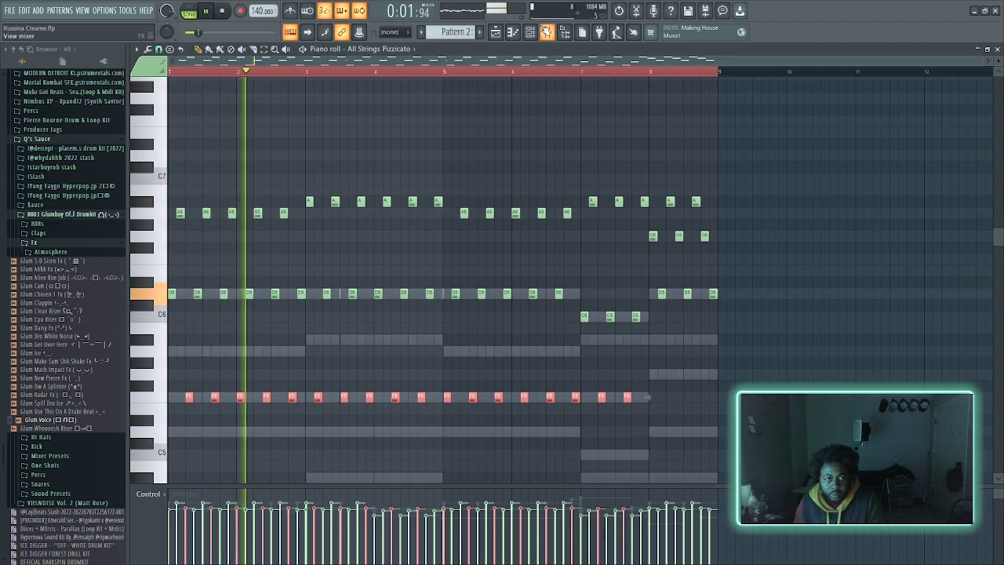
pyautogui.click(530, 31)
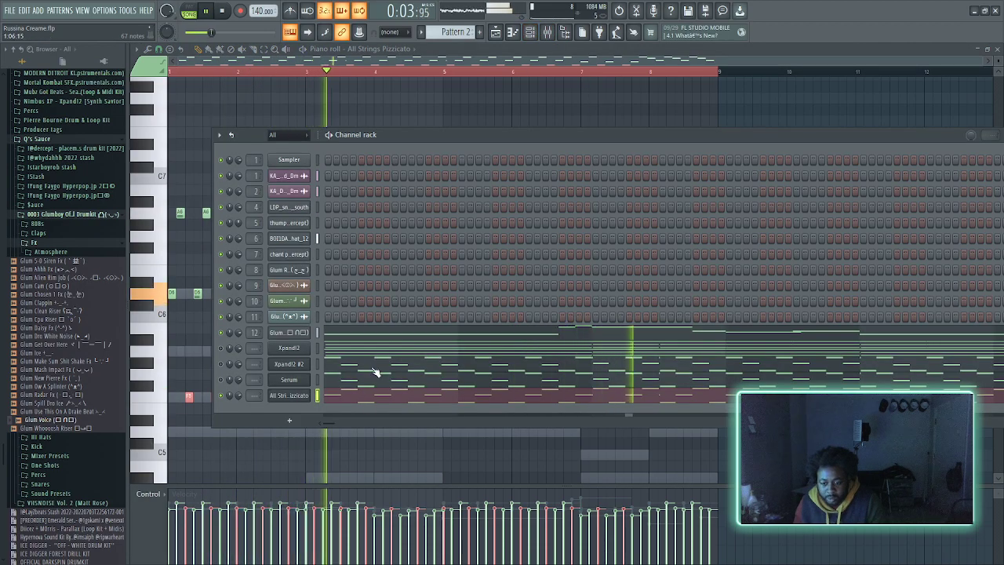
pyautogui.click(550, 32)
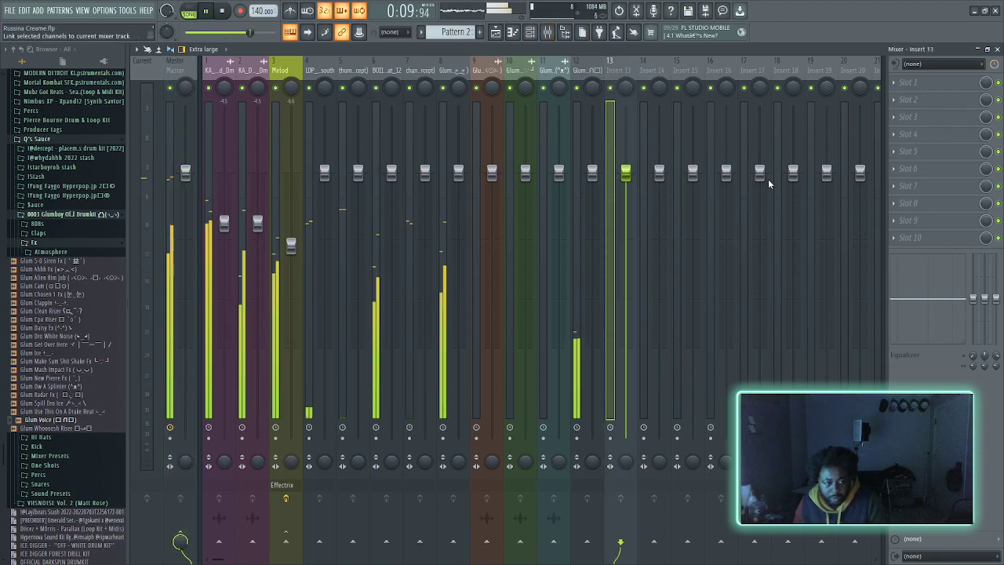
pyautogui.hotkey('ctrl', 'l')
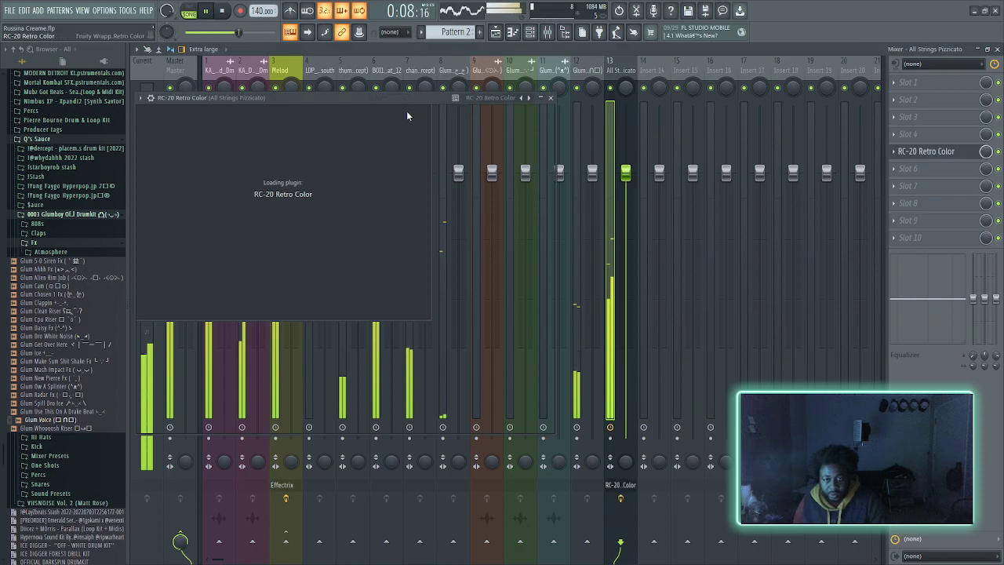
# - Load the Retired Amp preset in RC-20 Retro Color
pyautogui.click(365, 128)
pyautogui.scroll(-5, 264, 228)
pyautogui.click(266, 227)
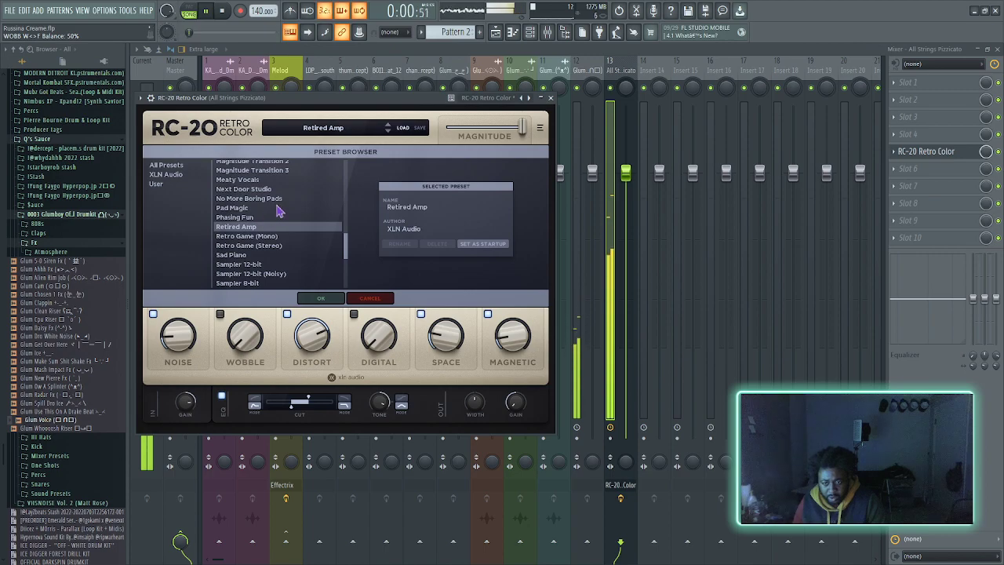
pyautogui.click(320, 299)
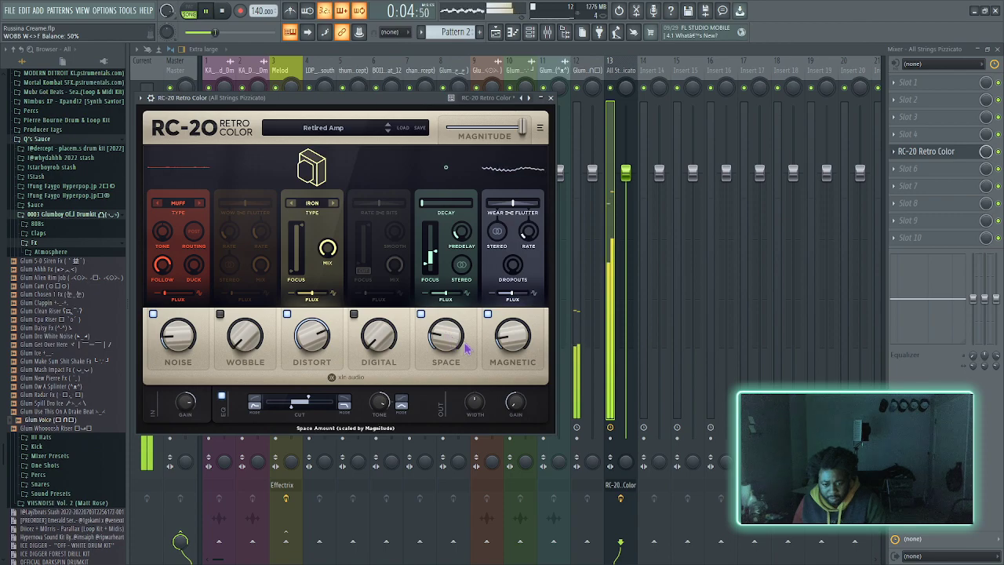
# - Try a Space amount of 44% in RC-20 and set the Magnetic amount to 75%
pyautogui.moveTo(444, 350); pyautogui.dragTo(438, 292)
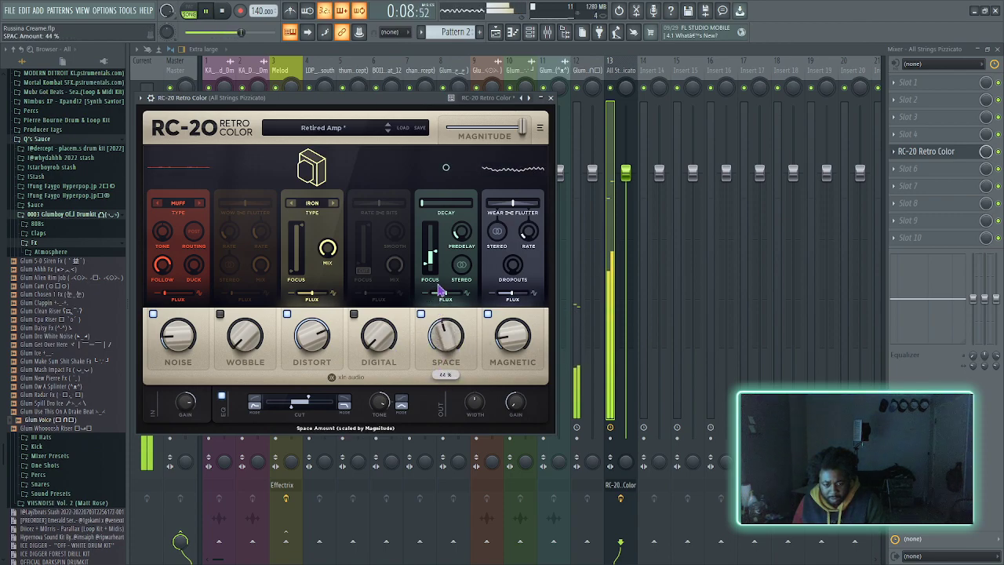
pyautogui.moveTo(512, 336); pyautogui.dragTo(549, 226)
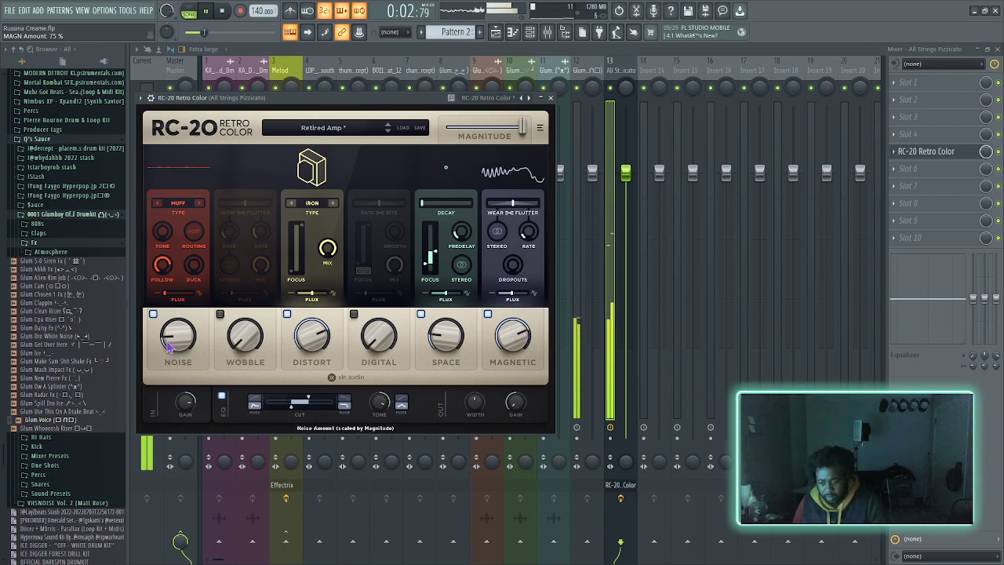
# - Try RC-20's Magnitude down to 48%, return it to maximum, and set the output gain to -10.9 dB
pyautogui.moveTo(521, 126); pyautogui.dragTo(488, 126)
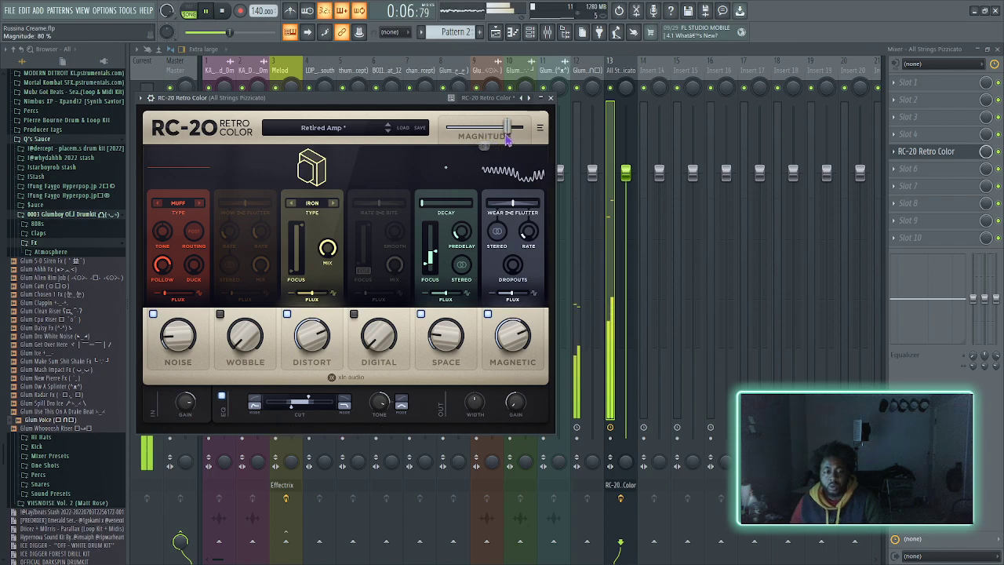
pyautogui.moveTo(509, 134); pyautogui.dragTo(532, 146)
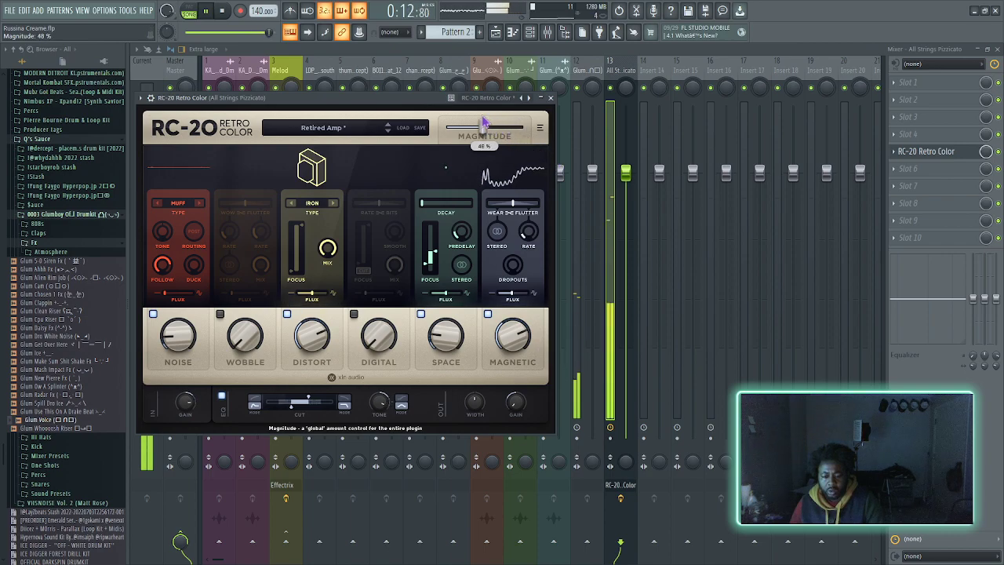
pyautogui.moveTo(515, 404); pyautogui.dragTo(519, 379)
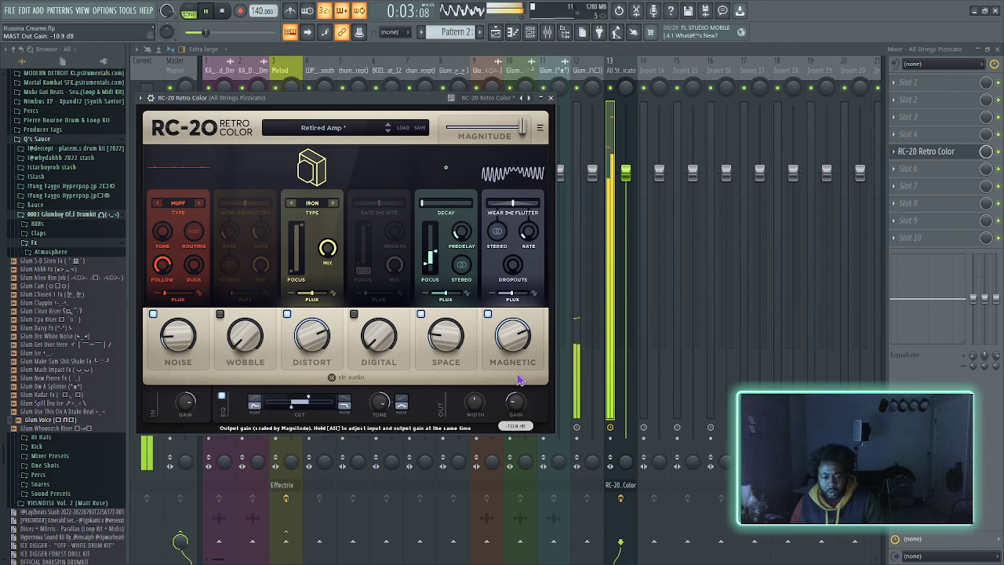
# - Reduce RC-20's Magnetic and Space amounts and lower the All Strings Pizzicato mixer fader to -9.2 dB
pyautogui.moveTo(518, 366); pyautogui.dragTo(502, 386)
pyautogui.moveTo(441, 355); pyautogui.dragTo(443, 376)
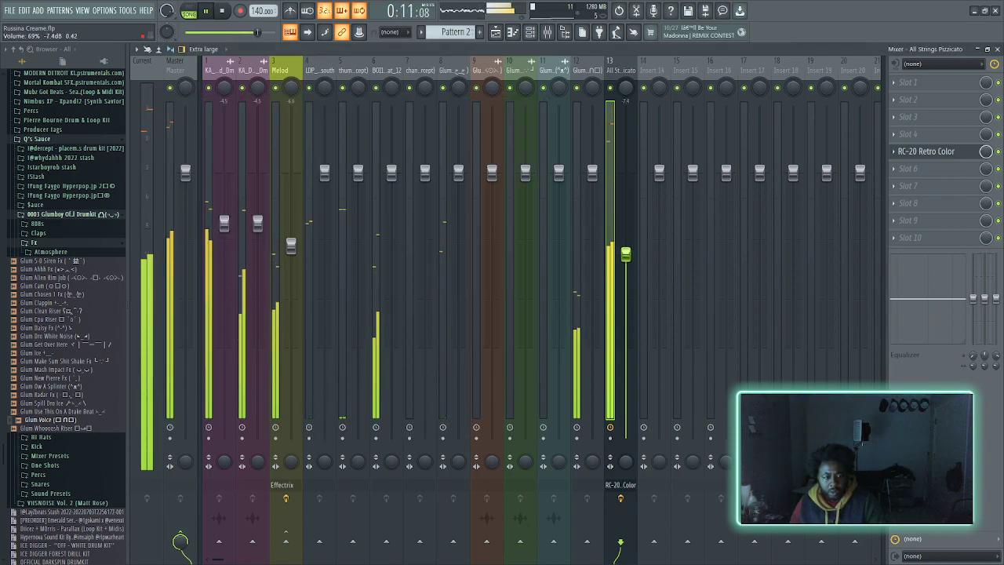
pyautogui.moveTo(625, 268); pyautogui.dragTo(624, 271)
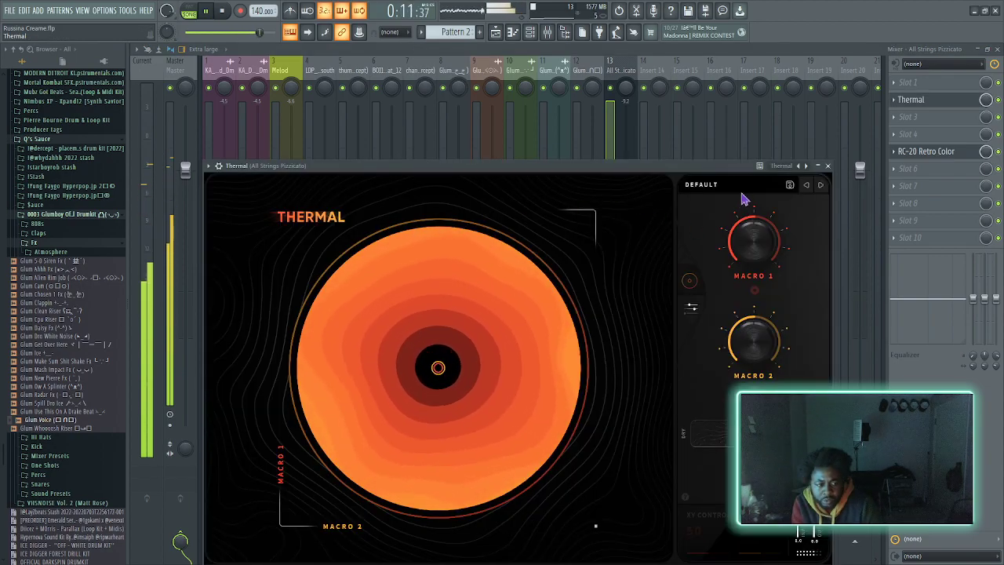
# - Audition Thermal's Vocals presets for the pizzicato track: Vocal Shine, Bad Breakup, Pump Space, Thin Driver, Vocal Palpitater, Dirty Silo and Rich FX
pyautogui.click(742, 194)
pyautogui.click(353, 353)
pyautogui.click(529, 305)
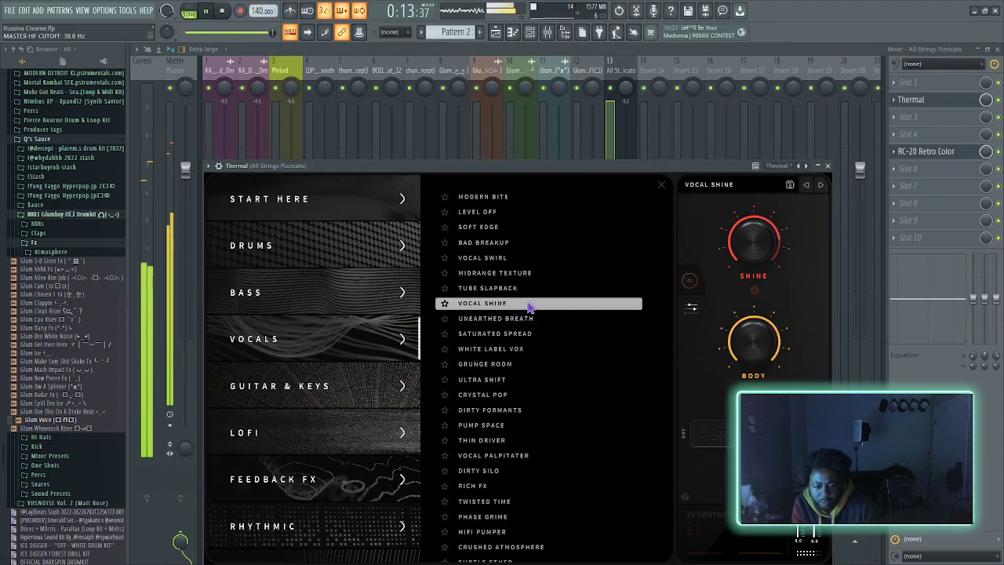
pyautogui.click(502, 242)
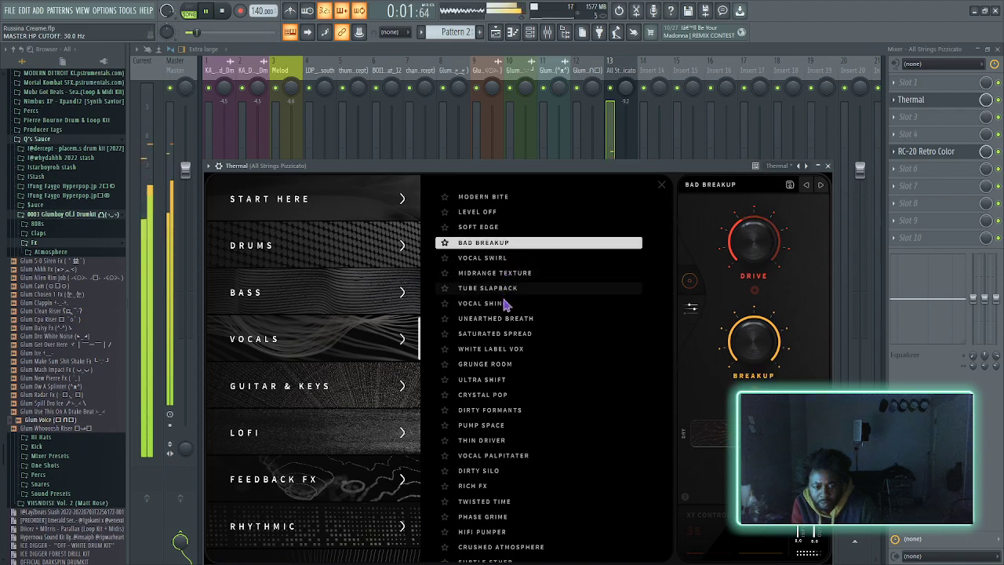
pyautogui.click(502, 424)
pyautogui.click(506, 441)
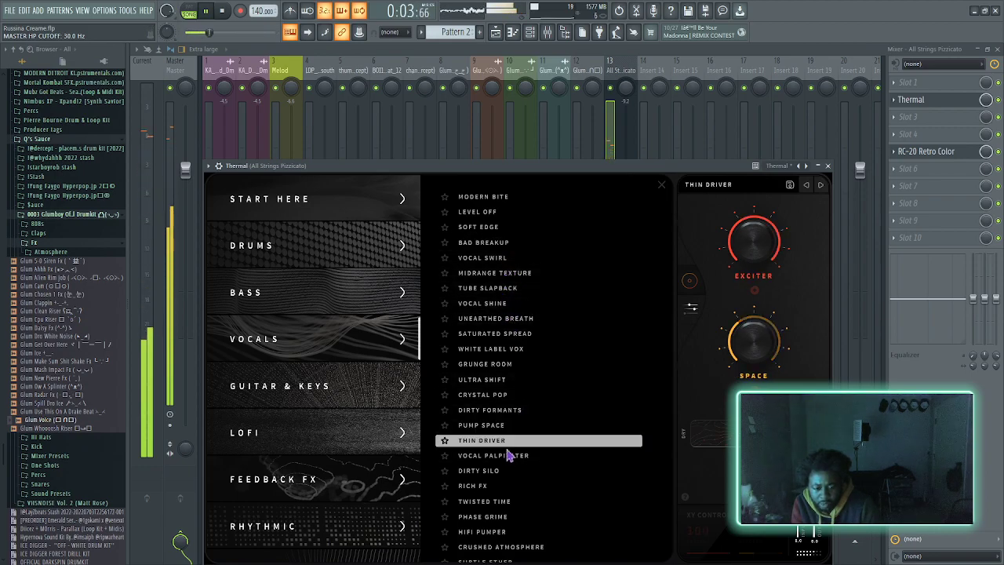
pyautogui.click(508, 456)
pyautogui.click(507, 470)
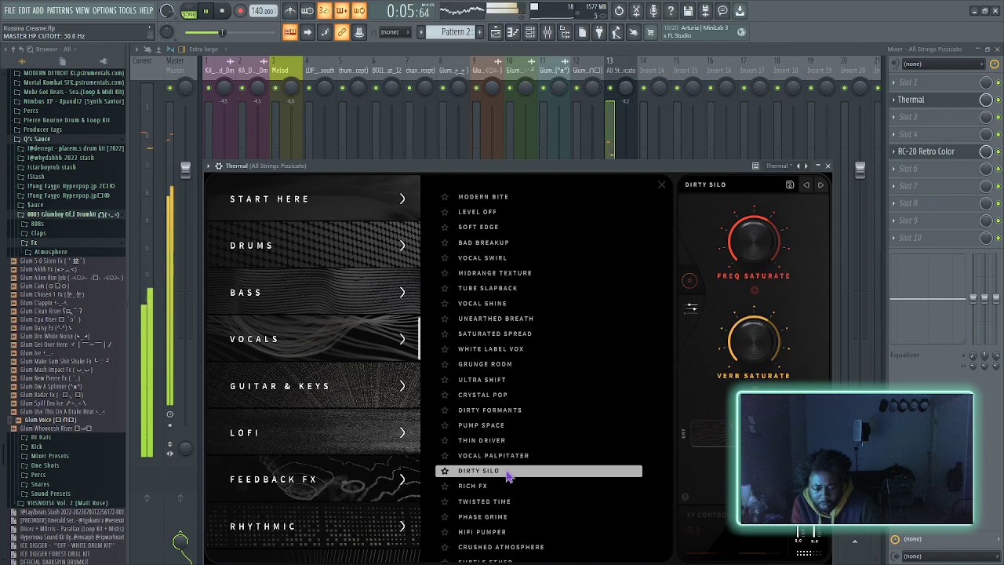
pyautogui.click(506, 485)
# - Try Thermal's Twisted Time and Phase Grime presets, load Hifi Pumper, and close the preset browser
pyautogui.scroll(-2, 510, 439)
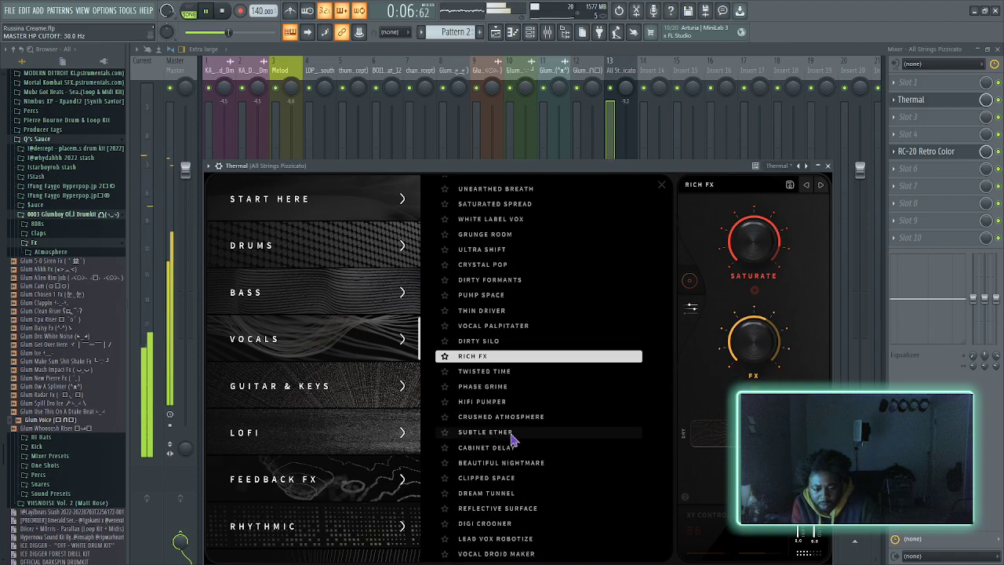
pyautogui.click(510, 372)
pyautogui.click(513, 389)
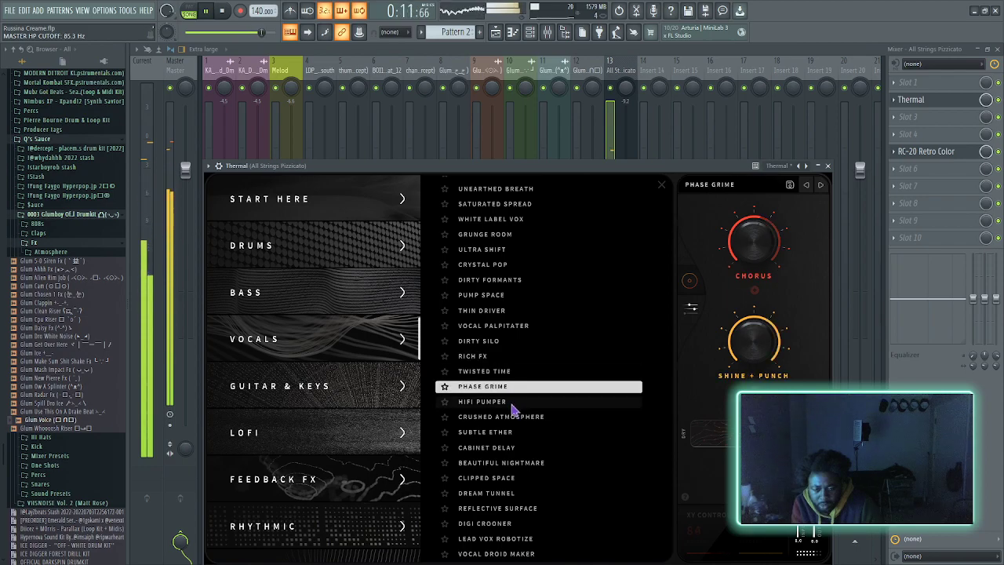
pyautogui.click(513, 402)
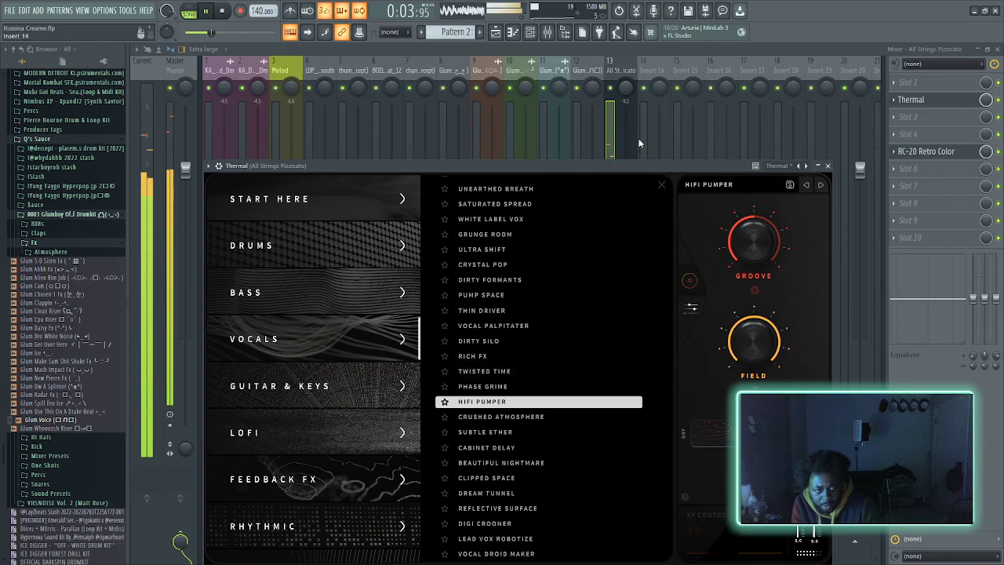
pyautogui.click(660, 184)
# - Lower the All Strings Pizzicato mixer fader to -20.5 dB and select Pattern 1 in the playlist, returning to the mixer
pyautogui.moveTo(627, 265); pyautogui.dragTo(632, 360)
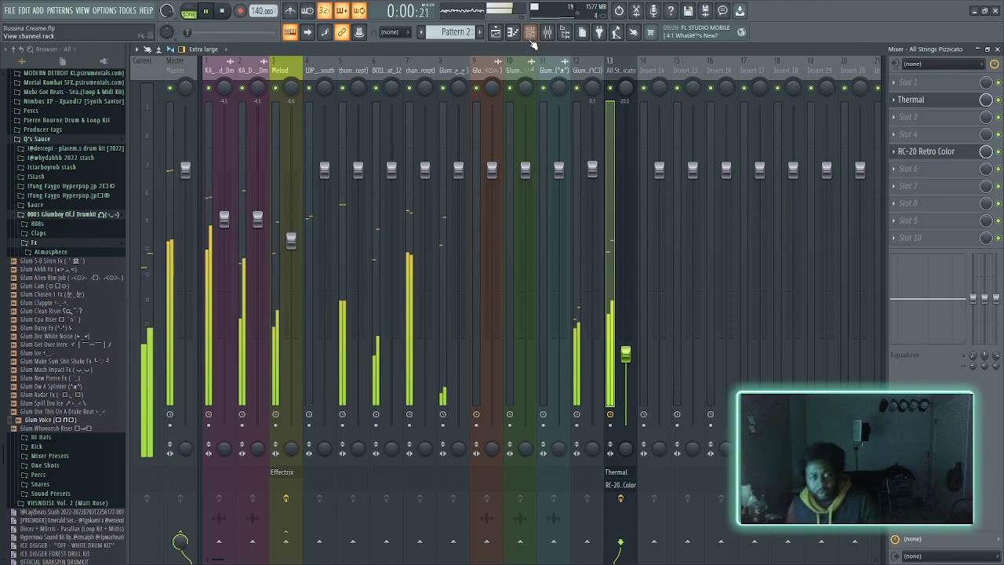
pyautogui.click(530, 32)
pyautogui.click(497, 32)
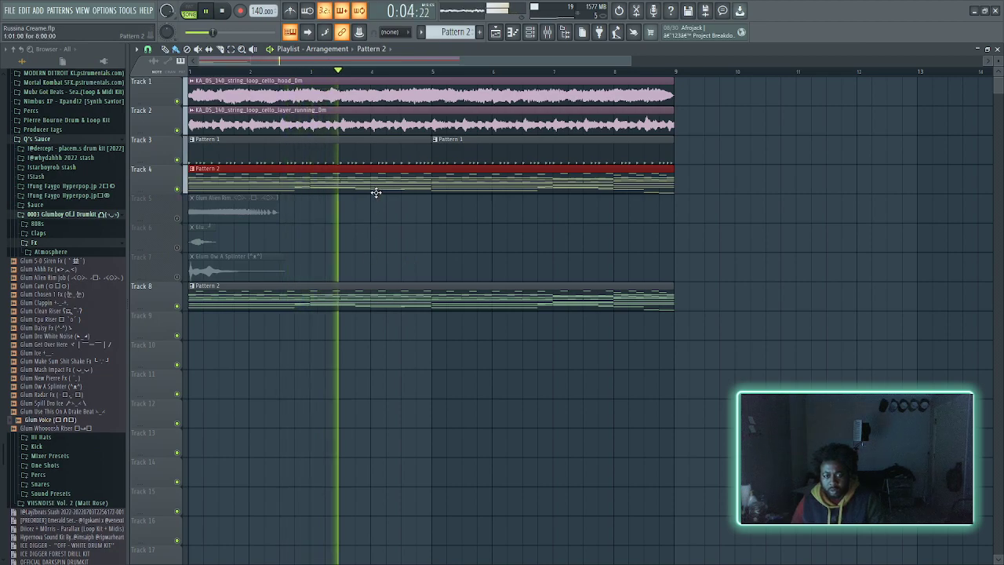
pyautogui.click(343, 160)
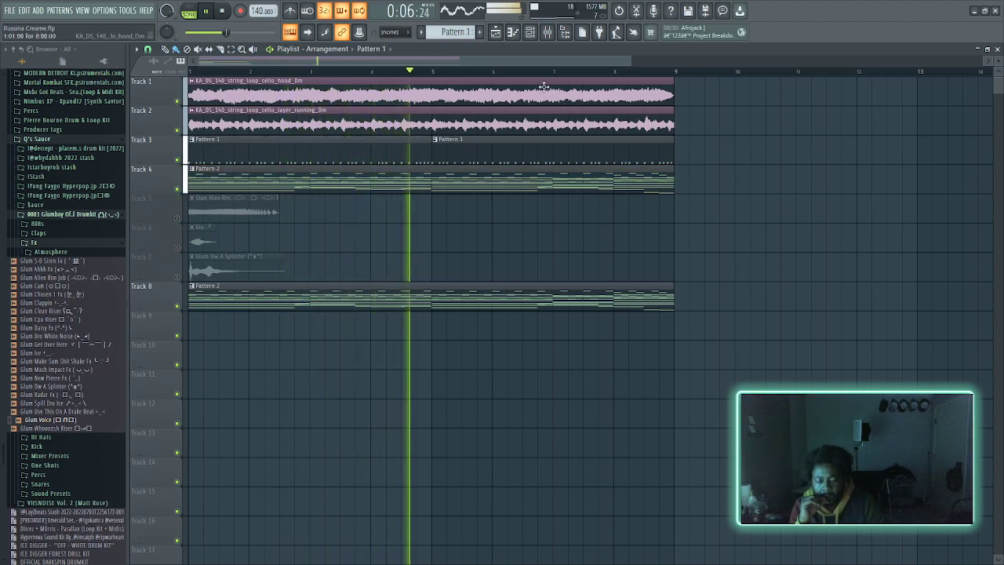
pyautogui.press('F9')
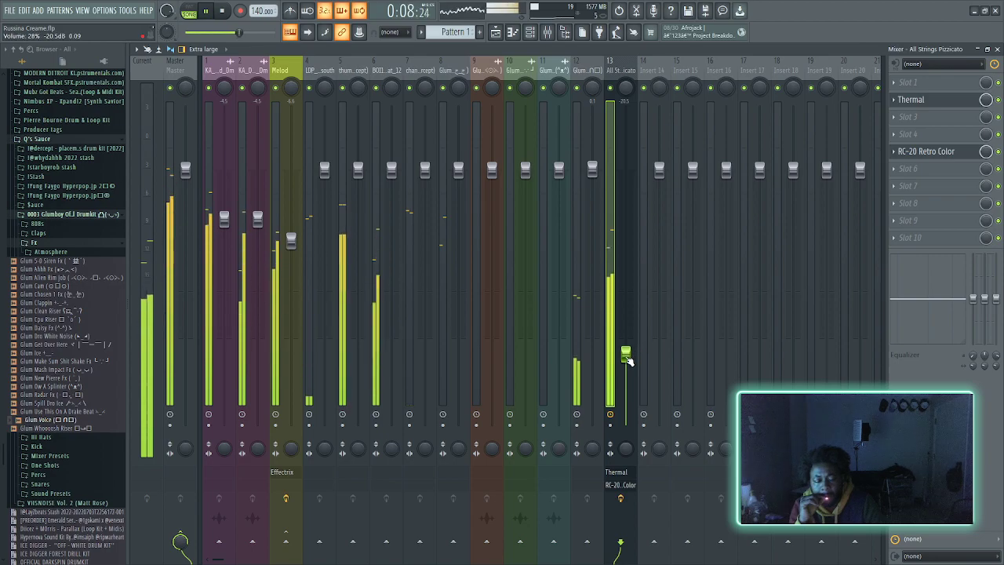
# - Add Fruity parametric EQ 2 to the pizzicato track's eighth slot and roll off the lows and highs with bands 1 and 7
pyautogui.click(910, 203)
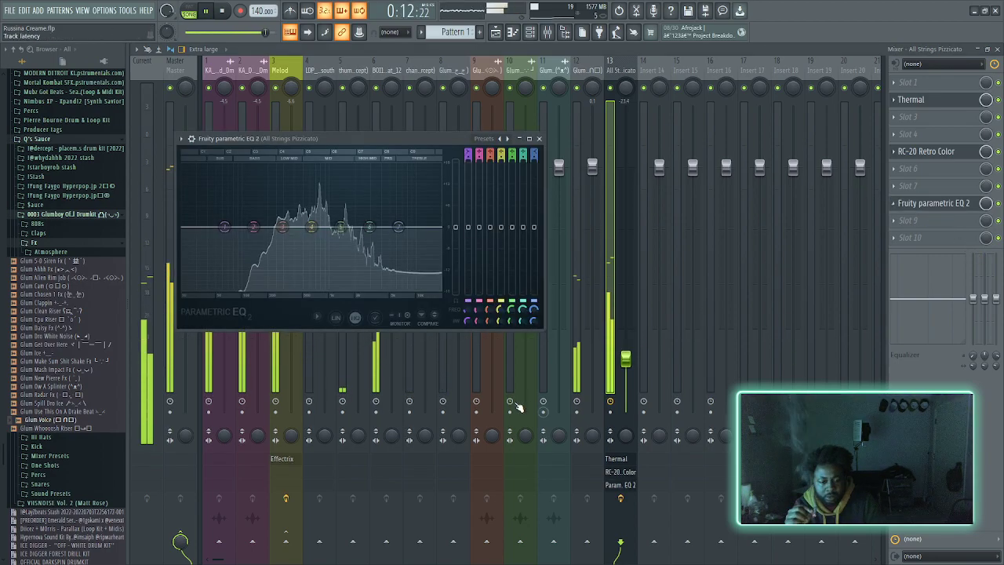
pyautogui.moveTo(226, 227); pyautogui.dragTo(247, 287)
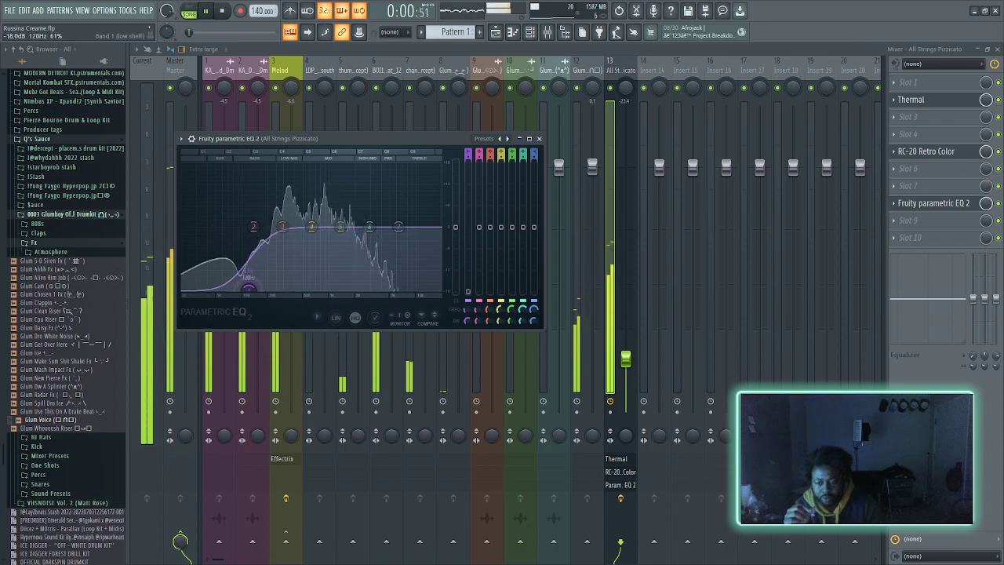
pyautogui.moveTo(398, 227); pyautogui.dragTo(380, 288)
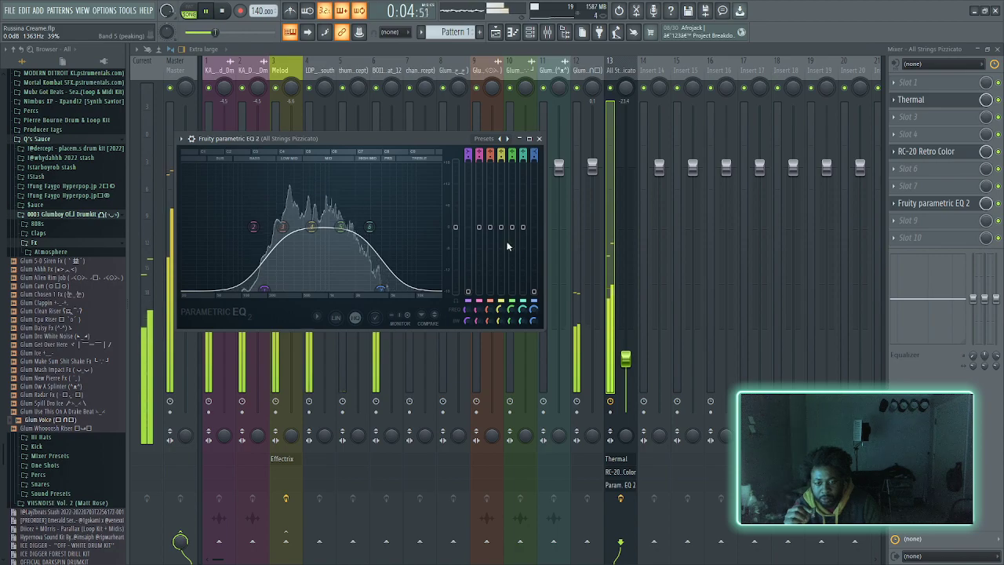
# - Open the 808s folder in the 0003 Glumboy drumkit and preview samples such as Glum Code 808 and Glum Apple 808
pyautogui.scroll(-5, 50, 479)
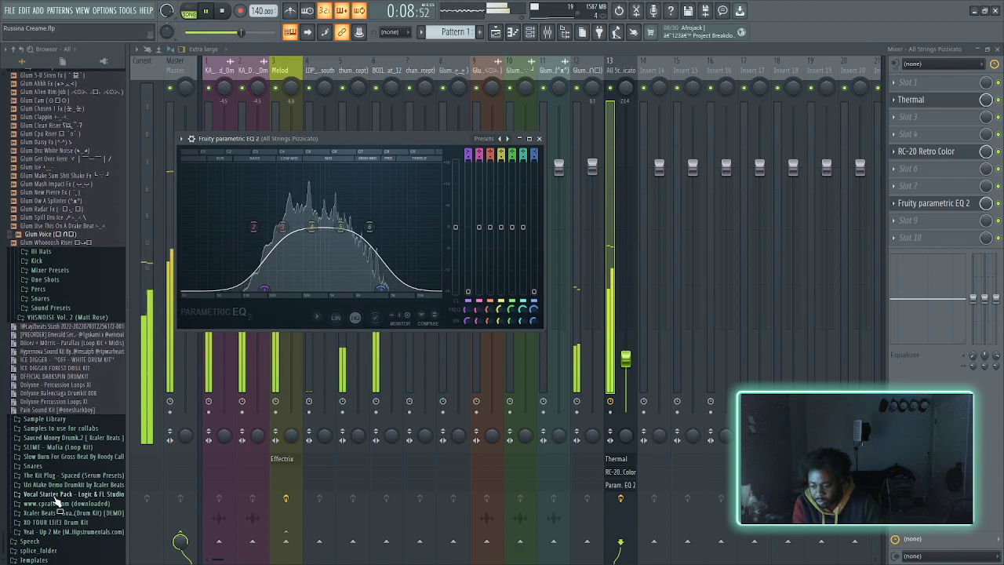
pyautogui.scroll(7, 61, 424)
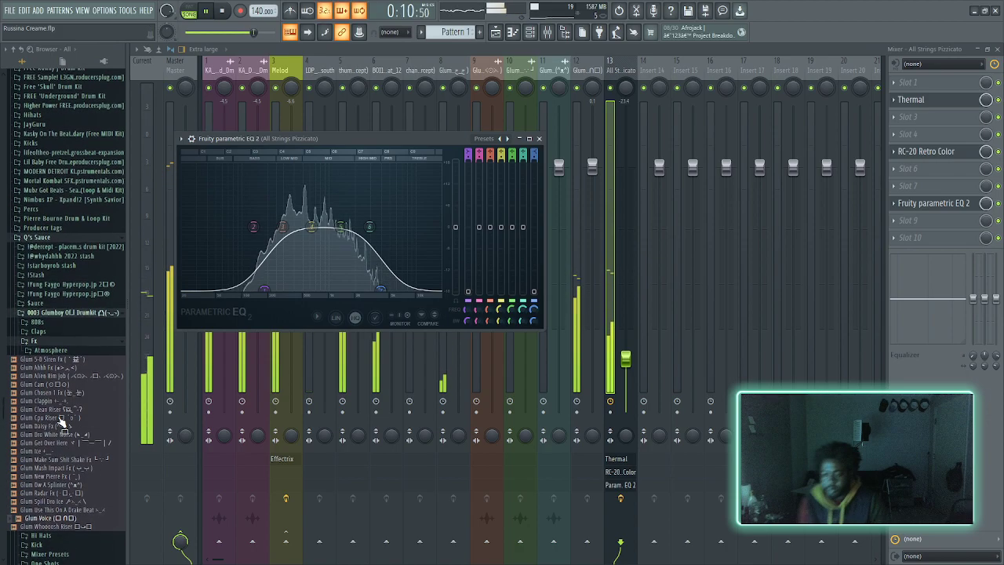
pyautogui.click(35, 322)
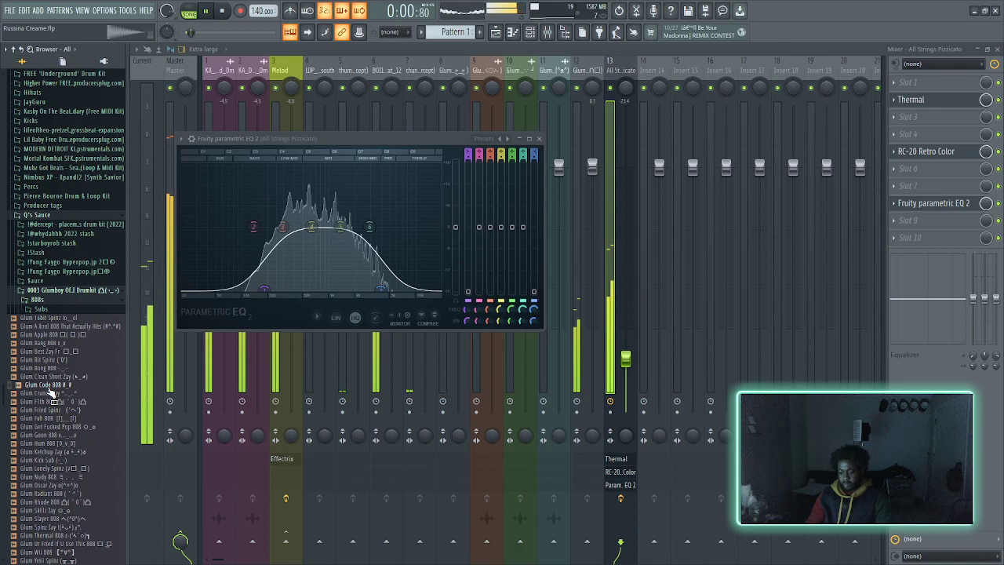
pyautogui.click(43, 334)
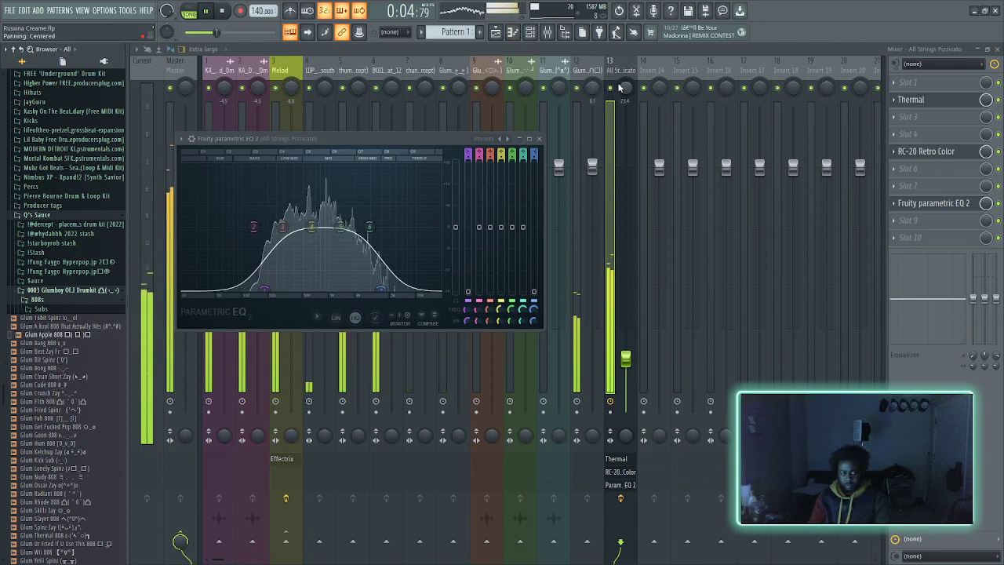
# - Select mixer tracks 1 to 13 and lower all their faders together by about 4 dB
pyautogui.click(622, 70)
pyautogui.moveTo(617, 71); pyautogui.dragTo(210, 71)
pyautogui.moveTo(302, 245); pyautogui.dragTo(302, 281)
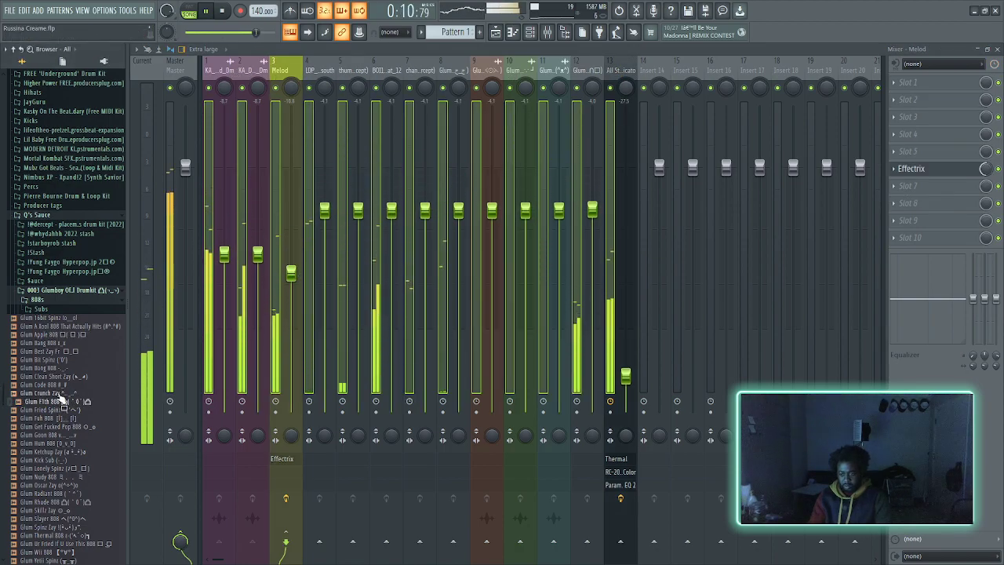
# - Preview more samples in the Glumboy 808s folder, from Glum Clean Short Zay down to Glum Yetii Spinz
pyautogui.click(68, 377)
pyautogui.click(78, 480)
pyautogui.scroll(-8, 79, 480)
pyautogui.click(77, 255)
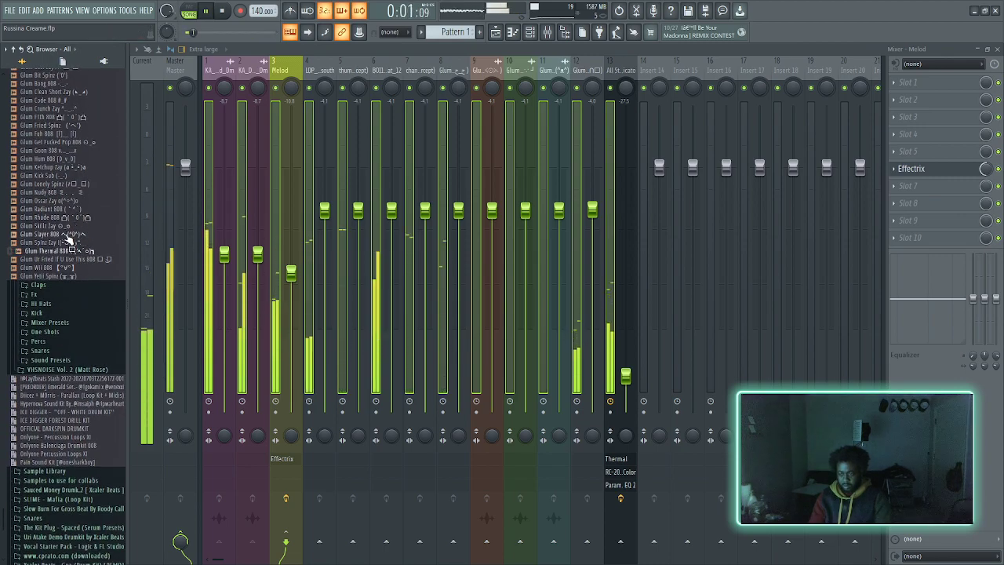
pyautogui.click(77, 277)
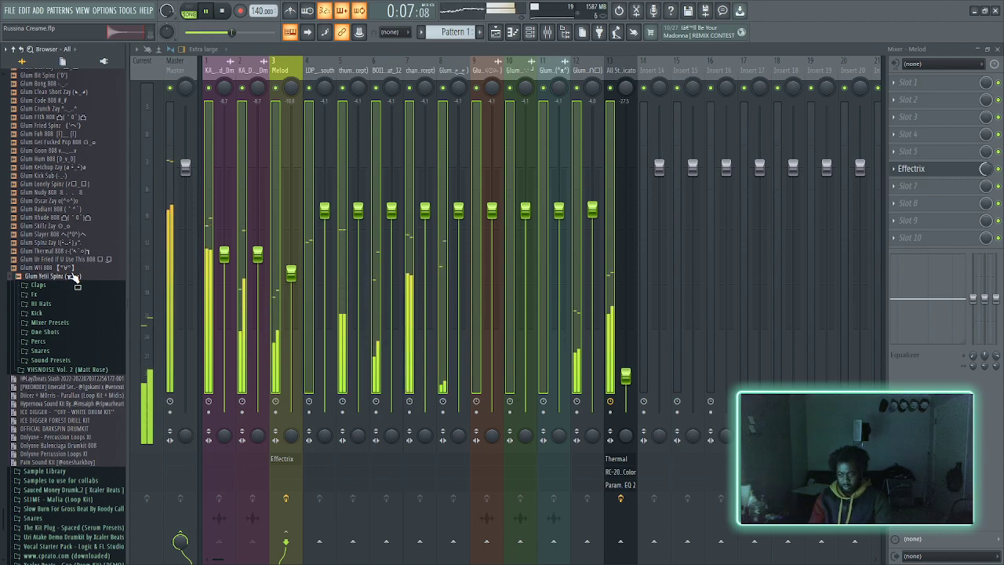
pyautogui.scroll(10, 71, 275)
pyautogui.click(70, 234)
pyautogui.click(63, 262)
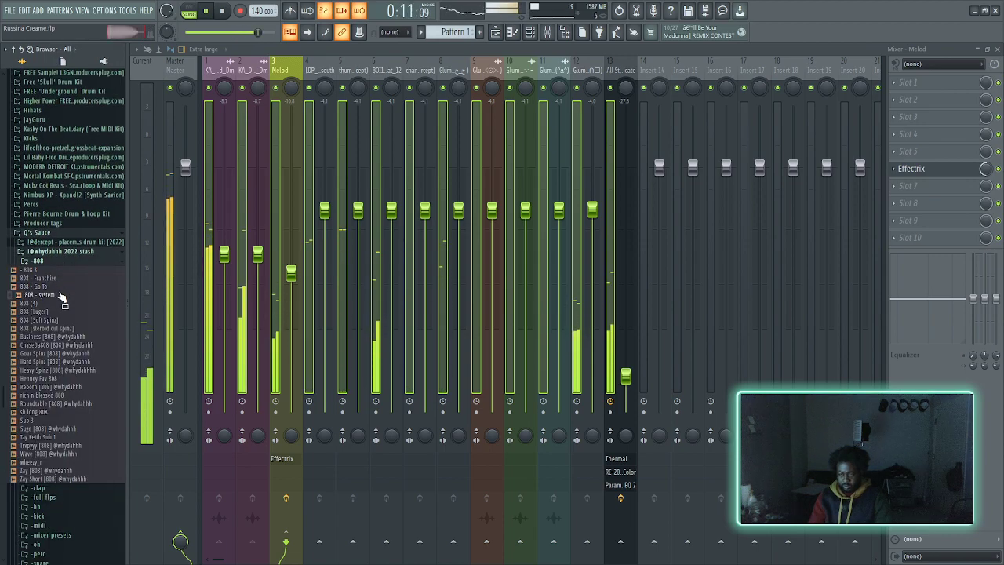
pyautogui.click(67, 270)
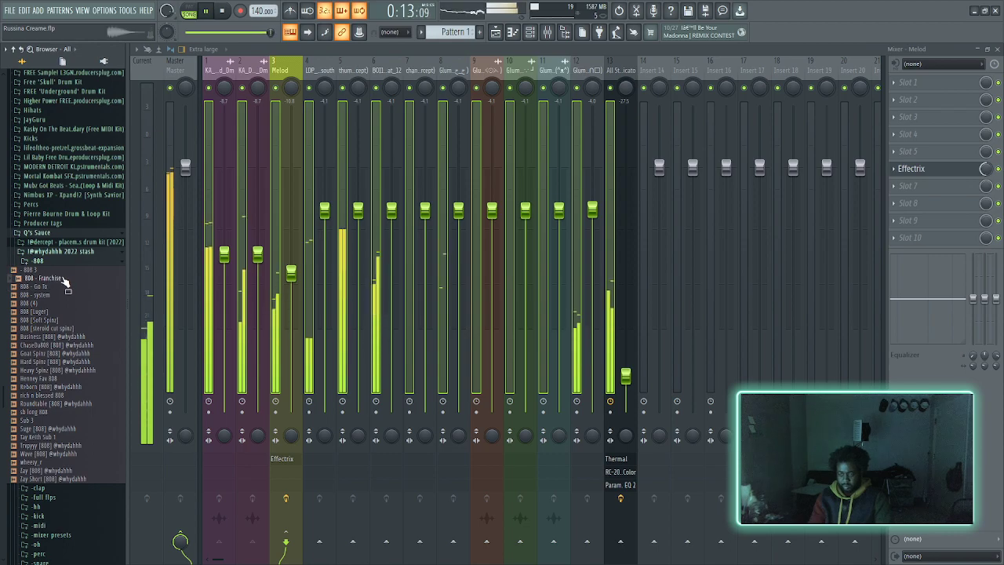
pyautogui.click(69, 353)
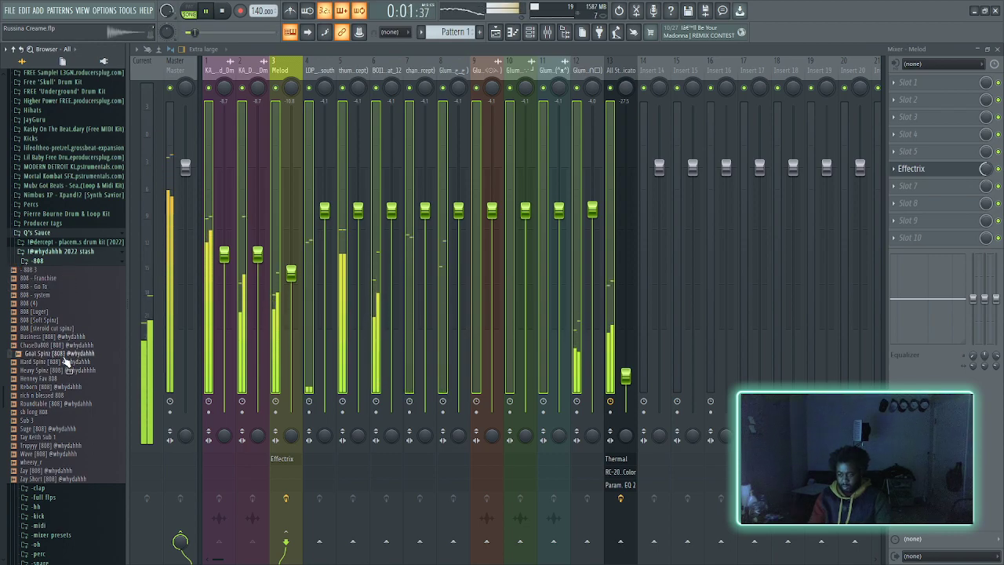
pyautogui.click(71, 336)
pyautogui.click(75, 395)
pyautogui.click(76, 429)
pyautogui.click(70, 412)
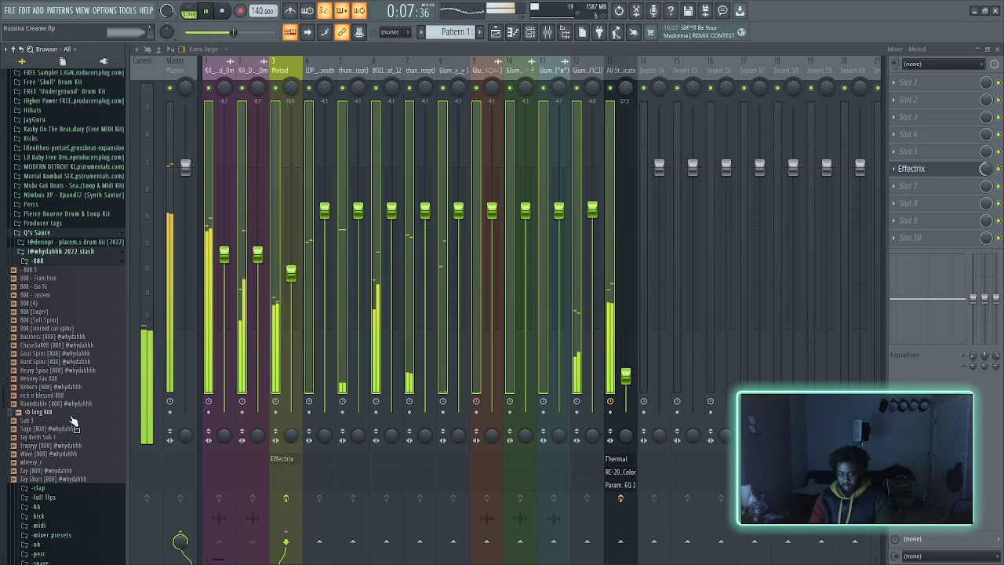
# - Preview the stash's remaining 808 samples: Sub 3, Suge, Tay Keith Sub 1, Trapyyy, Wave, wheezy_r and Zay
pyautogui.click(69, 421)
pyautogui.click(71, 430)
pyautogui.click(70, 438)
pyautogui.click(73, 430)
pyautogui.click(73, 430)
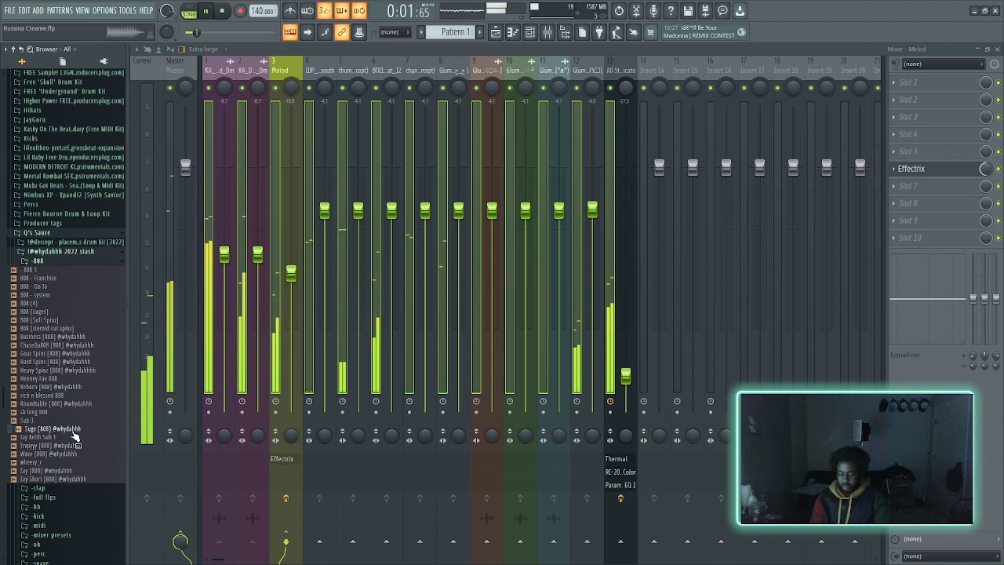
pyautogui.click(71, 446)
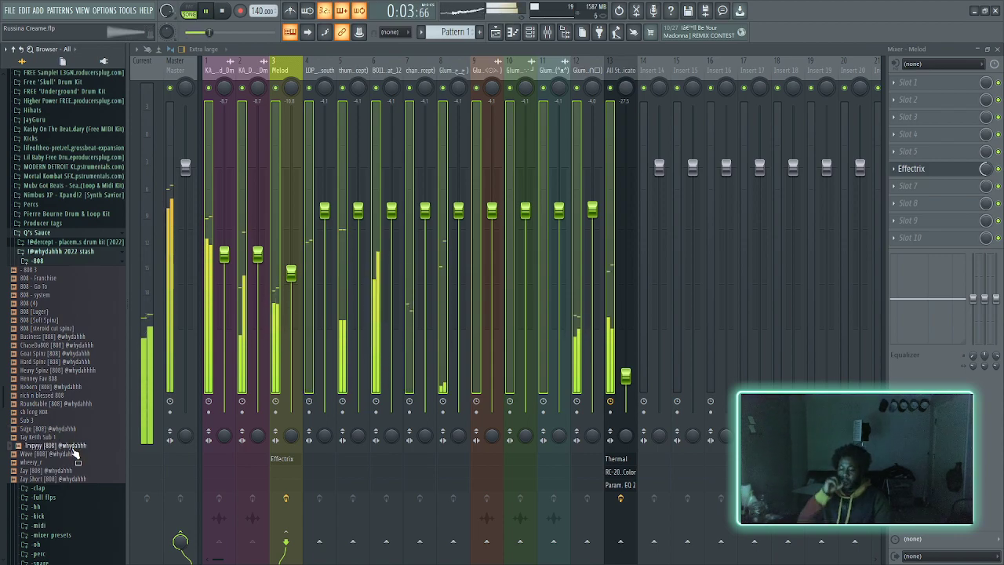
pyautogui.click(77, 454)
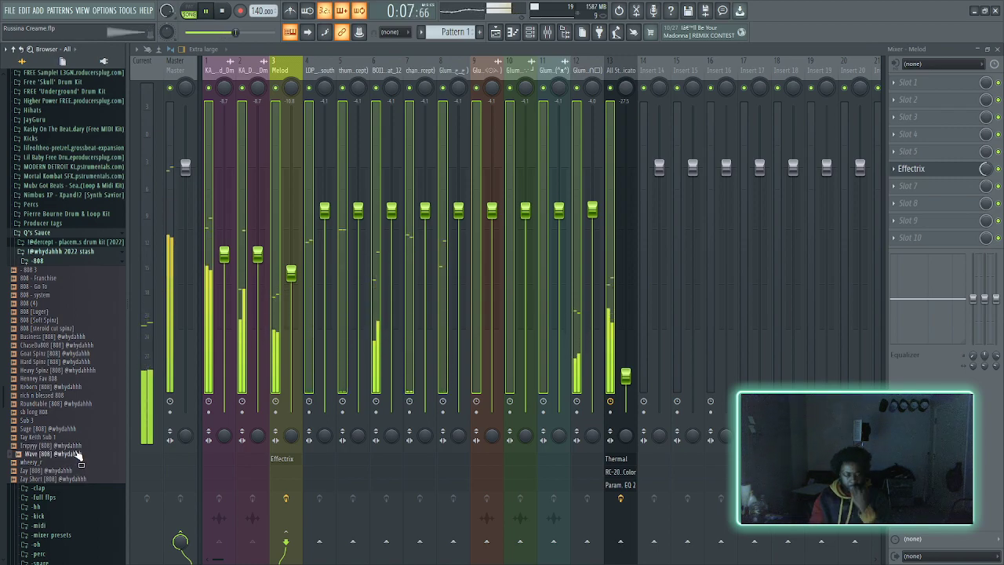
pyautogui.click(66, 463)
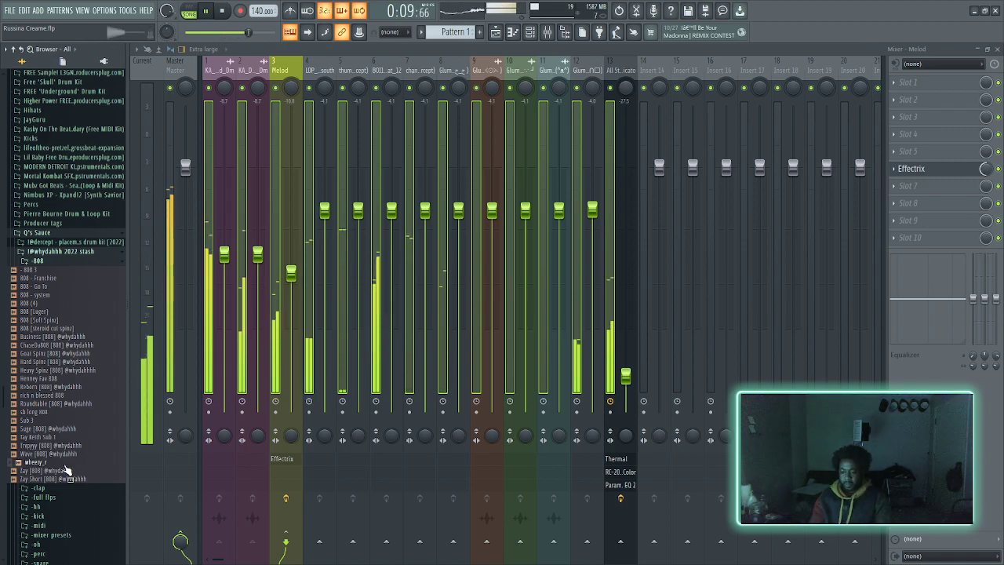
pyautogui.click(66, 470)
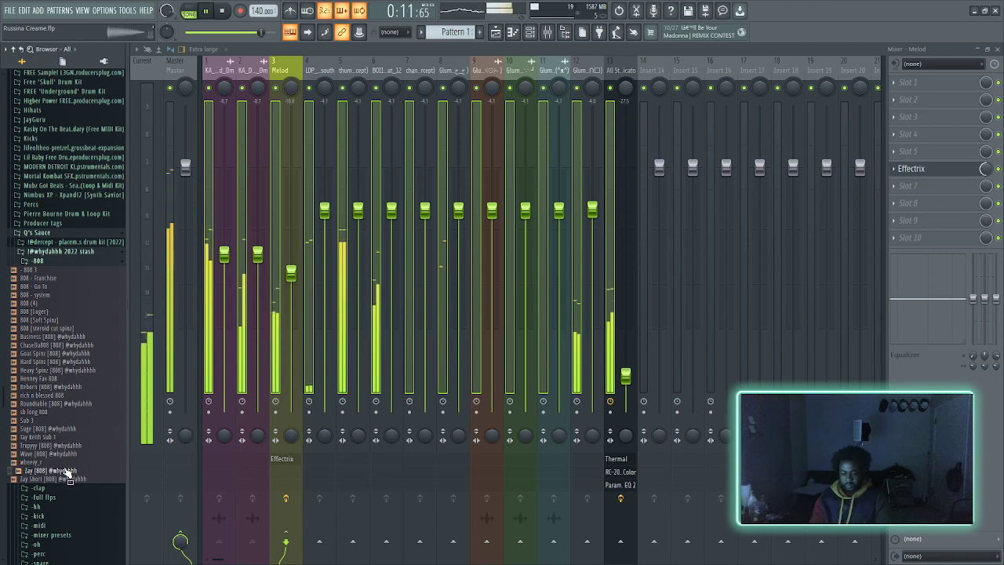
# - Preview the Zay Short [808] sample and add it to the channel rack as a new channel below All Strings Pizzicato
pyautogui.click(87, 479)
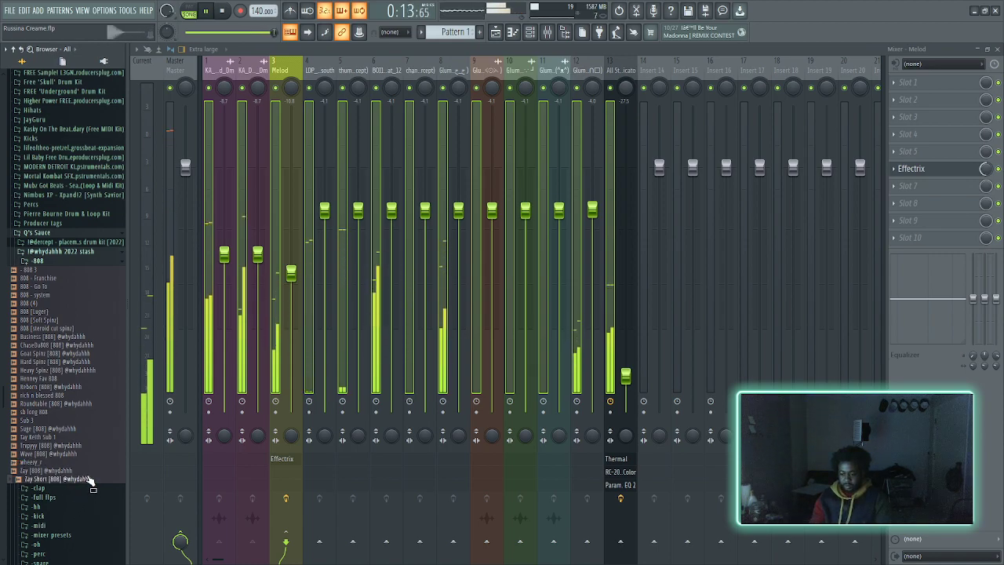
pyautogui.moveTo(86, 479); pyautogui.dragTo(400, 218)
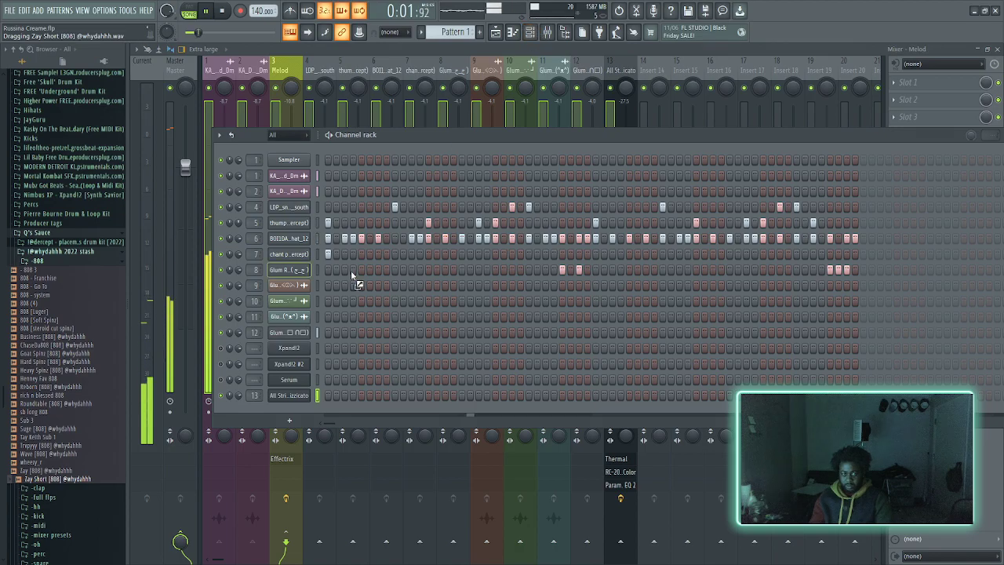
pyautogui.moveTo(278, 413); pyautogui.dragTo(286, 412)
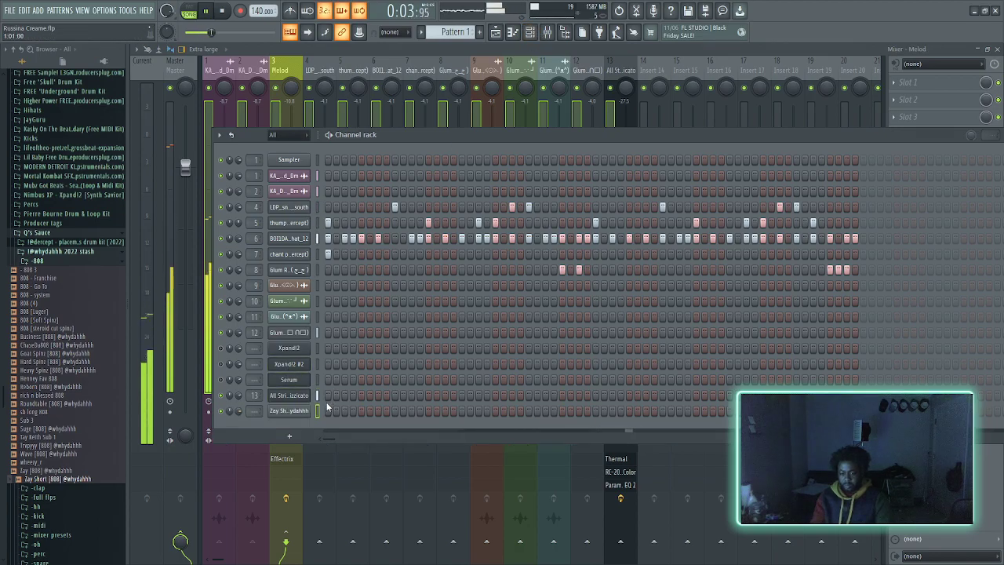
# - Program the Zay Short 808 channel with hits on steps 1, 3, 33 and 35 of Pattern 1
pyautogui.click(284, 411)
pyautogui.click(290, 412)
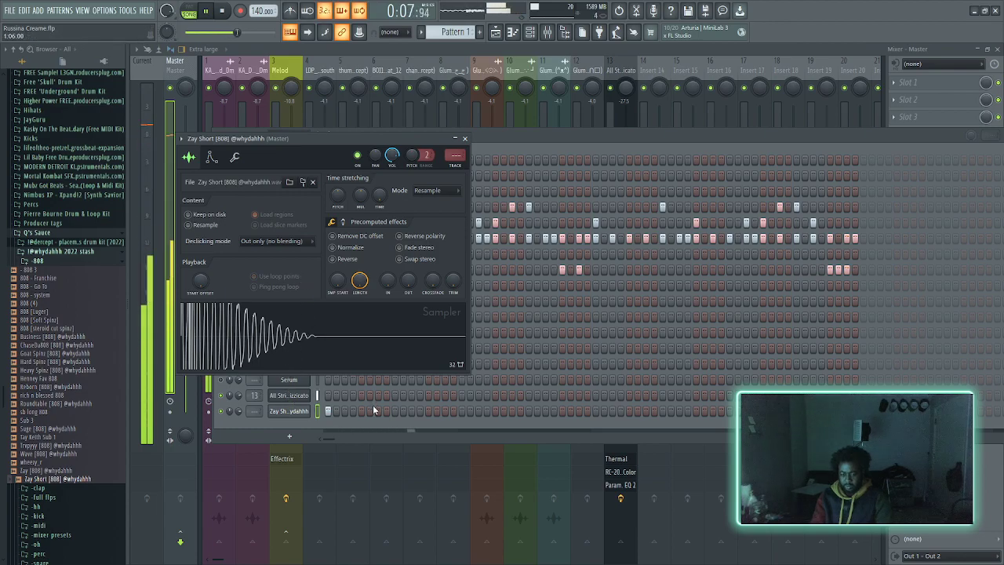
pyautogui.click(345, 411)
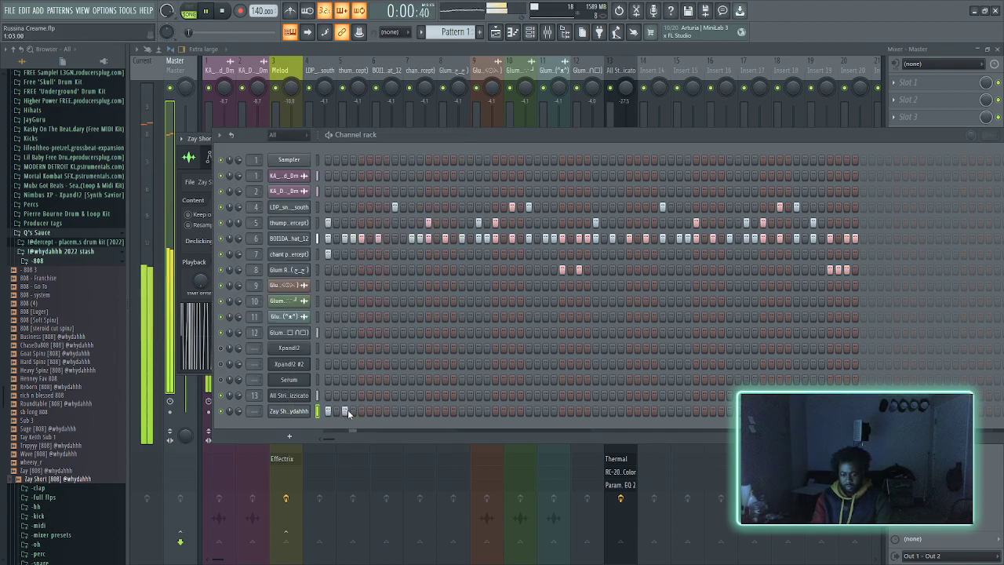
pyautogui.click(346, 411)
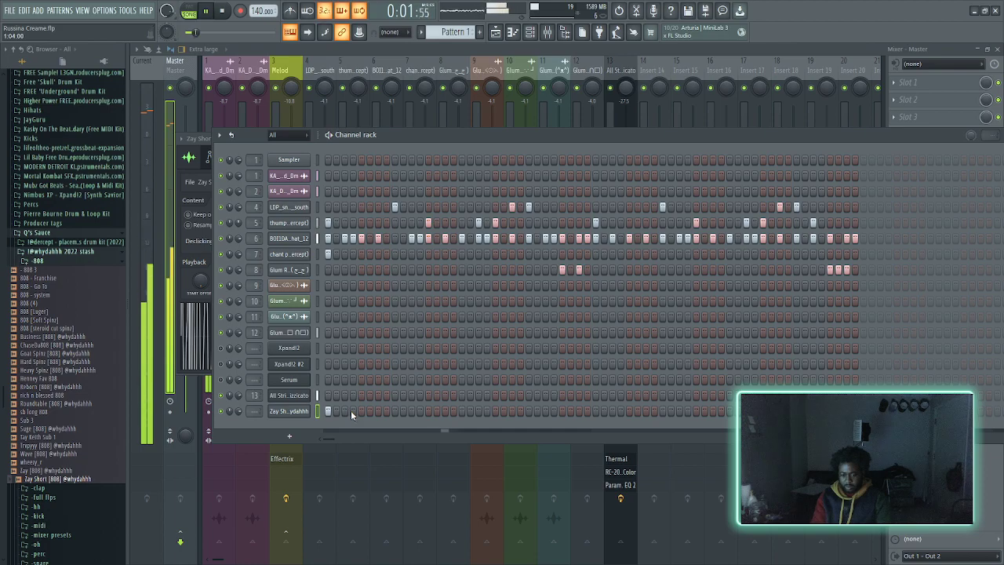
pyautogui.click(362, 411)
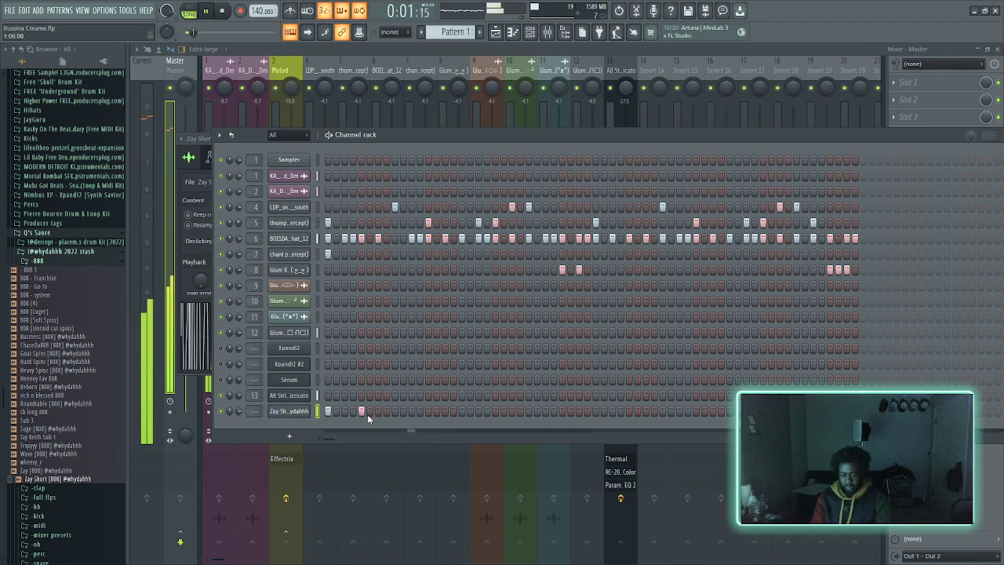
pyautogui.click(362, 412)
pyautogui.press('space')
pyautogui.click(378, 410)
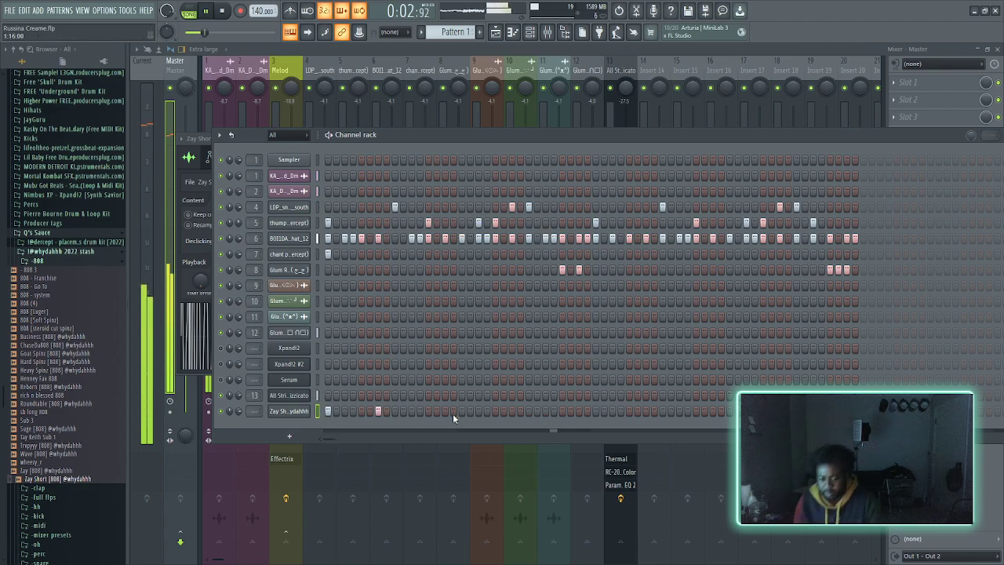
pyautogui.click(344, 410)
pyautogui.click(377, 411)
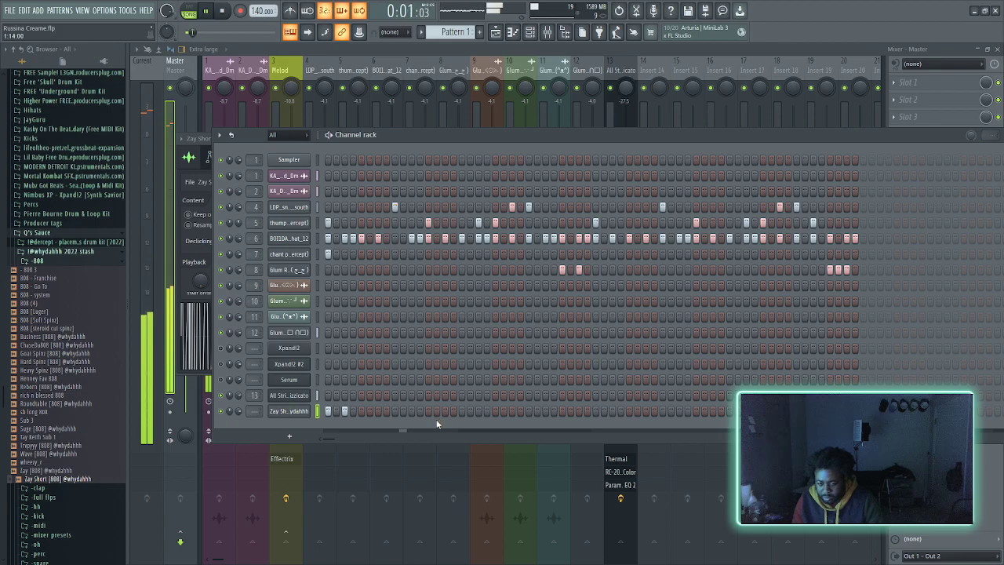
pyautogui.click(594, 411)
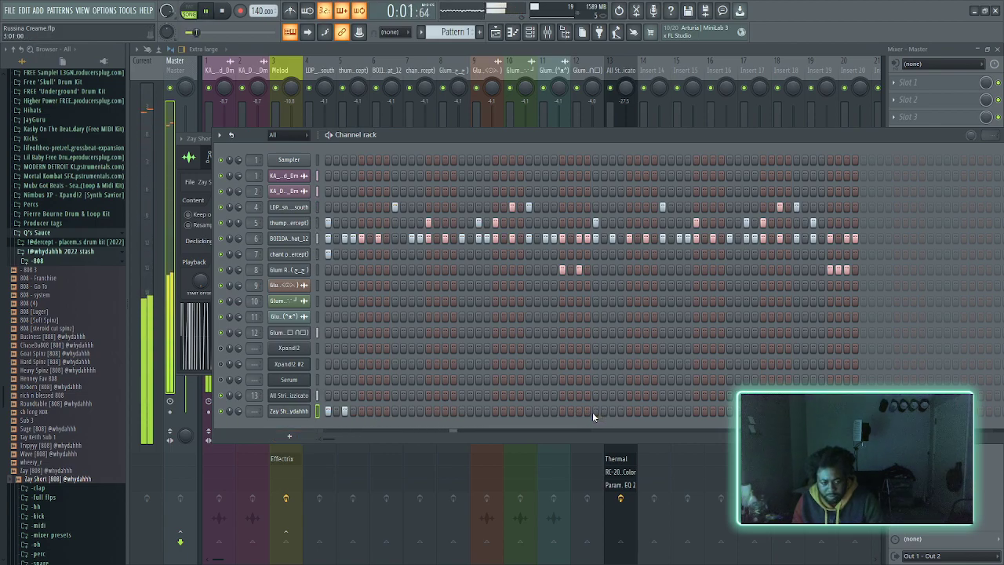
pyautogui.click(613, 411)
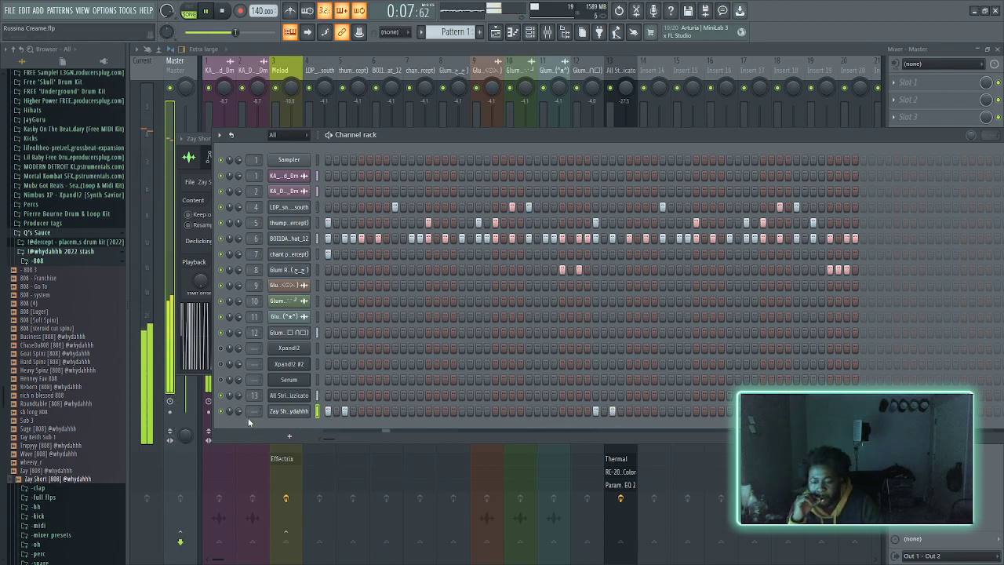
# - Open the 808's folder of the Pierre Bourne Drum & Loop Kit and preview samples including Magnolia, Hacked Pt 2, basic, overused and Woah 808
pyautogui.click(36, 215)
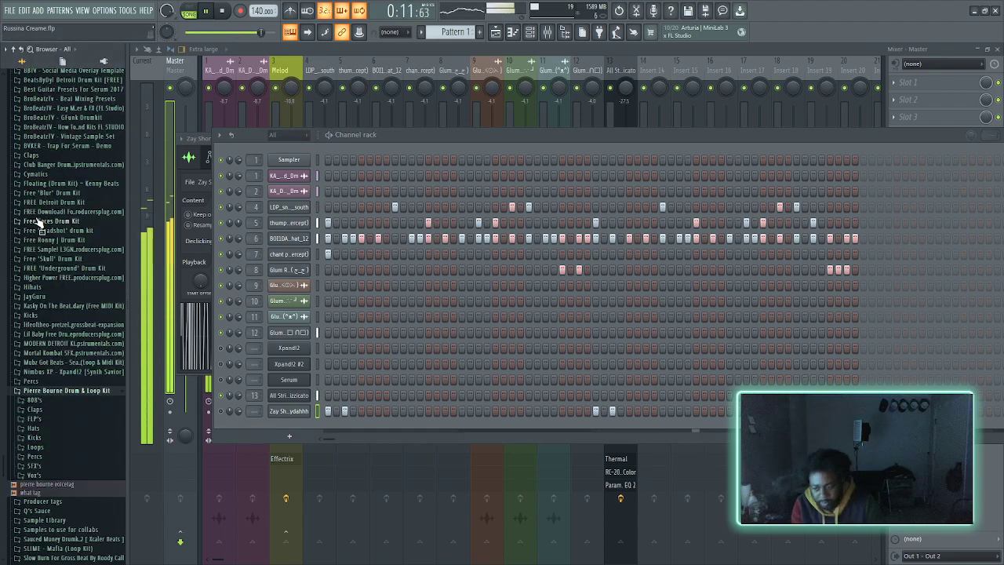
pyautogui.click(35, 400)
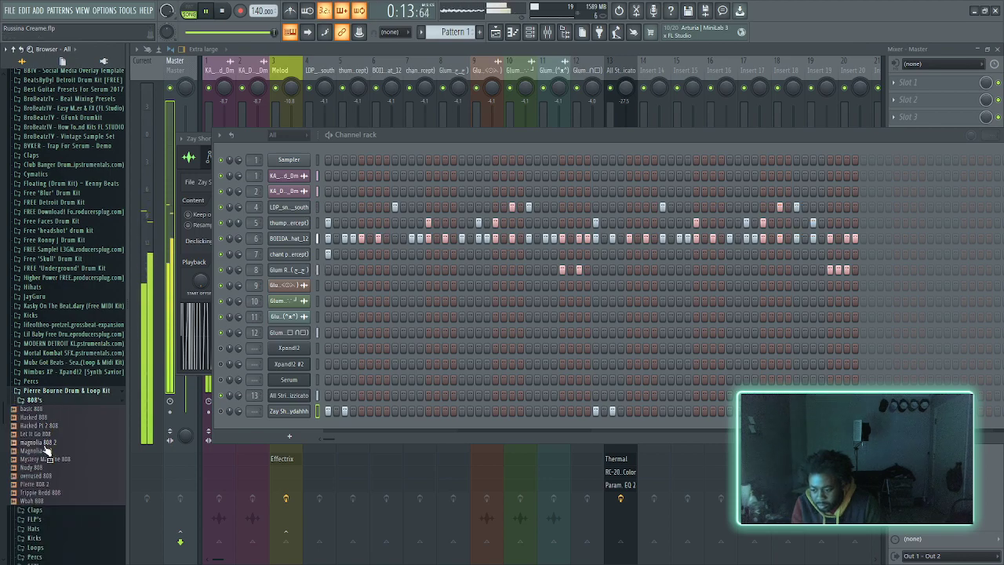
pyautogui.click(44, 452)
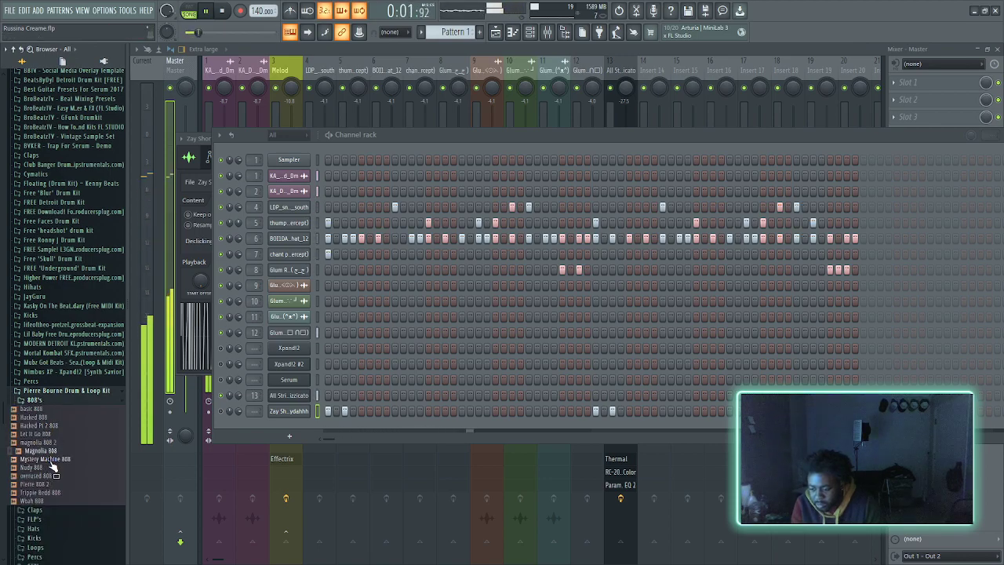
pyautogui.click(49, 435)
pyautogui.click(49, 425)
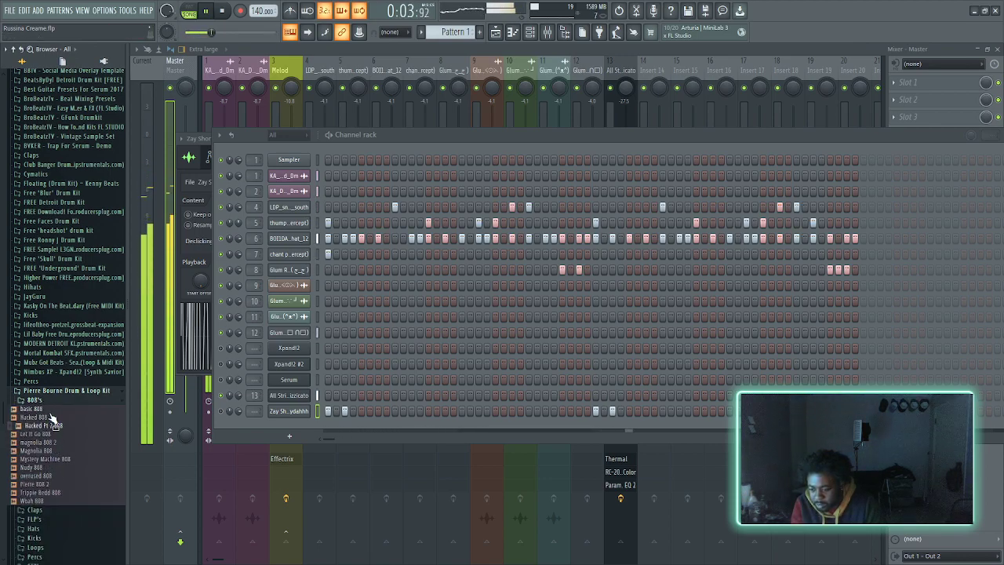
pyautogui.click(50, 409)
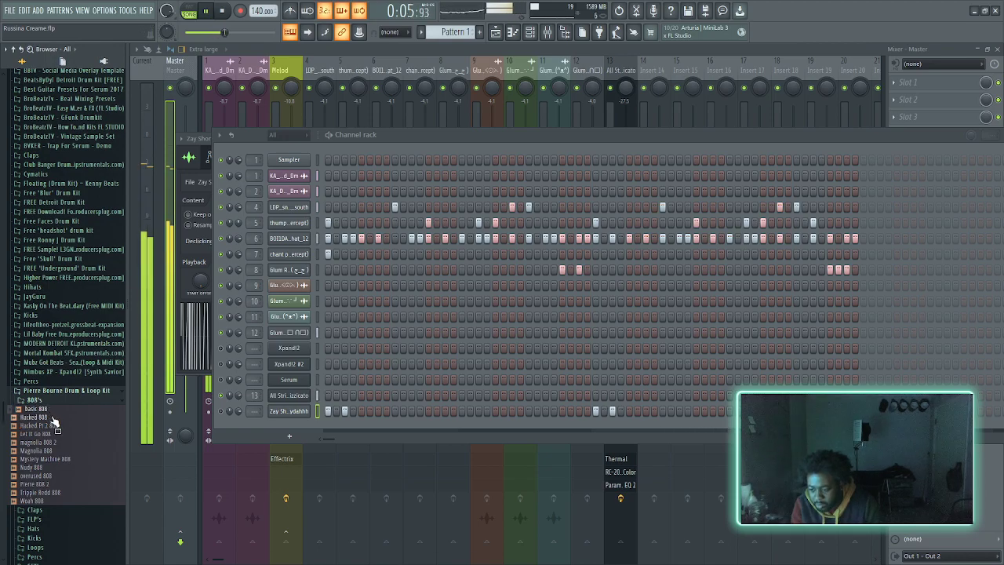
pyautogui.click(52, 426)
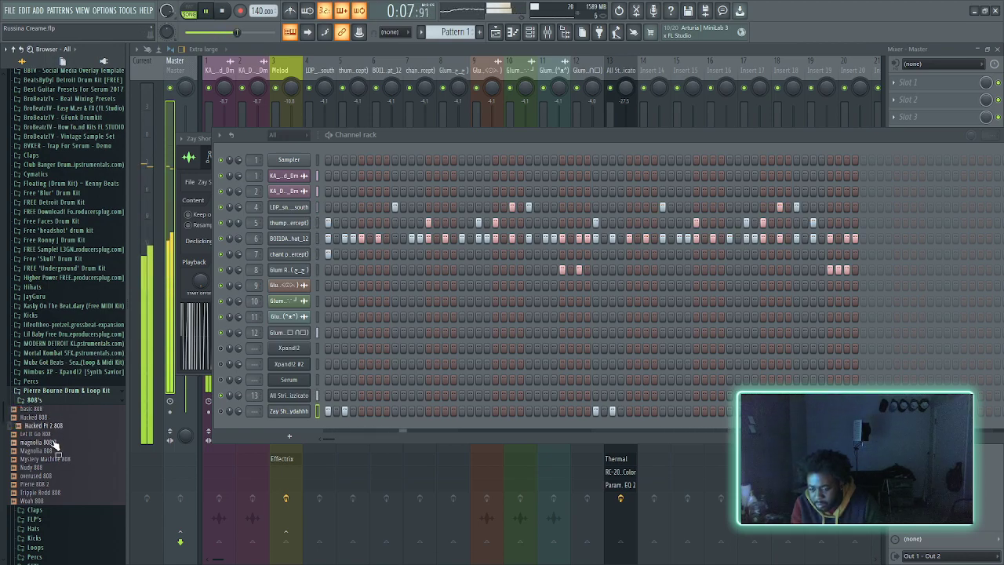
pyautogui.click(54, 475)
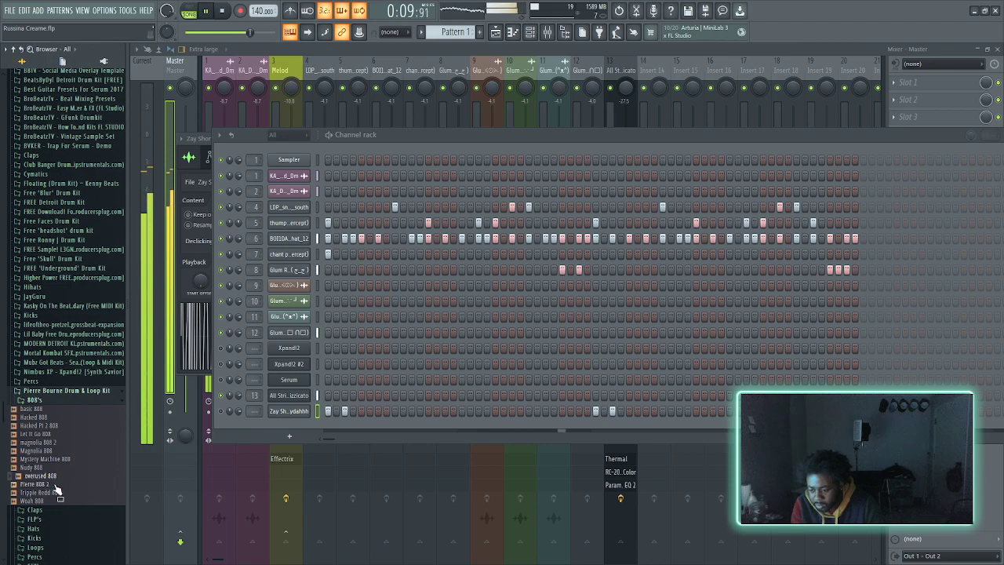
pyautogui.click(57, 493)
pyautogui.click(62, 501)
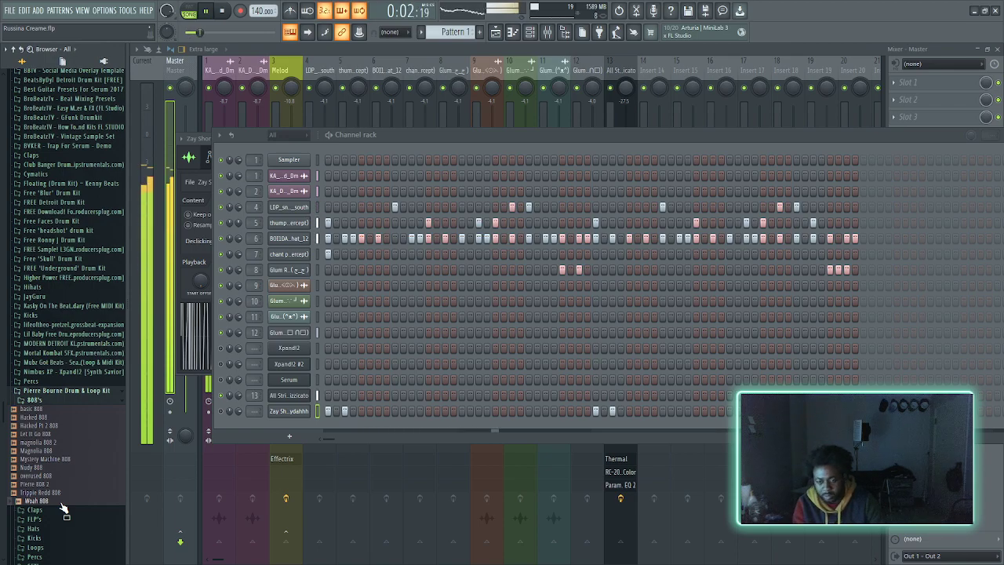
# - Add the Woah 808 sample as a new channel below Zay Short and open its miscellaneous channel settings
pyautogui.moveTo(63, 510); pyautogui.dragTo(219, 477)
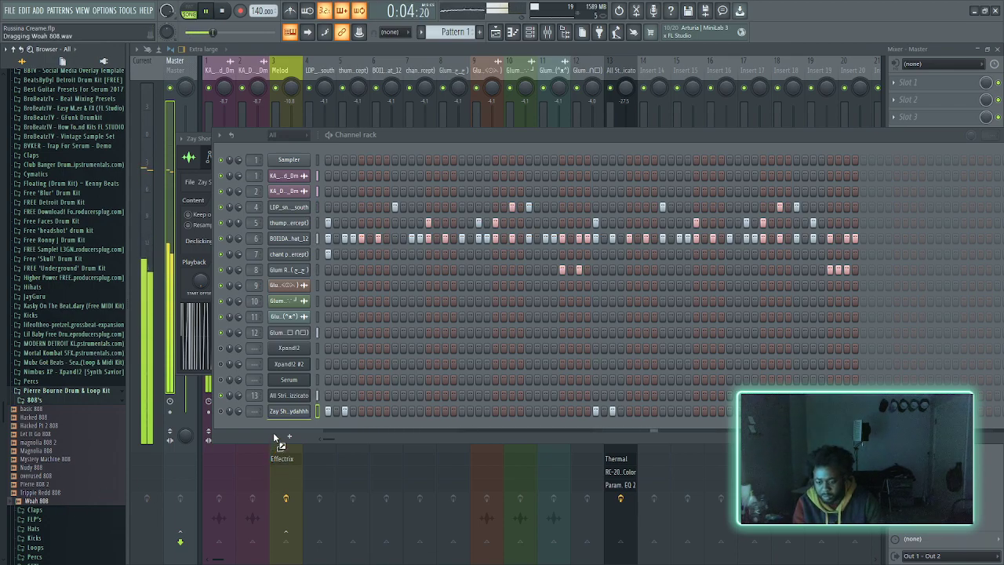
pyautogui.moveTo(274, 437); pyautogui.dragTo(279, 437)
pyautogui.click(293, 288)
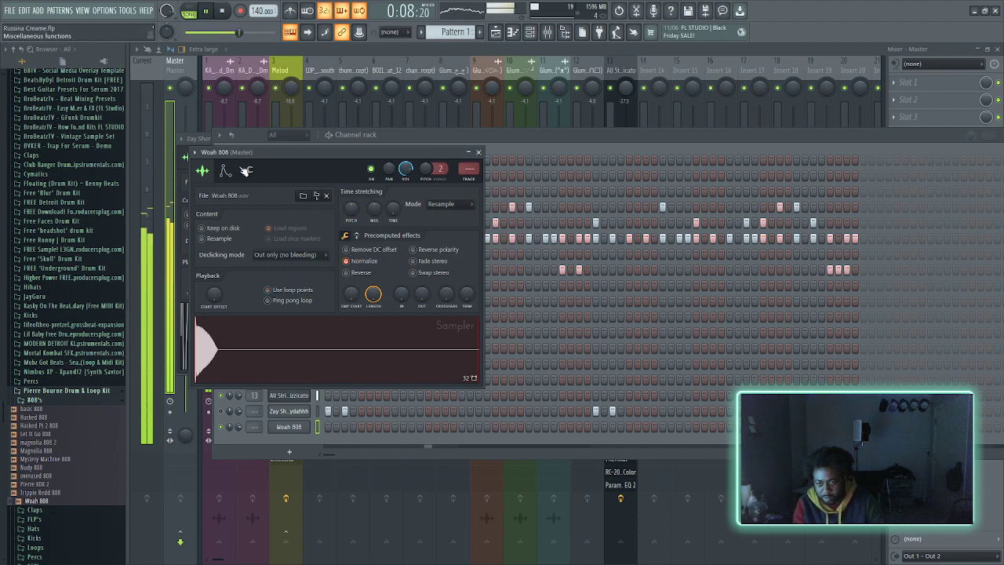
pyautogui.click(248, 171)
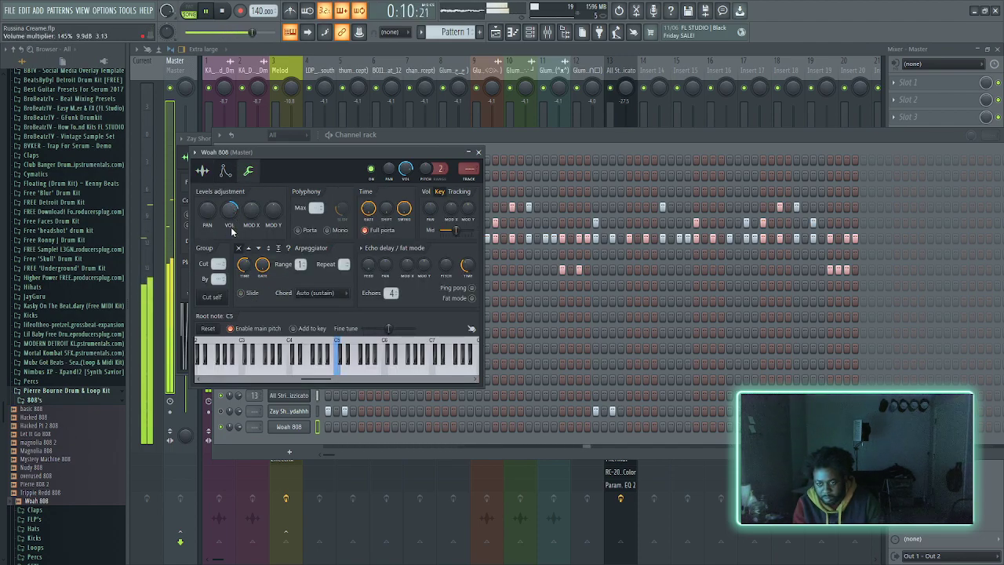
# - Program the Woah 808 channel with hits on steps 1, 3, 33 and 35, matching the Zay Short channel
pyautogui.click(328, 427)
pyautogui.click(336, 427)
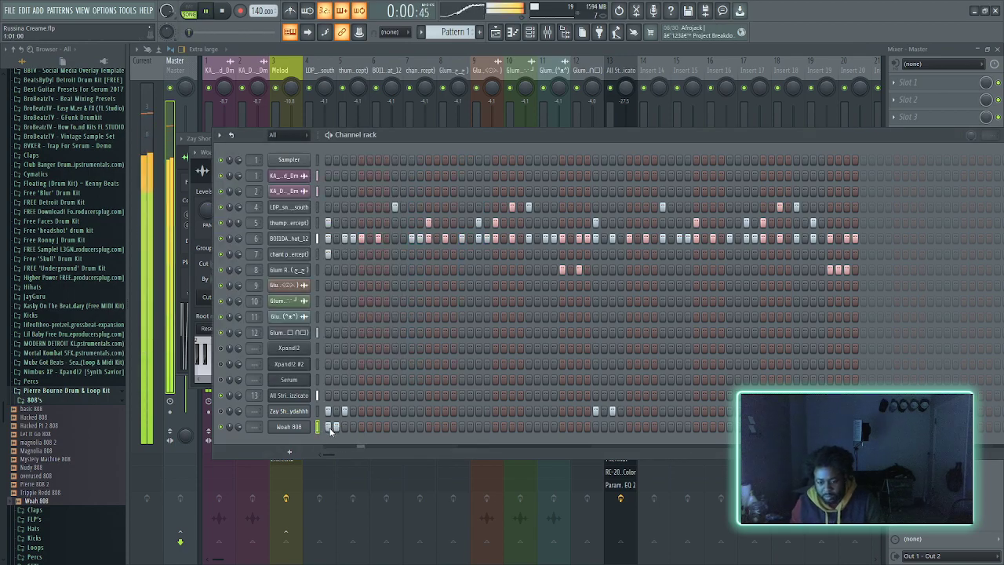
pyautogui.click(336, 427)
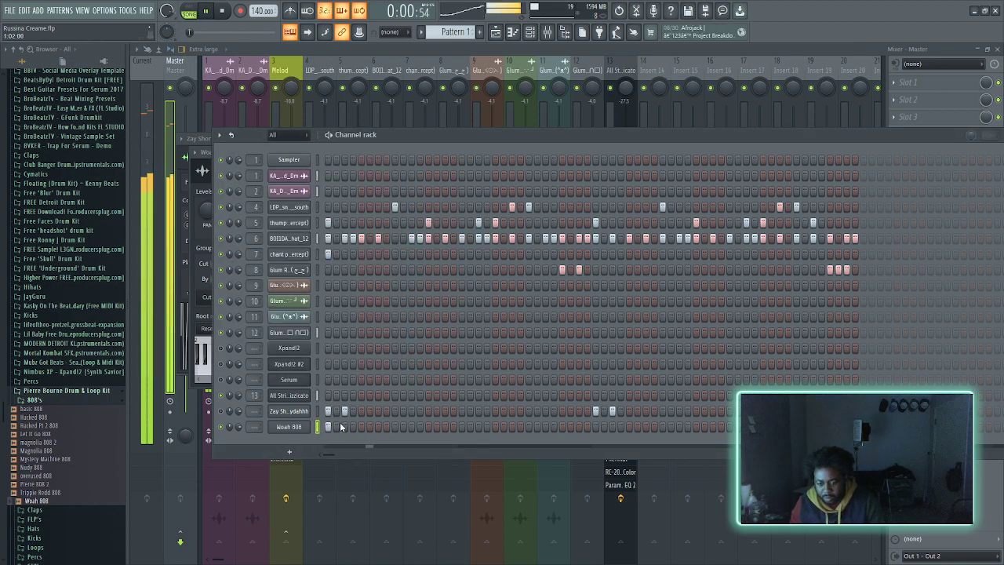
pyautogui.click(345, 427)
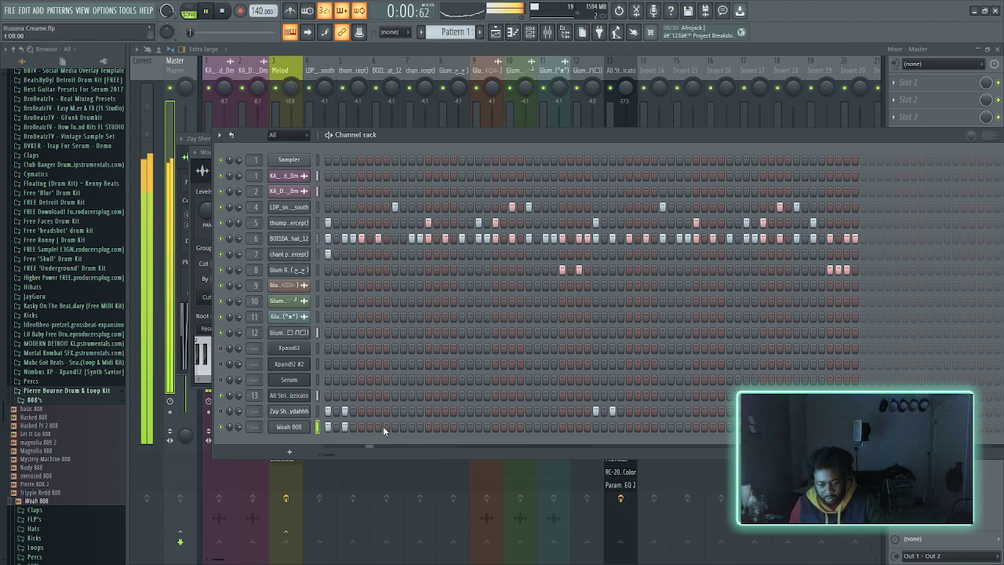
pyautogui.click(596, 426)
pyautogui.click(612, 427)
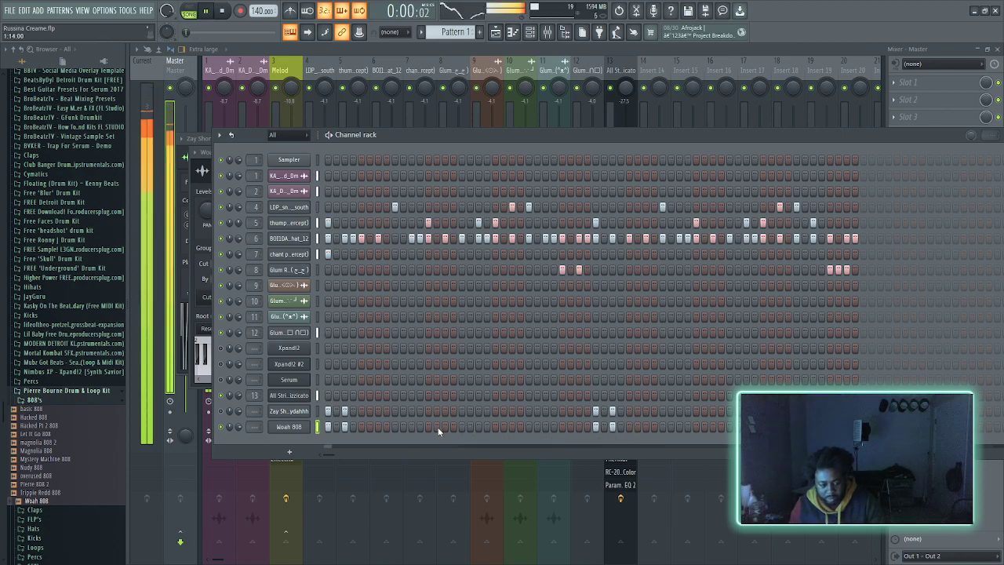
# - Make the Woah 808 channel cut itself with Cut 11 and By 11, and place a hit on step 13
pyautogui.click(412, 427)
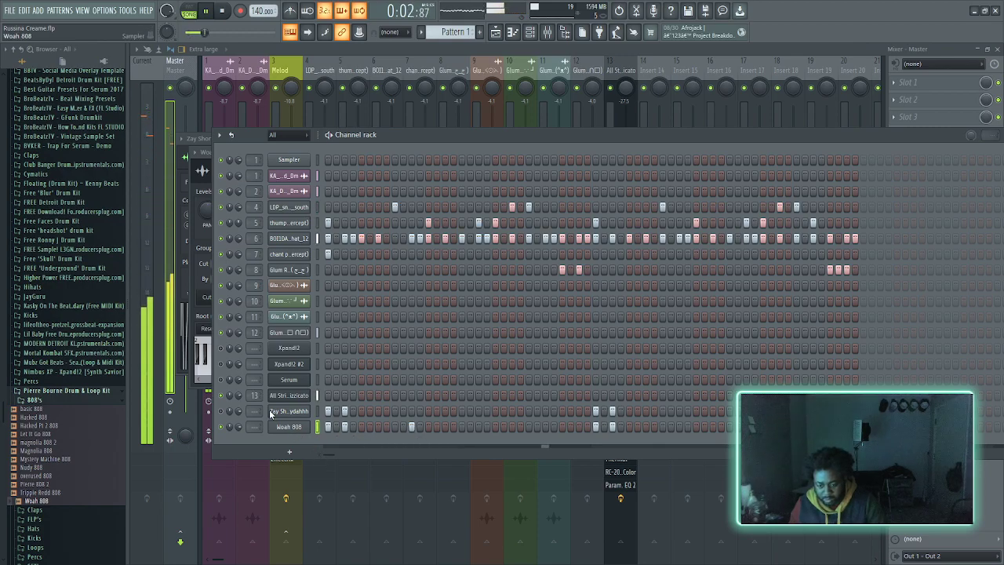
pyautogui.click(290, 428)
pyautogui.moveTo(210, 31); pyautogui.dragTo(239, 31)
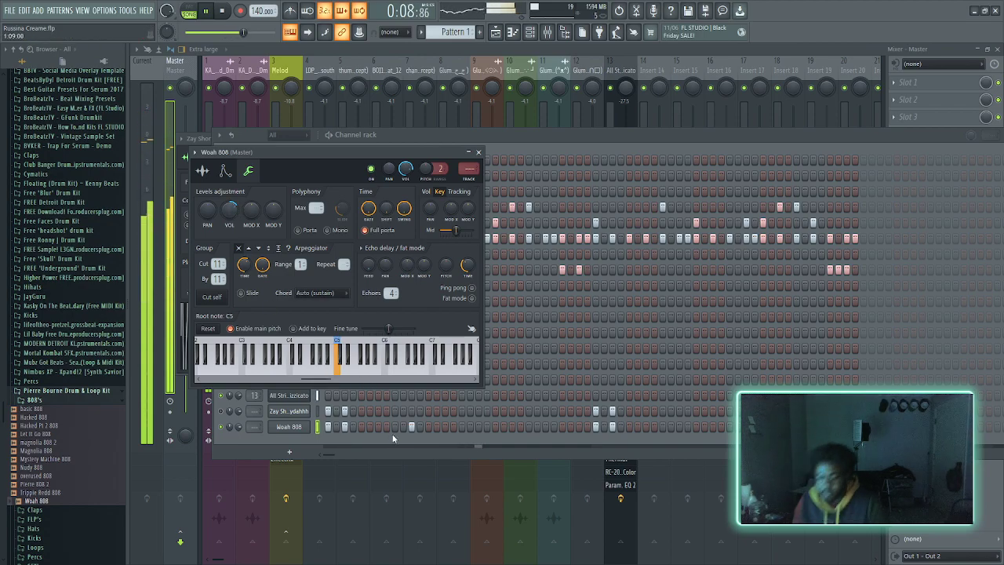
pyautogui.click(412, 429)
pyautogui.click(427, 426)
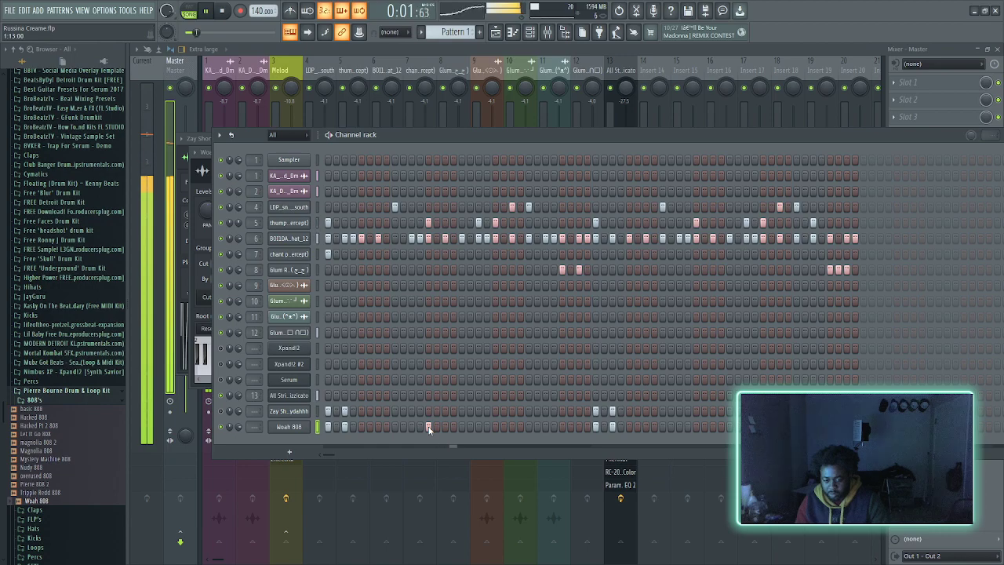
# - Extend the Woah 808 pattern with hits on steps 21, 27, 45, 47, 53 and 59
pyautogui.click(714, 429)
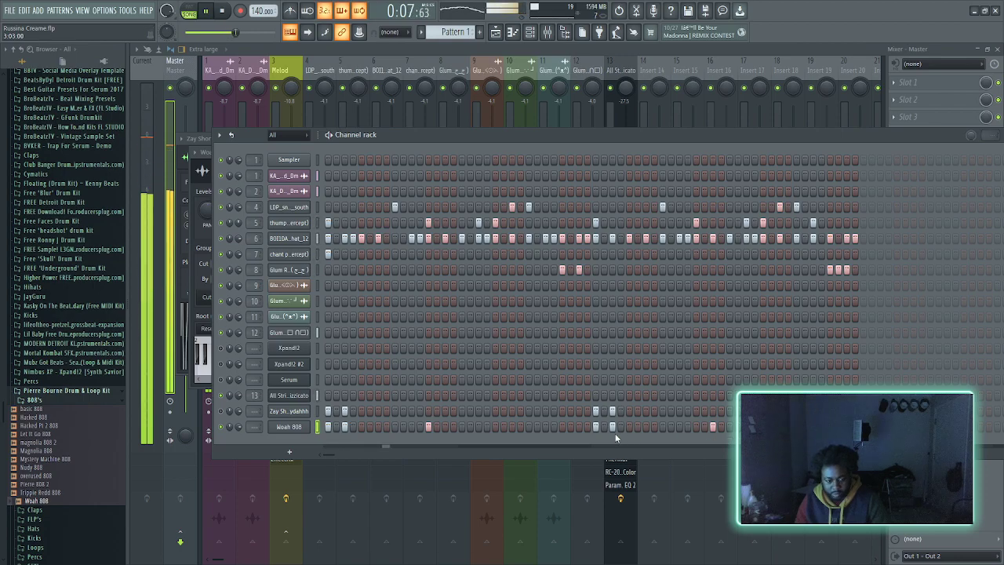
pyautogui.click(510, 429)
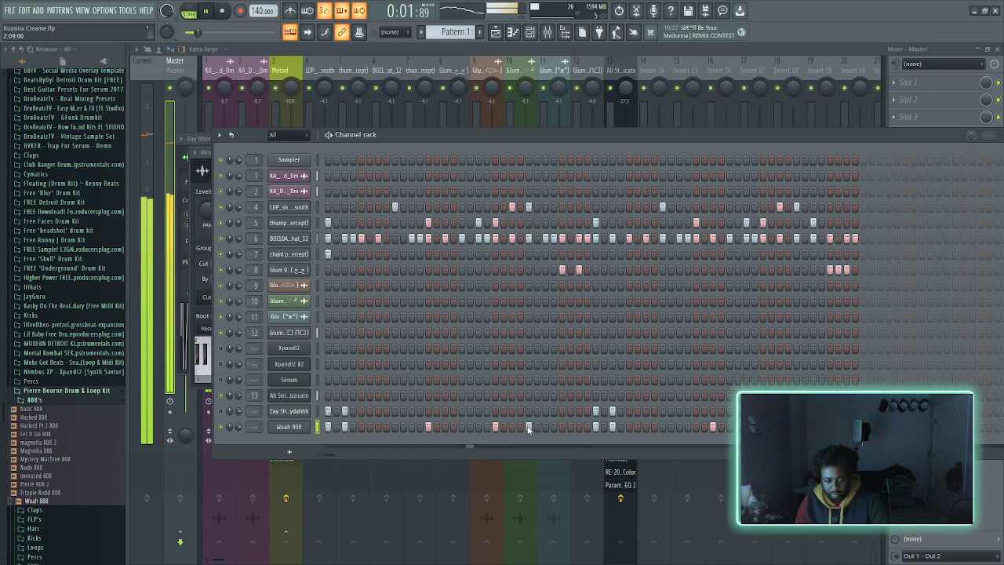
pyautogui.click(528, 427)
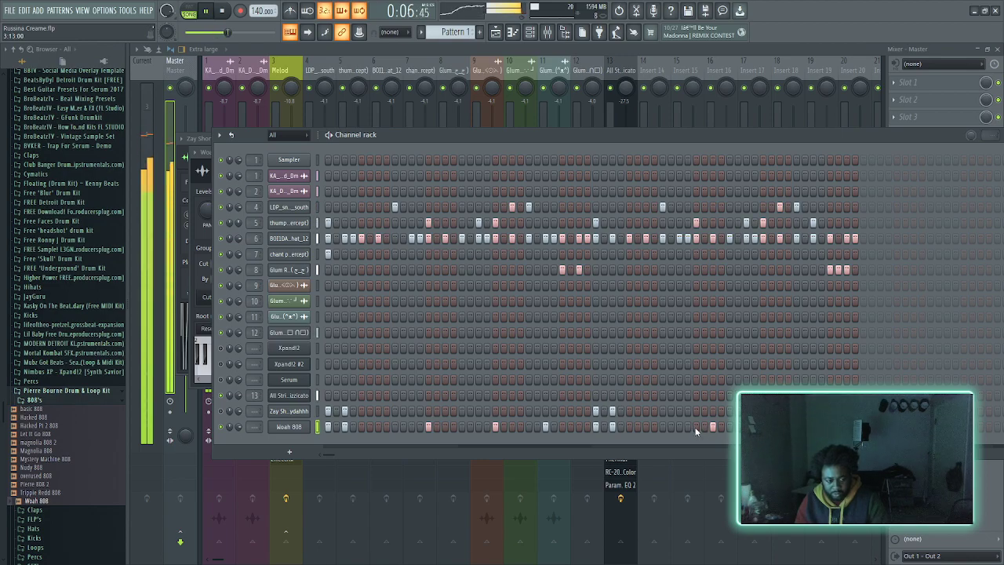
pyautogui.click(495, 427)
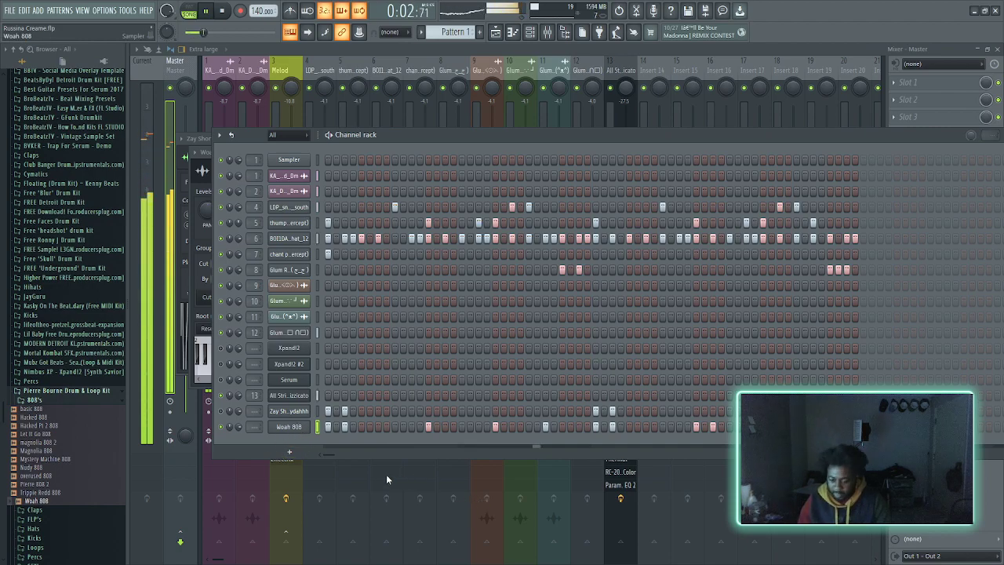
# - Open the Woah 808 piano roll and add C5 notes on step 15 of bar 1 and steps 13 and 15 of bar 4
pyautogui.click(322, 421)
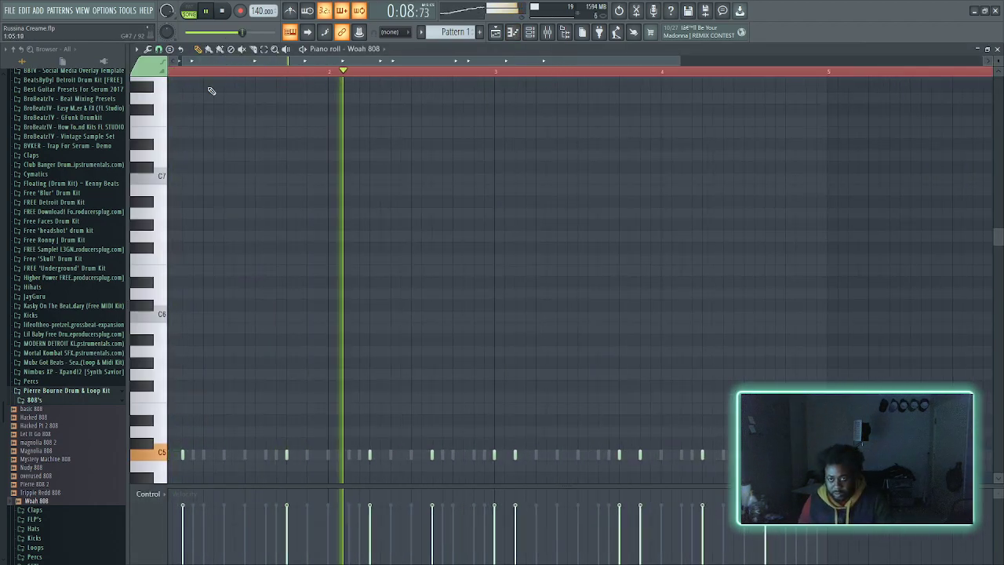
pyautogui.scroll(1, 177, 262)
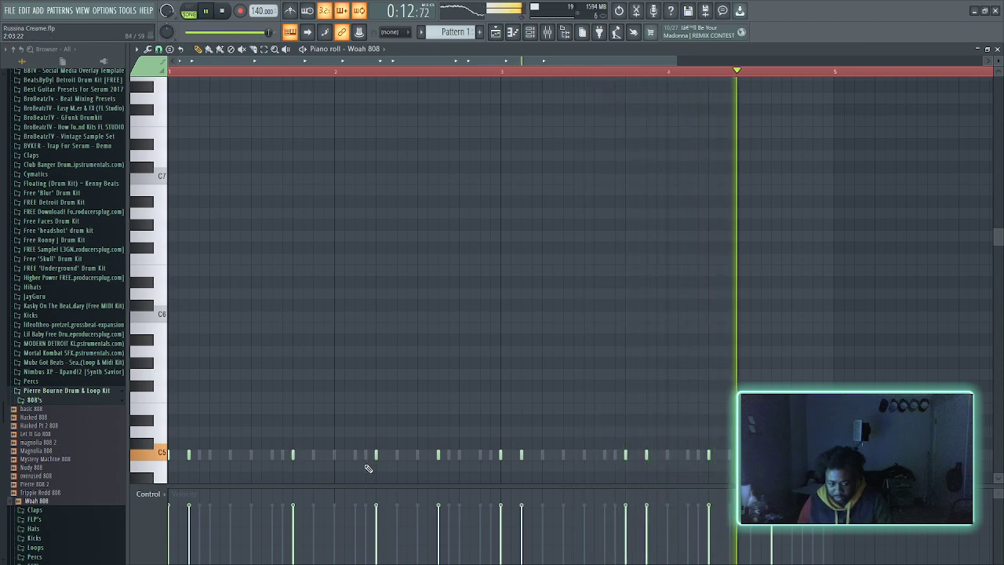
pyautogui.press('space')
pyautogui.press('space')
pyautogui.click(312, 455)
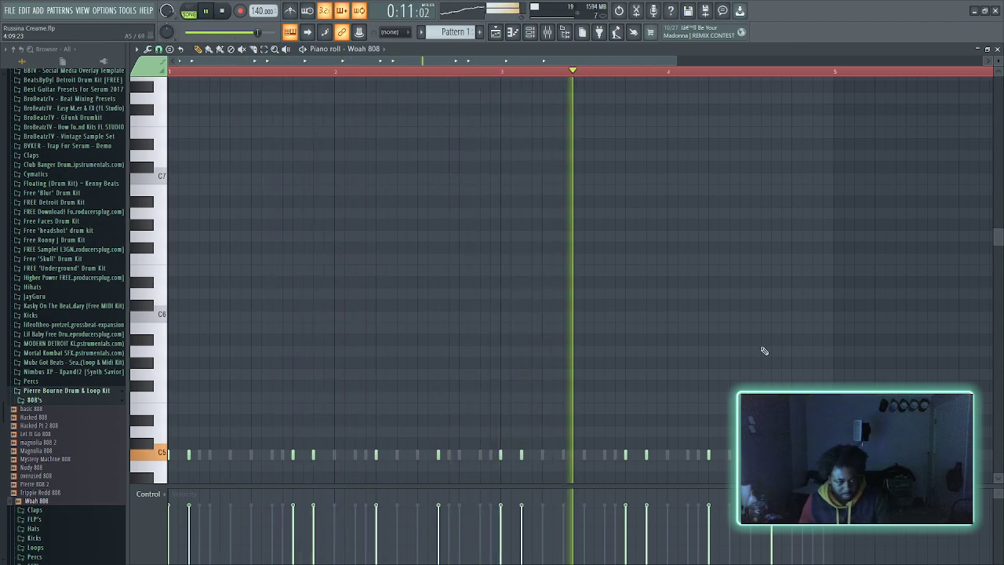
pyautogui.scroll(2, 647, 186)
pyautogui.click(617, 455)
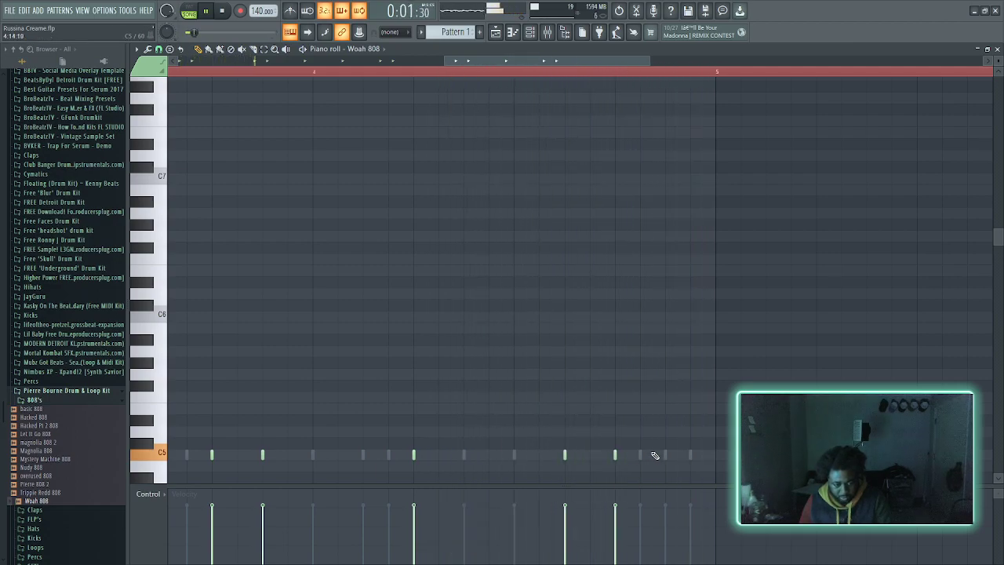
pyautogui.scroll(-1, 643, 451)
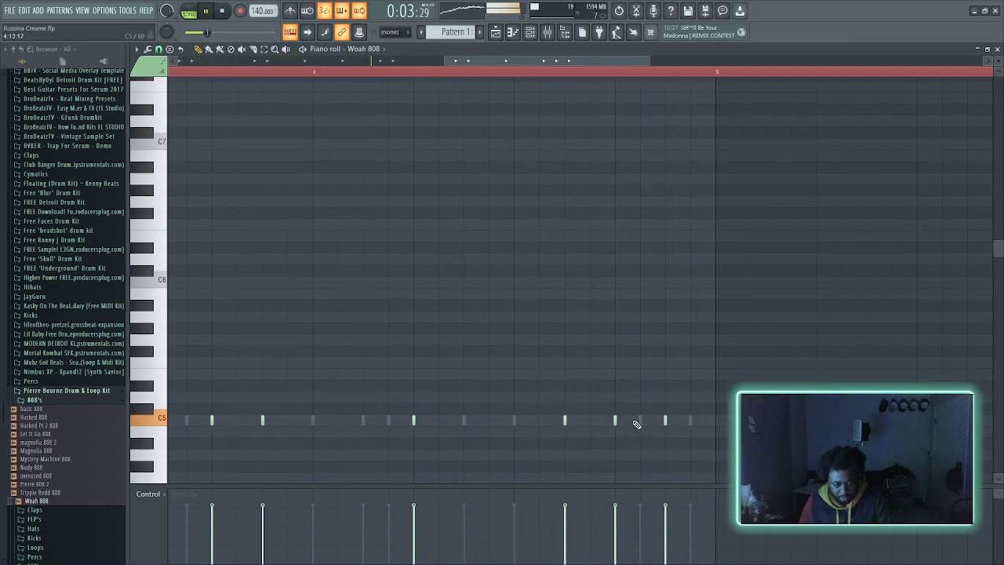
# - Add a C5 note on step 14 of bar 4 in the Woah 808 part and reduce the velocities on steps 13 and 14
pyautogui.scroll(-2, 636, 415)
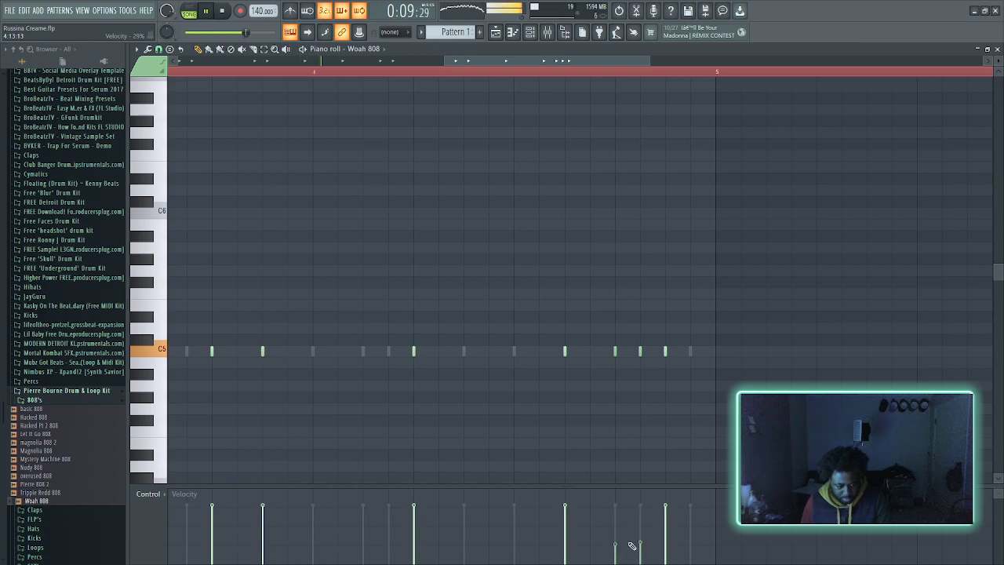
pyautogui.moveTo(684, 414); pyautogui.dragTo(601, 342)
pyautogui.hotkey('shift', 'Up')
pyautogui.hotkey('shift', 'Up')
pyautogui.hotkey('shift', 'Up')
pyautogui.hotkey('shift', 'Up')
pyautogui.hotkey('shift', 'Up')
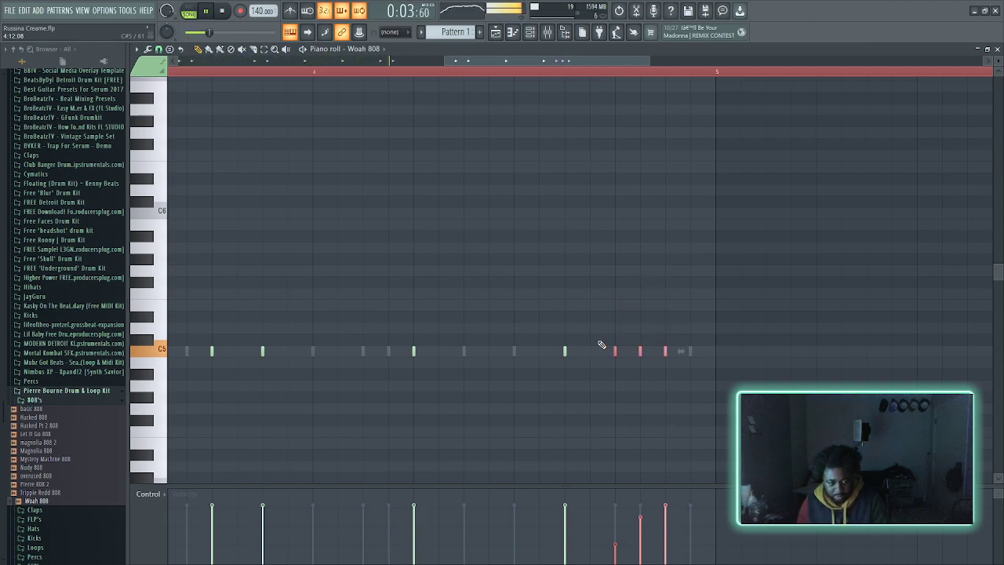
# - Transpose the last two notes of bar 4, putting step 14 on C#5 and step 15 on F5
pyautogui.moveTo(698, 379); pyautogui.dragTo(627, 340)
pyautogui.hotkey('ctrl', 'Up')
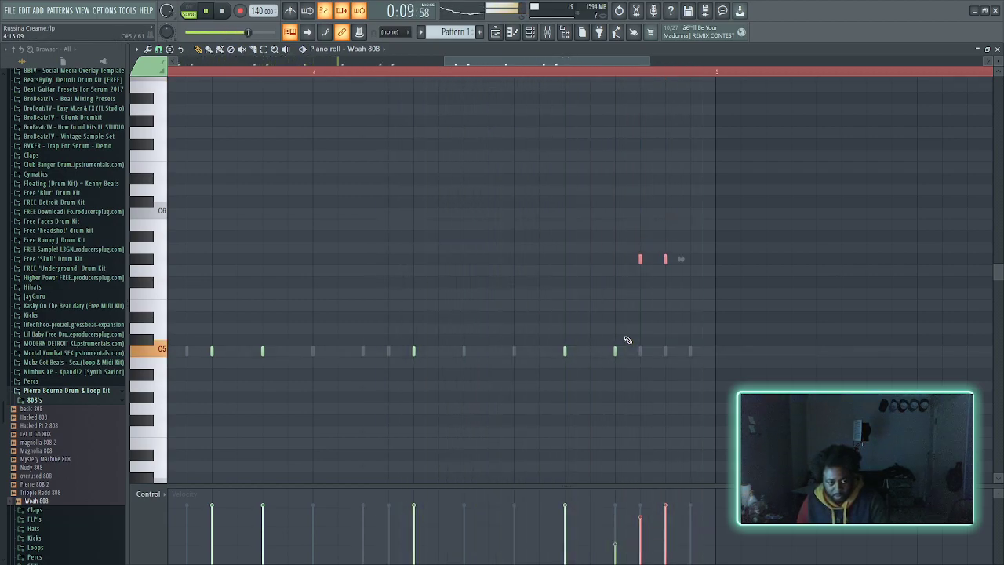
pyautogui.hotkey('shift', 'Down')
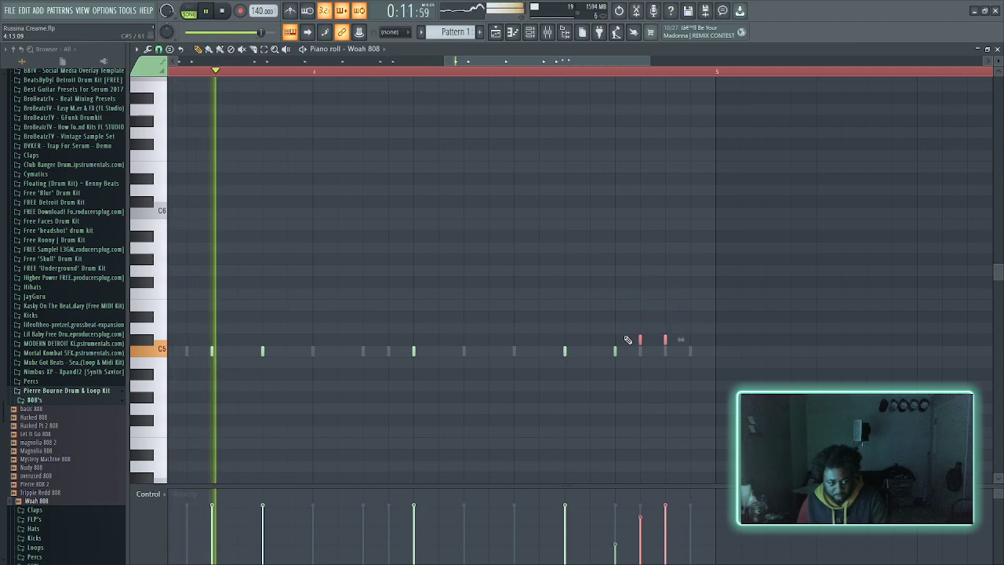
pyautogui.moveTo(716, 324); pyautogui.dragTo(664, 331)
pyautogui.press('space')
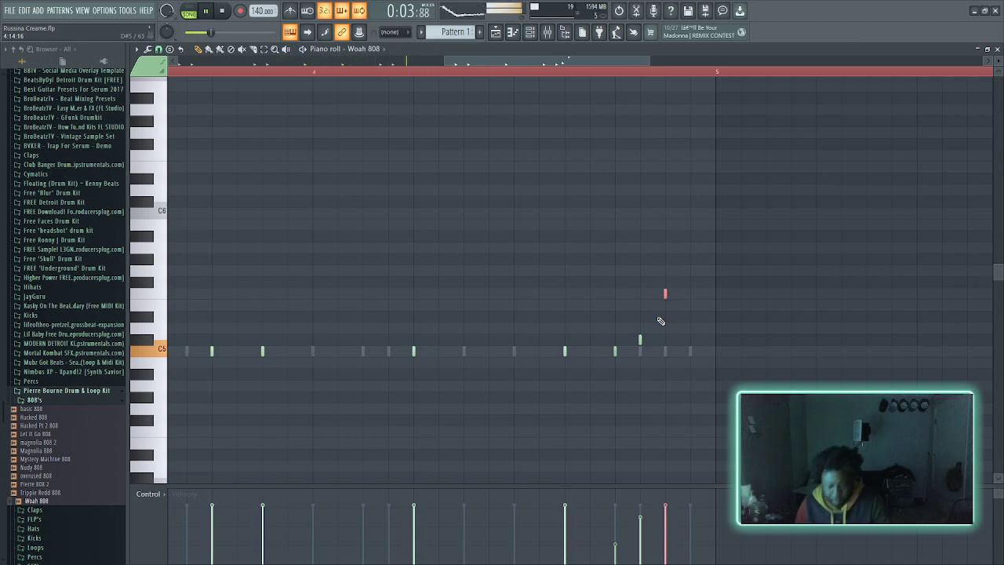
pyautogui.press('space')
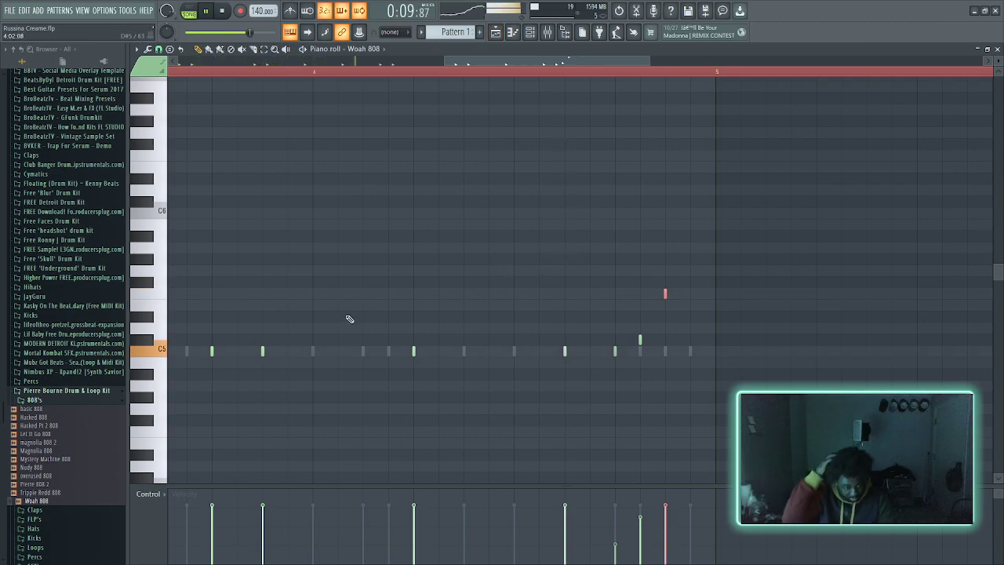
# - Add an F5 note on step 15 of bar 2 in the Woah 808 part
pyautogui.scroll(-3, 233, 337)
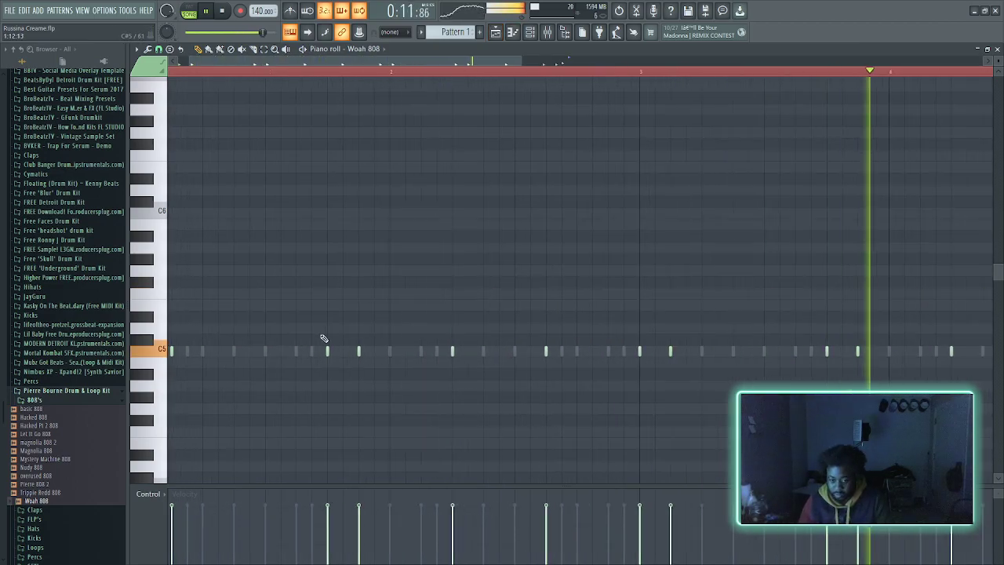
pyautogui.scroll(4, 423, 318)
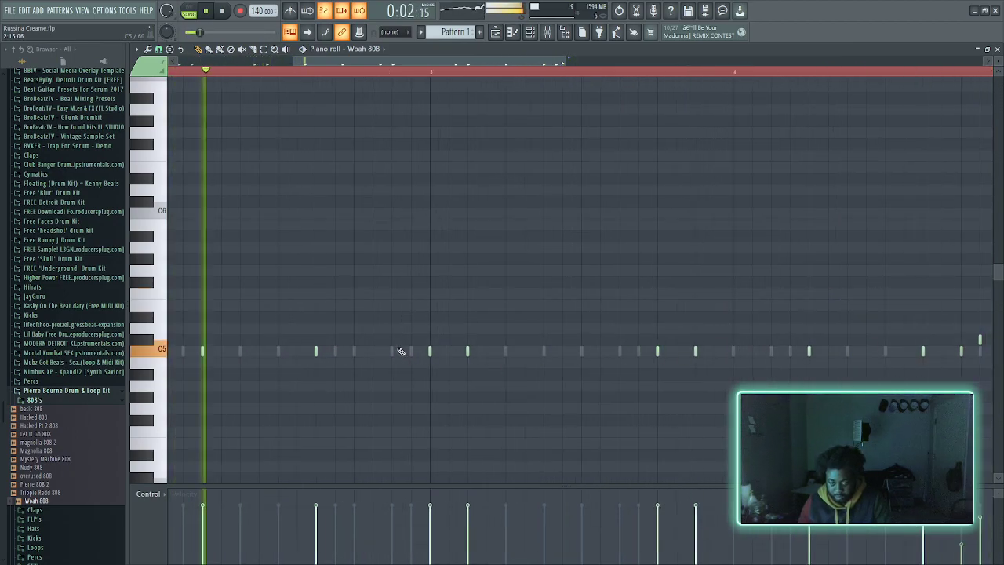
pyautogui.click(394, 304)
pyautogui.rightClick(392, 304)
pyautogui.scroll(-2, 396, 275)
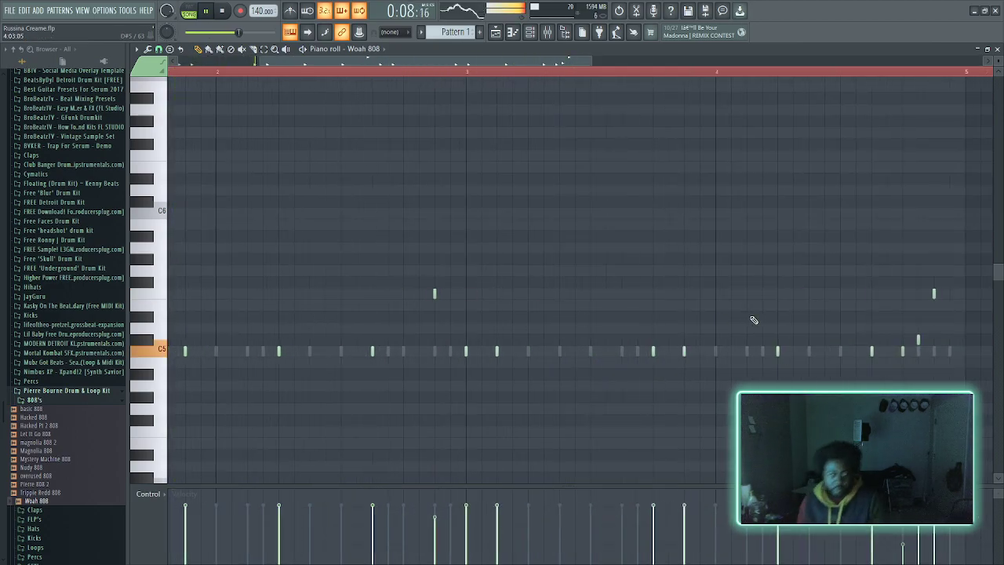
# - Swap the pitches of bar 4's last two notes, with F5 on step 14 and C#5 on step 15
pyautogui.moveTo(930, 353); pyautogui.dragTo(931, 291)
pyautogui.press('Up')
pyautogui.press('Up')
pyautogui.press('Up')
pyautogui.press('Up')
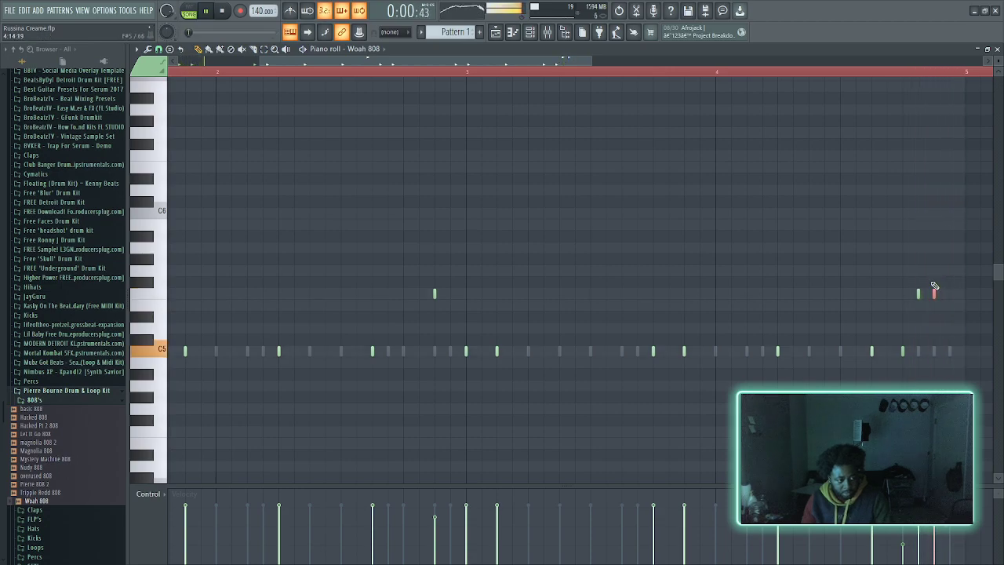
pyautogui.press('Down')
pyautogui.press('Down')
pyautogui.press('Down')
pyautogui.press('Down')
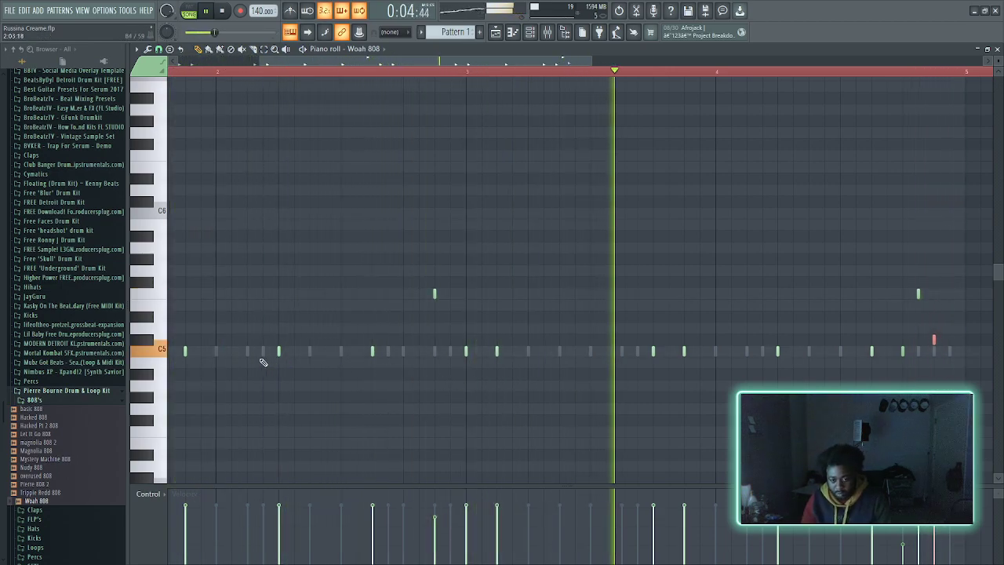
pyautogui.click(434, 293)
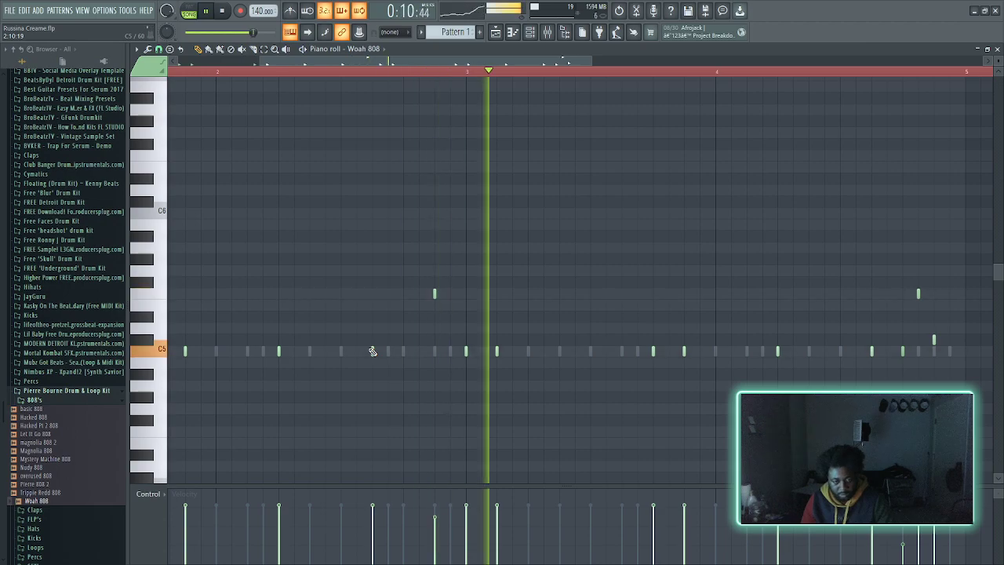
pyautogui.scroll(-3, 440, 400)
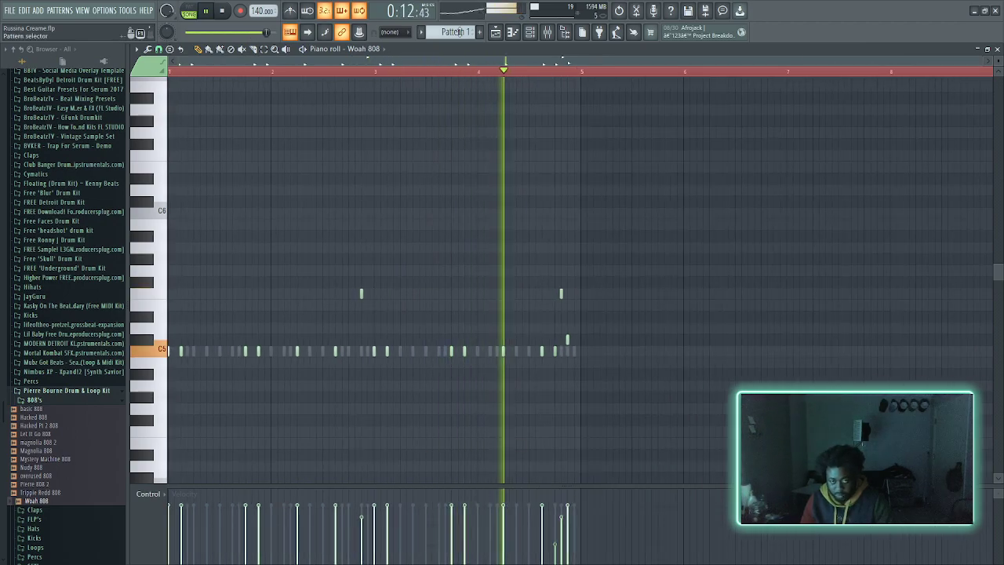
# - Load the Delayed Vox sample from the Pierre Bourne kit's Vox's folder as a new channel below Woah 808
pyautogui.click(529, 32)
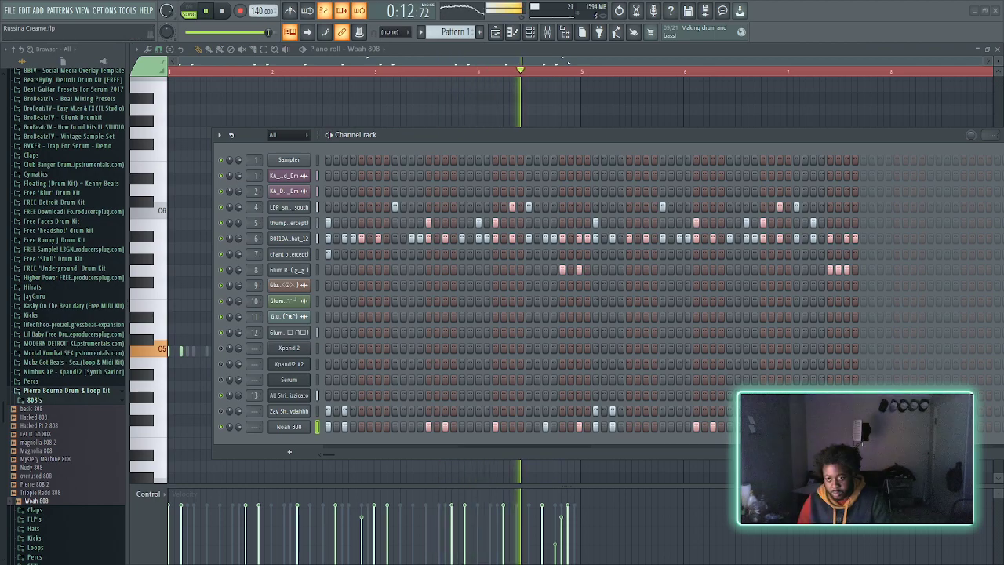
pyautogui.click(286, 61)
pyautogui.scroll(-7, 81, 305)
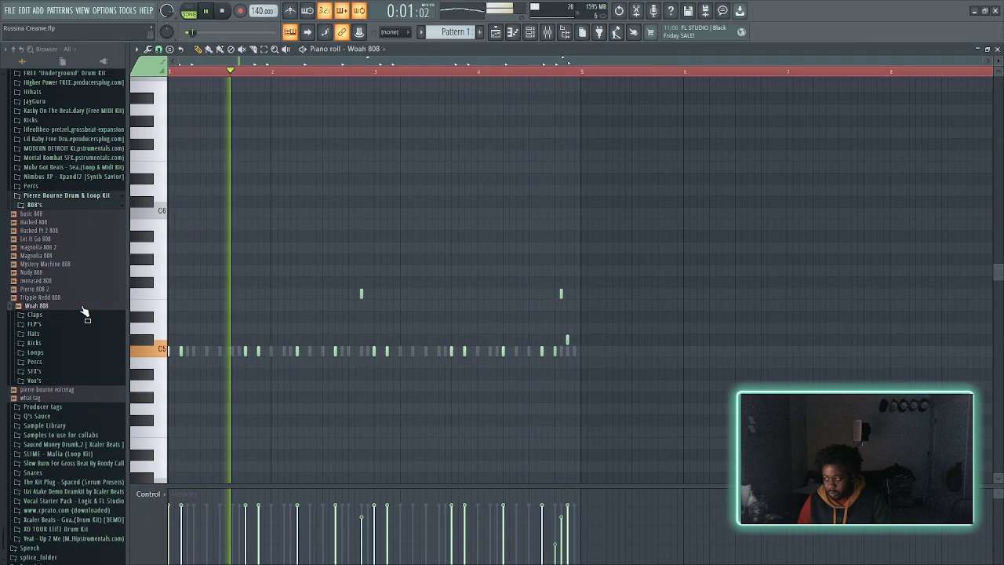
pyautogui.click(73, 381)
pyautogui.click(74, 398)
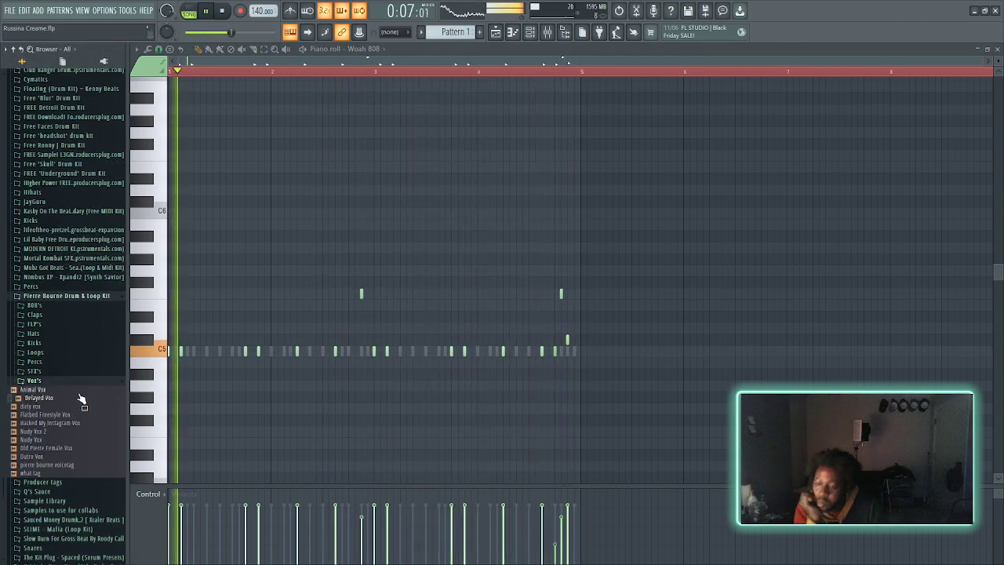
pyautogui.moveTo(81, 403); pyautogui.dragTo(304, 441)
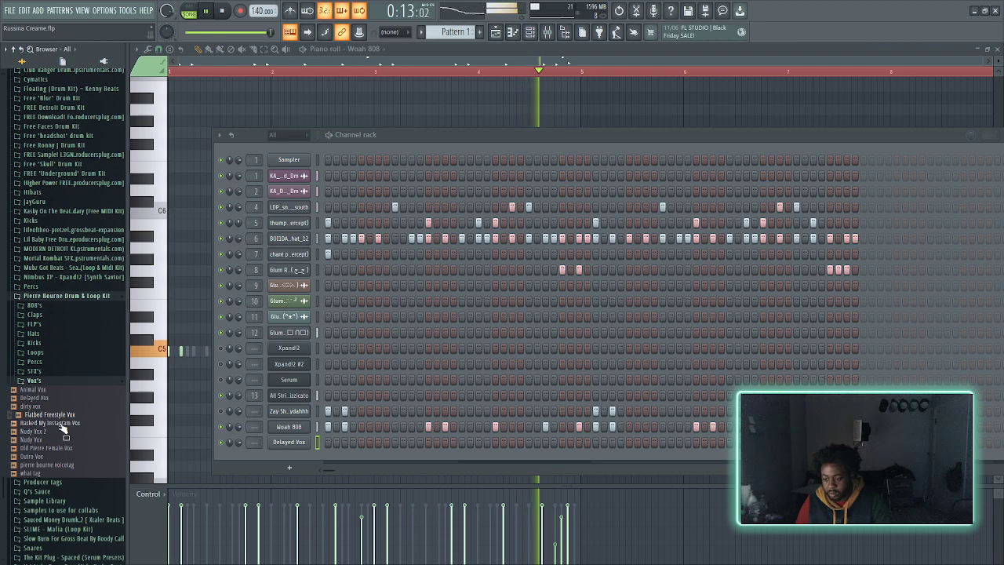
# - Load the Flatbed Freestyle Vox sample as a new channel with hits on steps 5 and 37
pyautogui.moveTo(66, 416); pyautogui.dragTo(307, 461)
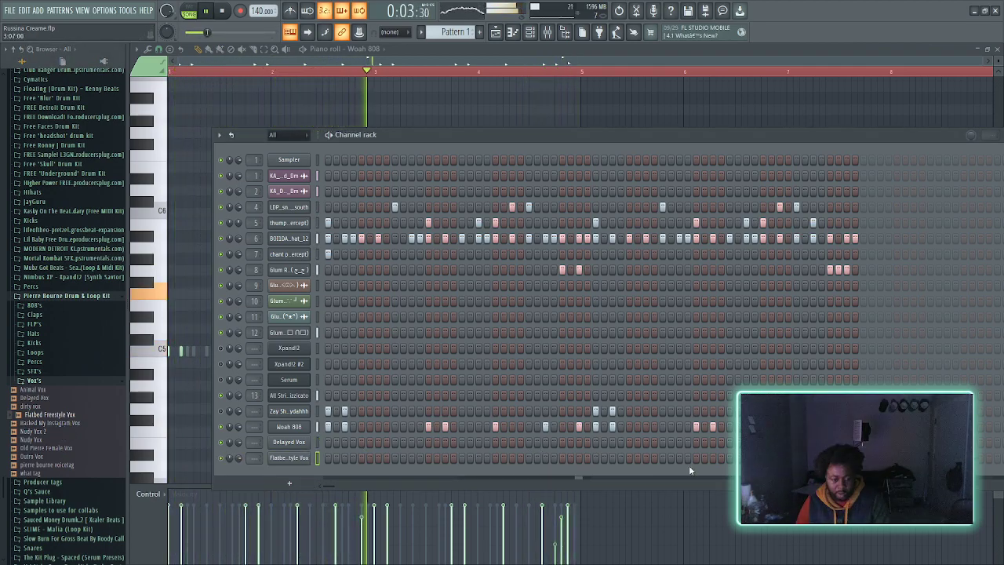
pyautogui.click(637, 458)
pyautogui.click(628, 458)
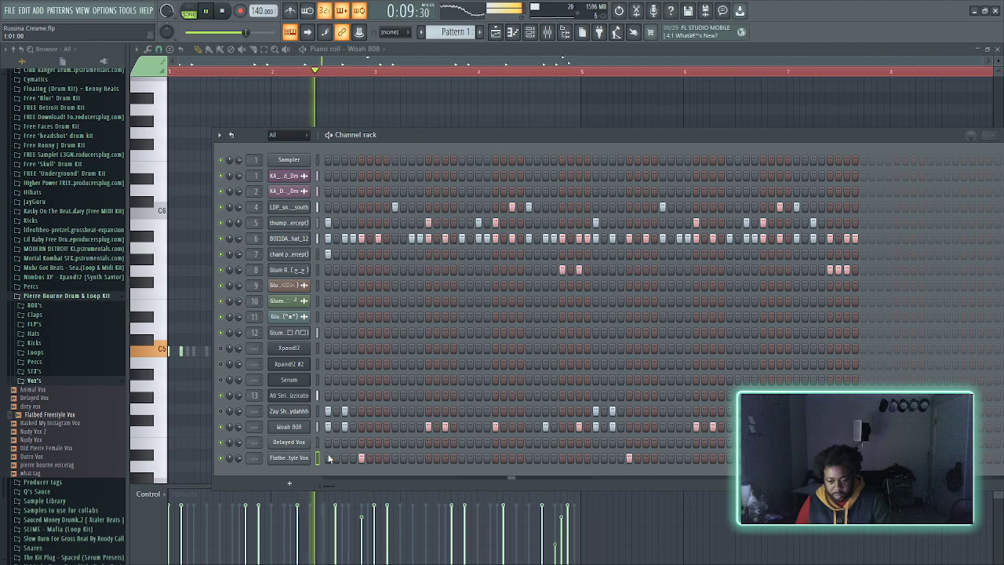
# - Try C6, F6 and F5 as the root note of Flatbed Freestyle Vox, returning it to C5
pyautogui.click(288, 457)
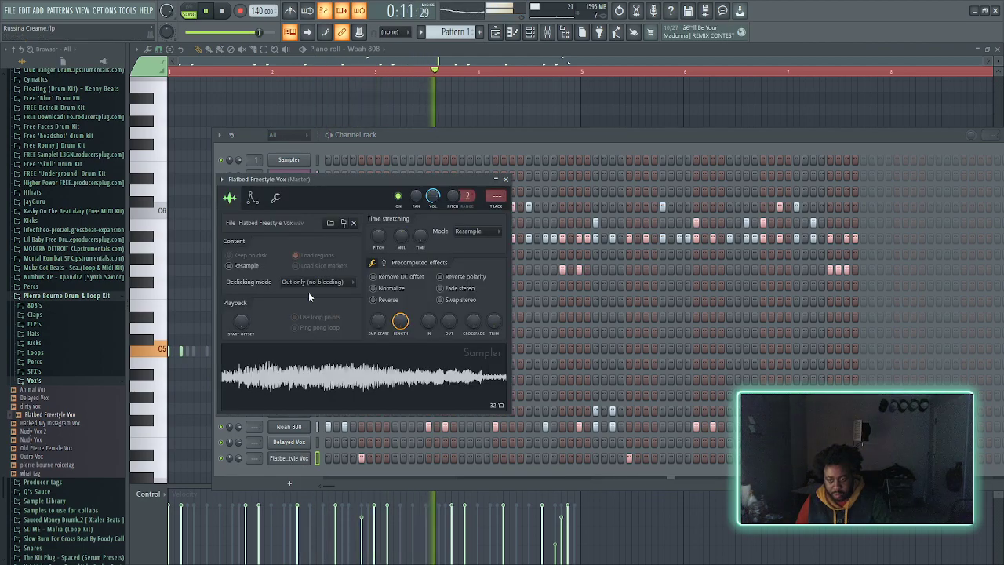
pyautogui.click(275, 198)
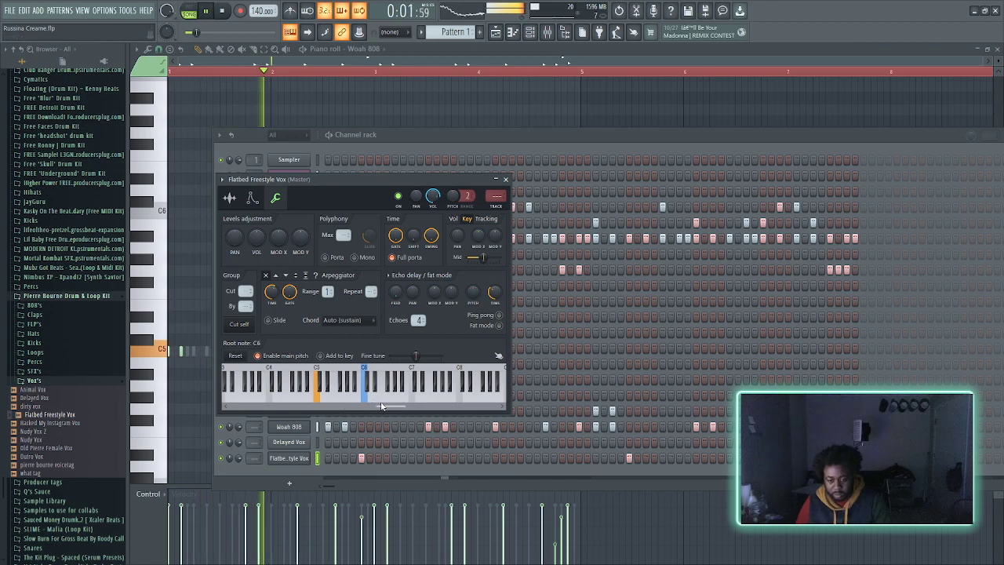
pyautogui.rightClick(383, 400)
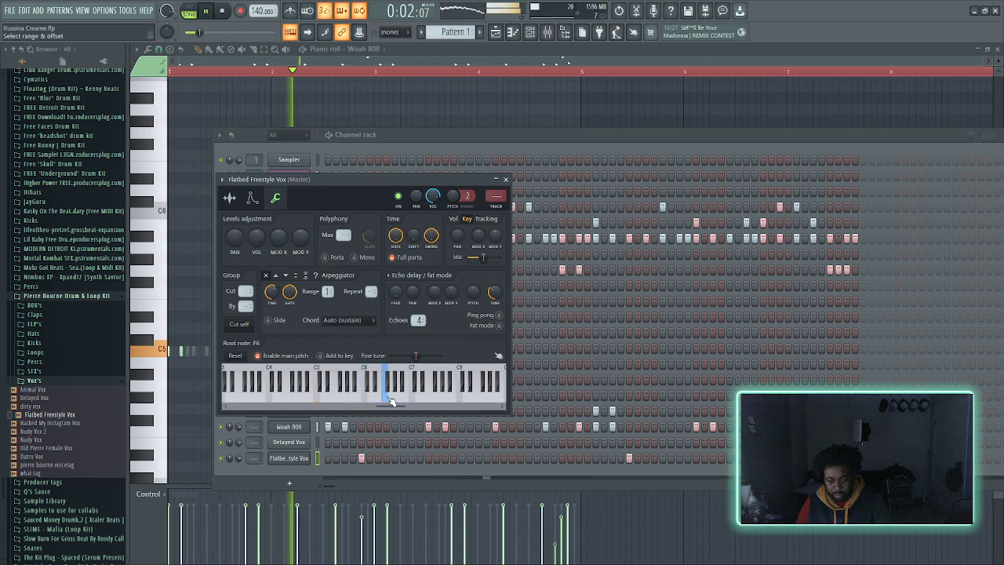
pyautogui.rightClick(339, 399)
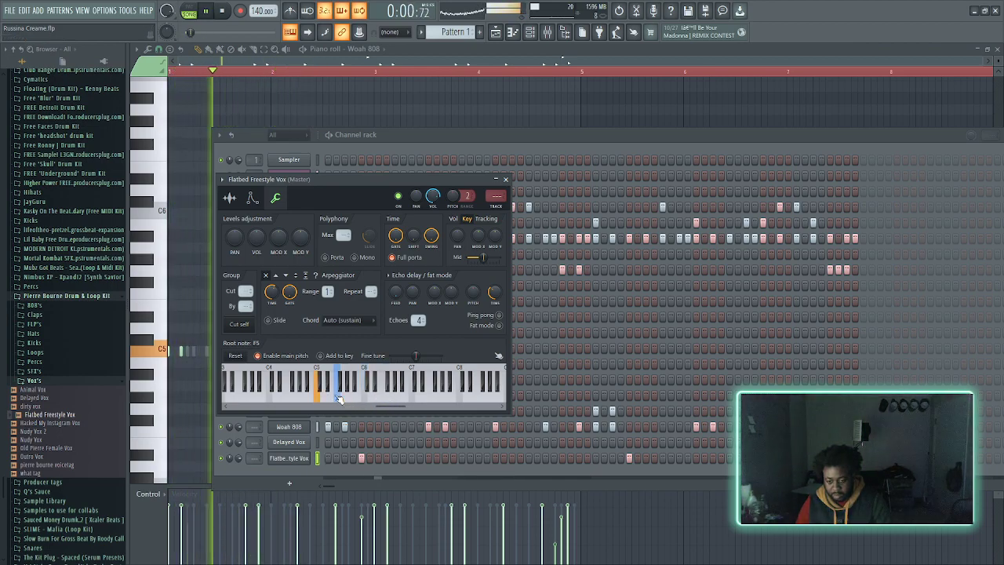
pyautogui.press('space')
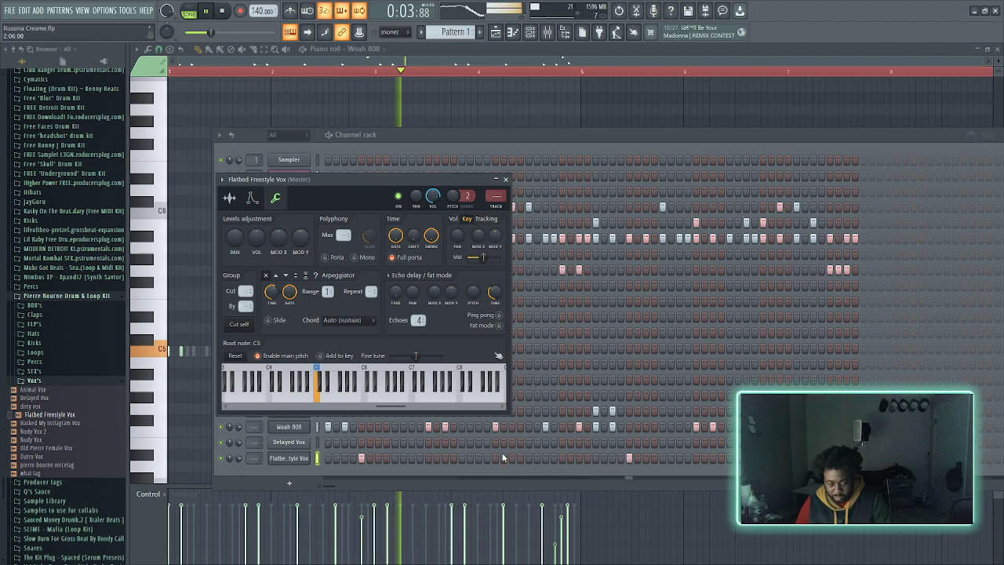
pyautogui.click(288, 457)
pyautogui.click(288, 457)
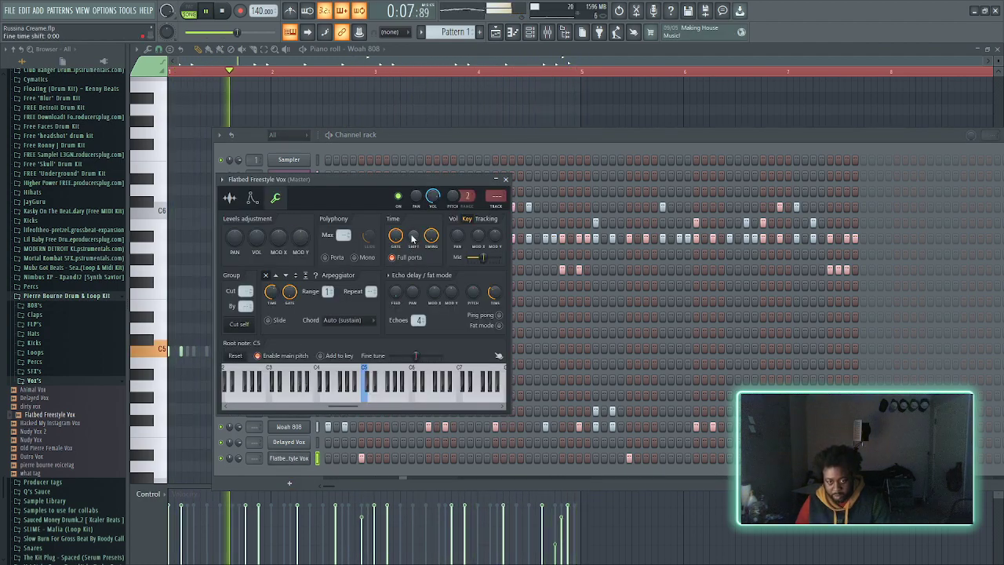
# - Normalize the Flatbed Freestyle Vox sample and close its channel settings
pyautogui.click(231, 198)
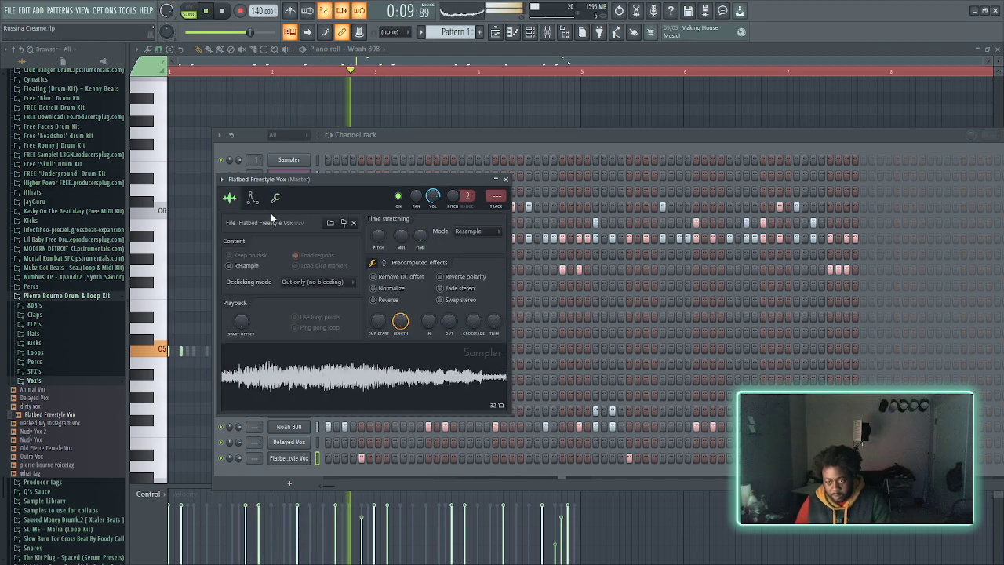
pyautogui.click(396, 288)
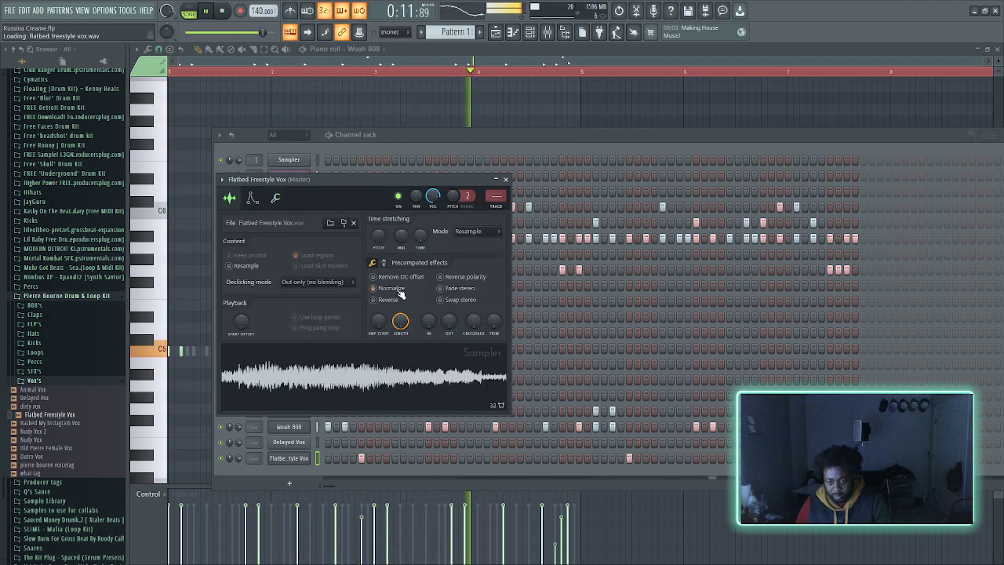
pyautogui.click(288, 458)
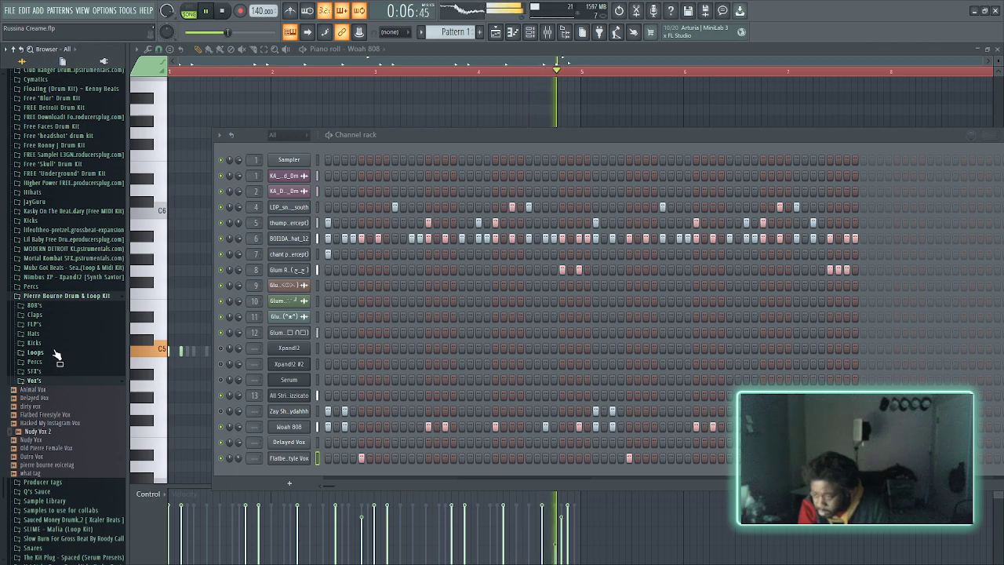
# - Preview samples in the kit's Hats folder and load icytwat open hat as a new channel
pyautogui.click(33, 334)
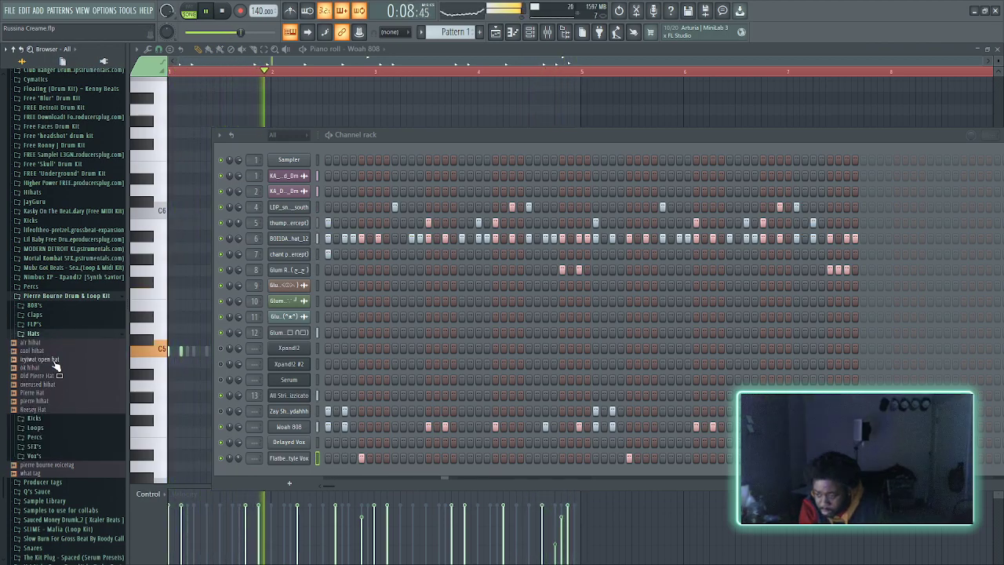
pyautogui.click(52, 368)
pyautogui.click(56, 360)
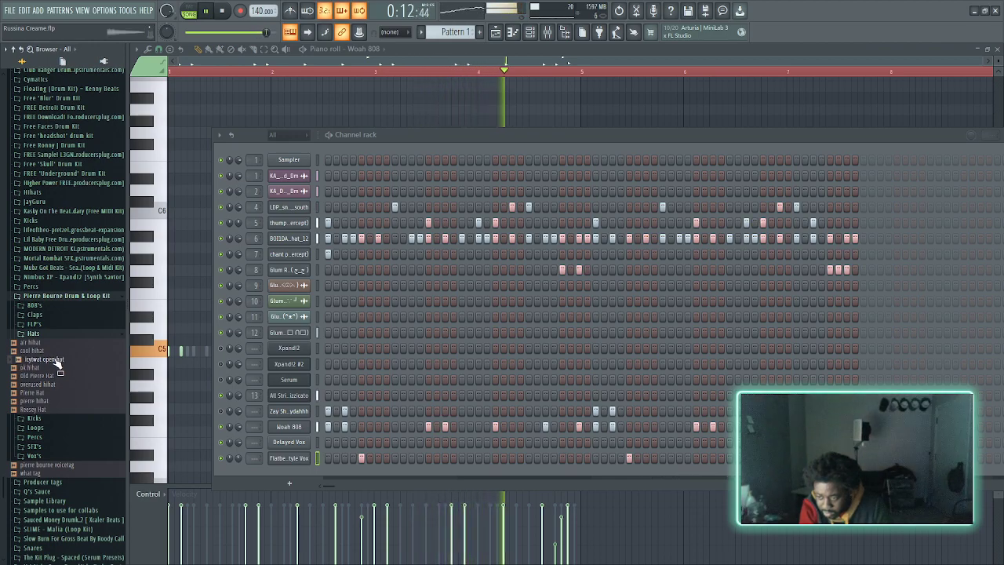
pyautogui.moveTo(57, 362); pyautogui.dragTo(319, 468)
pyautogui.press('space')
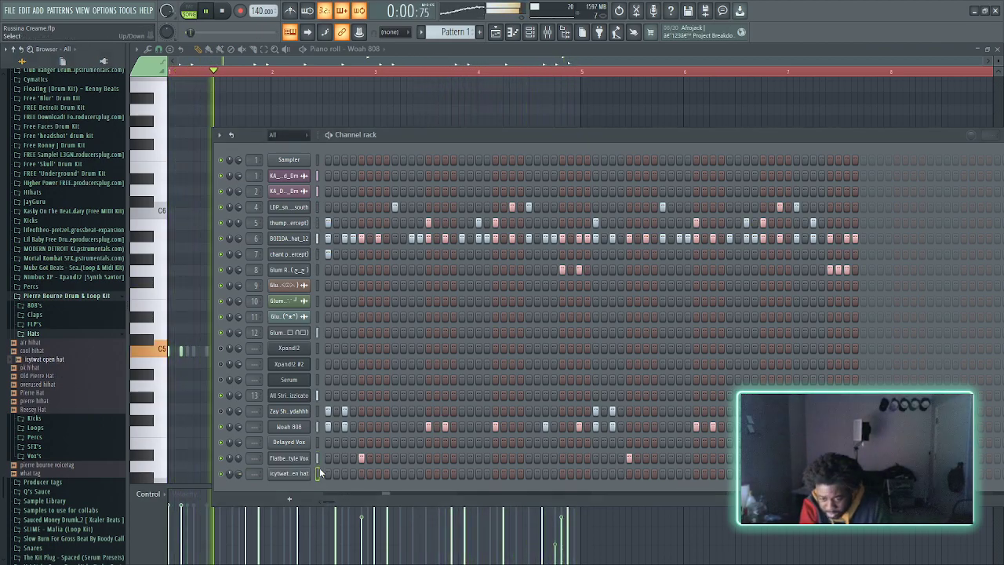
# - Try open hat hits on steps 1 and 7, and clear them from the pattern
pyautogui.click(328, 473)
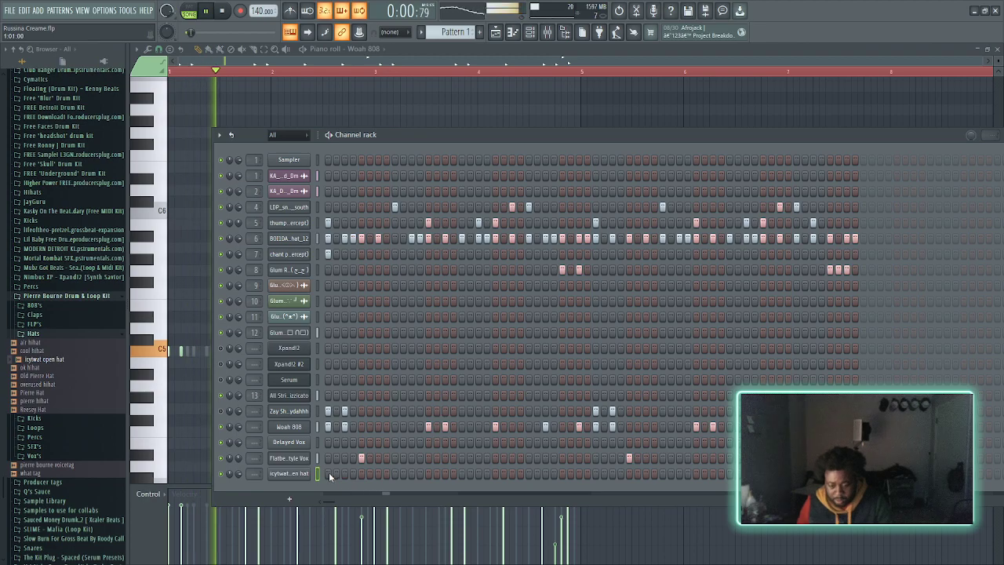
pyautogui.click(329, 473)
pyautogui.press('space')
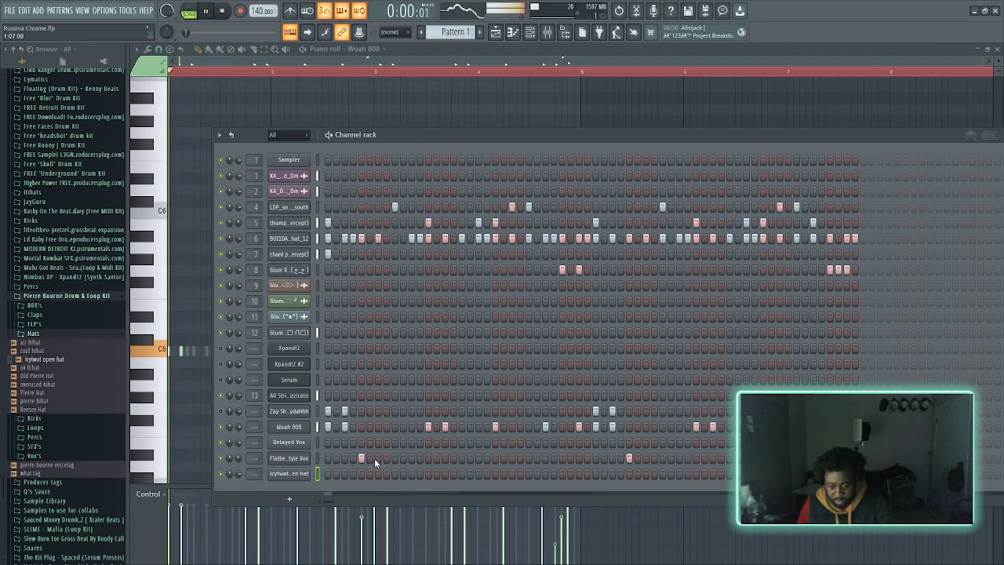
pyautogui.click(378, 473)
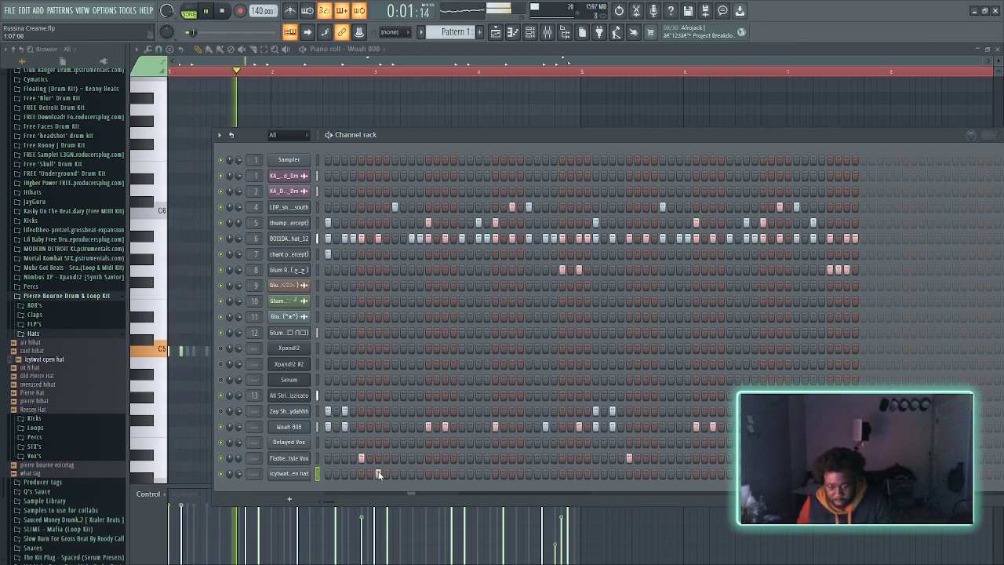
pyautogui.click(378, 473)
pyautogui.scroll(-4, 90, 466)
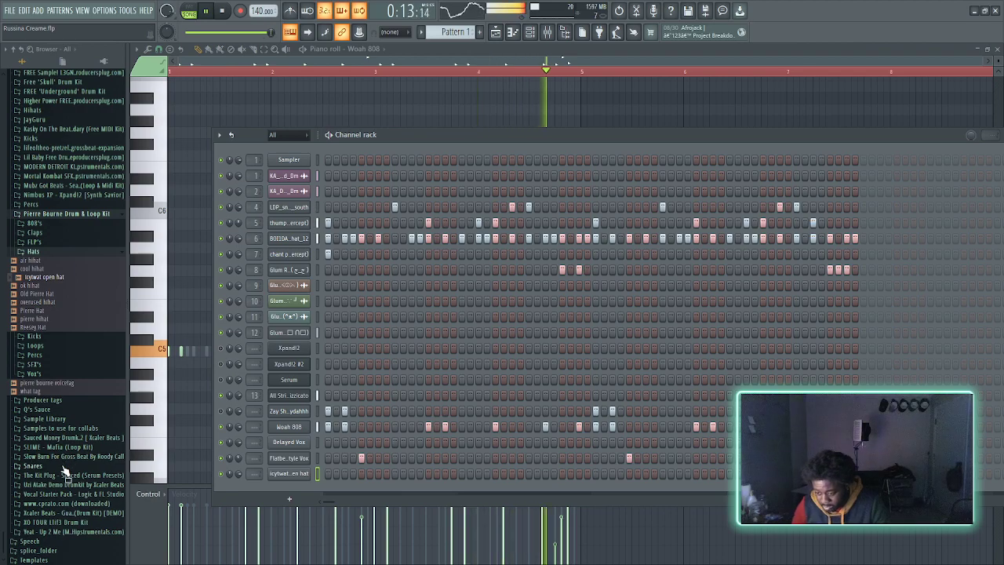
# - Browse the XO TOUR Llif3 Drum Kit and the Hi-Hat folder of the Yeat - Up 2 Me kit for an open hat
pyautogui.click(62, 522)
pyautogui.scroll(-2, 67, 528)
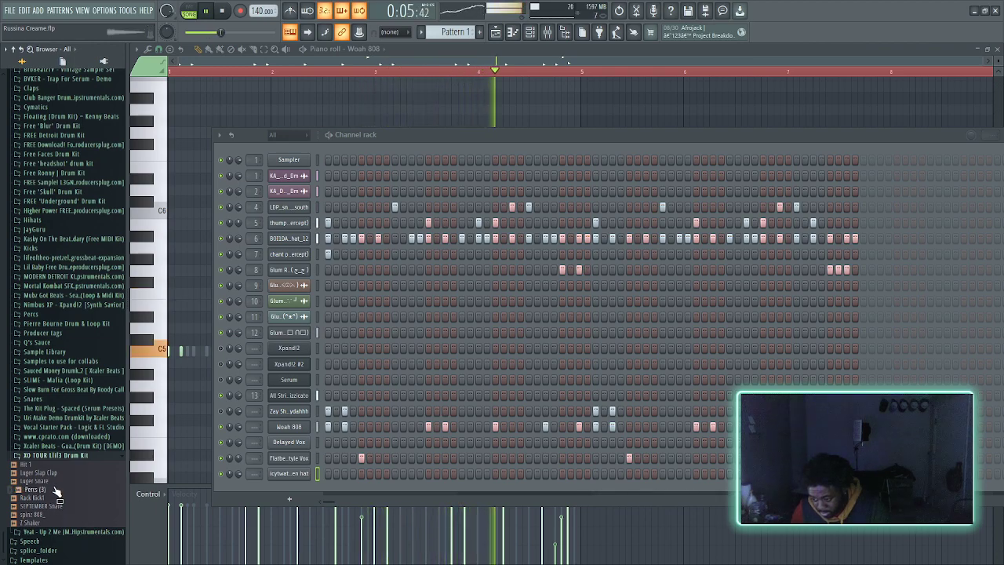
pyautogui.click(62, 533)
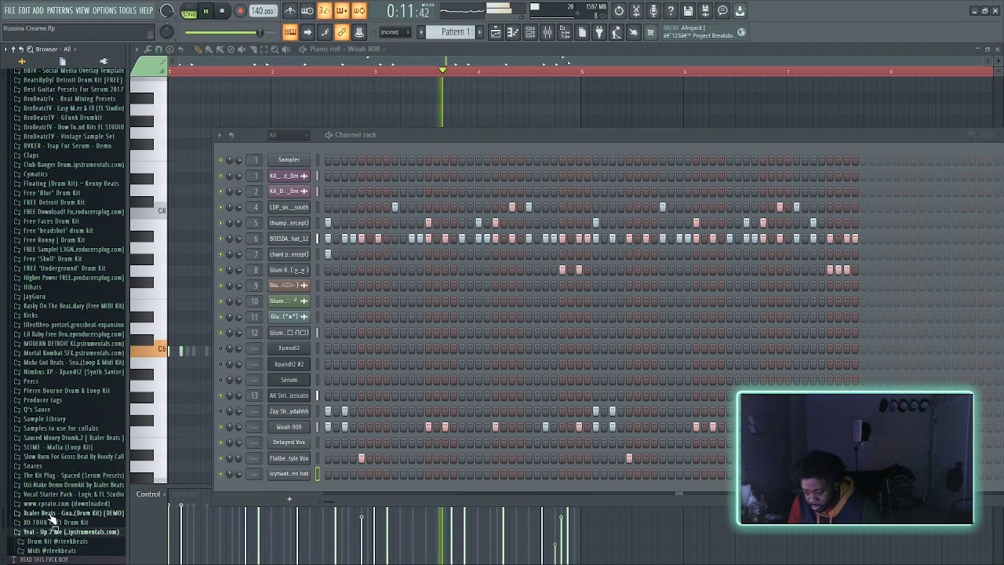
pyautogui.click(47, 541)
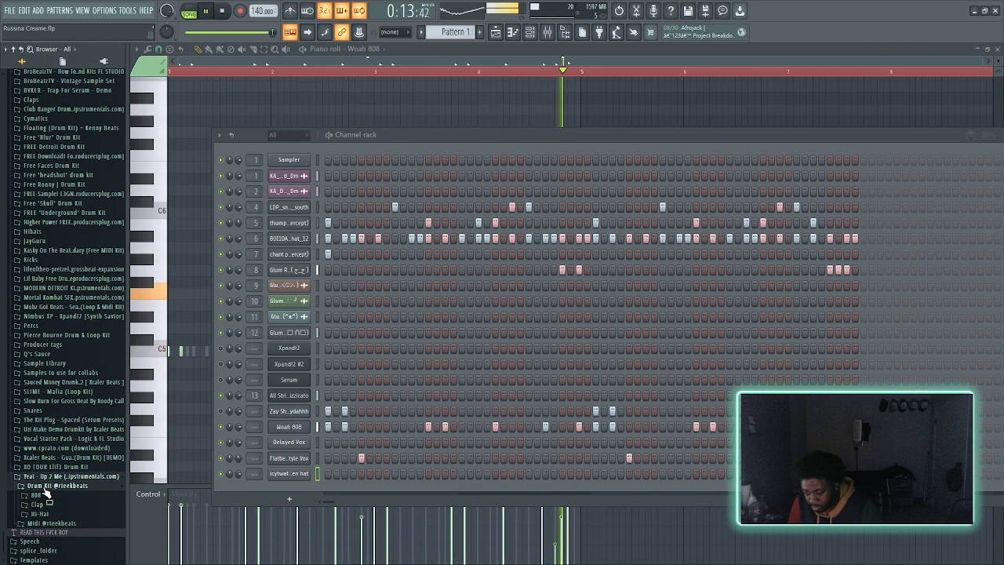
pyautogui.click(40, 514)
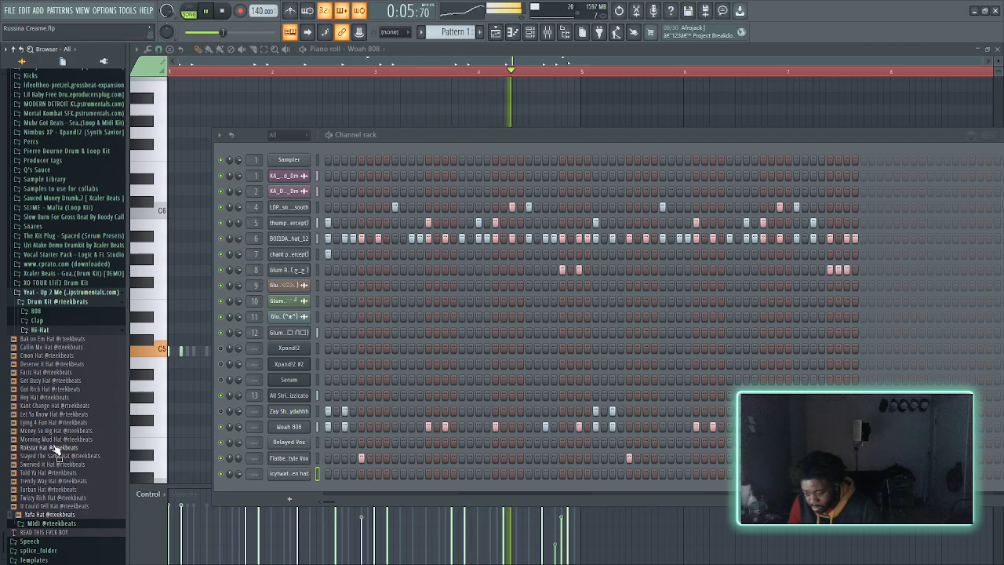
# - Open the -oh folder of the whydahhh 2022 stash inside the Q's Sauce sample folder
pyautogui.click(65, 170)
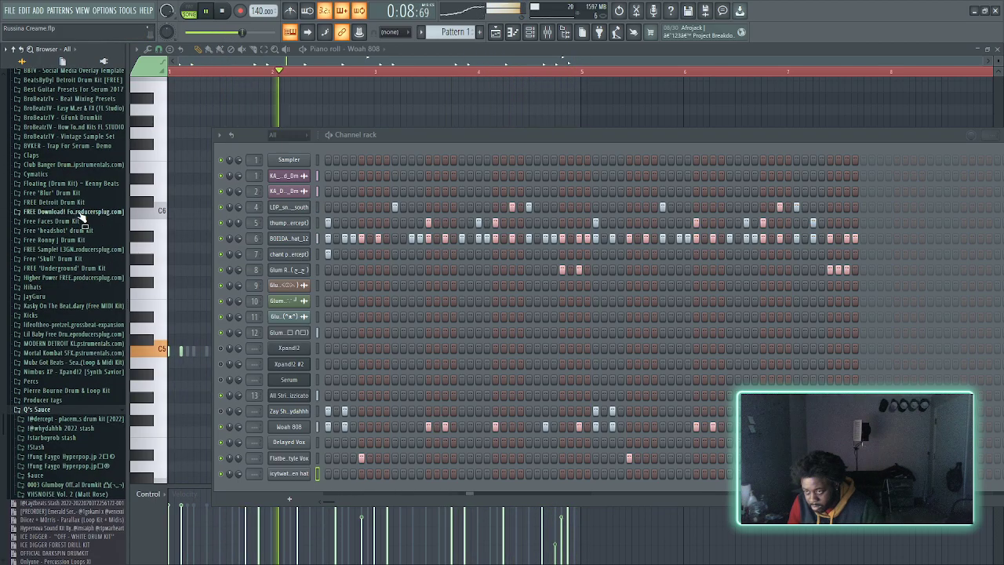
pyautogui.click(59, 428)
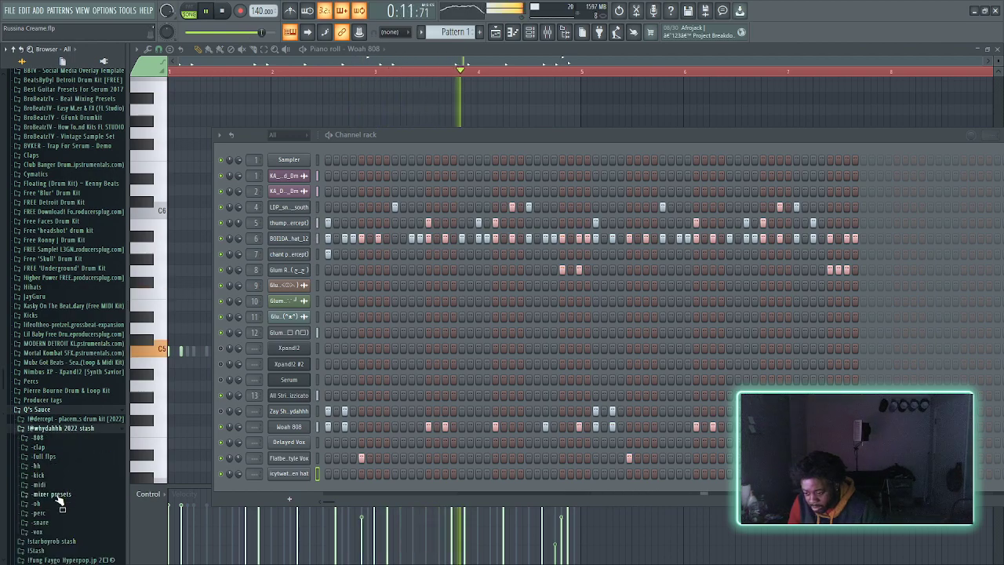
pyautogui.click(52, 469)
pyautogui.scroll(-5, 55, 439)
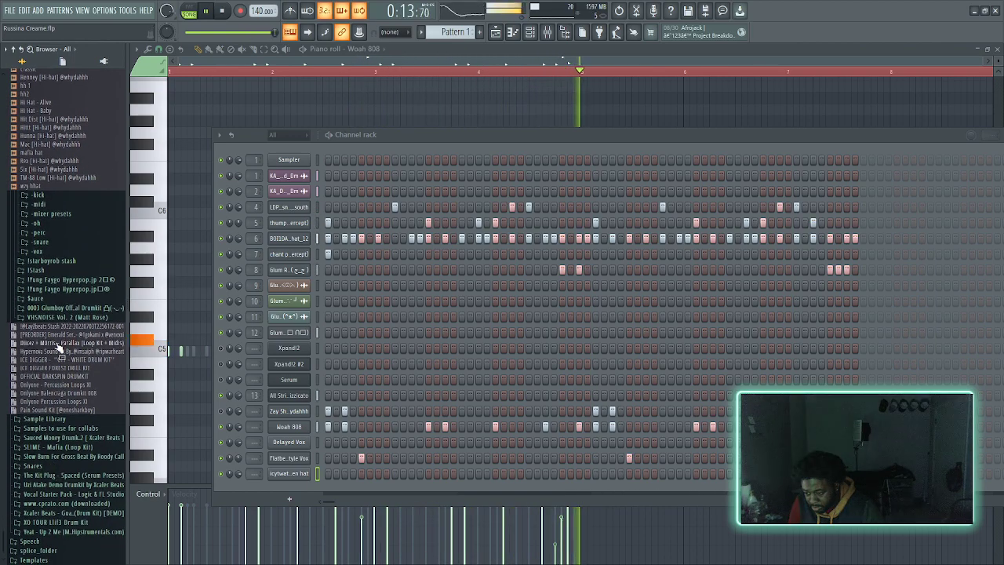
pyautogui.click(36, 223)
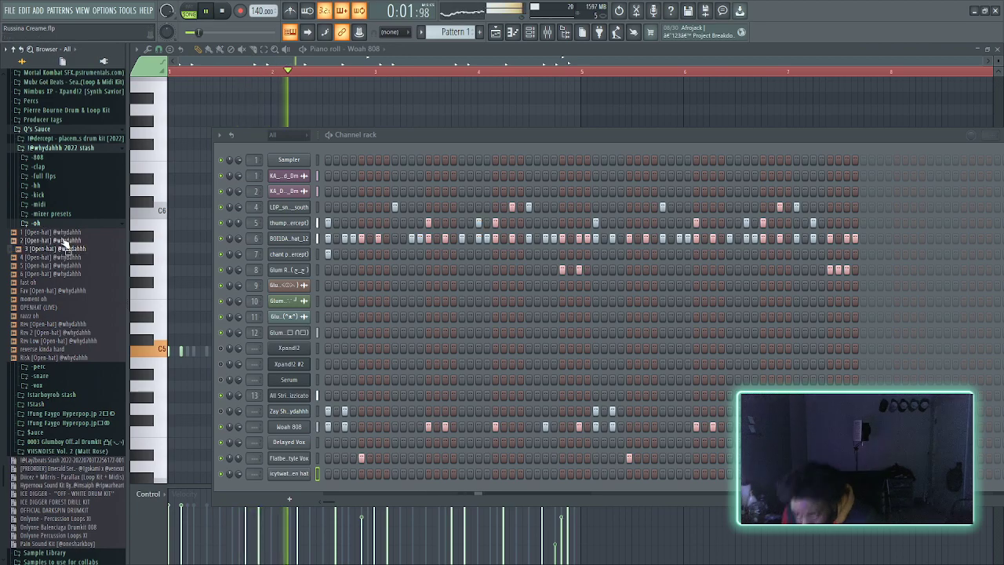
# - Preview the numbered open hat samples in the -oh folder, from 1 through 5
pyautogui.press('Up')
pyautogui.press('Up')
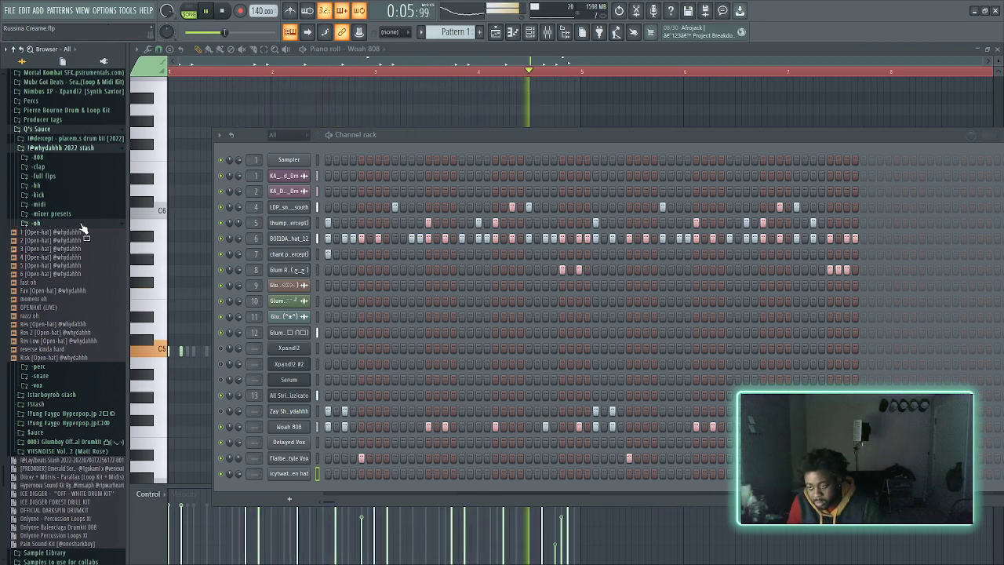
pyautogui.click(84, 231)
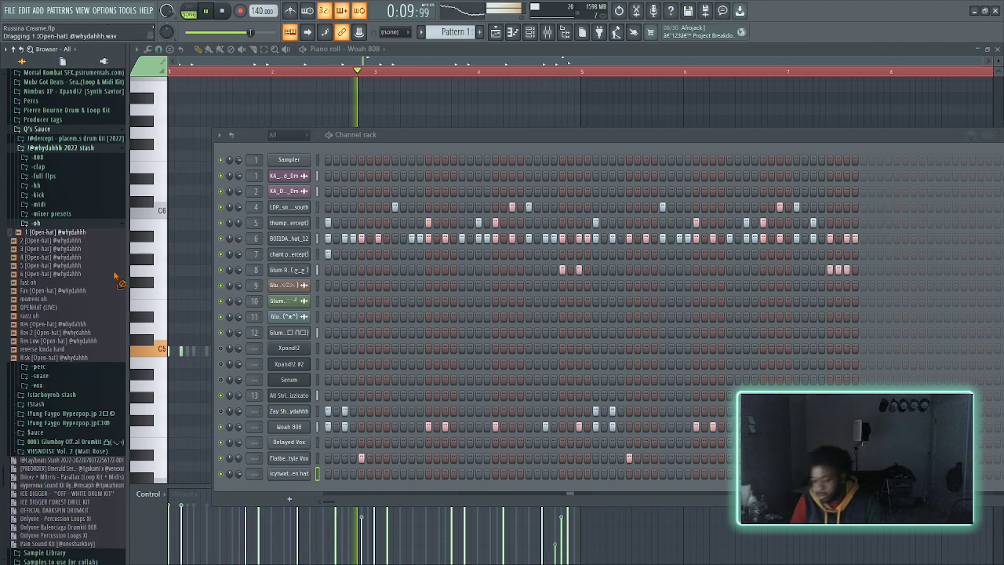
pyautogui.click(63, 248)
pyautogui.click(68, 258)
pyautogui.click(69, 266)
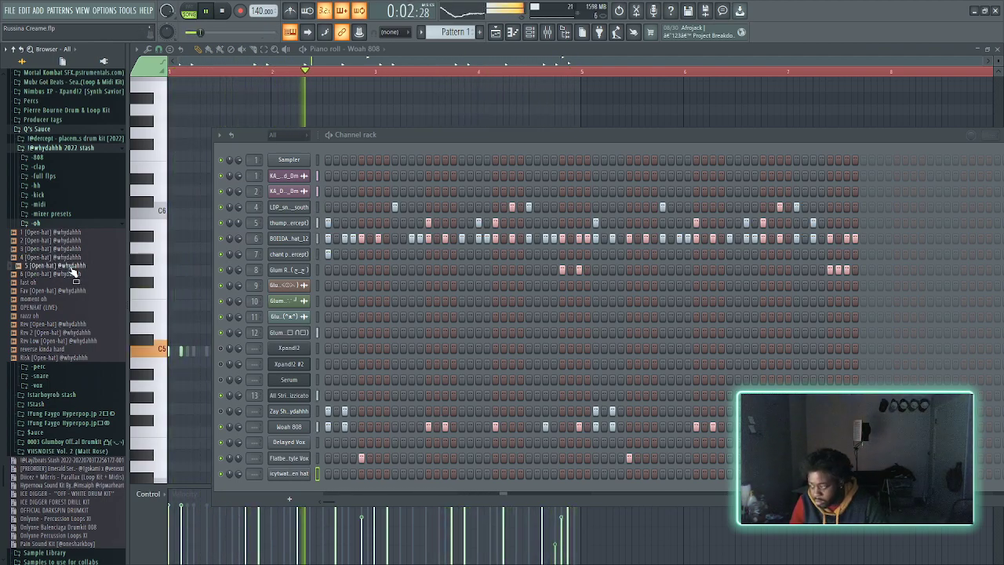
# - Load 5 [Open-hat] as a new channel with a hit on step 1, and swap its sample for 6 [Open-hat]
pyautogui.moveTo(78, 289); pyautogui.dragTo(317, 491)
pyautogui.click(290, 489)
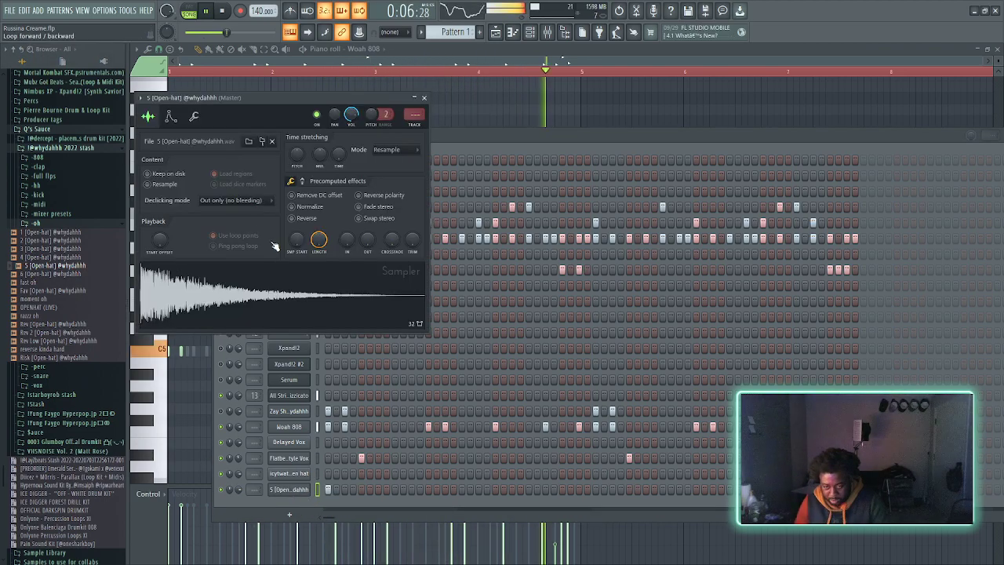
pyautogui.click(66, 275)
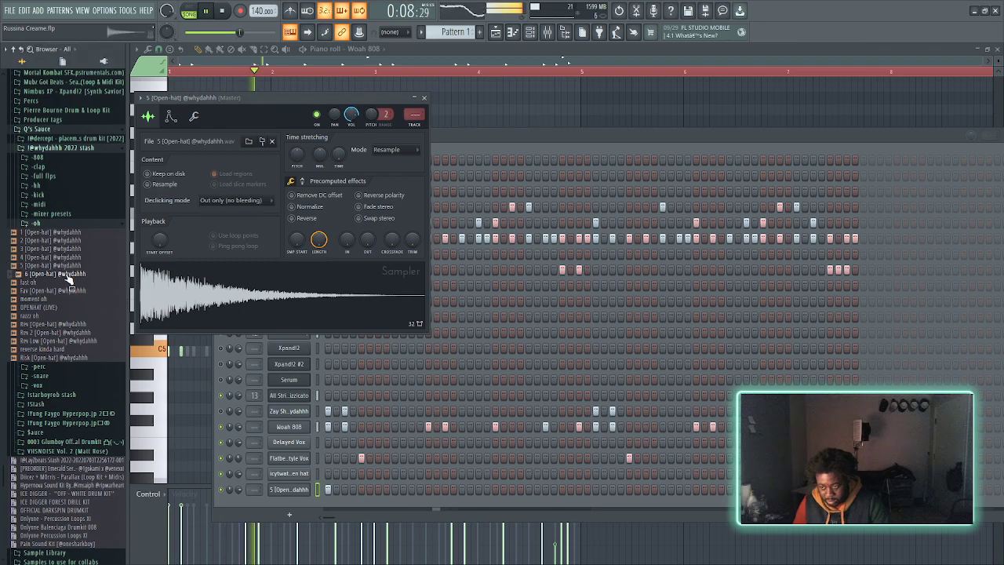
pyautogui.moveTo(69, 277); pyautogui.dragTo(284, 491)
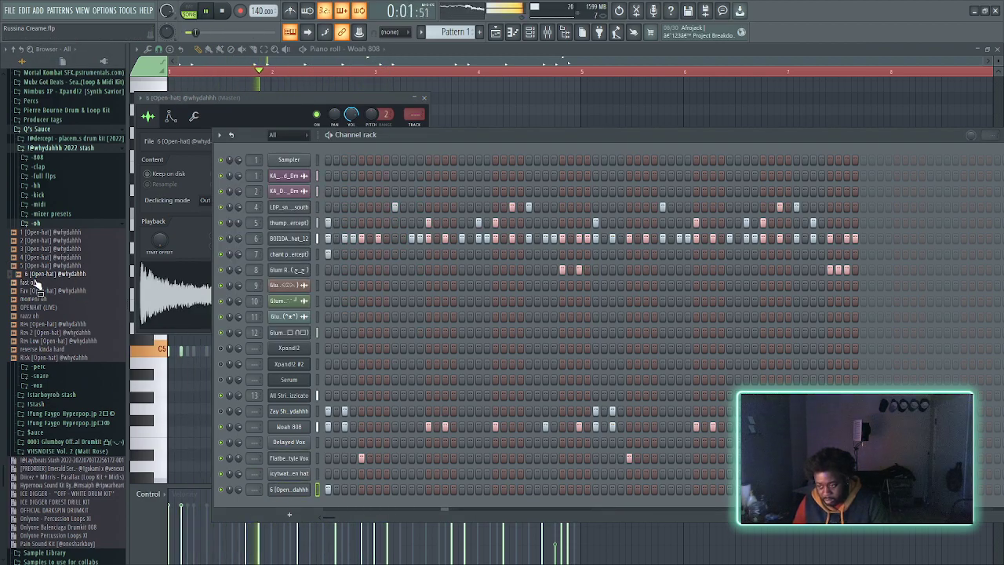
# - Load fast oh as a new channel and place hits on steps 17, 33 and 49
pyautogui.moveTo(40, 283); pyautogui.dragTo(256, 494)
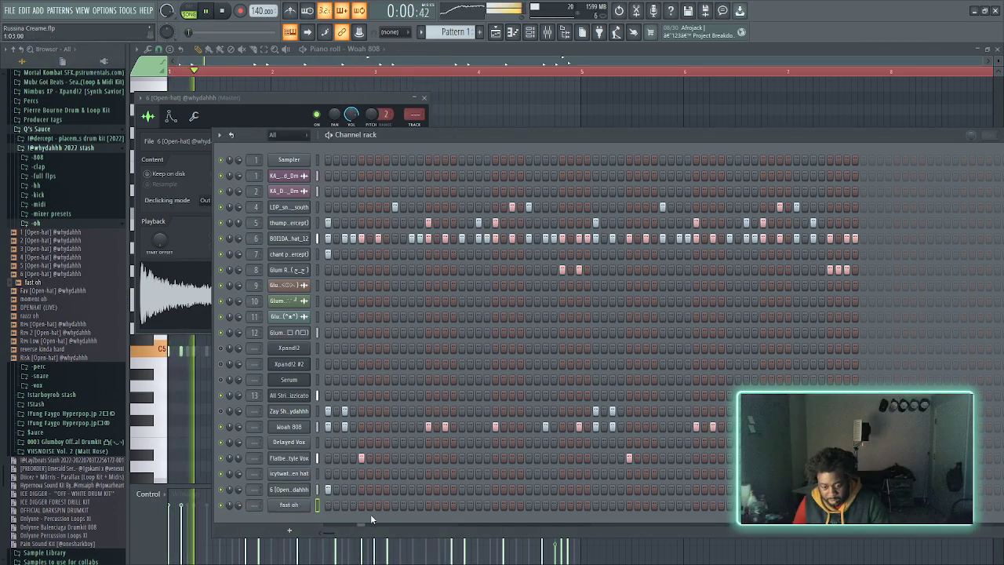
pyautogui.click(462, 506)
pyautogui.click(596, 505)
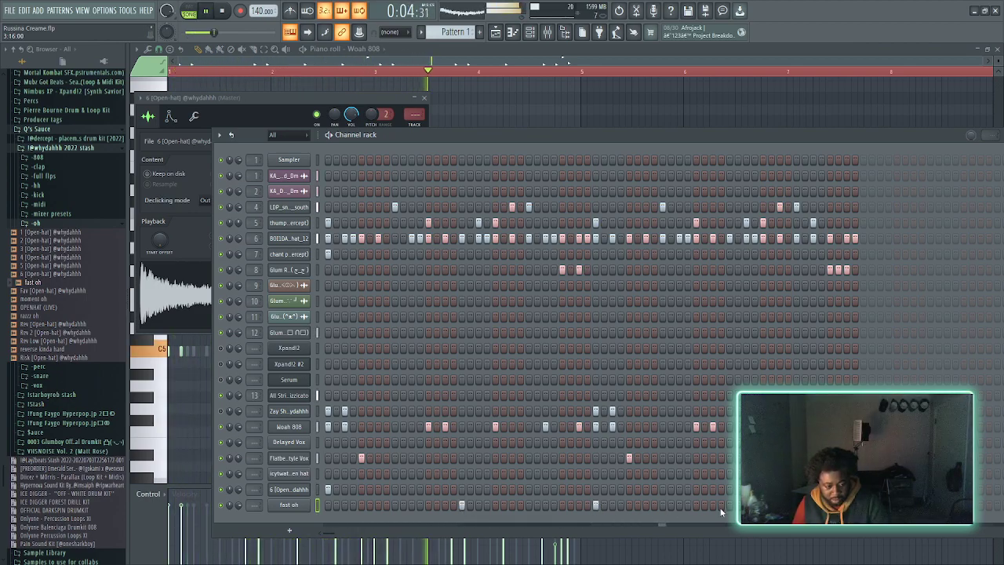
# - Adjust the fine time shift in the fast oh channel's settings and return to the channel rack
pyautogui.click(286, 506)
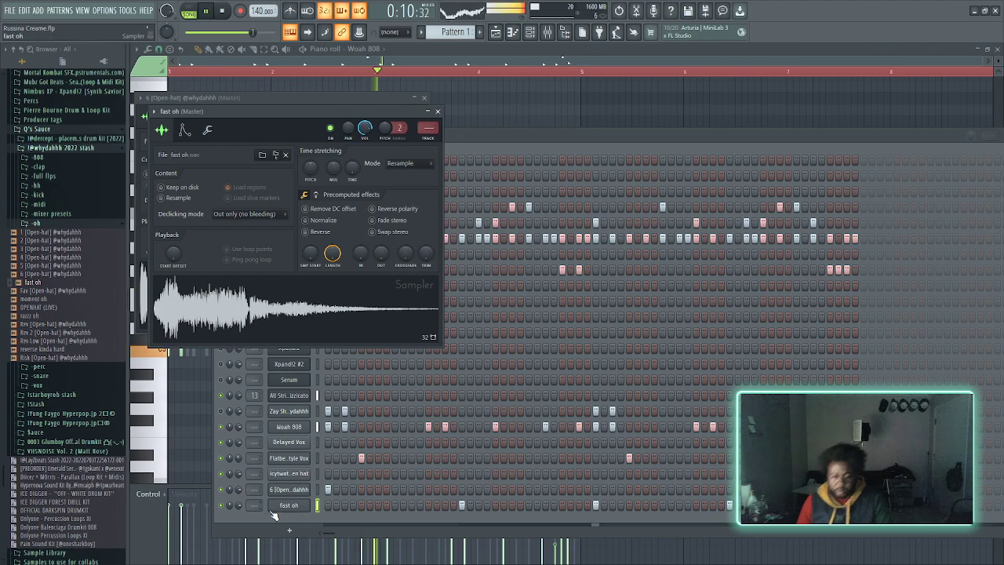
pyautogui.click(348, 490)
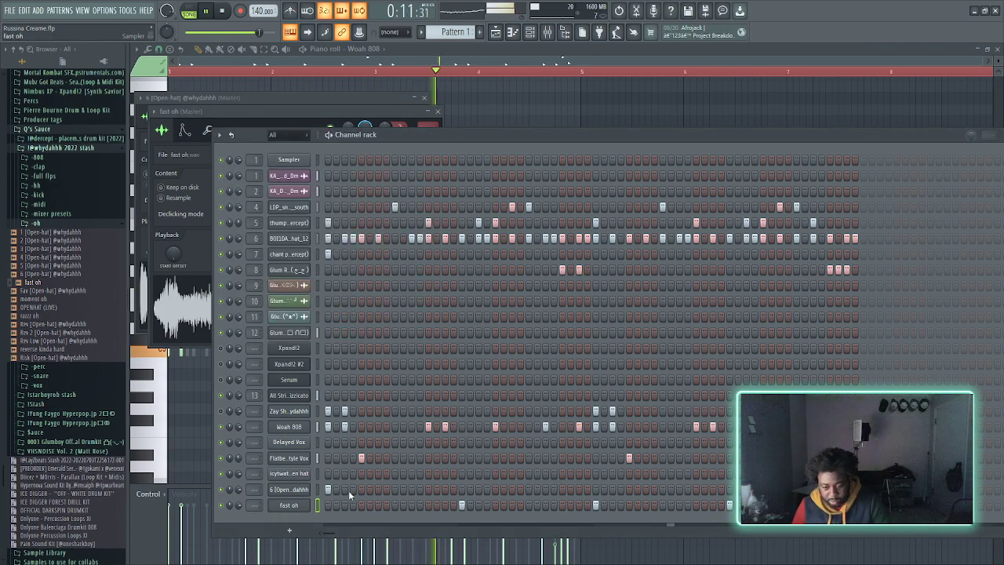
pyautogui.click(297, 507)
pyautogui.click(207, 129)
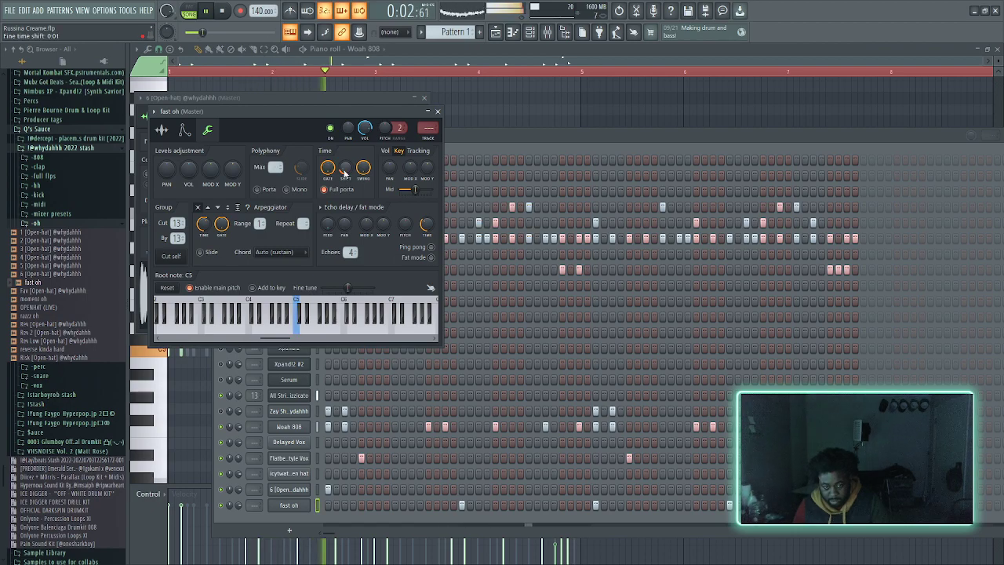
pyautogui.click(502, 127)
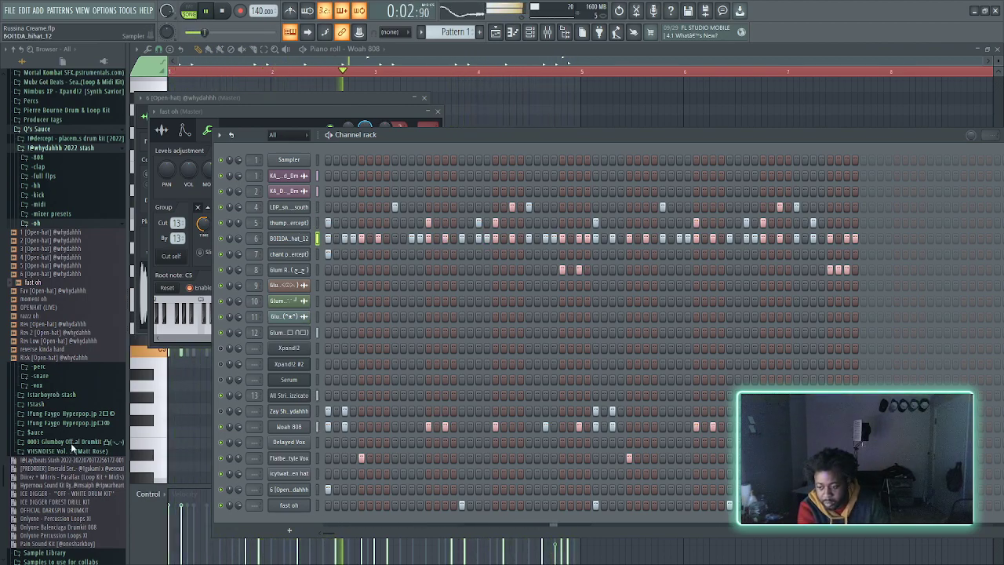
# - Delete the icytwat open hat channel from the channel rack
pyautogui.click(308, 474)
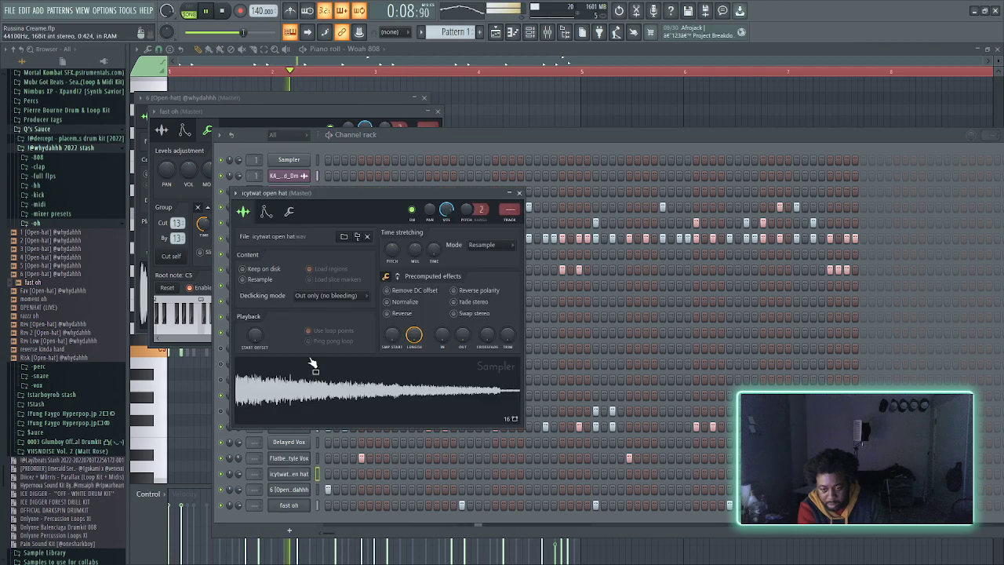
pyautogui.click(309, 474)
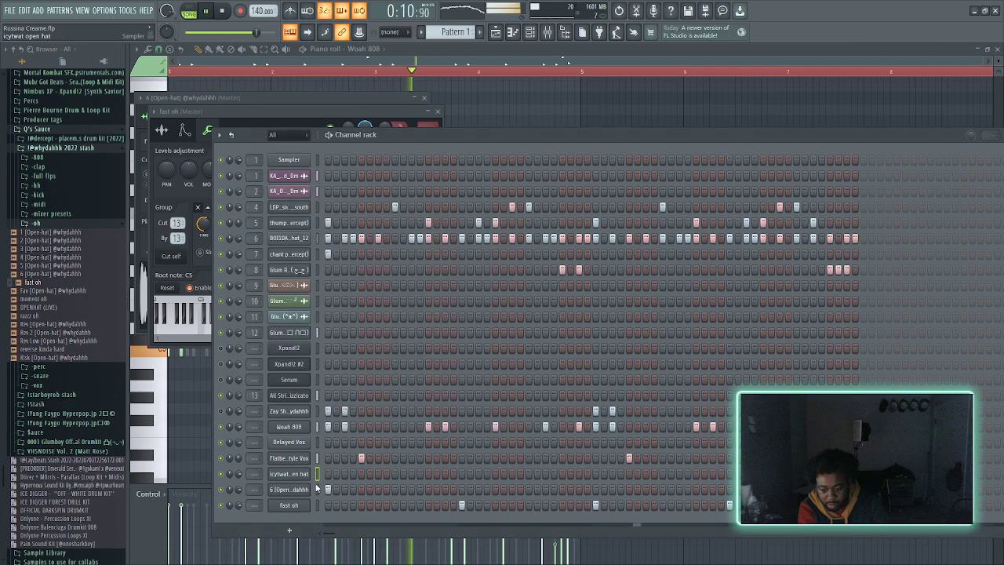
pyautogui.hotkey('alt', 'Delete')
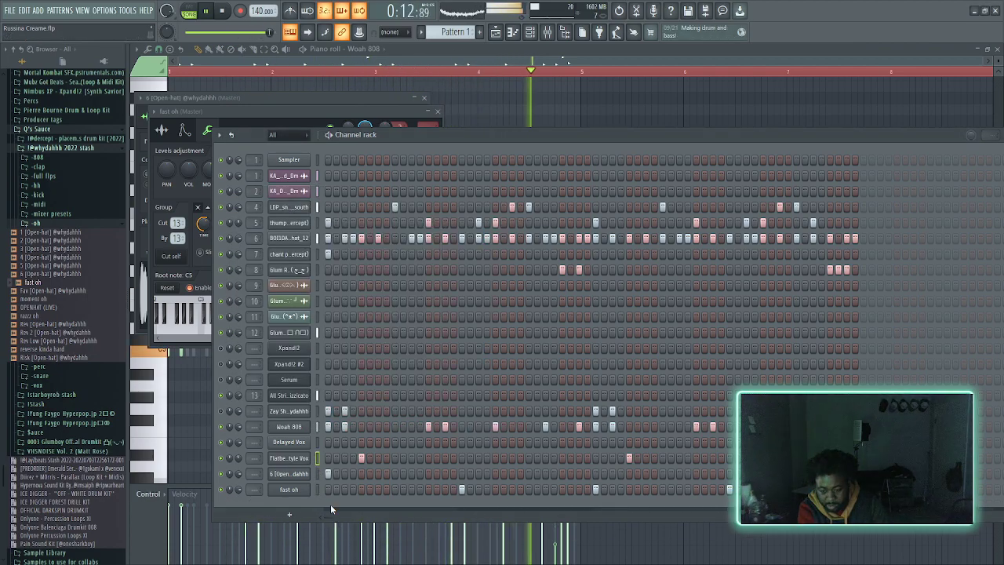
# - Disable the loop points of the Delayed Vox sample and place a Delayed Vox hit on step 1
pyautogui.click(288, 442)
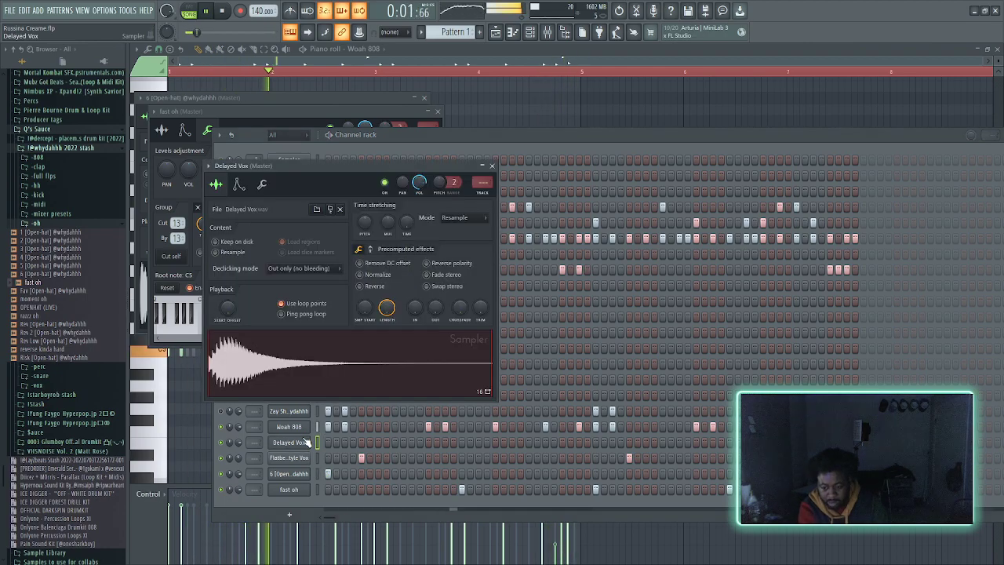
pyautogui.click(282, 303)
pyautogui.click(496, 32)
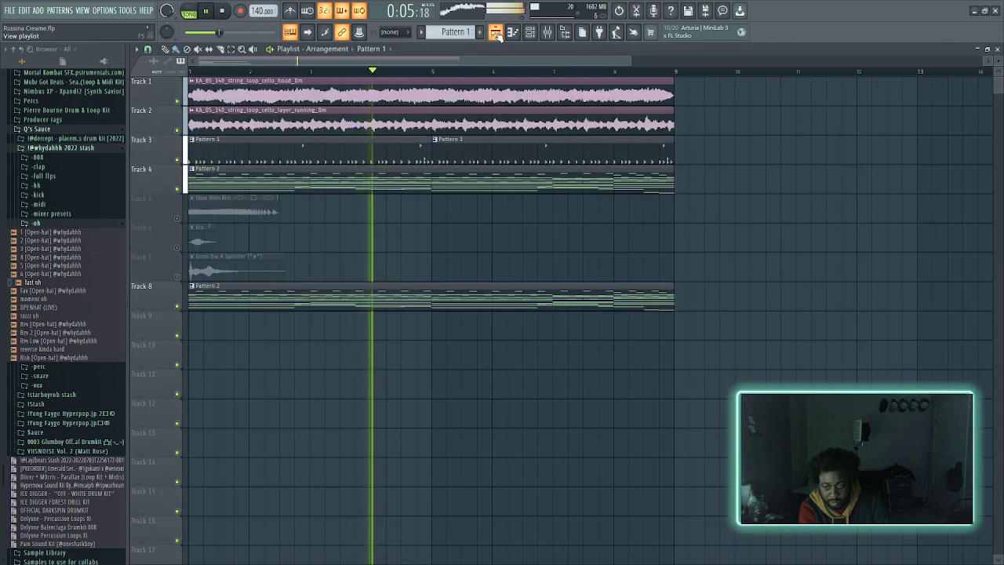
pyautogui.click(495, 32)
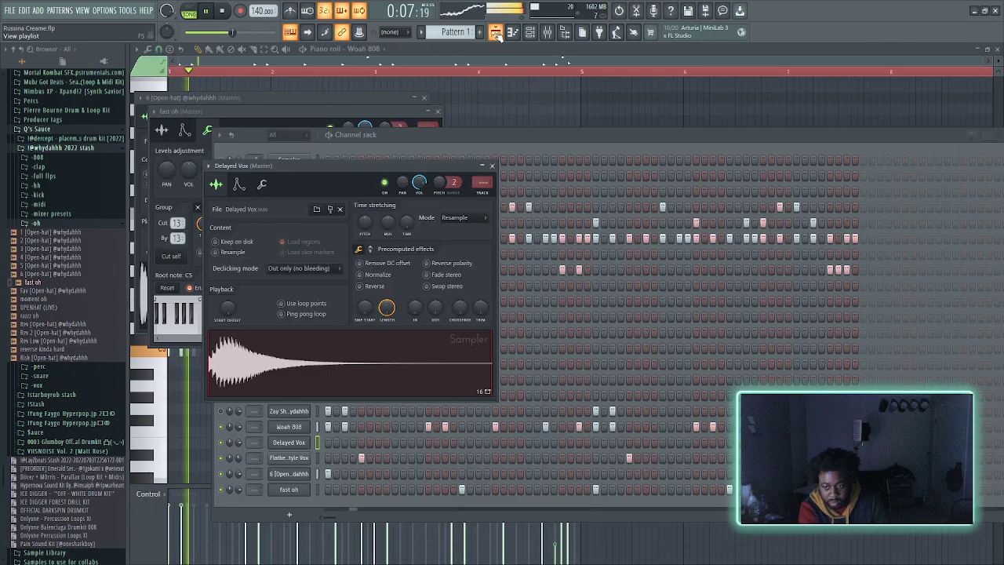
pyautogui.click(308, 443)
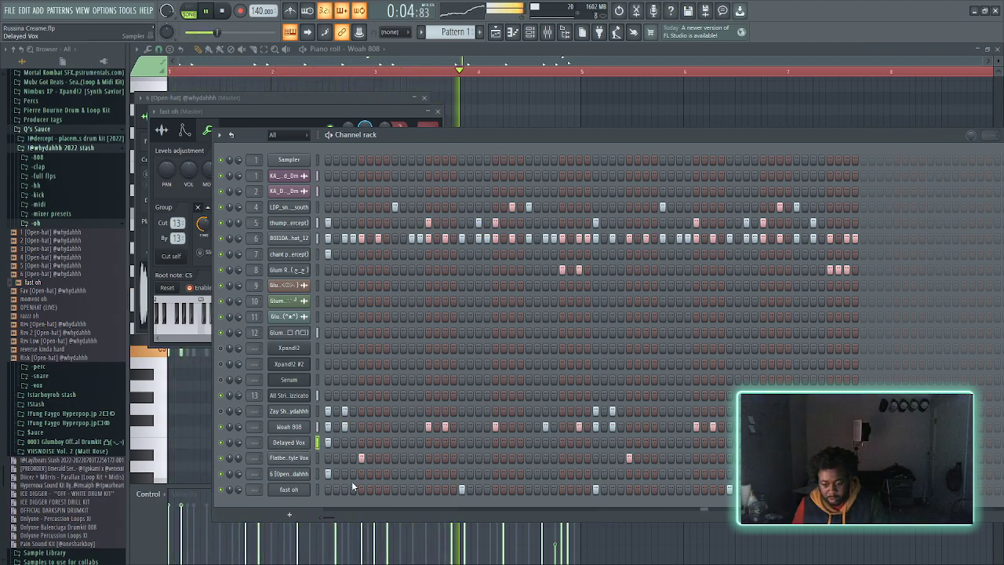
# - Try to place the Delayed Vox sample as a clip on Track 10 of the playlist
pyautogui.click(289, 443)
pyautogui.click(545, 138)
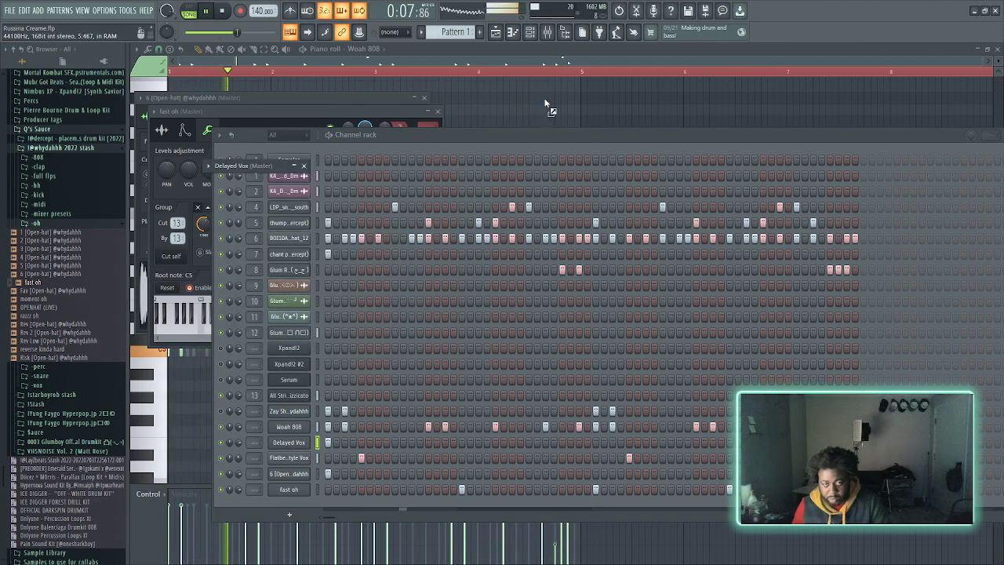
pyautogui.click(508, 34)
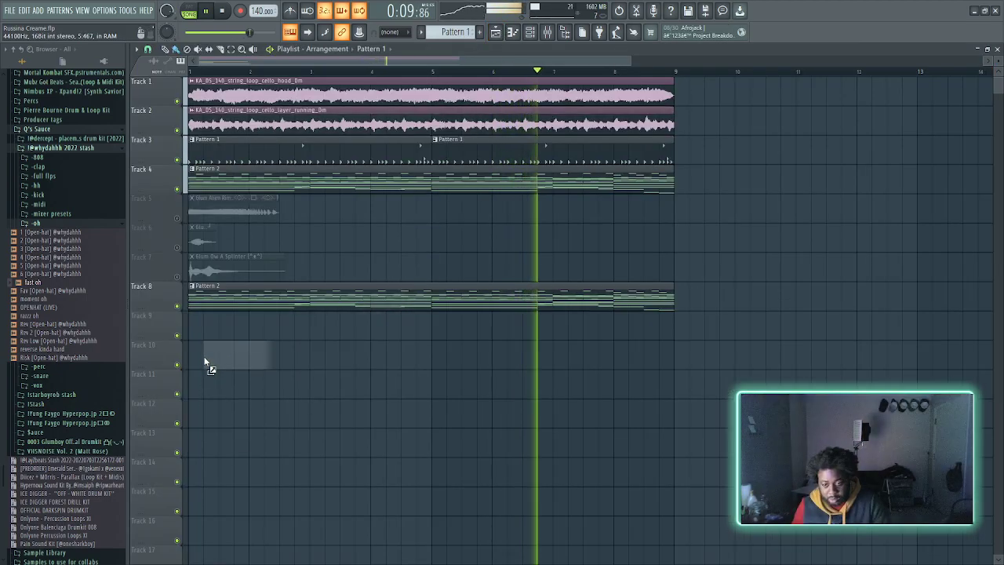
pyautogui.press('F6')
pyautogui.scroll(-1, 314, 531)
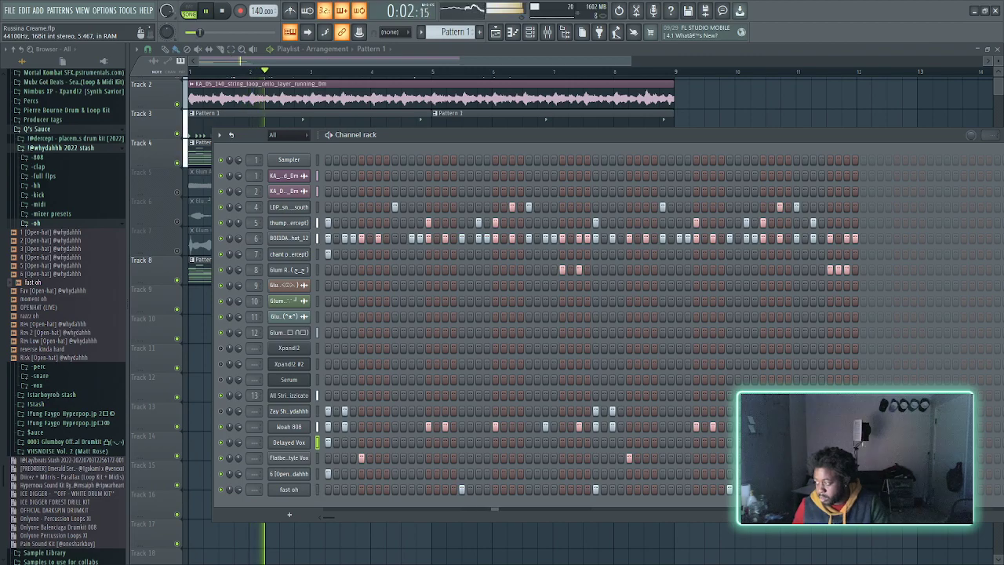
# - Review the channel settings of Delayed Vox and Woah 808, and close them
pyautogui.click(295, 444)
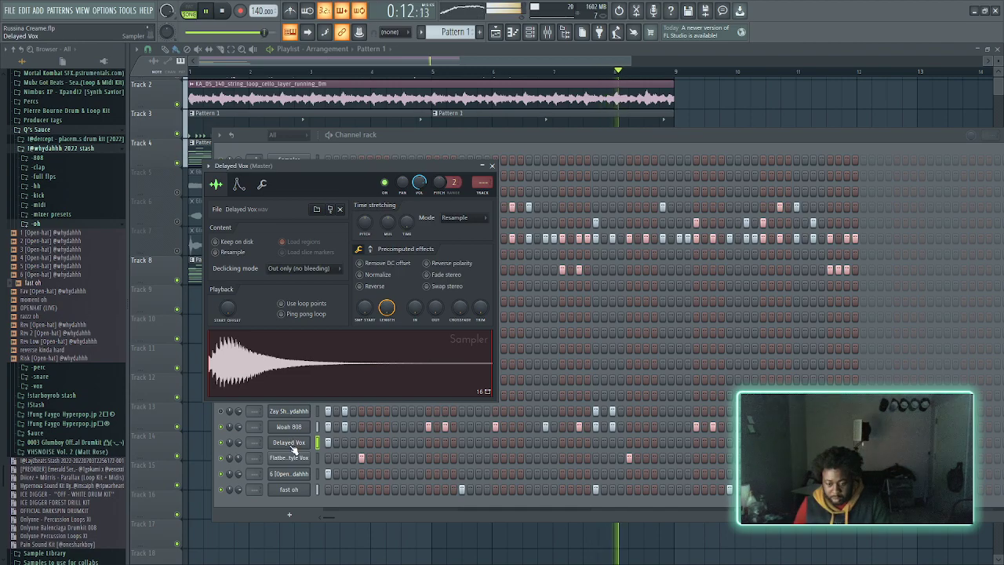
pyautogui.click(292, 442)
pyautogui.click(302, 427)
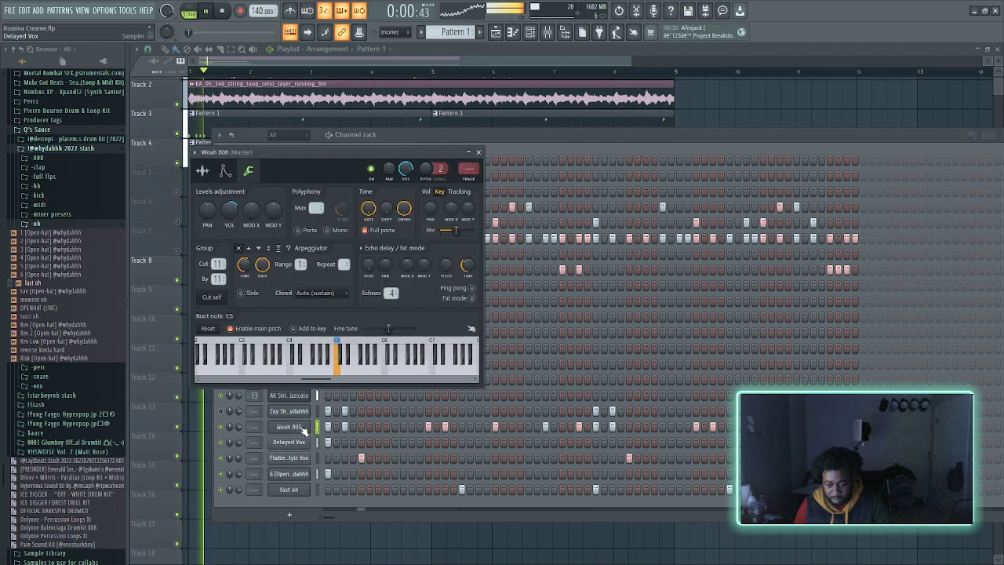
pyautogui.click(299, 442)
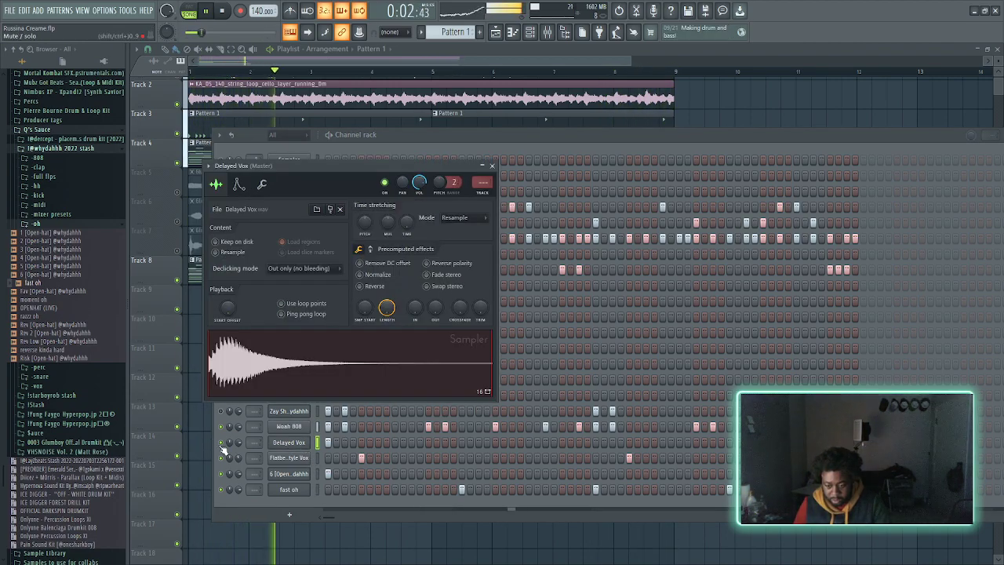
pyautogui.click(301, 441)
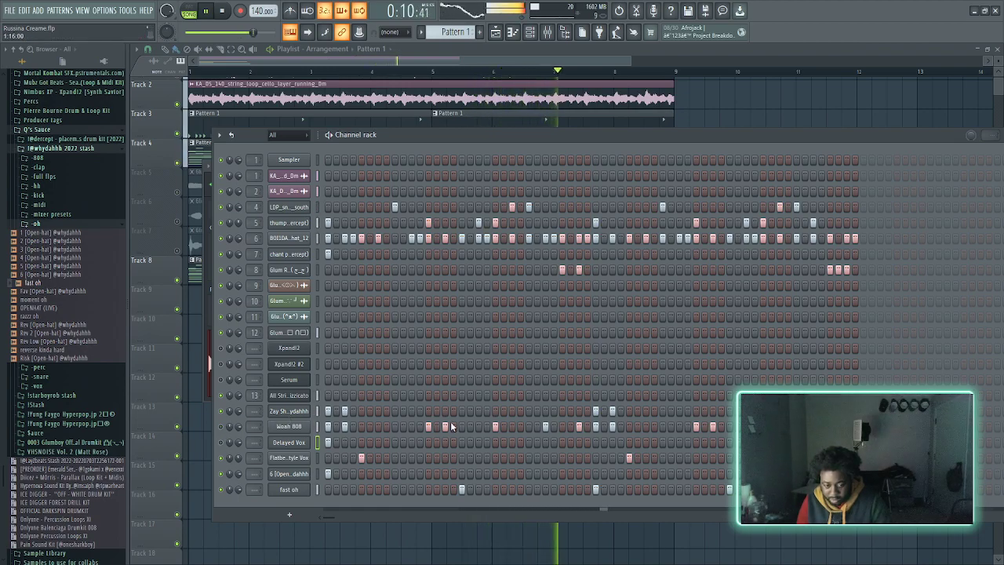
# - Remove the Zay Short 808 hit on step 3 of Pattern 1 and replay the loop from the start
pyautogui.click(346, 411)
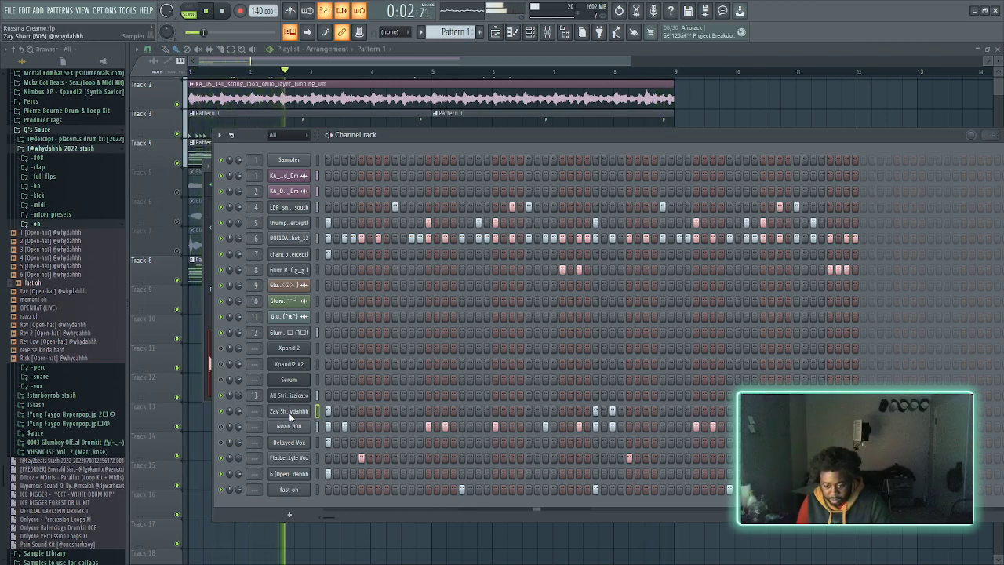
pyautogui.click(344, 411)
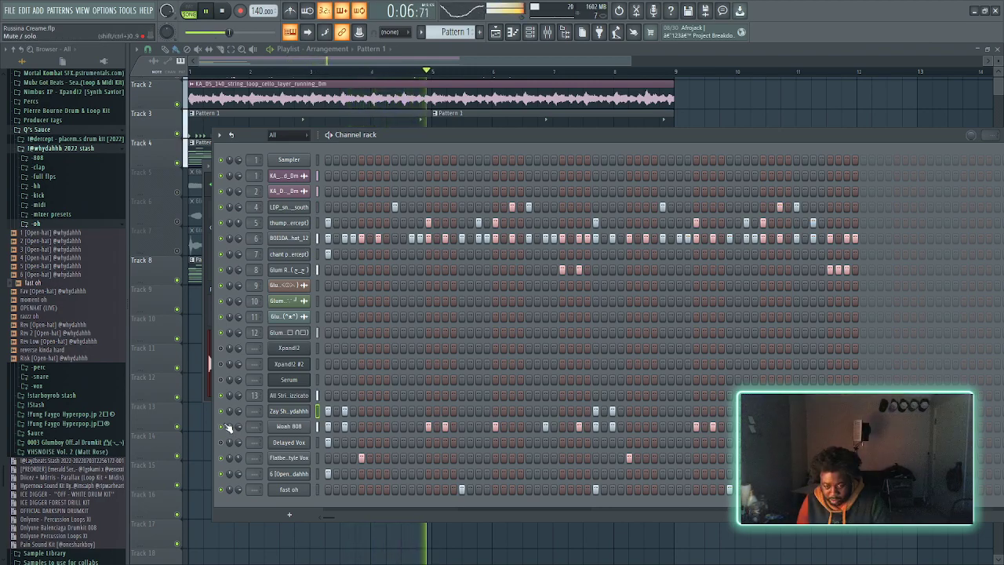
pyautogui.press('space')
pyautogui.press('space')
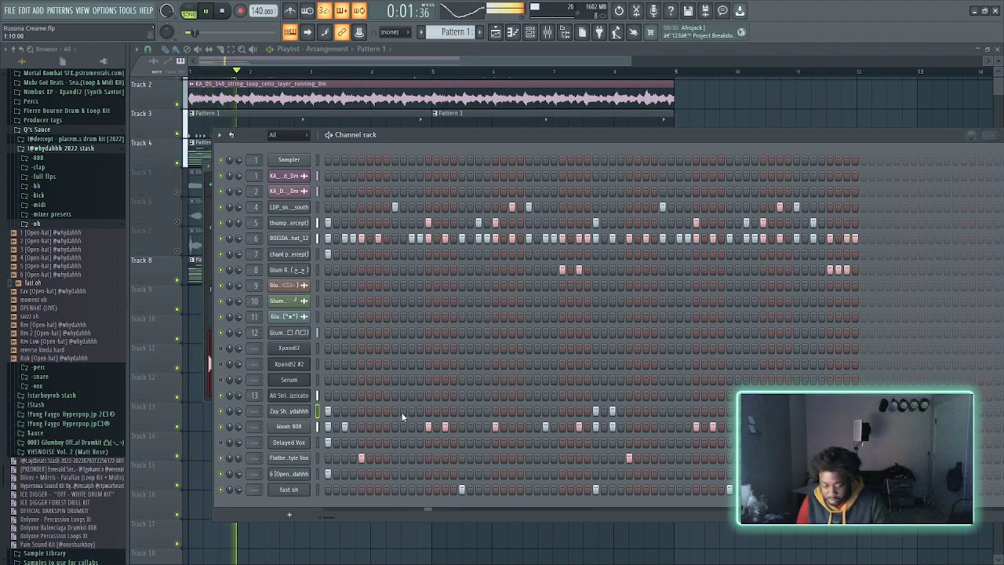
# - Try an extra Zay Short 808 hit on step 13 and audition the loop from the start
pyautogui.click(429, 410)
pyautogui.press('space')
pyautogui.press('space')
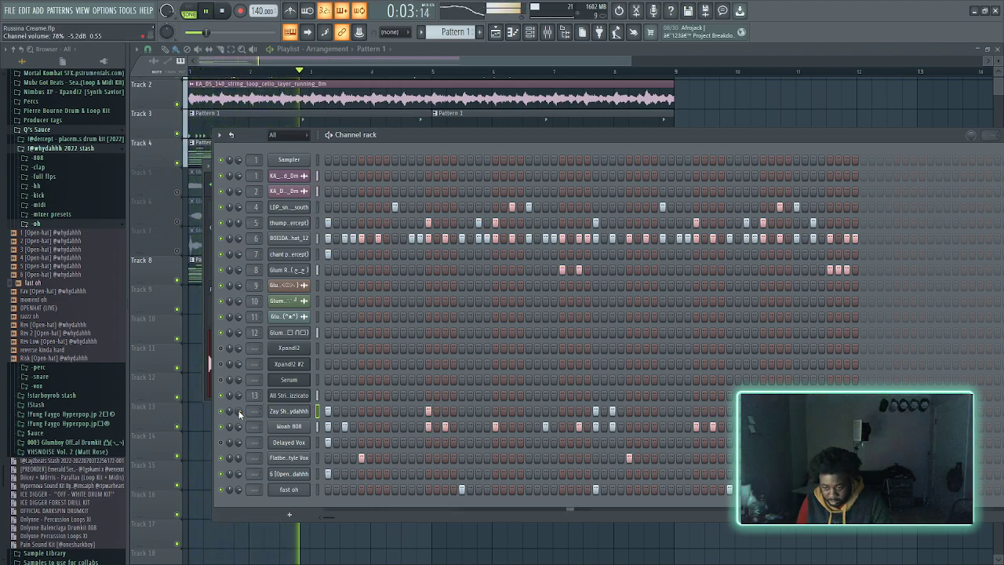
pyautogui.click(495, 426)
pyautogui.press('space')
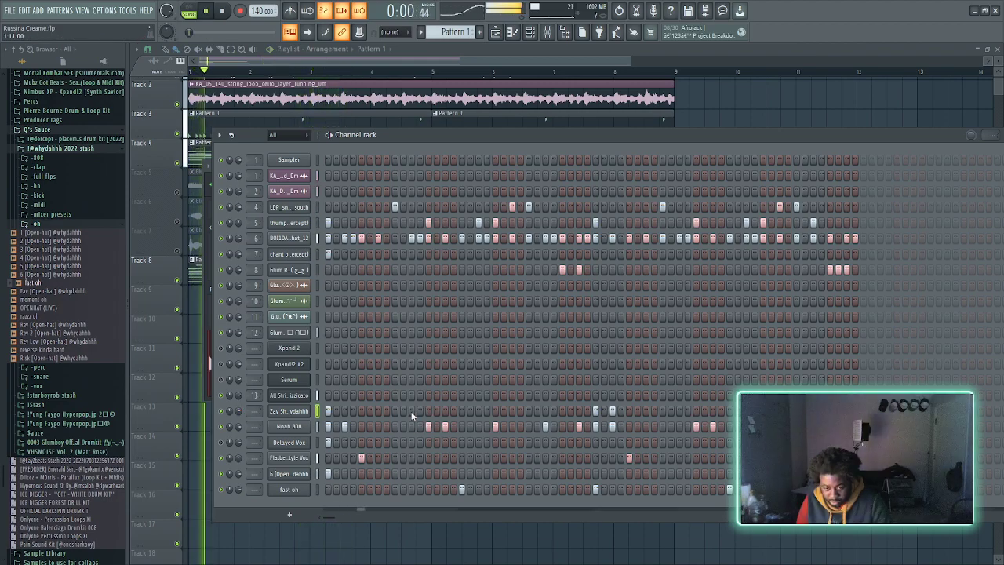
pyautogui.press('space')
pyautogui.press('space')
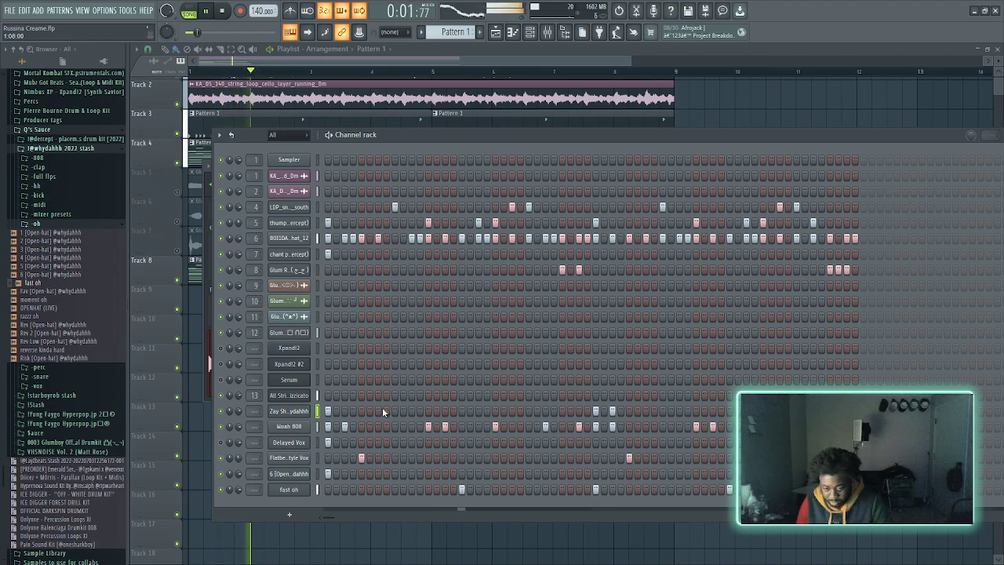
# - Try extra Zay Short 808 hits on steps 5 and 7 while replaying the loop, and remove them
pyautogui.press('space')
pyautogui.press('space')
pyautogui.click(379, 410)
pyautogui.click(377, 411)
pyautogui.click(361, 411)
pyautogui.click(363, 409)
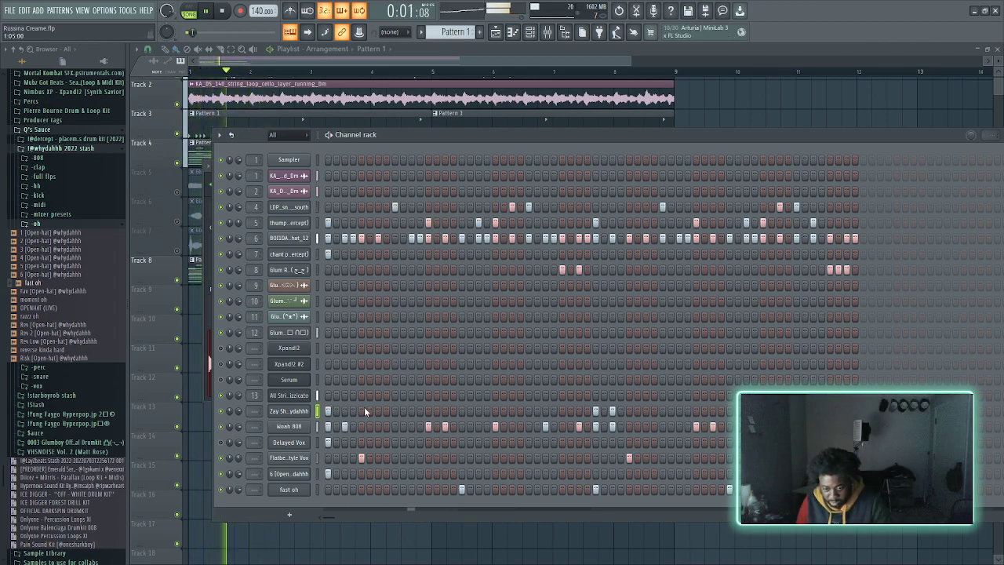
pyautogui.click(359, 410)
pyautogui.press('space')
pyautogui.press('space')
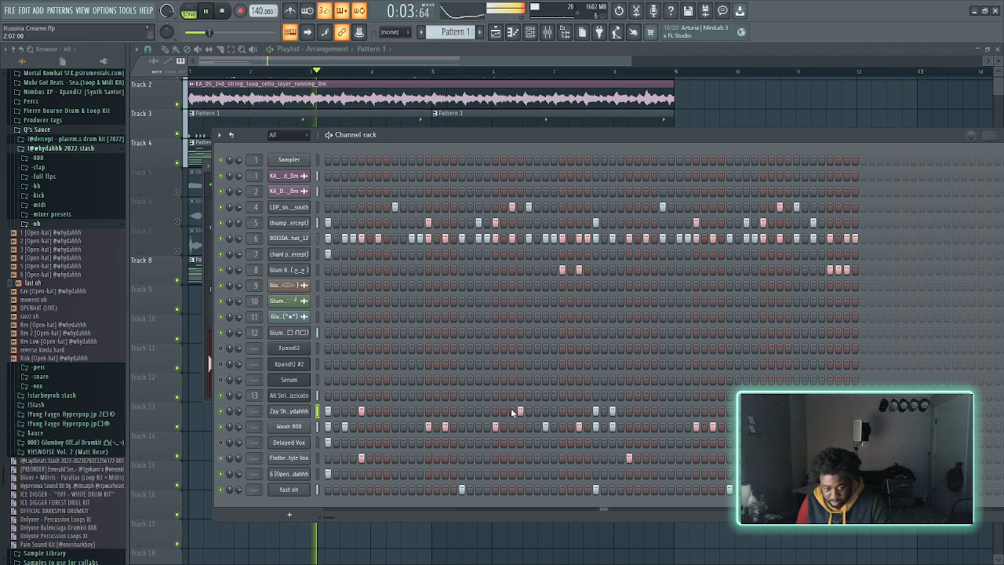
pyautogui.click(360, 410)
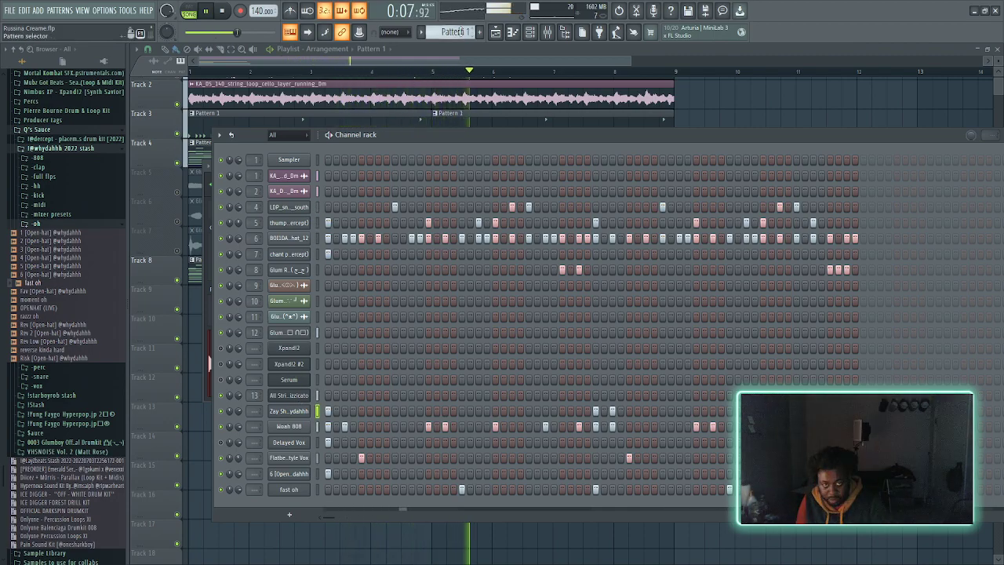
# - In Pattern 2, route the Serum channel to mixer track 14 and lower that track's level to -4.8 dB
pyautogui.scroll(-1, 460, 32)
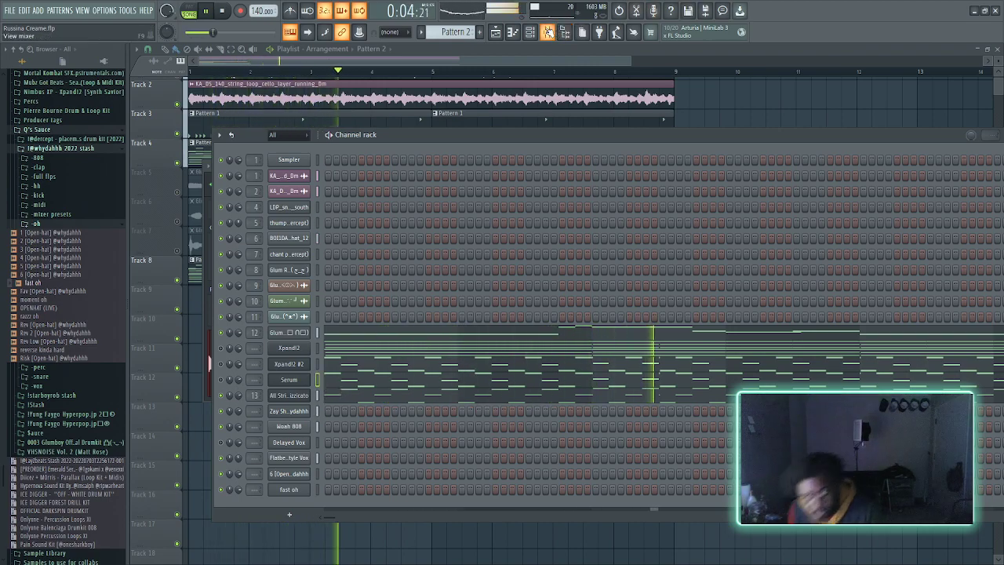
pyautogui.click(548, 33)
pyautogui.hotkey('ctrl', 'l')
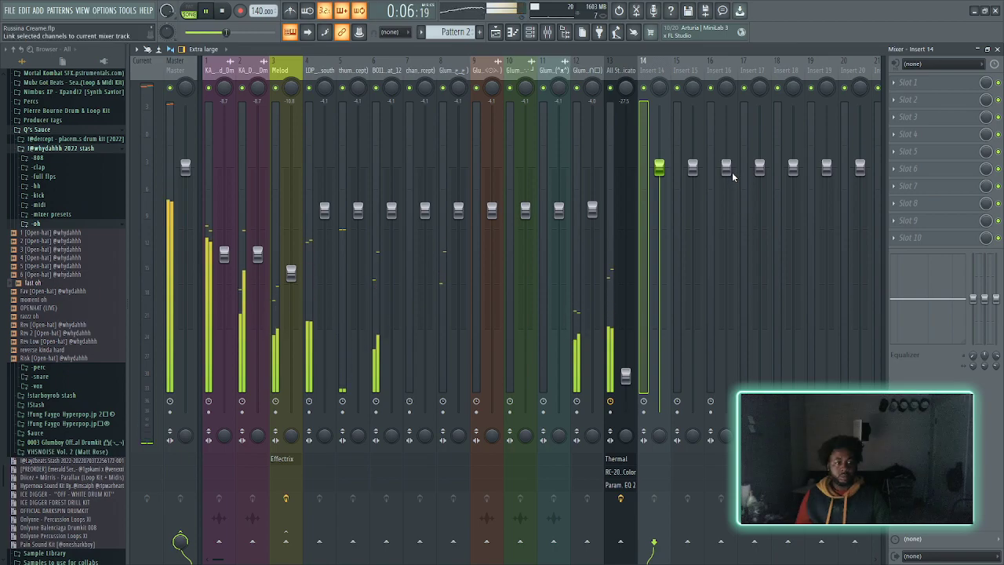
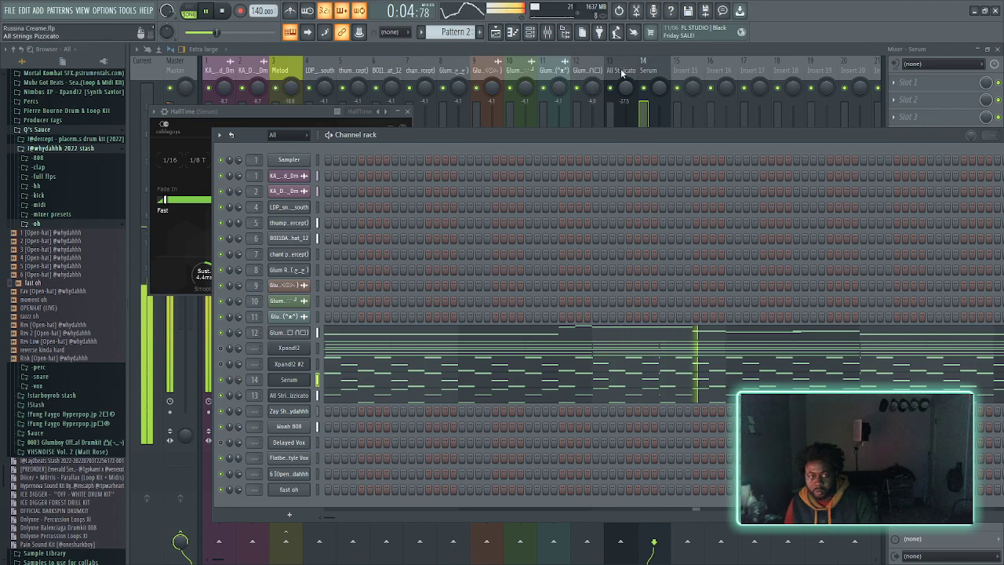
pyautogui.click(622, 73)
pyautogui.moveTo(650, 176); pyautogui.dragTo(649, 222)
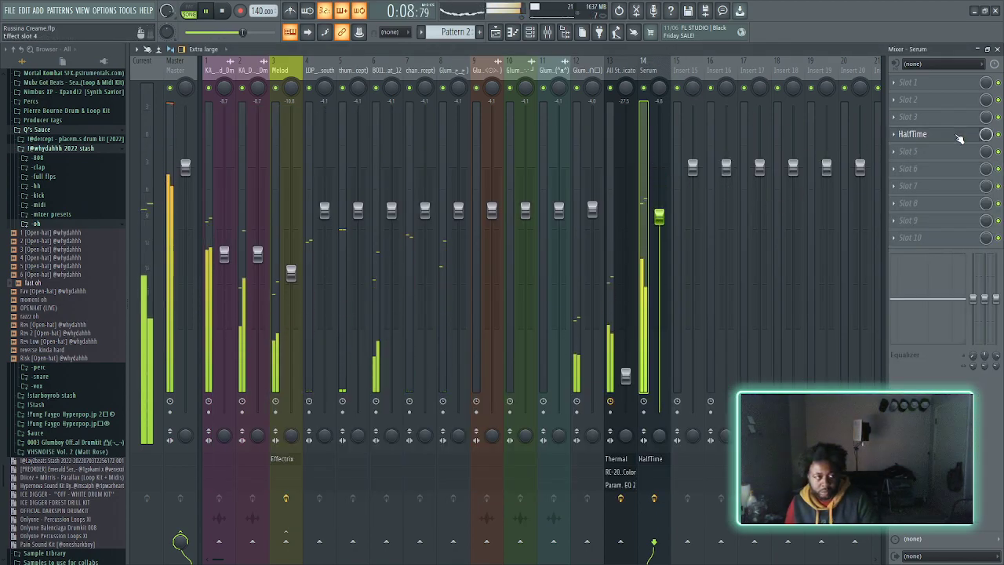
# - Set HalfTime on the Serum track to 2x mode with fade in 1/4, fade out 1/2 and smooth FX 116 ms
pyautogui.click(959, 139)
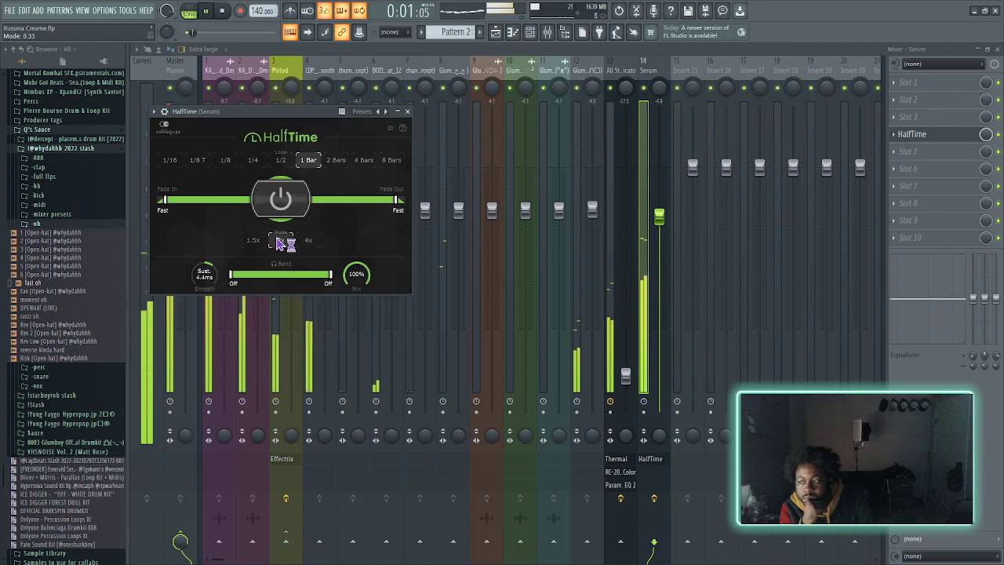
pyautogui.click(310, 240)
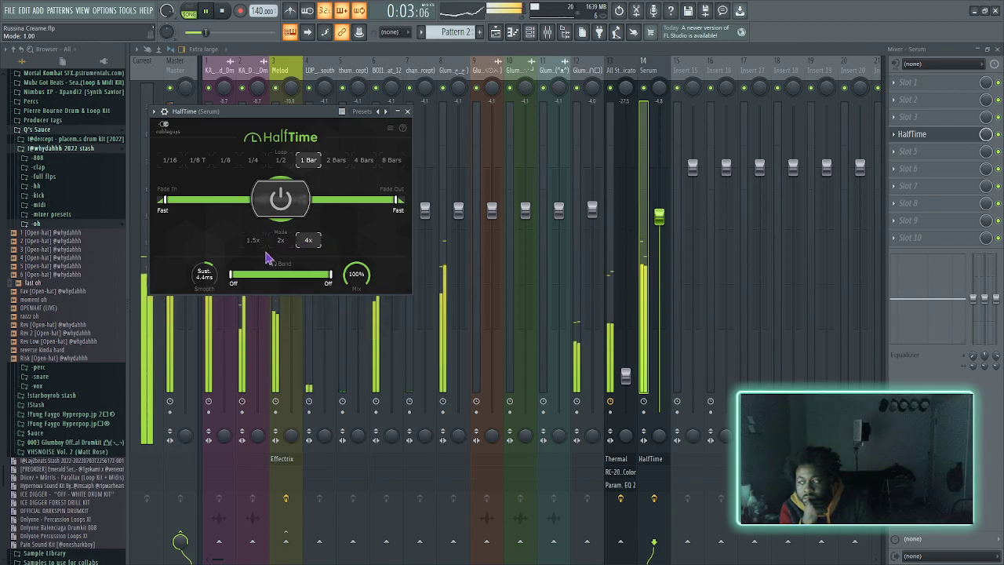
pyautogui.click(281, 240)
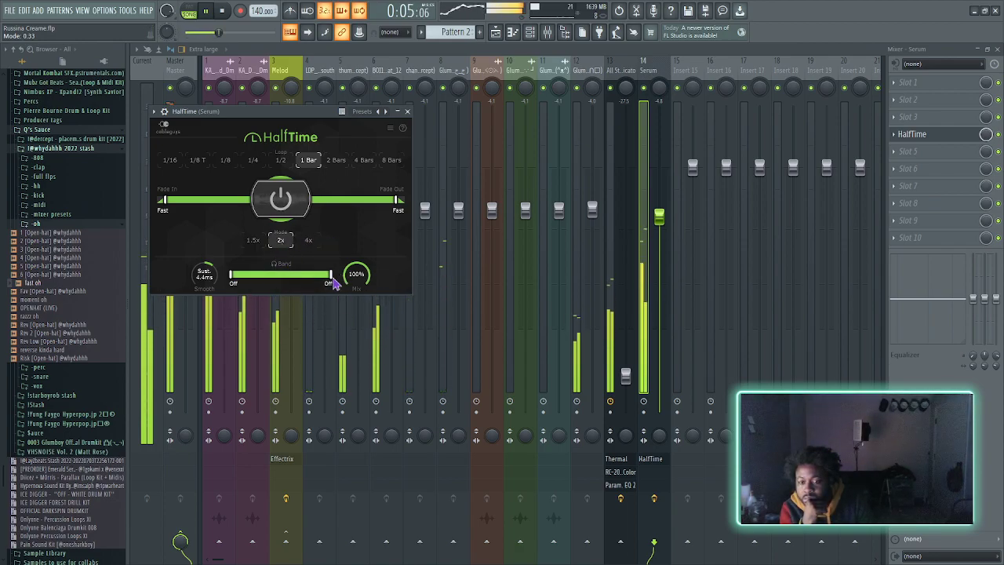
pyautogui.moveTo(185, 221); pyautogui.dragTo(191, 206)
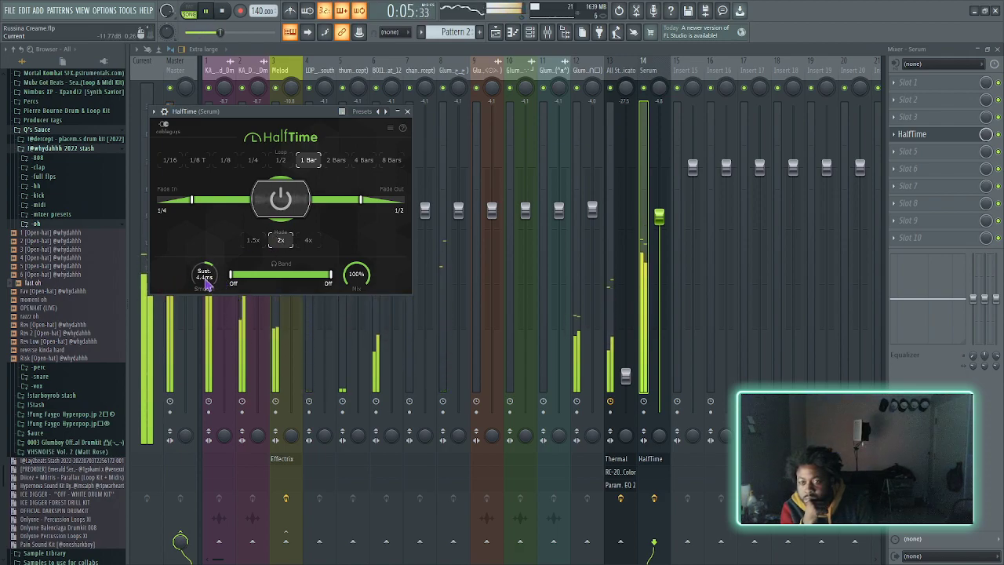
pyautogui.moveTo(207, 285); pyautogui.dragTo(206, 267)
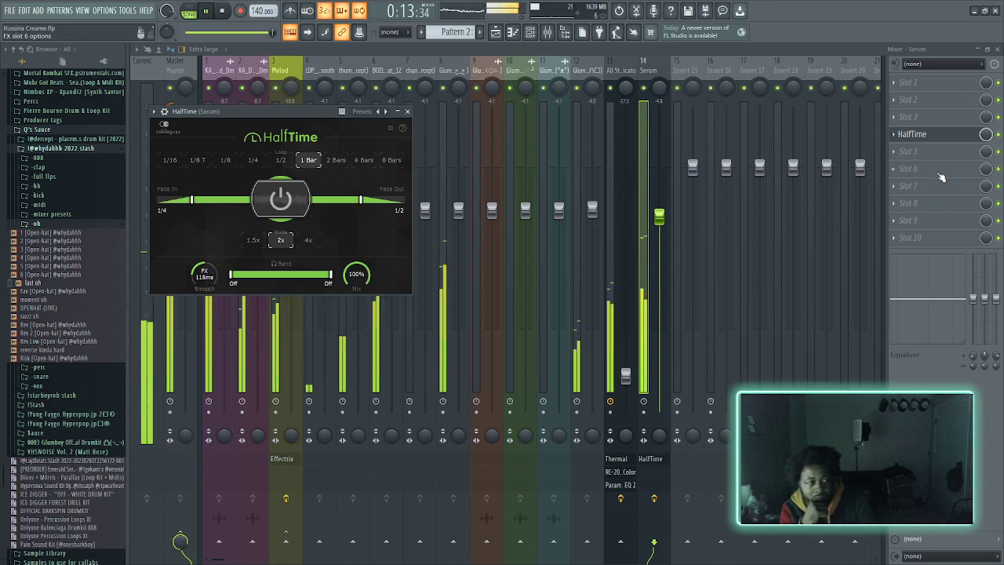
pyautogui.click(941, 135)
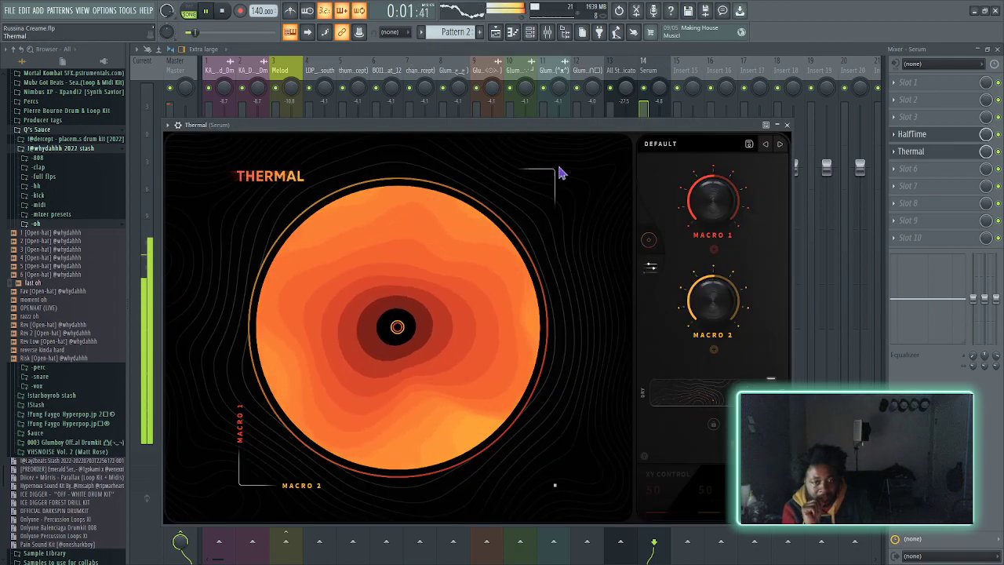
# - Audition Thermal's Guitar & Keys preset Midranger on the Serum track, load Scorched instead and close the plugin
pyautogui.click(680, 147)
pyautogui.click(438, 355)
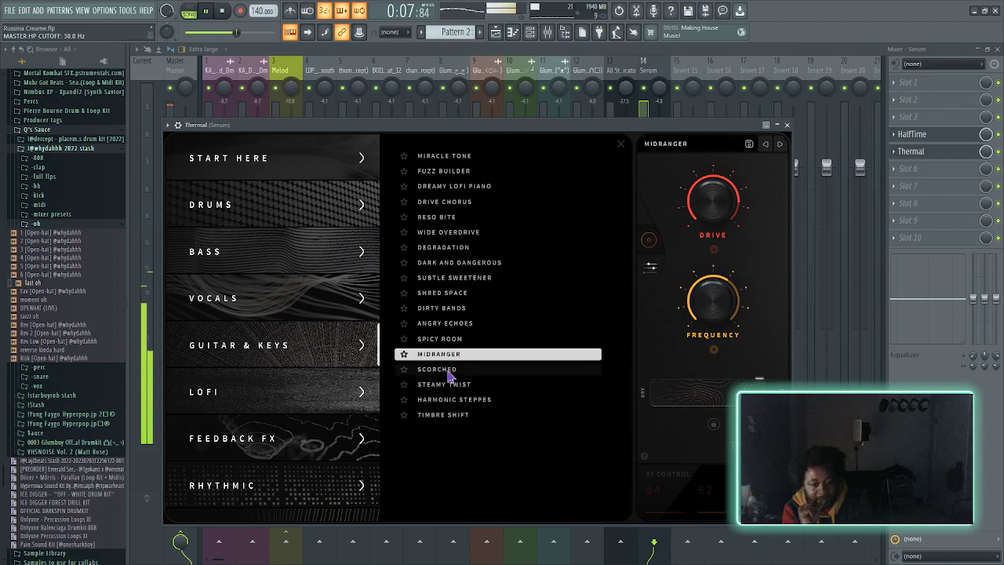
pyautogui.click(450, 373)
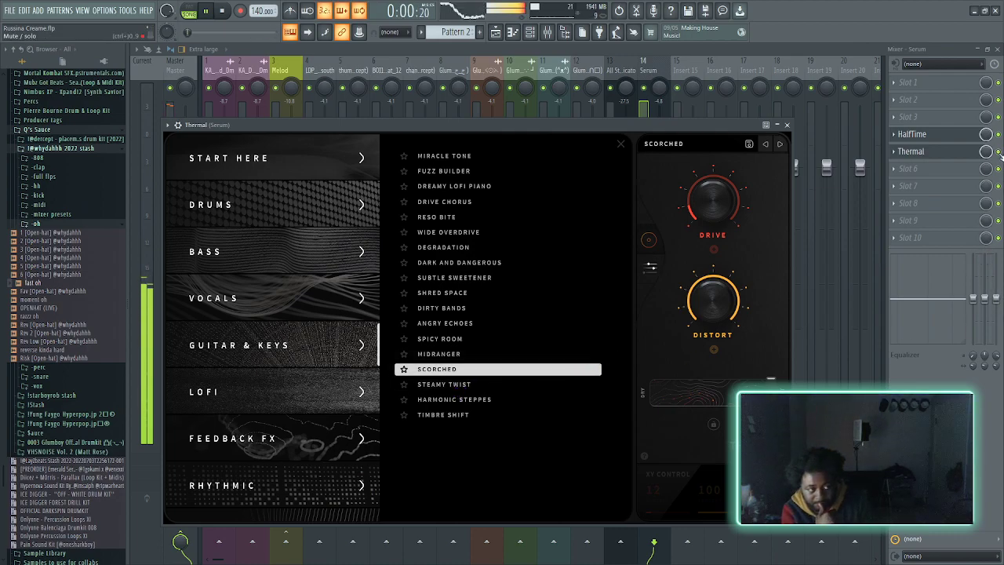
pyautogui.click(679, 62)
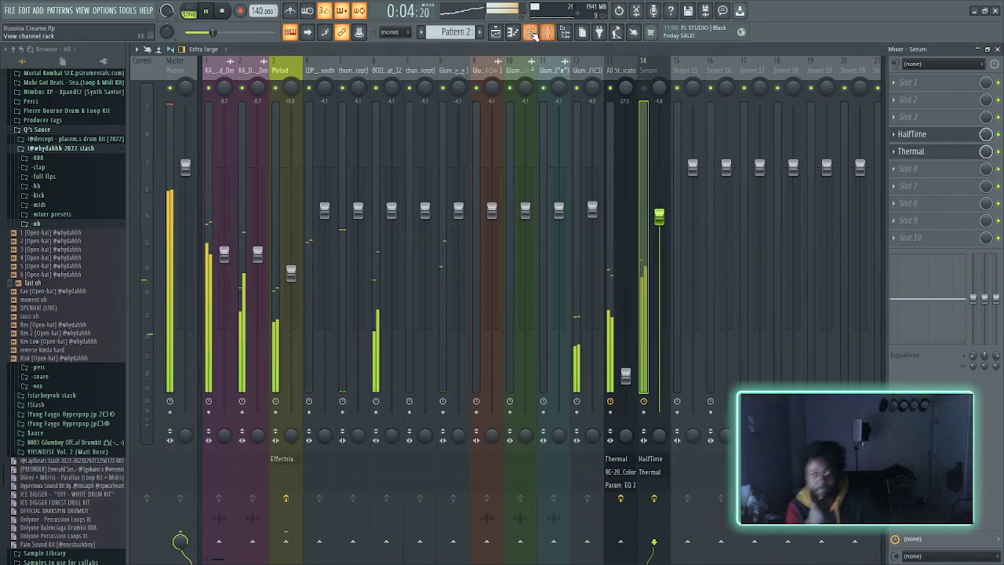
# - Delete the short repeated notes from F5 upward in the Xpand!2 part of Pattern 2, keeping the sustained chords
pyautogui.click(529, 32)
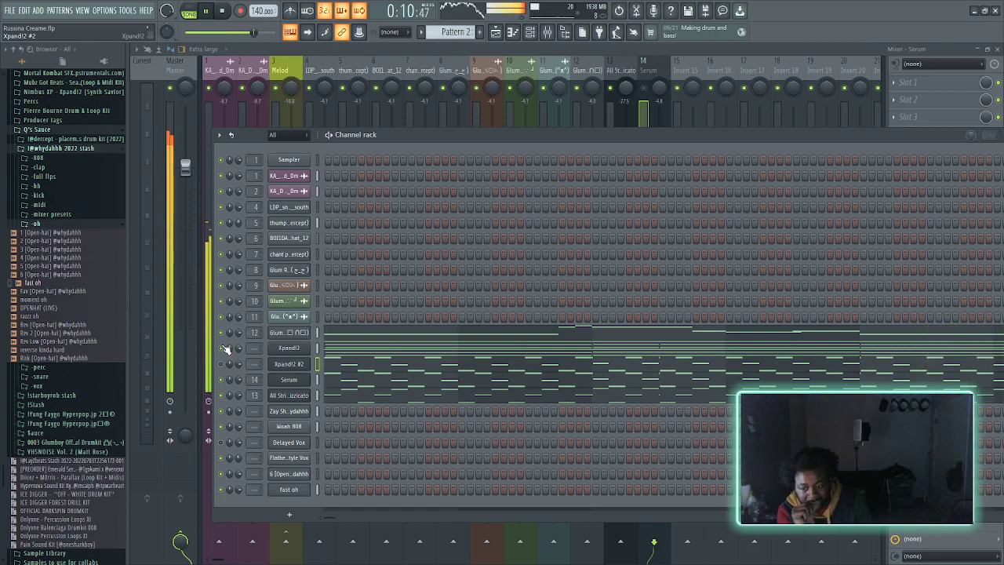
pyautogui.click(398, 350)
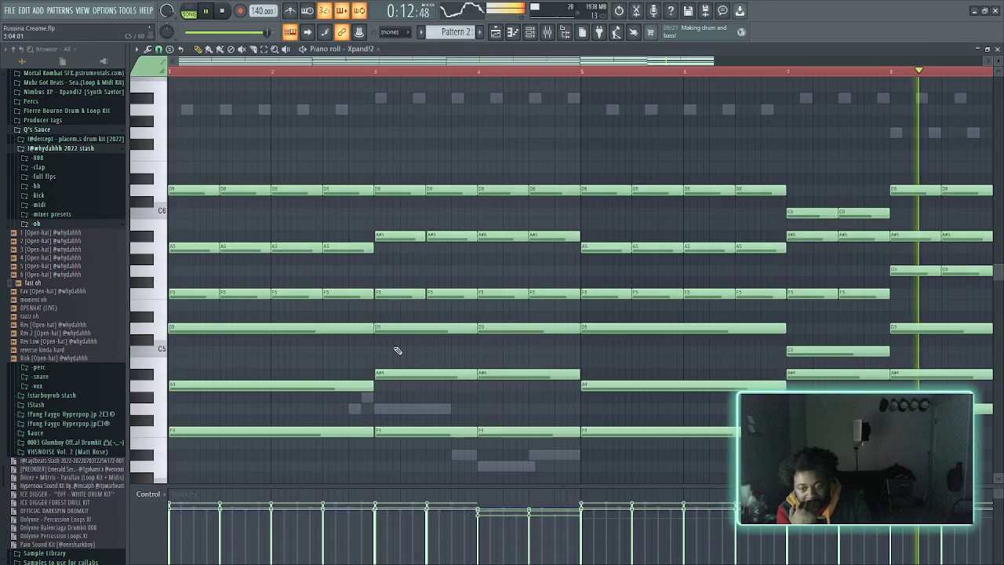
pyautogui.scroll(-2, 397, 351)
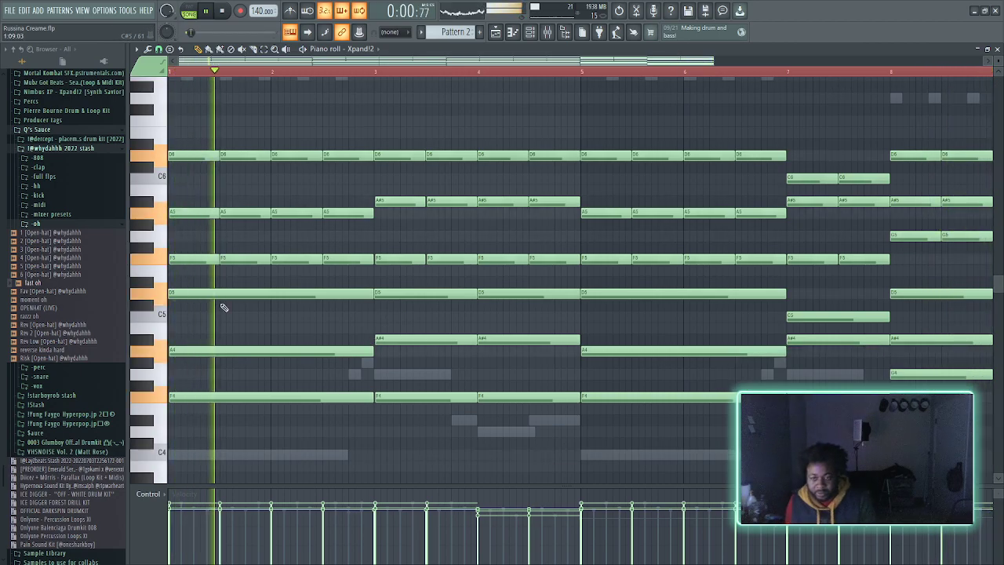
pyautogui.scroll(-2, 216, 312)
pyautogui.moveTo(746, 262); pyautogui.dragTo(49, 126)
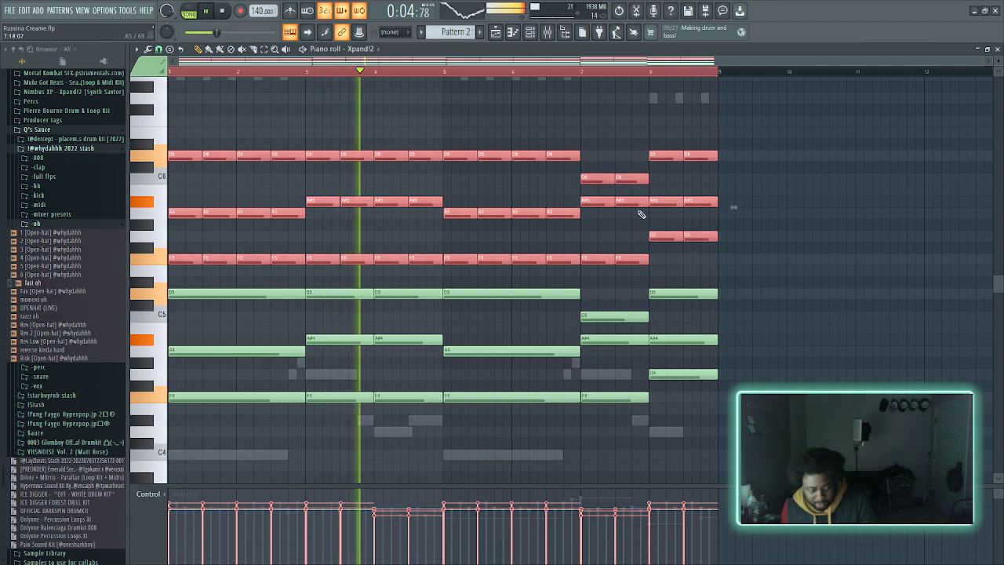
pyautogui.press('Delete')
# - Duplicate all the sustained Xpand!2 chords one octave higher
pyautogui.moveTo(703, 249); pyautogui.dragTo(168, 480)
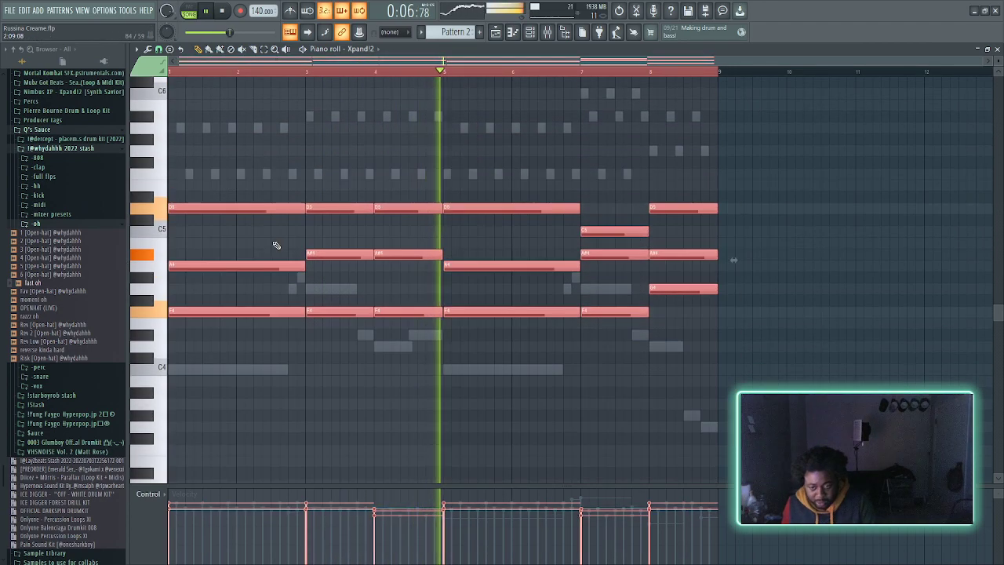
pyautogui.moveTo(169, 210); pyautogui.dragTo(169, 91)
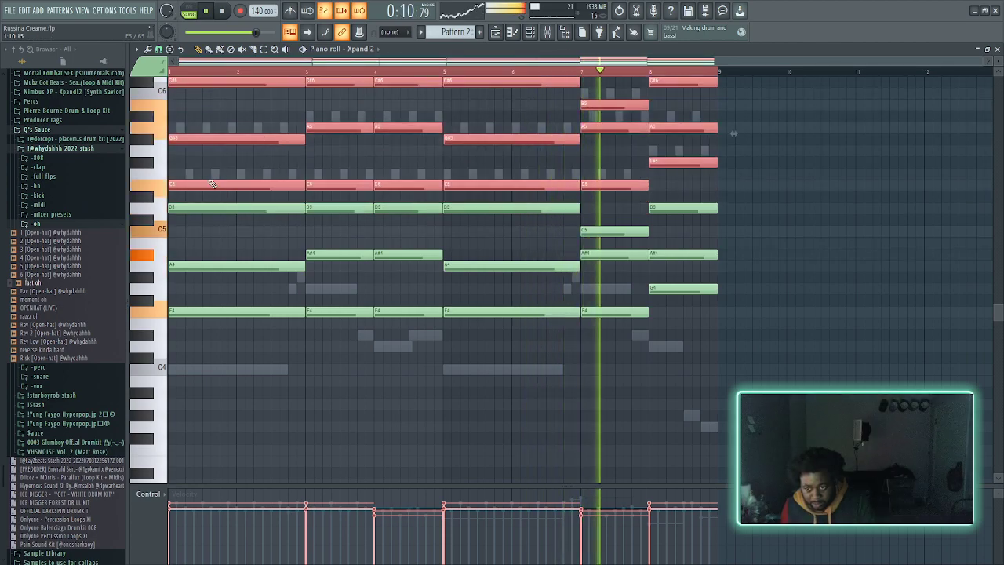
pyautogui.scroll(2, 176, 146)
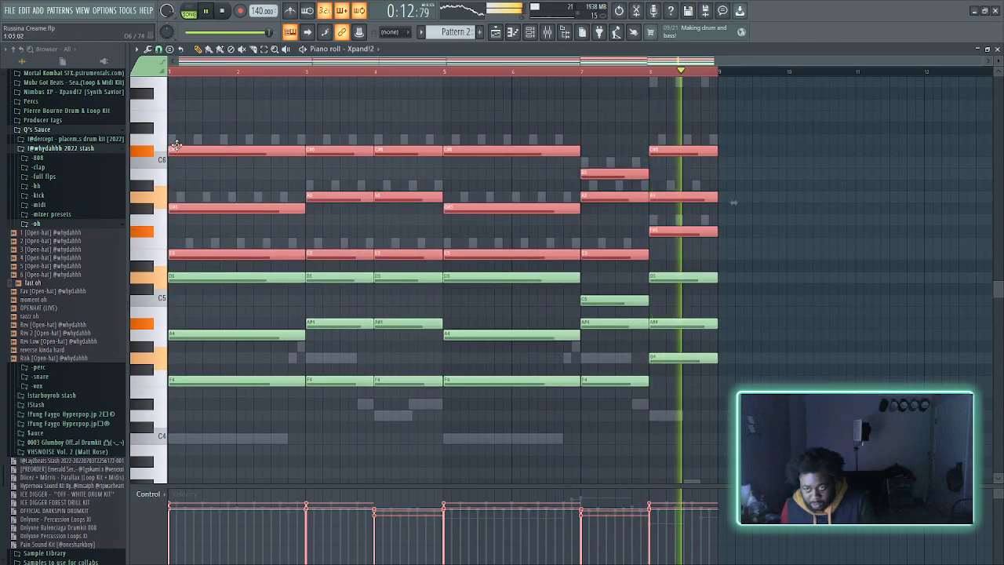
pyautogui.moveTo(177, 146); pyautogui.dragTo(177, 135)
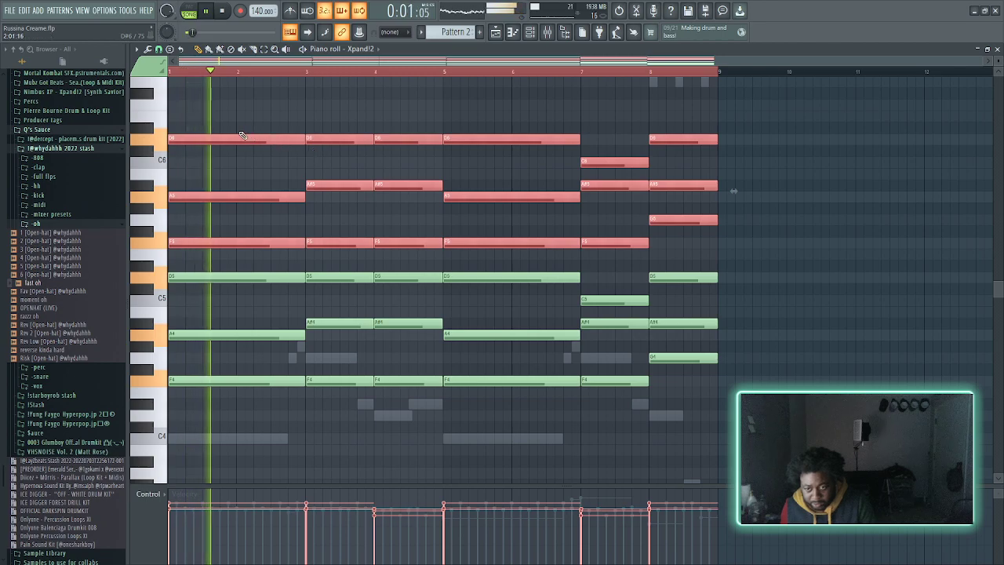
# - Adjust the Xpand!2 channel's volume in the channel rack and check the arrangement in the playlist
pyautogui.click(537, 37)
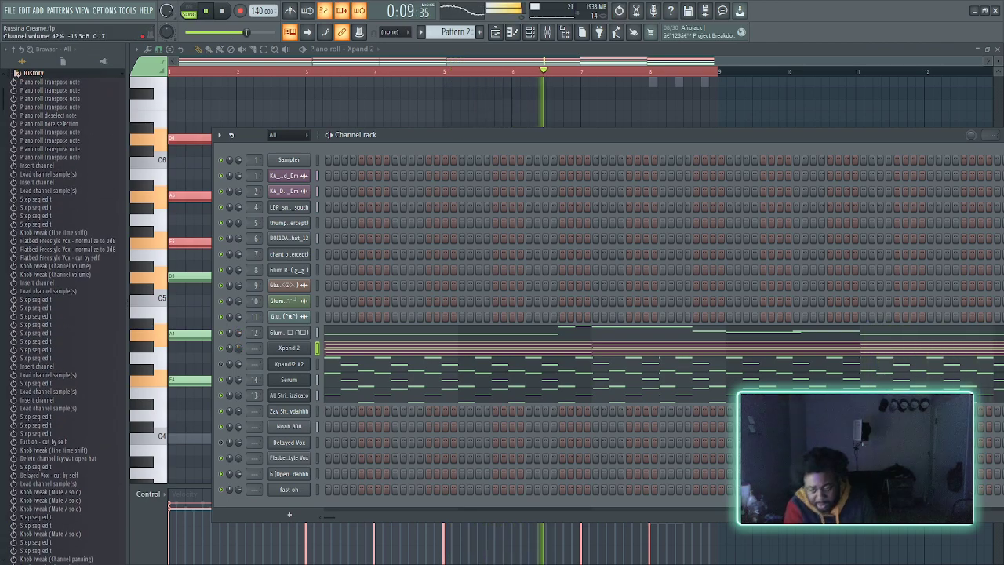
pyautogui.rightClick(316, 349)
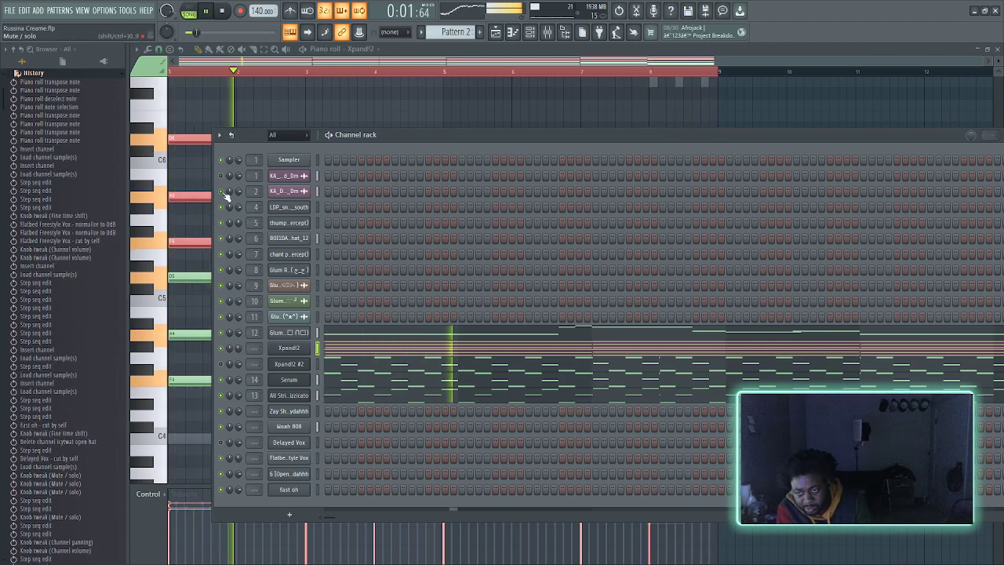
pyautogui.moveTo(244, 352)
pyautogui.mouseDown()
pyautogui.moveTo(244, 376)
pyautogui.moveTo(234, 347)
pyautogui.mouseUp()
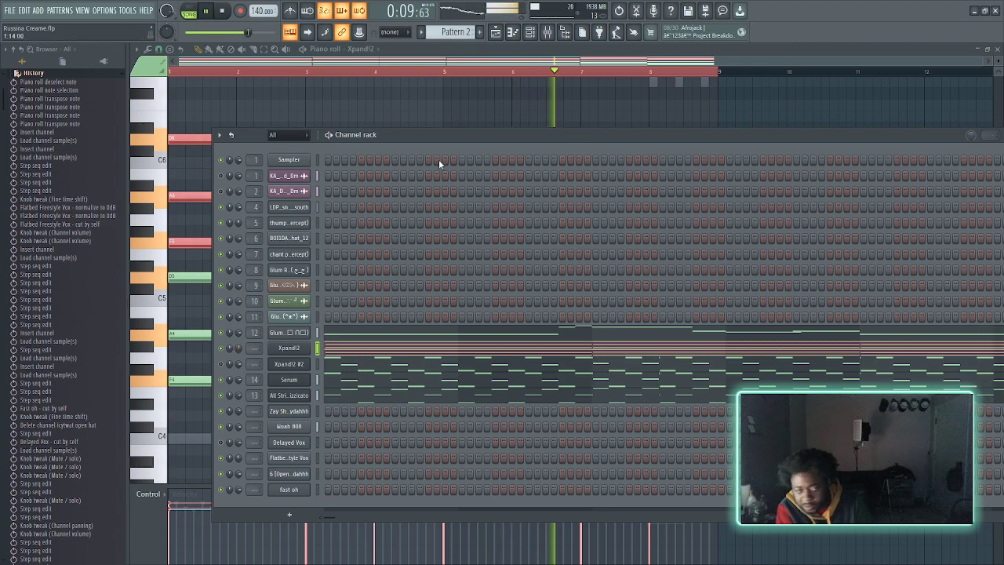
pyautogui.click(495, 33)
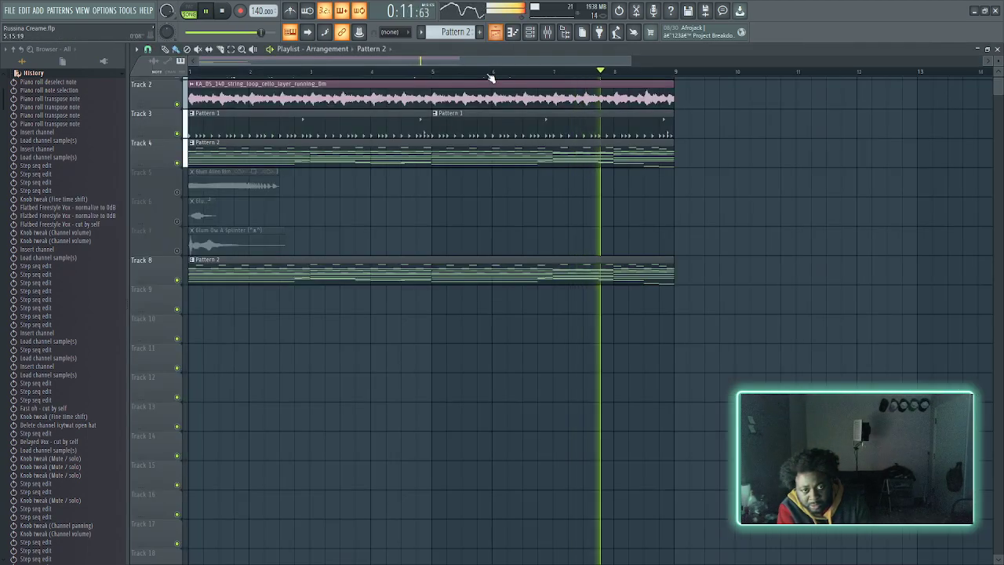
pyautogui.click(528, 33)
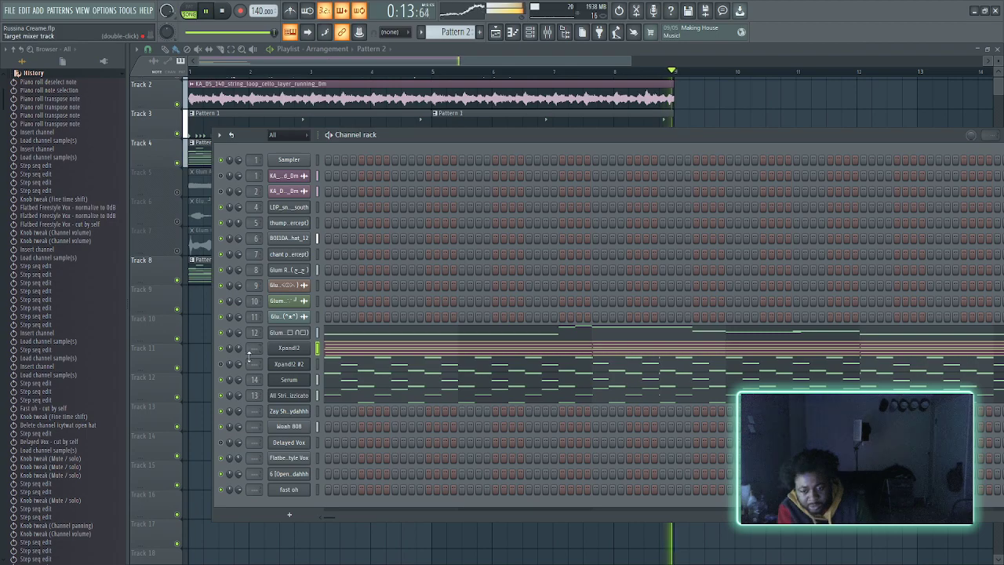
# - Mute the Xpand!2 channel and compare the beat with the two cello loop channels switched off and on
pyautogui.click(222, 351)
pyautogui.click(225, 197)
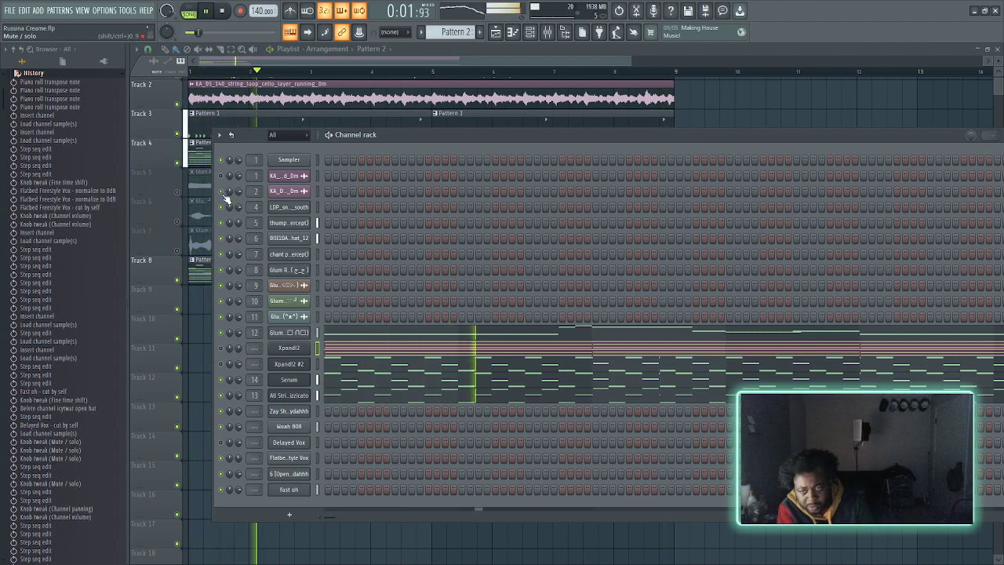
pyautogui.click(224, 176)
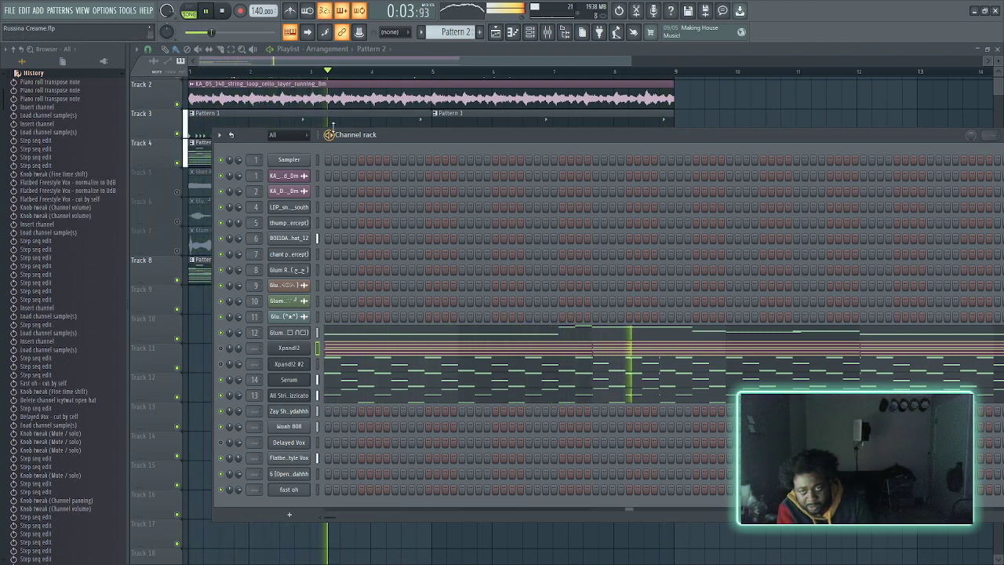
pyautogui.press('space')
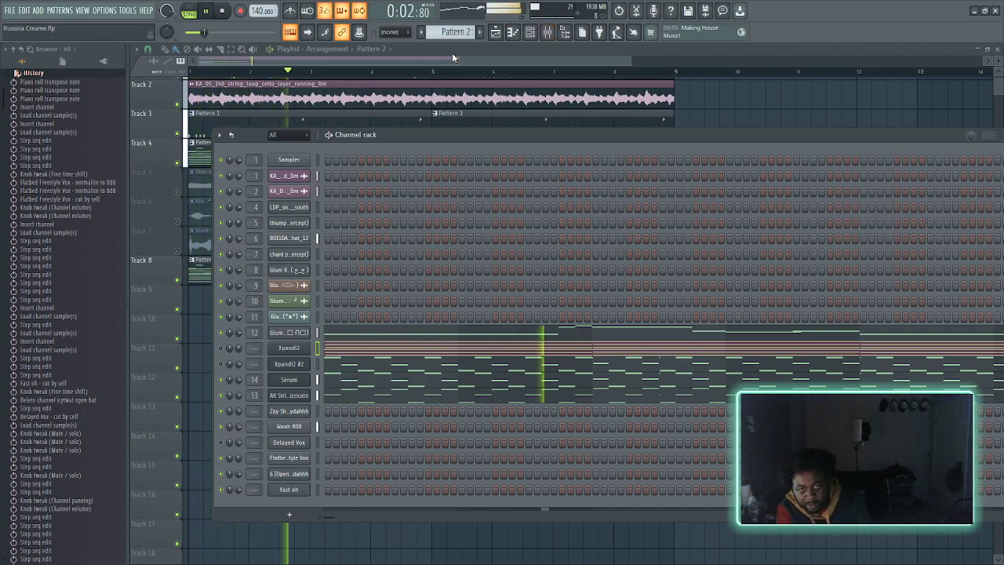
# - Delete the duplicate Pattern 2 and Pattern 1 clips in the playlist and move the remaining ones to Tracks 8 and 9
pyautogui.press('F6')
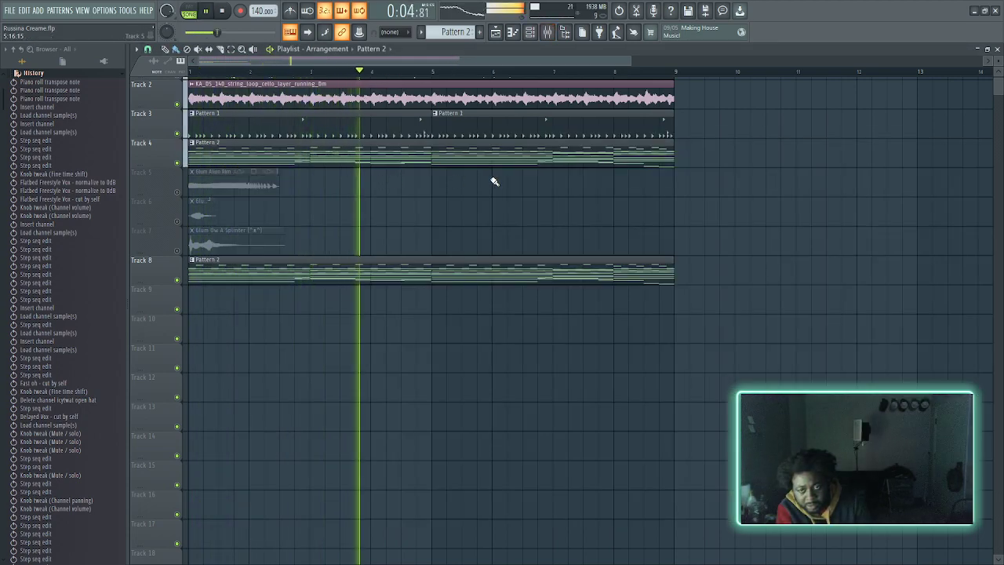
pyautogui.rightClick(412, 264)
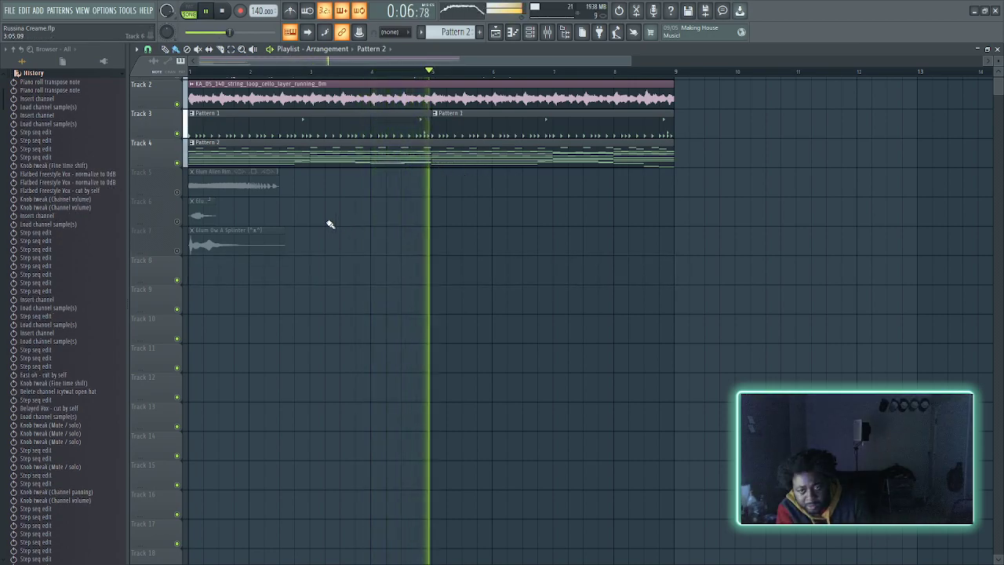
pyautogui.moveTo(343, 154); pyautogui.dragTo(247, 269)
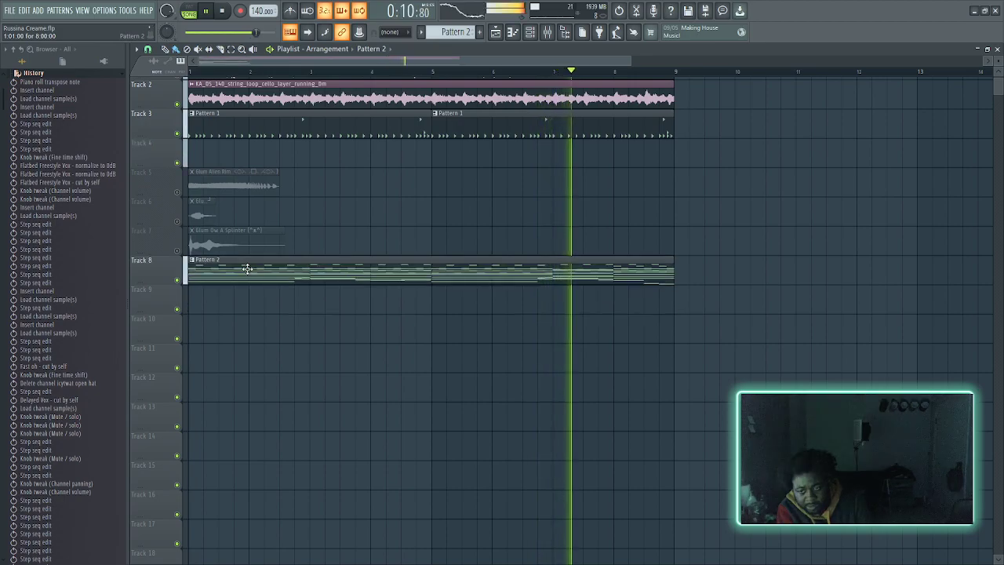
pyautogui.moveTo(272, 125); pyautogui.dragTo(192, 281)
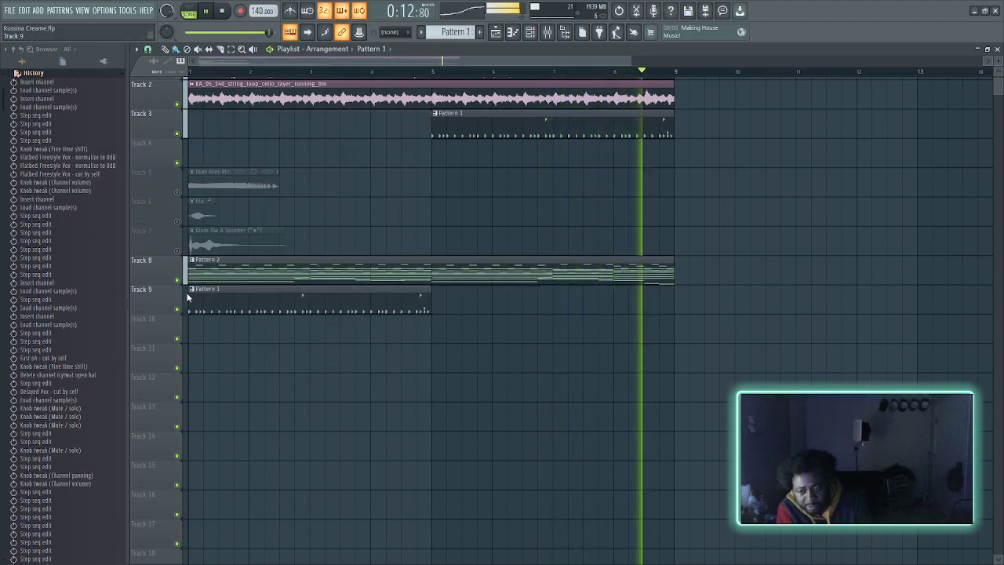
pyautogui.rightClick(473, 119)
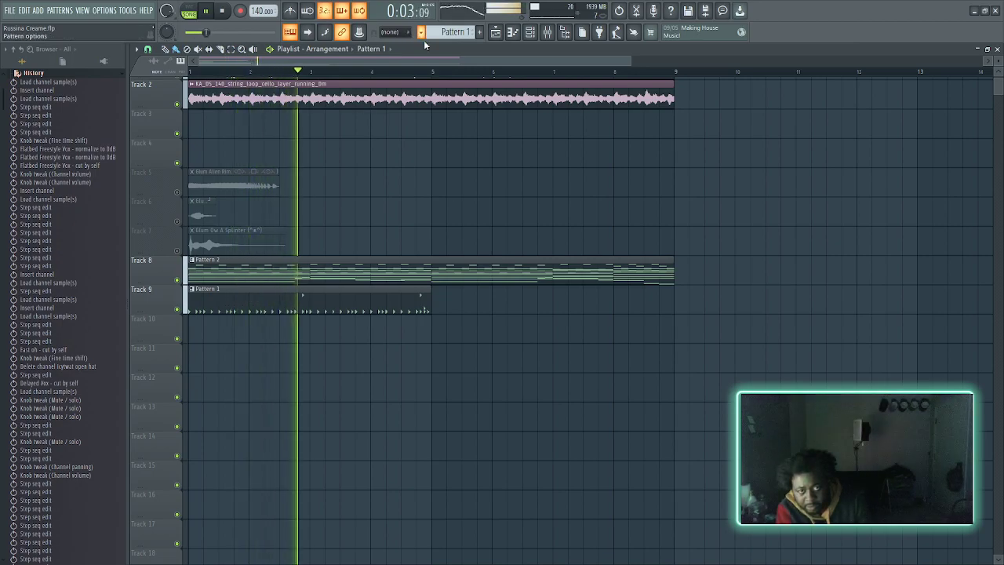
# - Split Pattern 1 by channel and place the snare, chant perc, hi-hat and thump kick clips on Tracks 14 to 17
pyautogui.moveTo(321, 306); pyautogui.dragTo(282, 447)
pyautogui.scroll(-5, 271, 369)
pyautogui.moveTo(277, 151); pyautogui.dragTo(180, 366)
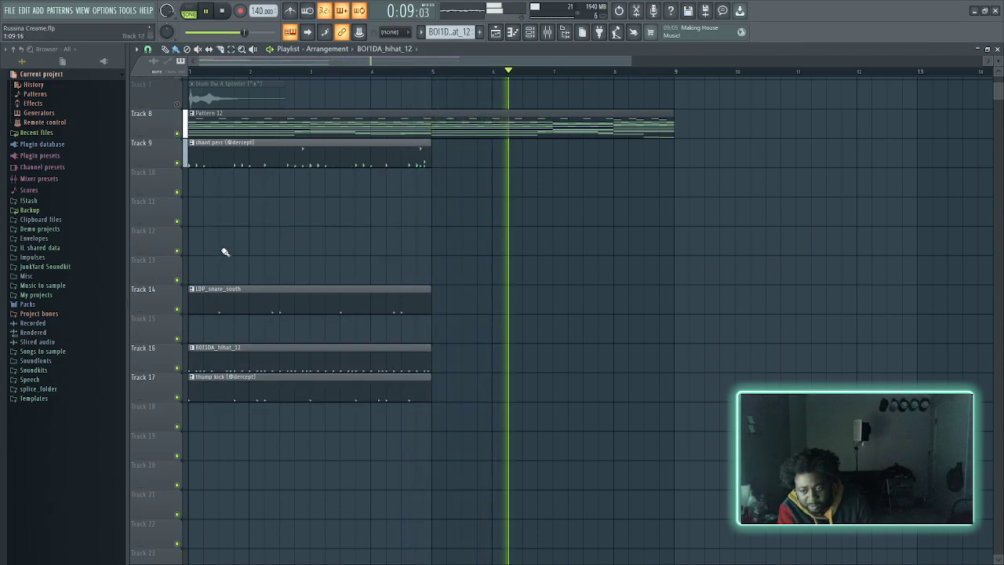
pyautogui.moveTo(262, 157); pyautogui.dragTo(229, 336)
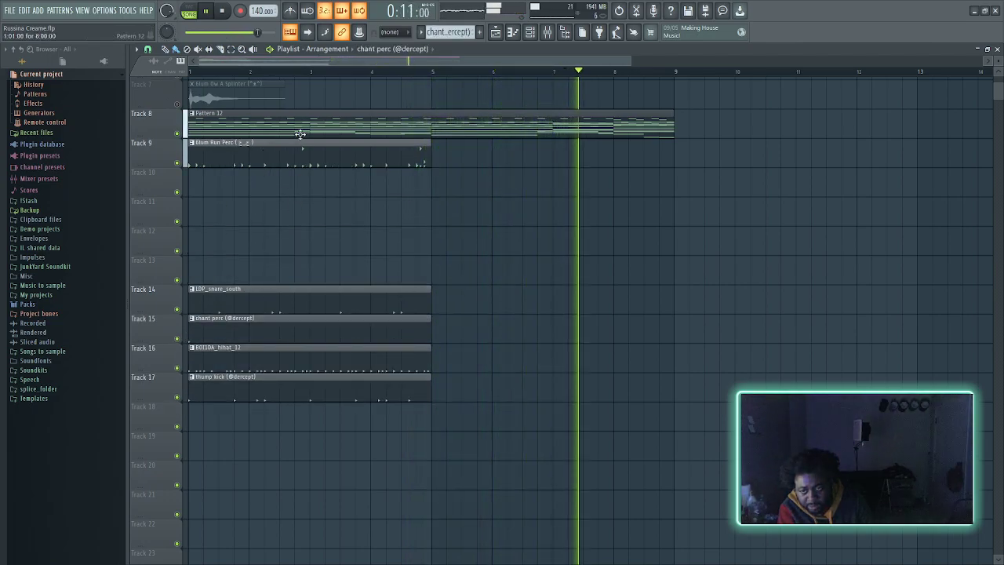
# - Move the Zay Short 808, Glum Run Perc and Woah 808 clips to Tracks 18, 19 and 20
pyautogui.moveTo(291, 152); pyautogui.dragTo(249, 457)
pyautogui.moveTo(290, 152); pyautogui.dragTo(236, 416)
pyautogui.moveTo(287, 157); pyautogui.dragTo(197, 481)
# - Move Flatbed Freestyle Vox and Delayed Vox to Tracks 12 and 13, and the Open-hat and fast oh clips to Tracks 21 and 22
pyautogui.moveTo(259, 153); pyautogui.dragTo(224, 258)
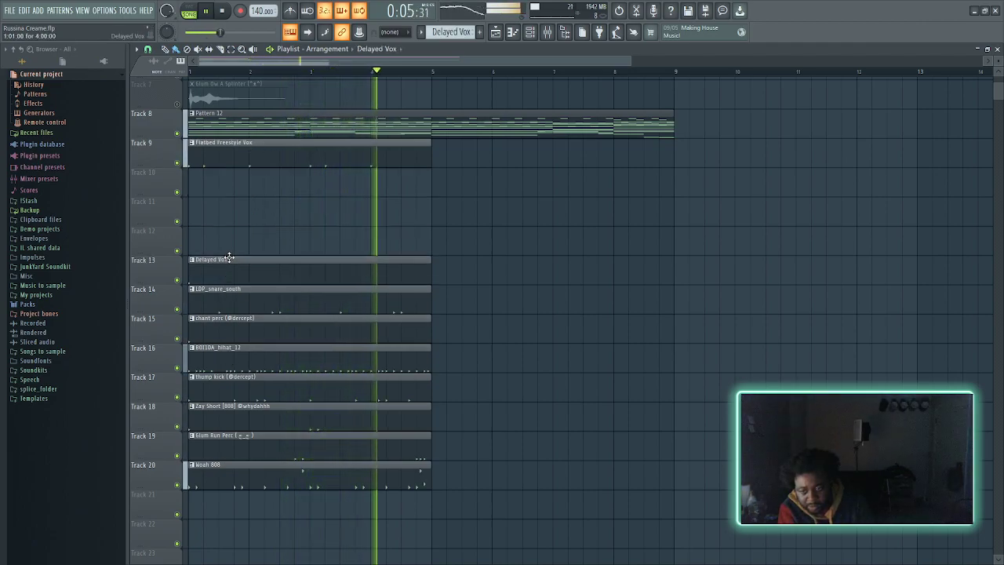
pyautogui.moveTo(244, 162); pyautogui.dragTo(229, 248)
pyautogui.moveTo(204, 155); pyautogui.dragTo(166, 502)
pyautogui.moveTo(251, 142); pyautogui.dragTo(183, 552)
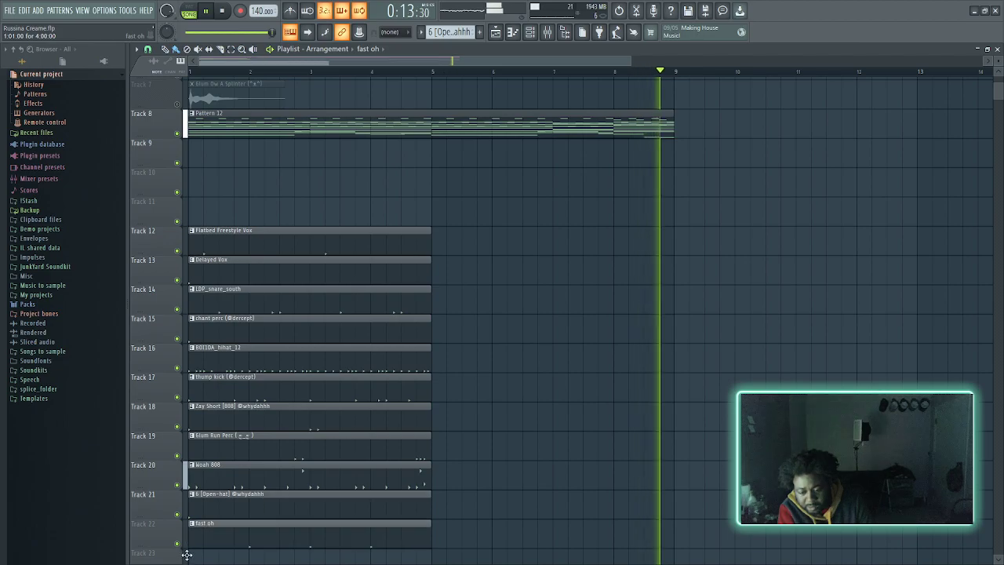
# - Duplicate all the drum and vox clips on Tracks 12 to 22 so the copies start at bar 5
pyautogui.scroll(2, 491, 319)
pyautogui.scroll(-4, 474, 316)
pyautogui.moveTo(491, 105); pyautogui.dragTo(188, 550)
pyautogui.moveTo(219, 227)
pyautogui.mouseDown()
pyautogui.moveTo(504, 230)
pyautogui.moveTo(464, 233)
pyautogui.mouseUp()
pyautogui.scroll(4, 464, 233)
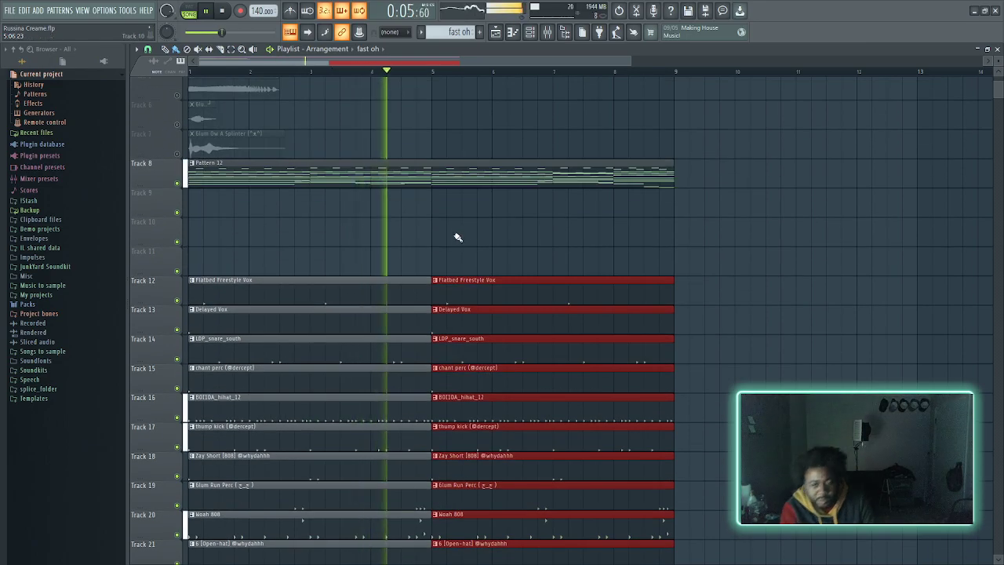
pyautogui.click(453, 229)
# - Split the melody clip on Track 8 by channel, placing Glum Voice on Track 10 and Xpand!2 on Track 9
pyautogui.click(400, 167)
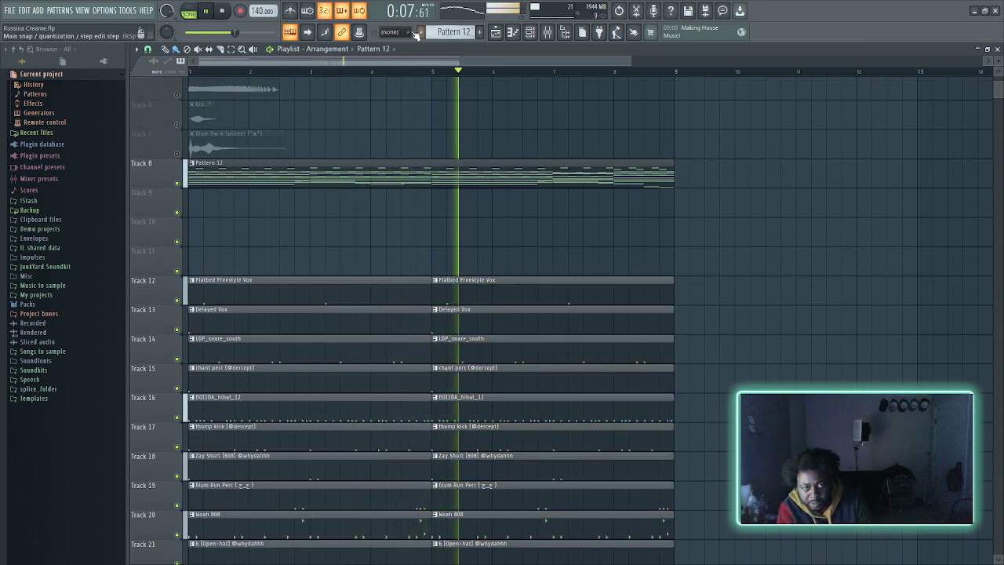
pyautogui.click(473, 177)
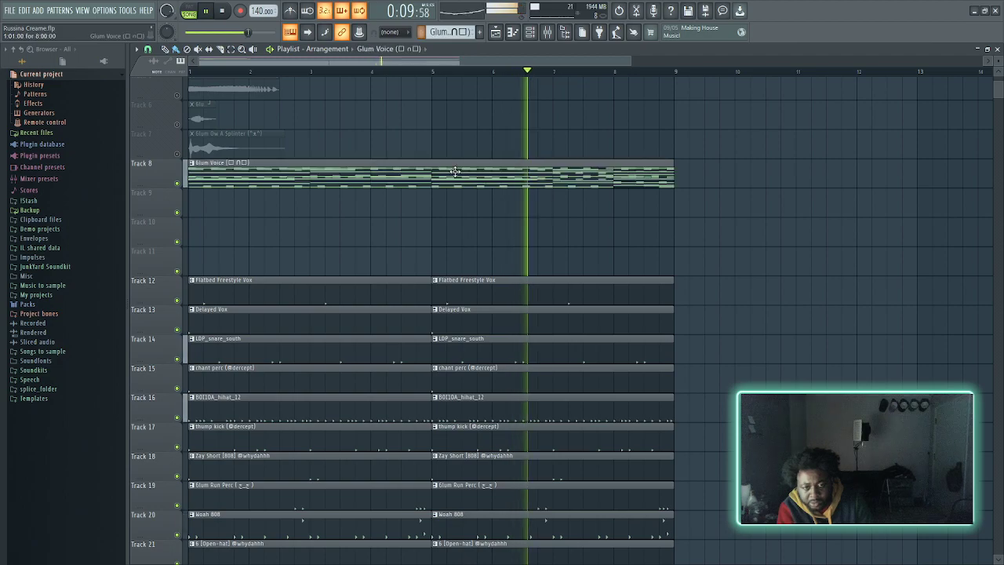
pyautogui.moveTo(367, 180); pyautogui.dragTo(348, 239)
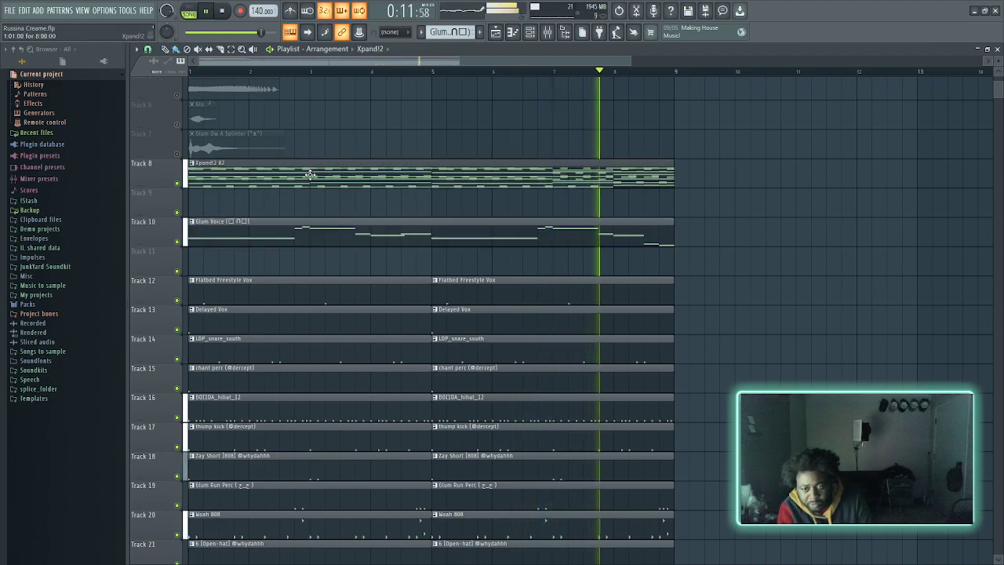
pyautogui.click(294, 217)
# - Arrange the melody clips with Xpand!2 on Track 3, Xpand!2 #2 on Track 9, Serum on Track 10 and Glum Voice on Track 11
pyautogui.scroll(4, 291, 213)
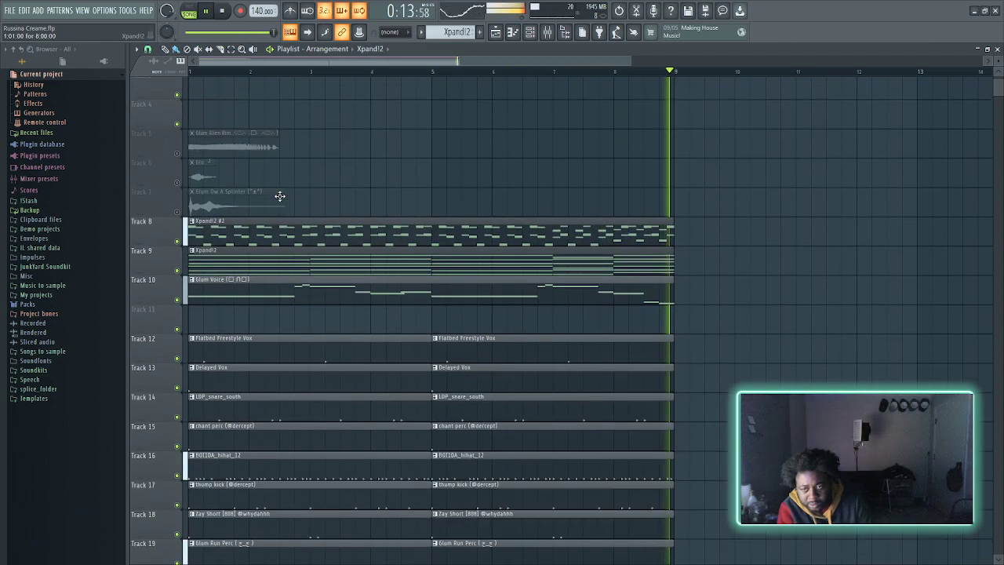
pyautogui.moveTo(265, 323); pyautogui.dragTo(259, 148)
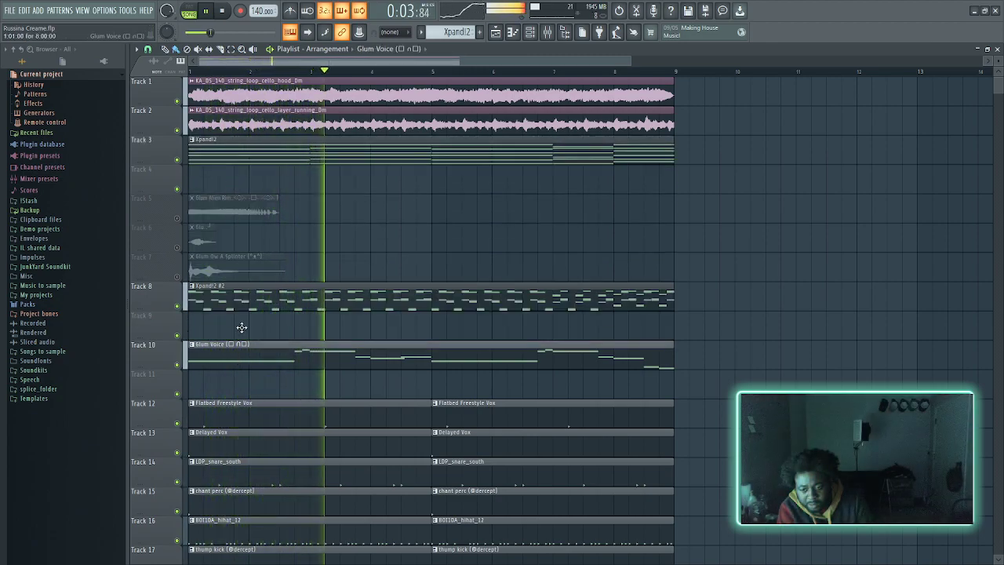
pyautogui.moveTo(242, 351); pyautogui.dragTo(236, 177)
pyautogui.moveTo(235, 298); pyautogui.dragTo(234, 378)
pyautogui.moveTo(223, 300); pyautogui.dragTo(223, 355)
pyautogui.moveTo(214, 297)
pyautogui.mouseDown()
pyautogui.moveTo(208, 331)
pyautogui.moveTo(210, 287)
pyautogui.mouseUp()
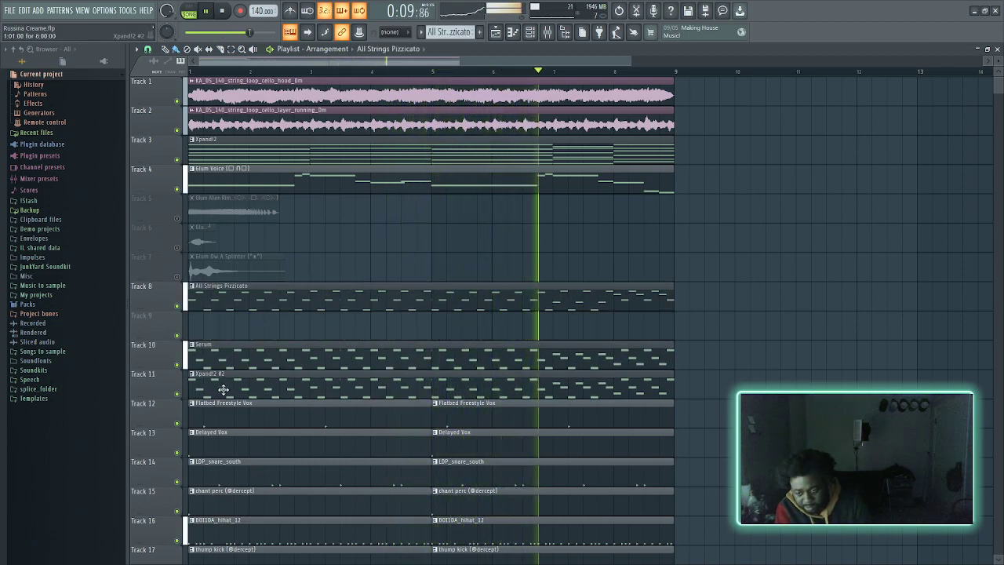
pyautogui.moveTo(224, 390); pyautogui.dragTo(219, 318)
pyautogui.moveTo(223, 180); pyautogui.dragTo(199, 363)
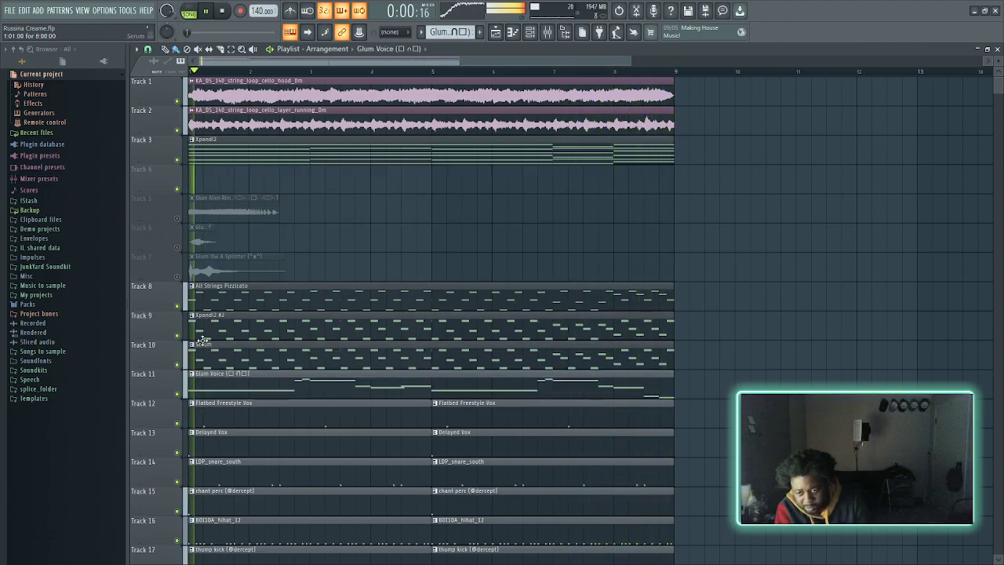
# - Move the three Glum sample clips from Tracks 5 to 7 down to Tracks 23 to 25 and mute those tracks
pyautogui.scroll(-2, 222, 222)
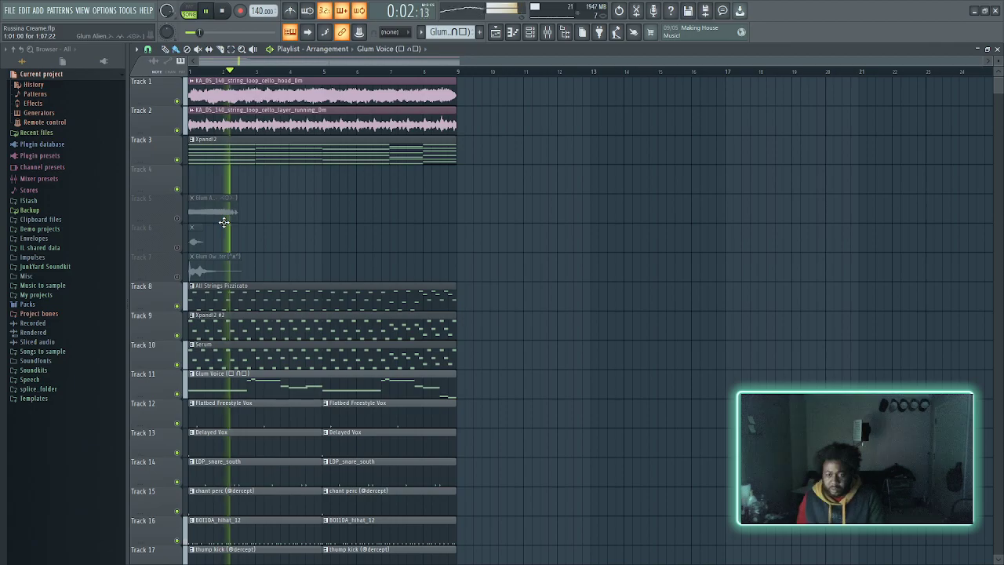
pyautogui.moveTo(260, 196); pyautogui.dragTo(177, 228)
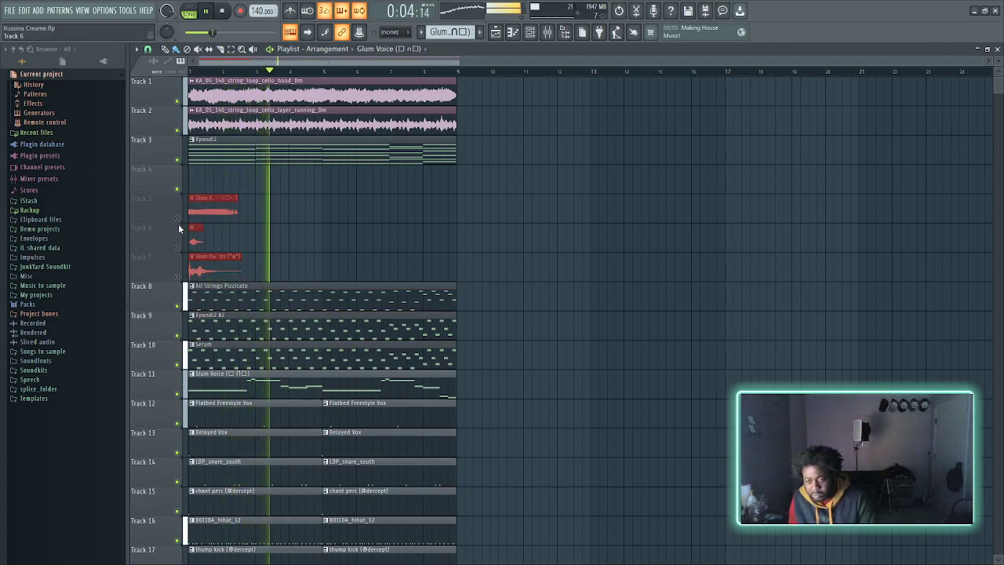
pyautogui.scroll(-3, 178, 229)
pyautogui.moveTo(192, 110); pyautogui.dragTo(186, 359)
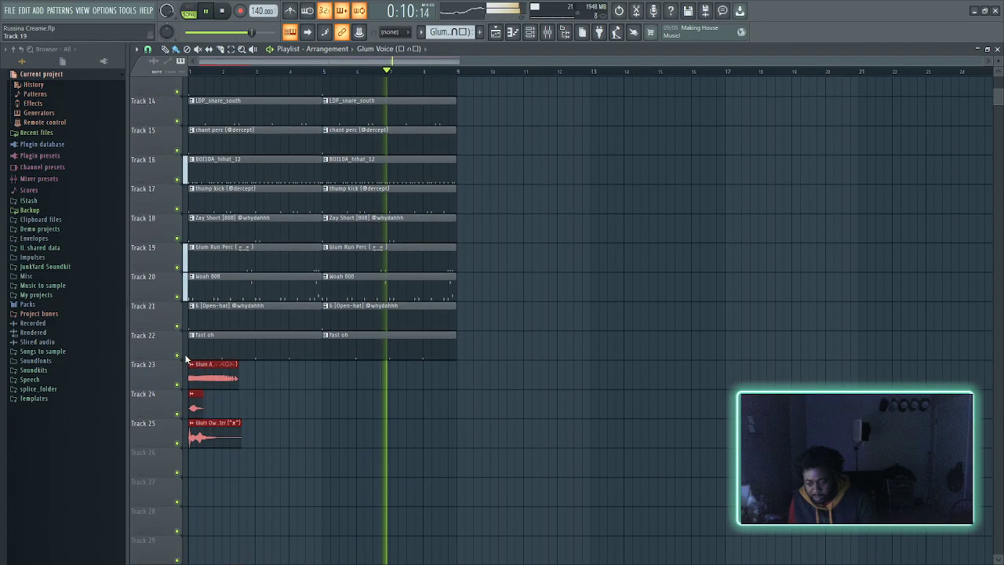
pyautogui.click(177, 385)
pyautogui.click(177, 441)
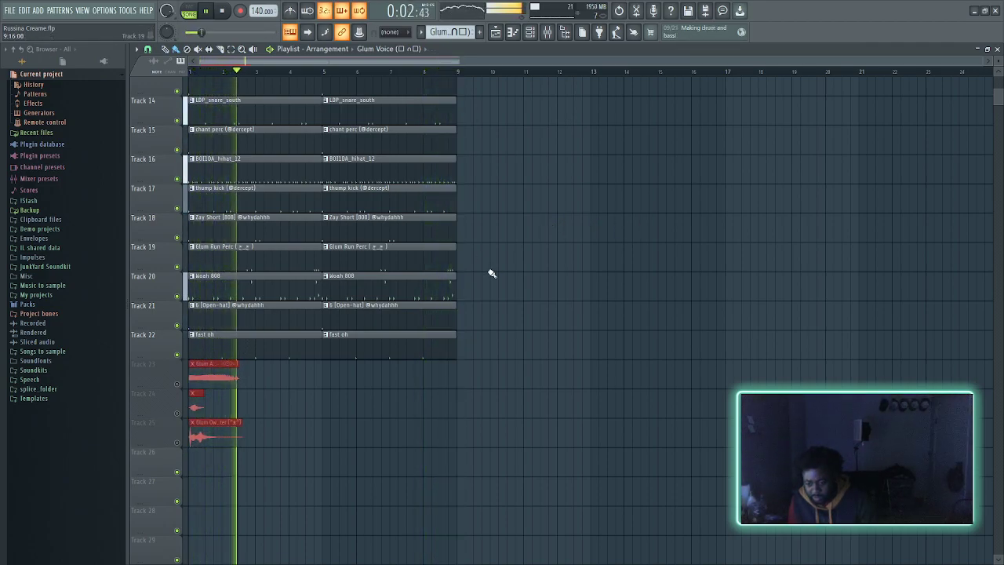
# - Undo the last changes to the Glum sample clips and mute Tracks 24 and 25 again
pyautogui.hotkey('ctrl', 'z')
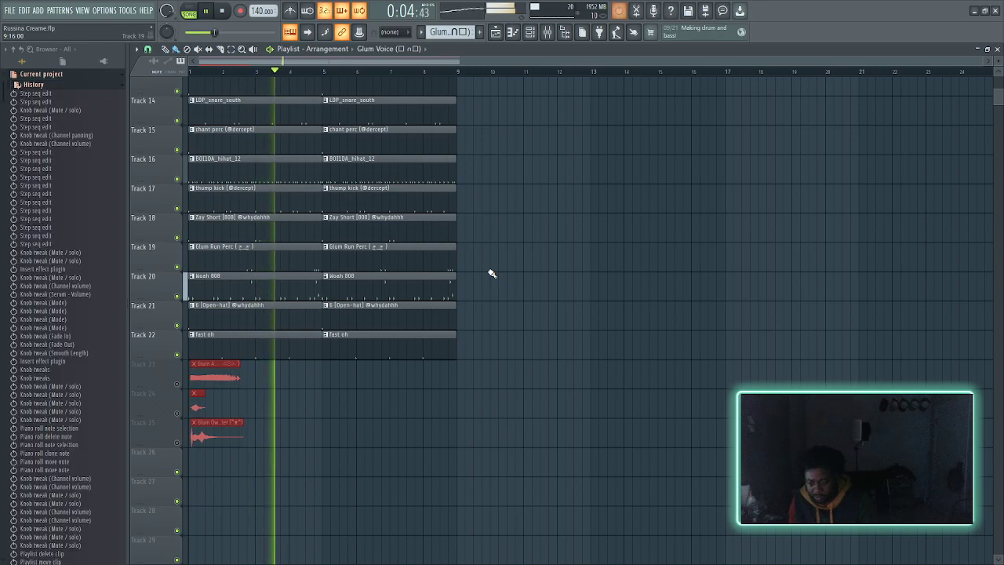
pyautogui.hotkey('ctrl', 'z')
pyautogui.hotkey('ctrl', 'z')
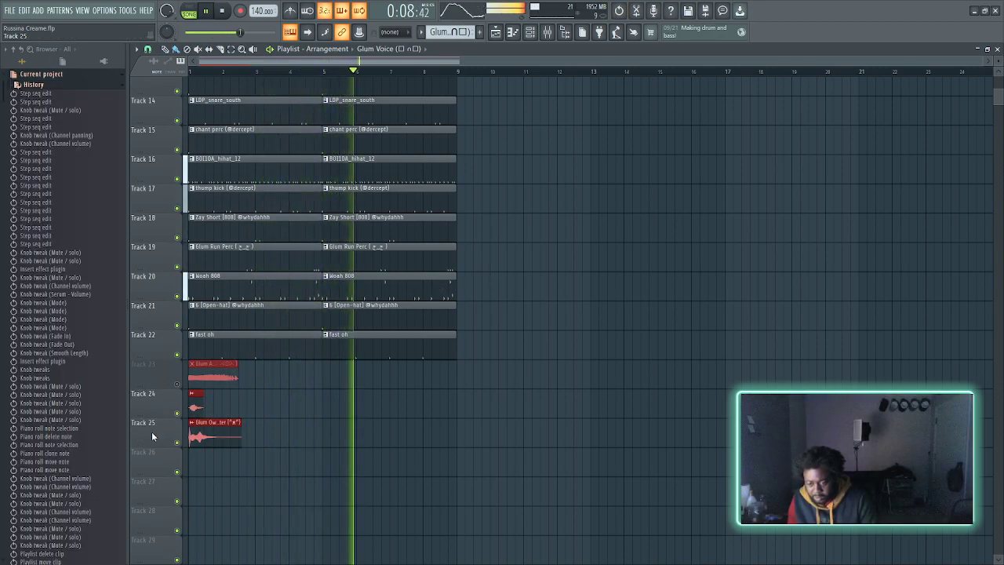
pyautogui.click(178, 414)
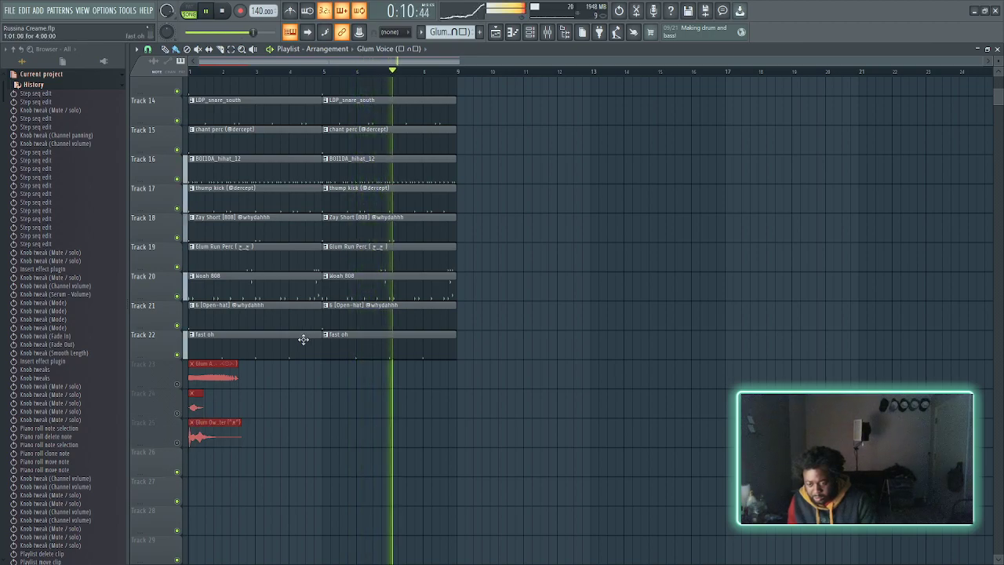
# - Unmute Tracks 5 to 7 and move the clips from All Strings Pizzicato through Open-hat up four tracks to start on Track 4
pyautogui.scroll(10, 459, 329)
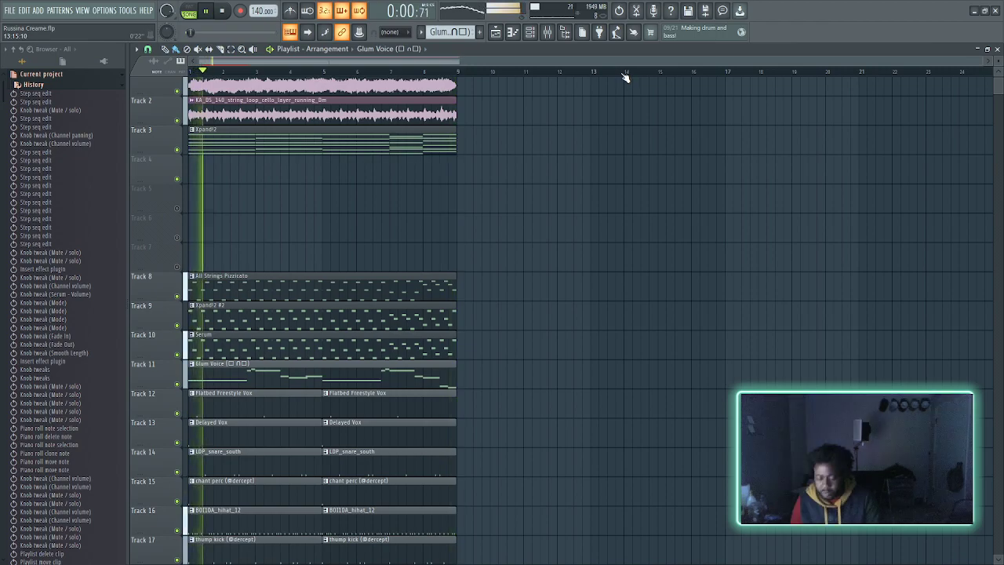
pyautogui.scroll(-3, 626, 76)
pyautogui.scroll(2, 625, 76)
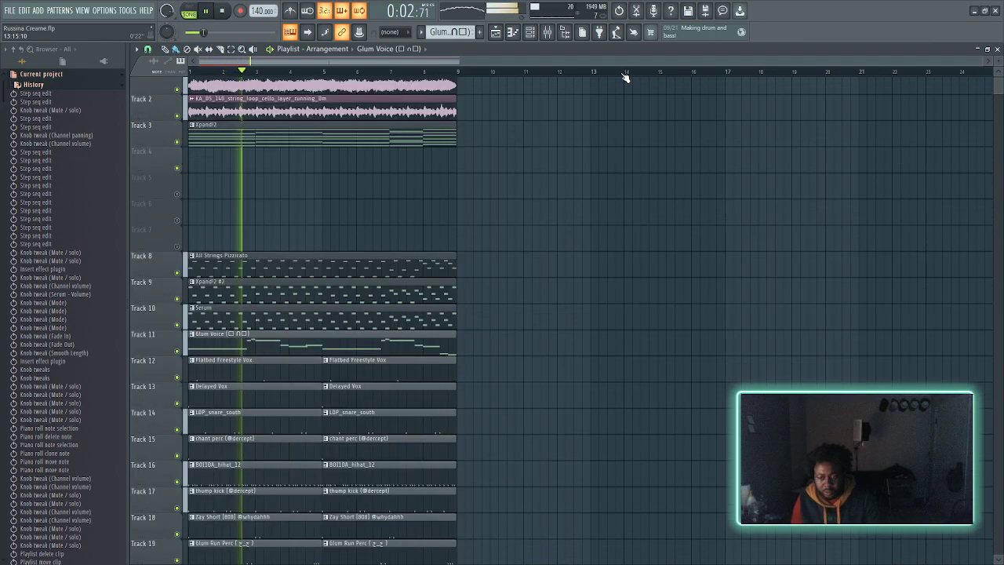
pyautogui.scroll(-2, 626, 76)
pyautogui.scroll(2, 563, 99)
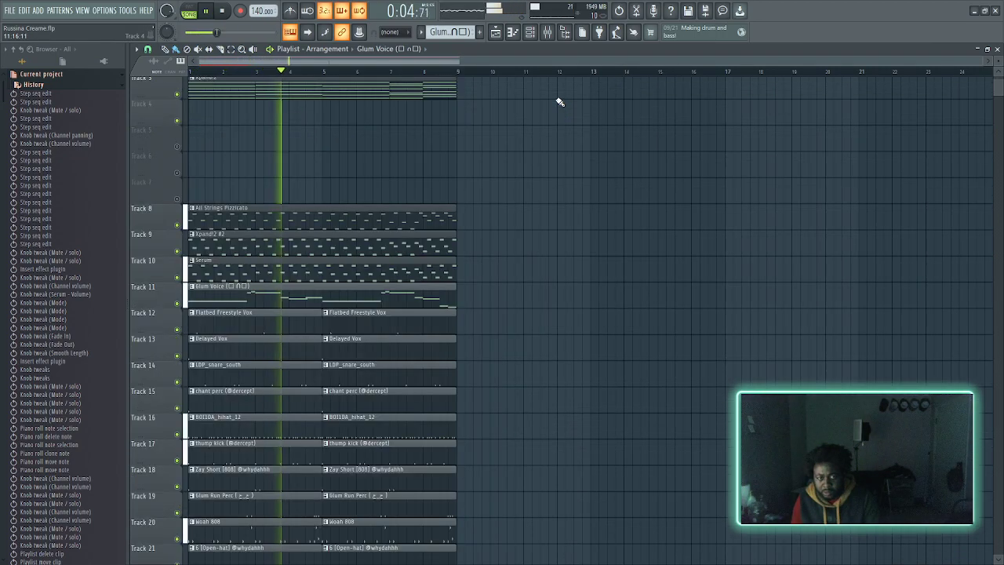
pyautogui.moveTo(485, 177); pyautogui.dragTo(303, 399)
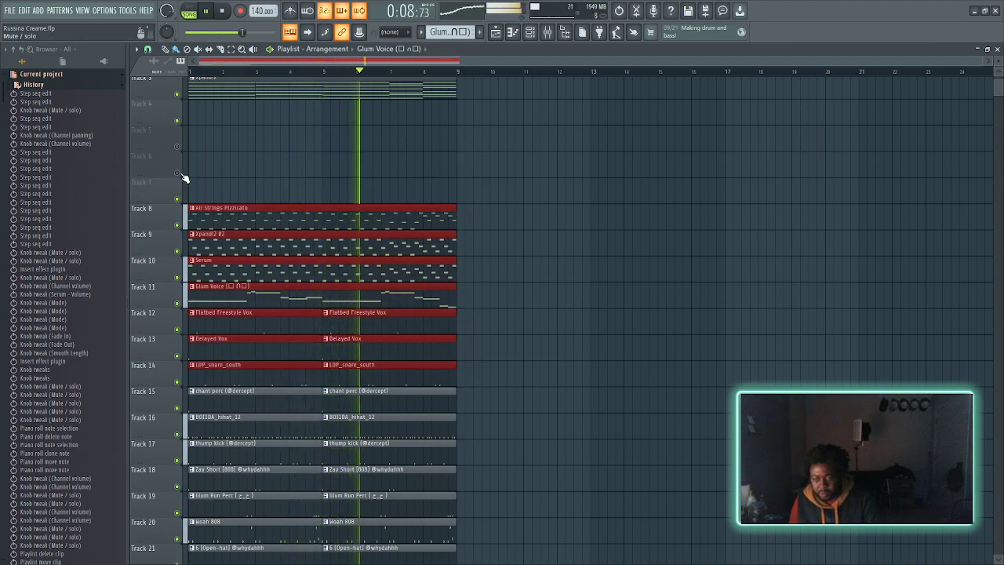
pyautogui.scroll(2, 235, 135)
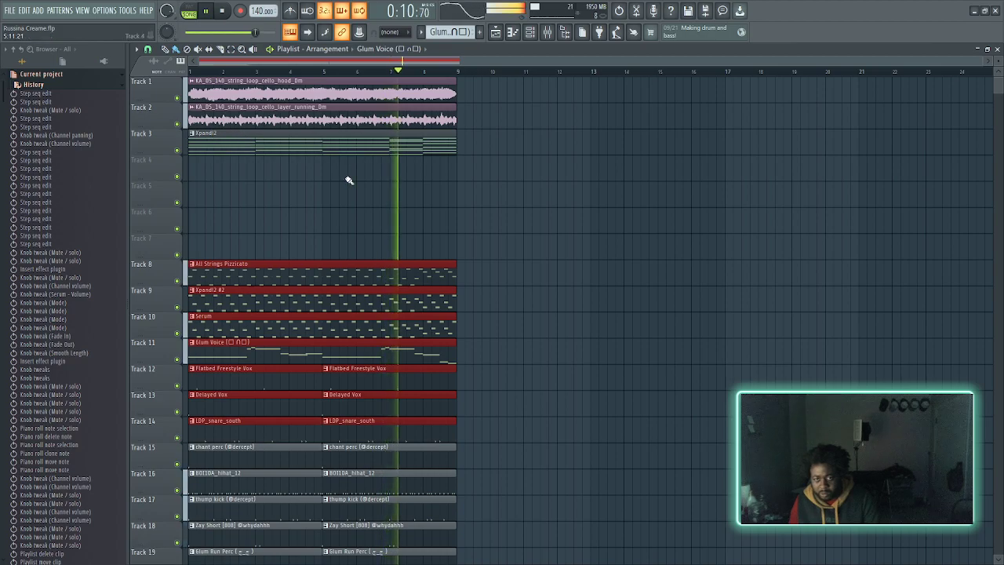
pyautogui.moveTo(386, 146); pyautogui.dragTo(296, 134)
pyautogui.moveTo(558, 210); pyautogui.dragTo(188, 564)
pyautogui.moveTo(332, 277); pyautogui.dragTo(332, 171)
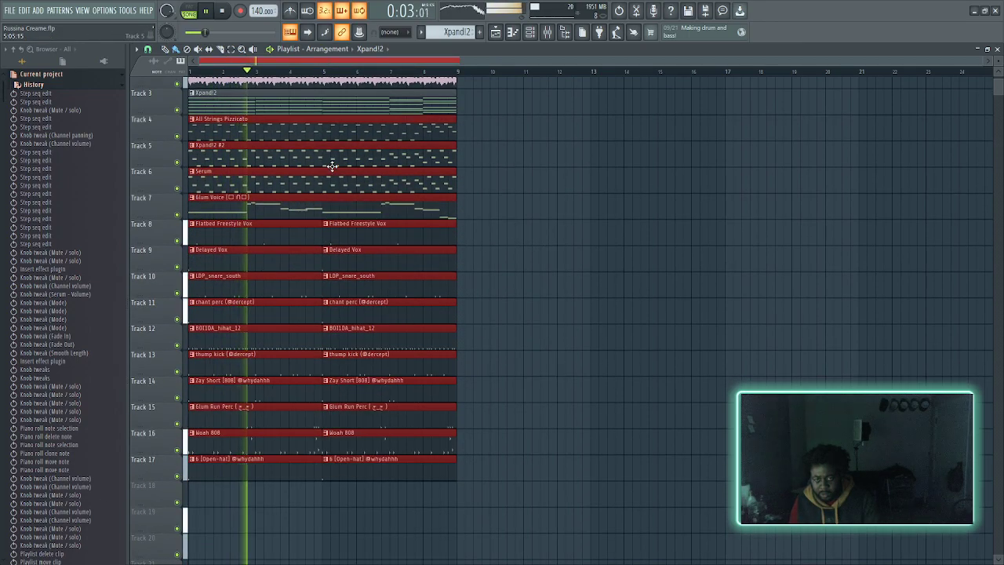
# - Move the fast oh and Glum sample clips up to Tracks 18 to 21 and mute the Glum sample tracks
pyautogui.scroll(-3, 314, 215)
pyautogui.moveTo(510, 378); pyautogui.dragTo(126, 547)
pyautogui.moveTo(258, 426); pyautogui.dragTo(202, 332)
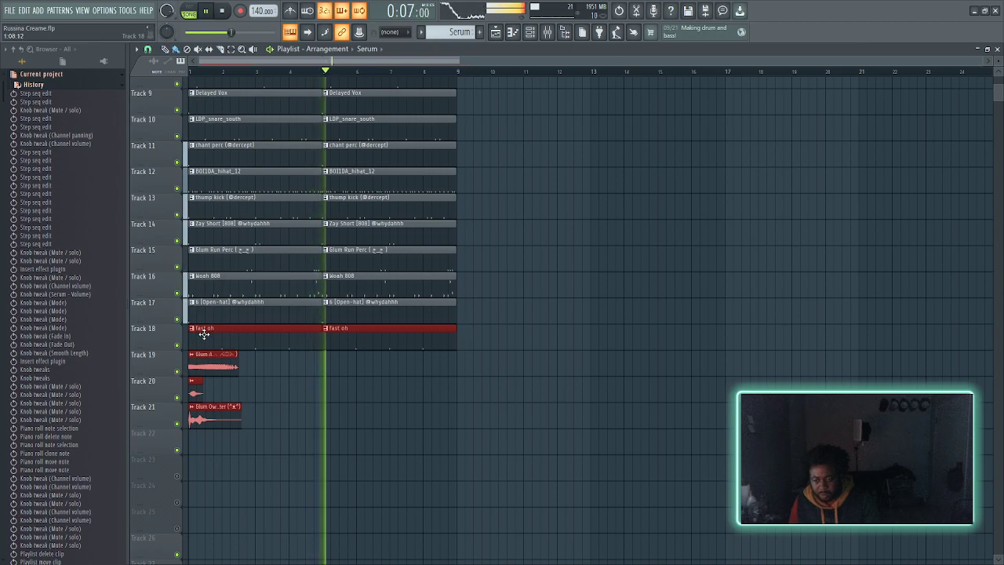
pyautogui.click(177, 398)
pyautogui.moveTo(181, 405); pyautogui.dragTo(180, 370)
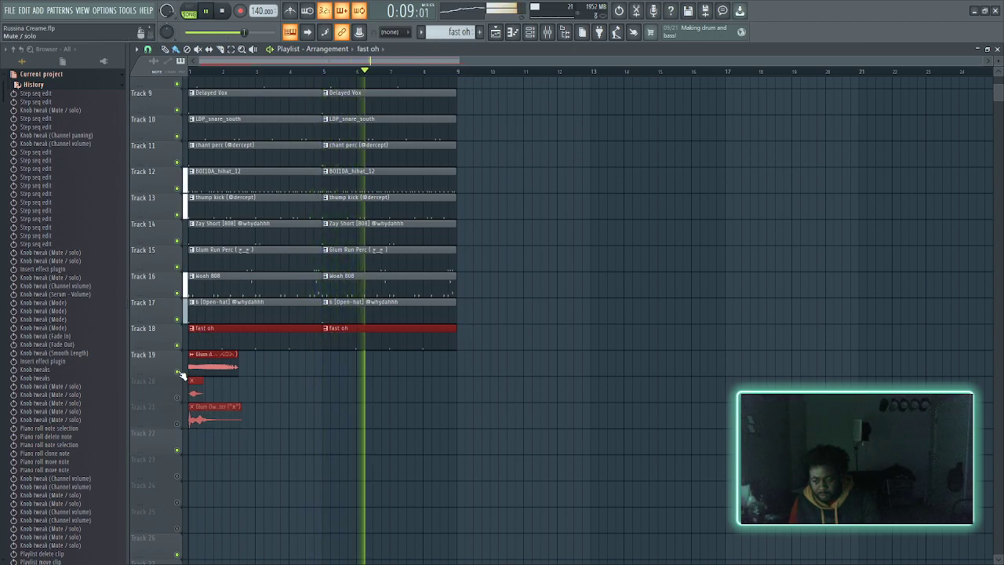
# - Duplicate the eight-bar melody clips on Tracks 1 to 7 so the copies start at bar 9
pyautogui.scroll(10, 285, 325)
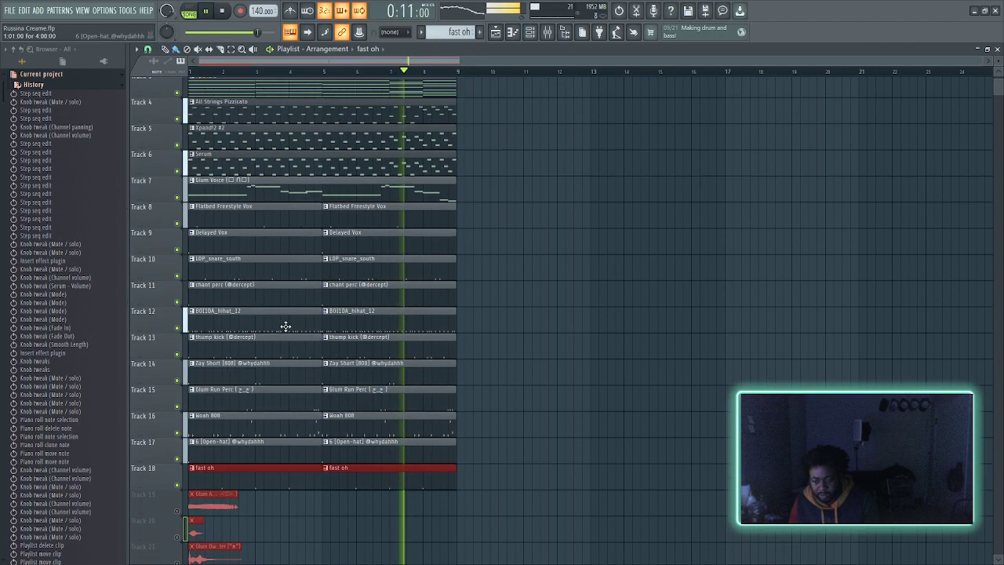
pyautogui.scroll(3, 516, 118)
pyautogui.scroll(-3, 516, 119)
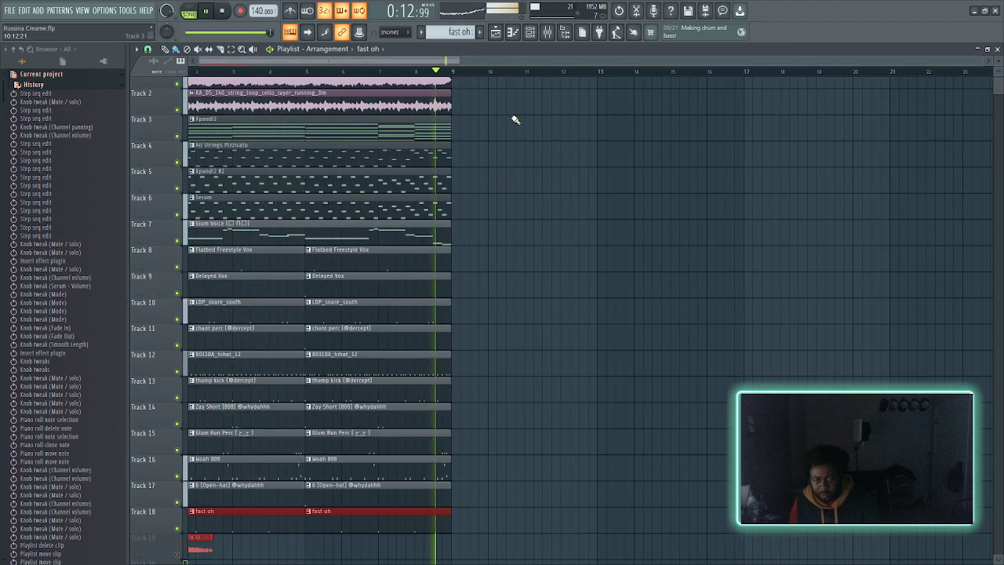
pyautogui.scroll(-3, 513, 118)
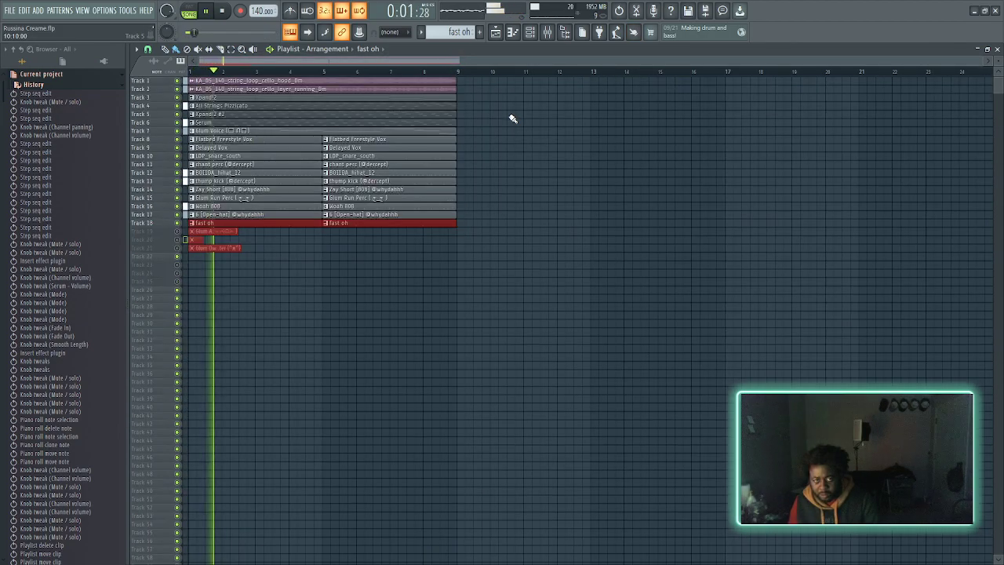
pyautogui.scroll(2, 513, 118)
pyautogui.scroll(-2, 513, 119)
pyautogui.scroll(3, 513, 118)
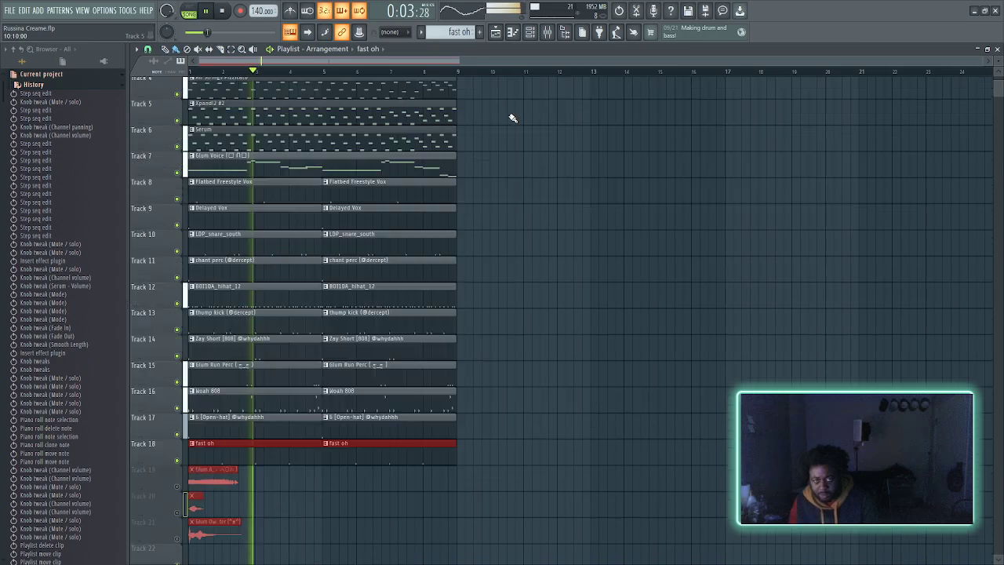
pyautogui.moveTo(515, 92); pyautogui.dragTo(189, 261)
pyautogui.moveTo(226, 110); pyautogui.dragTo(498, 124)
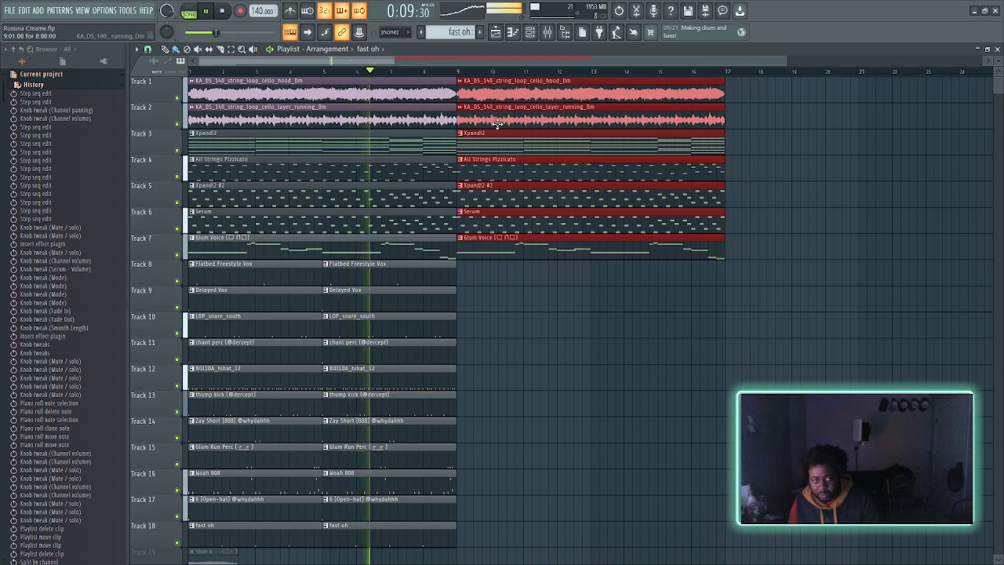
# - Duplicate the full sixteen bars of melody clips on Tracks 1 to 7 to start at bar 17
pyautogui.scroll(-2, 533, 145)
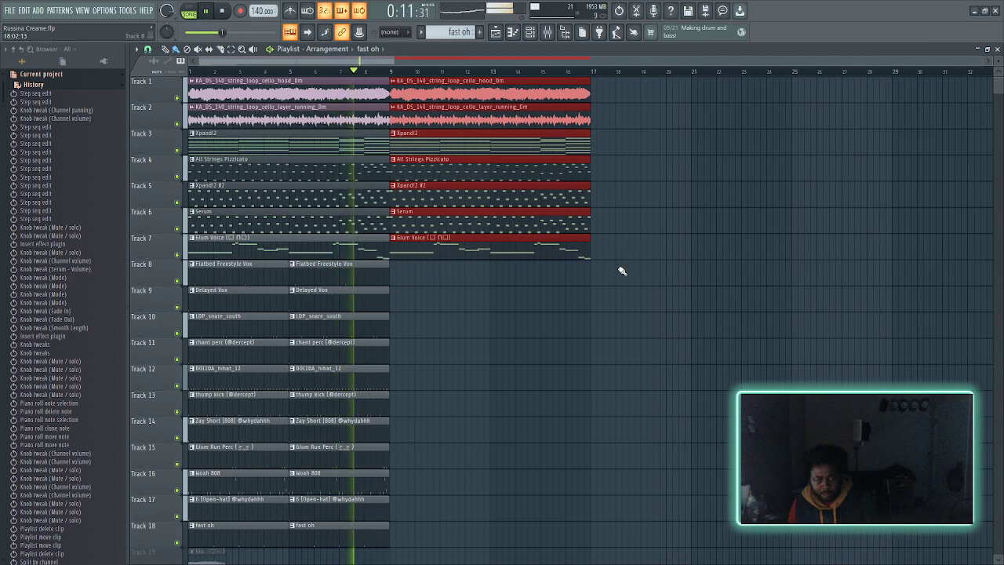
pyautogui.moveTo(627, 261); pyautogui.dragTo(188, 100)
pyautogui.moveTo(256, 108); pyautogui.dragTo(657, 108)
# - Duplicate the drum and vox clips on Tracks 8 to 18 to bar 9, and copy the resulting sixteen bars to bar 17
pyautogui.scroll(-2, 657, 108)
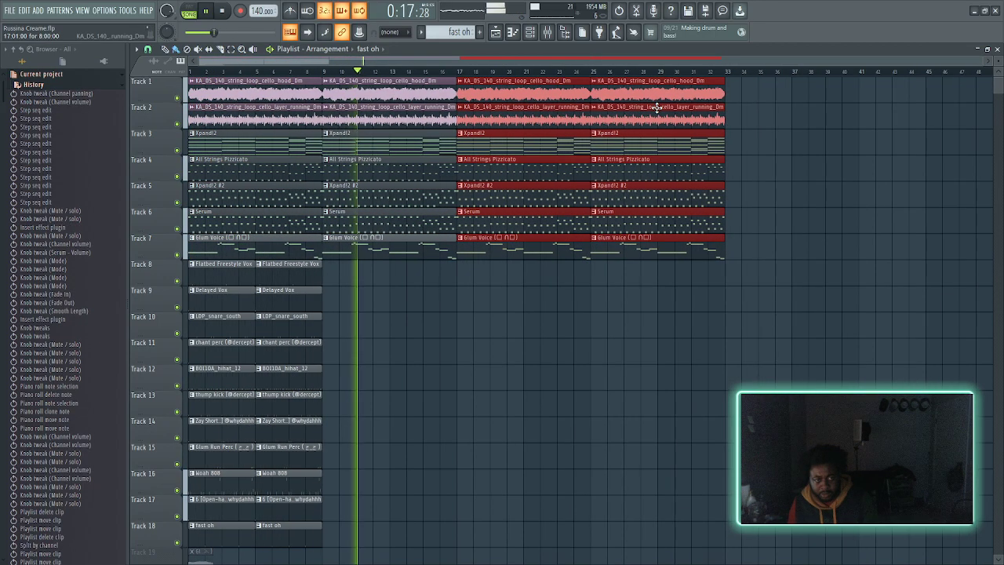
pyautogui.click(390, 285)
pyautogui.moveTo(390, 285); pyautogui.dragTo(139, 544)
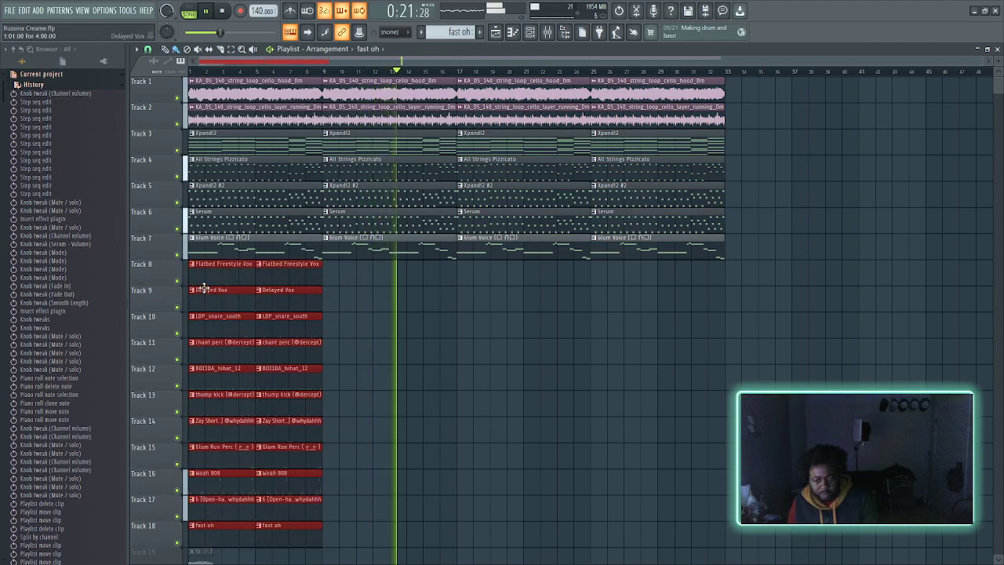
pyautogui.moveTo(207, 279); pyautogui.dragTo(346, 281)
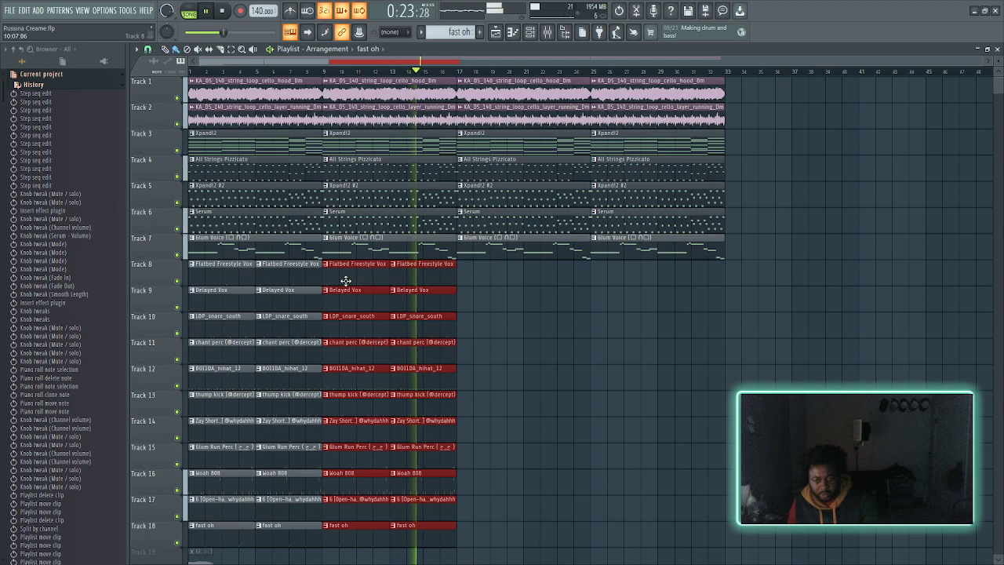
pyautogui.moveTo(523, 262); pyautogui.dragTo(149, 541)
pyautogui.moveTo(198, 279); pyautogui.dragTo(463, 280)
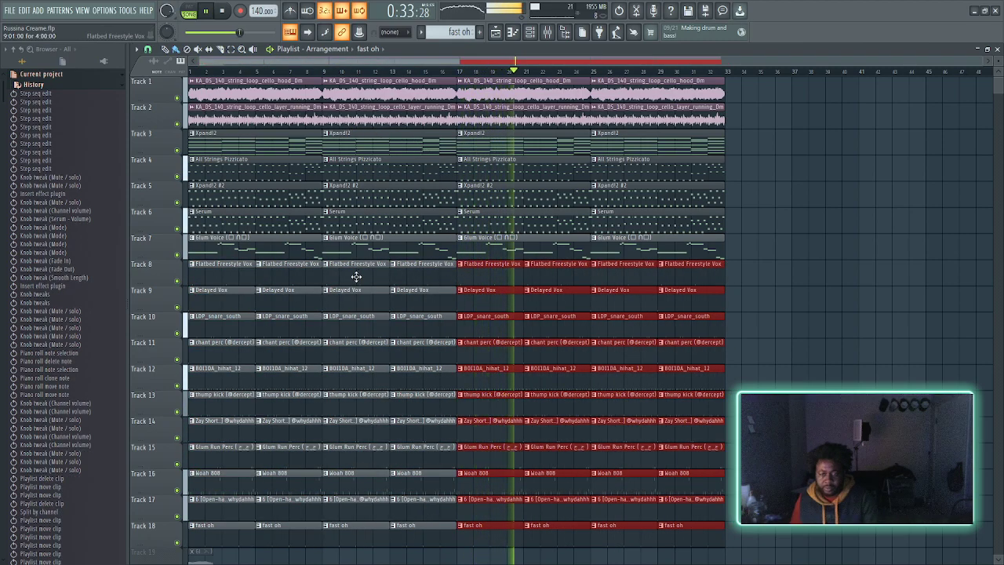
# - Delete the drum and vox clips on Tracks 8 to 18 from the first eight bars, keeping the Glum Voice clip on Track 7
pyautogui.rightClick(307, 275)
pyautogui.rightClick(261, 294)
pyautogui.hotkey('ctrl', 'z')
pyautogui.hotkey('ctrl', 'z')
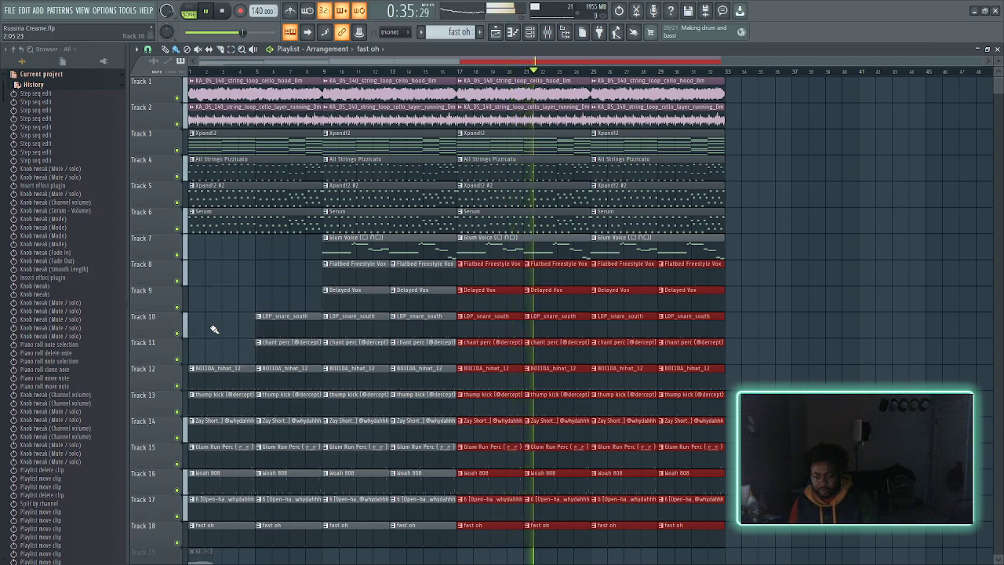
pyautogui.scroll(-3, 209, 215)
pyautogui.moveTo(203, 196)
pyautogui.mouseDown()
pyautogui.moveTo(216, 424)
pyautogui.moveTo(239, 464)
pyautogui.moveTo(289, 454)
pyautogui.moveTo(296, 188)
pyautogui.mouseUp()
pyautogui.scroll(3, 296, 189)
# - Shorten the ends of the intro clips on Tracks 1 to 7 to leave a small gap before bar 9
pyautogui.scroll(5, 306, 263)
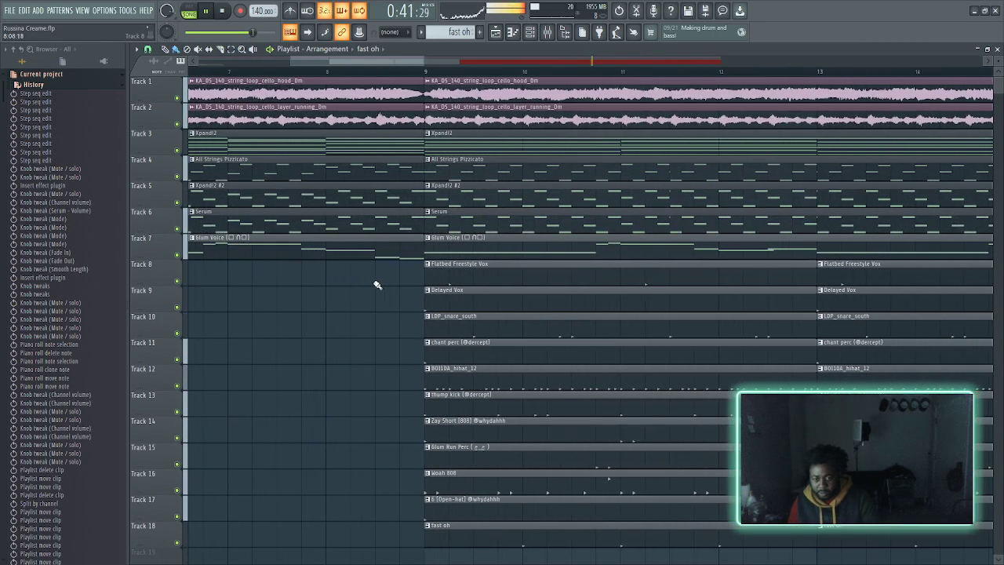
pyautogui.moveTo(395, 285); pyautogui.dragTo(192, 78)
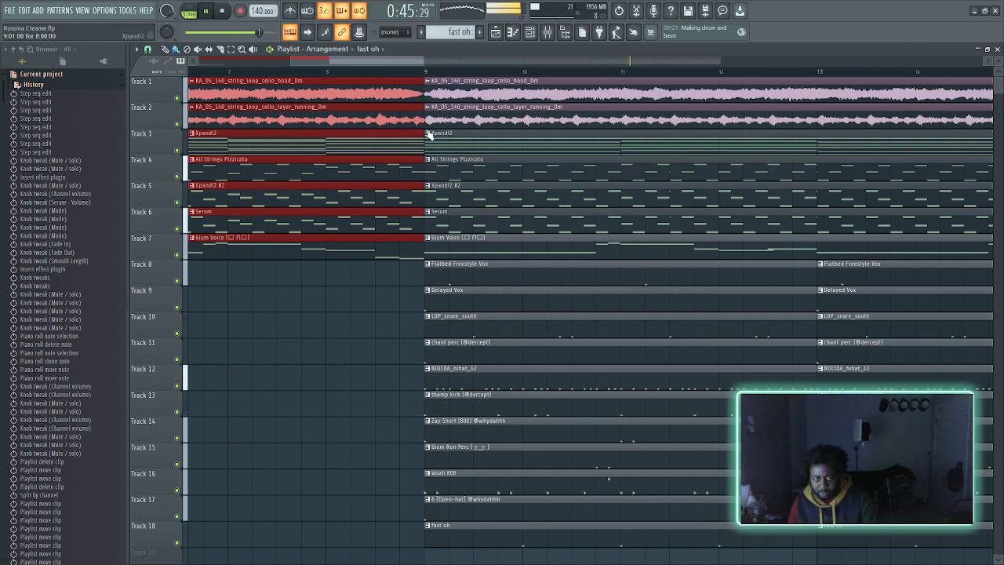
pyautogui.moveTo(422, 119); pyautogui.dragTo(415, 118)
# - Duplicate all clips of the section from bar 25 on Tracks 1 to 18 to bar 33 and again to bar 41
pyautogui.scroll(-5, 704, 159)
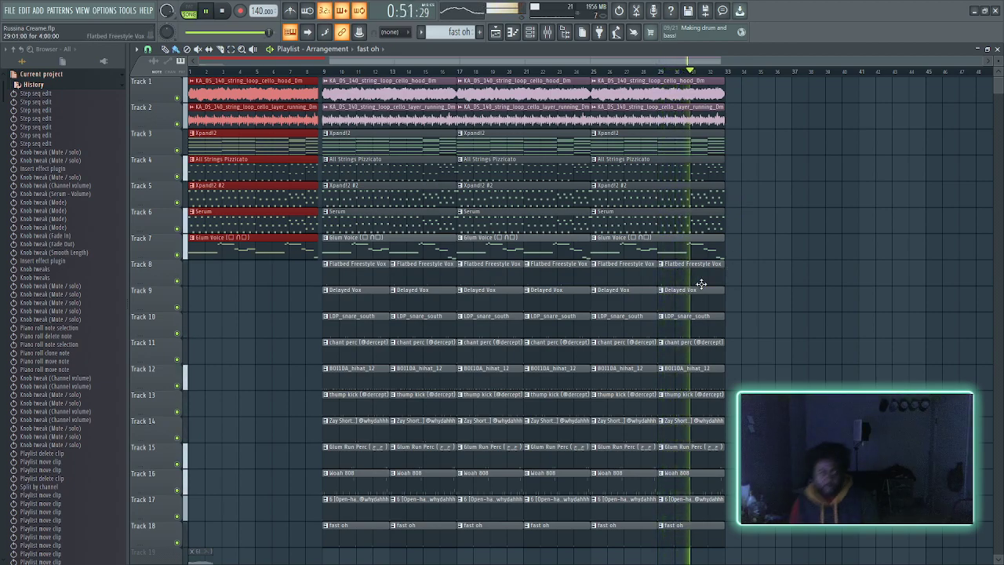
pyautogui.moveTo(761, 100); pyautogui.dragTo(590, 499)
pyautogui.moveTo(777, 99); pyautogui.dragTo(596, 539)
pyautogui.moveTo(622, 273); pyautogui.dragTo(758, 120)
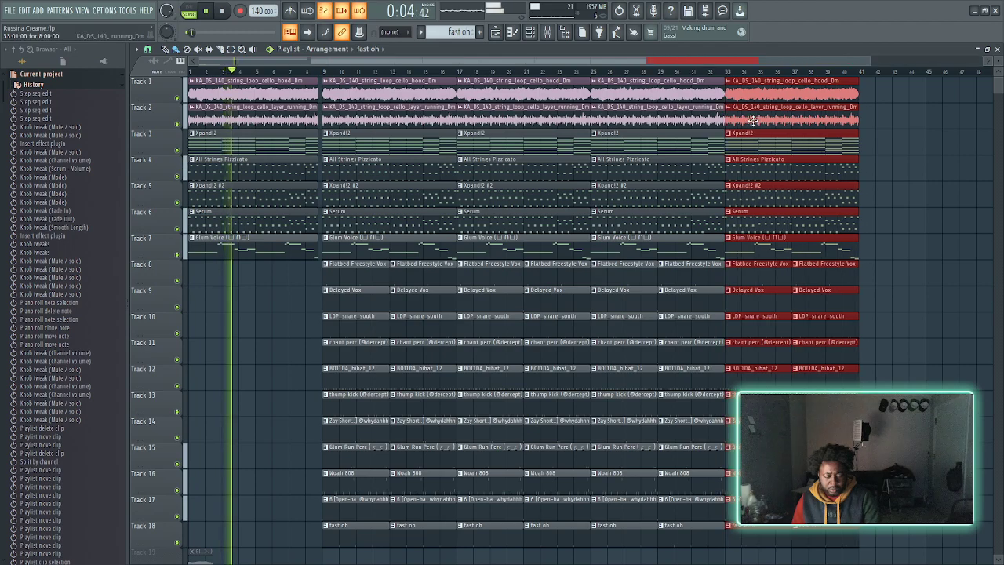
pyautogui.scroll(-2, 756, 120)
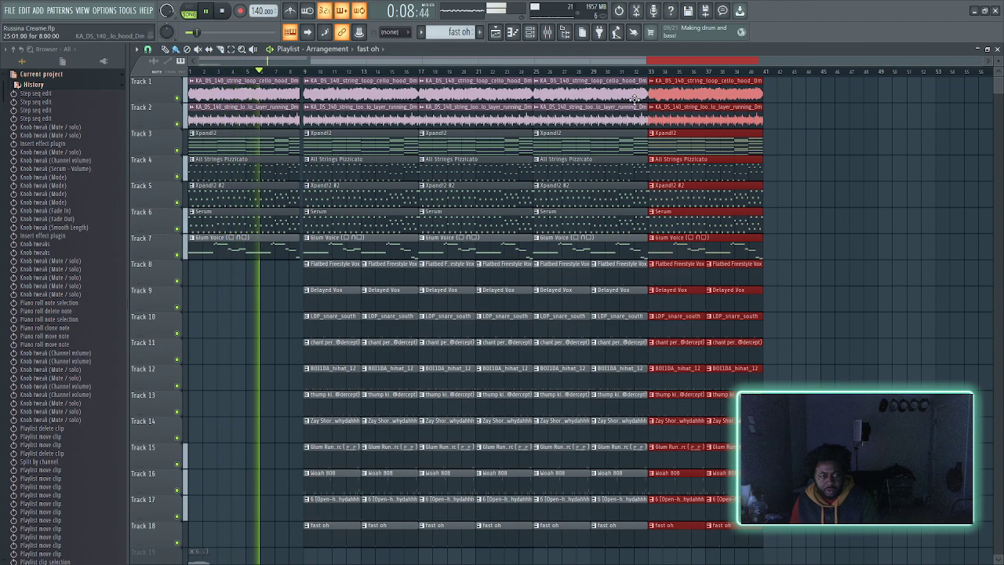
pyautogui.moveTo(663, 93); pyautogui.dragTo(779, 110)
# - Delete the drum and vox clips on Tracks 8 to 18 from the last eight-bar section starting at bar 41
pyautogui.scroll(-2, 807, 121)
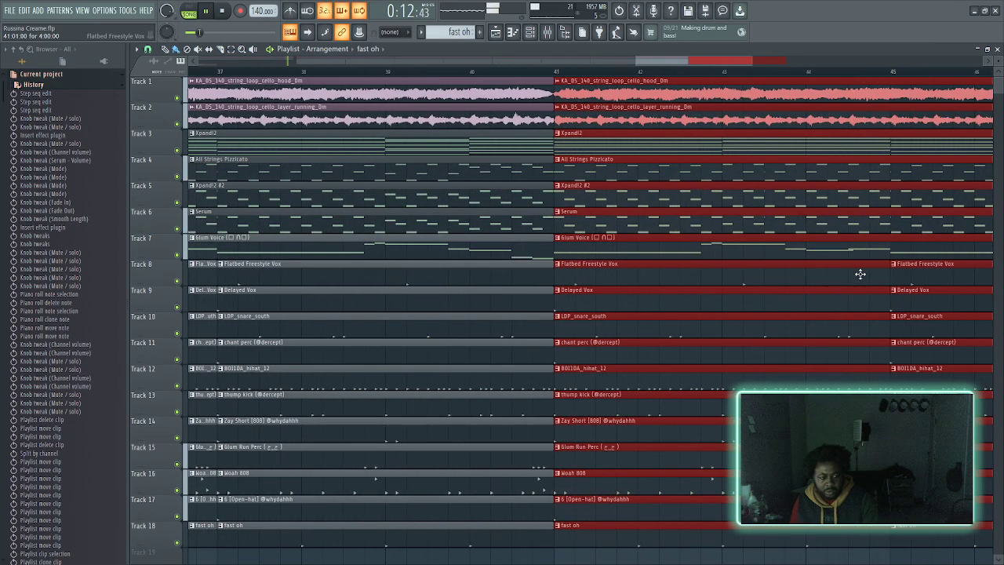
pyautogui.click(938, 281)
pyautogui.rightClick(951, 265)
pyautogui.rightClick(879, 271)
pyautogui.rightClick(846, 282)
pyautogui.rightClick(837, 302)
pyautogui.rightClick(837, 316)
pyautogui.rightClick(835, 342)
pyautogui.rightClick(833, 368)
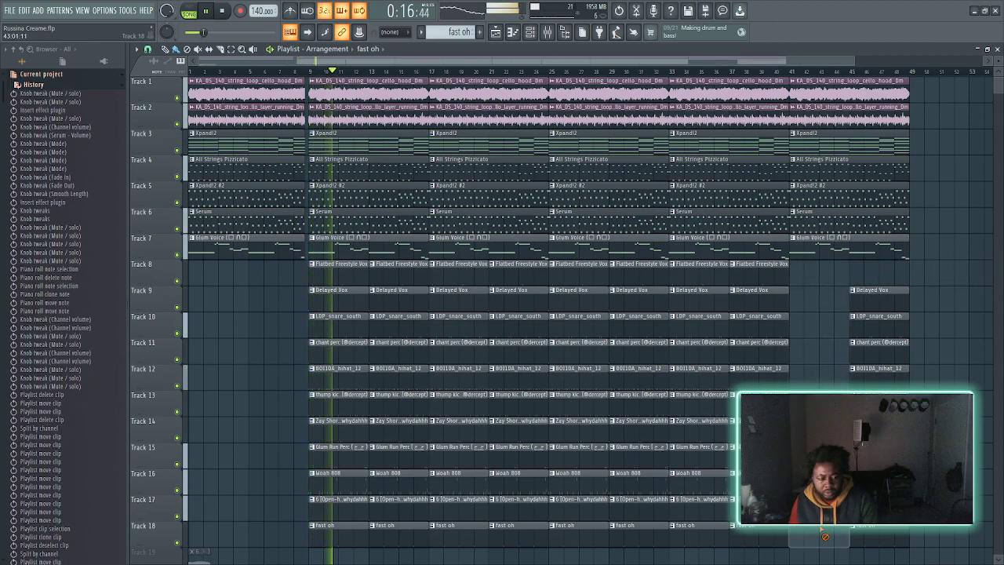
pyautogui.rightClick(879, 368)
pyautogui.rightClick(886, 342)
pyautogui.rightClick(894, 316)
pyautogui.rightClick(902, 289)
# - Shorten the ends of the melody clips from bar 41 on Tracks 1 to 7 to leave a small gap before bar 49
pyautogui.scroll(3, 915, 264)
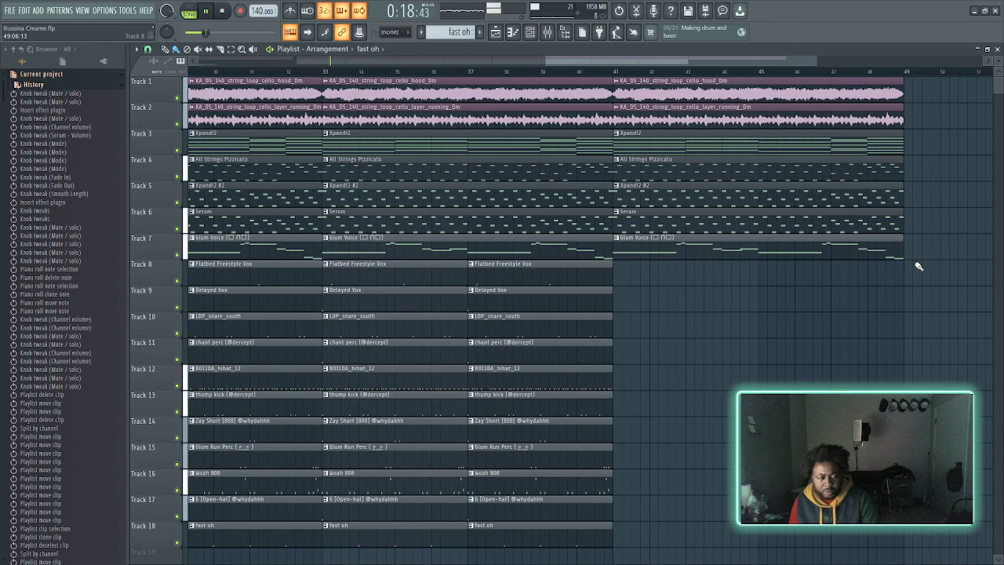
pyautogui.moveTo(904, 275); pyautogui.dragTo(940, 123)
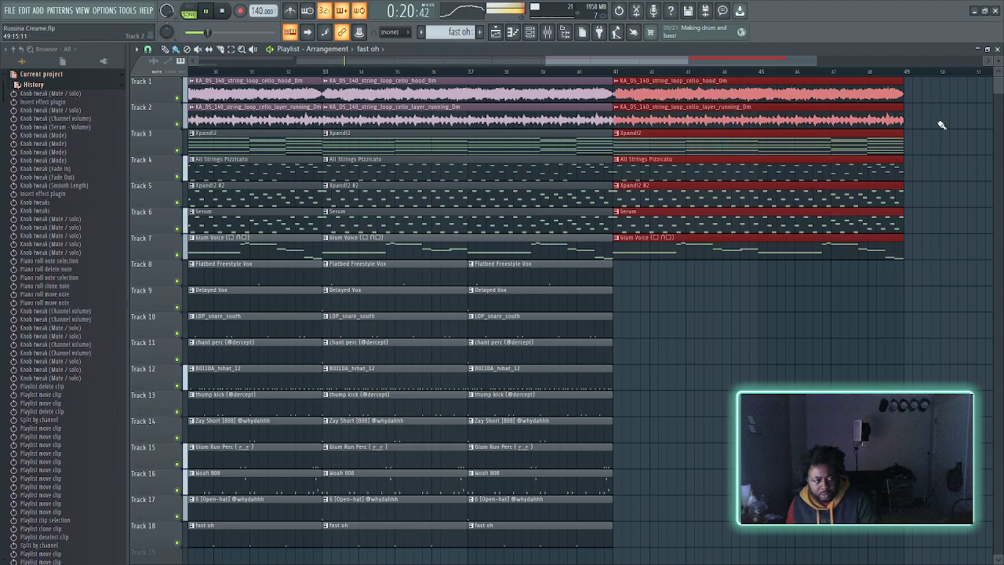
pyautogui.scroll(-4, 902, 97)
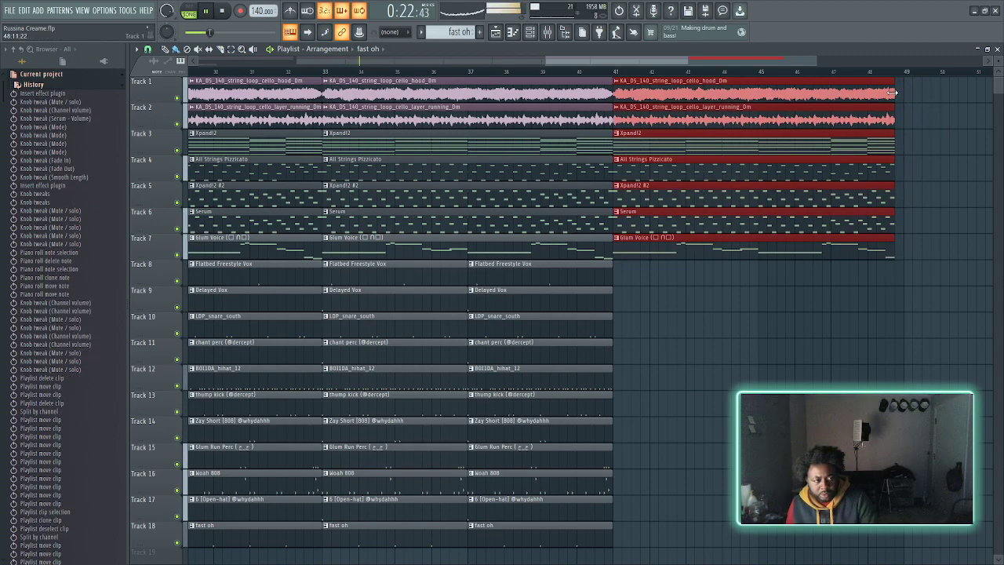
# - Duplicate the whole arrangement from bar 9 up to bar 49 on Tracks 1 to 18, placing the copy at bar 49
pyautogui.moveTo(830, 78); pyautogui.dragTo(302, 549)
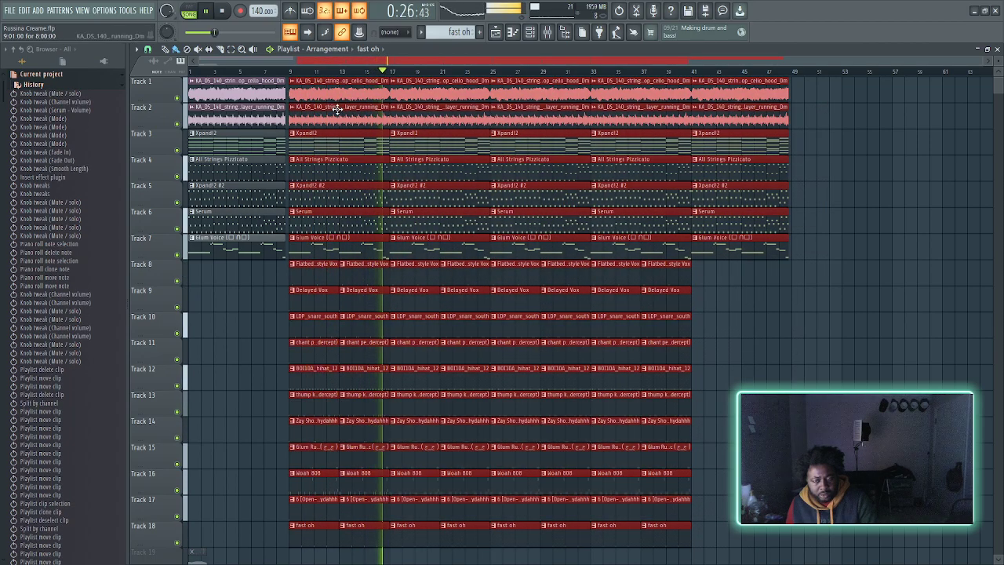
pyautogui.moveTo(319, 97); pyautogui.dragTo(820, 102)
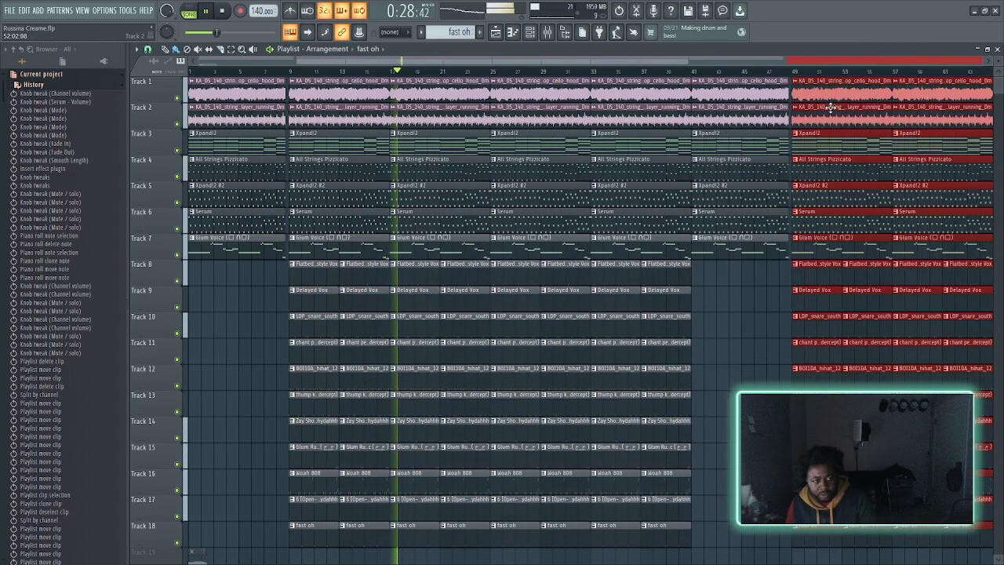
pyautogui.scroll(4, 836, 109)
pyautogui.scroll(2, 836, 109)
pyautogui.scroll(-6, 737, 144)
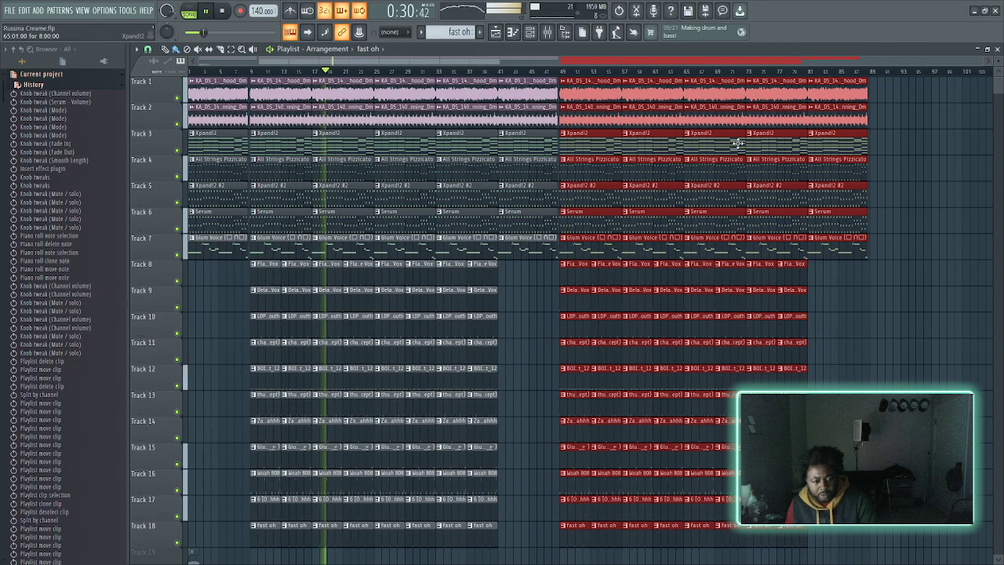
# - Extend the ends of the final melody clips on Tracks 1 to 7 out to bar 89
pyautogui.scroll(5, 967, 257)
pyautogui.moveTo(341, 78); pyautogui.dragTo(451, 338)
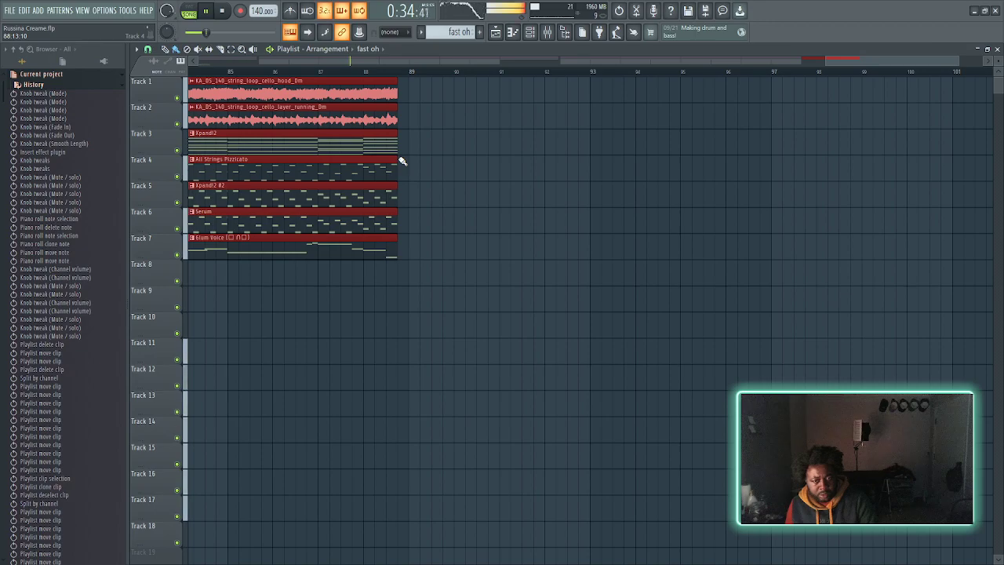
pyautogui.moveTo(395, 158); pyautogui.dragTo(409, 203)
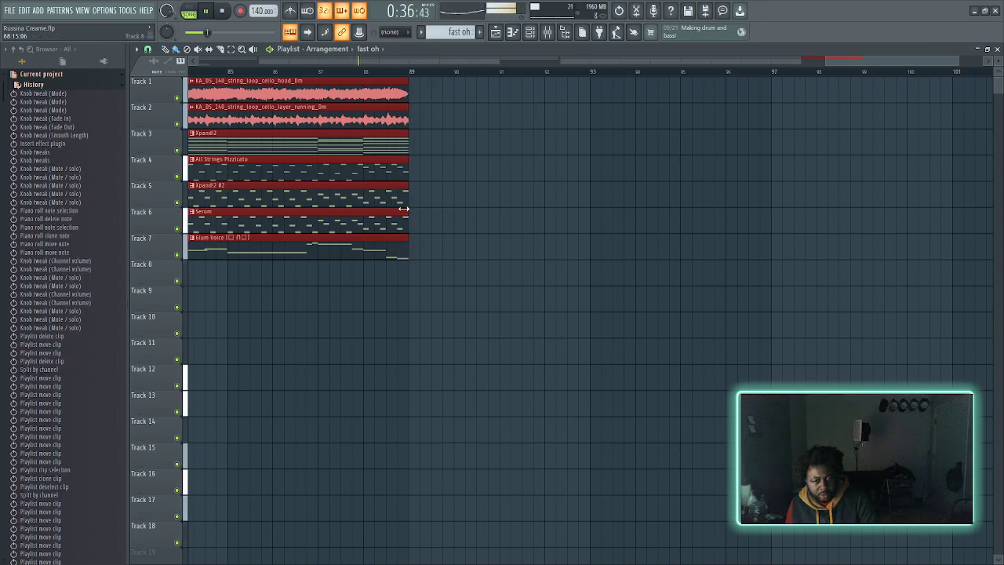
pyautogui.scroll(-6, 403, 209)
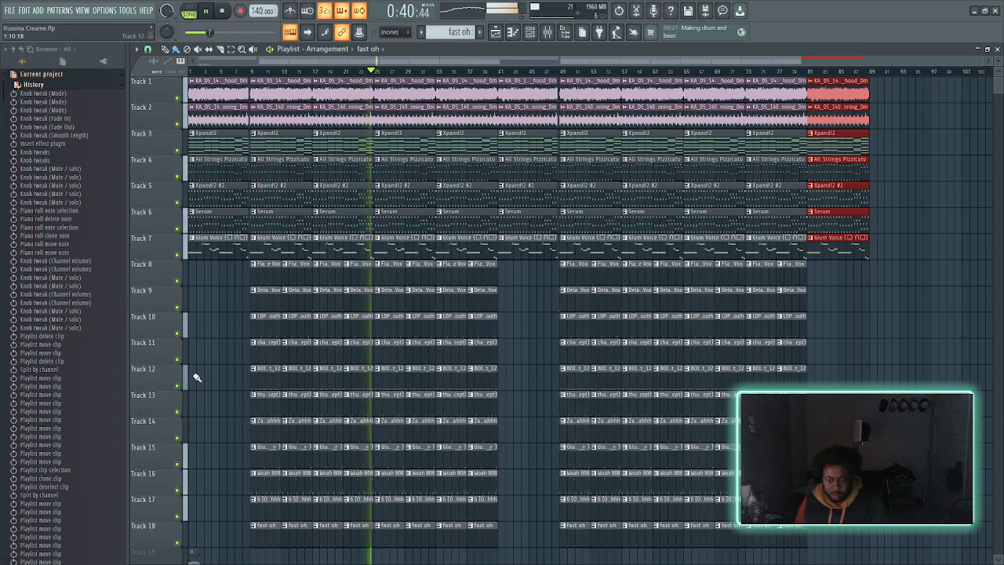
# - Delete the Zay Short [808] clips on Track 14 from bars 25 to 32, and play the arrangement from bar 8
pyautogui.scroll(-4, 197, 377)
pyautogui.scroll(4, 259, 346)
pyautogui.scroll(4, 251, 287)
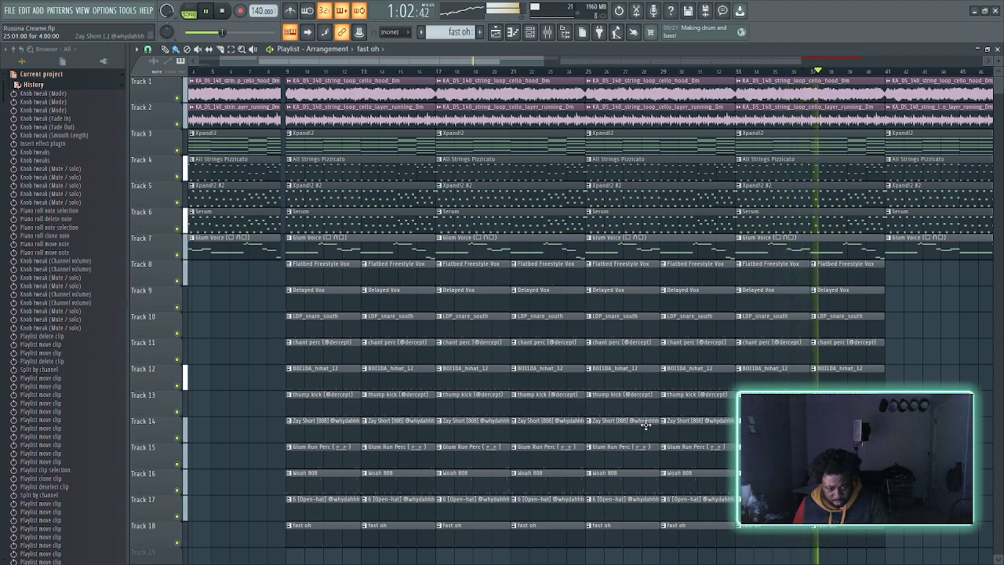
pyautogui.rightClick(683, 430)
pyautogui.rightClick(632, 436)
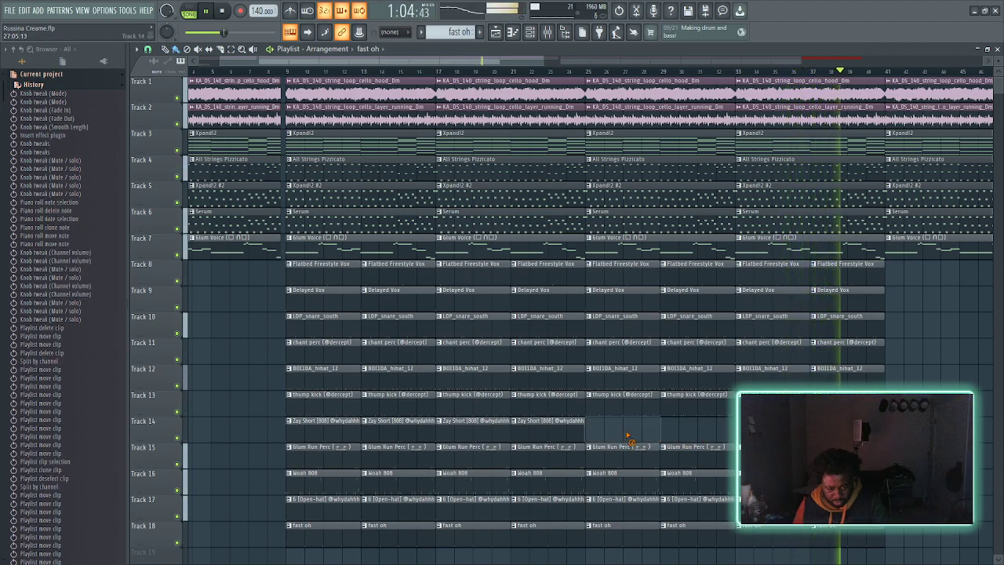
pyautogui.click(267, 73)
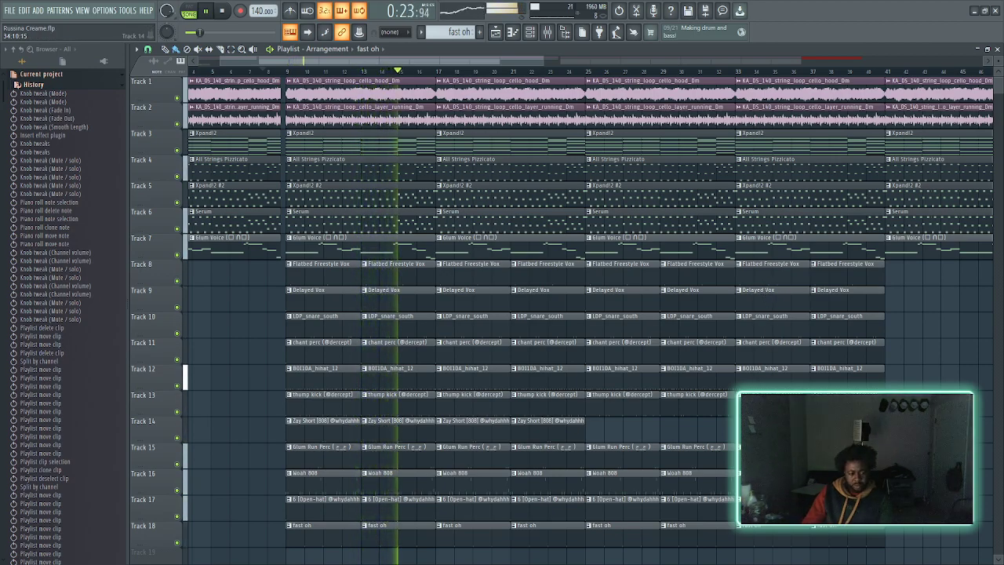
pyautogui.click(807, 402)
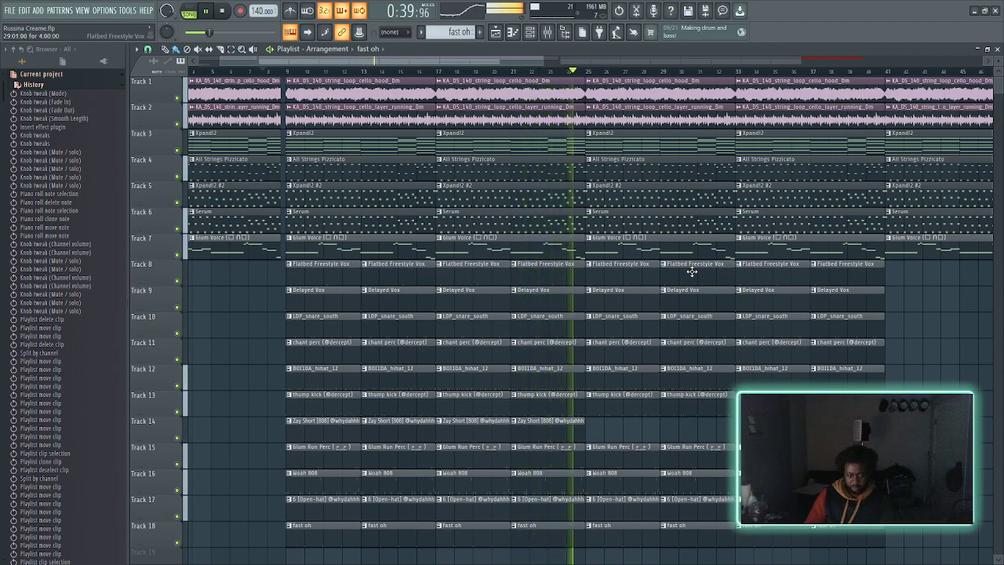
# - Try removing the cello layer clip and the Glum Voice clip at bar 25, undoing each removal
pyautogui.rightClick(626, 110)
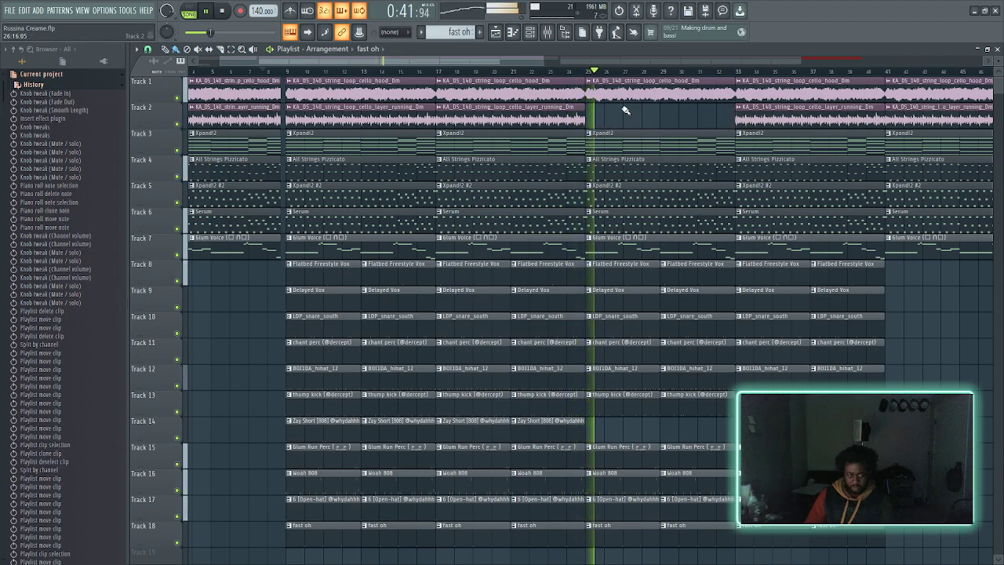
pyautogui.hotkey('ctrl', 'z')
pyautogui.rightClick(627, 246)
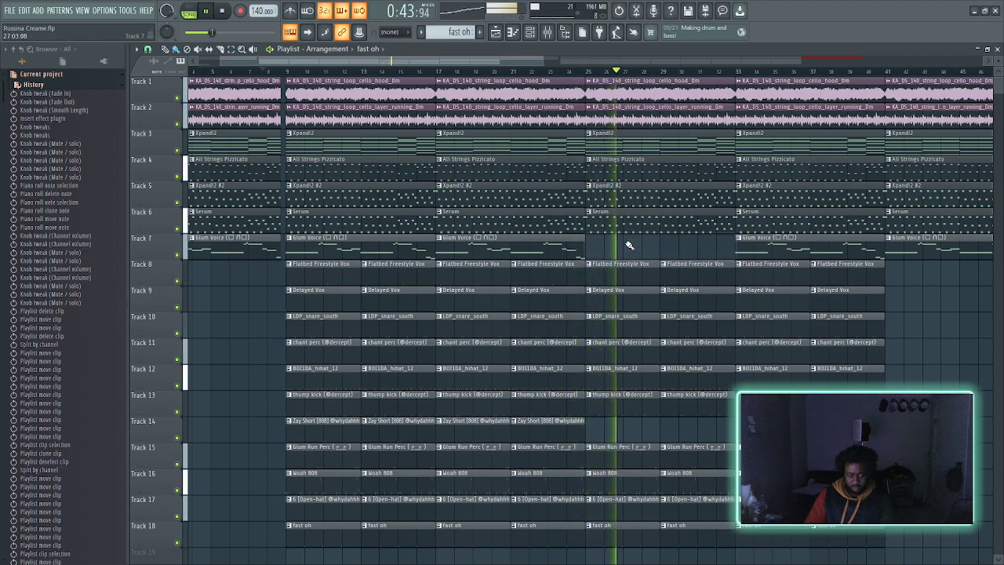
pyautogui.hotkey('ctrl', 'z')
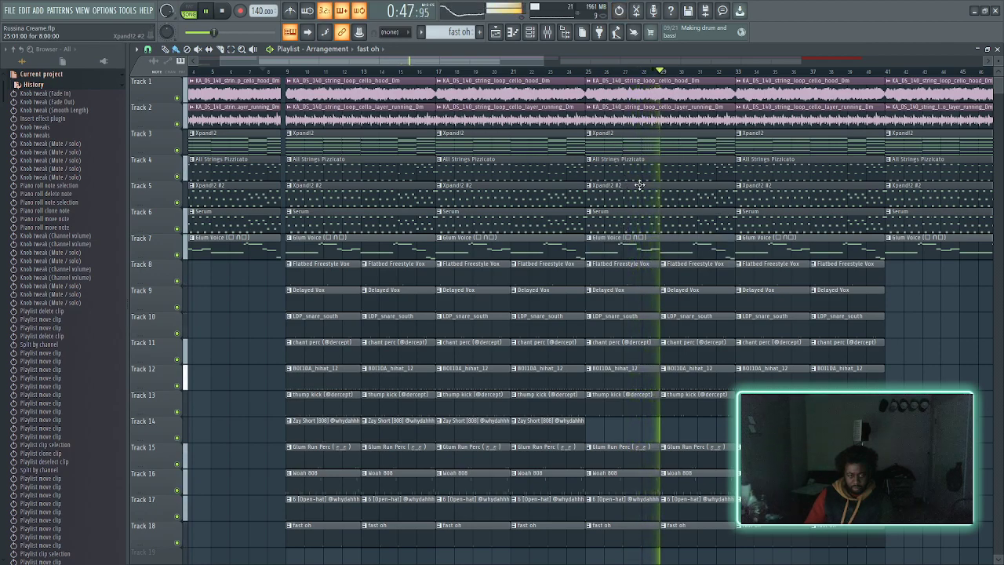
# - Delete the All Strings Pizzicato clip at bar 25 on Track 4 and replay from just before that section
pyautogui.rightClick(665, 172)
pyautogui.click(563, 73)
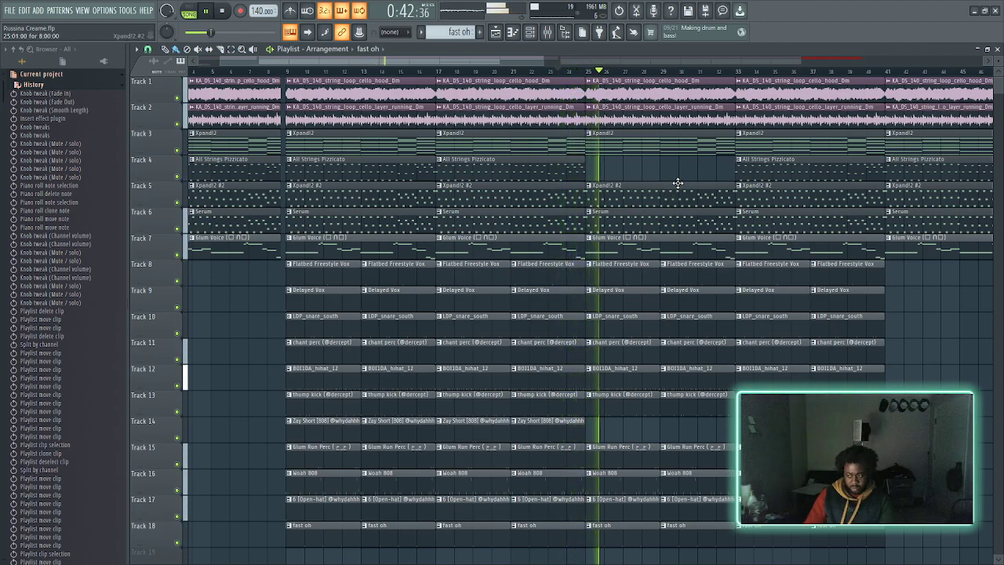
# - Undo the All Strings Pizzicato removal, and audition bar 25 with the Xpand!2 #2 clip removed, then with the Serum clip removed
pyautogui.hotkey('ctrl', 'z')
pyautogui.press('space')
pyautogui.press('space')
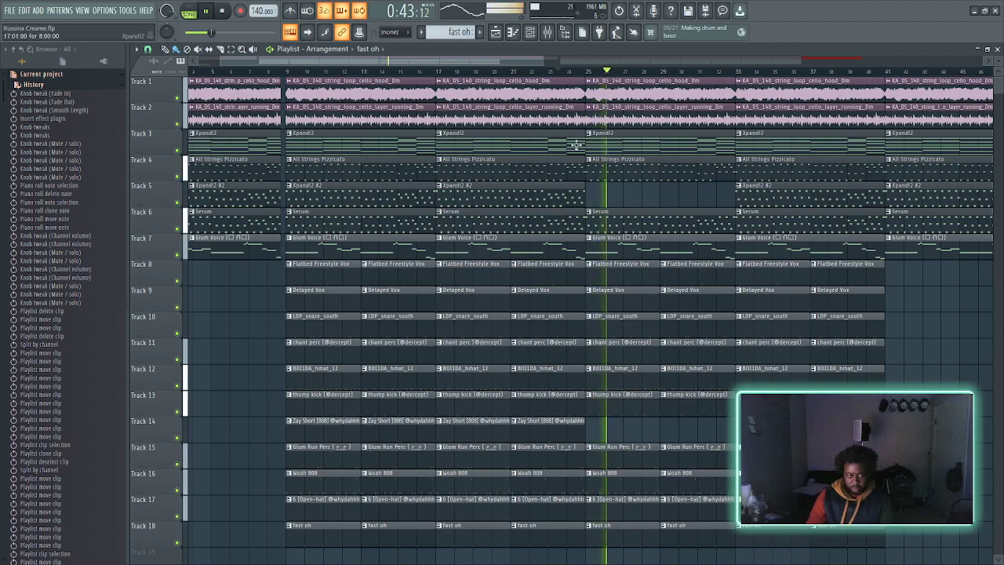
pyautogui.hotkey('ctrl', 'z')
pyautogui.press('space')
pyautogui.press('space')
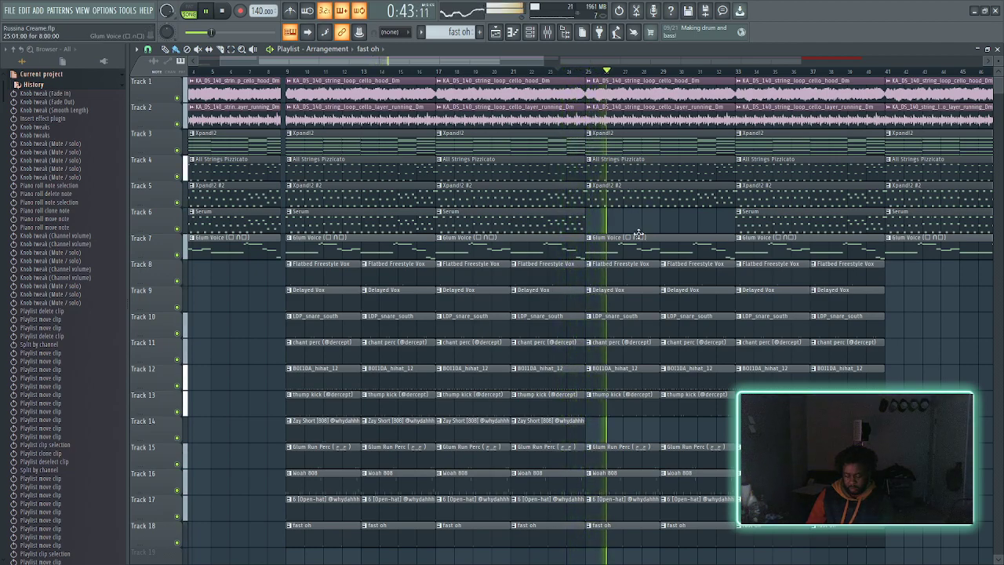
# - Restore the Serum clip and try removing the Xpand!2 and All Strings Pizzicato clips at bar 25, undoing each removal
pyautogui.hotkey('ctrl', 'z')
pyautogui.rightClick(620, 145)
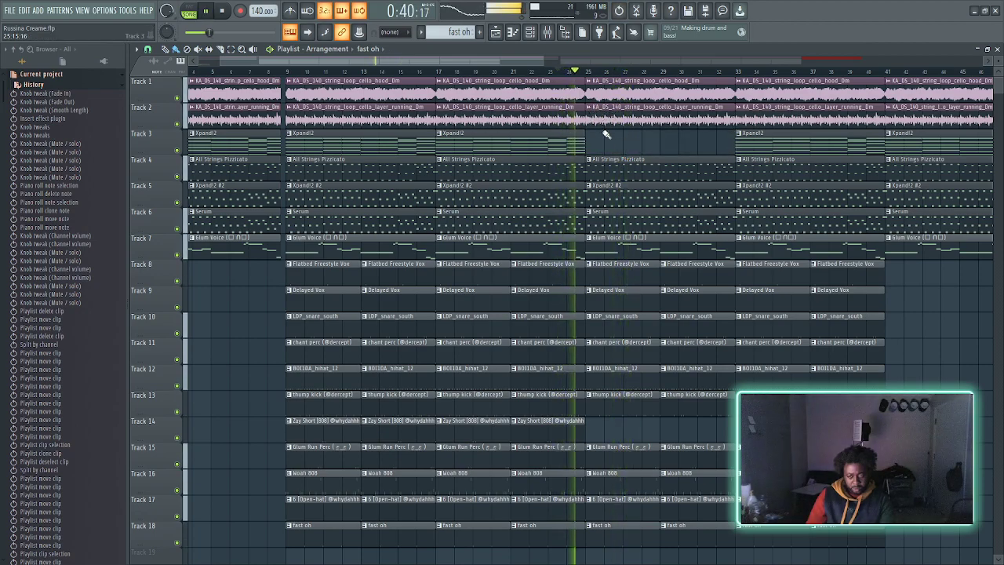
pyautogui.hotkey('ctrl', 'z')
pyautogui.rightClick(651, 179)
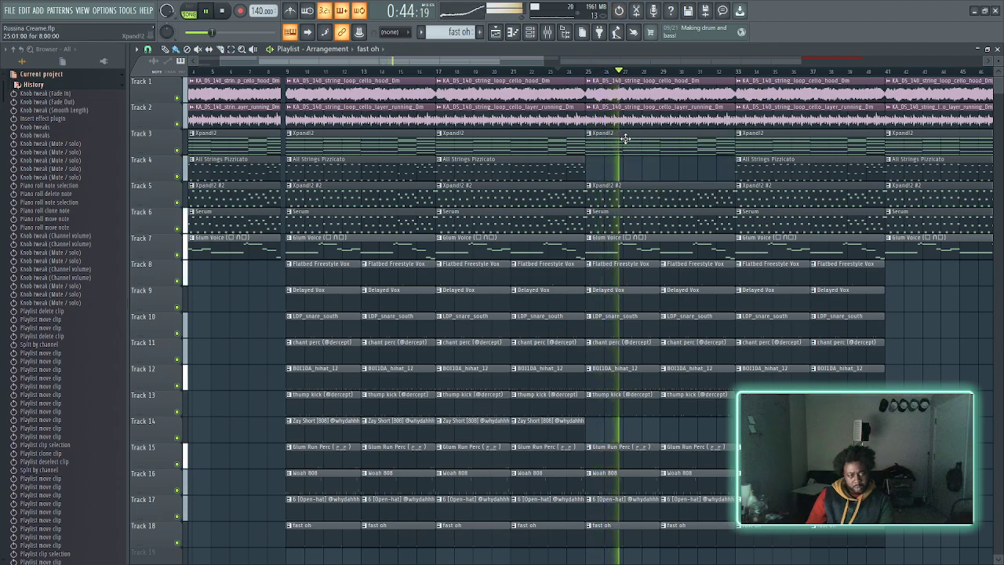
pyautogui.hotkey('ctrl', 'z')
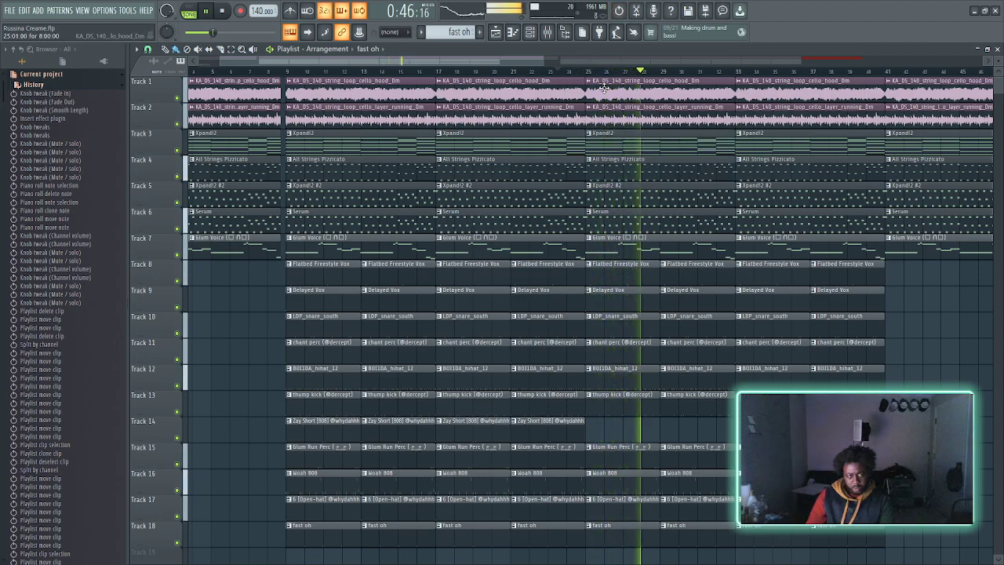
# - Replay from just before bar 25, try removing both cello loop clips on Tracks 1 and 2, and restore them
pyautogui.click(565, 69)
pyautogui.rightClick(631, 118)
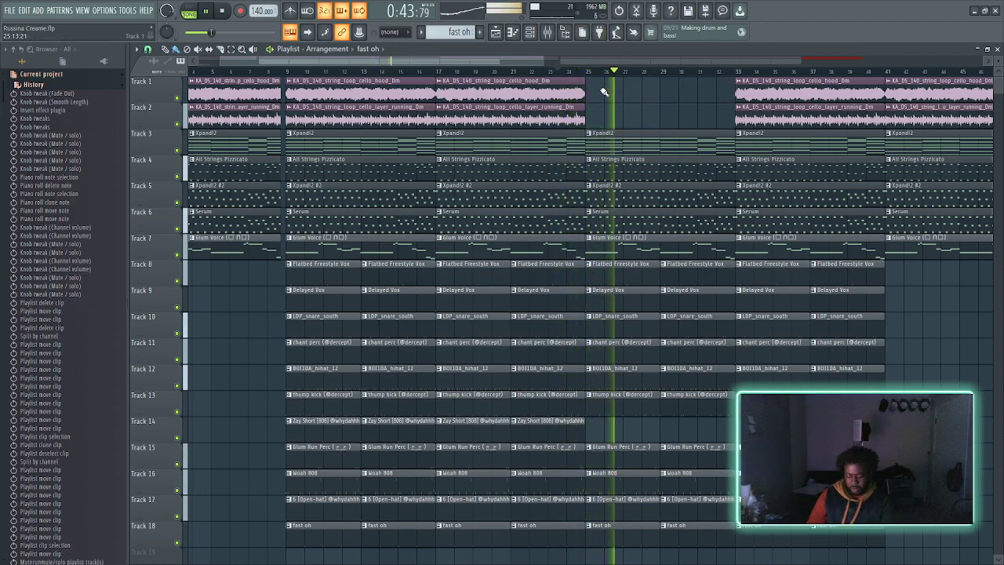
pyautogui.click(603, 115)
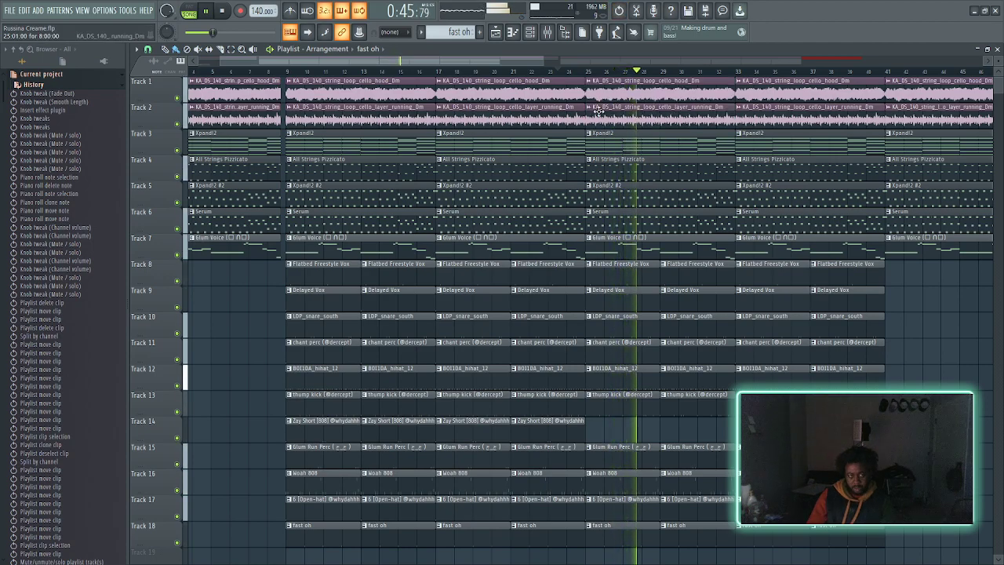
# - Delete the string_loop_cello_hood clip at bar 25 on Track 1, and select the matching clip at bar 33
pyautogui.rightClick(621, 90)
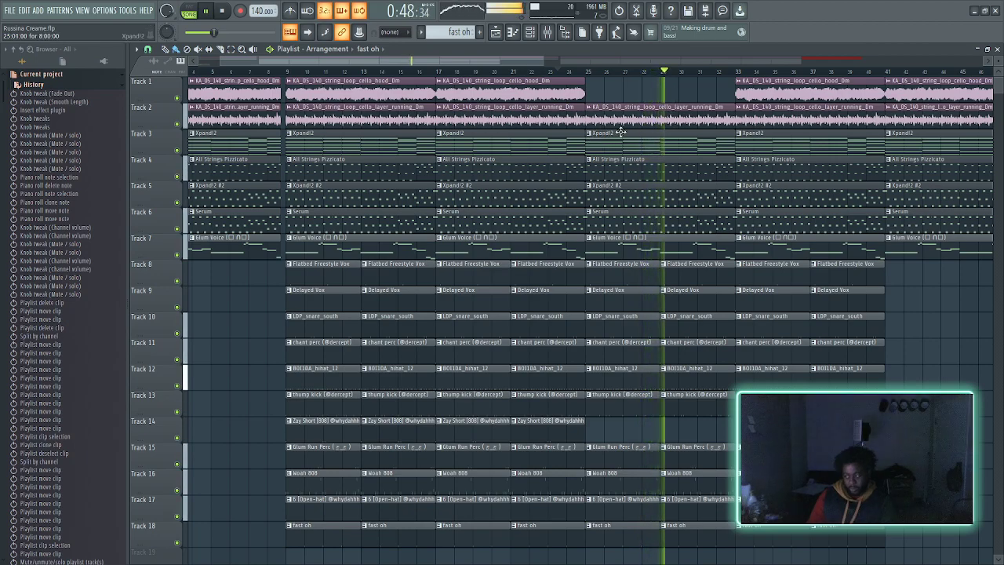
pyautogui.click(787, 88)
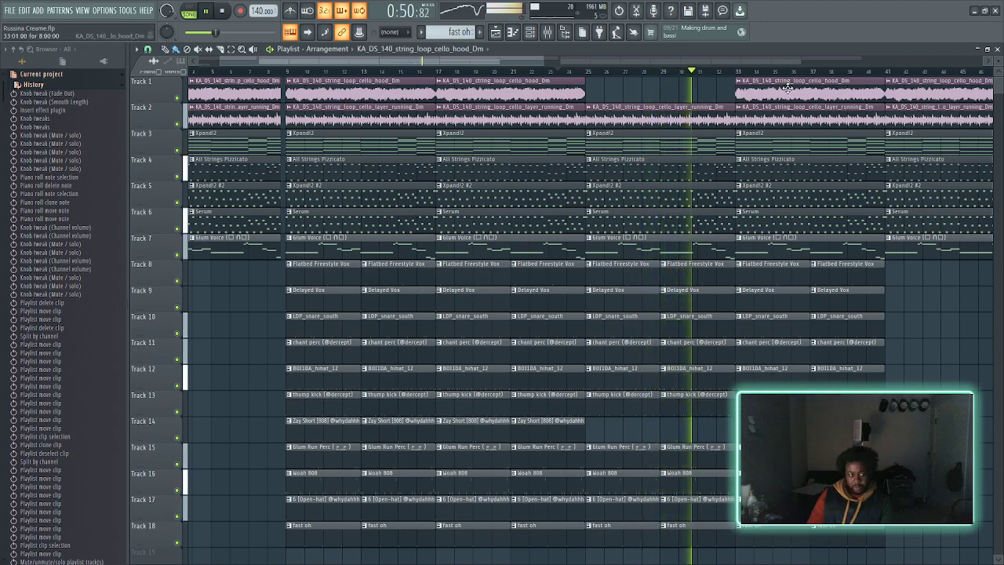
# - Compare the Melod mixer insert with Effectrix bypassed and re-enabled
pyautogui.click(563, 33)
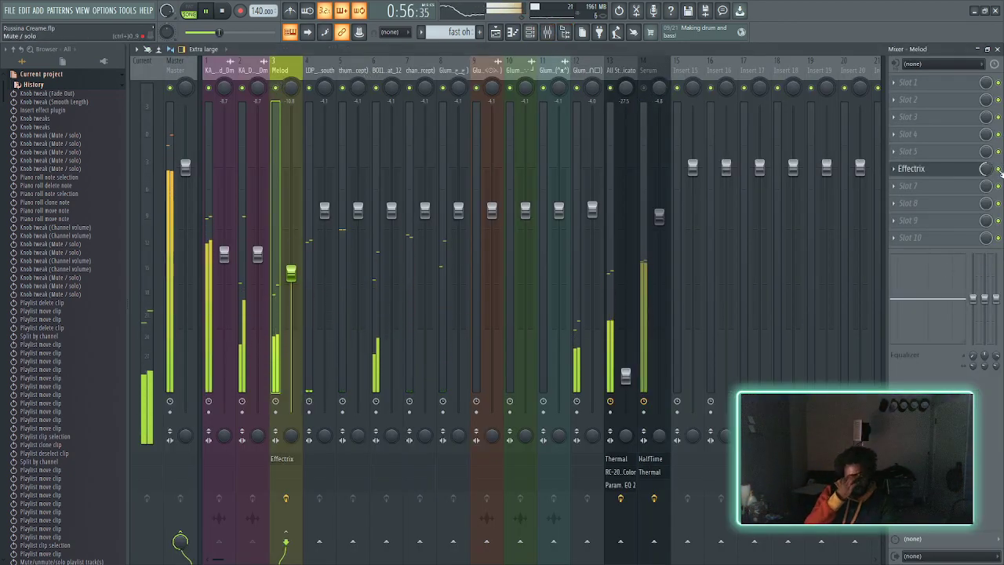
pyautogui.click(998, 169)
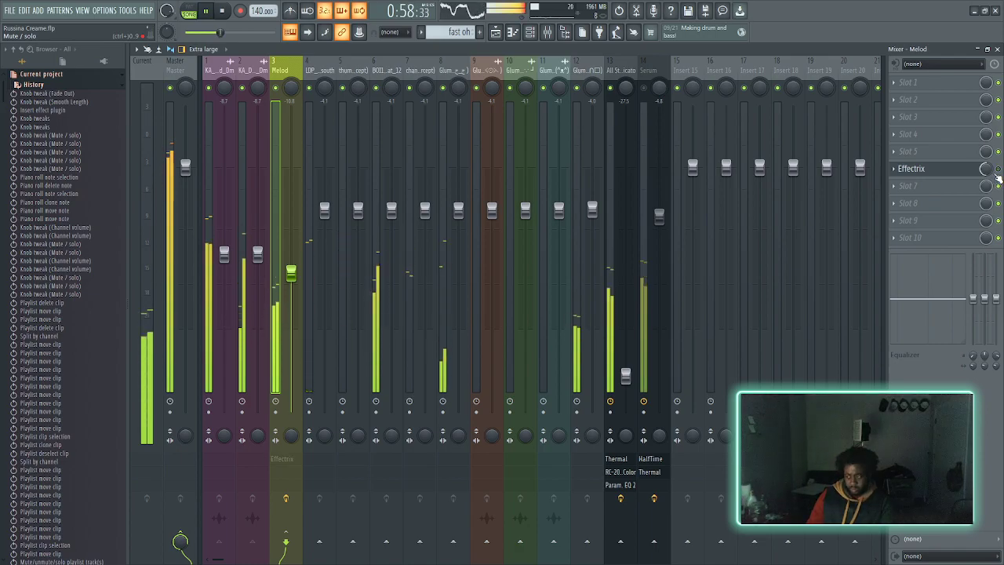
pyautogui.click(998, 169)
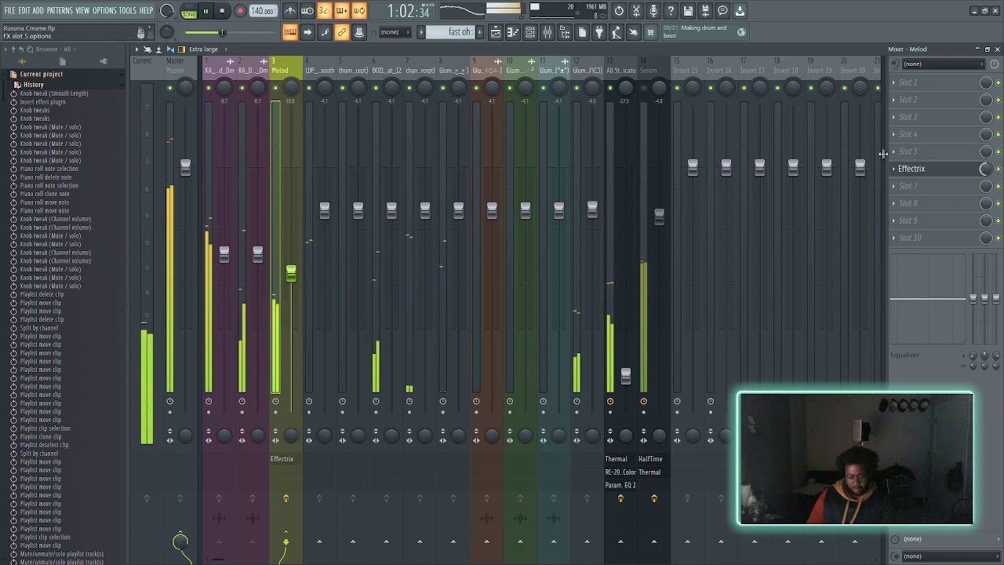
# - Return to the playlist, open the channel rack, and replay the arrangement from just before bar 25
pyautogui.click(498, 35)
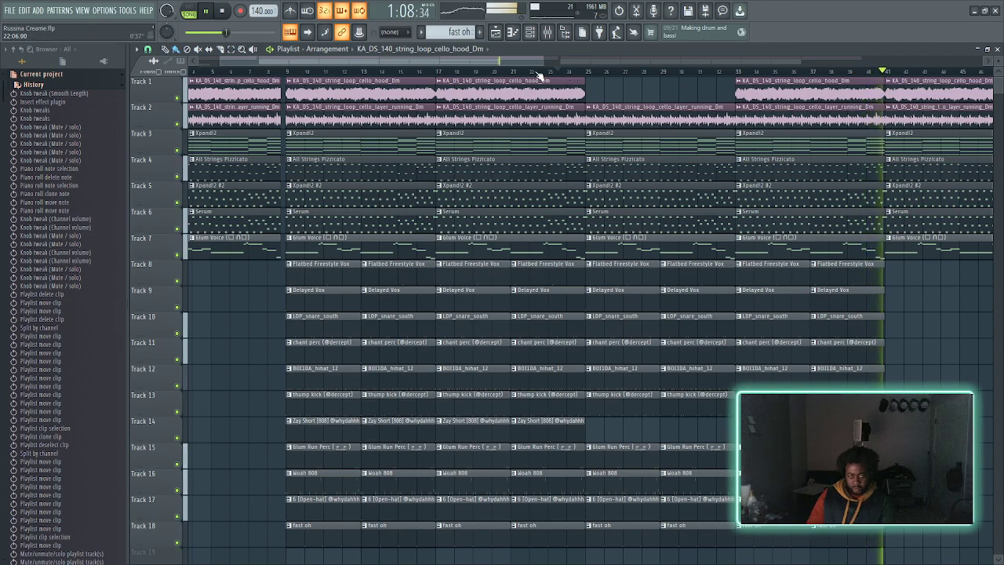
pyautogui.click(531, 33)
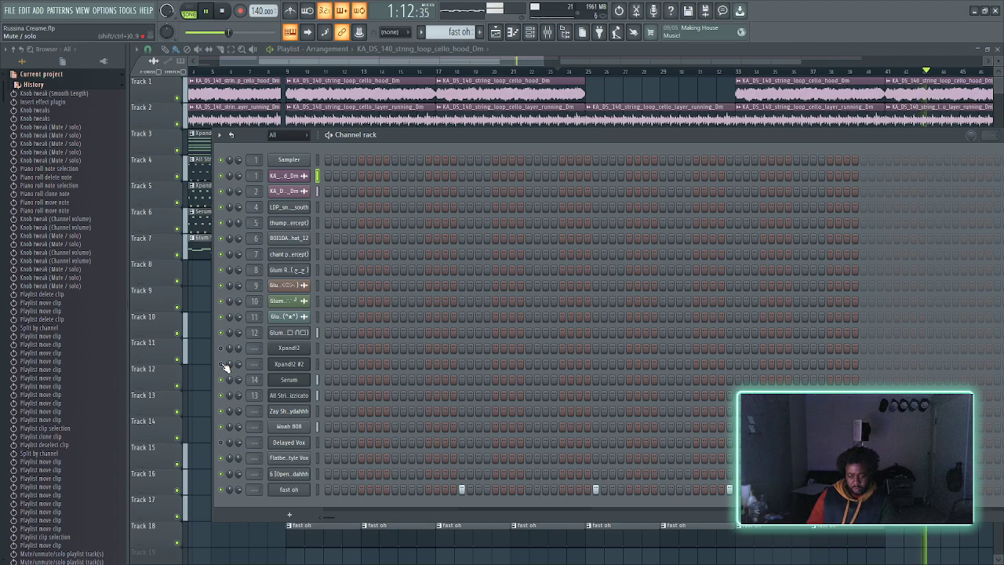
pyautogui.press('space')
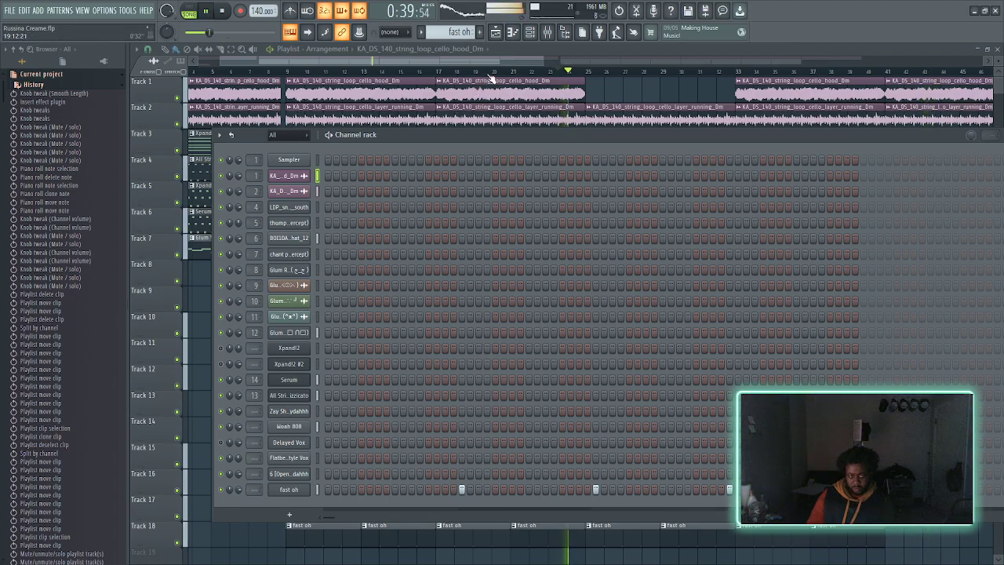
# - Delete the Xpand!2 clips on track 3 before bar 25 and those in bars 49 to 64
pyautogui.press('F6')
pyautogui.scroll(-3, 314, 118)
pyautogui.moveTo(251, 134); pyautogui.dragTo(290, 134)
pyautogui.press('Delete')
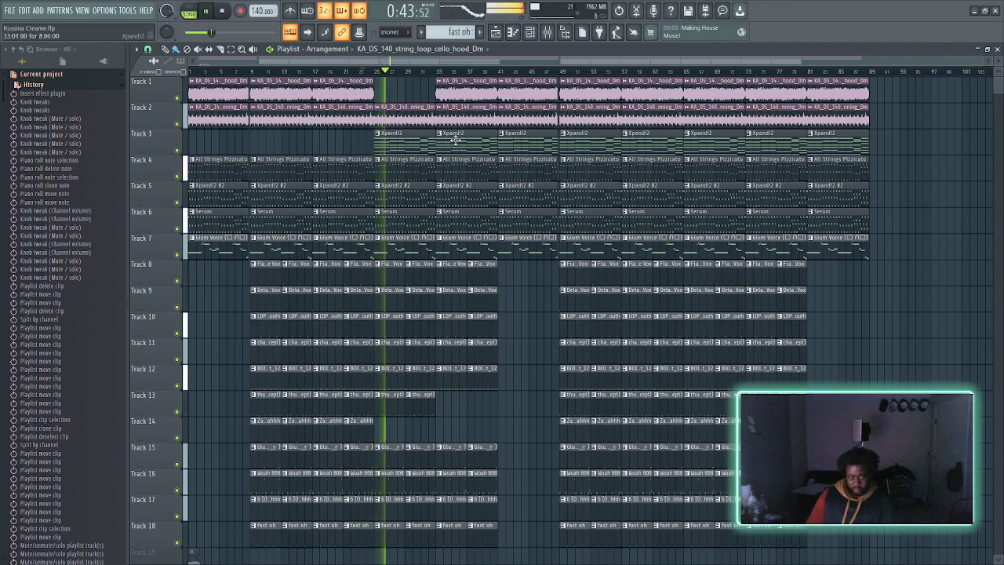
pyautogui.rightClick(589, 142)
pyautogui.rightClick(635, 146)
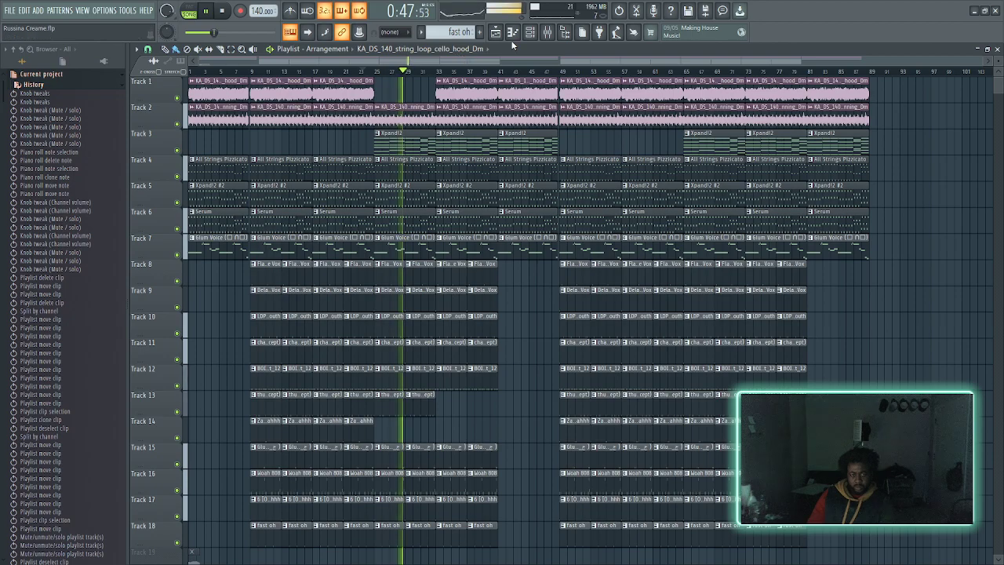
# - Unmute the first Xpand!2 channel and restart playback just before bar 25
pyautogui.click(530, 31)
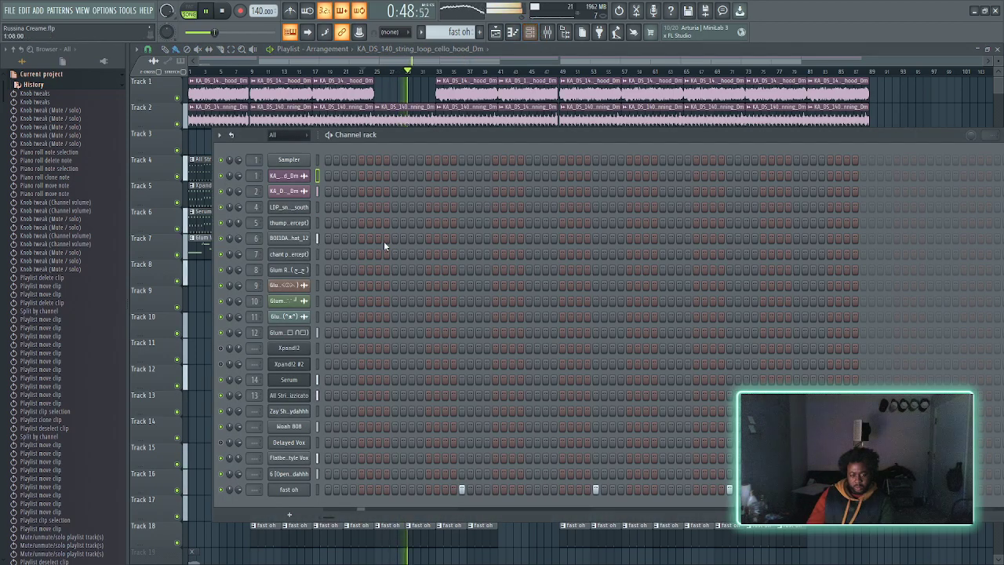
pyautogui.click(226, 349)
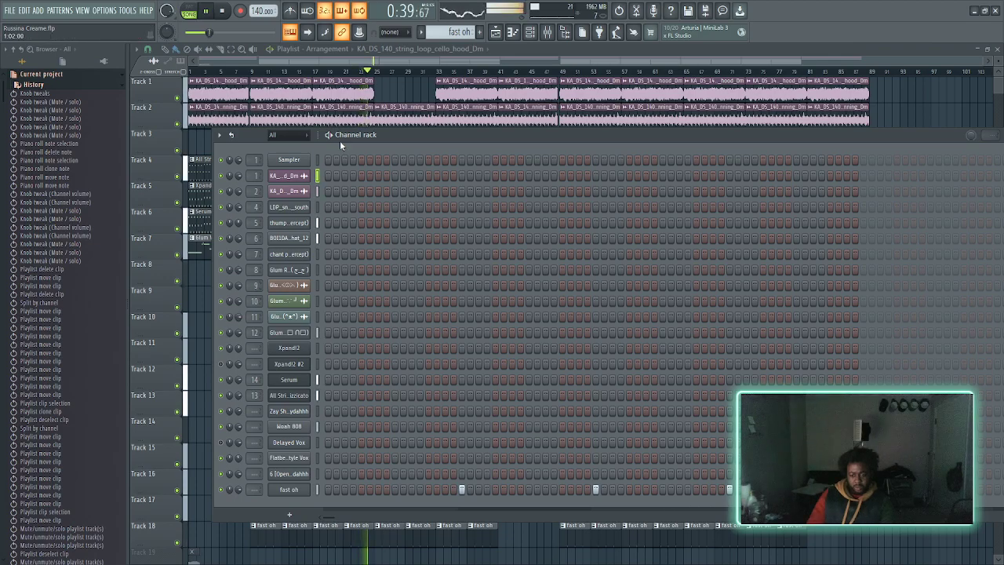
pyautogui.click(371, 71)
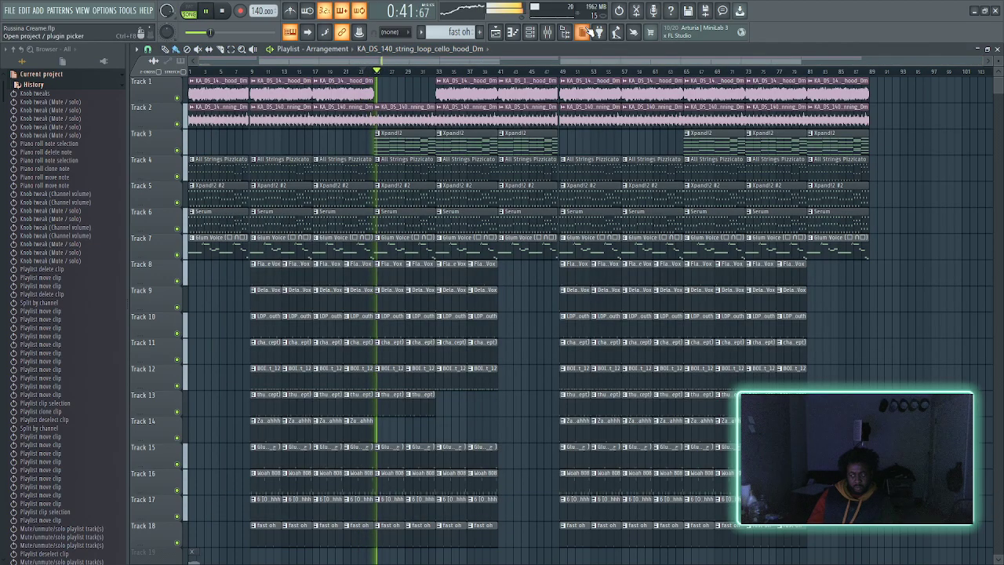
# - Route the first Xpand!2 channel to mixer insert 15
pyautogui.click(547, 31)
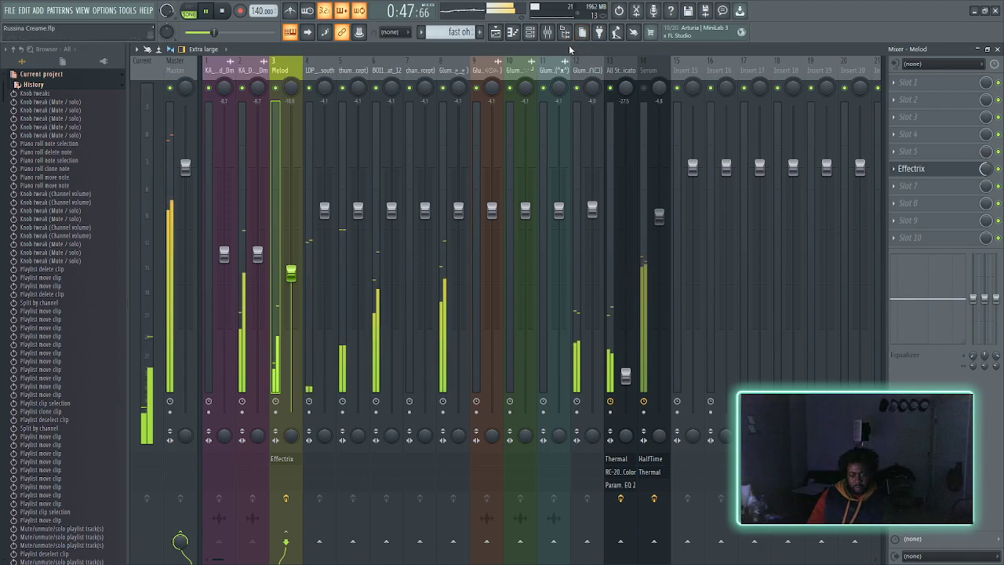
pyautogui.click(532, 32)
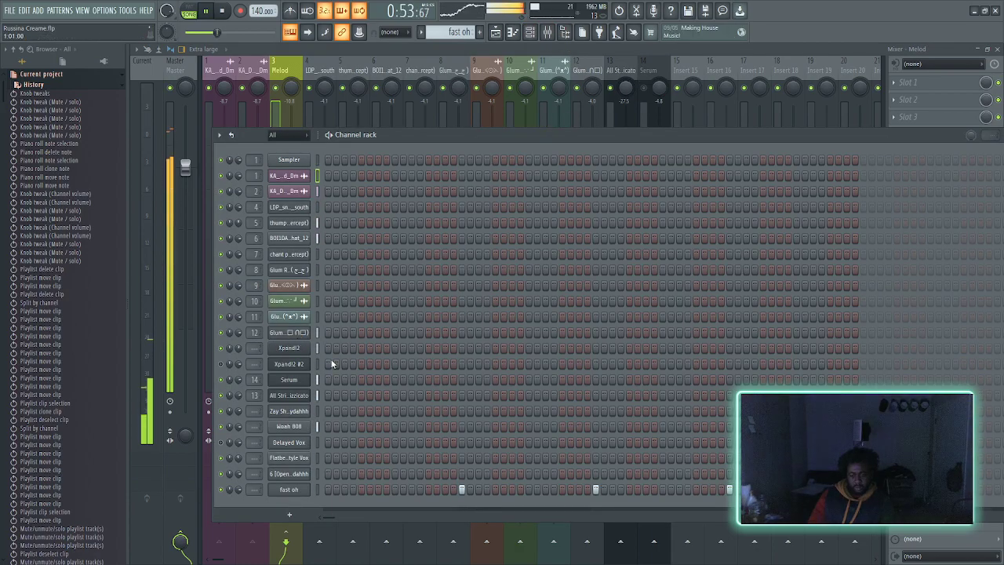
pyautogui.click(689, 74)
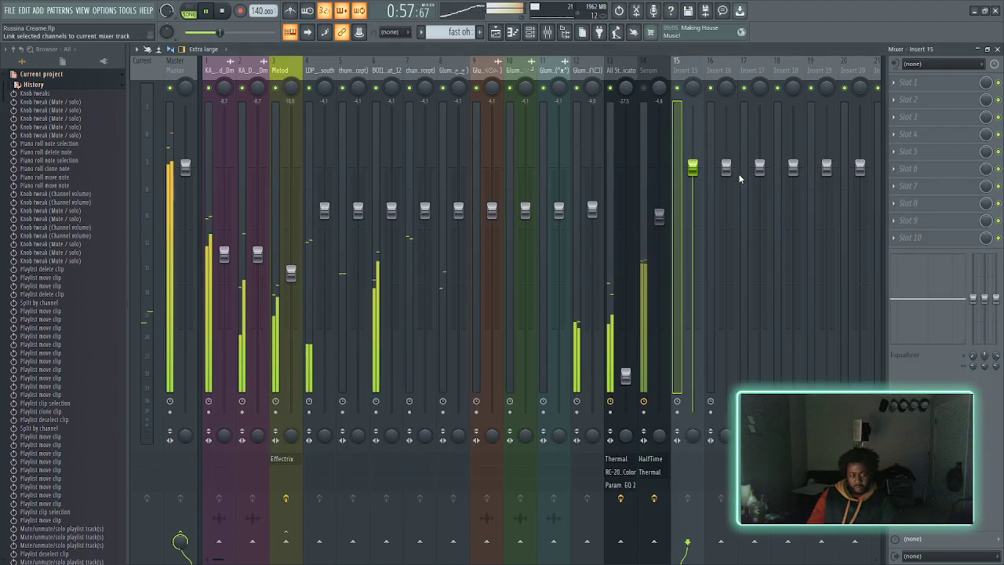
pyautogui.hotkey('ctrl', 'l')
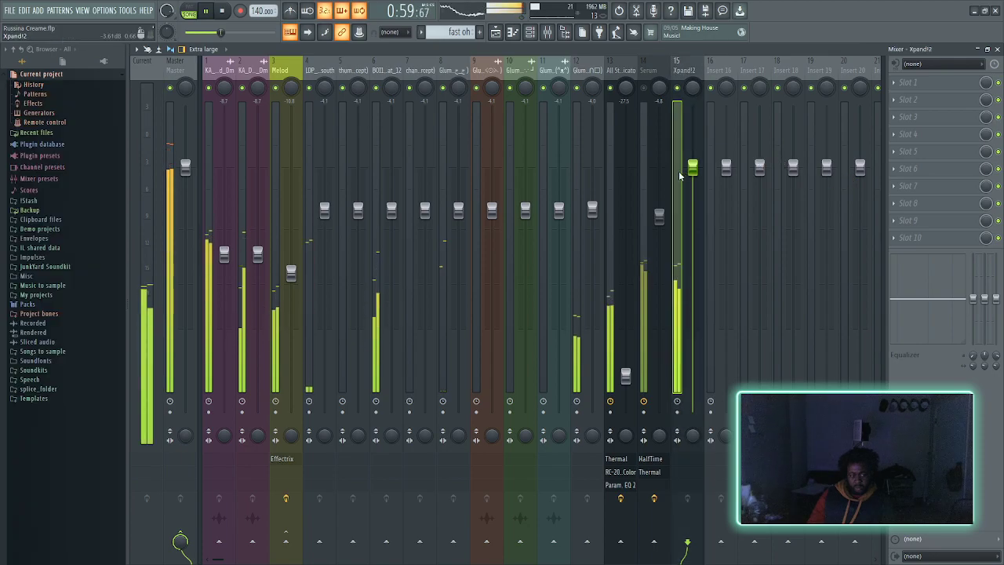
# - Lower the Xpand!2 mixer track to about -2.8 dB and add Fruity Parametric EQ 2 with low and high cuts and an upper-mid boost
pyautogui.moveTo(692, 168); pyautogui.dragTo(693, 197)
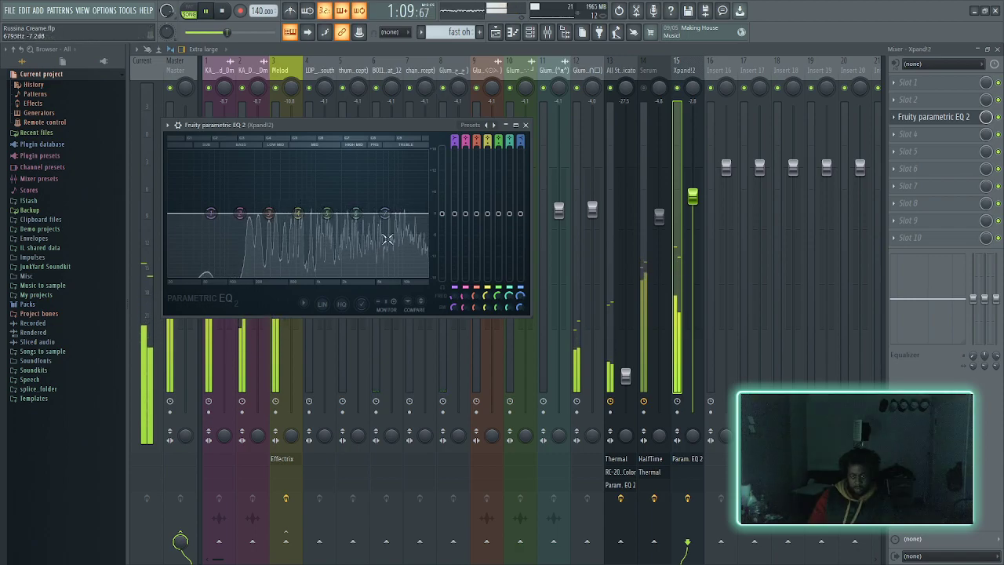
pyautogui.moveTo(235, 272); pyautogui.dragTo(261, 275)
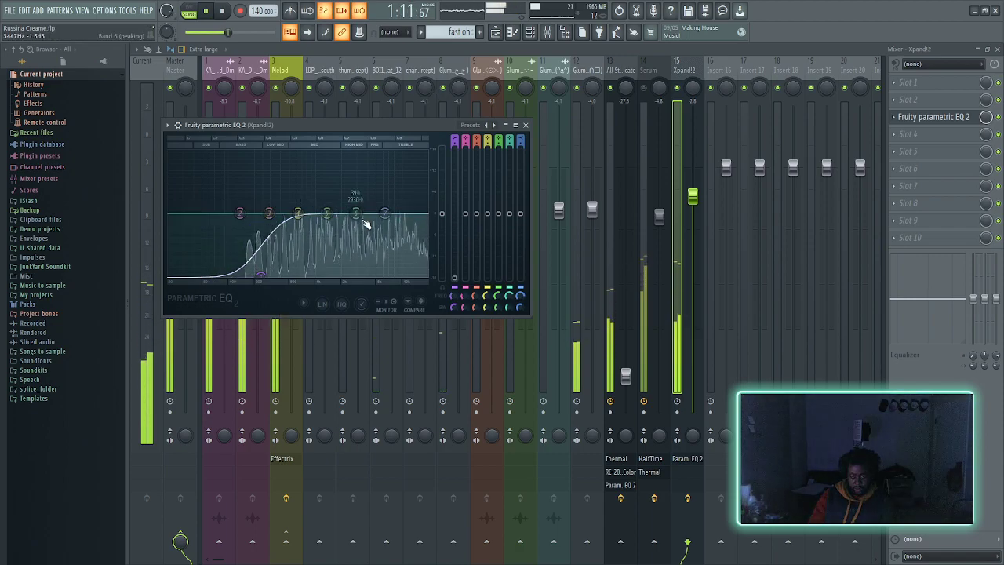
pyautogui.moveTo(401, 272); pyautogui.dragTo(411, 274)
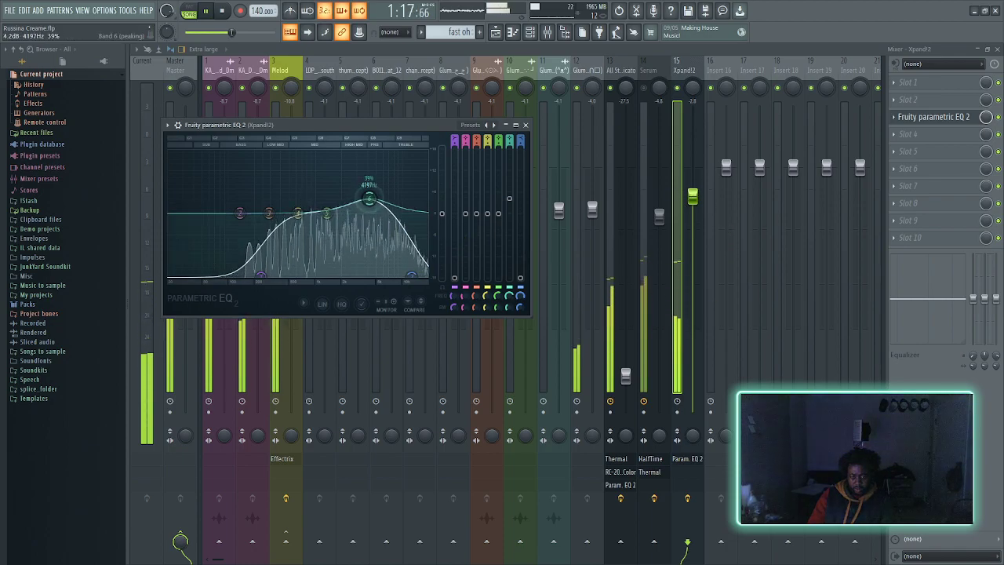
pyautogui.moveTo(356, 194); pyautogui.dragTo(344, 192)
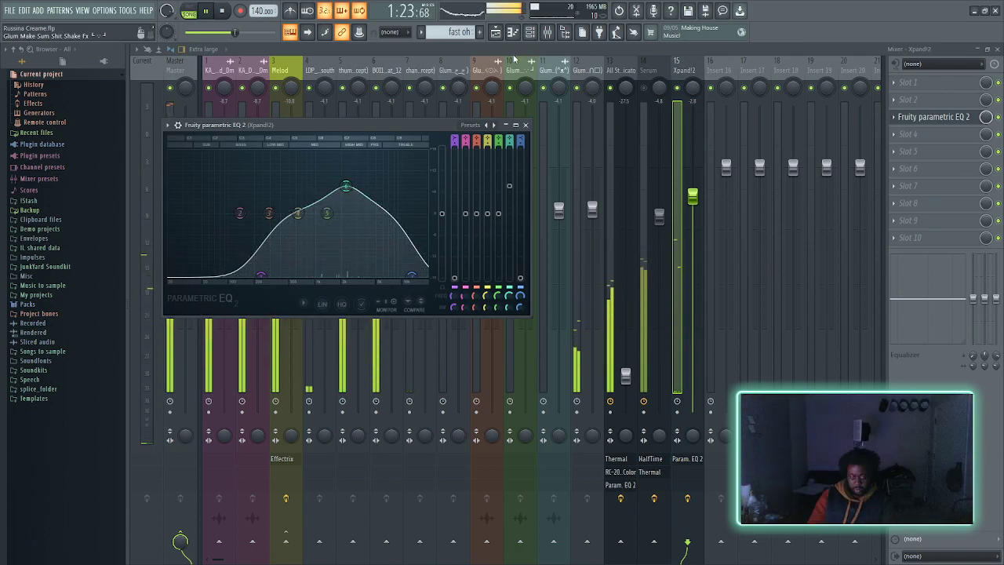
# - Replay the arrangement from around bar 25 and set the Xpand!2 mixer track's volume to -6.9 dB
pyautogui.press('F5')
pyautogui.press('space')
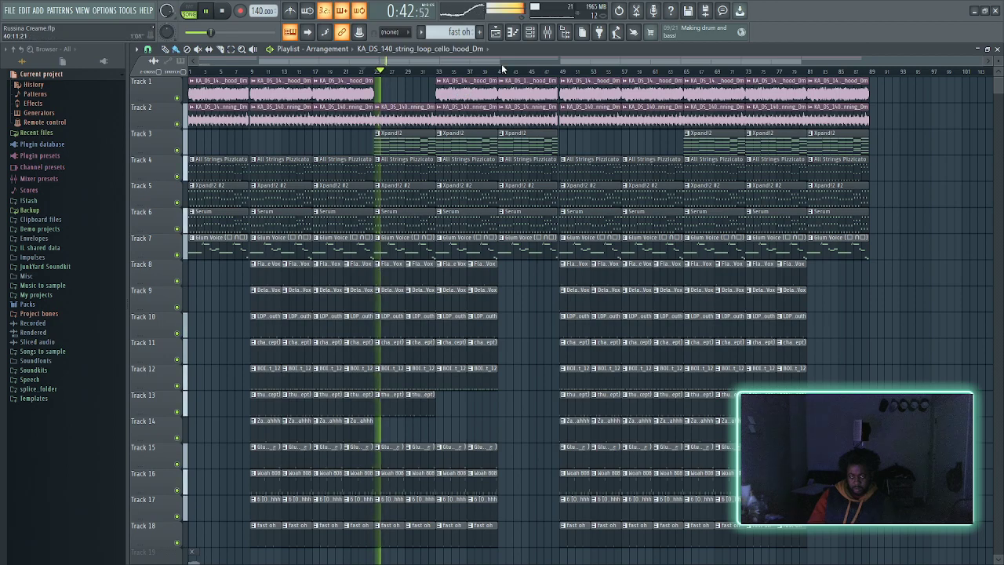
pyautogui.click(552, 34)
pyautogui.moveTo(693, 233); pyautogui.dragTo(693, 235)
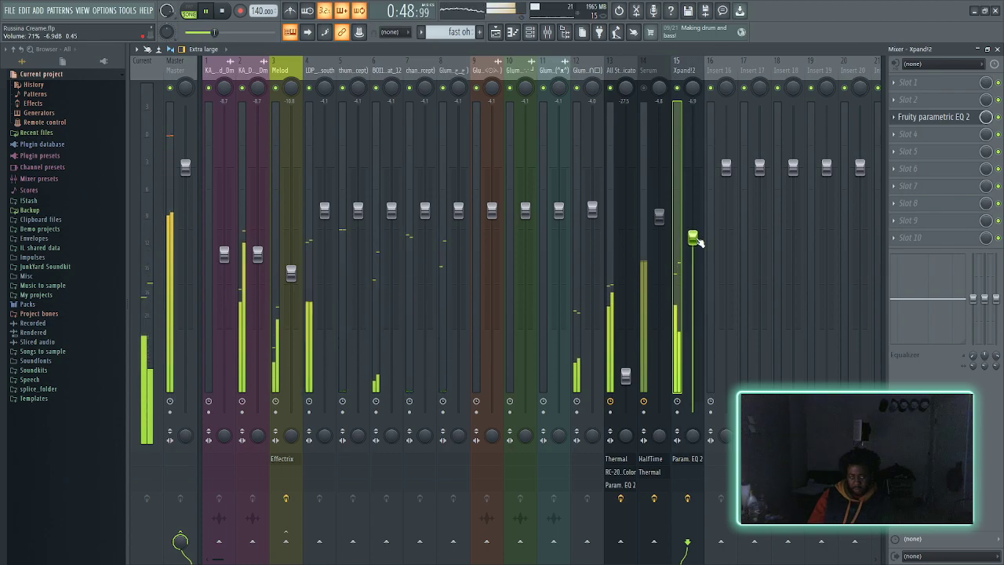
# - Shorten the Xpand!2 clip starting at bar 33 on track 3 so it ends at bar 39
pyautogui.click(495, 32)
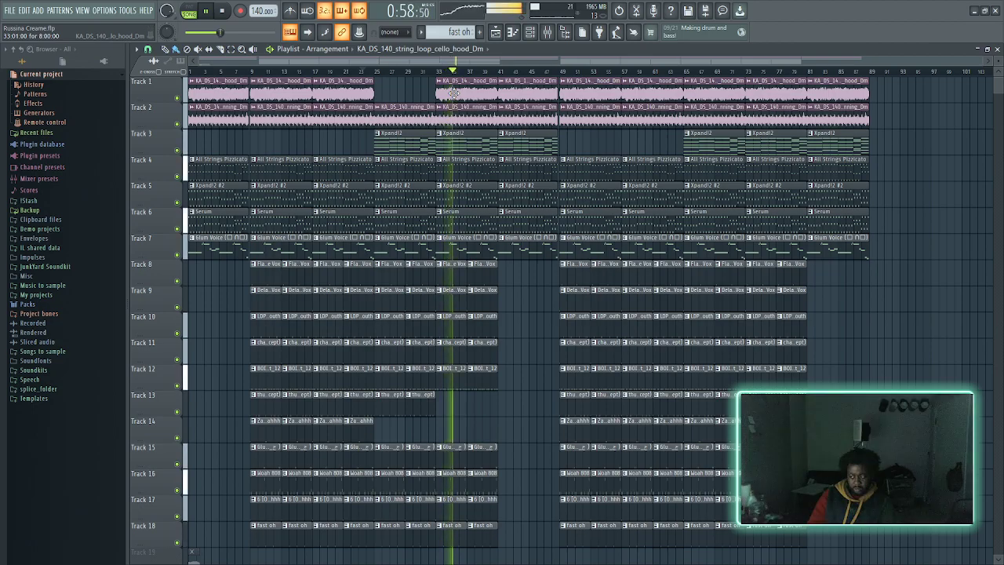
pyautogui.scroll(3, 459, 146)
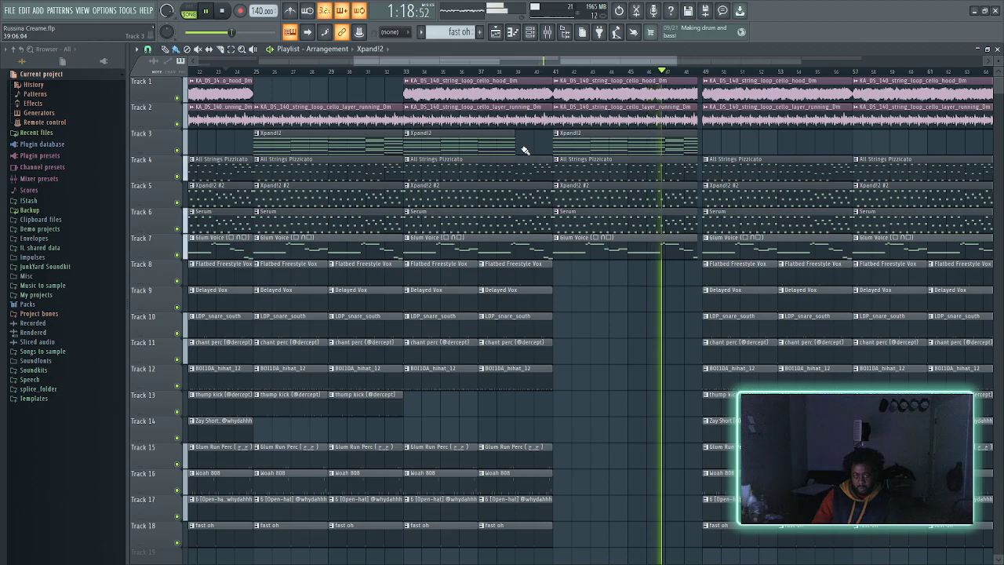
pyautogui.scroll(-3, 524, 149)
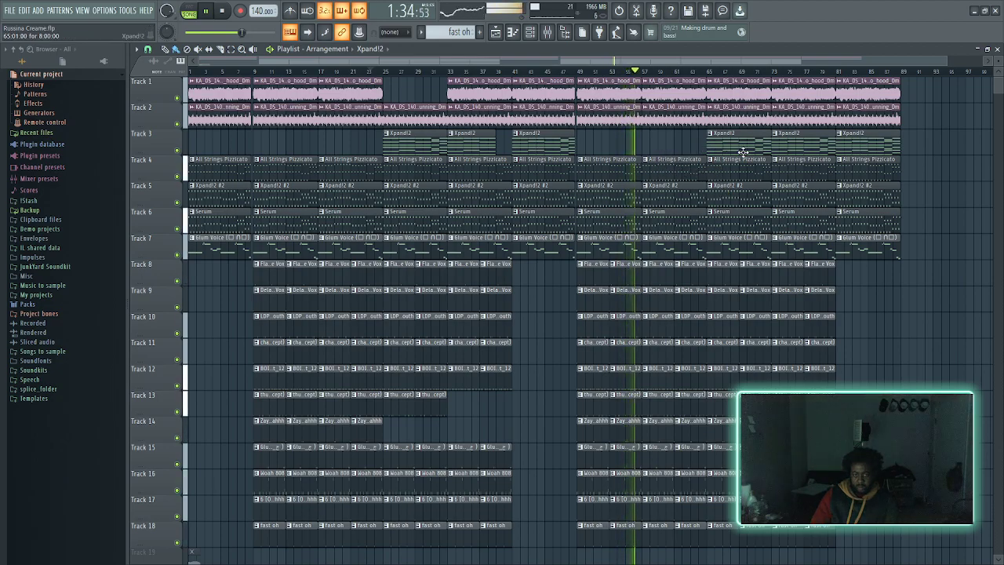
# - Delete the cello hood clip at bar 65 on track 1 and shorten the Xpand!2 clip at bar 73 to end at bar 79
pyautogui.rightClick(750, 91)
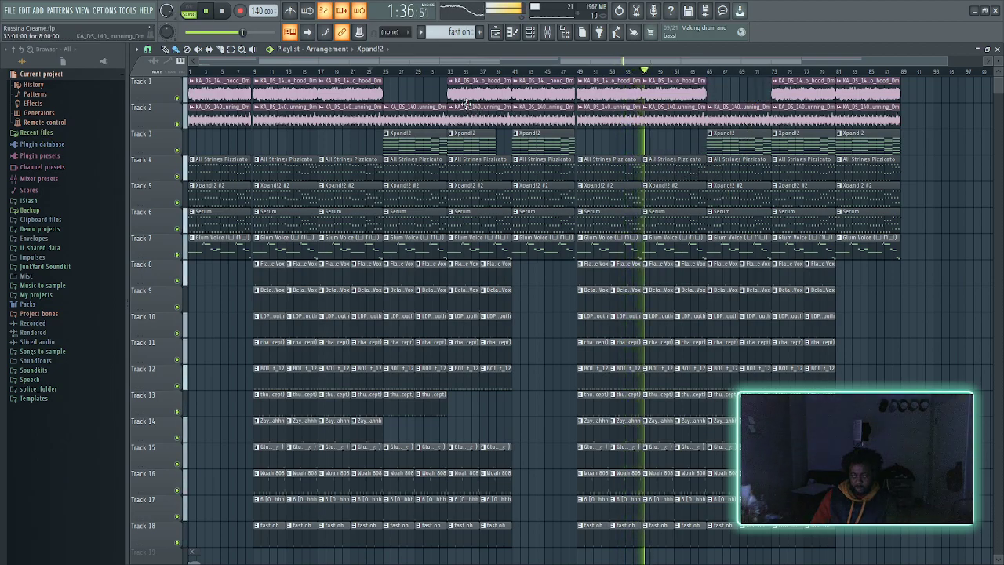
pyautogui.scroll(3, 857, 169)
pyautogui.moveTo(838, 134); pyautogui.dragTo(797, 133)
pyautogui.scroll(-4, 796, 134)
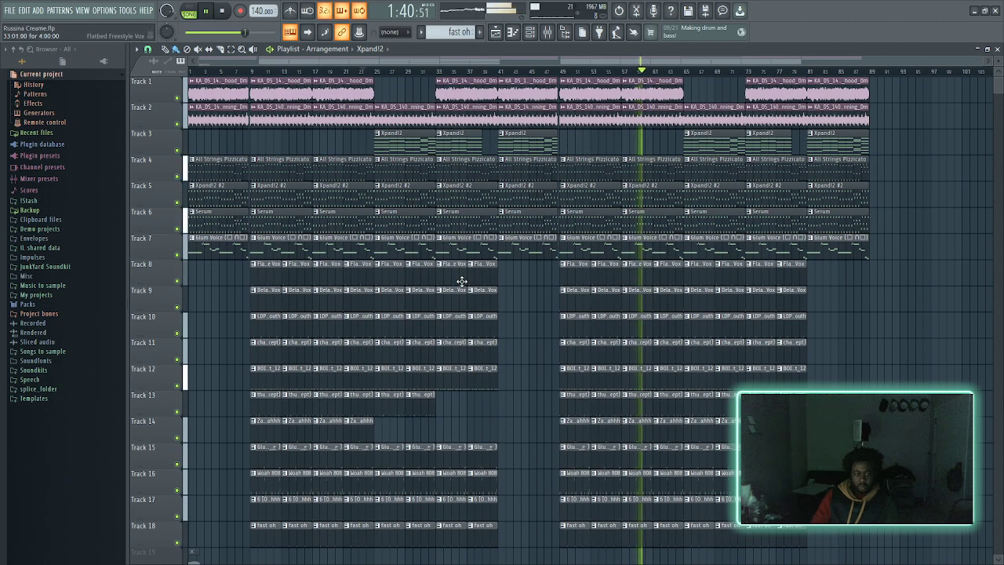
pyautogui.scroll(3, 381, 297)
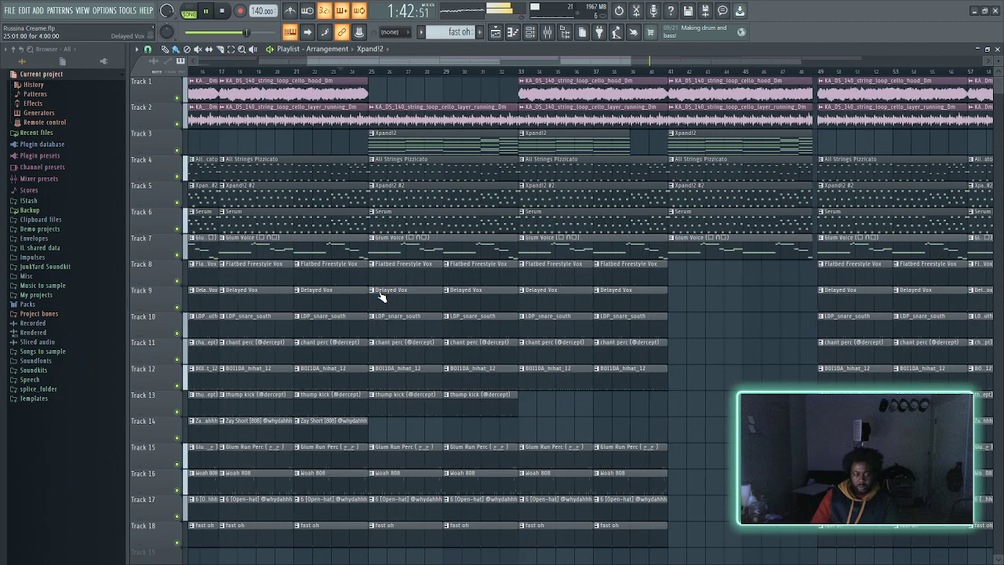
pyautogui.scroll(-3, 381, 296)
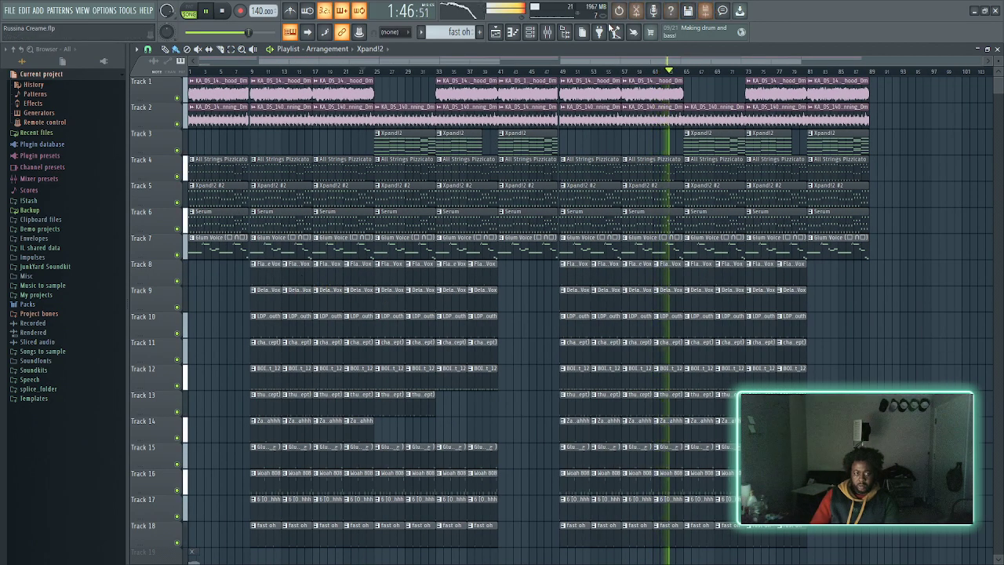
pyautogui.click(532, 33)
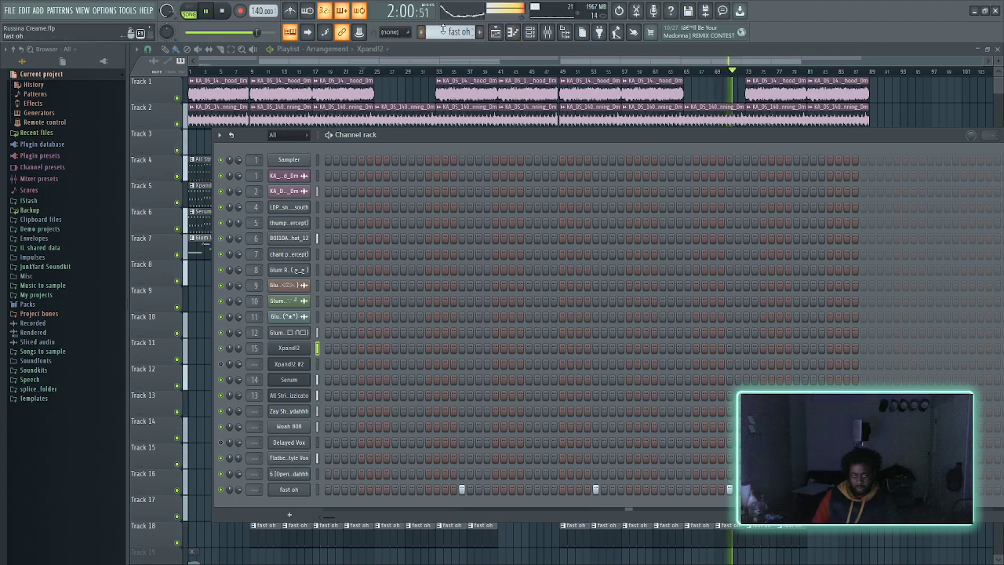
pyautogui.click(547, 33)
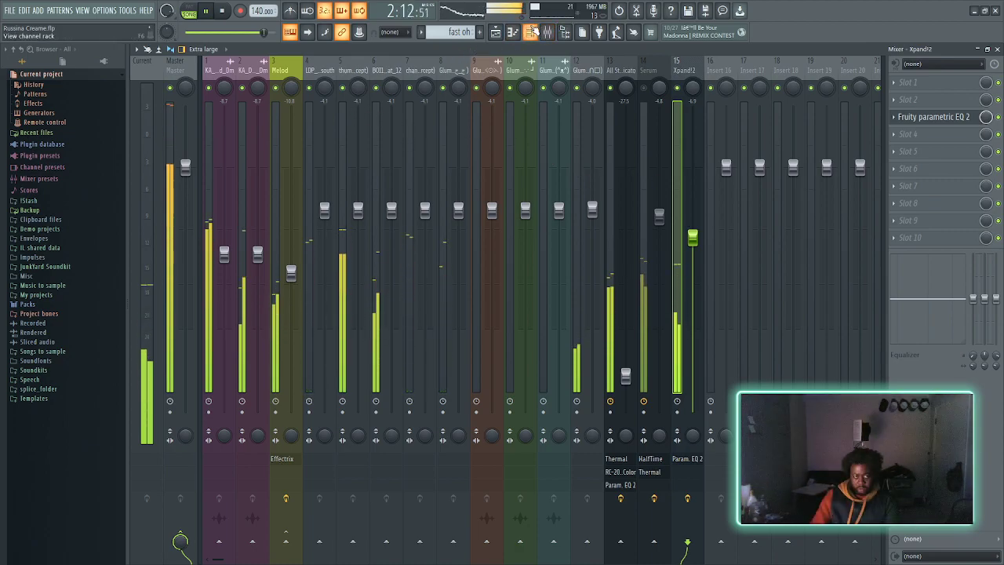
pyautogui.click(530, 31)
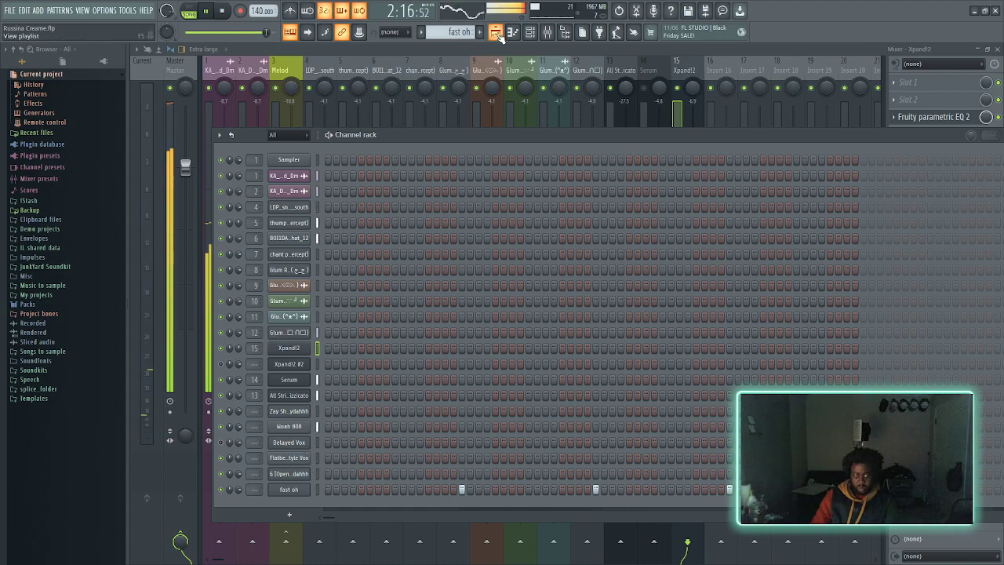
pyautogui.click(497, 34)
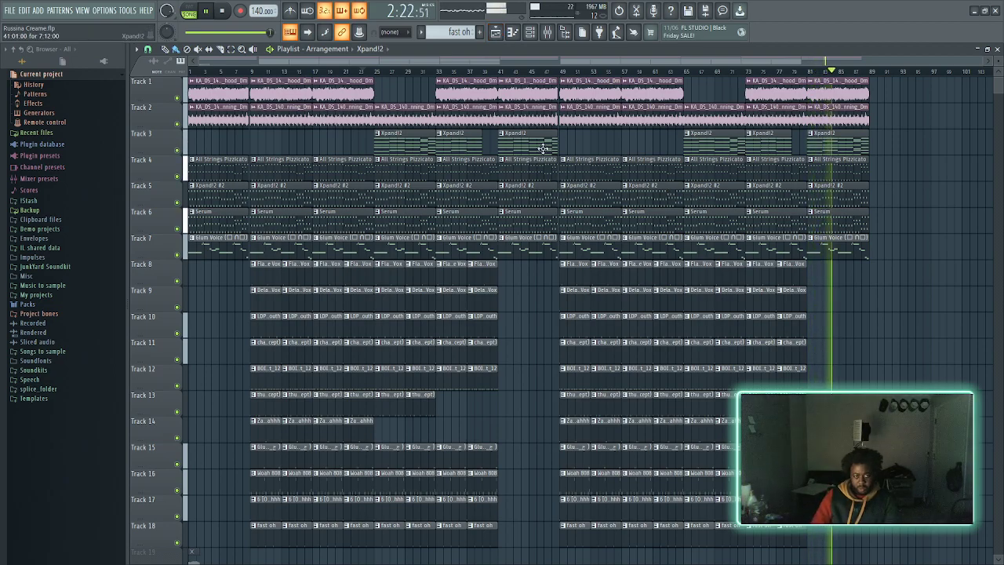
# - Place a copy of the Xpand!2 clip at bar 1 on track 3
pyautogui.moveTo(418, 138); pyautogui.dragTo(148, 160)
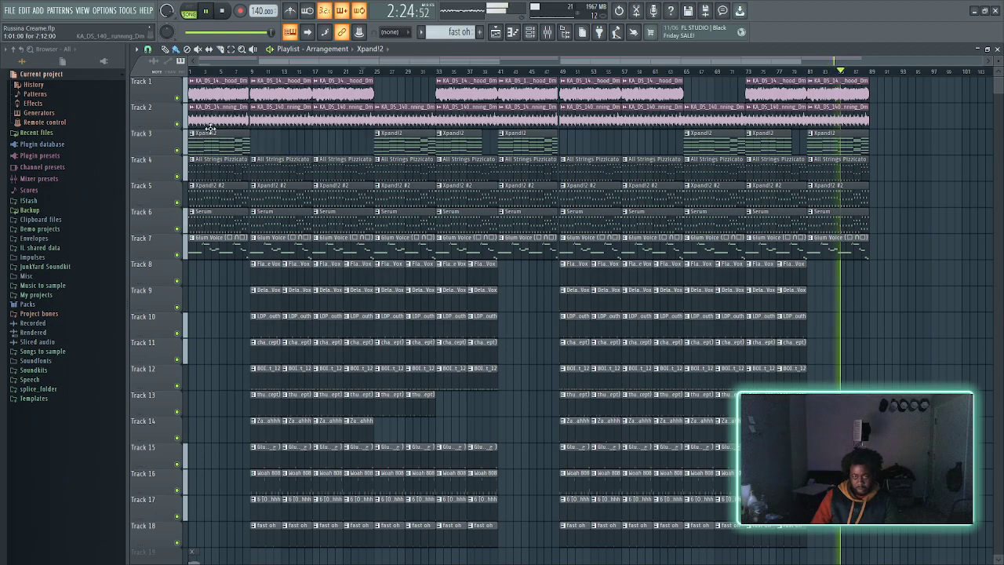
pyautogui.scroll(8, 336, 142)
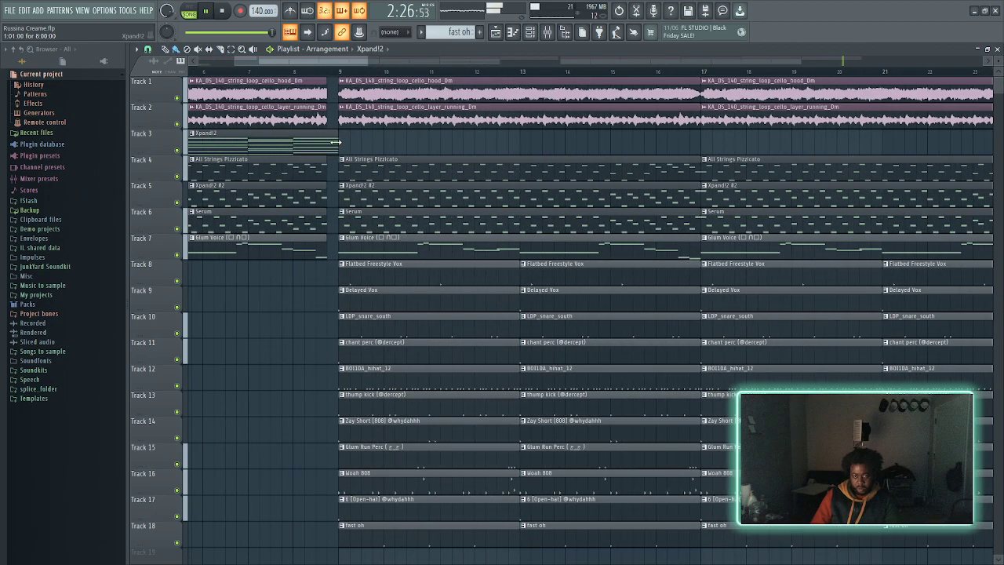
pyautogui.scroll(-8, 327, 141)
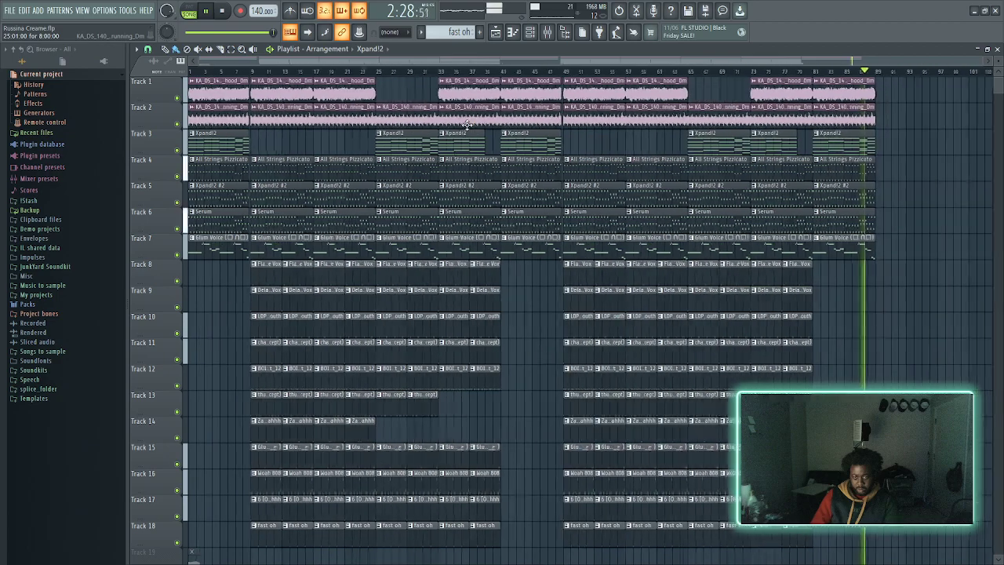
# - Unmute track 19, move its Glum Alien Rim Job clip to start at bar 7, and mute the track again
pyautogui.scroll(-5, 463, 133)
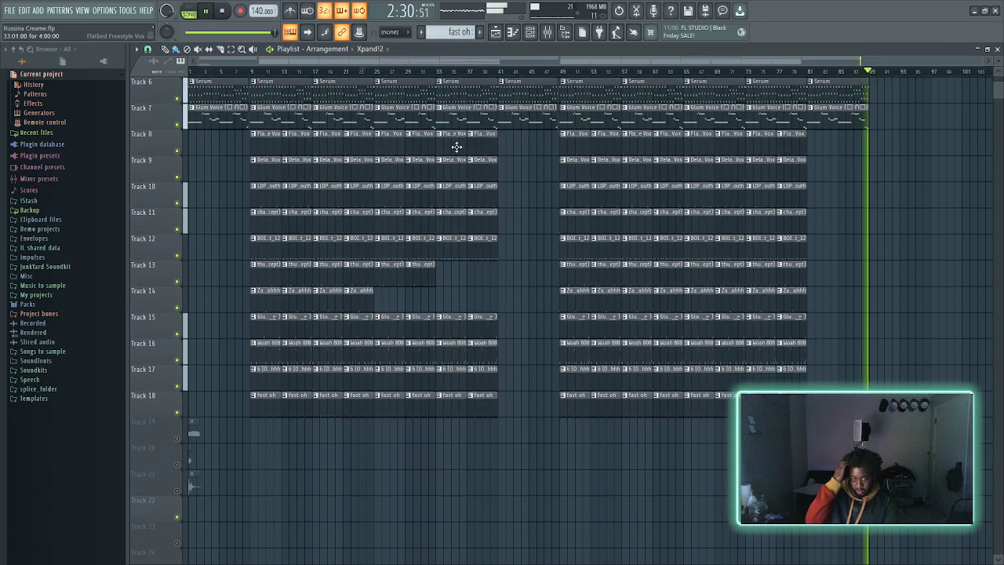
pyautogui.scroll(4, 291, 447)
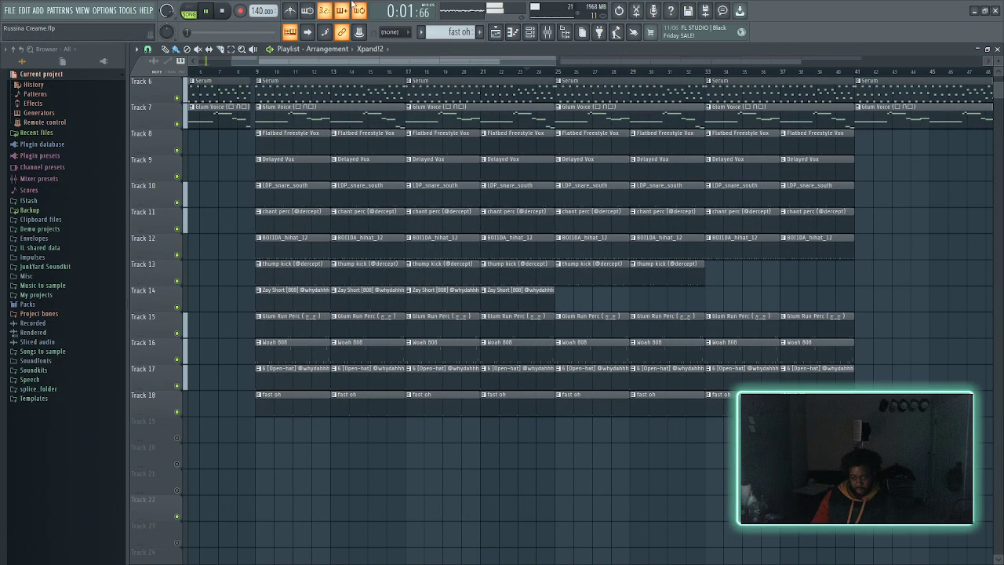
pyautogui.moveTo(355, 63); pyautogui.dragTo(123, 103)
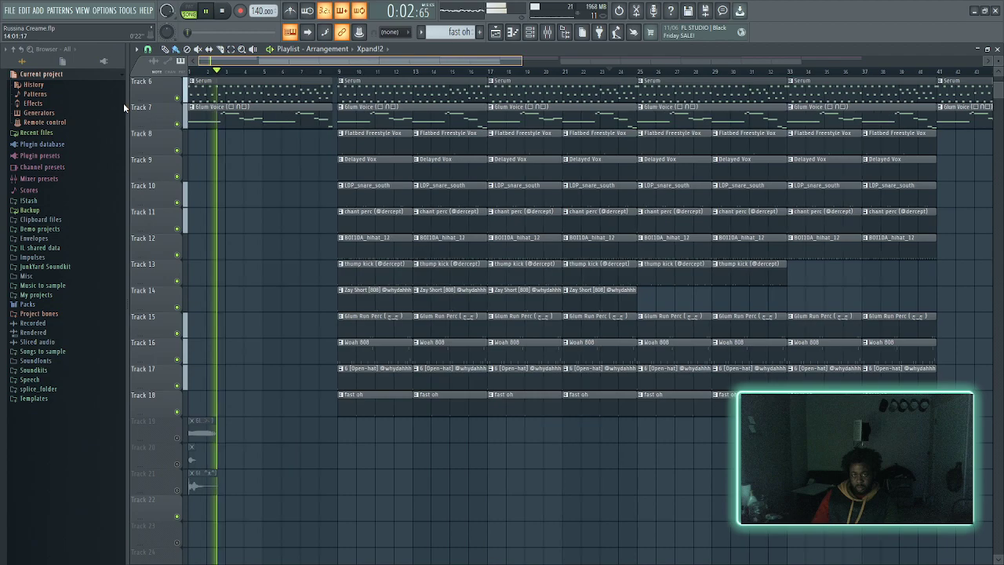
pyautogui.click(177, 439)
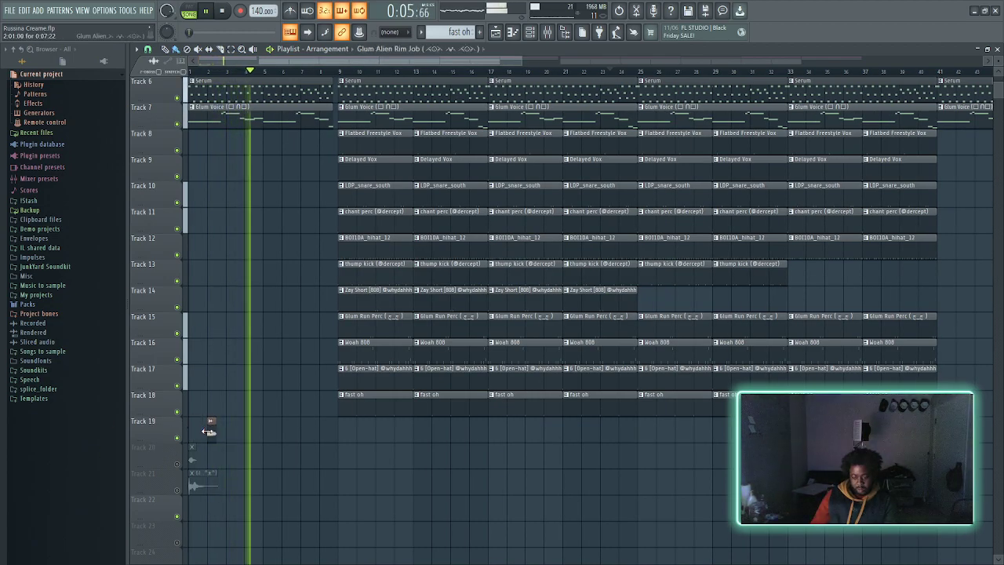
pyautogui.moveTo(206, 430); pyautogui.dragTo(321, 438)
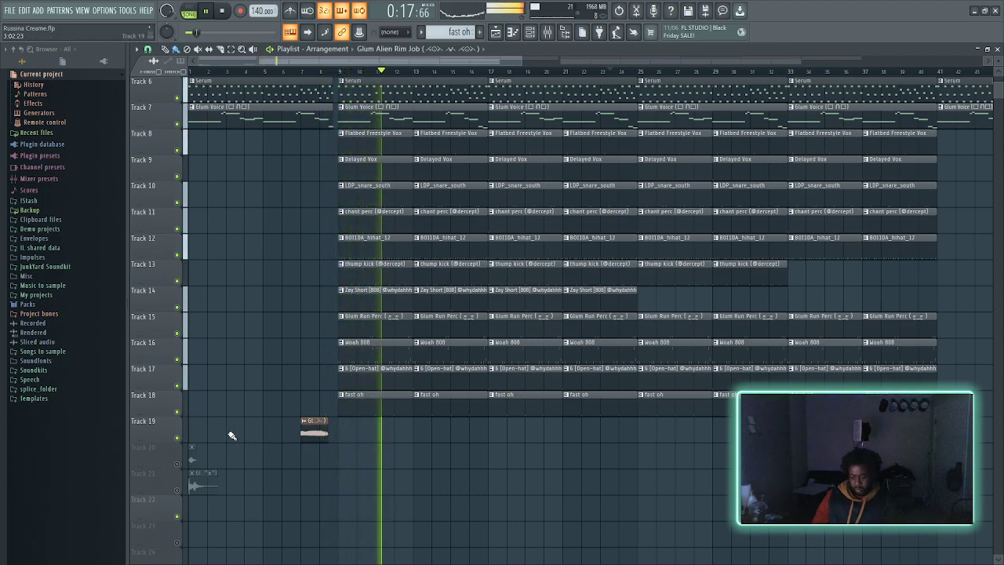
pyautogui.click(177, 438)
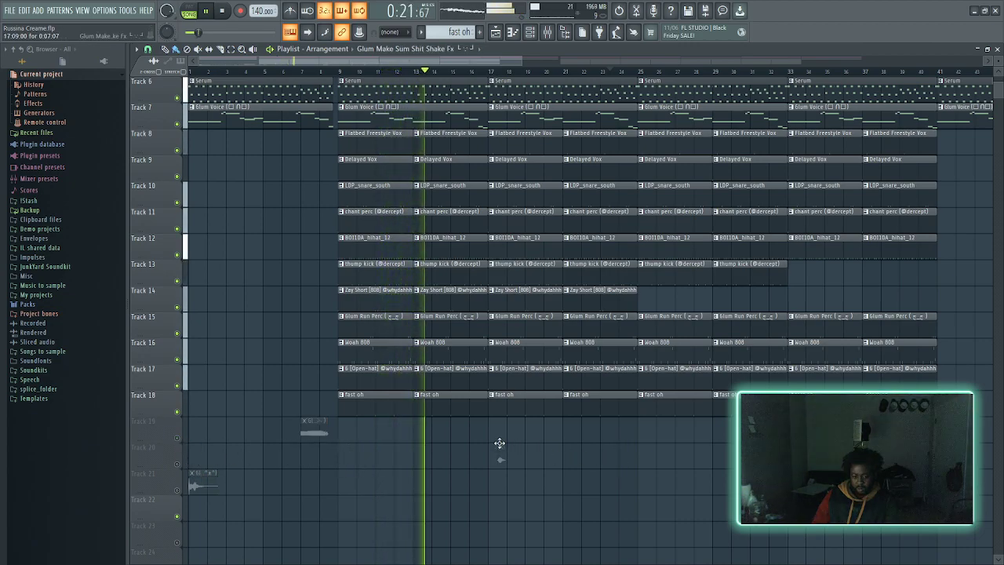
# - Unmute track 20 and move the Glum Ow A Splinter clip from track 21 to start at bar 24 on track 20
pyautogui.click(177, 466)
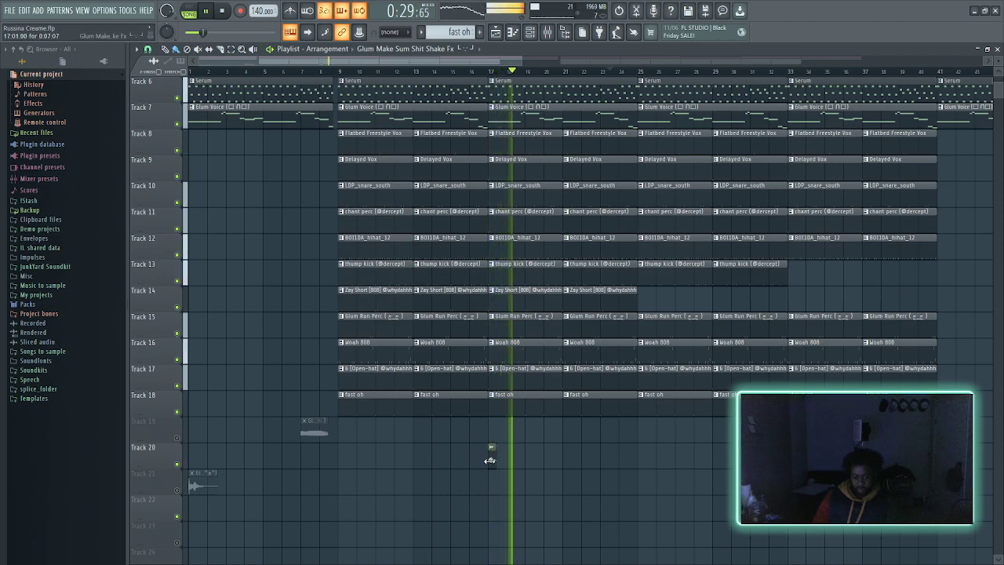
pyautogui.moveTo(196, 480); pyautogui.dragTo(574, 450)
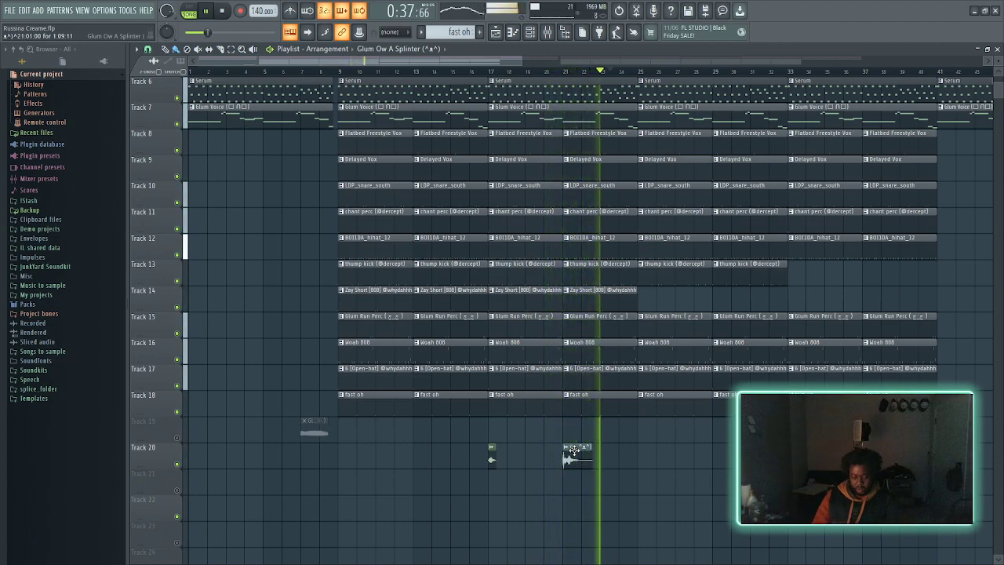
pyautogui.moveTo(574, 451); pyautogui.dragTo(613, 451)
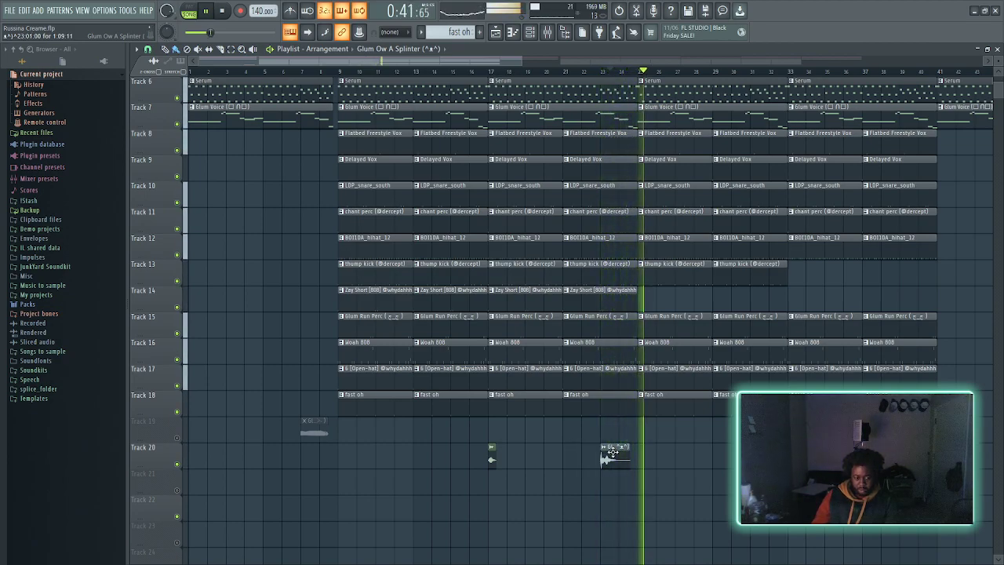
pyautogui.click(584, 76)
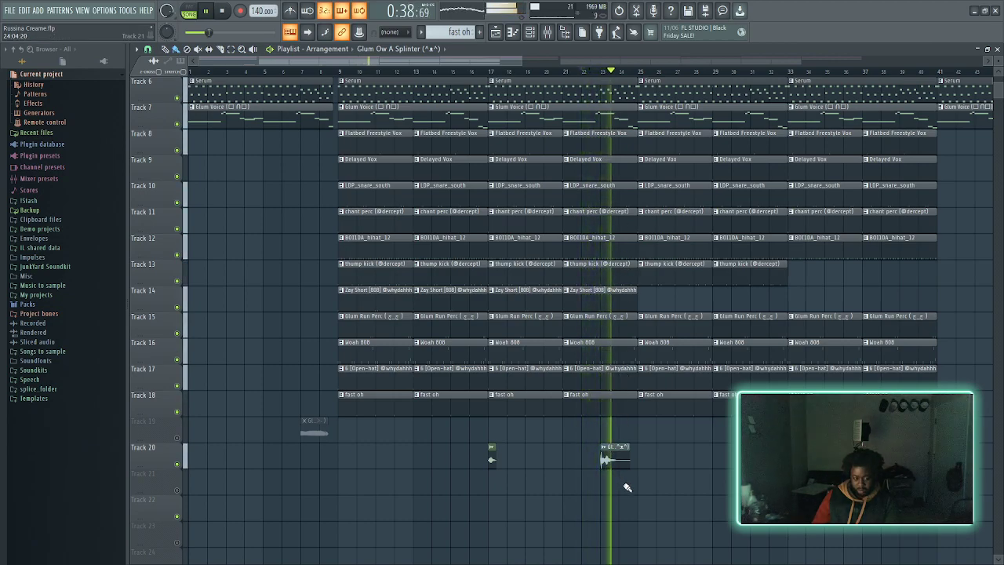
pyautogui.moveTo(616, 456); pyautogui.dragTo(637, 462)
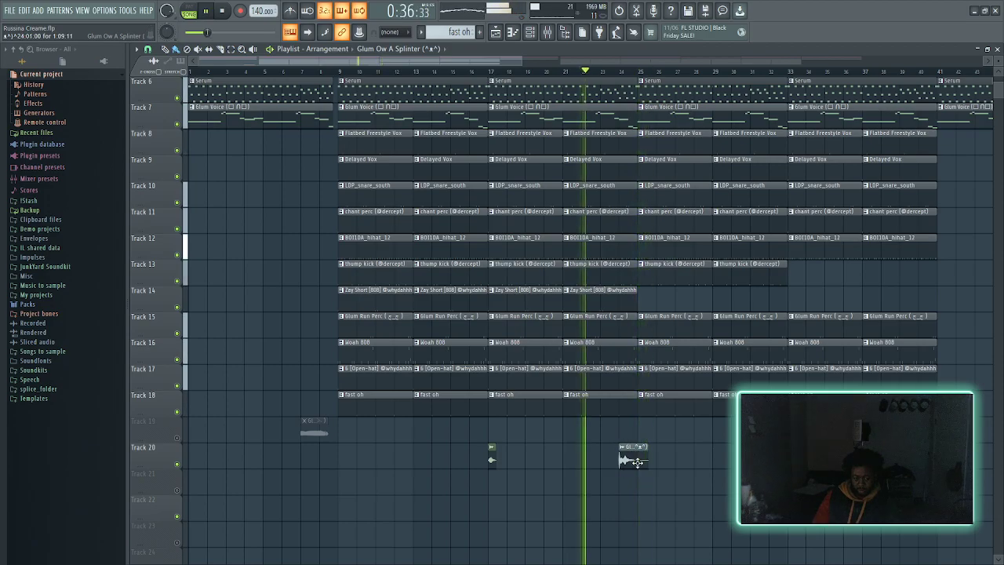
# - Try to shorten the clips on tracks 1 to 7 that end at bar 25 so they end one beat earlier
pyautogui.scroll(3, 638, 313)
pyautogui.keyDown('ctrl'); pyautogui.scroll(3, 634, 142); pyautogui.keyUp('ctrl')
pyautogui.keyDown('ctrl'); pyautogui.scroll(2, 640, 143); pyautogui.keyUp('ctrl')
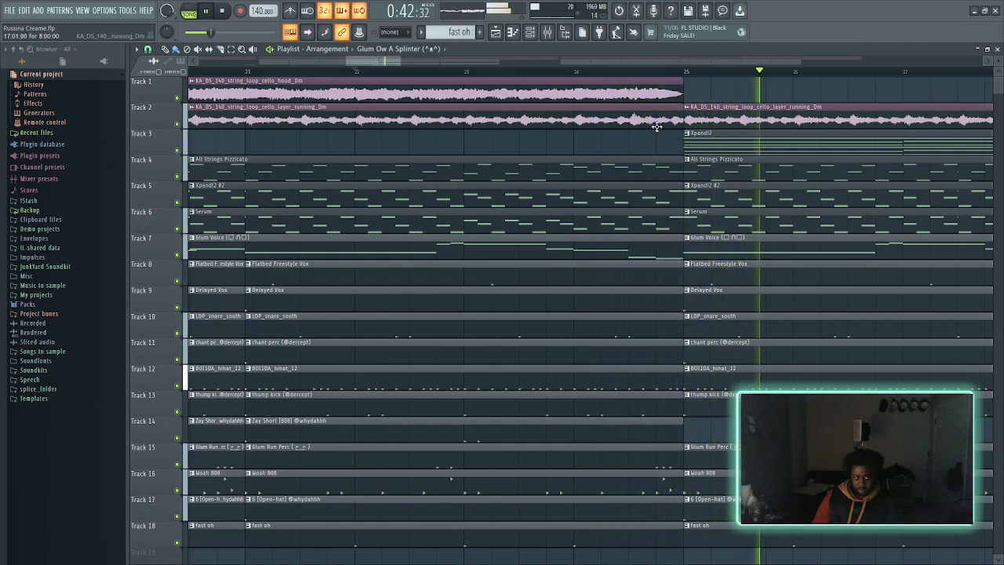
pyautogui.moveTo(668, 129); pyautogui.dragTo(668, 252)
pyautogui.moveTo(672, 190); pyautogui.dragTo(661, 76)
pyautogui.scroll(-5, 675, 223)
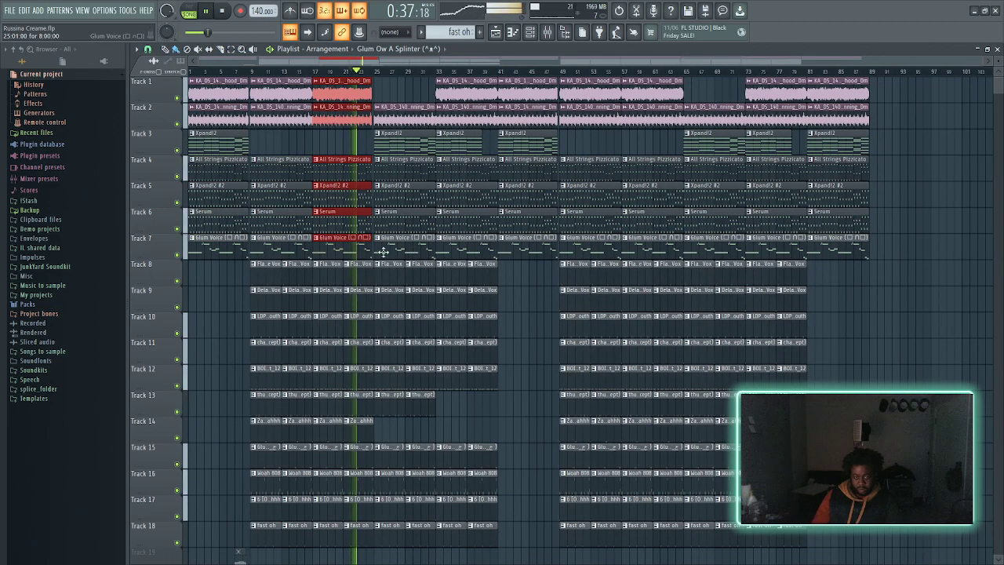
pyautogui.scroll(-3, 325, 259)
pyautogui.scroll(-2, 363, 400)
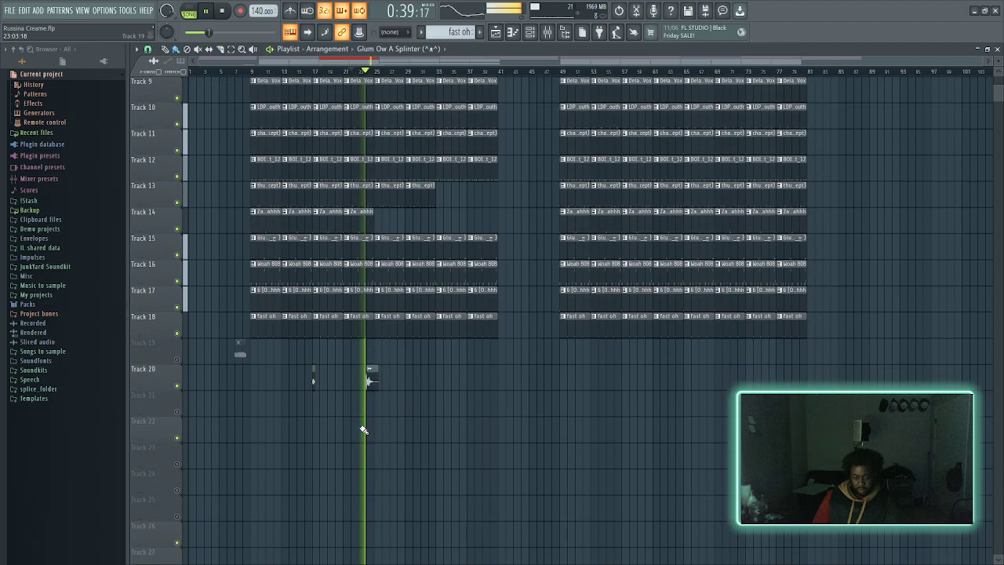
pyautogui.scroll(4, 365, 400)
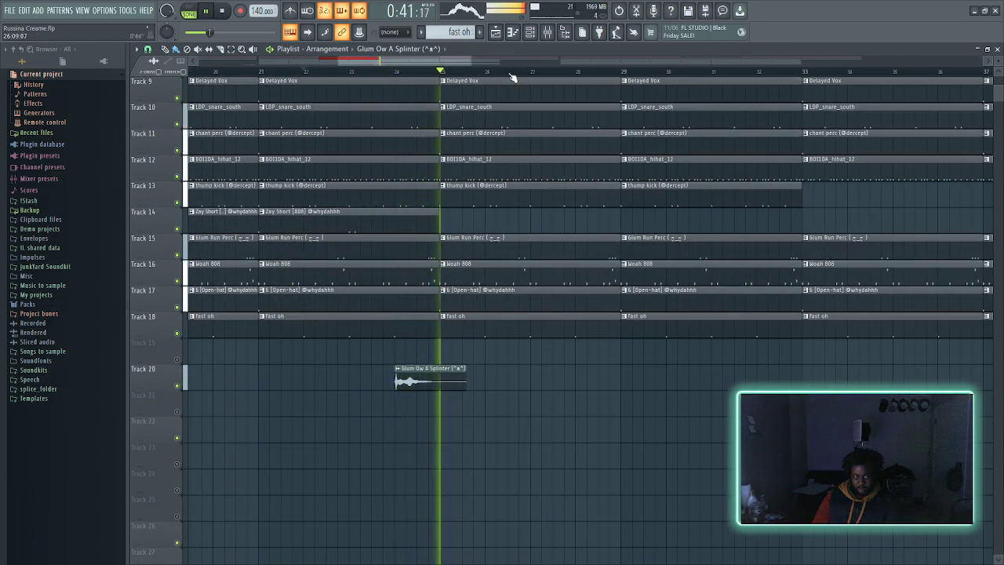
pyautogui.scroll(3, 416, 124)
pyautogui.scroll(3, 416, 124)
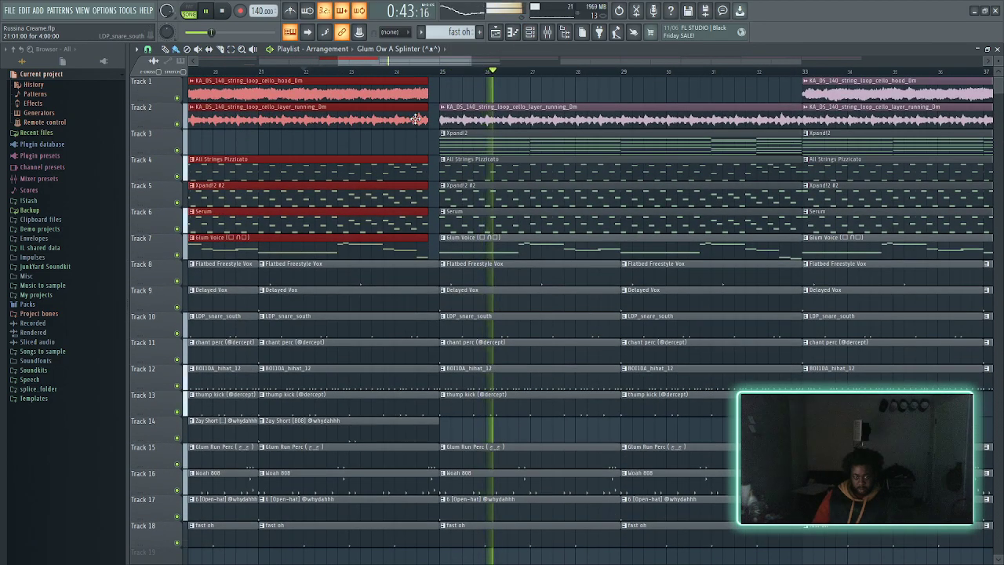
pyautogui.scroll(2, 416, 124)
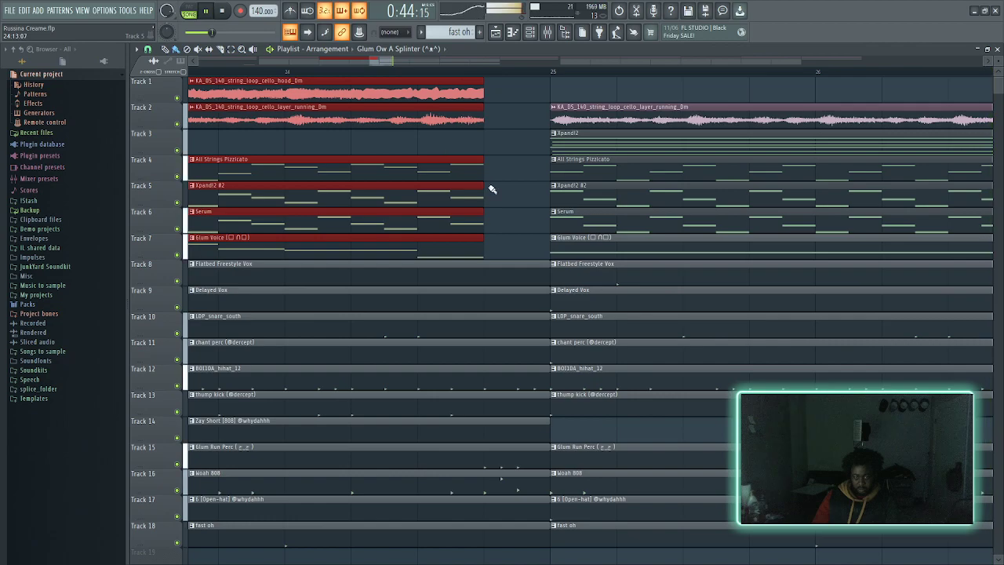
pyautogui.click(487, 122)
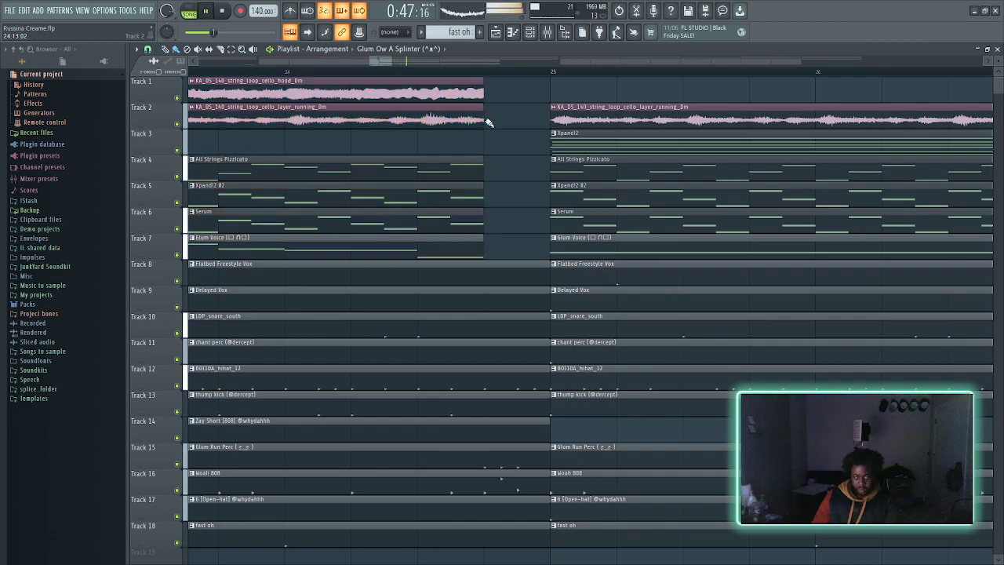
pyautogui.hotkey('ctrl', 'z')
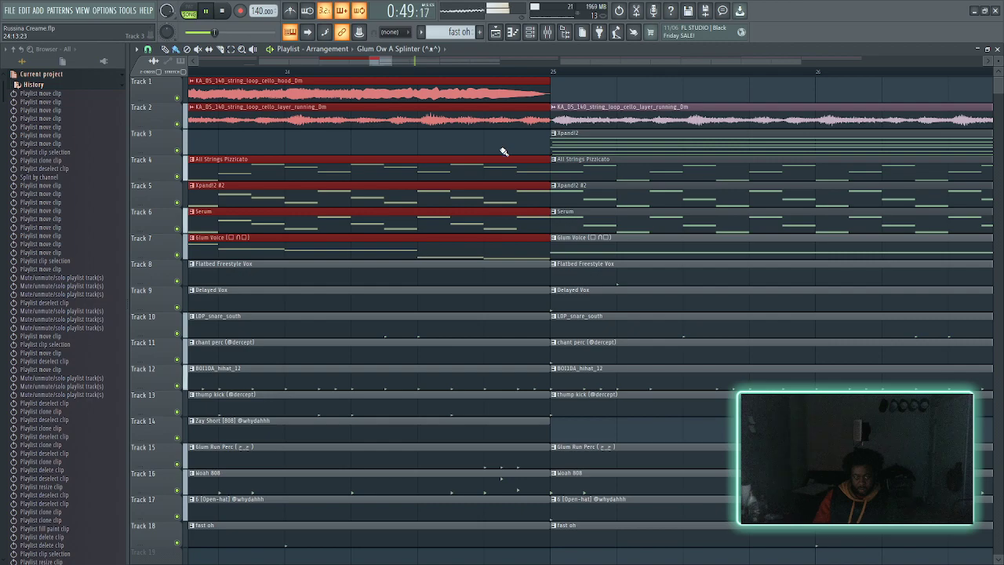
# - Select the clips on tracks 8 to 18 that end at bar 25 and shorten them by one beat
pyautogui.scroll(-5, 494, 165)
pyautogui.moveTo(514, 428); pyautogui.dragTo(509, 202)
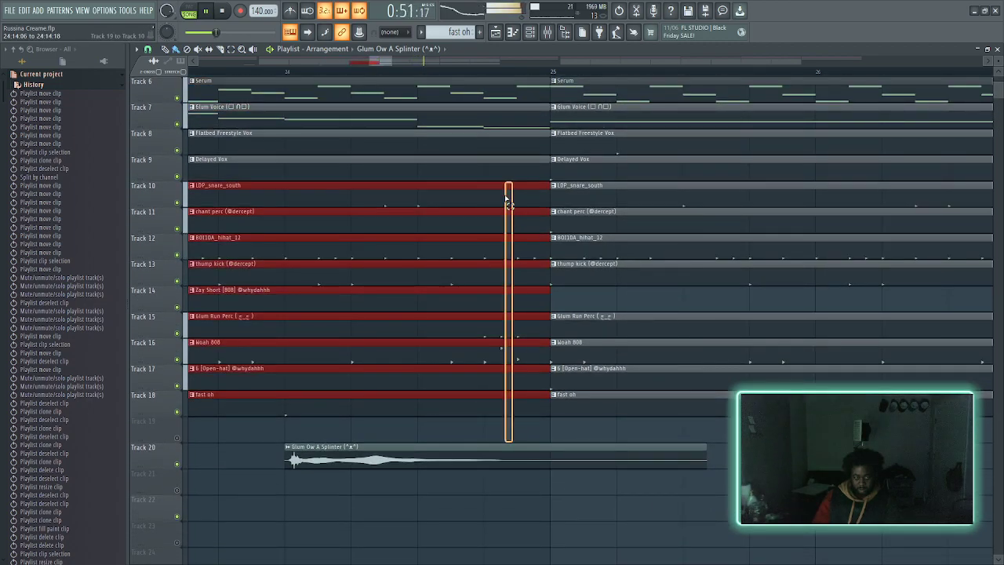
pyautogui.moveTo(508, 166); pyautogui.dragTo(508, 132)
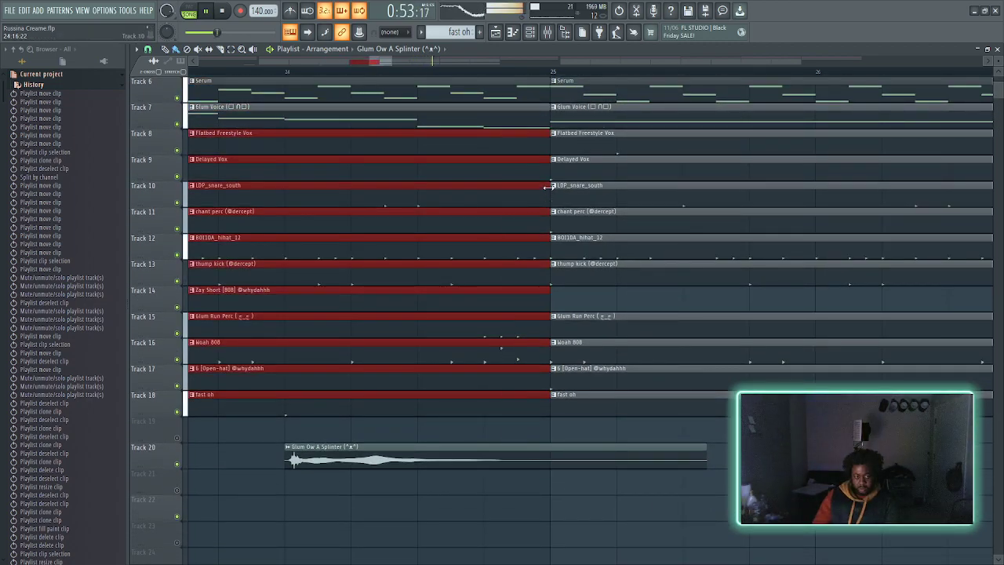
pyautogui.moveTo(517, 171); pyautogui.dragTo(491, 160)
pyautogui.press('space')
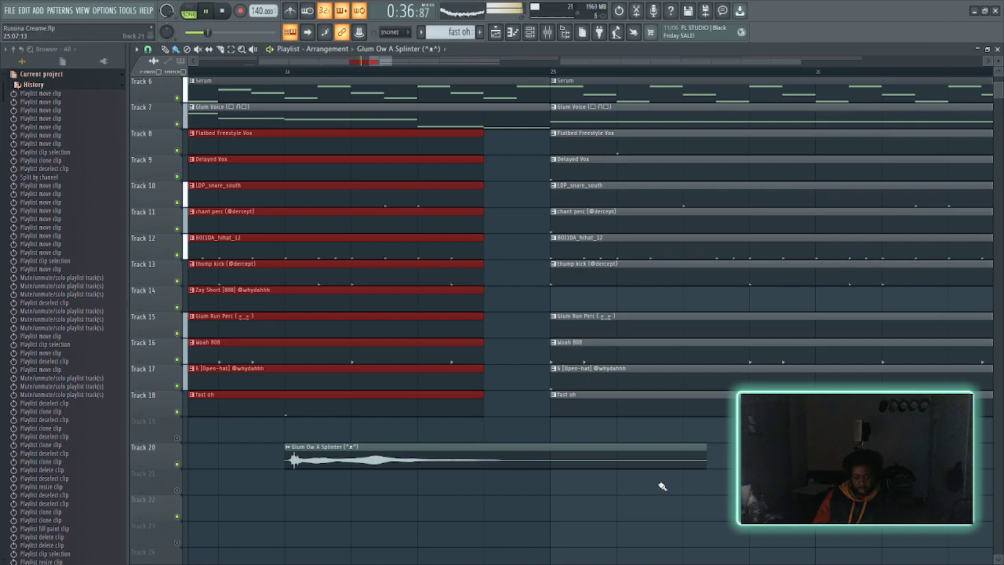
# - Shorten the Glum Ow A Splinter clip on track 20, then slice it at beat 4 of bar 24 and delete the remaining tail
pyautogui.moveTo(703, 457); pyautogui.dragTo(539, 419)
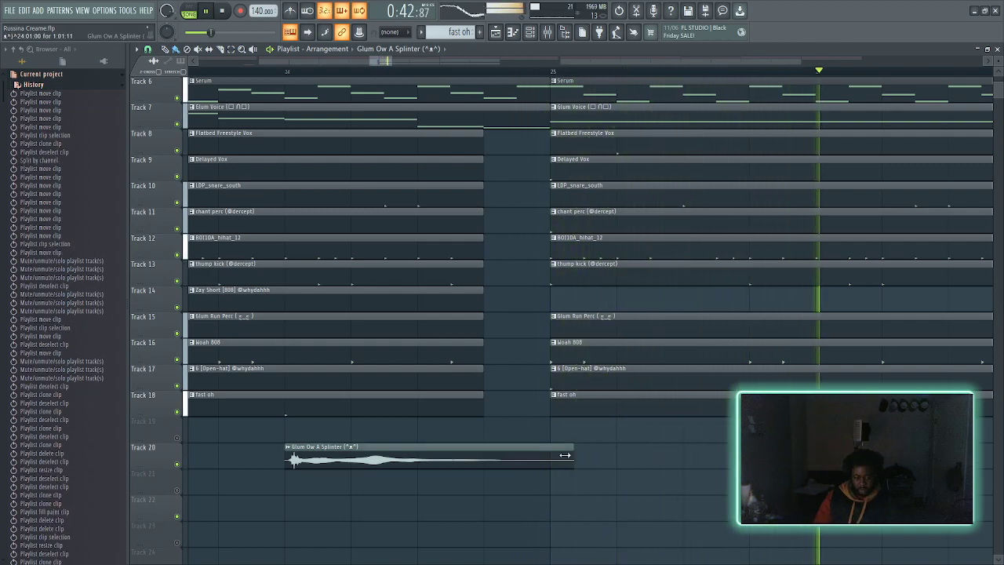
pyautogui.moveTo(572, 457); pyautogui.dragTo(508, 451)
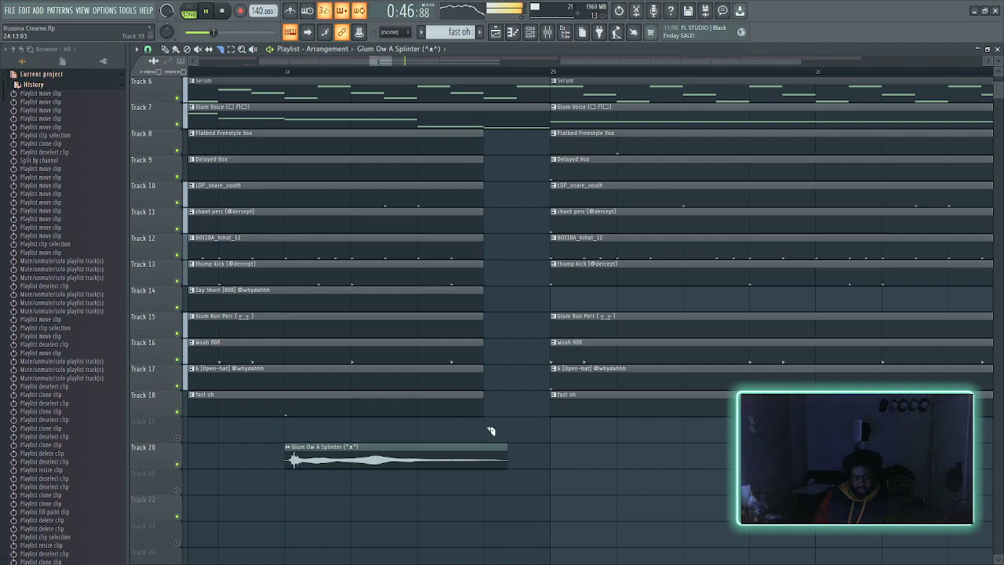
pyautogui.moveTo(486, 508); pyautogui.dragTo(488, 502)
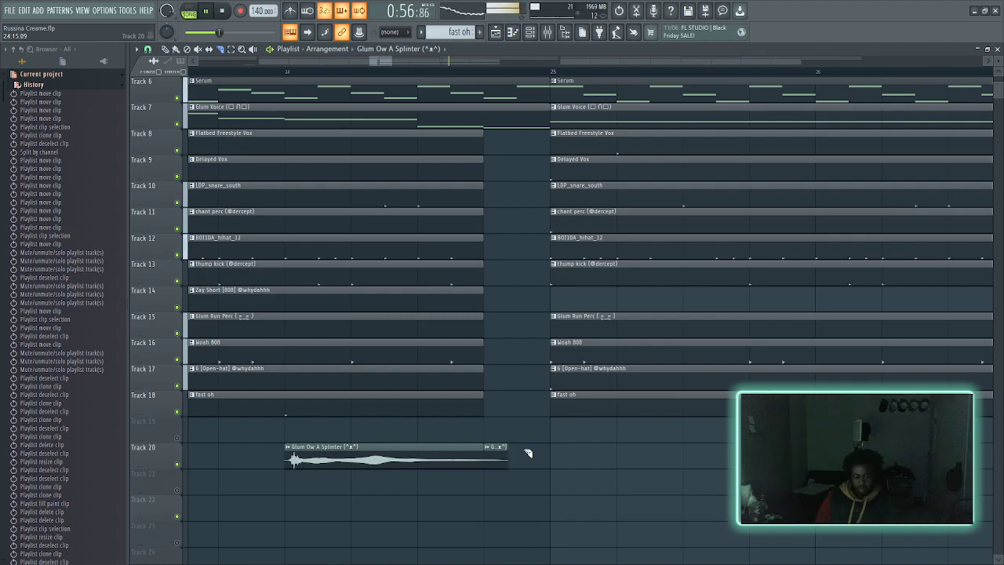
pyautogui.moveTo(501, 451); pyautogui.dragTo(495, 455)
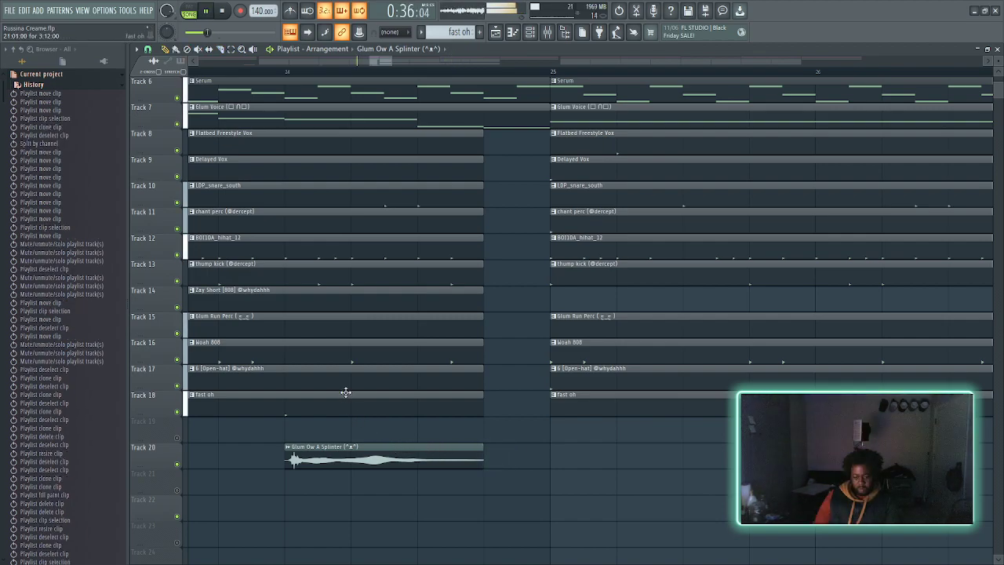
# - Lower the Glum Ow A Splinter mixer track's volume to -14.5 dB
pyautogui.click(553, 35)
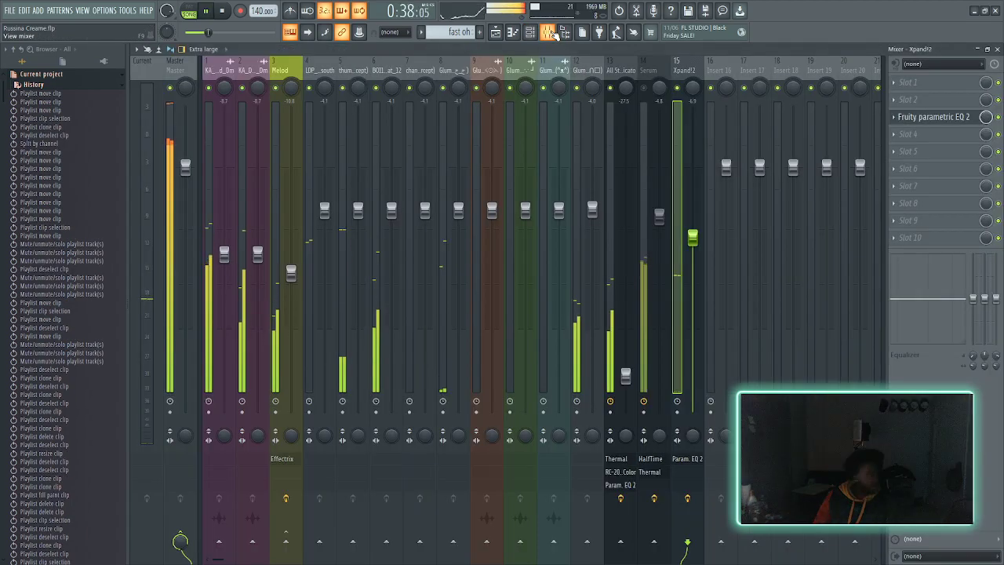
pyautogui.click(532, 33)
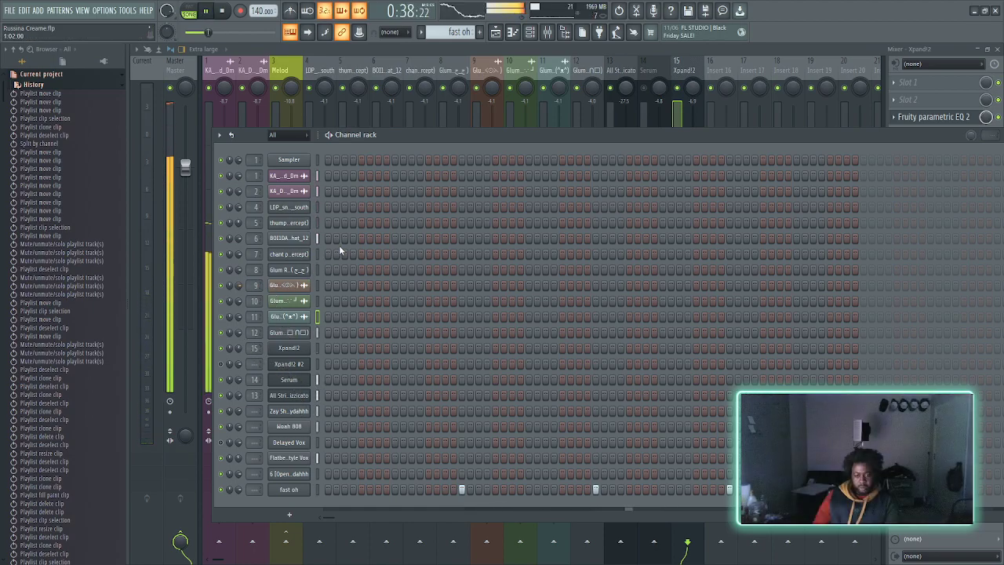
pyautogui.click(389, 90)
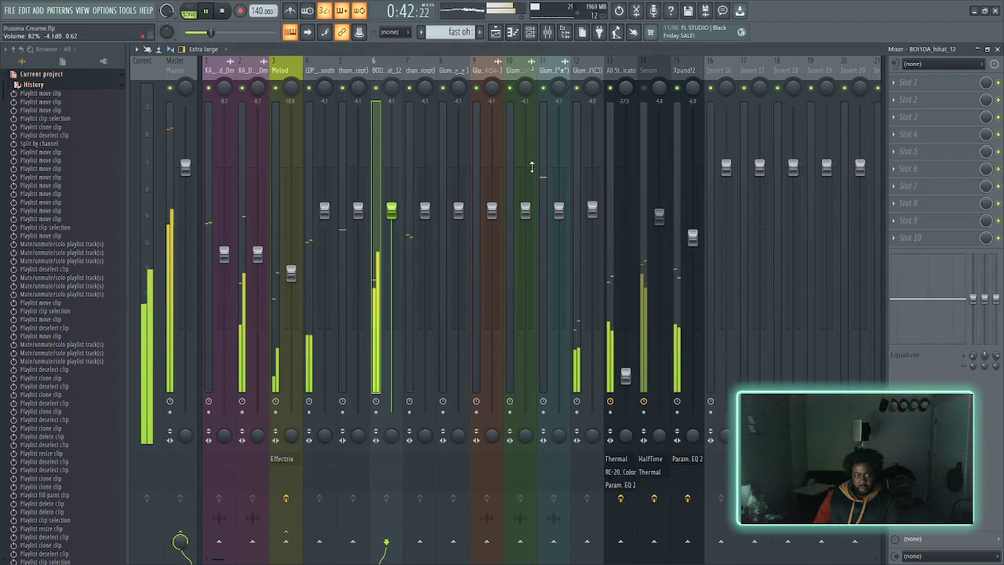
pyautogui.press('space')
pyautogui.moveTo(559, 210); pyautogui.dragTo(553, 292)
pyautogui.press('space')
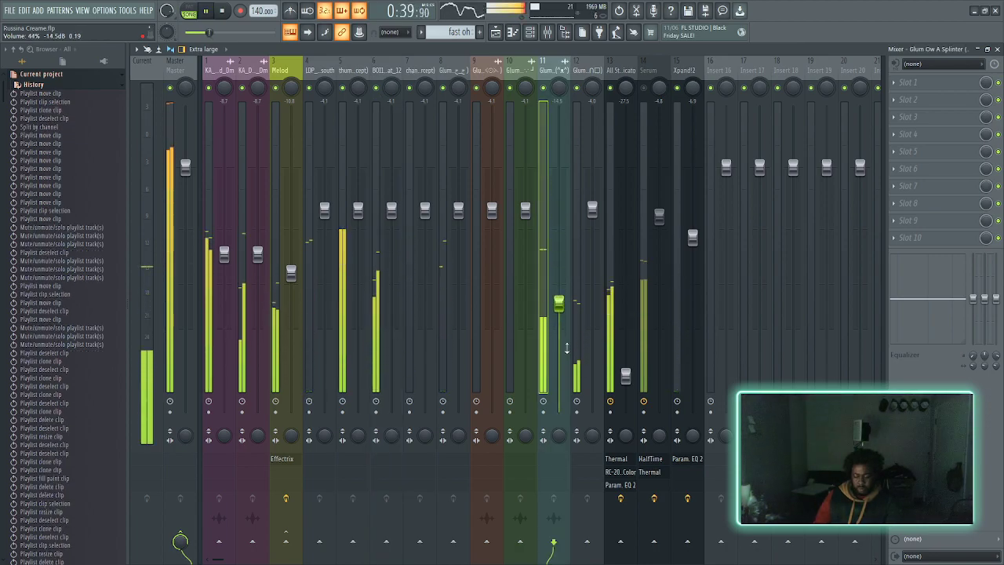
# - Shorten the track 8 to 18 clips before bar 25 by another beat so they end at beat 3 of bar 24
pyautogui.click(500, 33)
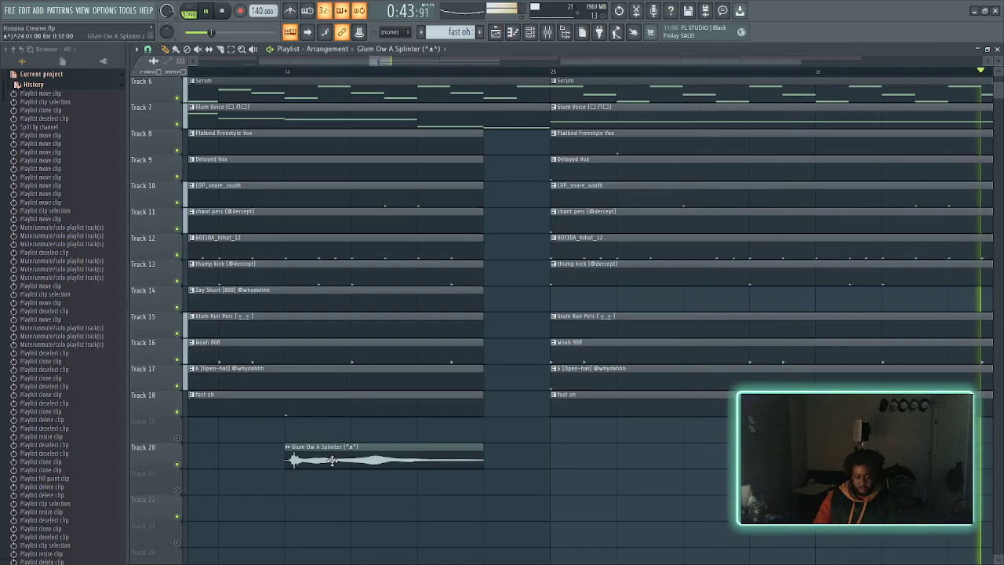
pyautogui.scroll(5, 369, 259)
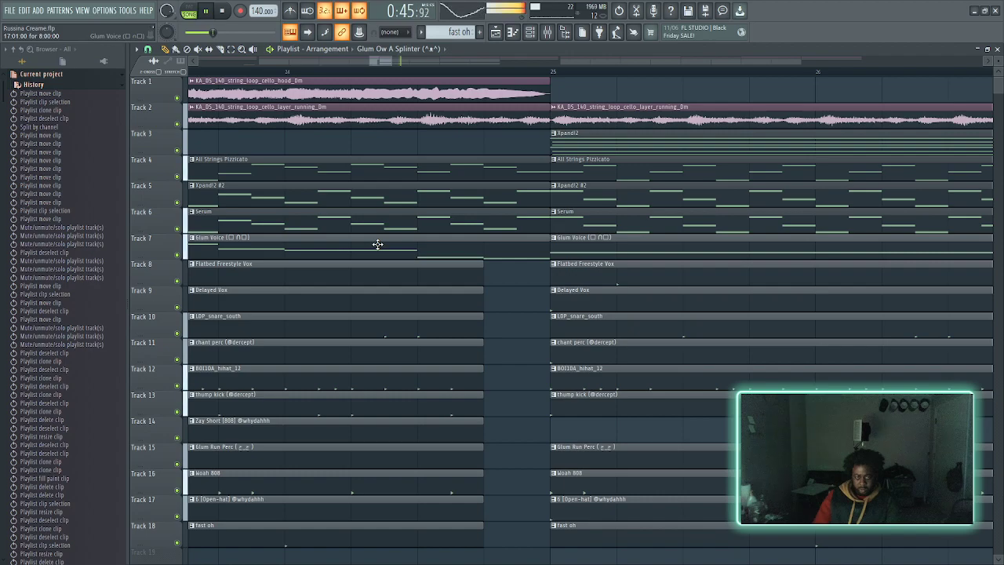
pyautogui.moveTo(488, 294); pyautogui.dragTo(432, 534)
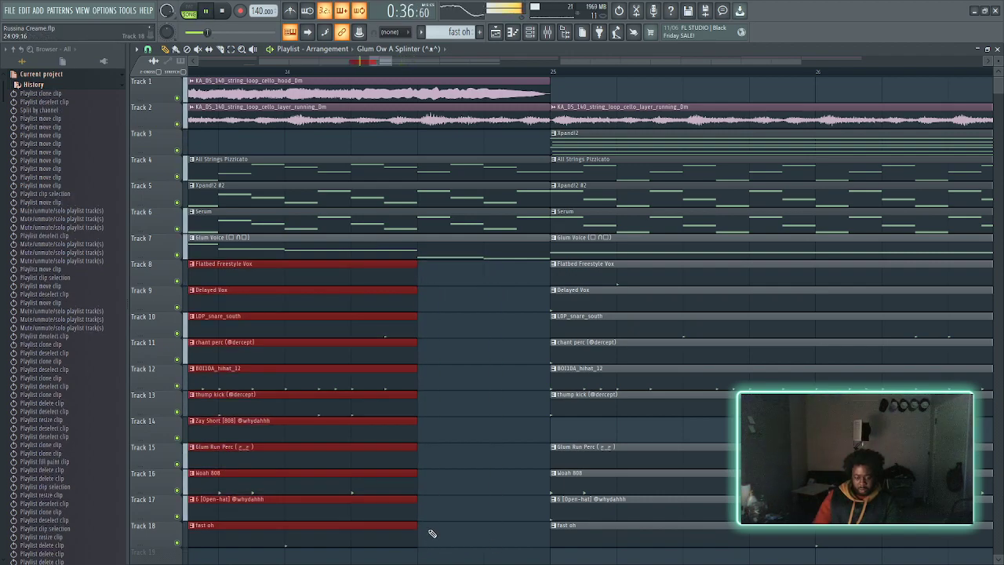
# - Move the Glum Make Sum Shit Shake Fx clip on track 20 from bar 17 to bar 25
pyautogui.scroll(-4, 437, 403)
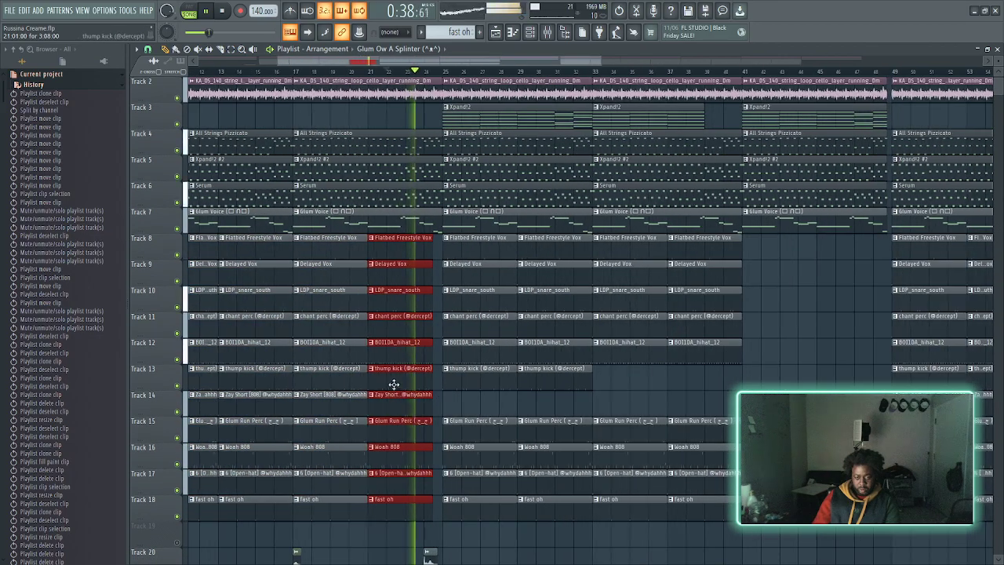
pyautogui.scroll(3, 431, 360)
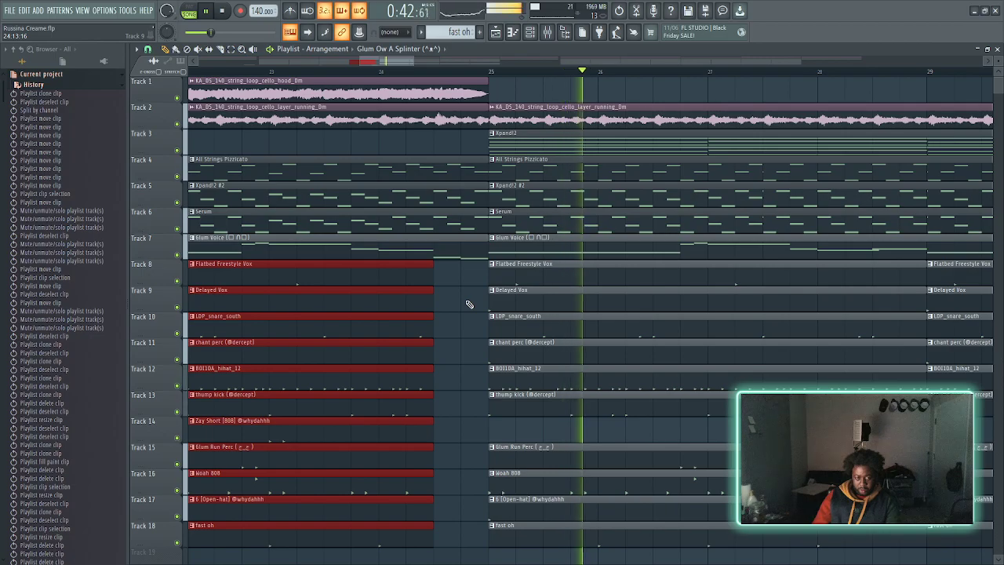
pyautogui.scroll(-6, 468, 304)
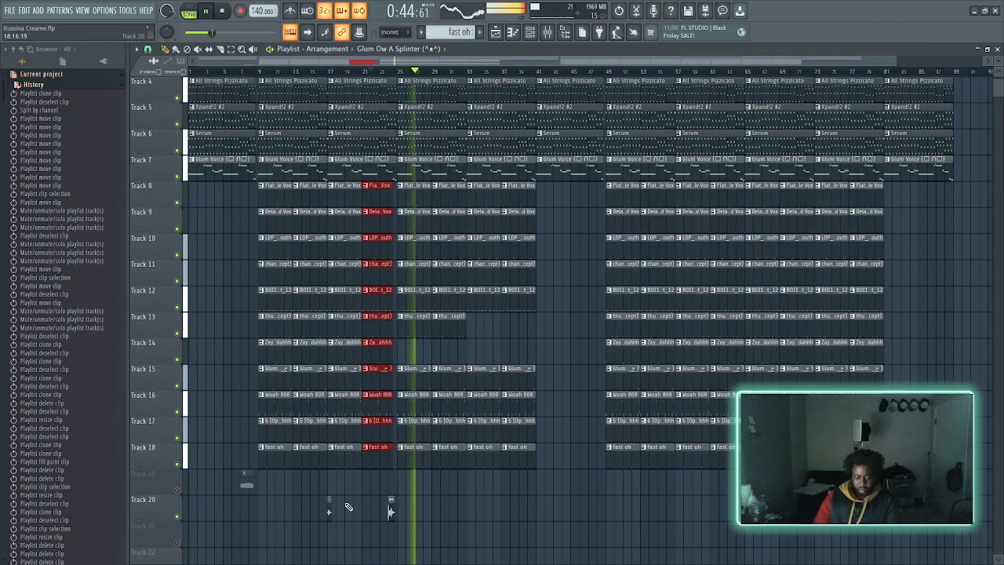
pyautogui.scroll(5, 347, 505)
pyautogui.moveTo(253, 512); pyautogui.dragTo(665, 499)
pyautogui.scroll(5, 666, 499)
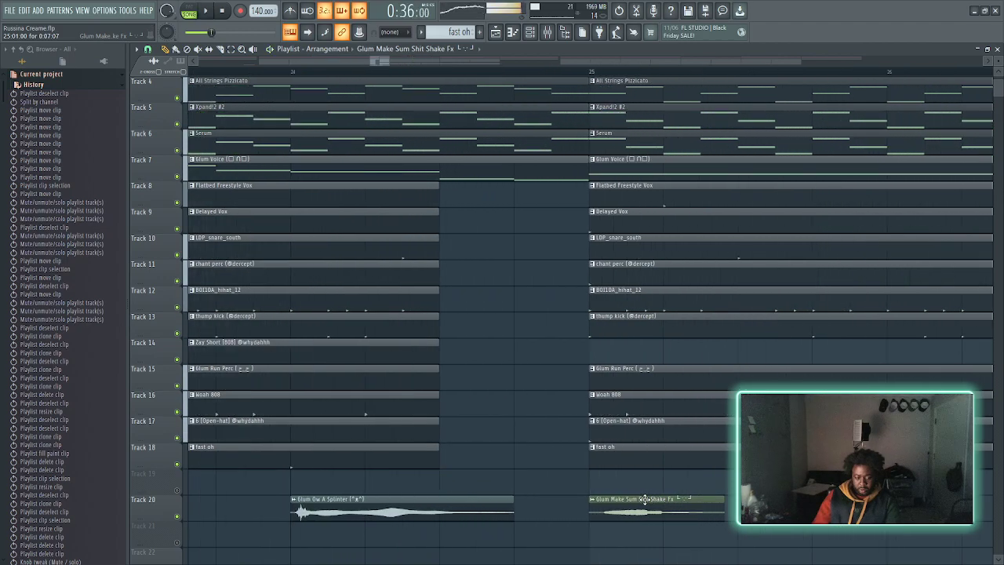
# - Slip the audio inside the Glum Make Sum Shit Shake Fx clip so its sound begins right at bar 25
pyautogui.scroll(4, 619, 512)
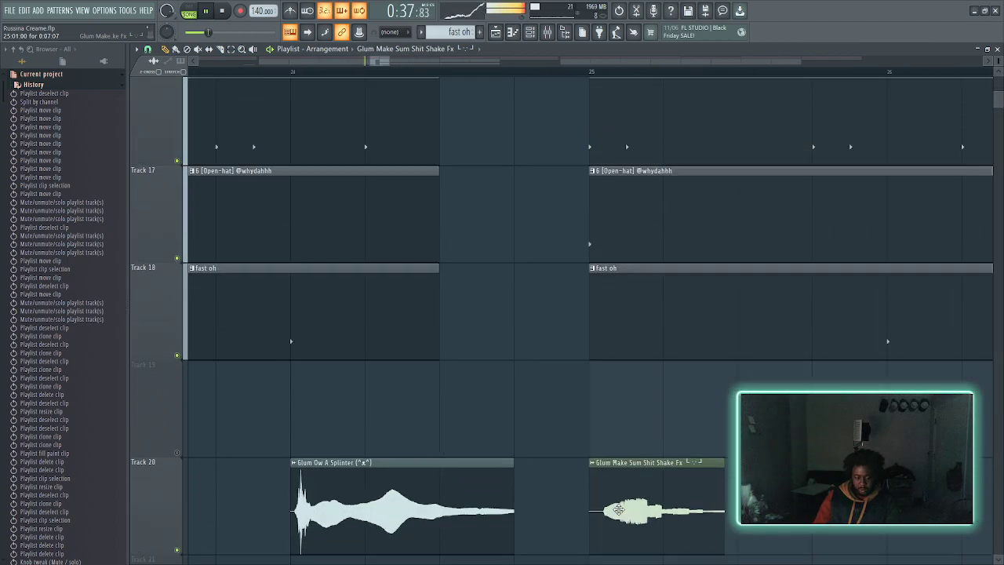
pyautogui.scroll(-4, 616, 511)
pyautogui.scroll(4, 616, 510)
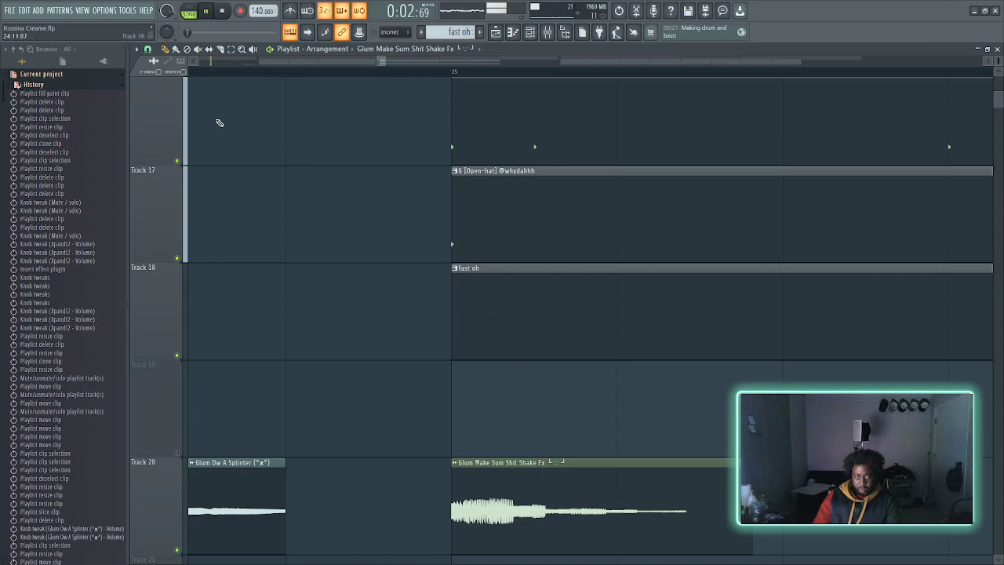
pyautogui.click(219, 74)
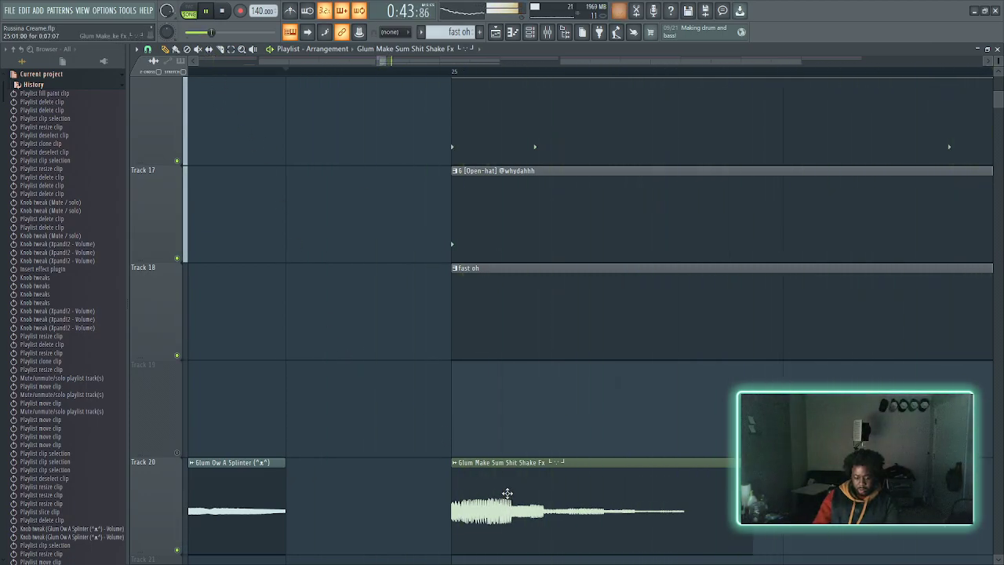
pyautogui.hotkey('ctrl', 'z')
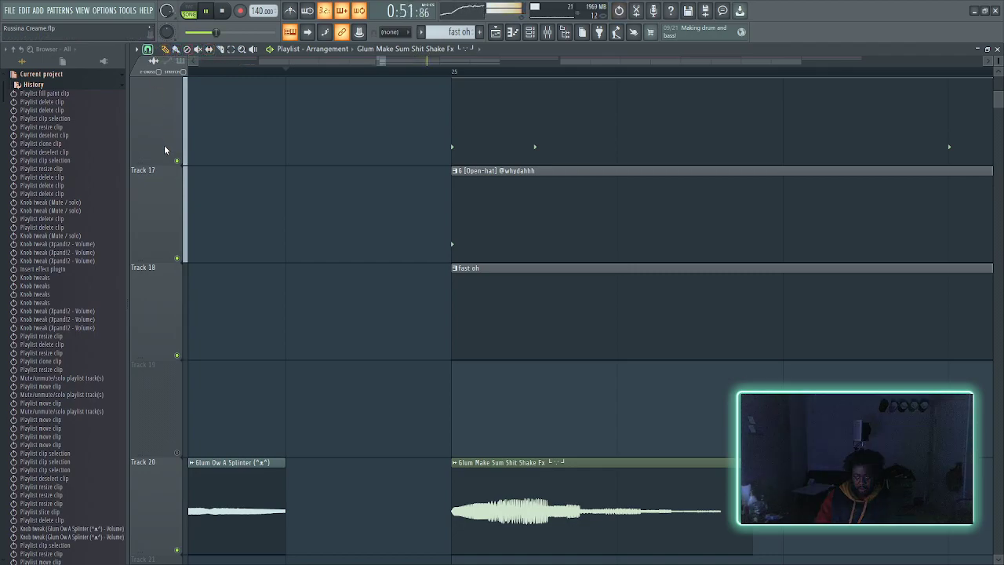
# - Move the Glum Make Sum Shit Shake Fx clip on track 20 ahead of bar 25, starting at 24:15:20, and audition it
pyautogui.moveTo(589, 512); pyautogui.dragTo(510, 484)
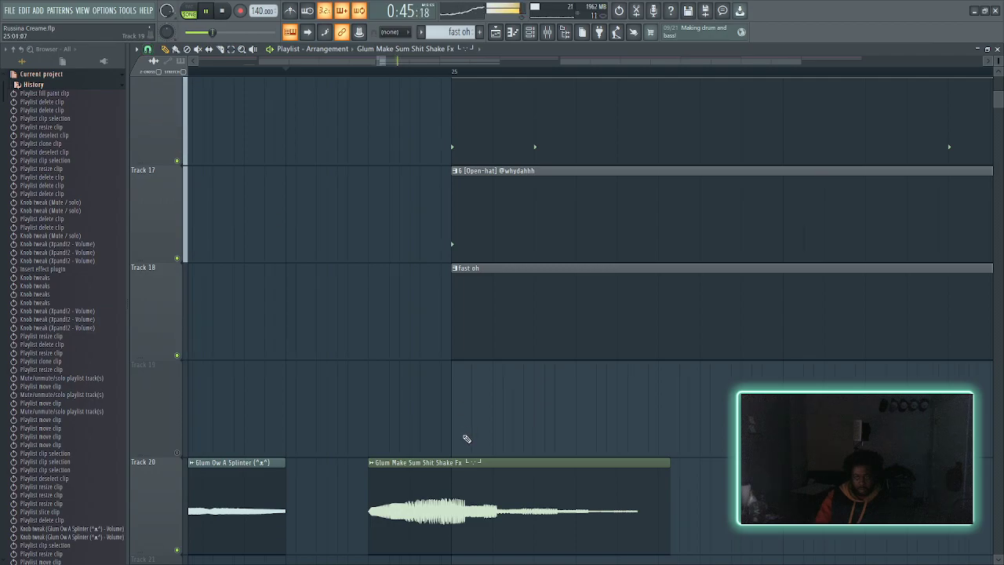
pyautogui.moveTo(456, 484); pyautogui.dragTo(481, 516)
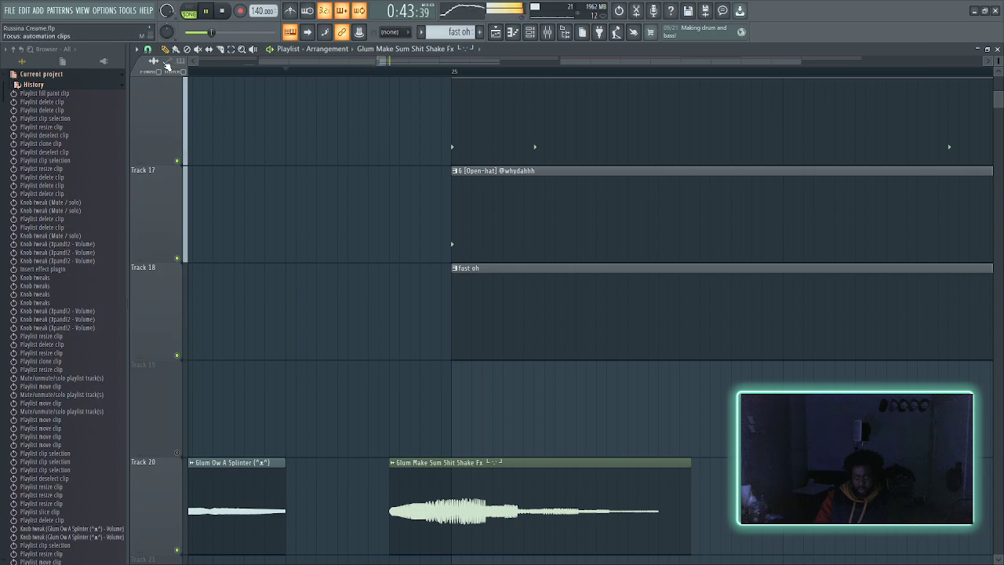
pyautogui.moveTo(468, 524); pyautogui.dragTo(491, 538)
pyautogui.press('space')
pyautogui.press('space')
pyautogui.press('space')
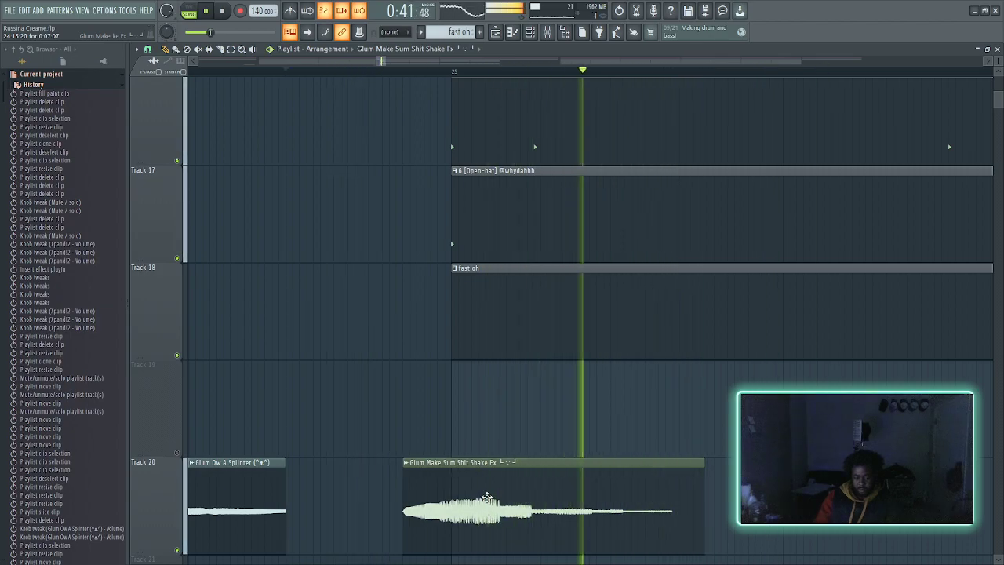
# - Move the Glum Make Sum Shit Shake Fx clip down to track 21 and unmute that track
pyautogui.scroll(-5, 553, 439)
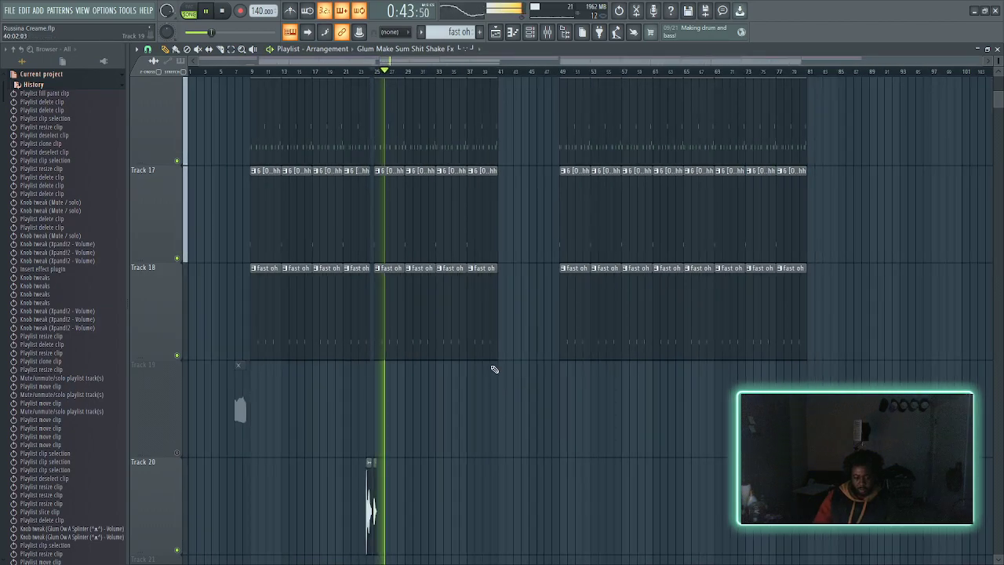
pyautogui.scroll(5, 426, 439)
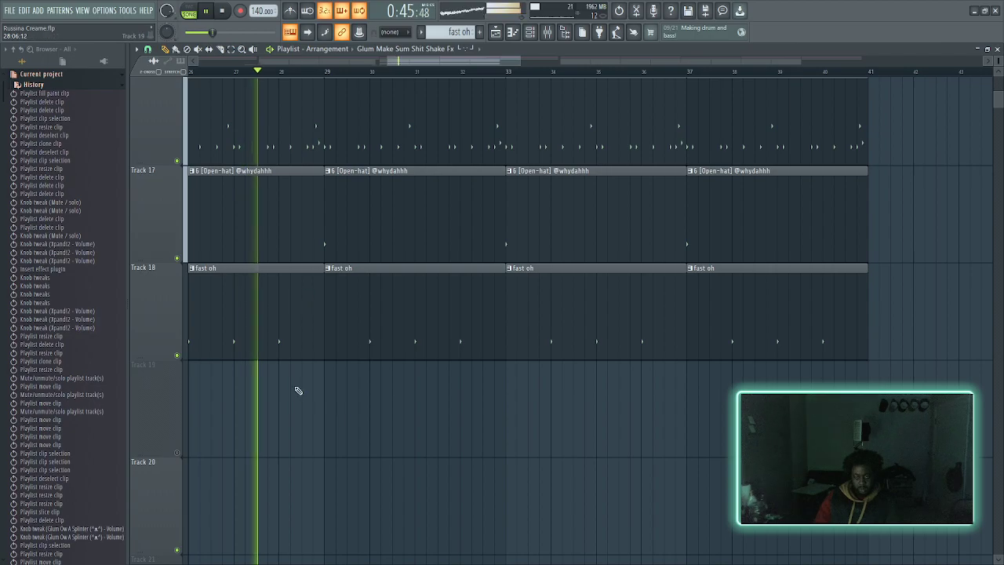
pyautogui.scroll(-2, 293, 405)
pyautogui.scroll(2, 293, 405)
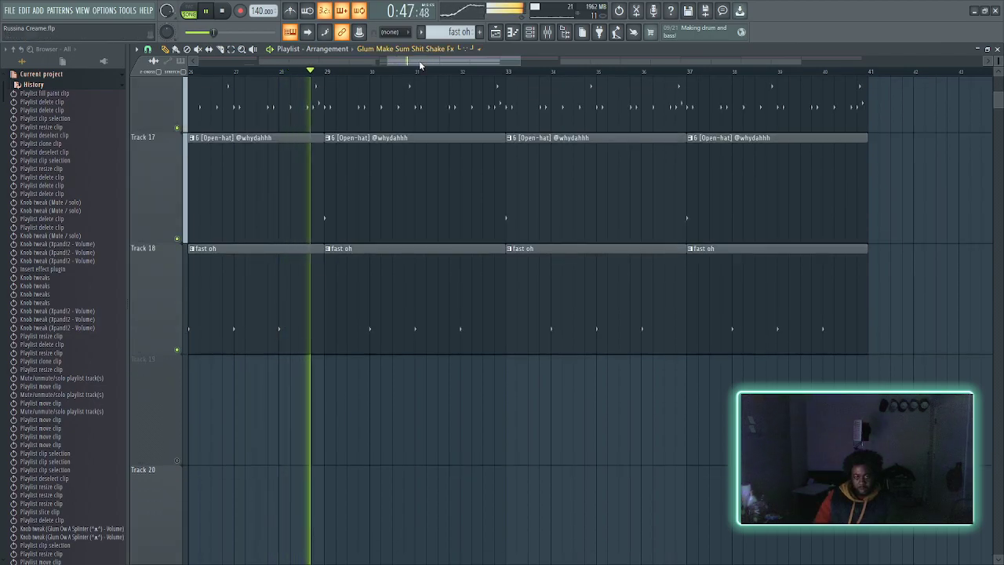
pyautogui.hscroll(-5, 605, 380)
pyautogui.scroll(-4, 605, 381)
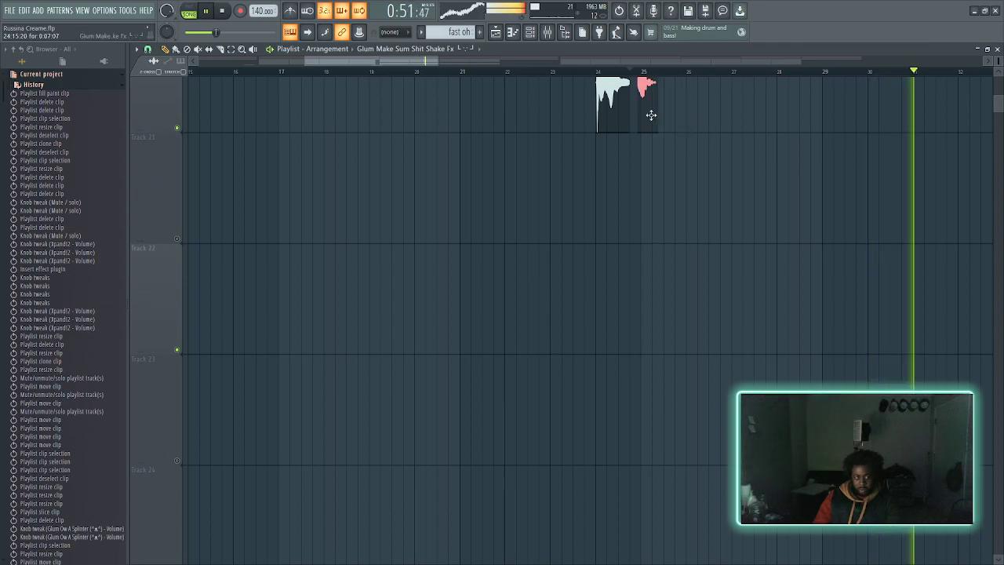
pyautogui.moveTo(652, 113); pyautogui.dragTo(652, 170)
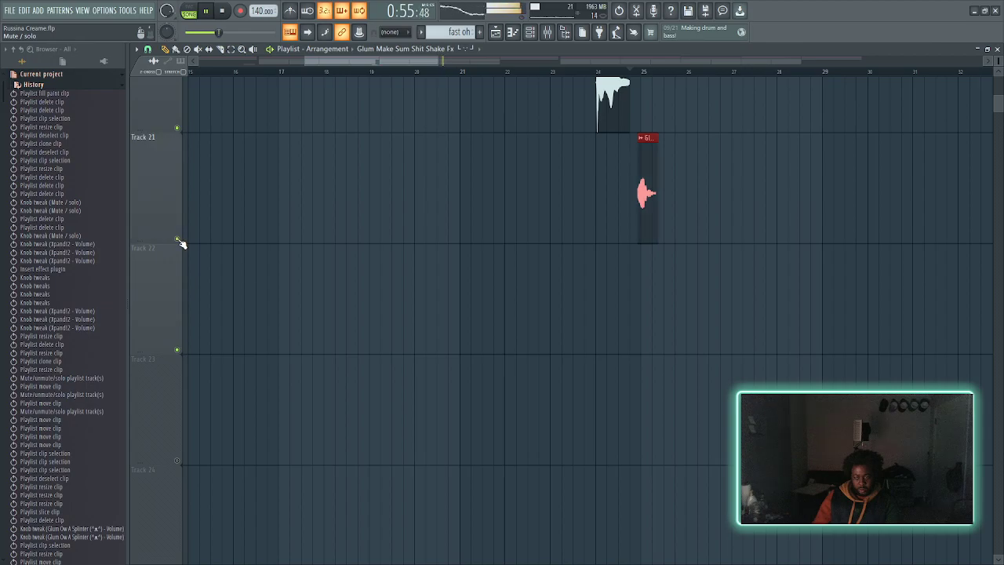
pyautogui.scroll(-5, 305, 254)
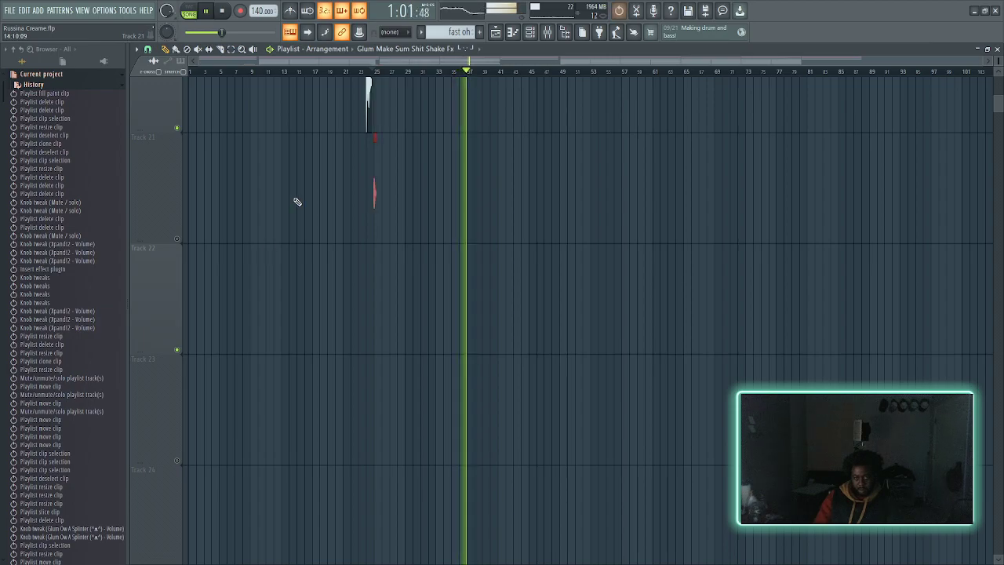
pyautogui.click(180, 240)
# - Duplicate the two effect clips on tracks 20 and 21 from around bars 24 and 25 to the same spots around bars 64 and 65
pyautogui.scroll(5, 333, 209)
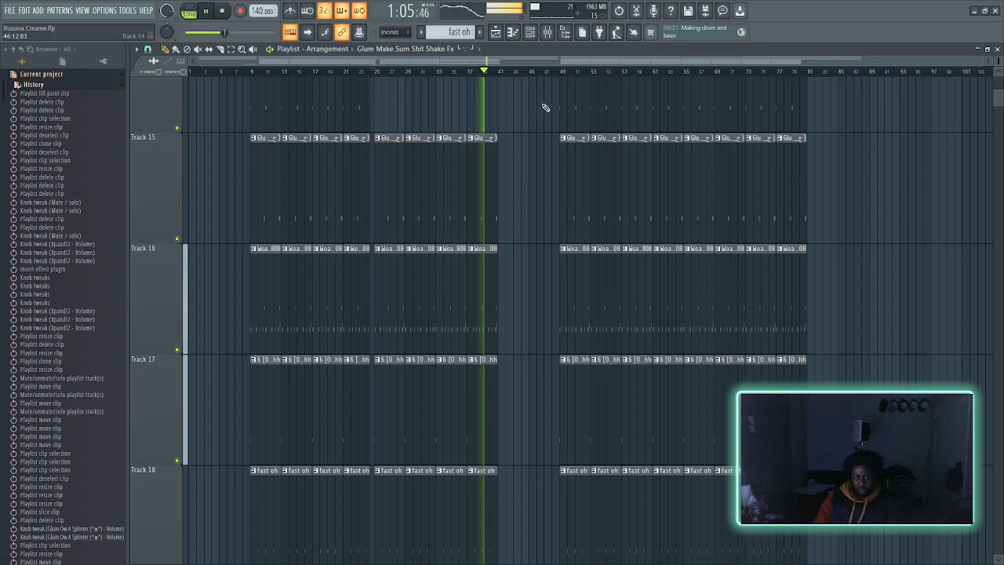
pyautogui.keyDown('alt'); pyautogui.scroll(-3, 540, 109); pyautogui.keyUp('alt')
pyautogui.keyDown('alt'); pyautogui.scroll(3, 540, 108); pyautogui.keyUp('alt')
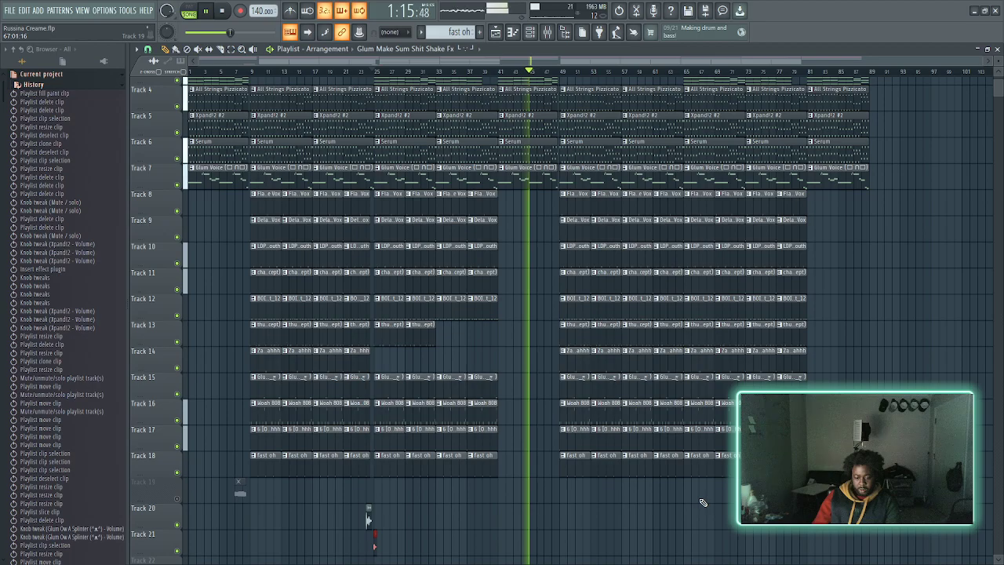
pyautogui.moveTo(498, 504); pyautogui.dragTo(287, 557)
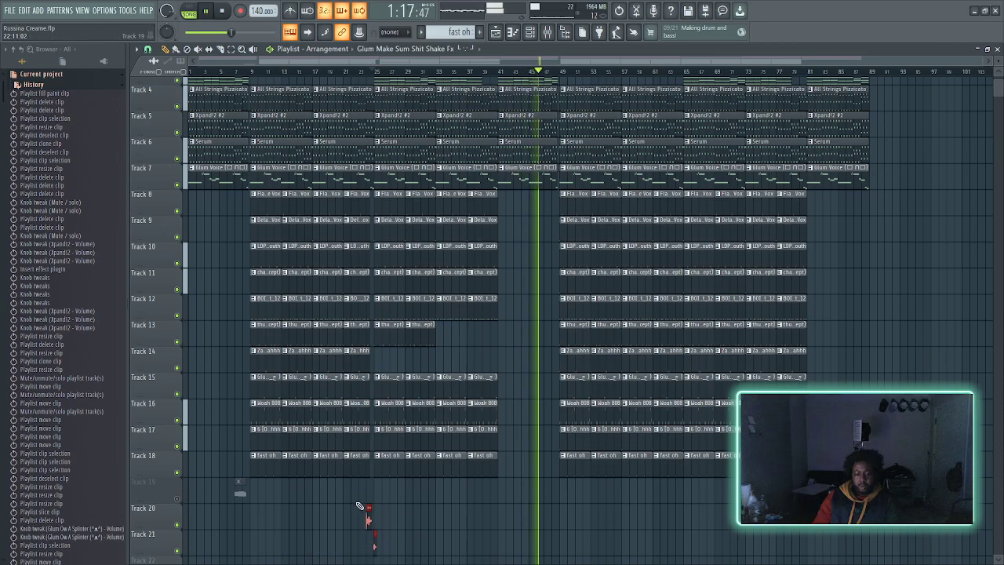
pyautogui.scroll(3, 360, 505)
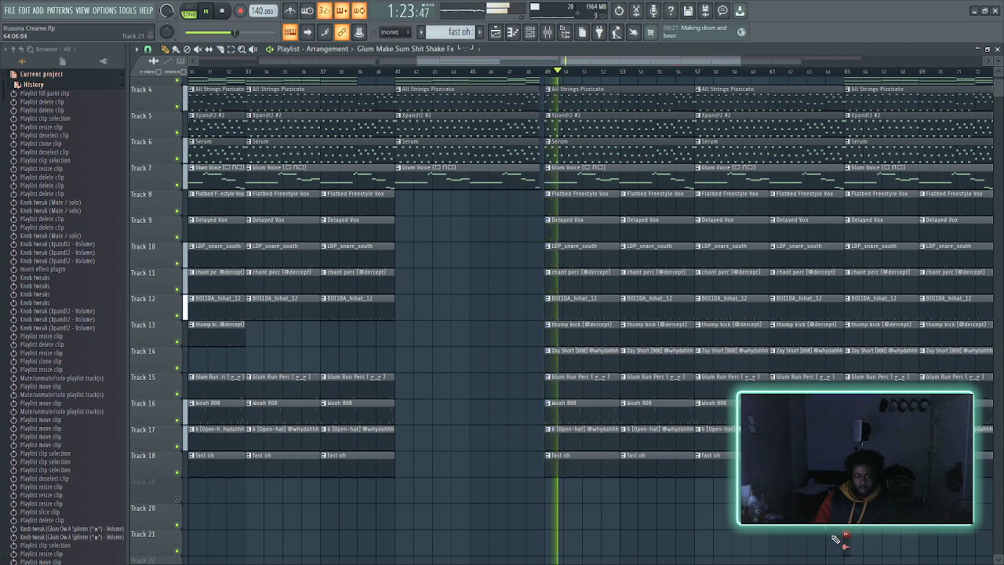
pyautogui.scroll(8, 838, 540)
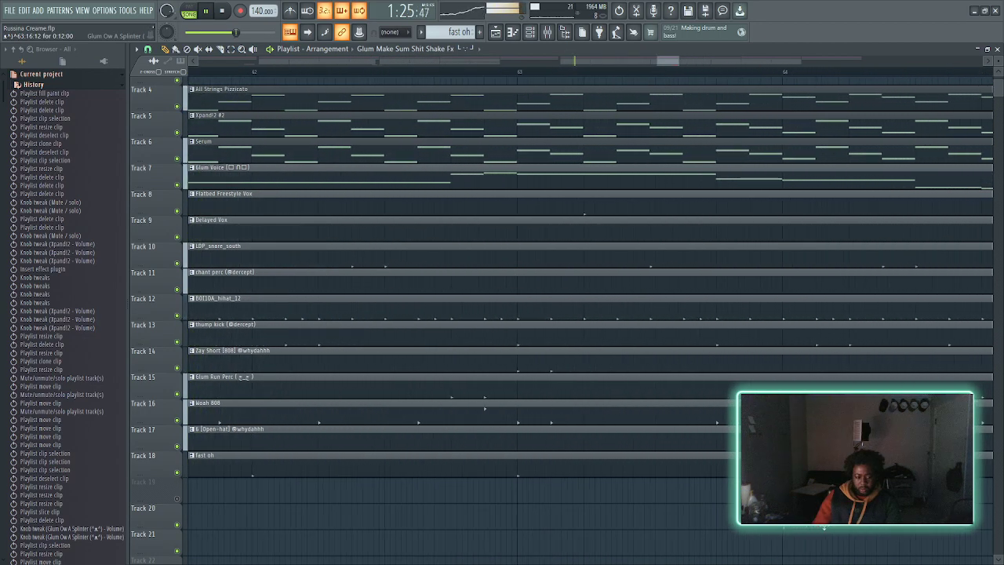
pyautogui.scroll(-8, 806, 527)
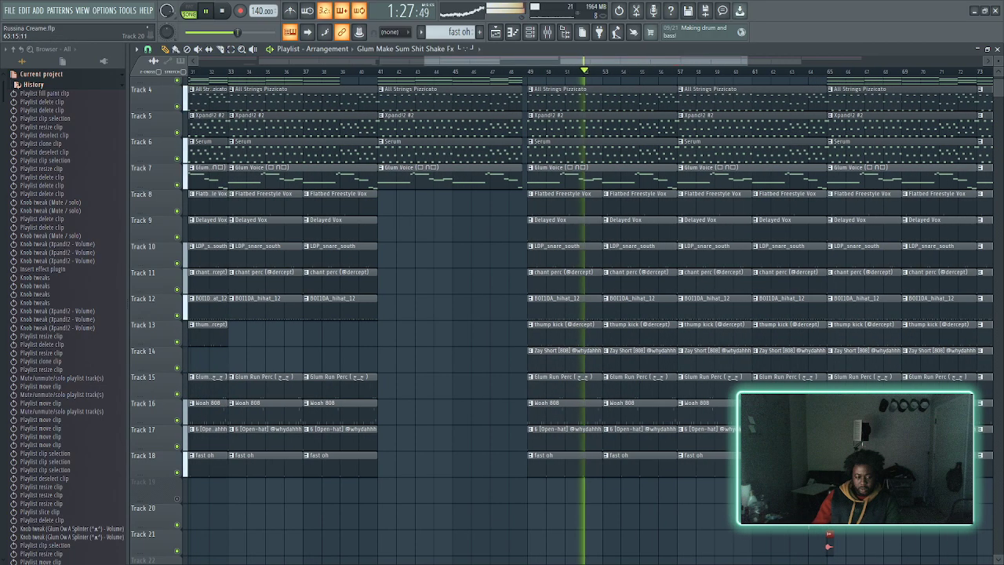
# - Shorten the track 8 to 18 clips that end at bar 65 to leave a short drum break before that bar
pyautogui.moveTo(818, 389); pyautogui.dragTo(822, 191)
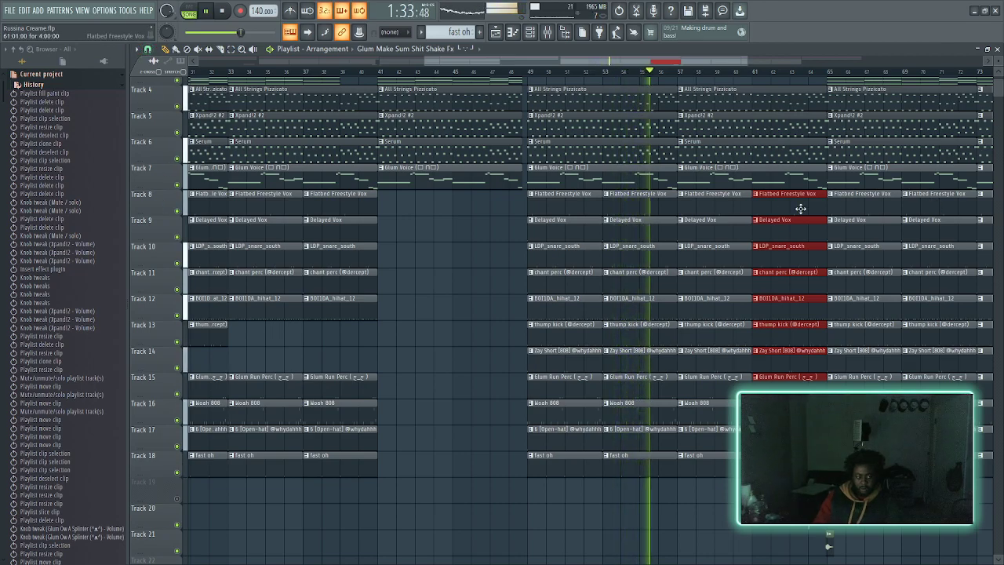
pyautogui.scroll(8, 871, 207)
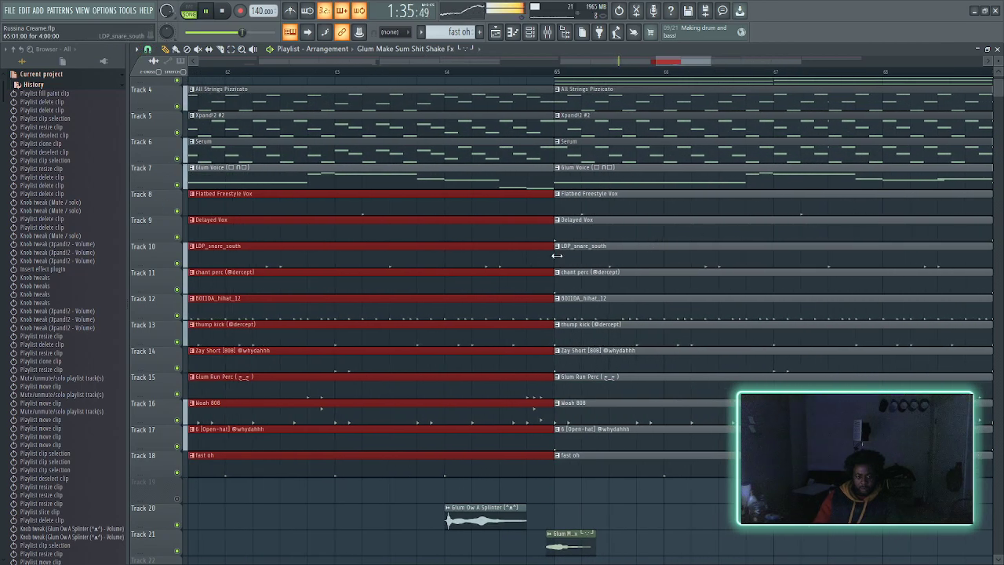
pyautogui.click(554, 254)
pyautogui.moveTo(541, 483); pyautogui.dragTo(535, 197)
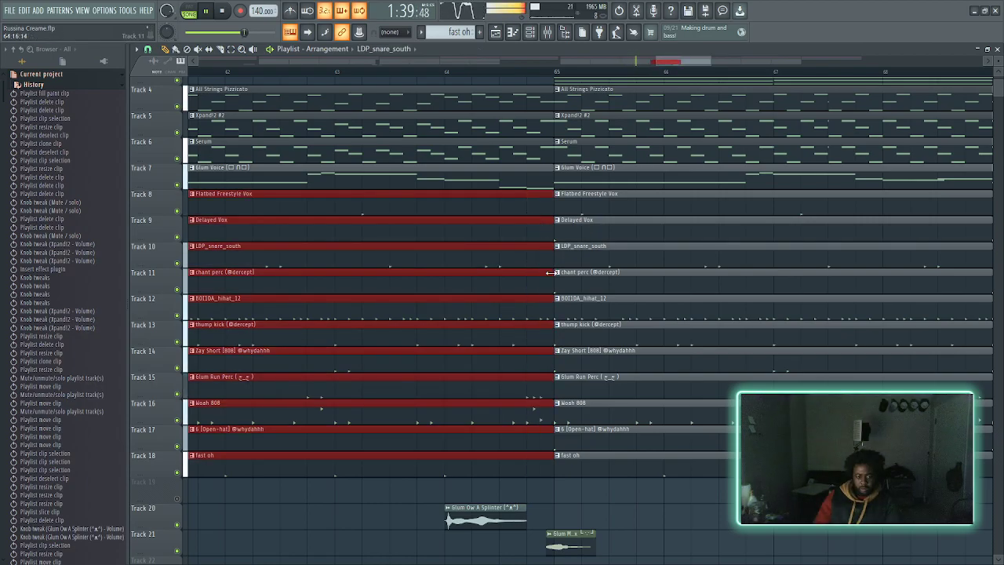
pyautogui.scroll(-10, 525, 258)
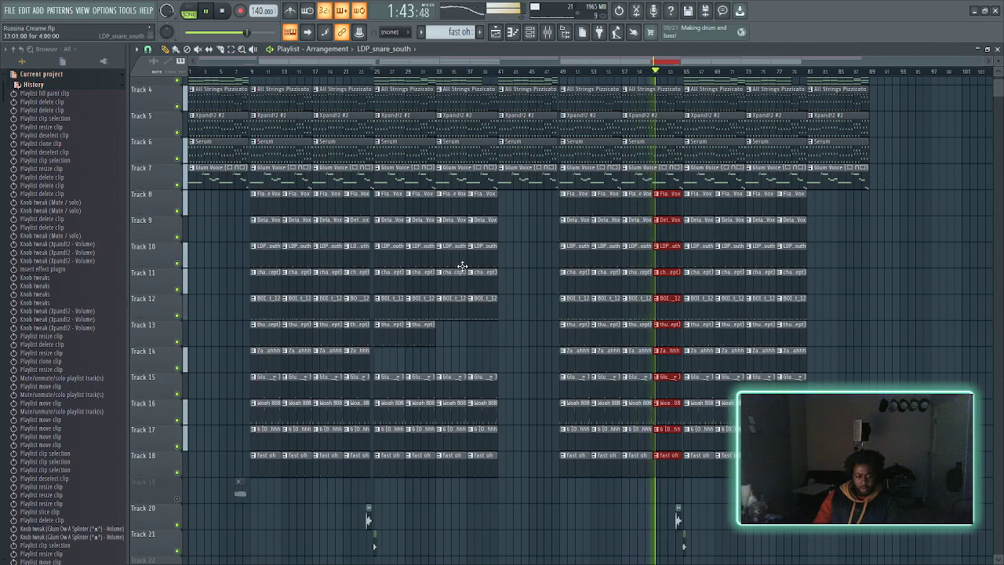
# - Delete the Zay Short 808 clips from bar 65 onward and the thump kick clips from bar 73 onward
pyautogui.rightClick(773, 353)
pyautogui.rightClick(791, 328)
pyautogui.rightClick(767, 335)
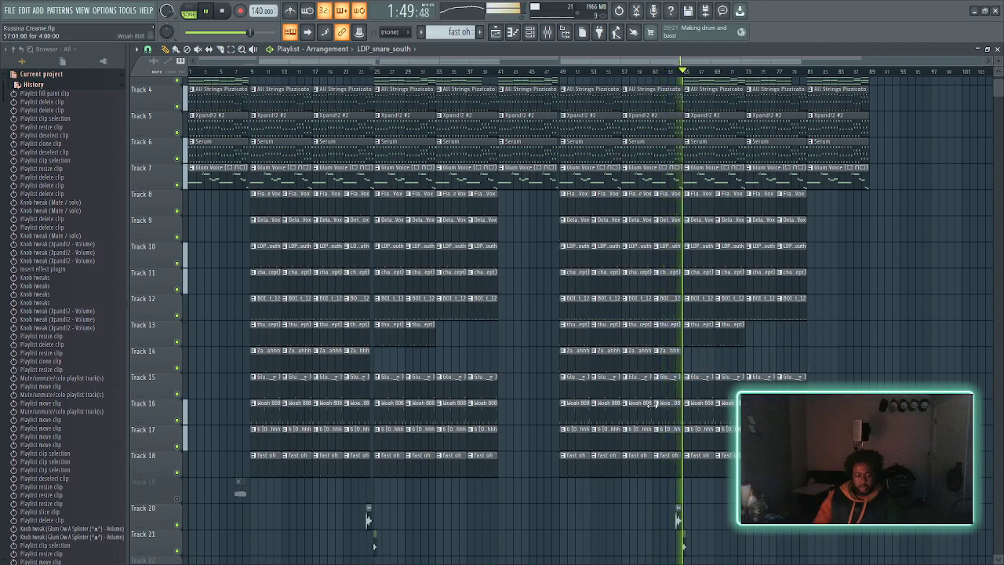
# - Shift both Glum Make Sum Shit Shake Fx clips on track 21 together so they start exactly at bars 25 and 65
pyautogui.scroll(3, 655, 404)
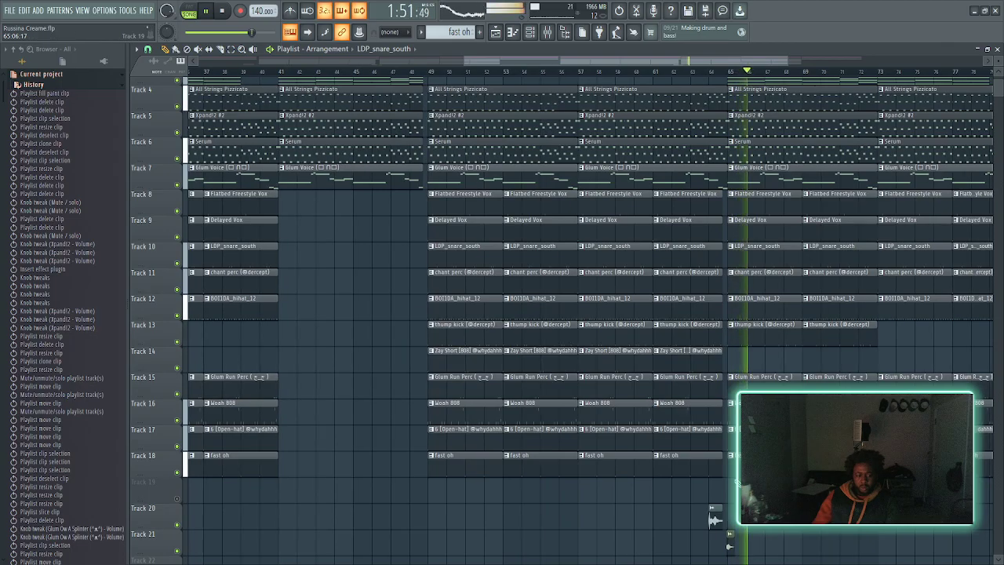
pyautogui.hscroll(-5, 767, 555)
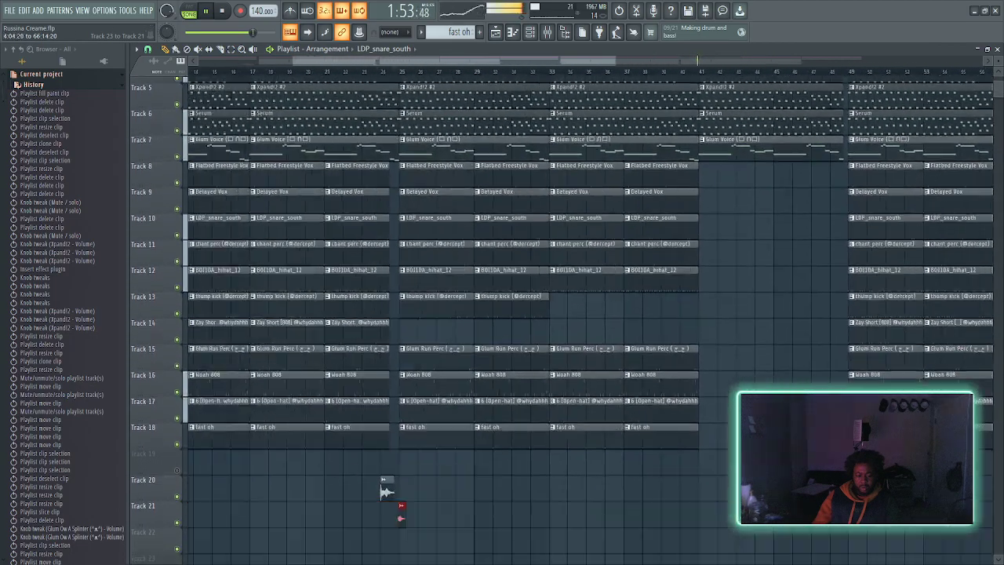
pyautogui.scroll(-2, 651, 465)
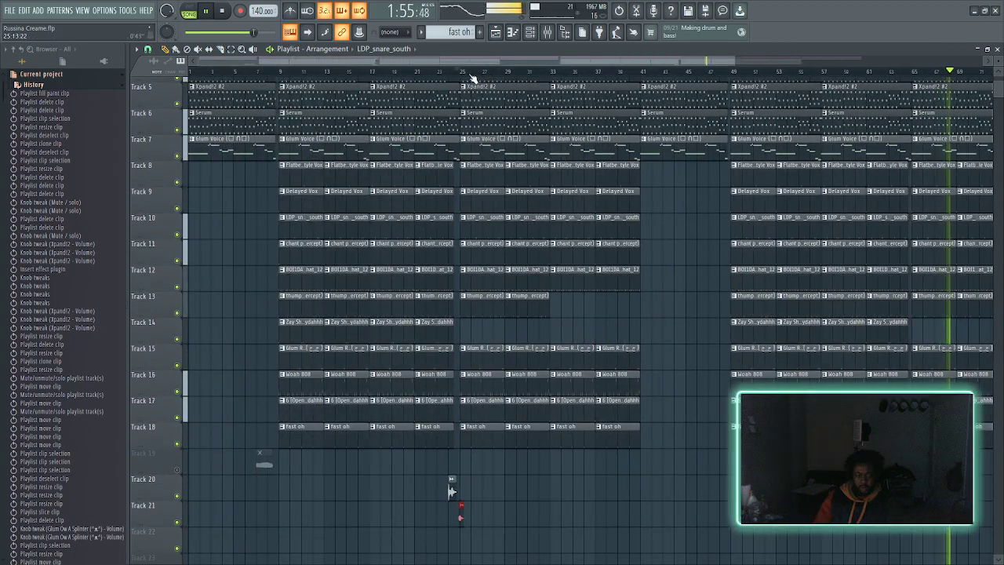
pyautogui.click(451, 492)
pyautogui.scroll(6, 449, 490)
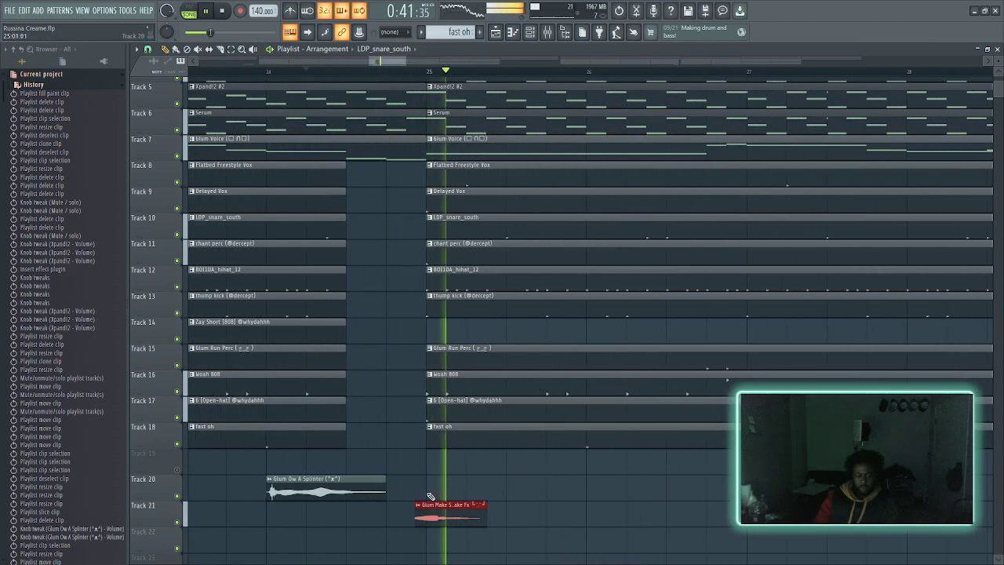
pyautogui.scroll(4, 423, 514)
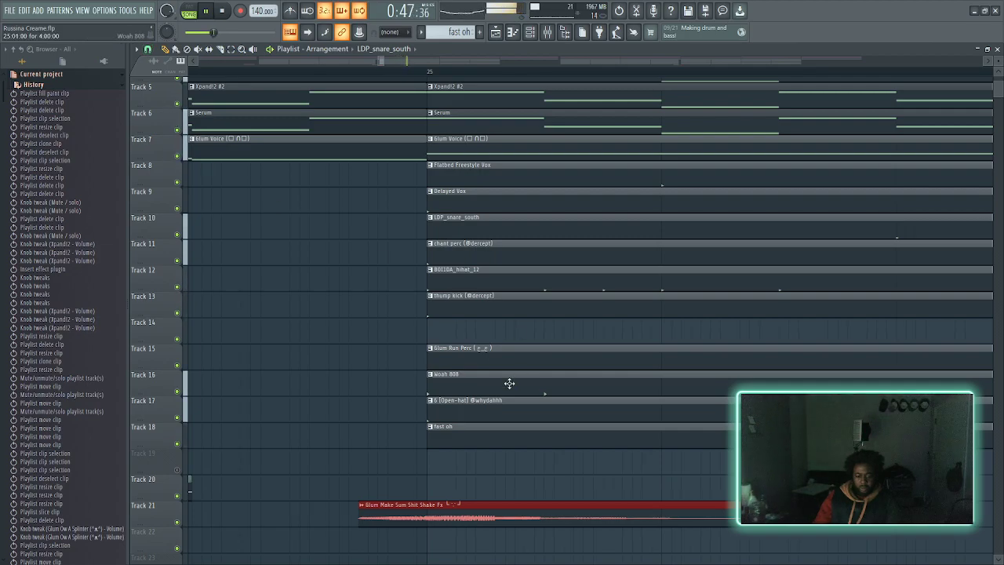
pyautogui.moveTo(427, 504); pyautogui.dragTo(472, 511)
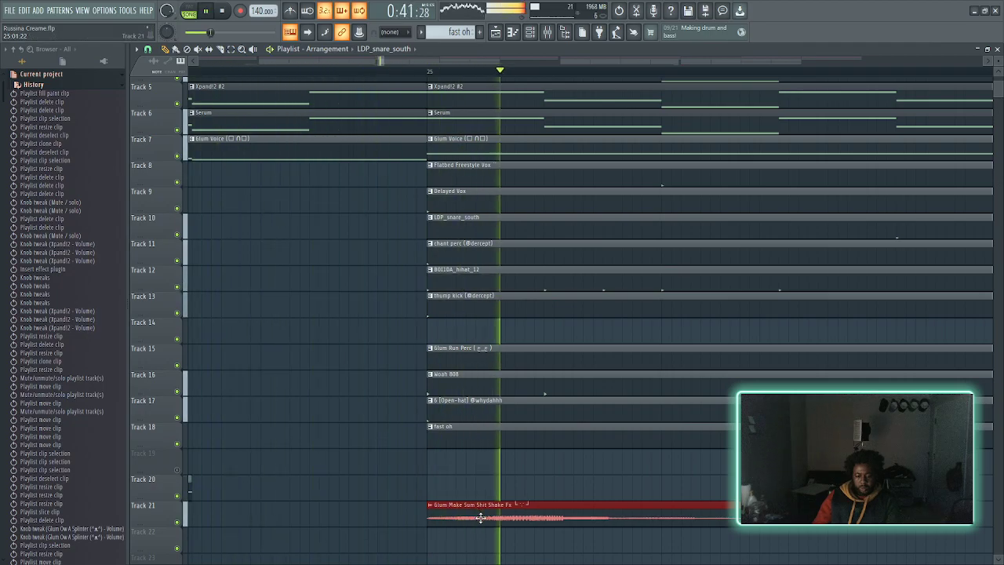
pyautogui.scroll(-4, 487, 447)
pyautogui.scroll(2, 487, 446)
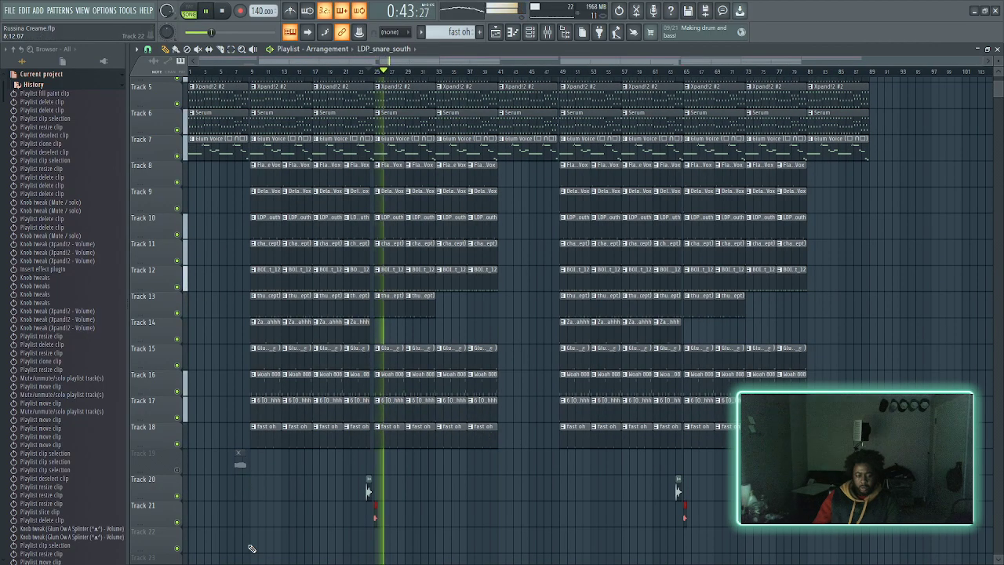
pyautogui.scroll(4, 618, 388)
pyautogui.scroll(-6, 618, 388)
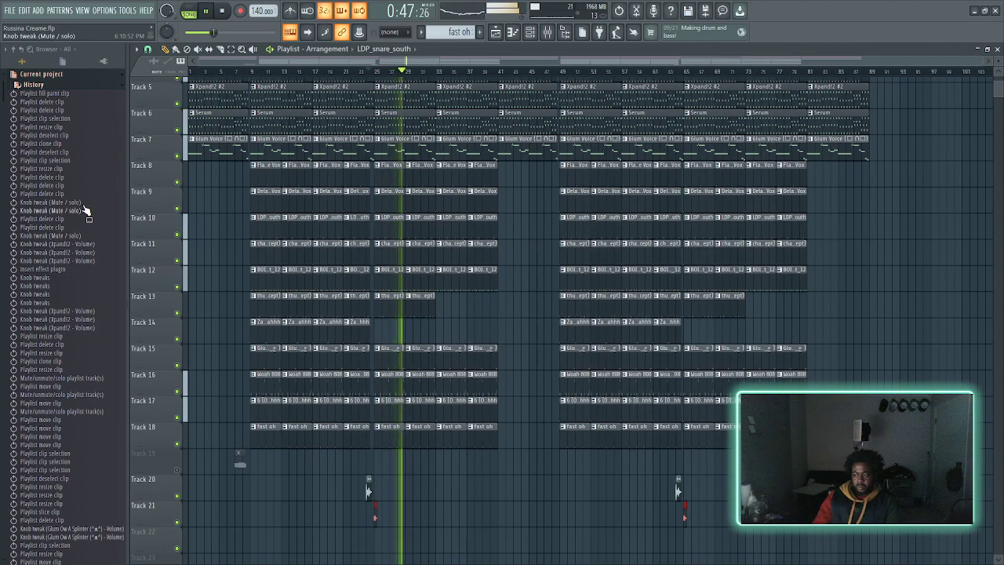
# - Route the channels from Zay Short 808 through fast oh to consecutive mixer tracks, starting at Insert 16
pyautogui.click(531, 37)
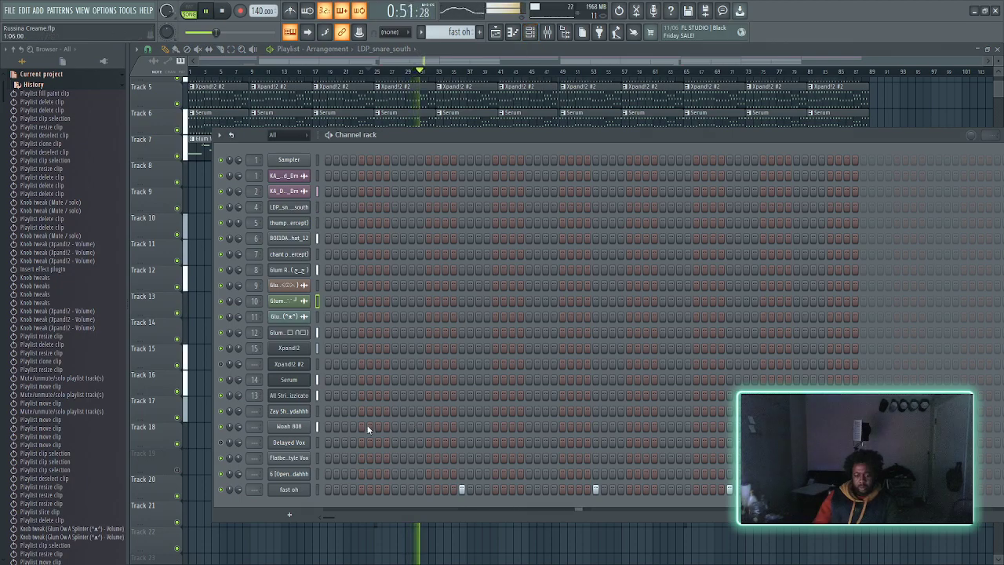
pyautogui.moveTo(316, 414); pyautogui.dragTo(317, 494)
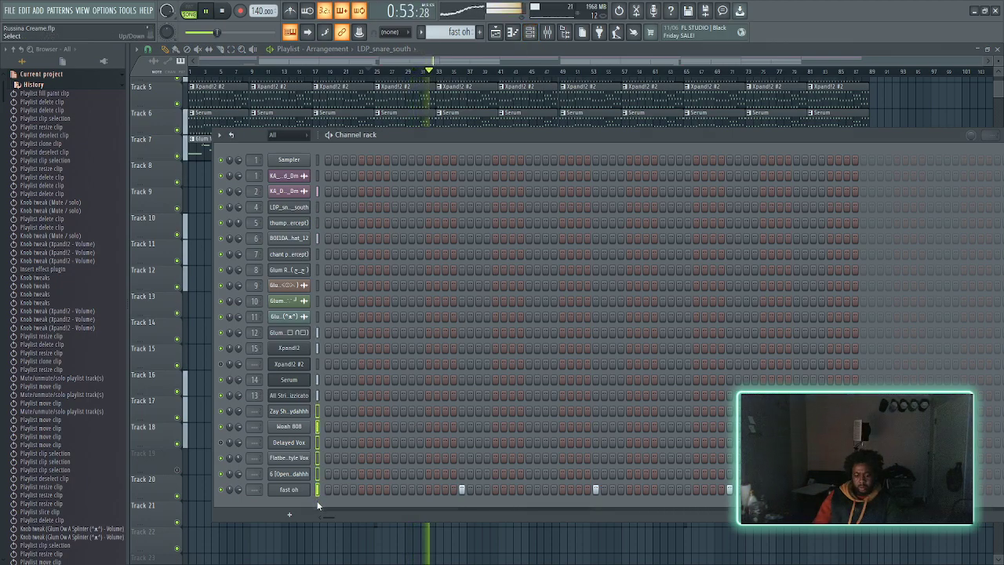
pyautogui.click(557, 36)
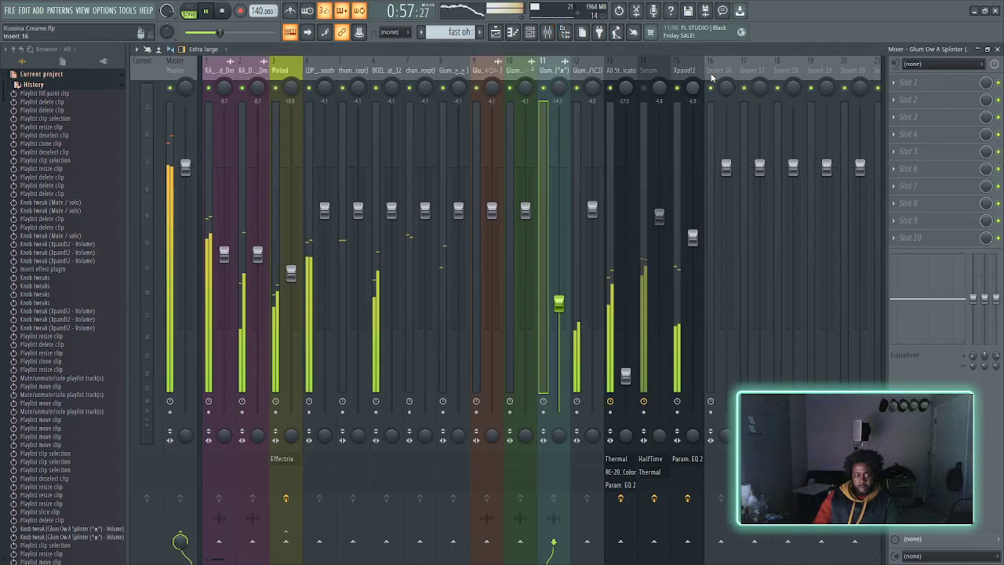
pyautogui.click(711, 110)
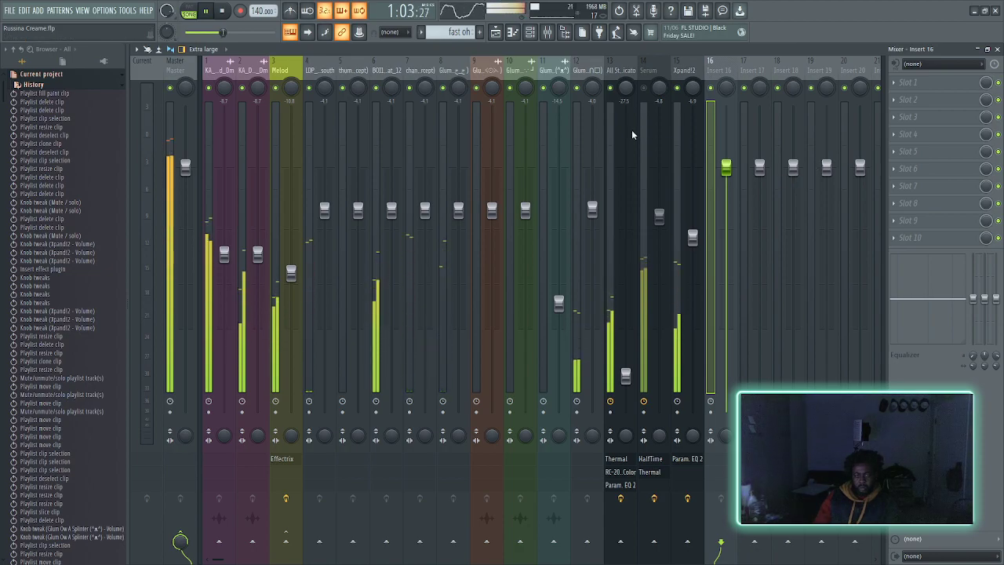
pyautogui.click(530, 32)
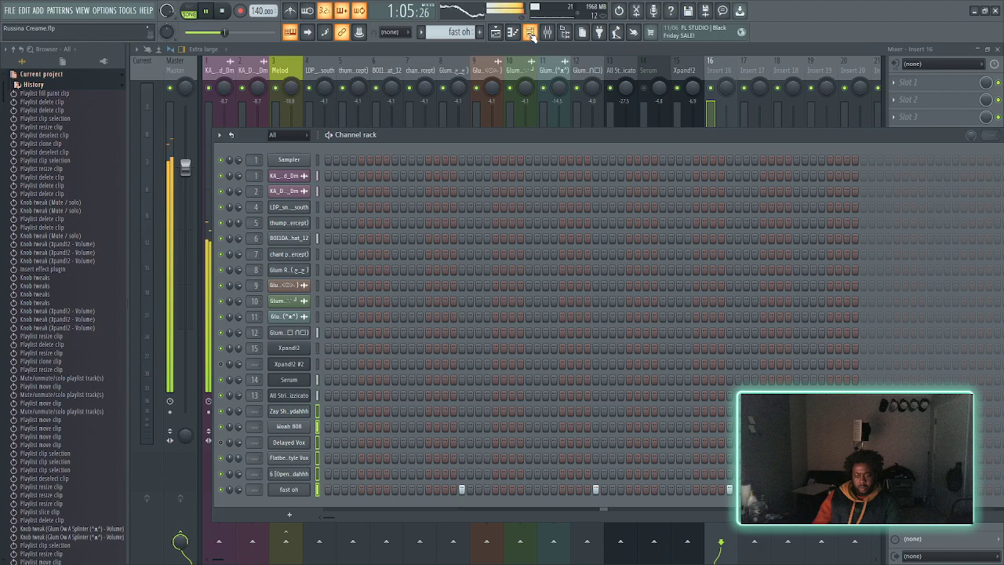
pyautogui.click(559, 60)
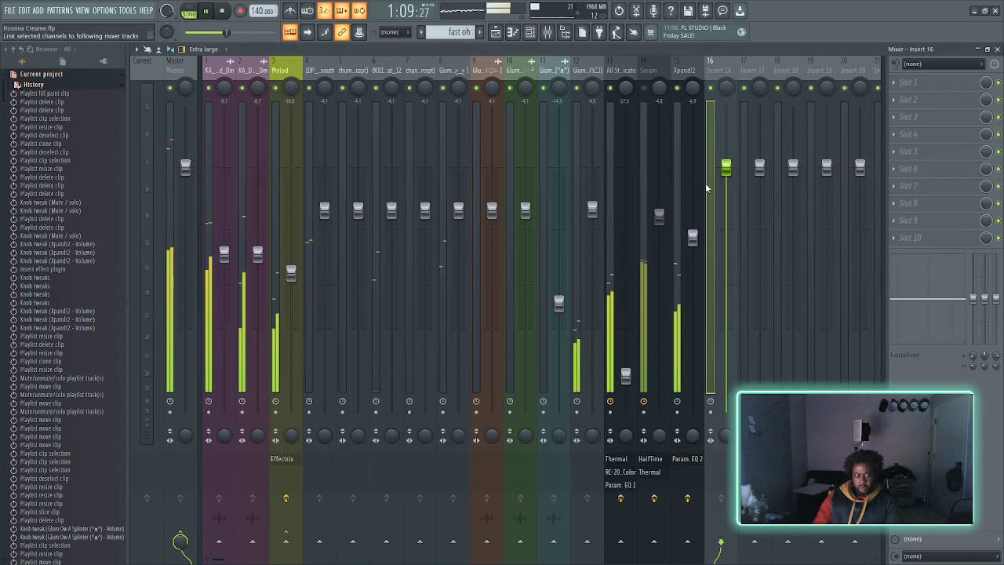
pyautogui.hotkey('ctrl', 'shift', 'l')
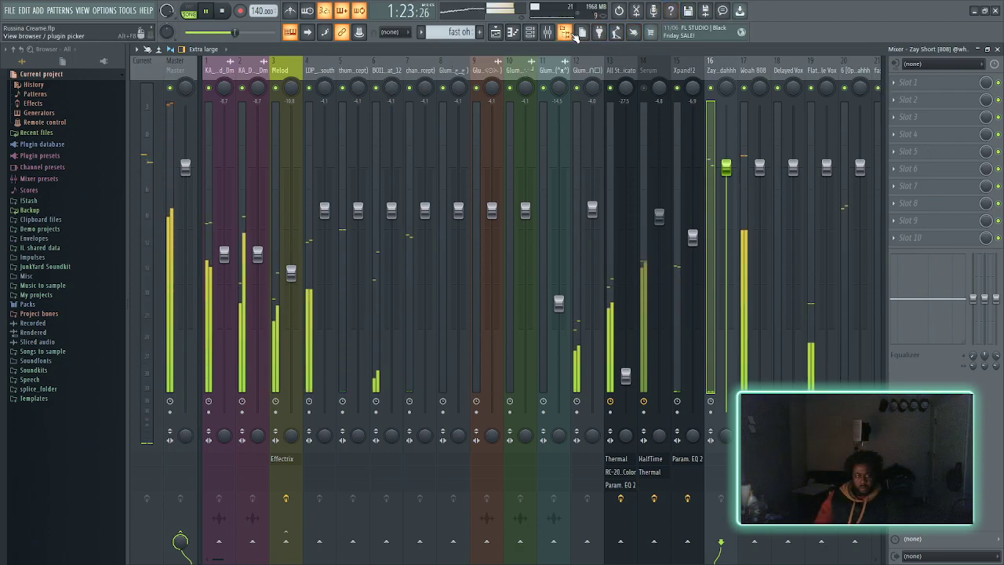
# - Unmute track 19 and shift its Glum Alien Rim Job clip so it ends exactly at bar 9
pyautogui.click(570, 33)
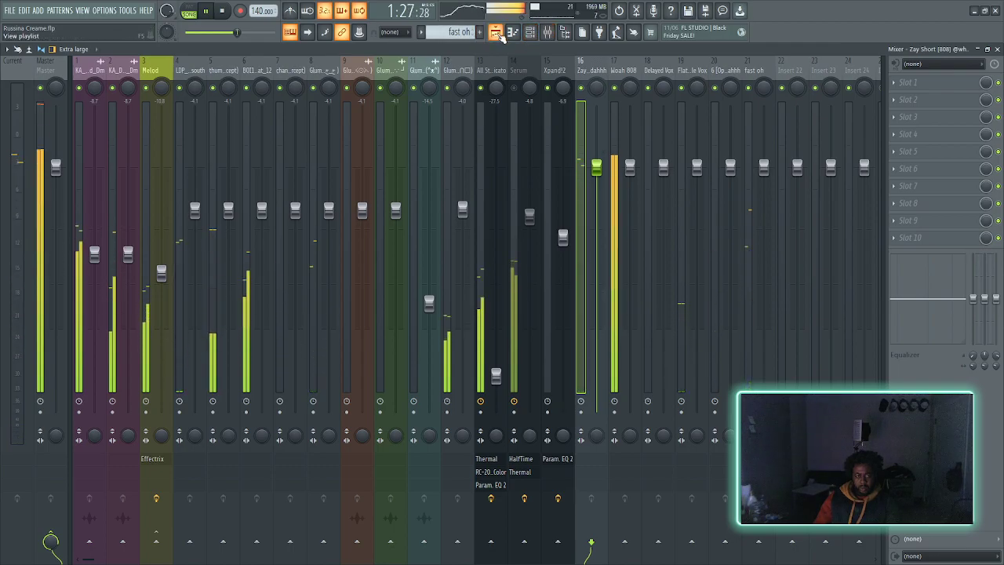
pyautogui.click(499, 34)
pyautogui.scroll(2, 455, 233)
pyautogui.scroll(-3, 455, 240)
pyautogui.moveTo(201, 476); pyautogui.dragTo(706, 540)
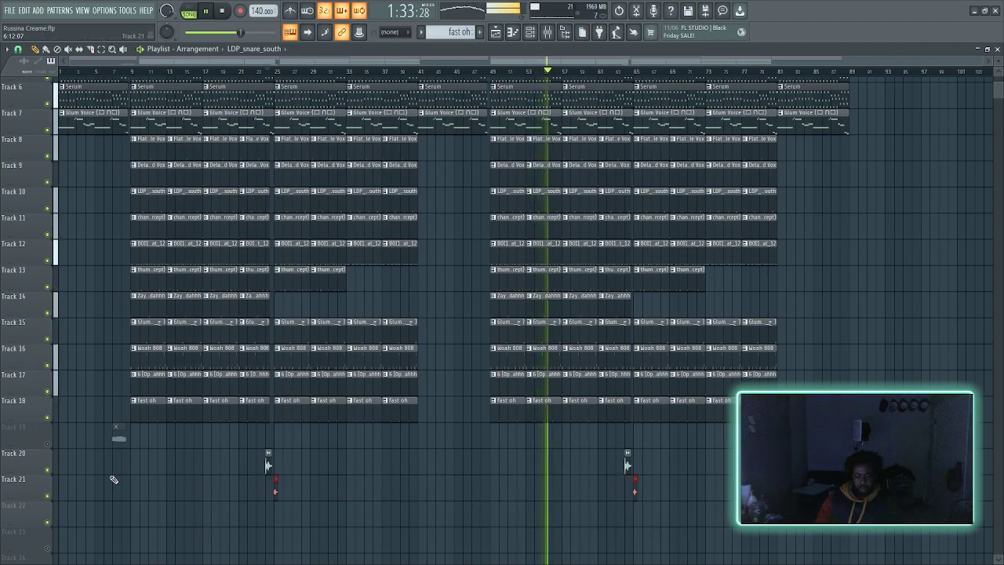
pyautogui.scroll(3, 103, 478)
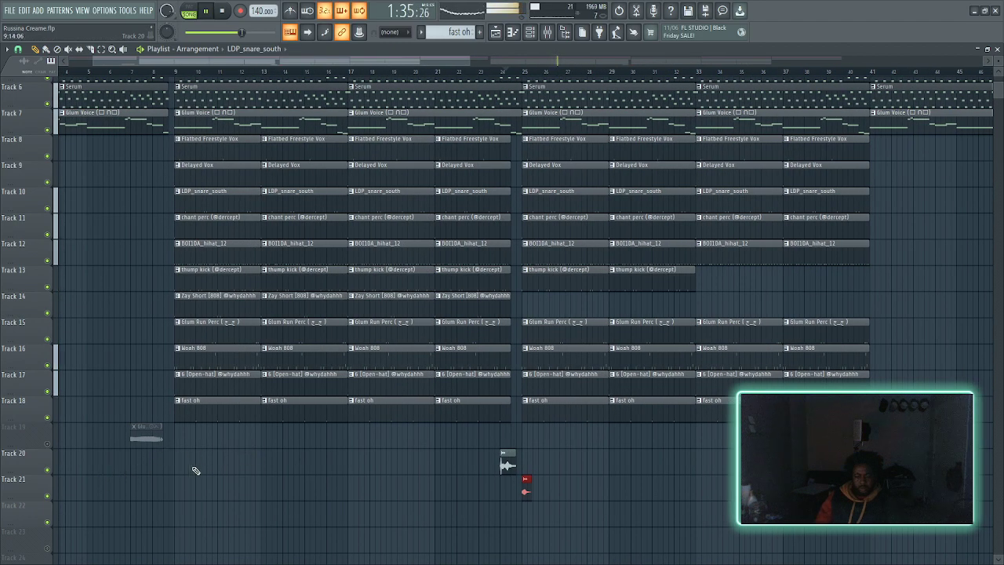
pyautogui.click(136, 72)
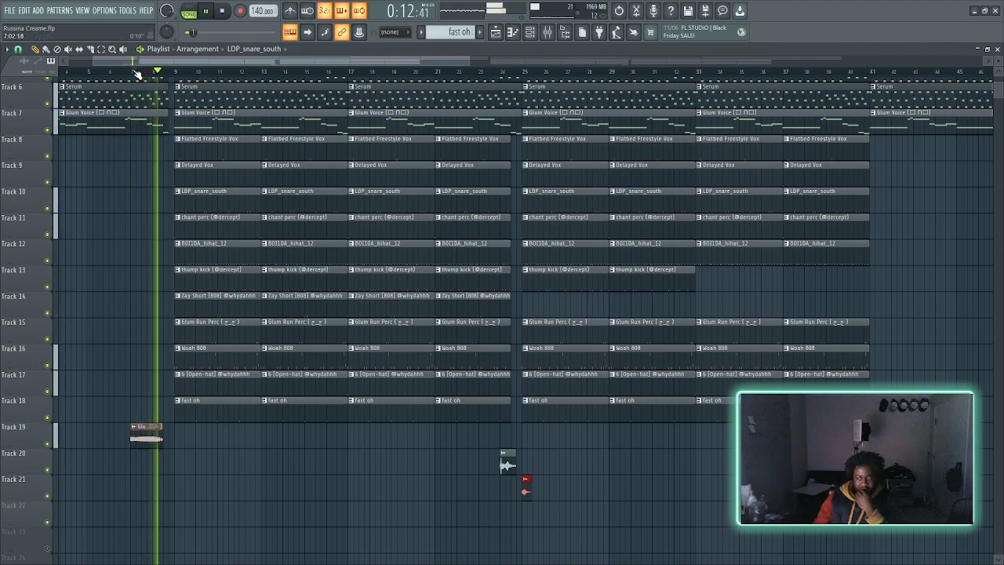
pyautogui.scroll(5, 112, 336)
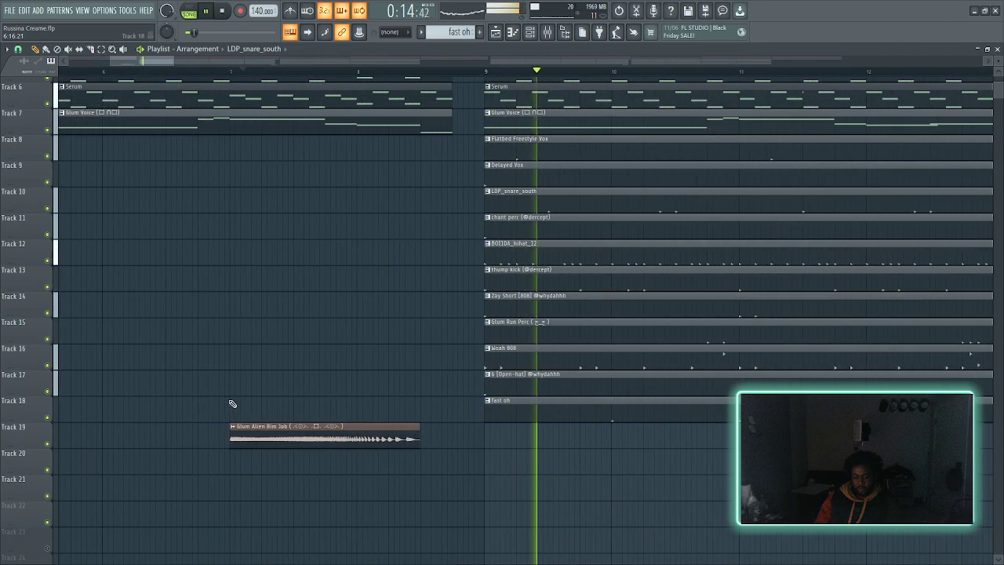
pyautogui.moveTo(254, 442); pyautogui.dragTo(321, 453)
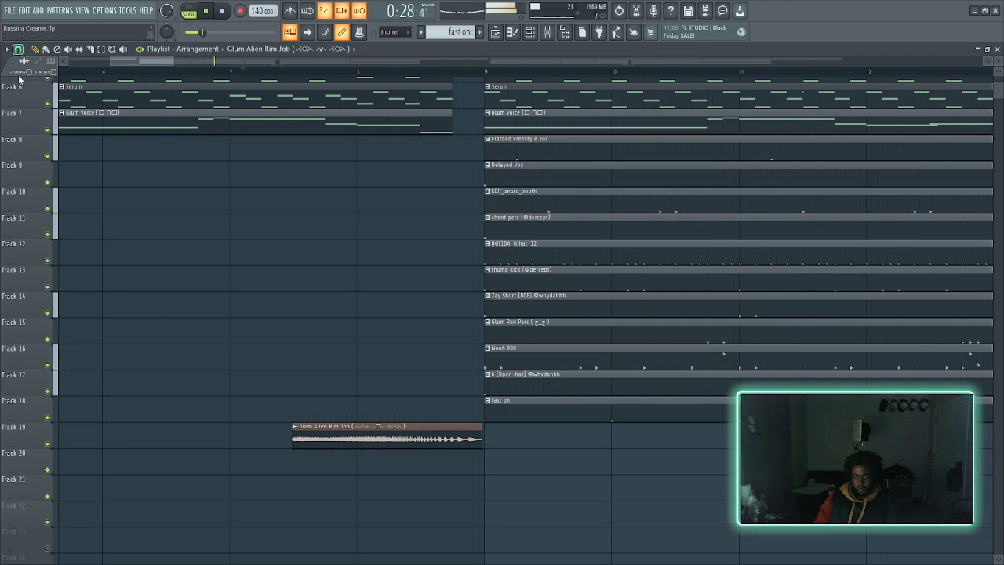
pyautogui.moveTo(297, 429); pyautogui.dragTo(300, 431)
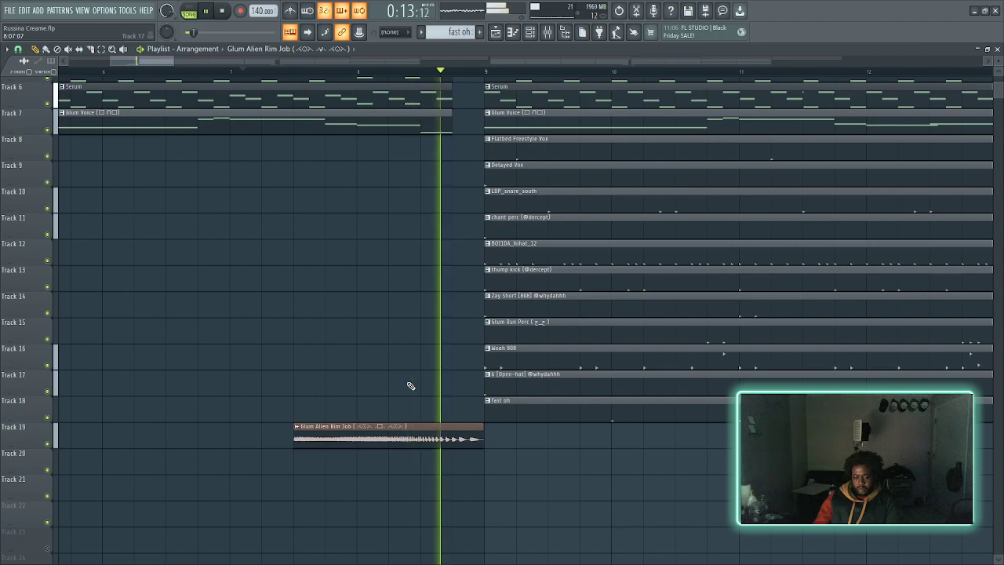
# - Place a copy of the Glum Alien Rim Job clip on track 19 so it ends exactly at bar 49
pyautogui.scroll(-5, 466, 400)
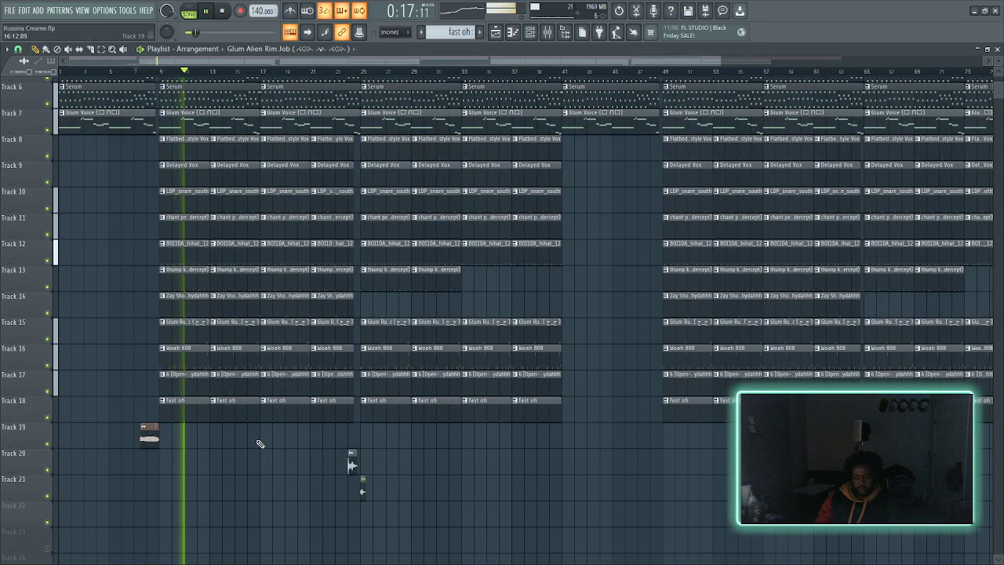
pyautogui.scroll(2, 659, 458)
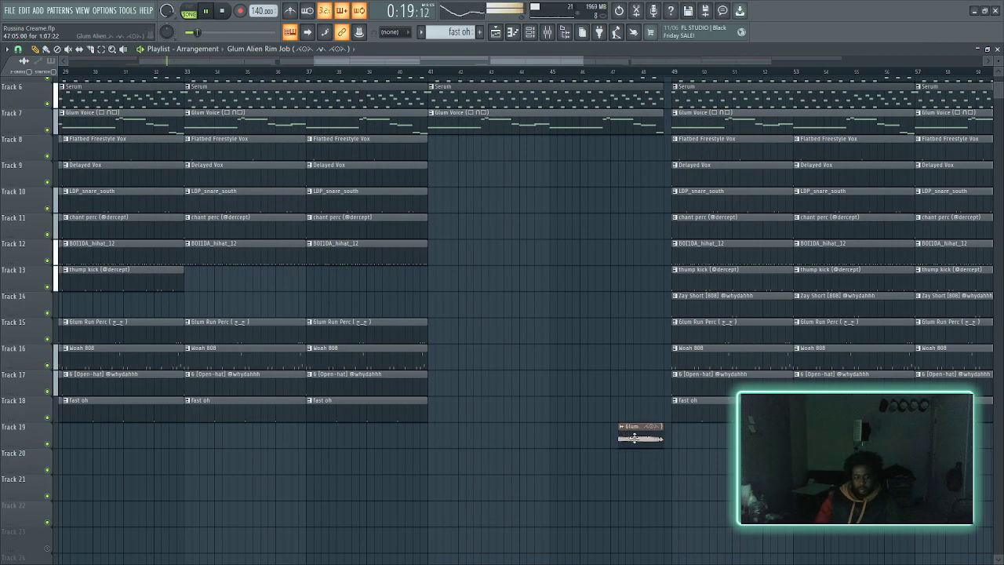
pyautogui.scroll(2, 645, 437)
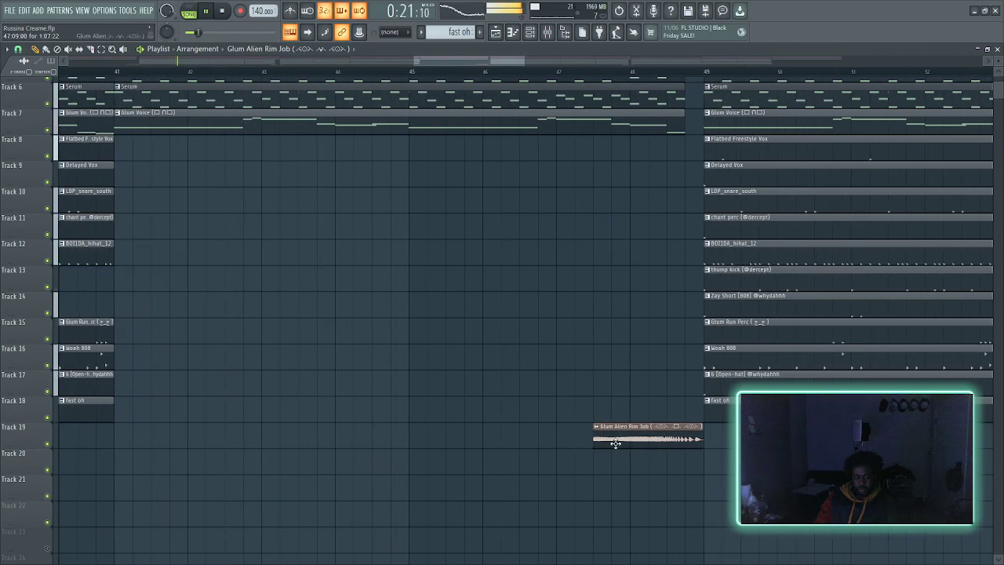
pyautogui.scroll(-4, 615, 443)
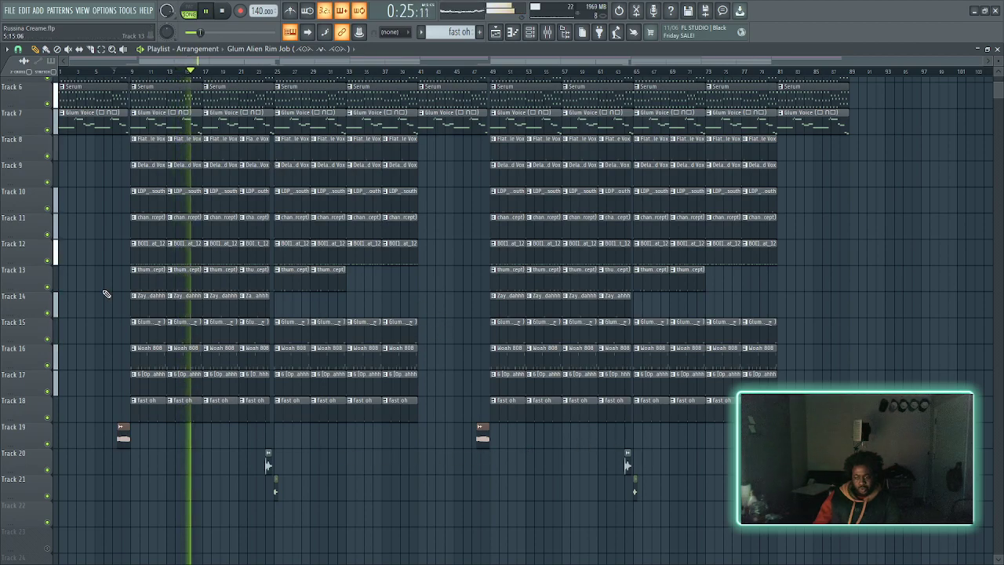
# - Open the Randoms folder of the Floating (Drum Kit) – Kenny Beats kit within Soundkits
pyautogui.click(548, 32)
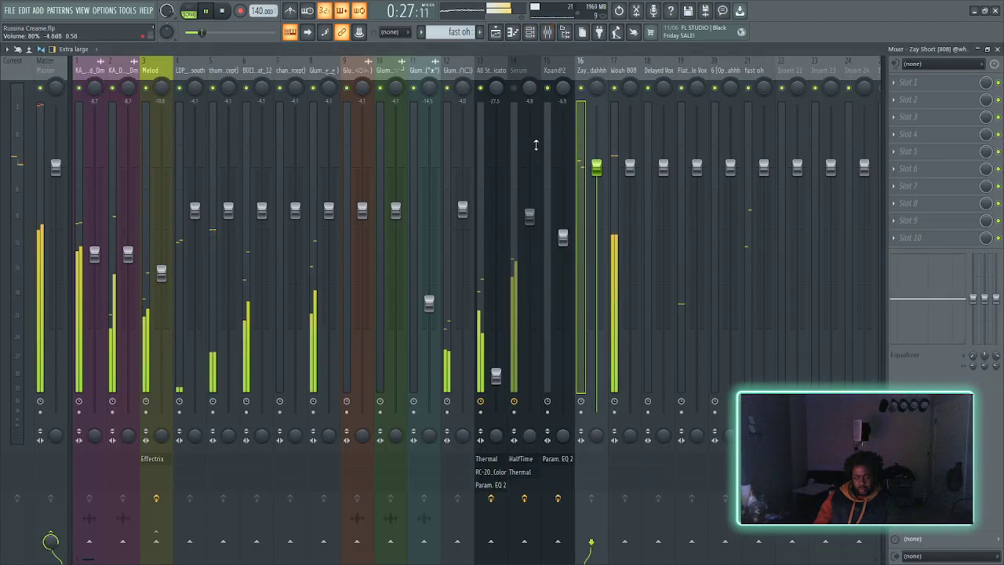
pyautogui.click(548, 32)
pyautogui.click(565, 32)
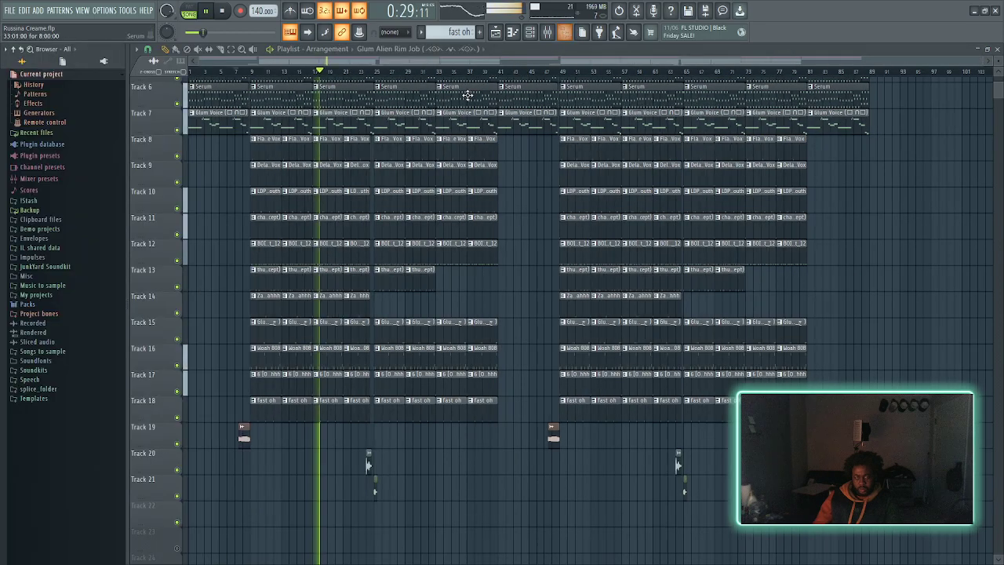
pyautogui.scroll(-15, 69, 374)
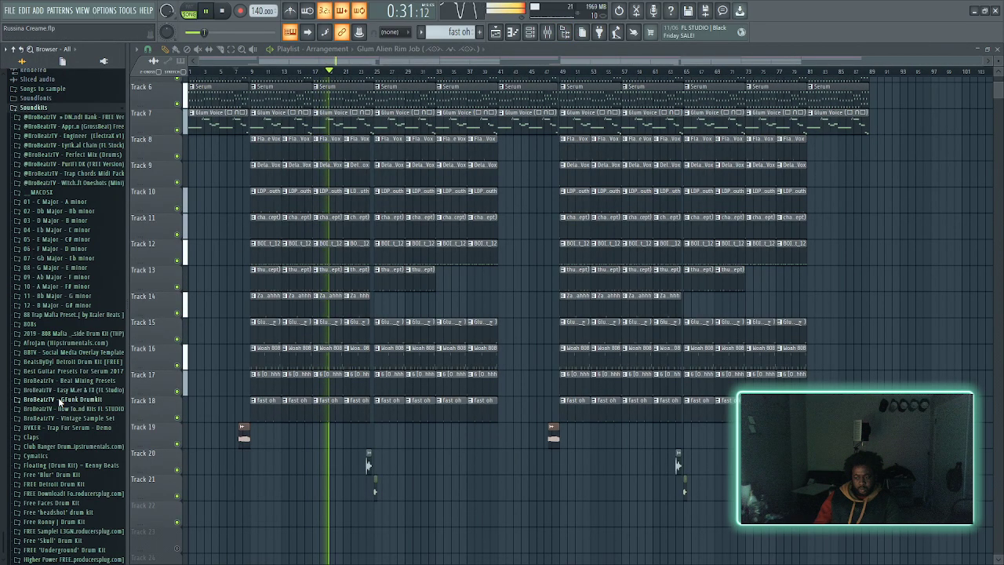
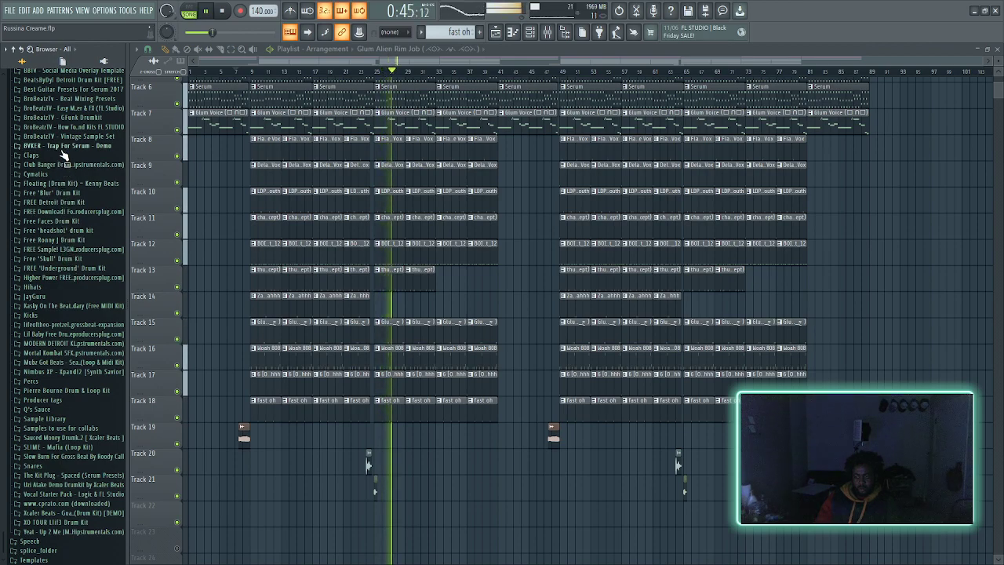
pyautogui.scroll(10, 57, 179)
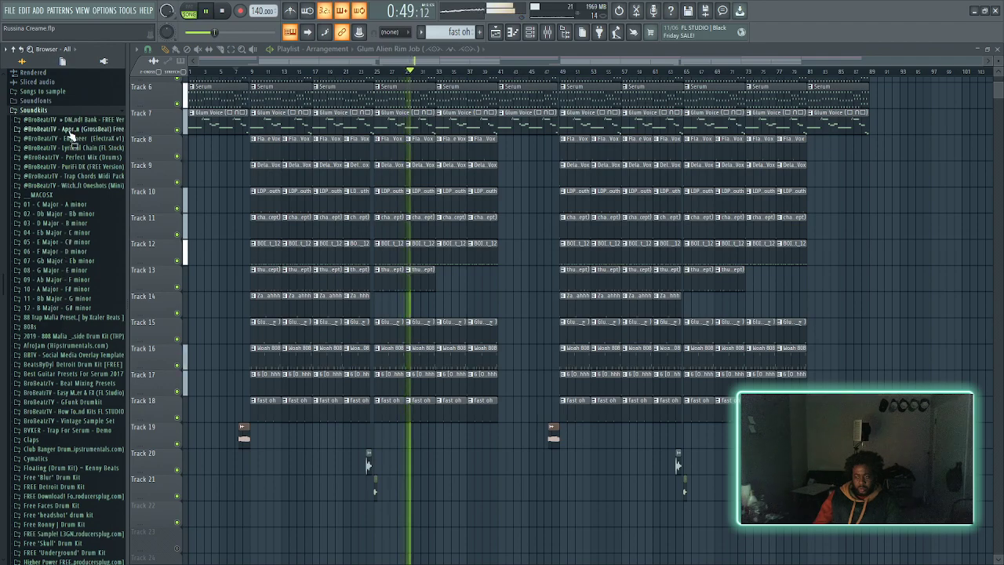
pyautogui.scroll(-10, 69, 451)
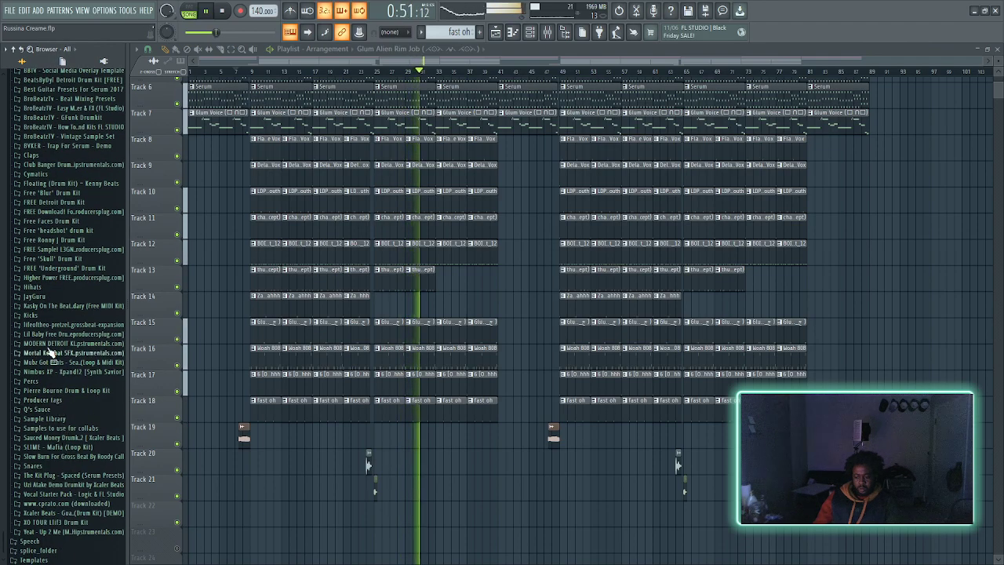
pyautogui.click(59, 183)
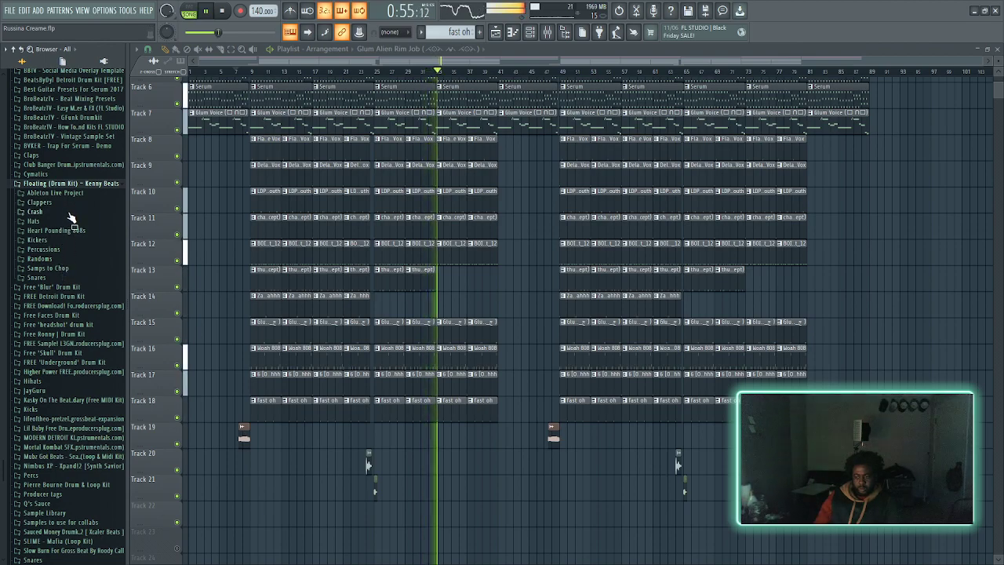
pyautogui.click(43, 258)
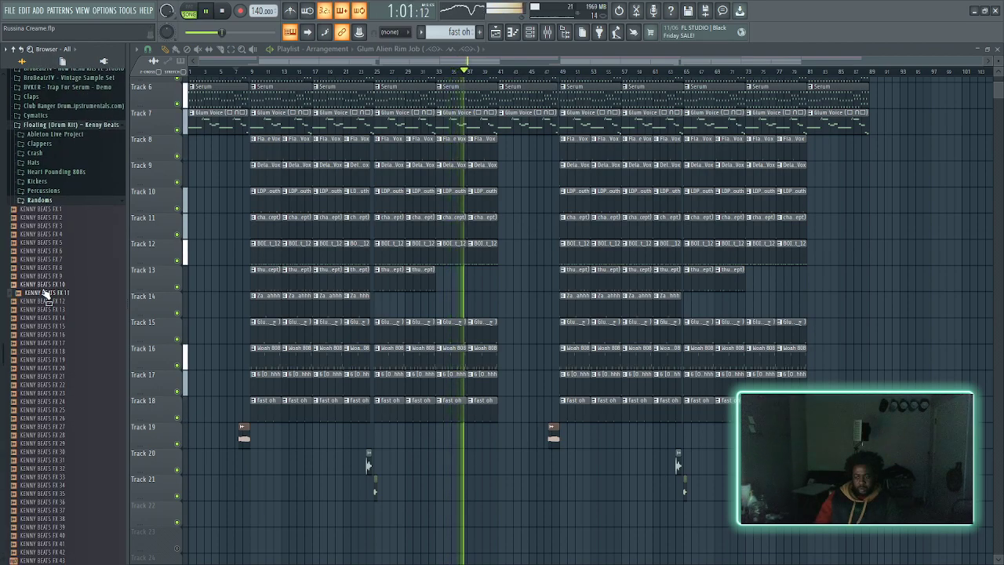
# - Audition the KENNY BEATS FX samples in the Randoms folder against the playing beat to choose an effect
pyautogui.click(45, 335)
pyautogui.click(72, 400)
pyautogui.click(70, 453)
pyautogui.click(70, 469)
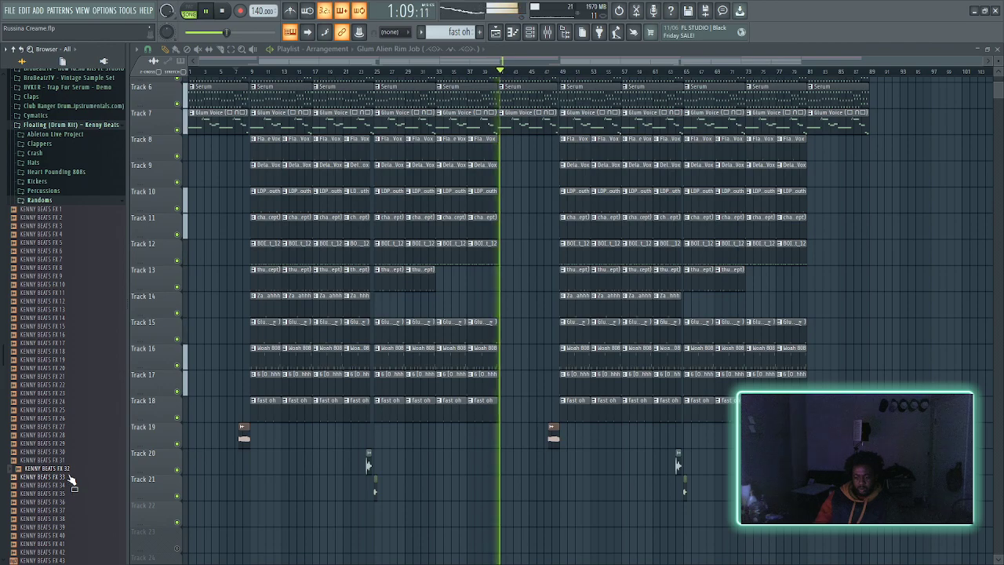
pyautogui.click(65, 495)
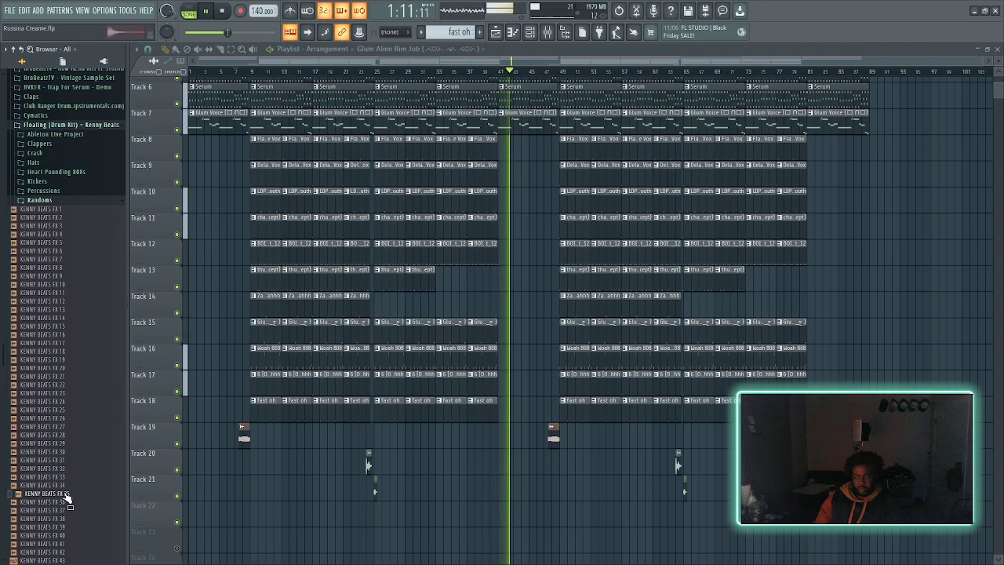
pyautogui.click(67, 537)
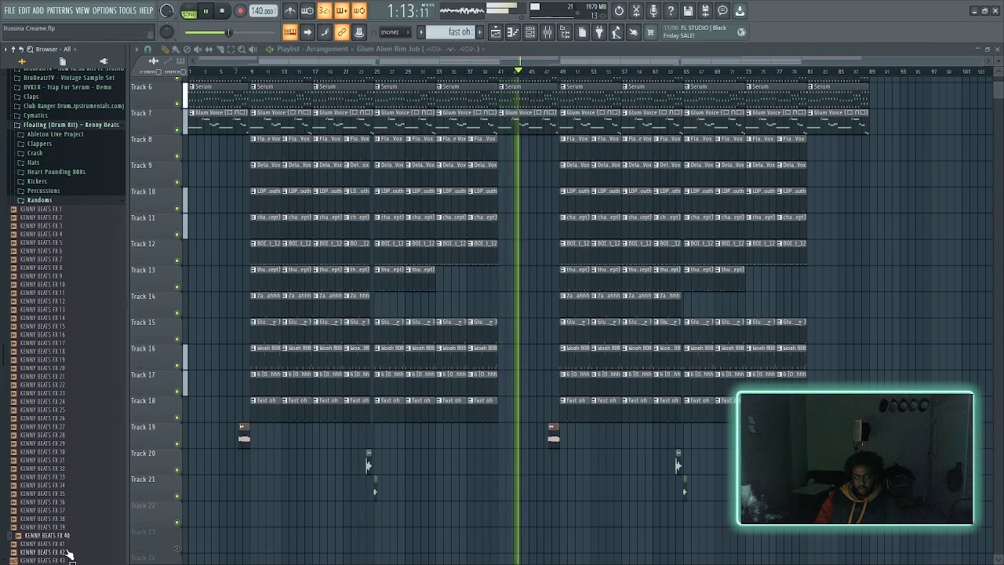
pyautogui.scroll(-10, 67, 541)
pyautogui.click(51, 260)
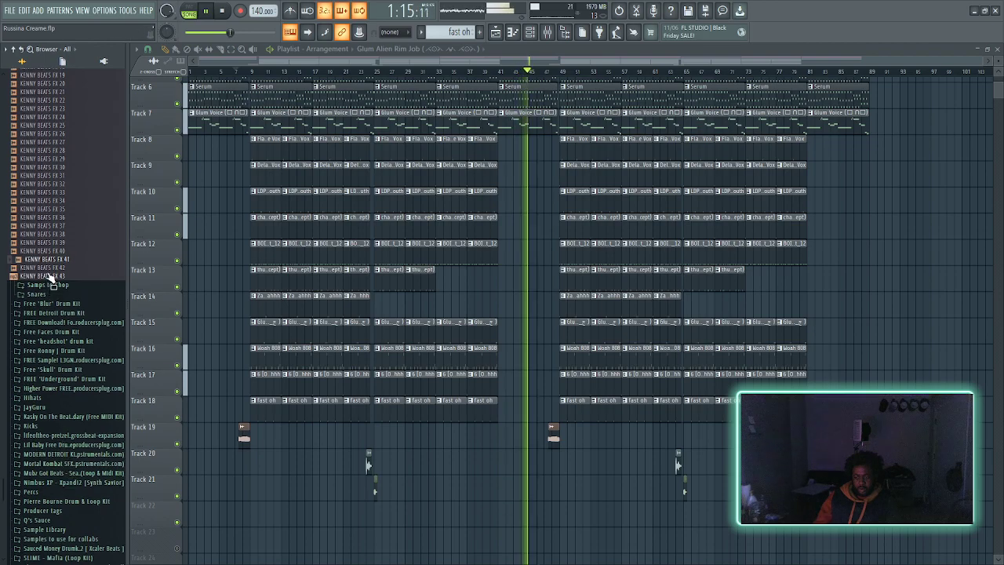
pyautogui.click(49, 267)
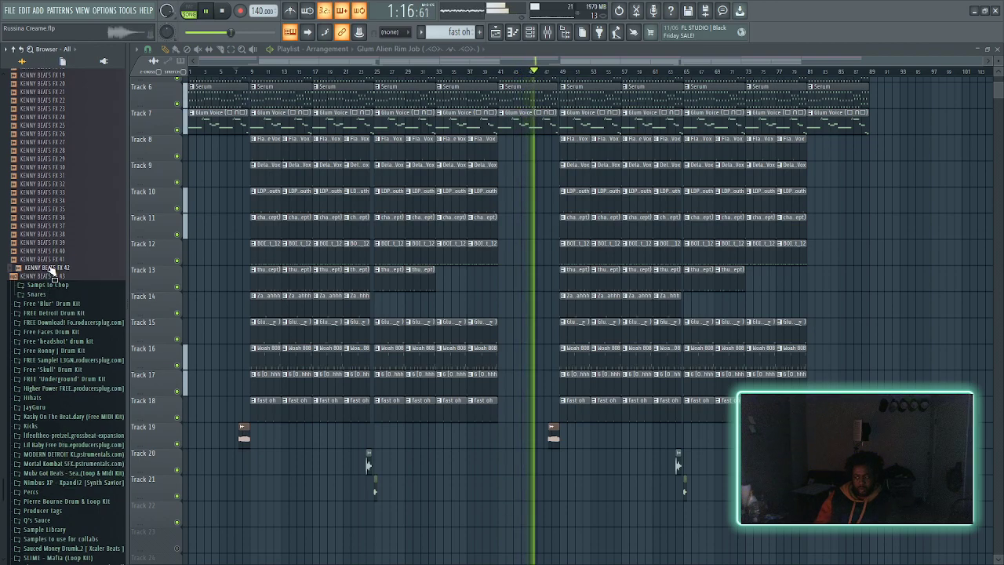
pyautogui.click(52, 201)
pyautogui.click(57, 218)
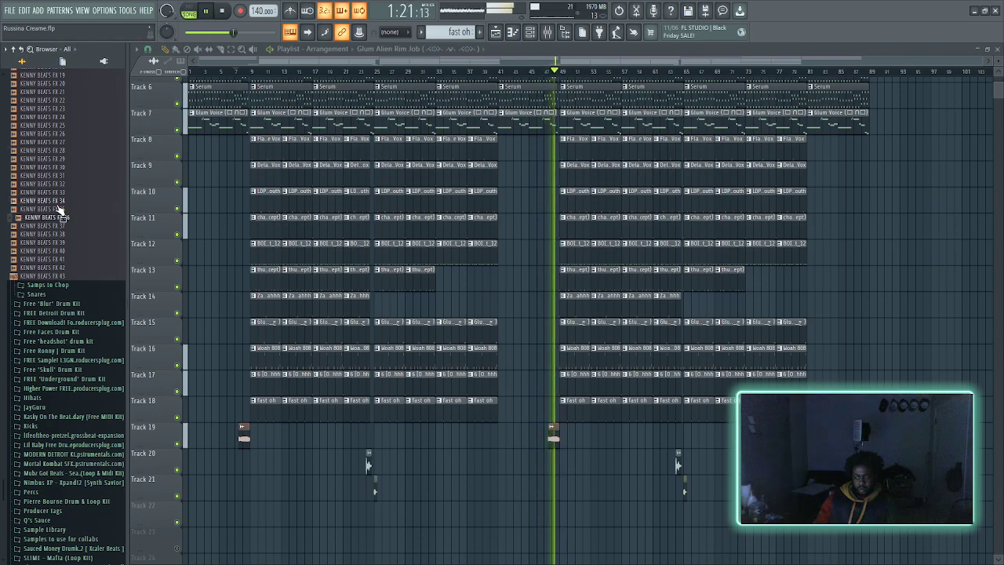
pyautogui.click(57, 142)
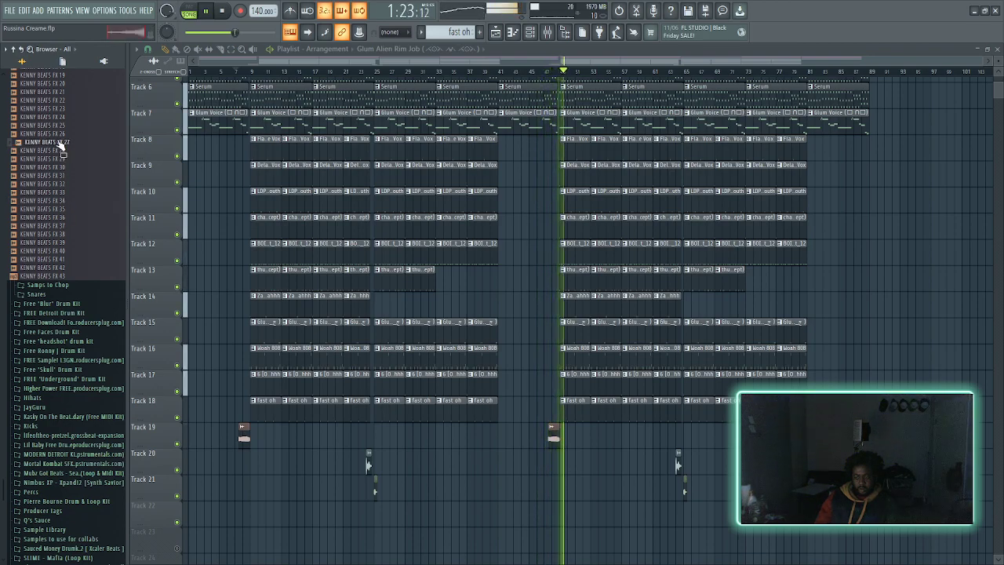
pyautogui.moveTo(55, 189); pyautogui.dragTo(53, 180)
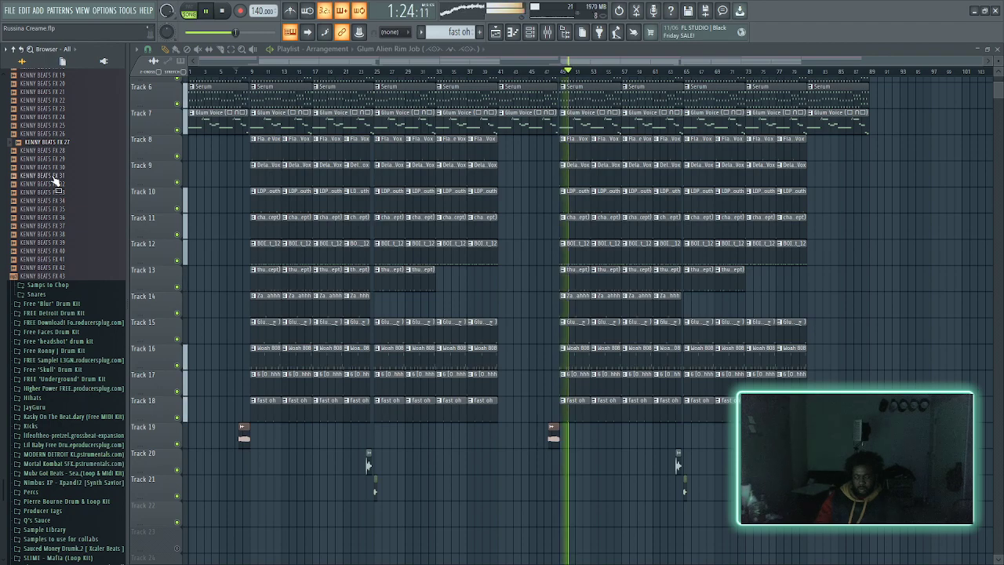
pyautogui.click(49, 117)
pyautogui.click(52, 100)
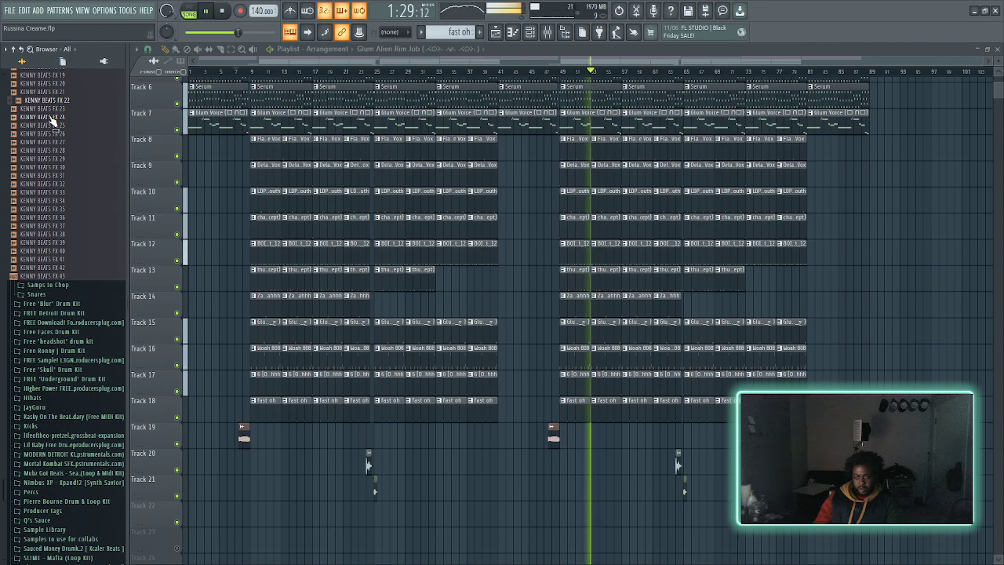
# - Add the KENNY BEATS FX 22 sample to track 21 at bar 17 and play the arrangement from about bar 15
pyautogui.scroll(5, 48, 324)
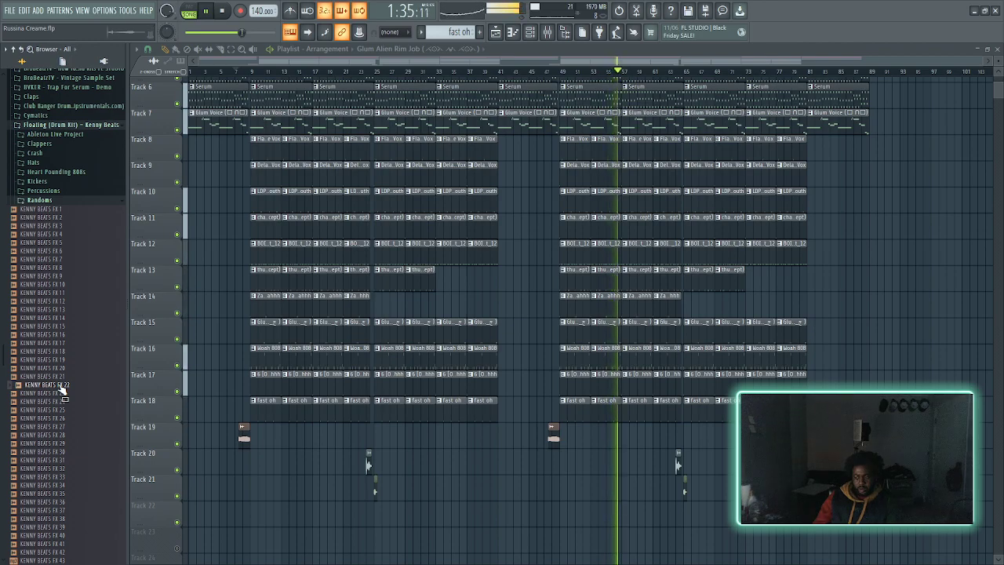
pyautogui.moveTo(61, 387); pyautogui.dragTo(583, 463)
pyautogui.moveTo(380, 508); pyautogui.dragTo(305, 486)
pyautogui.scroll(5, 310, 487)
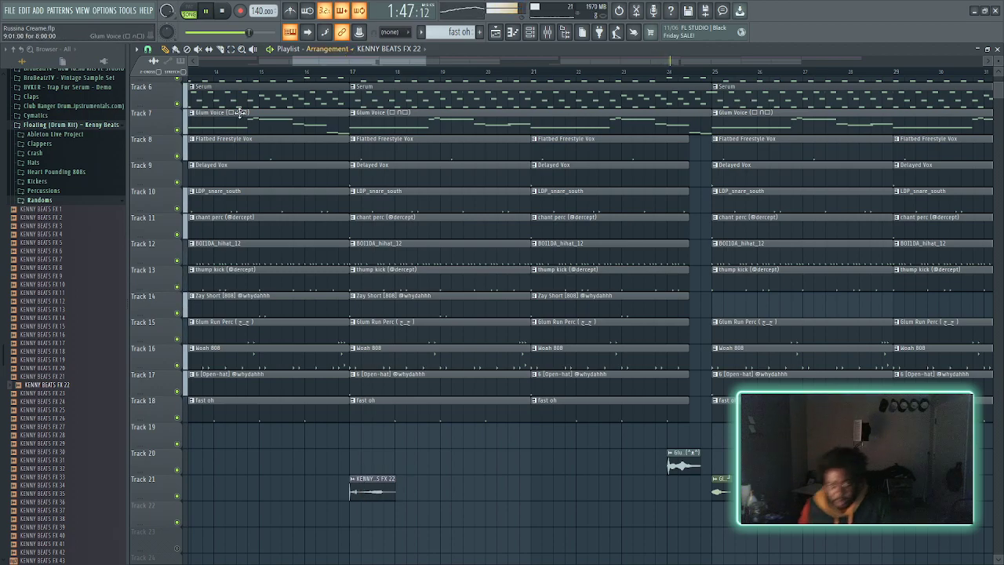
pyautogui.click(278, 71)
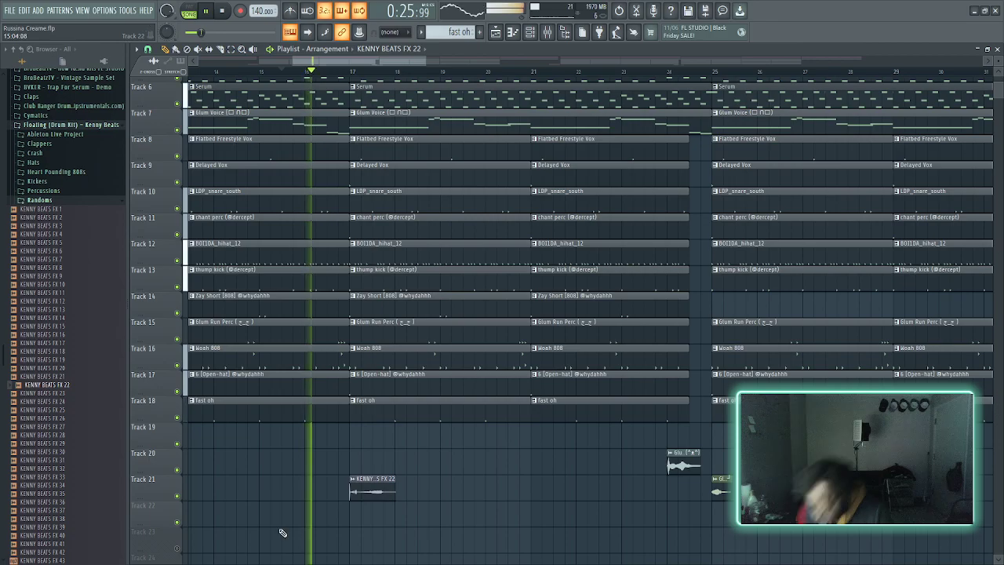
# - Duplicate the KENNY BEATS FX 22 clip on track 21 and position the copy at bar 57
pyautogui.scroll(-5, 314, 482)
pyautogui.moveTo(336, 488); pyautogui.dragTo(314, 493)
pyautogui.click(514, 481)
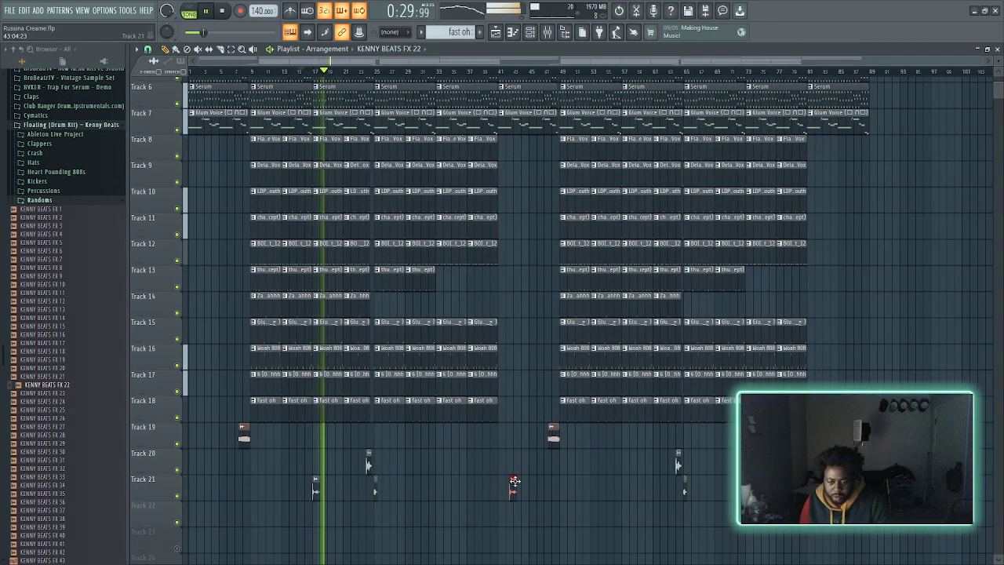
pyautogui.moveTo(617, 479); pyautogui.dragTo(627, 477)
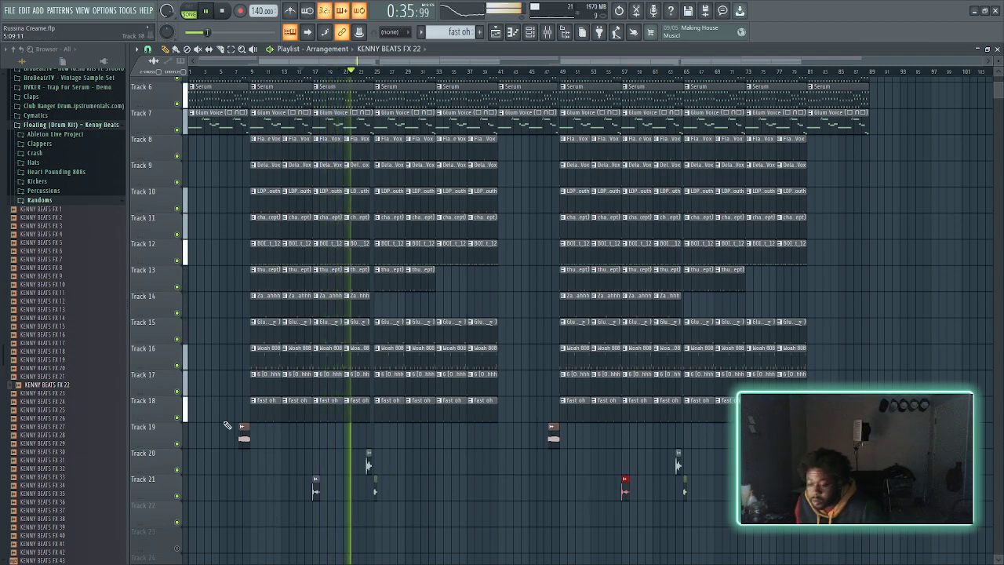
# - Open the Crash folder of the Kenny Beats kit and audition its KENNY BEATS CRASH samples against the playing beat
pyautogui.click(47, 234)
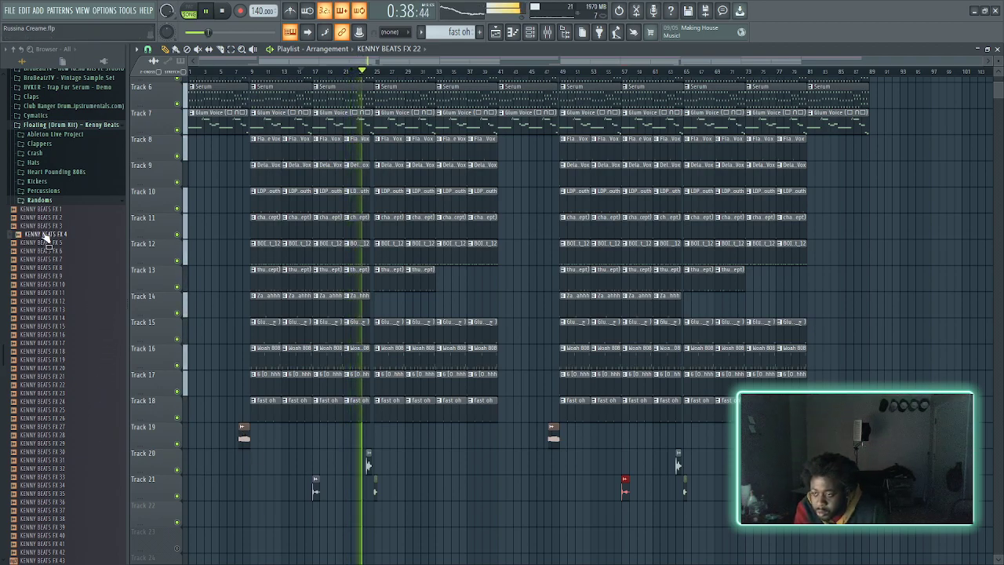
pyautogui.click(49, 154)
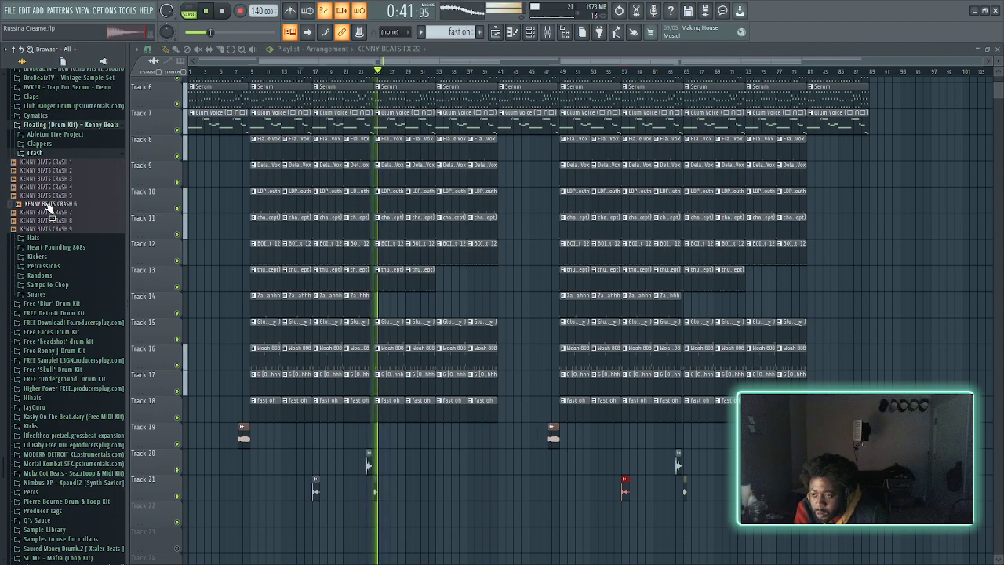
pyautogui.click(50, 213)
pyautogui.click(55, 178)
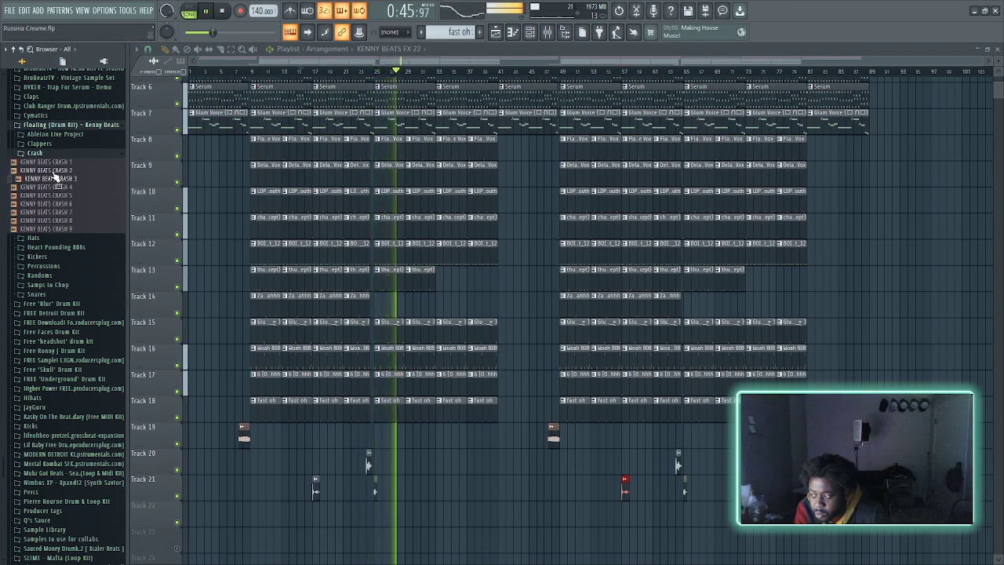
pyautogui.click(53, 171)
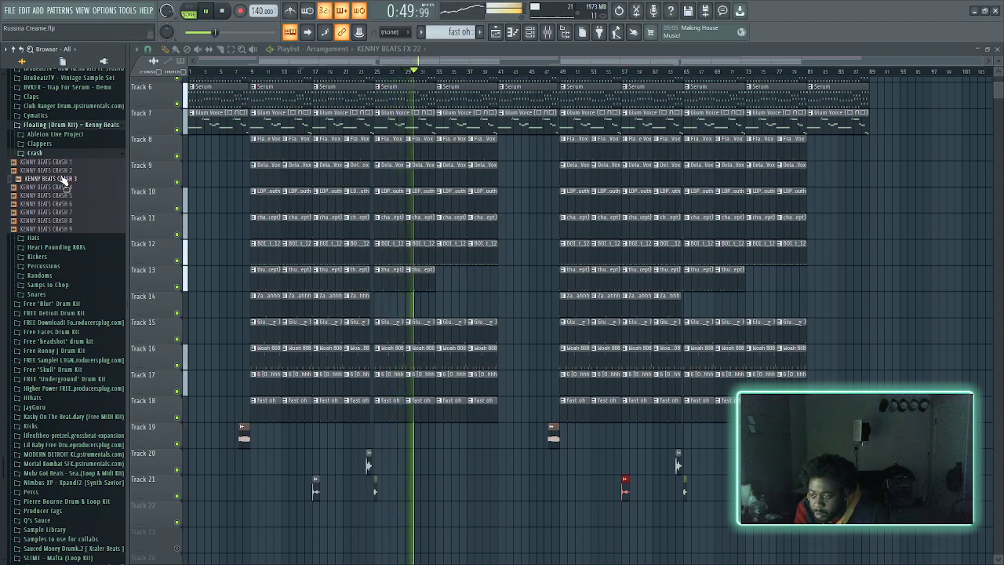
pyautogui.click(65, 221)
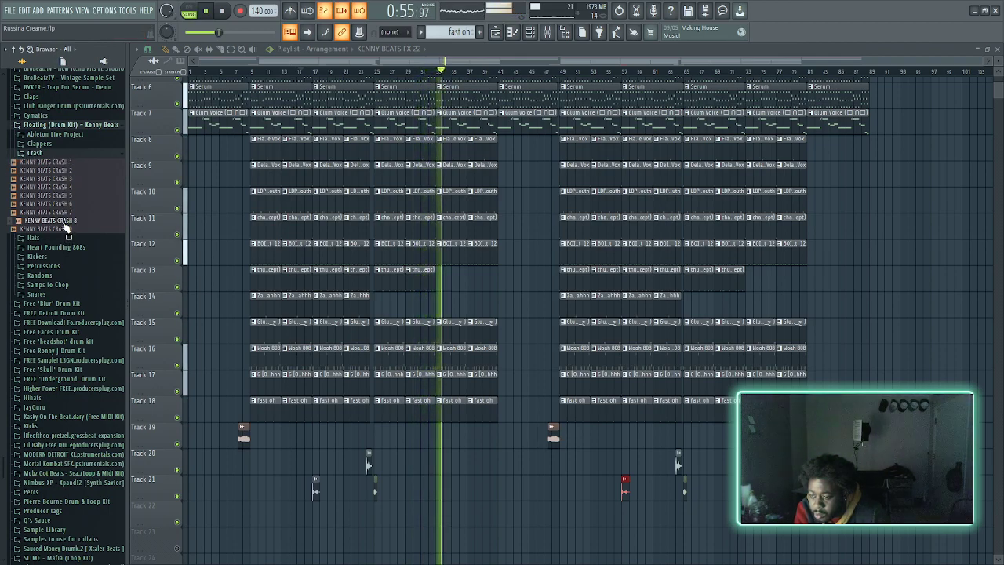
# - Place the KENNY BEATS CRASH 8 sample on track 21 at bar 9 and add a second copy around bar 27
pyautogui.moveTo(67, 224); pyautogui.dragTo(251, 492)
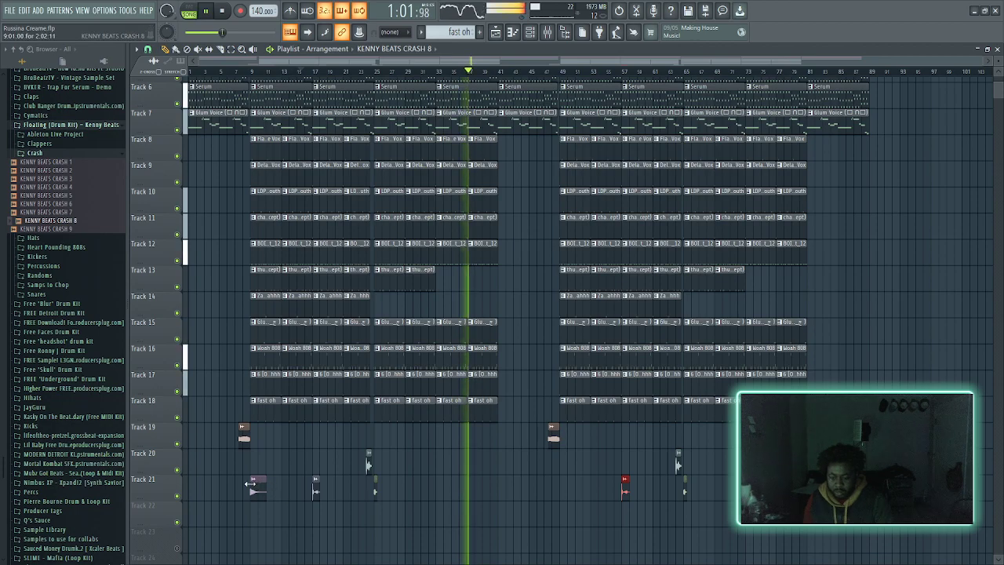
pyautogui.click(400, 492)
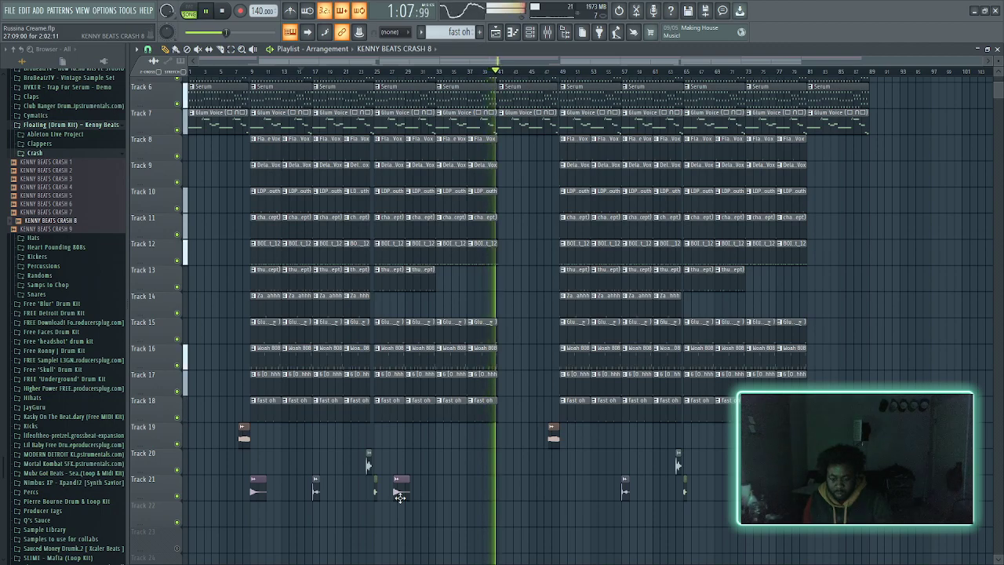
# - Move the short Glum Fx clip on track 21 from bar 25 to bar 33, and shift the second crash clip to bar 25
pyautogui.keyDown('ctrl'); pyautogui.scroll(3, 377, 498); pyautogui.keyUp('ctrl')
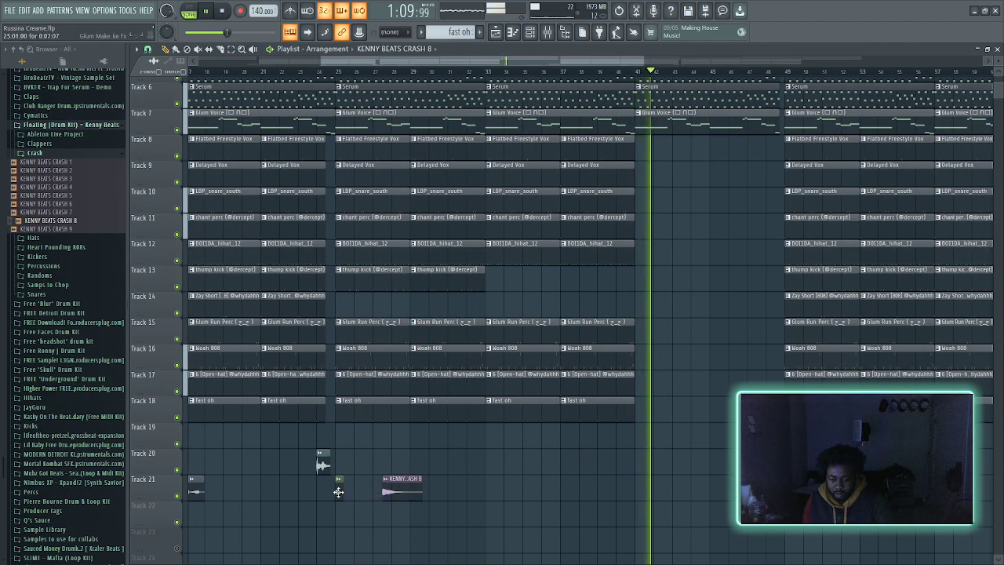
pyautogui.moveTo(338, 493); pyautogui.dragTo(487, 498)
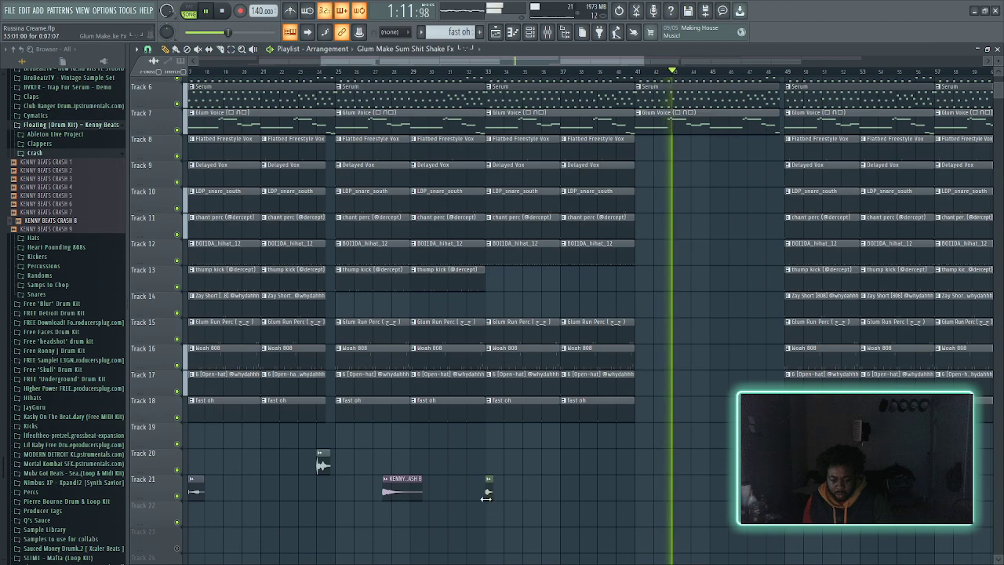
pyautogui.moveTo(386, 472); pyautogui.dragTo(339, 470)
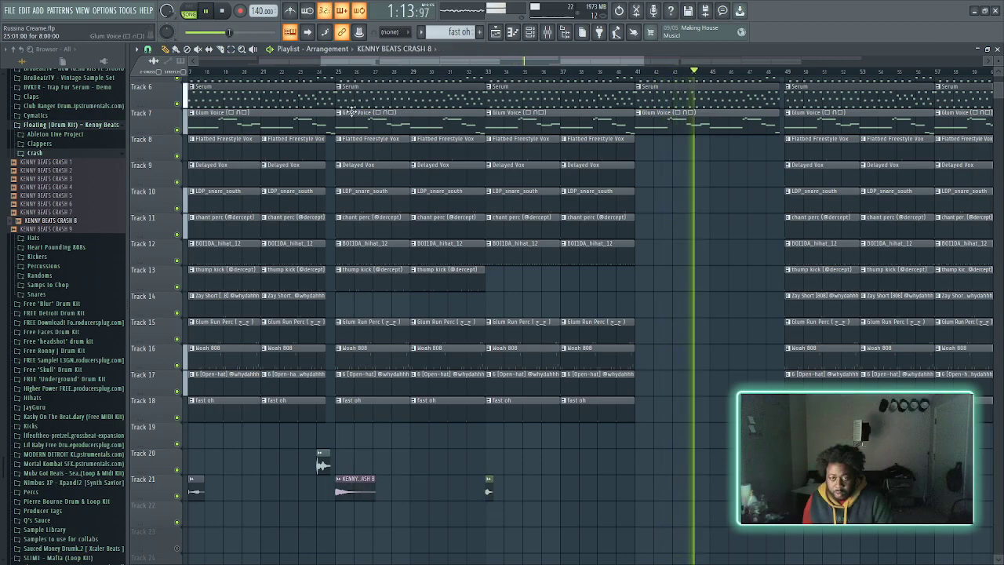
# - Play the arrangement from about bar 23 to hear the crash at bar 25
pyautogui.click(308, 72)
pyautogui.keyDown('ctrl'); pyautogui.scroll(-3, 217, 361); pyautogui.keyUp('ctrl')
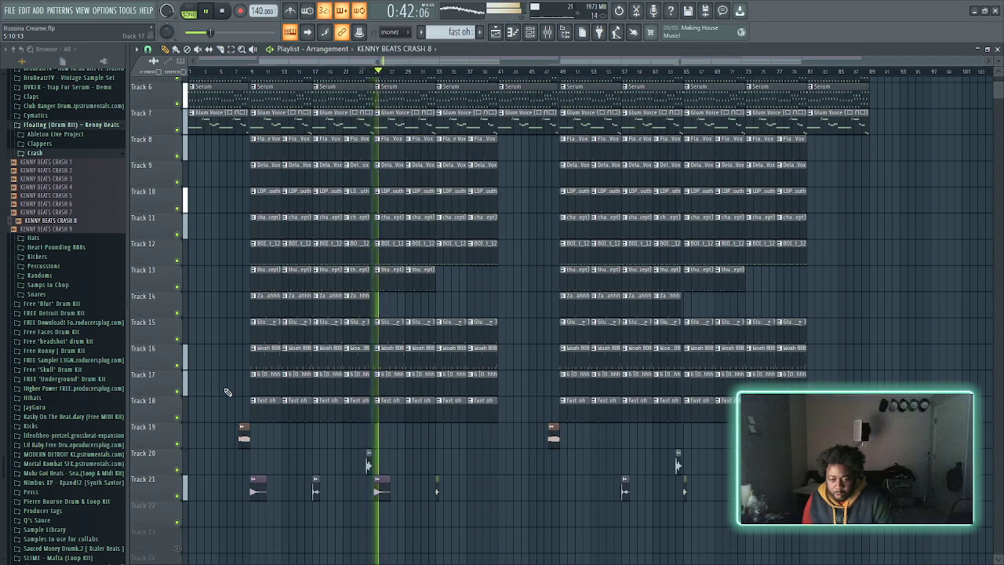
pyautogui.keyDown('ctrl'); pyautogui.scroll(2, 369, 467); pyautogui.keyUp('ctrl')
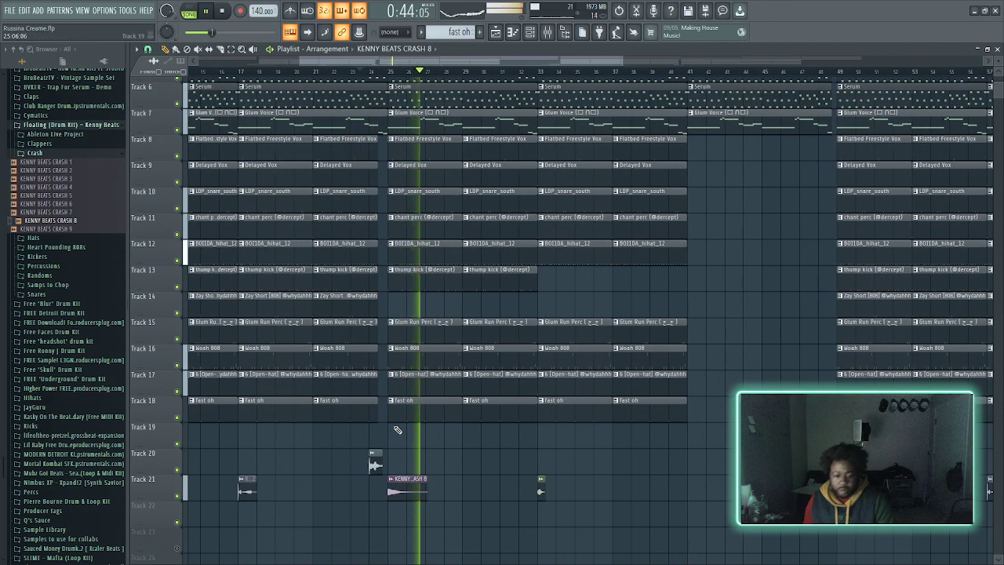
# - Set the root note of the KENNY BEATS CRASH 8 channel to D5 in its miscellaneous functions
pyautogui.click(529, 35)
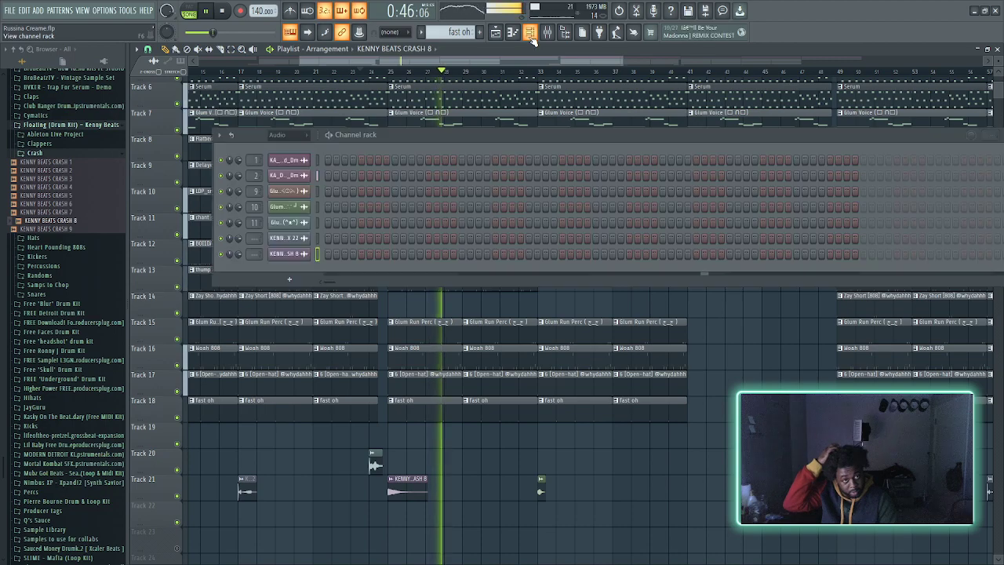
pyautogui.click(306, 252)
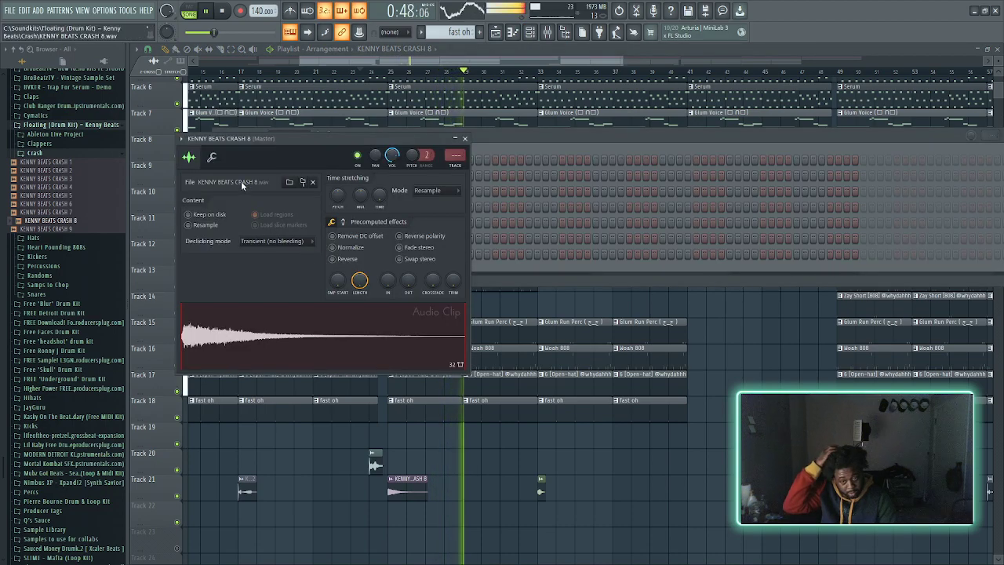
pyautogui.click(211, 158)
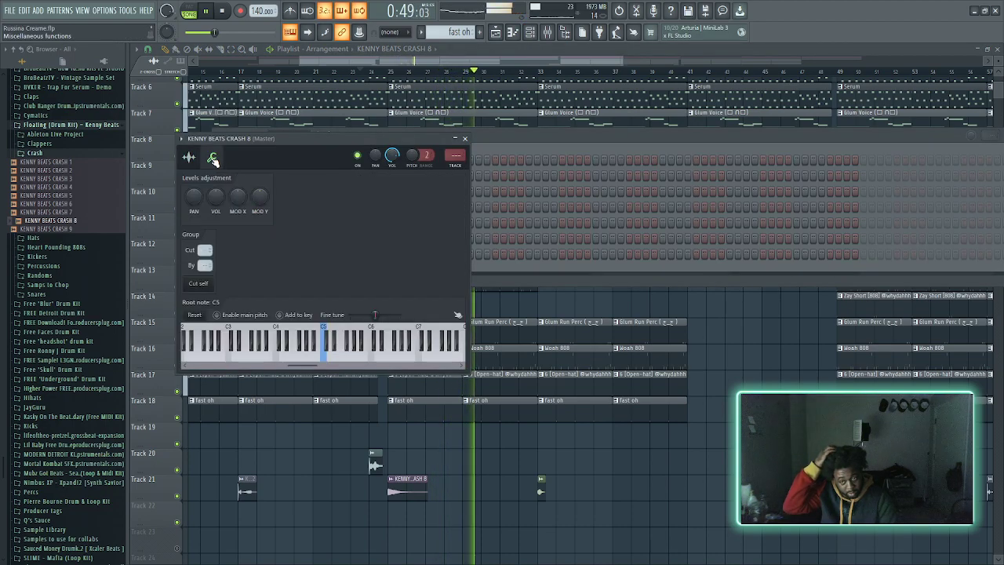
pyautogui.click(332, 362)
pyautogui.rightClick(332, 363)
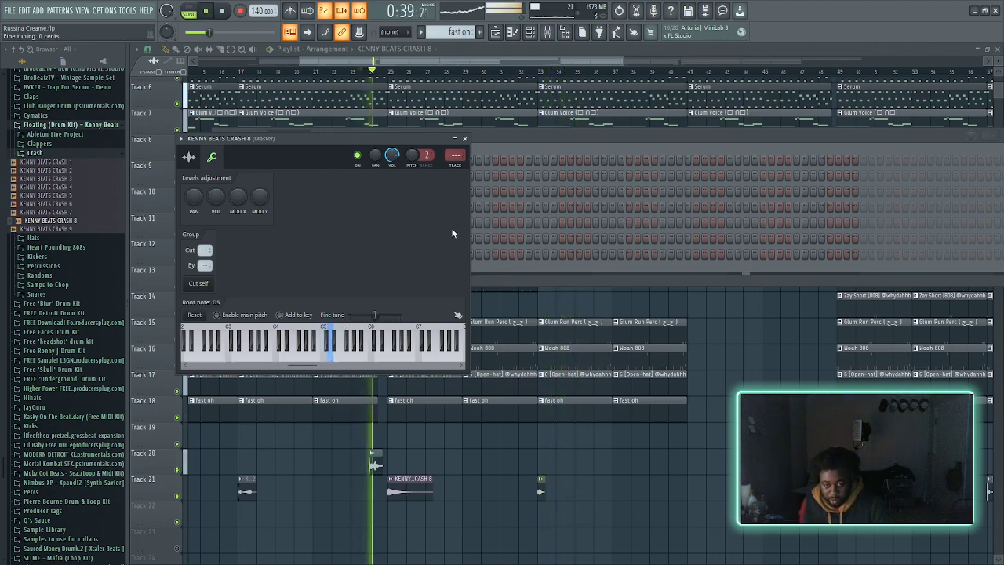
# - Route the KENNY BEATS FX 22 and KENNY BEATS CRASH 8 channels to mixer tracks 22 and 23
pyautogui.press('F6')
pyautogui.click(317, 238)
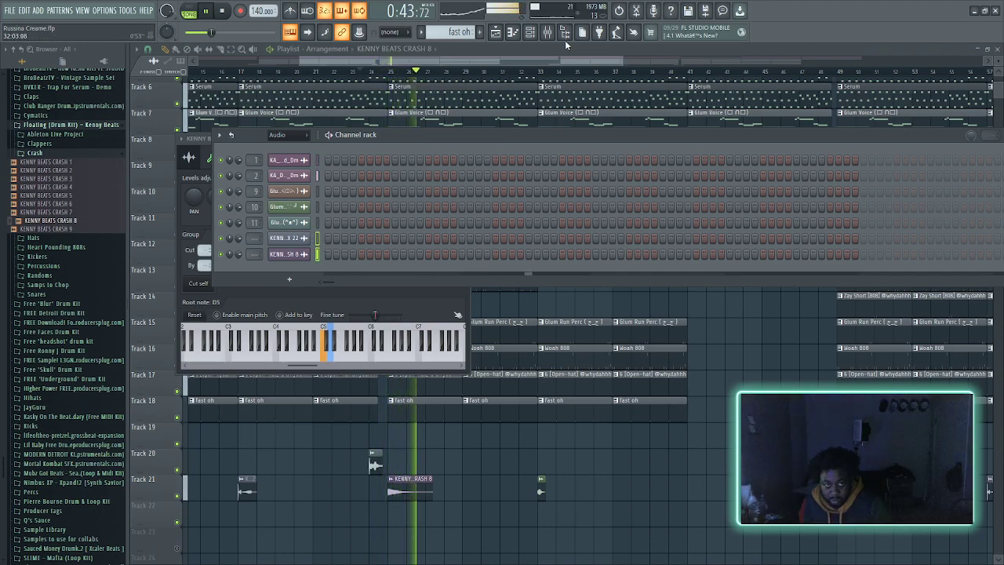
pyautogui.press('F9')
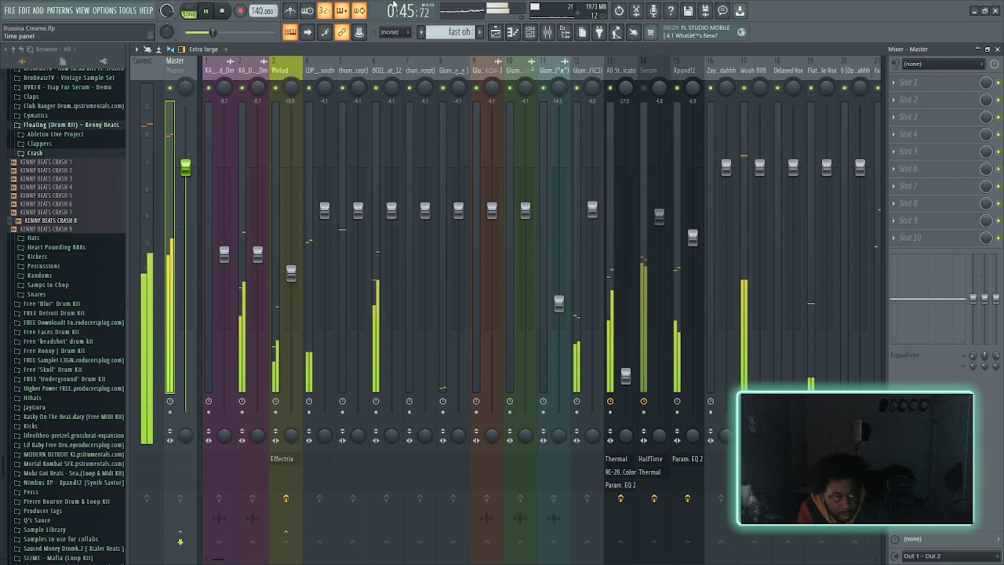
pyautogui.scroll(-10, 818, 67)
pyautogui.scroll(5, 364, 67)
pyautogui.click(364, 67)
pyautogui.hotkey('ctrl', 'shift', 'l')
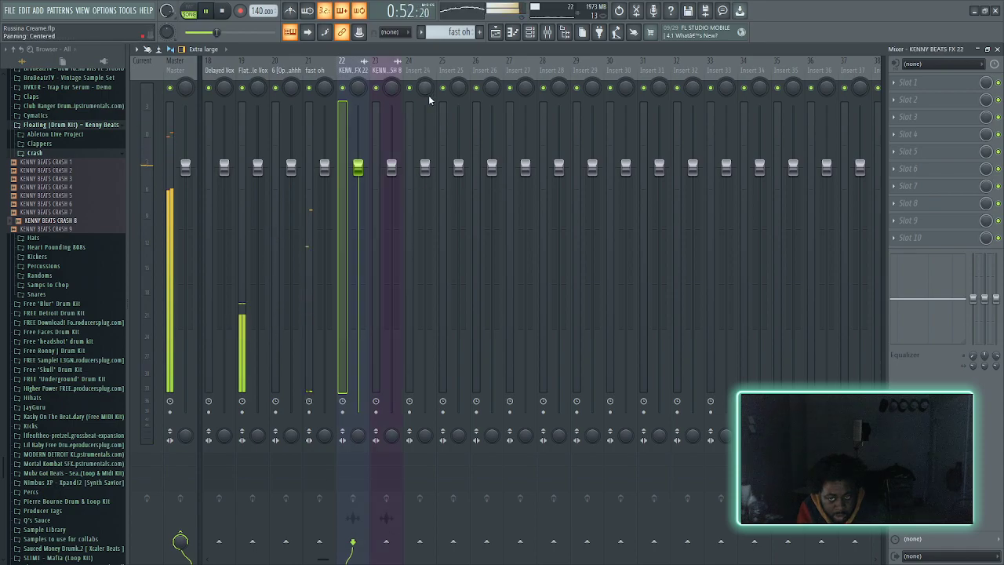
# - Lower the FX 22 and CRASH 8 mixer faders together to -6.8 dB, and bring CRASH 8 down further to about -10.3 dB
pyautogui.click(396, 72)
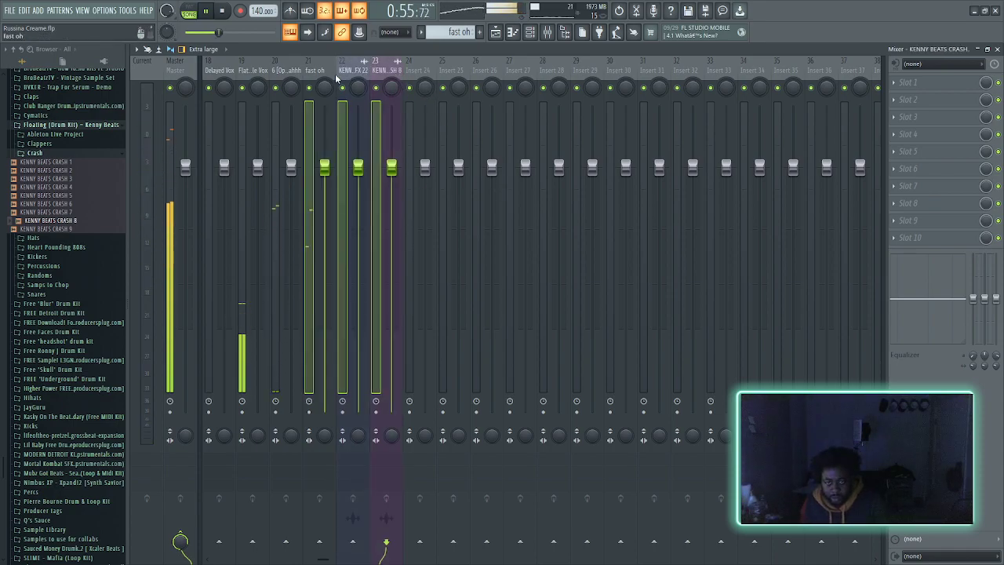
pyautogui.keyDown('ctrl'); pyautogui.click(341, 190); pyautogui.keyUp('ctrl')
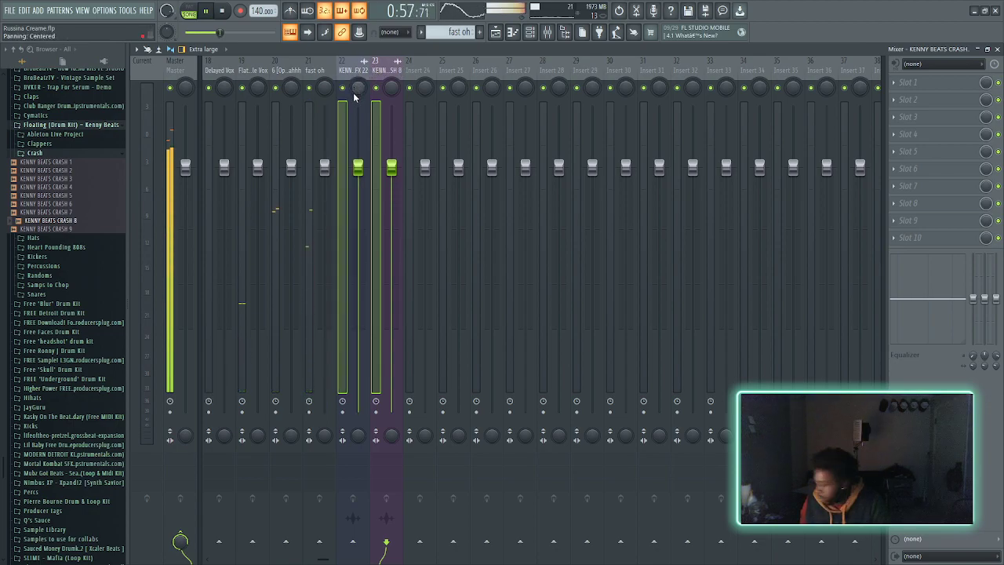
pyautogui.moveTo(360, 170); pyautogui.dragTo(359, 236)
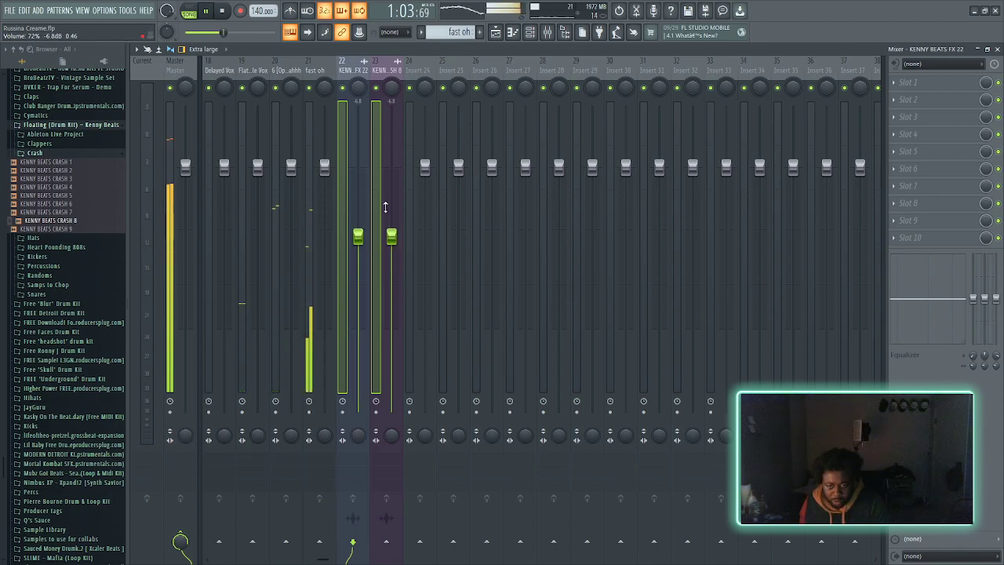
pyautogui.click(405, 237)
pyautogui.moveTo(391, 236); pyautogui.dragTo(393, 272)
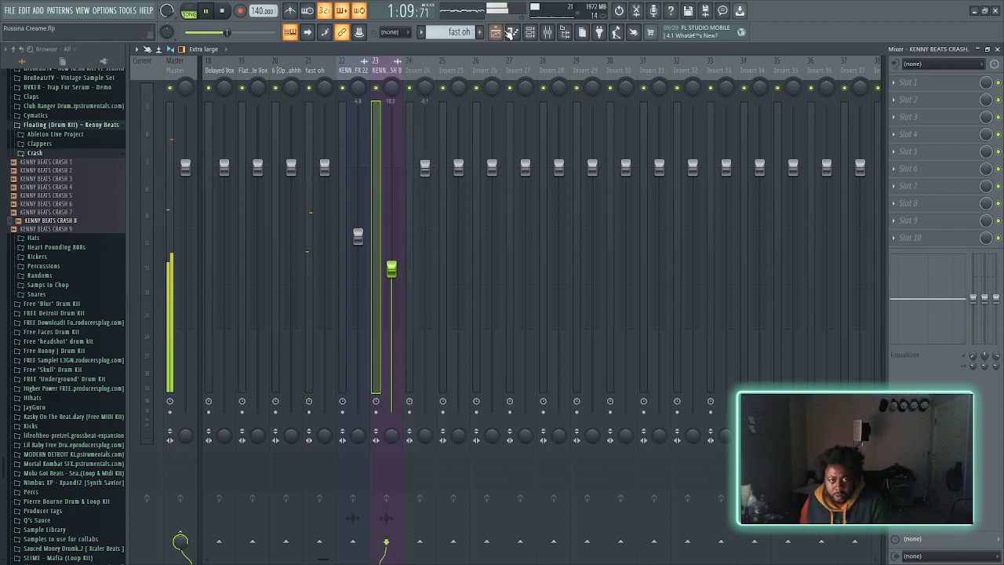
# - Return to the playlist and delete the short Glum Fx clip at bar 65 on track 21
pyautogui.click(507, 33)
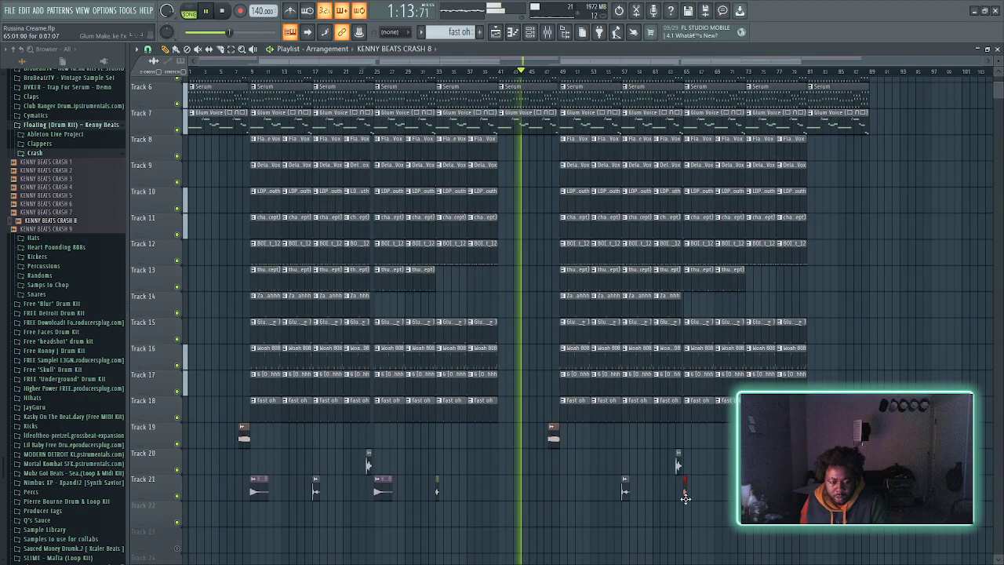
pyautogui.scroll(3, 682, 478)
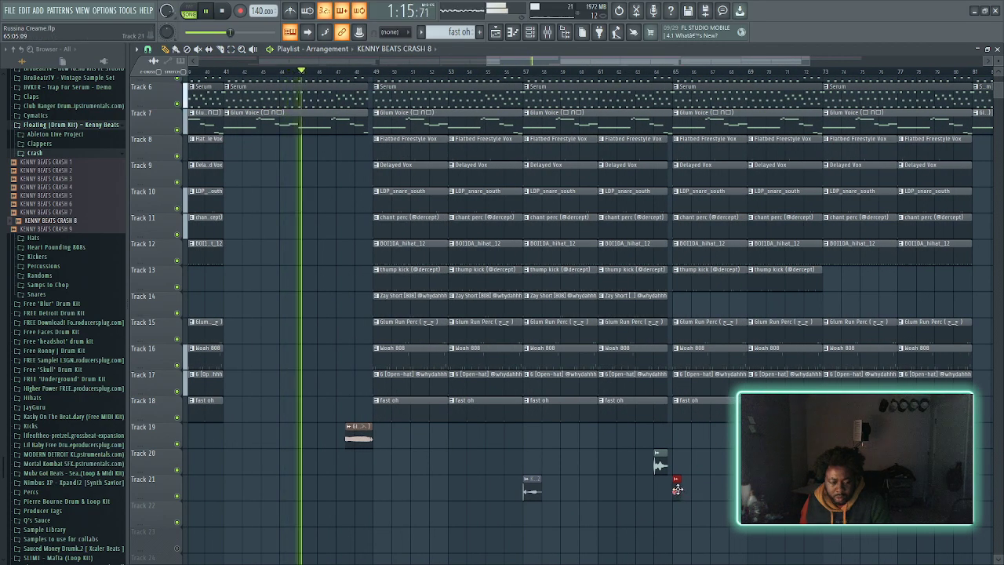
pyautogui.scroll(-3, 627, 469)
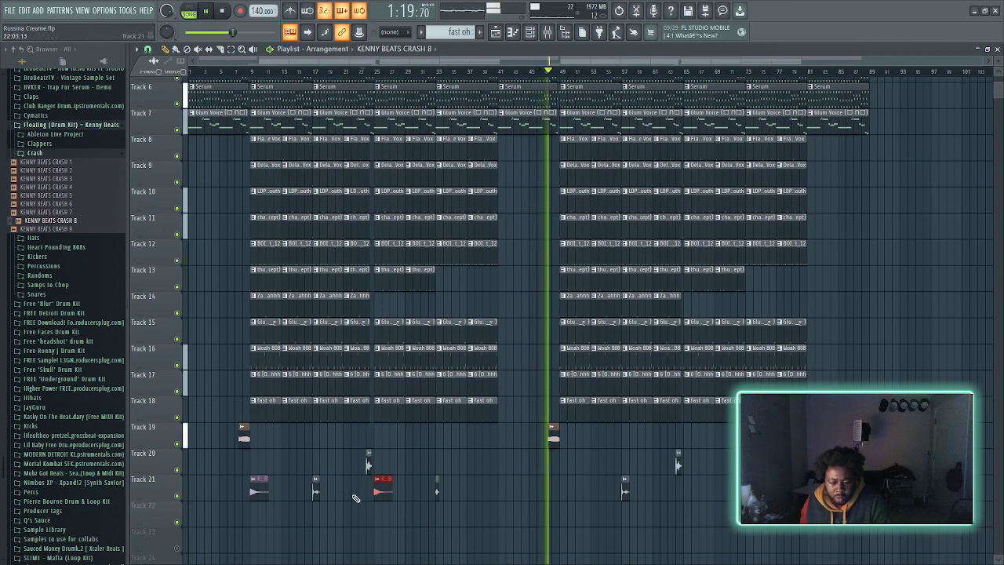
# - Place a copy of the KENNY BEATS CRASH 8 clip on track 21 and align its start to bar 49
pyautogui.click(557, 486)
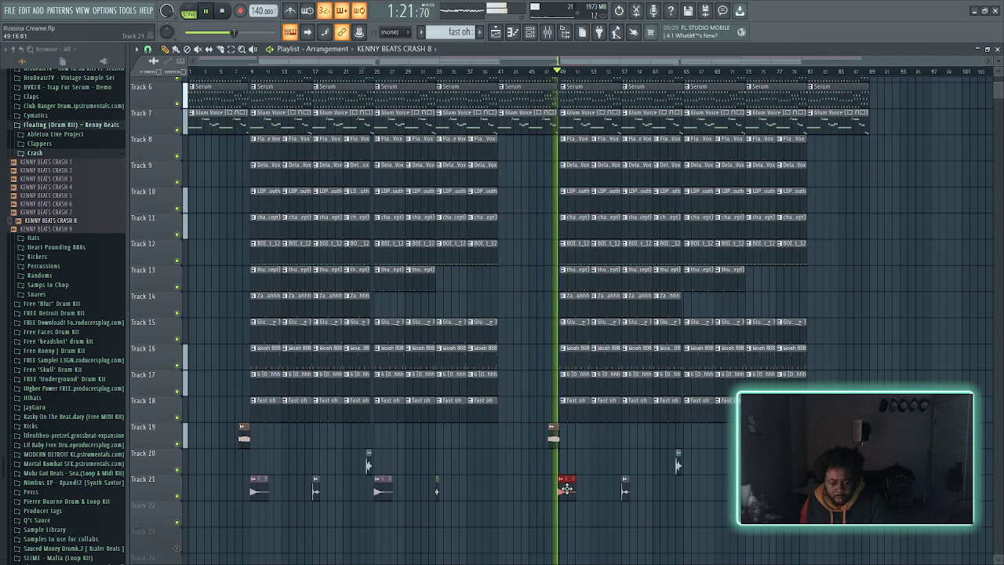
pyautogui.scroll(3, 562, 488)
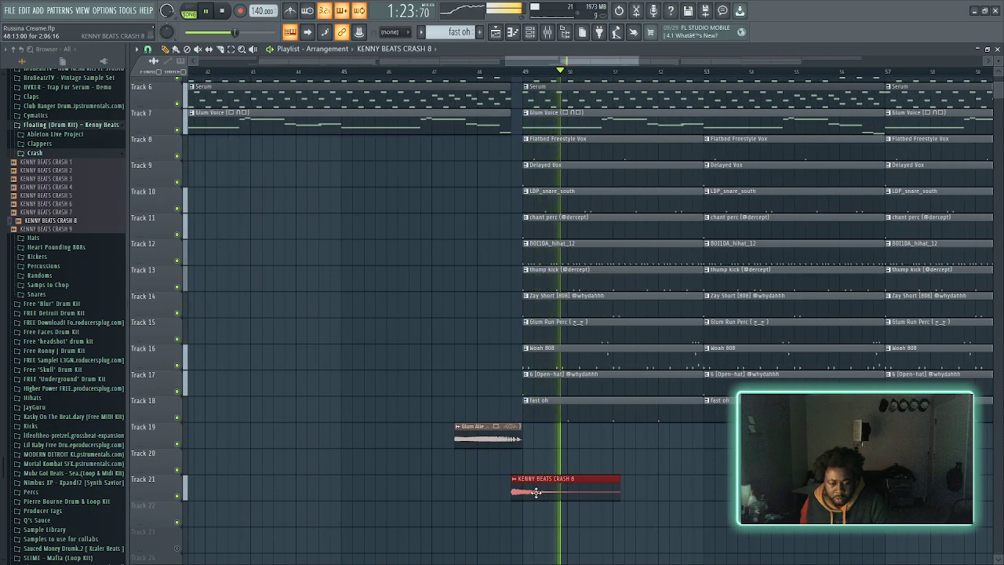
pyautogui.scroll(-3, 553, 492)
pyautogui.scroll(-1, 553, 493)
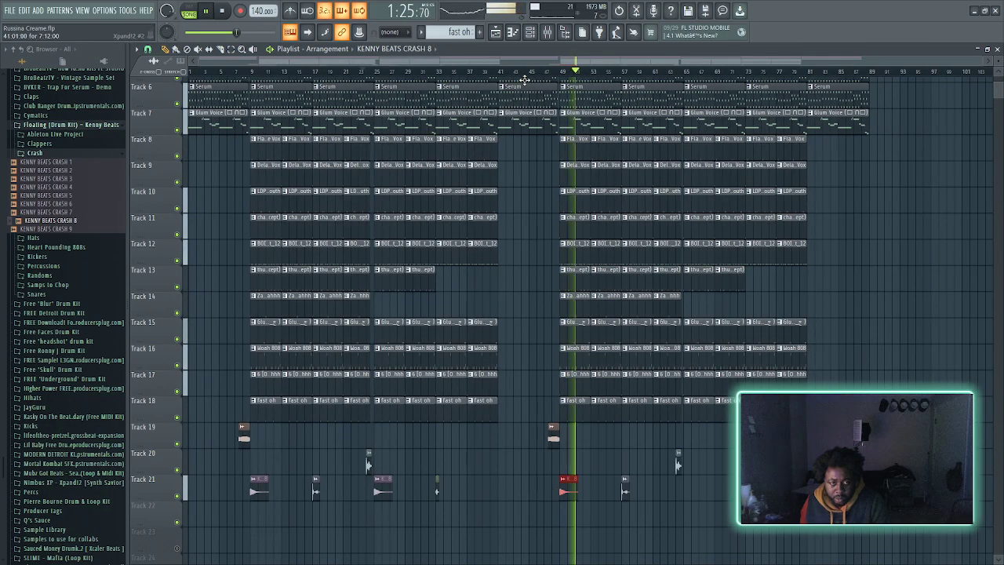
# - Compare the bar 49 transition with track 21 muted and unmuted, and add another KENNY BEATS CRASH 8 copy at bar 65
pyautogui.scroll(2, 571, 460)
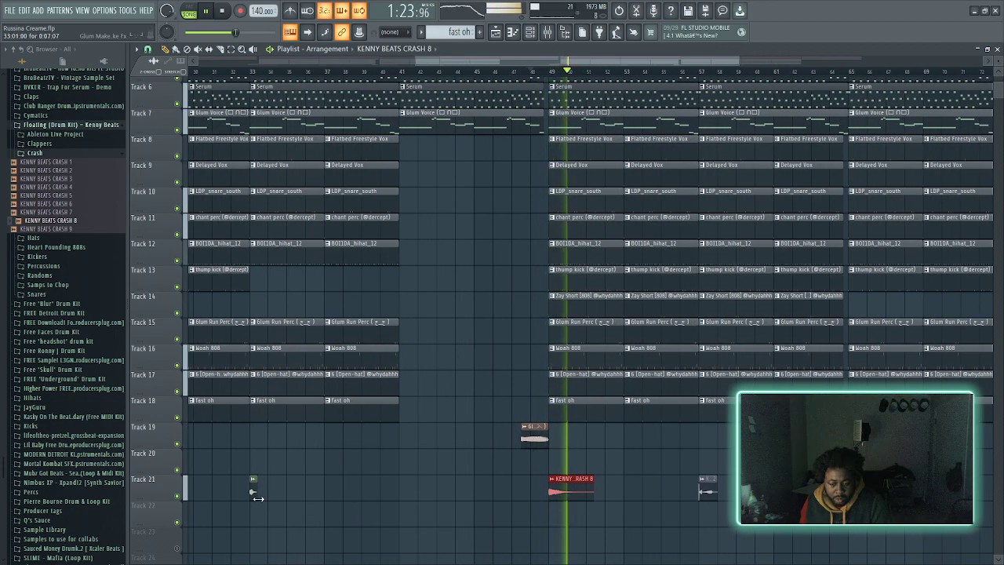
pyautogui.click(179, 498)
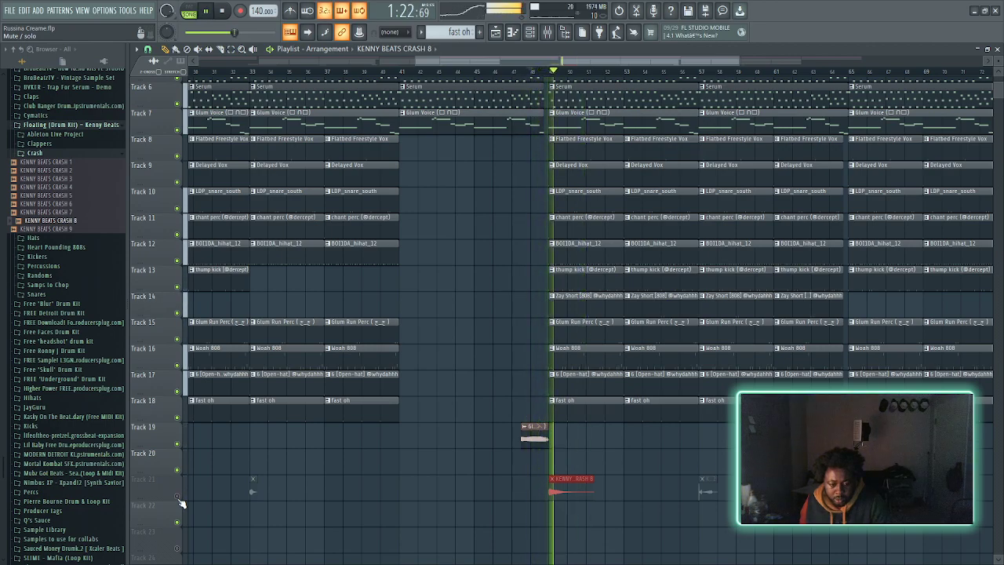
pyautogui.click(179, 498)
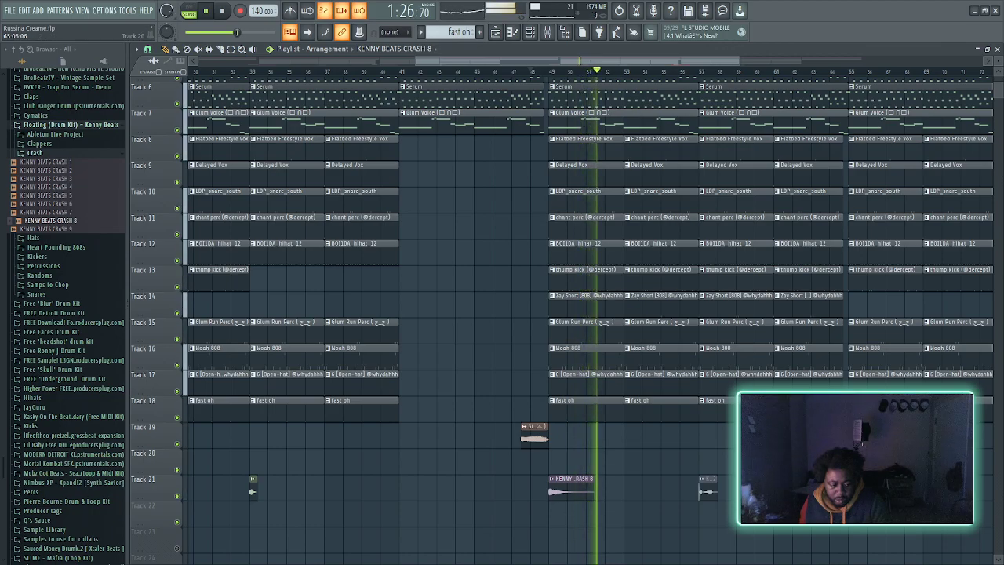
pyautogui.scroll(-3, 620, 472)
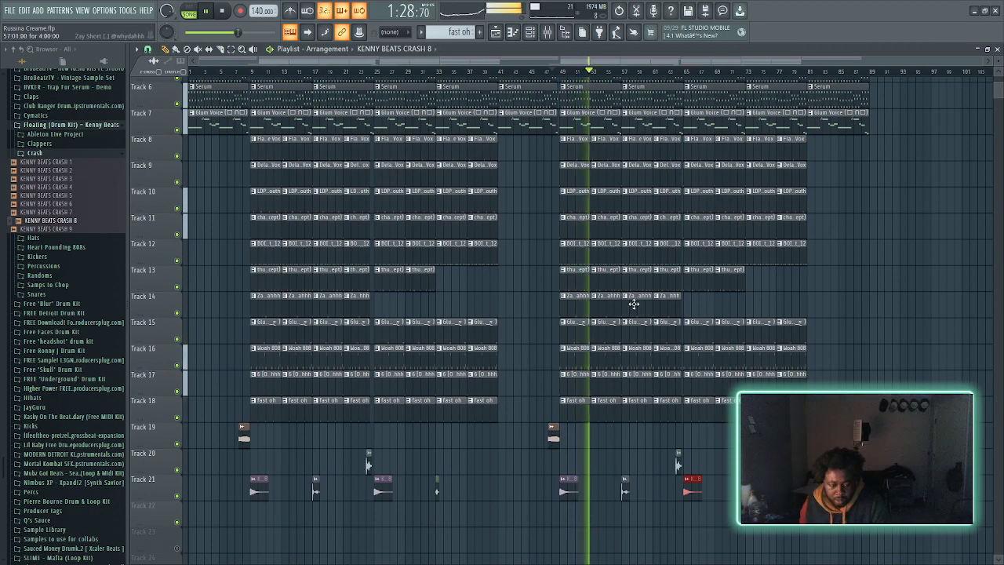
# - Lower the KENNY BEATS FX 22 mixer fader to about -11.9 dB and replay the playlist from bar 54
pyautogui.scroll(2, 781, 165)
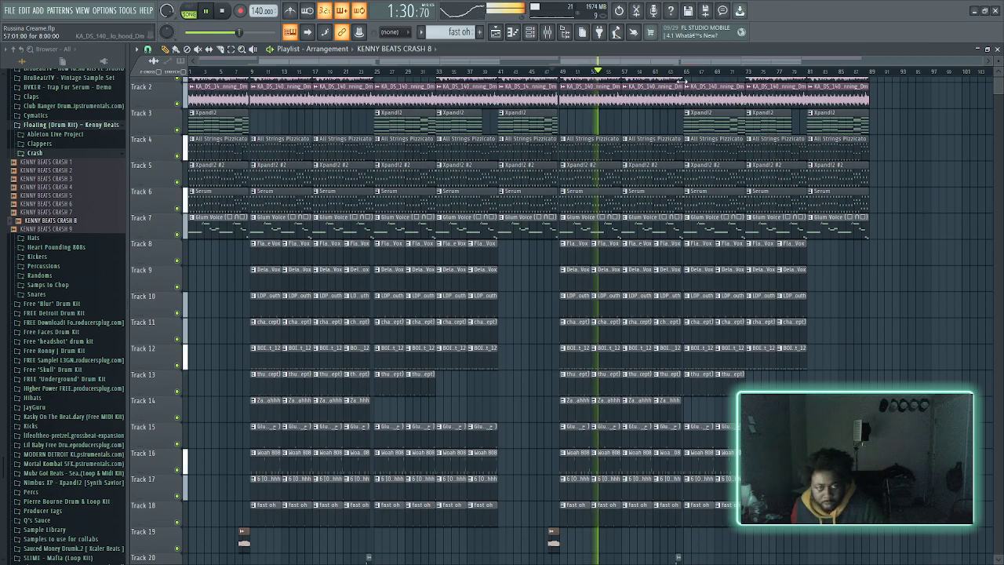
pyautogui.click(554, 31)
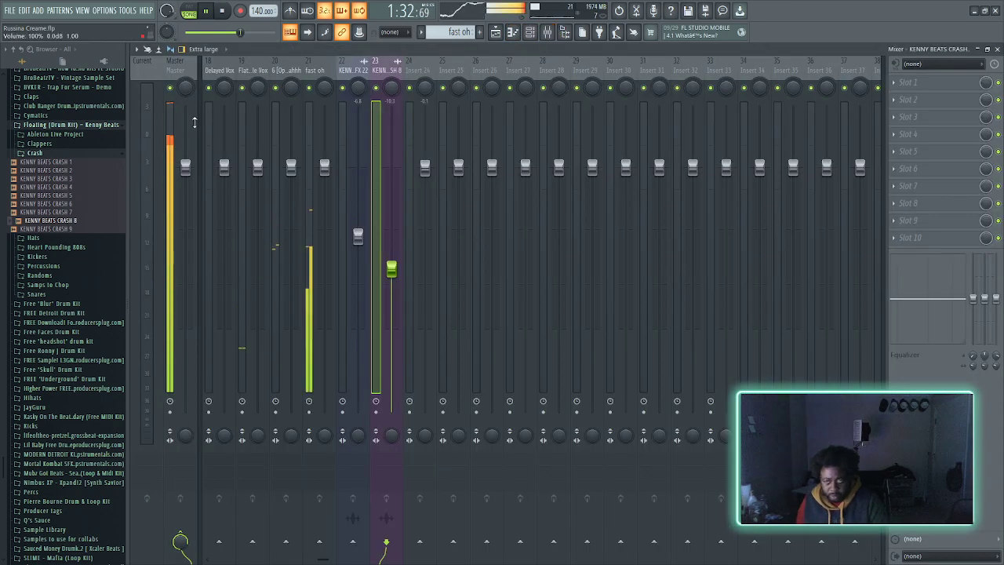
pyautogui.click(175, 67)
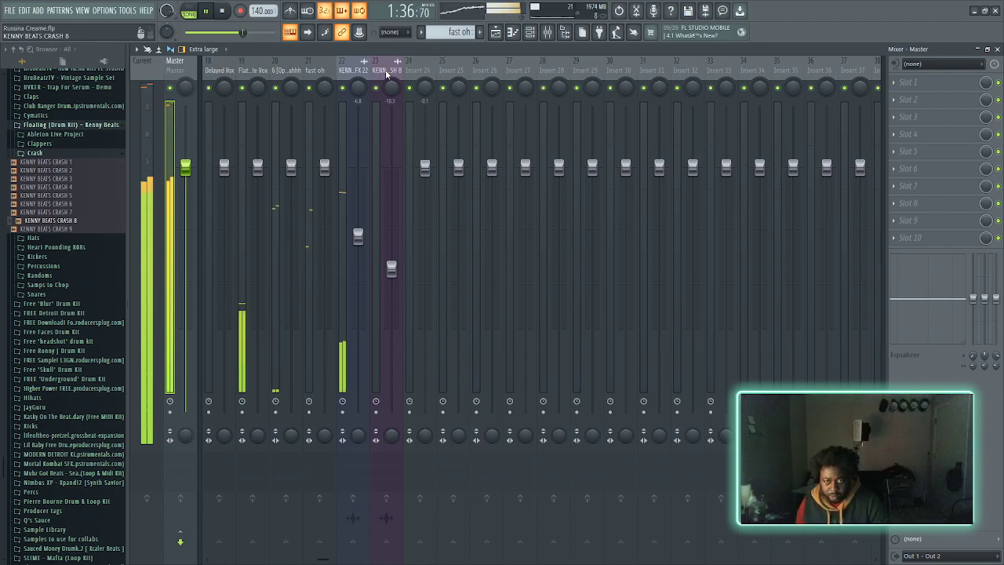
pyautogui.moveTo(360, 235); pyautogui.dragTo(360, 260)
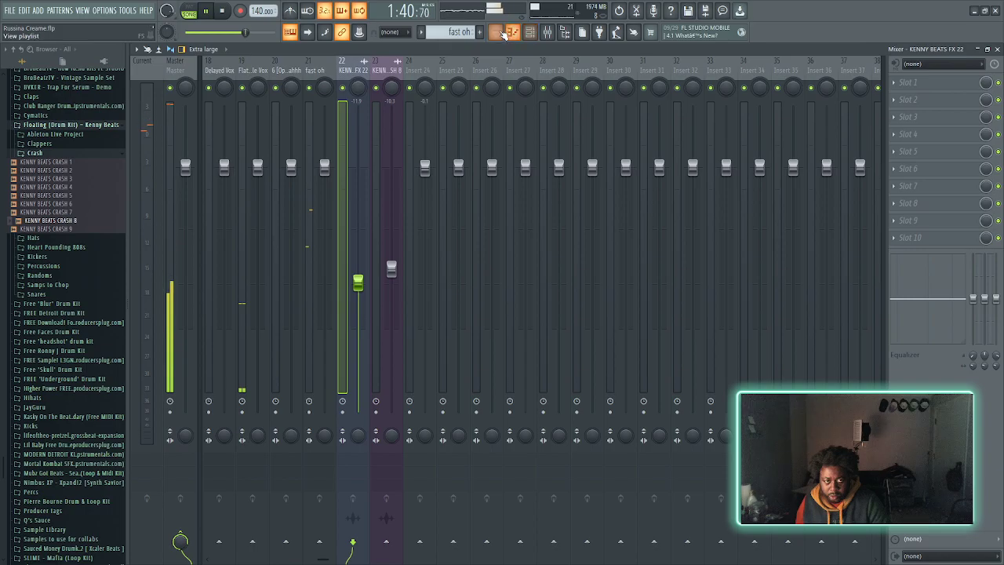
pyautogui.click(497, 32)
pyautogui.scroll(-5, 523, 393)
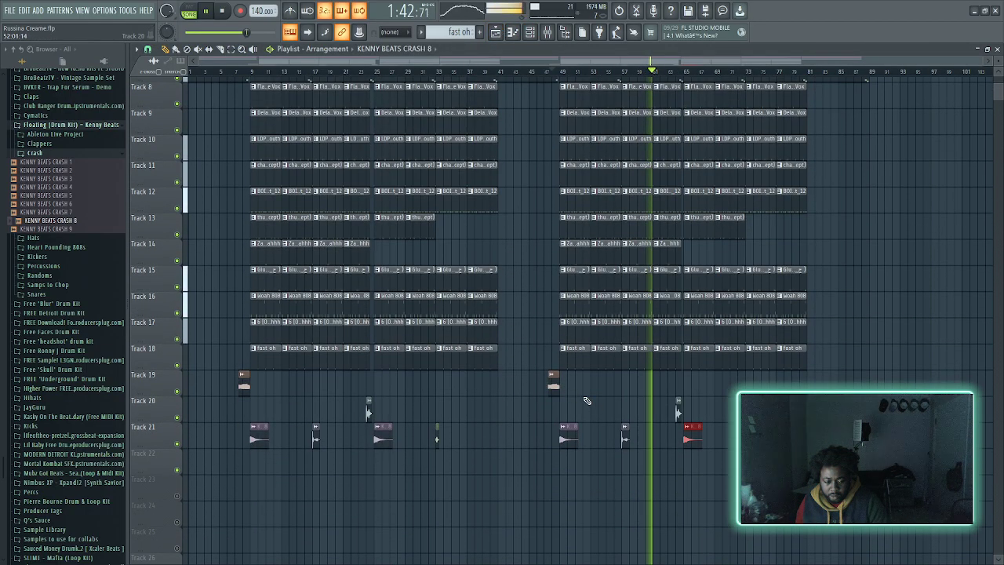
pyautogui.scroll(5, 640, 442)
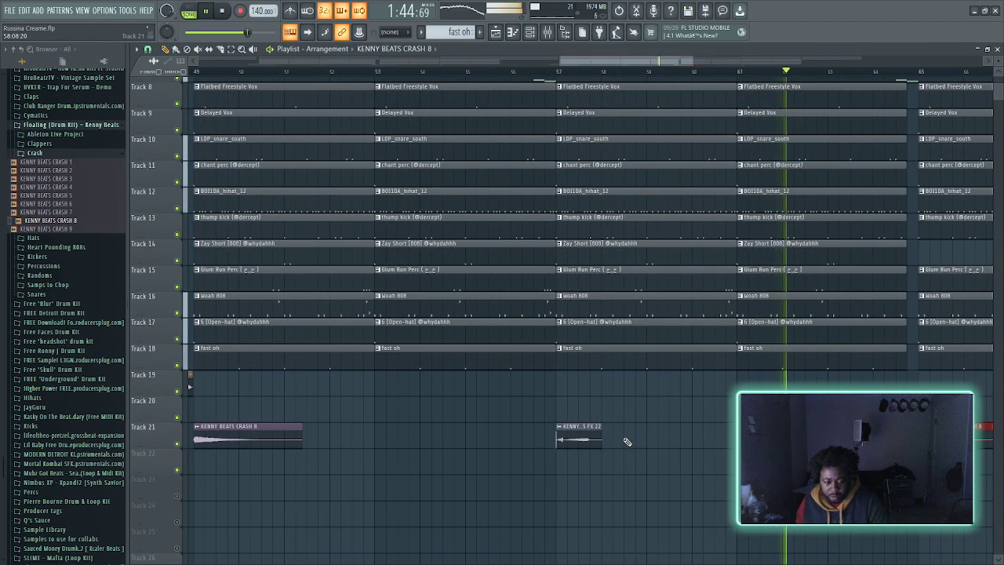
pyautogui.scroll(2, 572, 435)
pyautogui.scroll(-6, 566, 437)
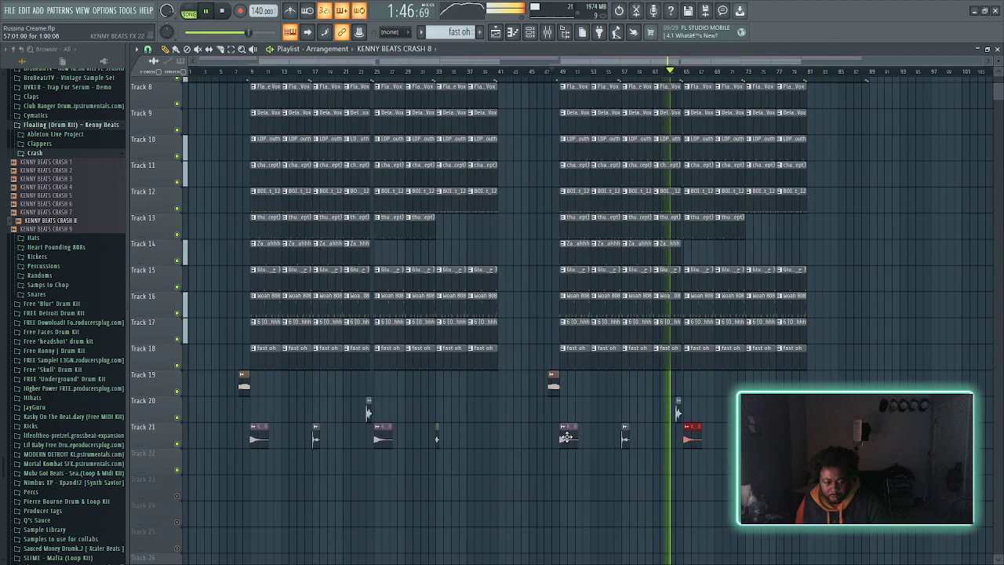
pyautogui.click(603, 76)
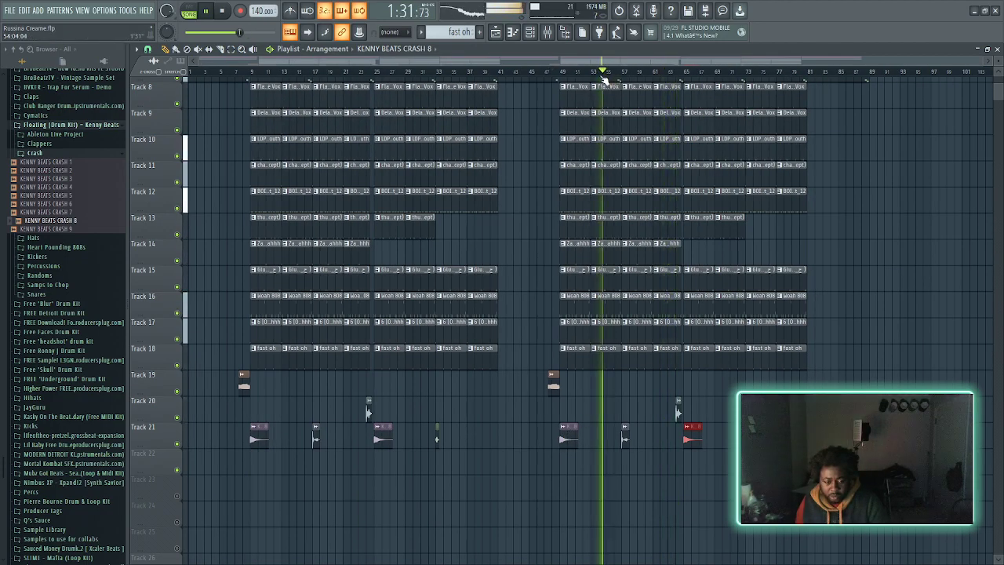
# - Trim the opening hit off the start of the KENNY BEATS FX 22 clip at bar 57, keeping it on the bar line
pyautogui.scroll(5, 633, 437)
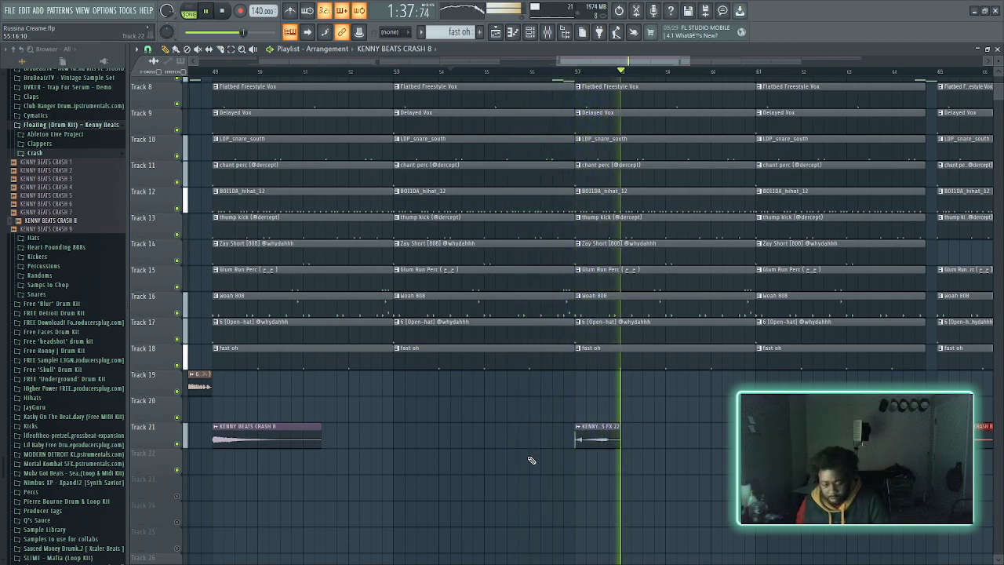
pyautogui.scroll(4, 531, 461)
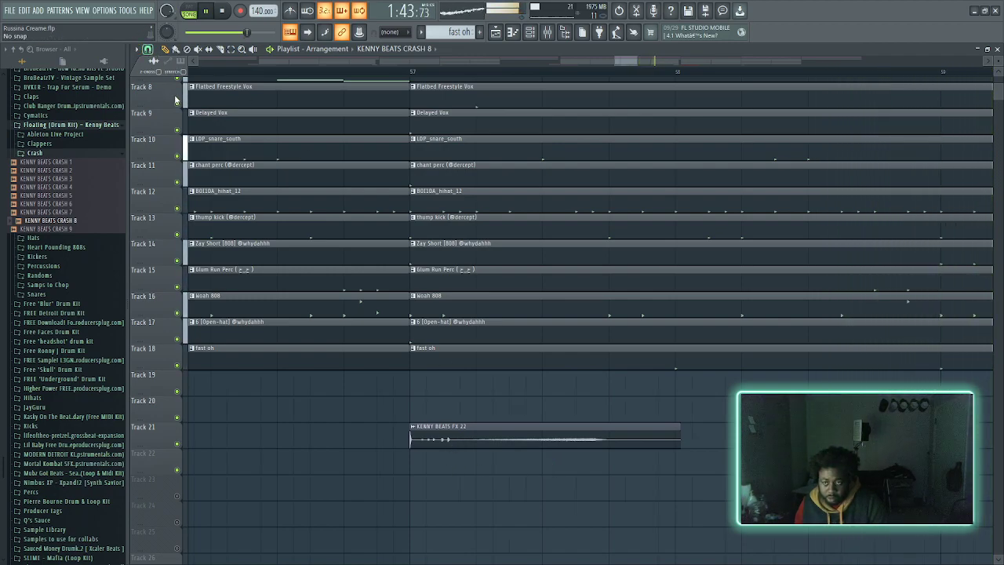
pyautogui.scroll(3, 453, 440)
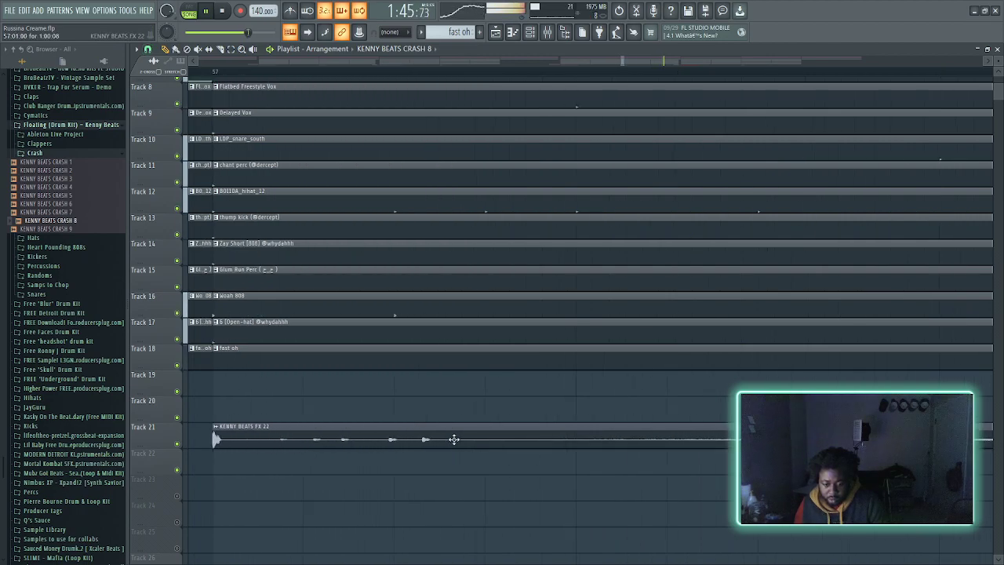
pyautogui.scroll(3, 454, 439)
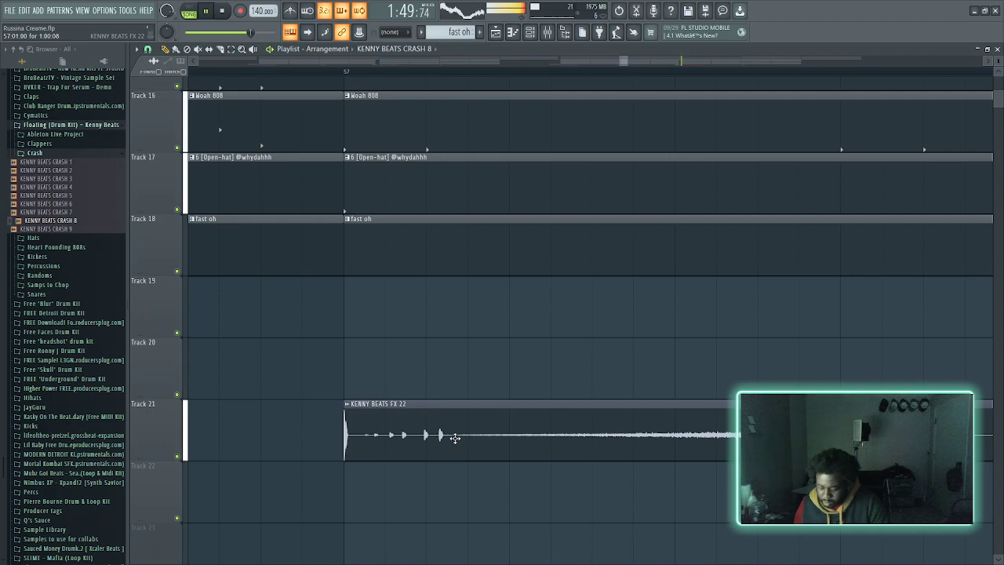
pyautogui.scroll(-2, 455, 438)
pyautogui.scroll(2, 455, 438)
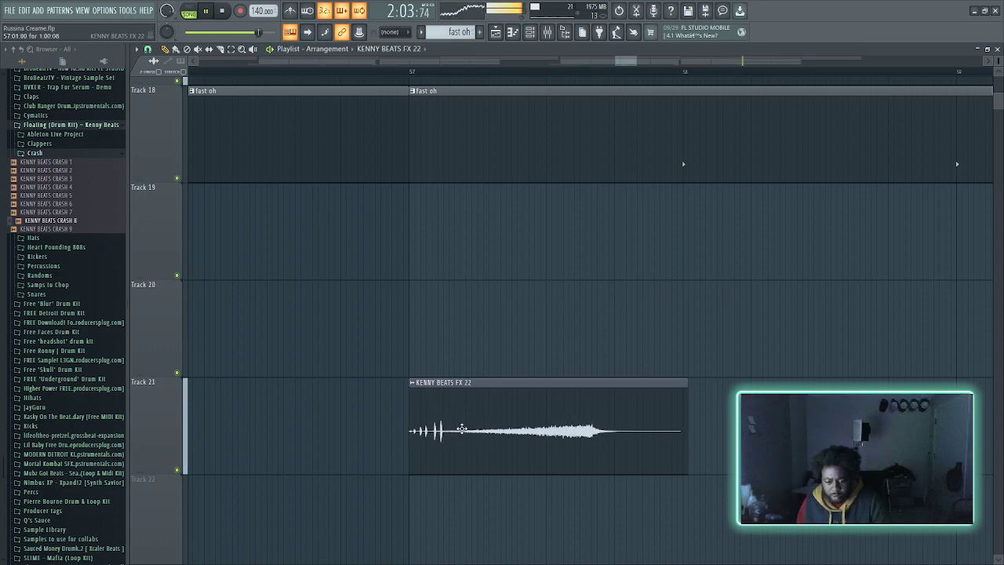
# - Replay the trimmed FX 22 clip from just before bar 57 and tighten its start slightly
pyautogui.scroll(-4, 462, 424)
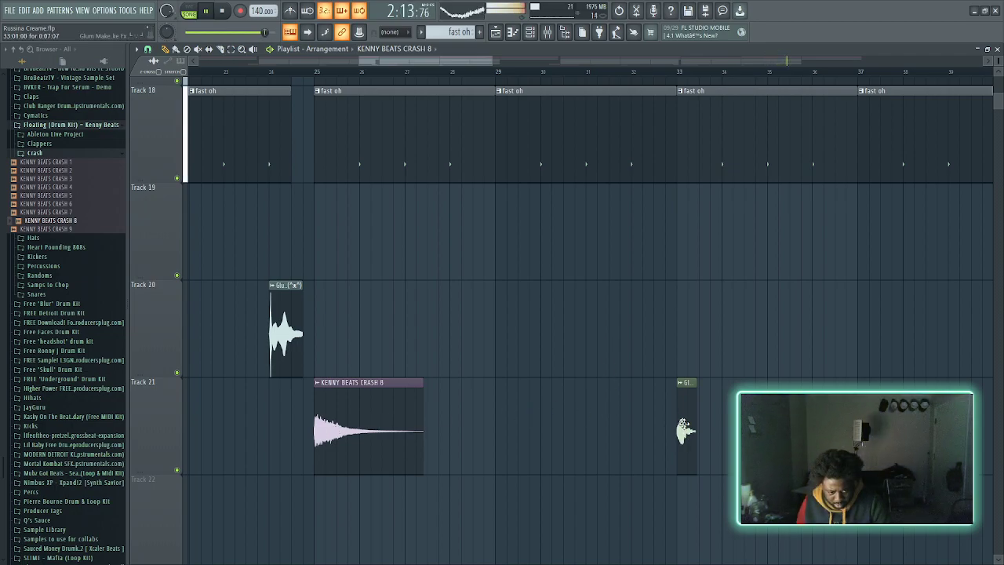
pyautogui.scroll(5, 684, 428)
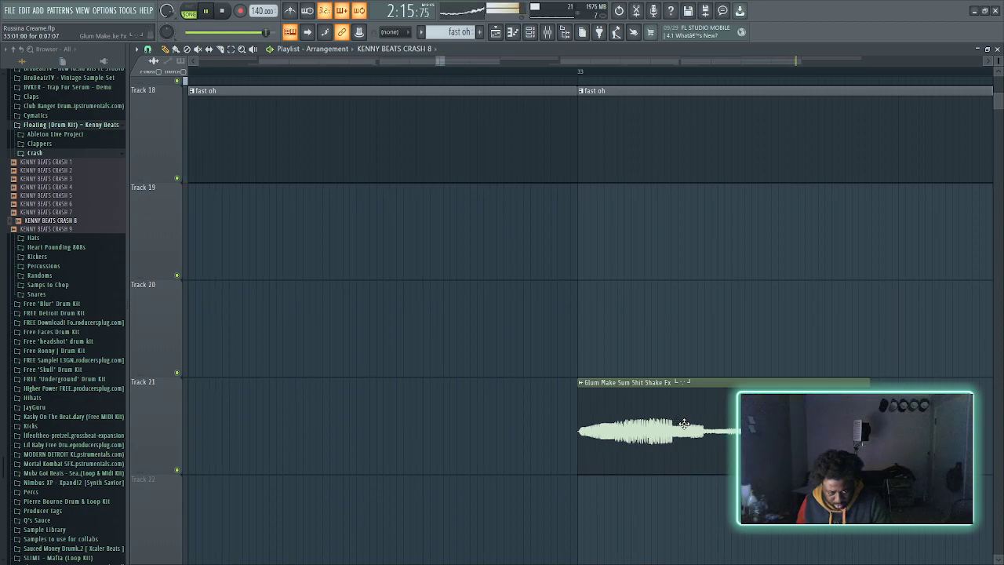
pyautogui.scroll(-5, 690, 305)
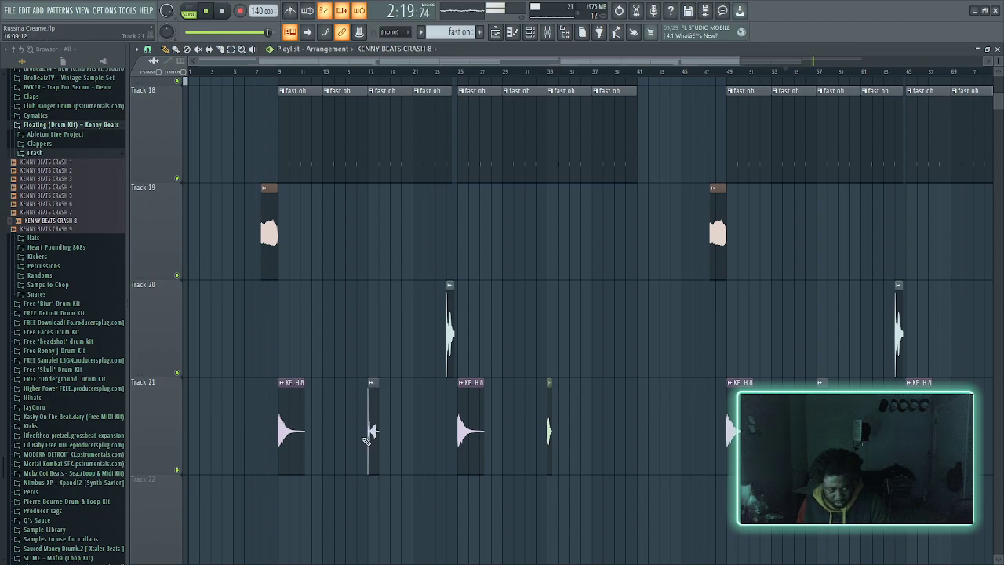
pyautogui.scroll(5, 828, 350)
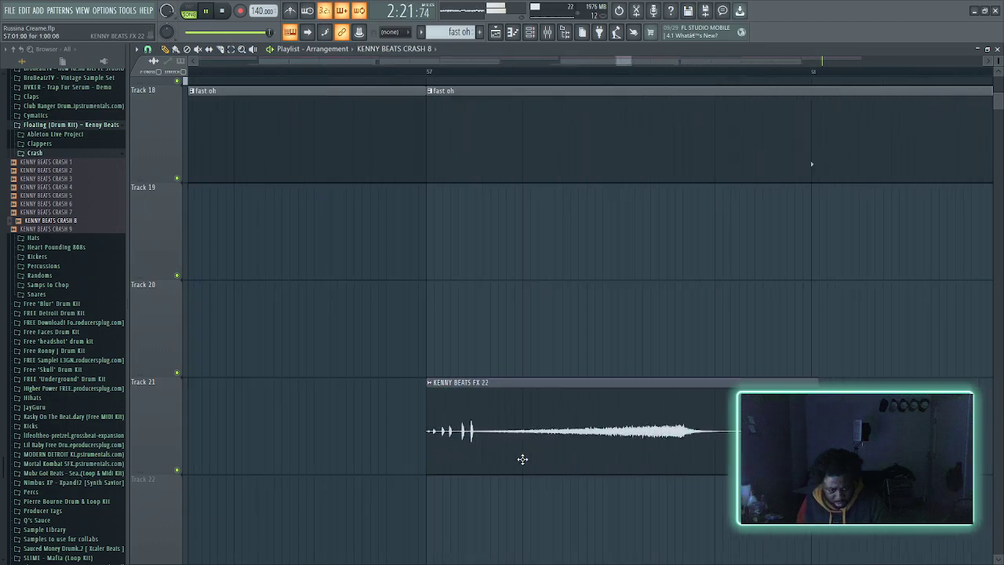
pyautogui.click(399, 71)
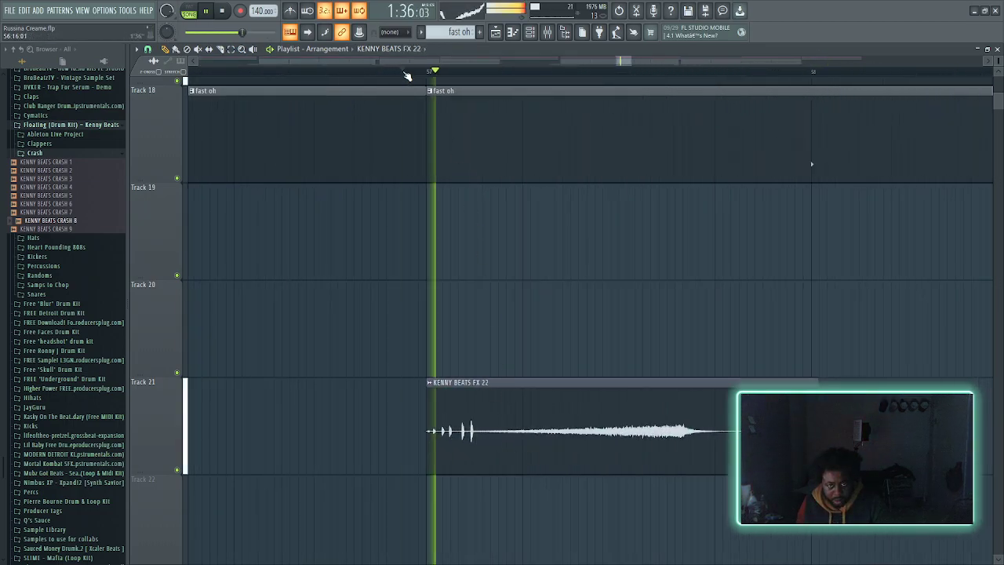
pyautogui.click(389, 71)
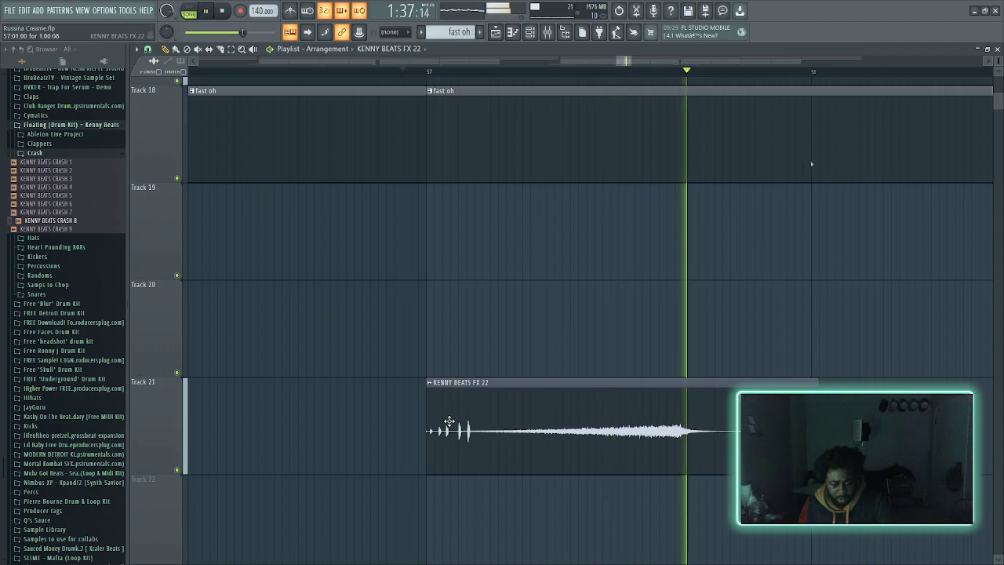
# - Trim the opening hit off the start of the KENNY BEATS FX 22 clip at bar 17 on track 21
pyautogui.scroll(-5, 296, 306)
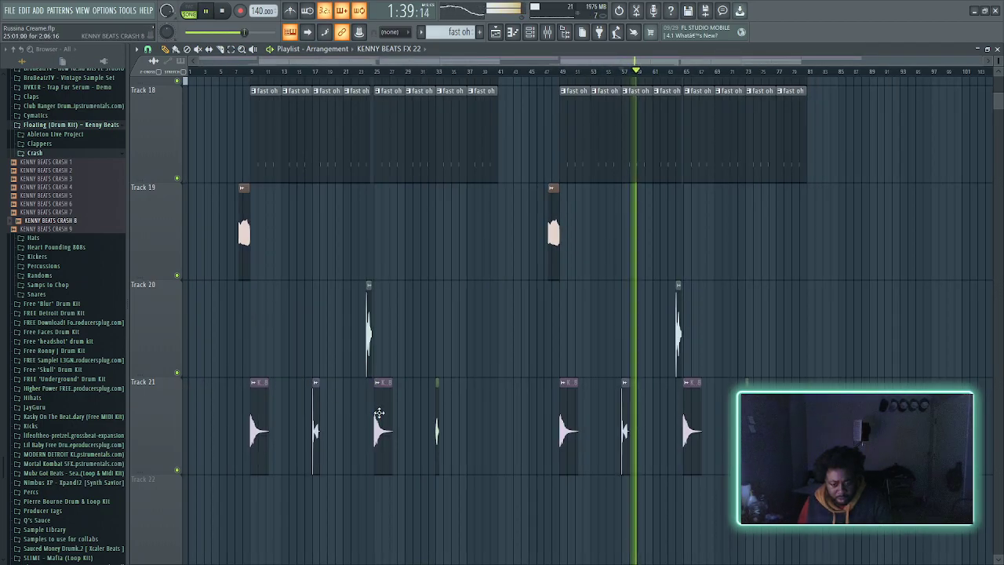
pyautogui.scroll(5, 625, 392)
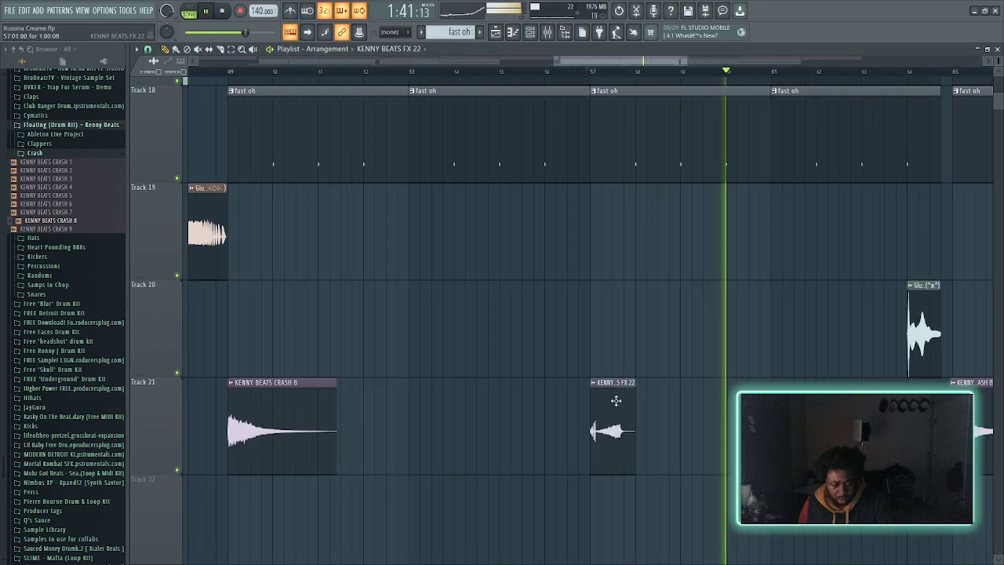
pyautogui.scroll(-5, 625, 392)
pyautogui.scroll(4, 345, 425)
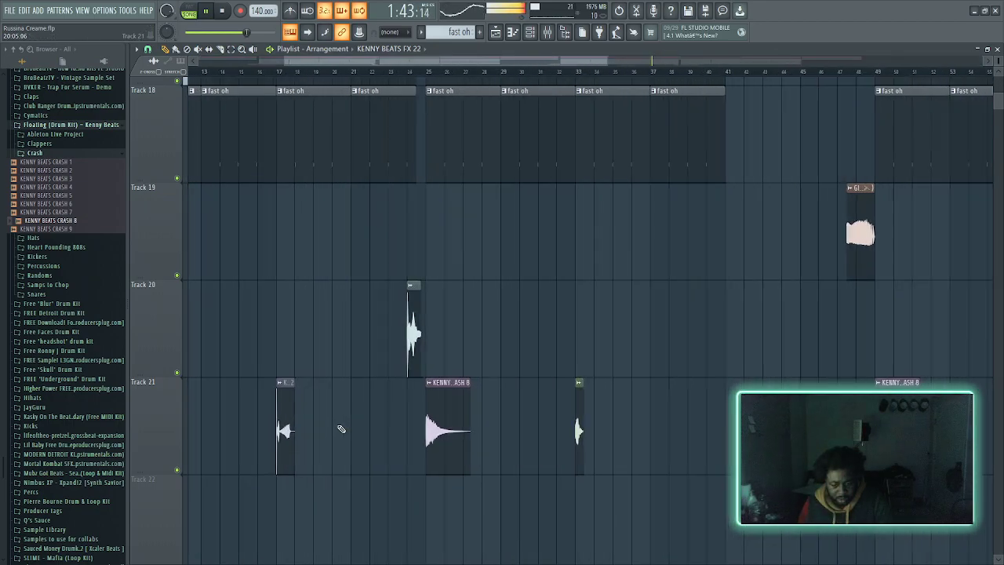
pyautogui.scroll(-2, 282, 428)
pyautogui.moveTo(274, 210); pyautogui.dragTo(280, 256)
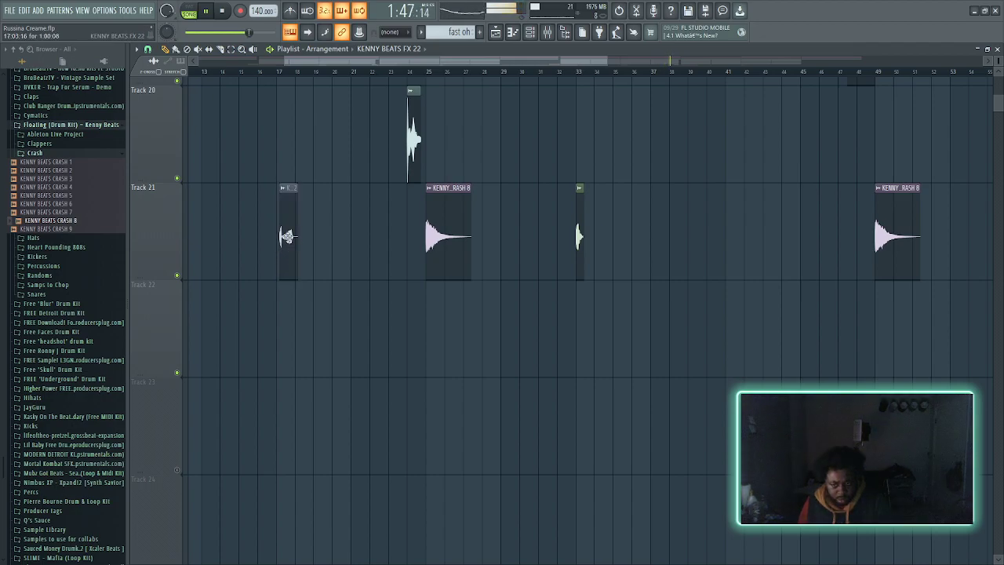
# - Tighten the trimmed FX 22 clip's start, align it to bar 17, and compare it with the copy at bar 57
pyautogui.scroll(5, 279, 234)
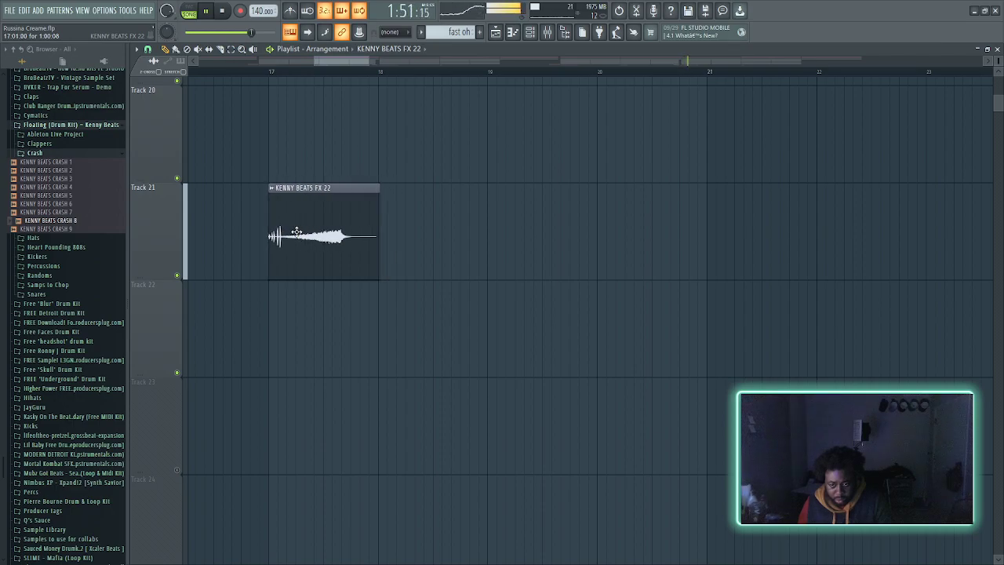
pyautogui.rightClick(298, 233)
pyautogui.click(276, 232)
pyautogui.scroll(5, 269, 228)
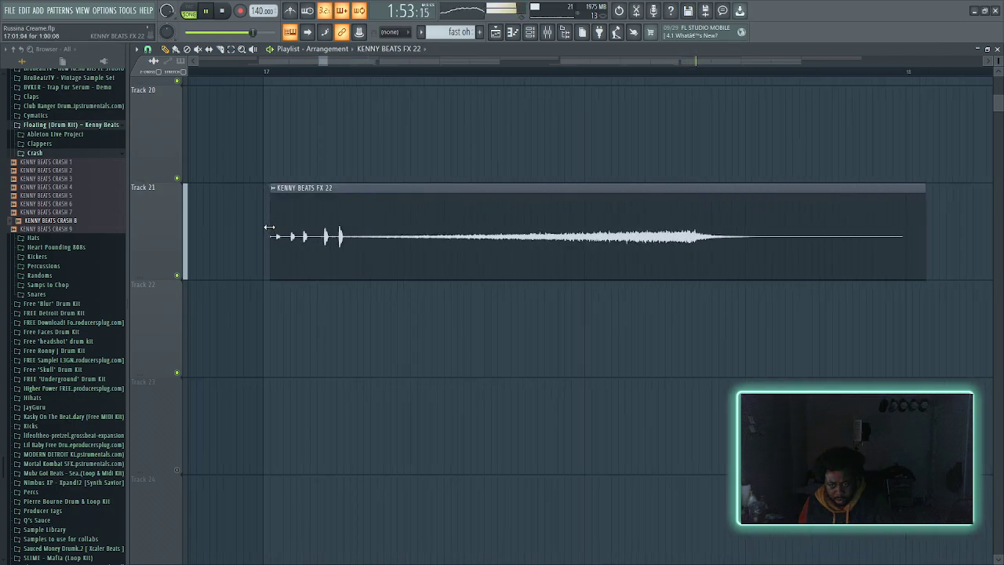
pyautogui.scroll(-10, 278, 234)
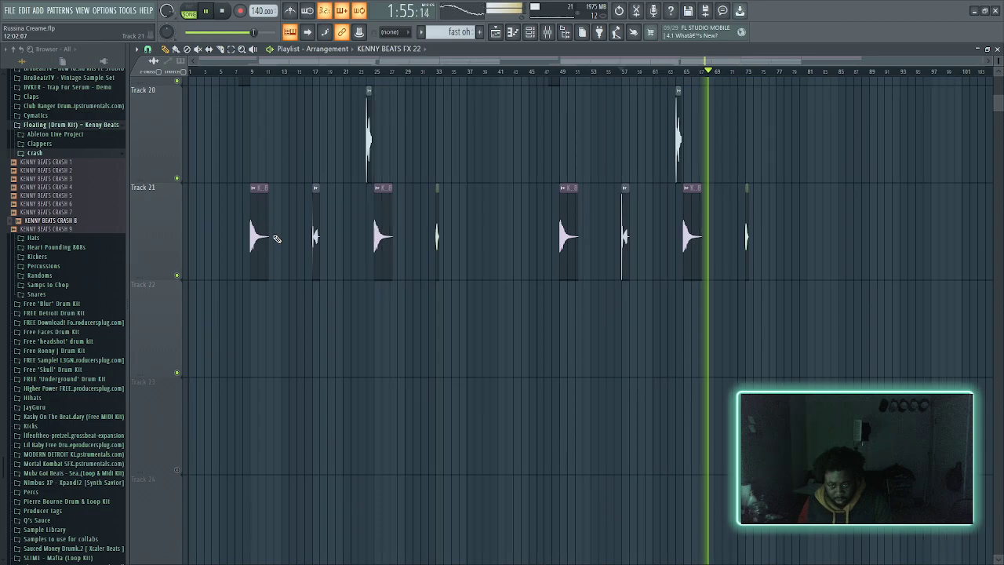
pyautogui.scroll(5, 651, 319)
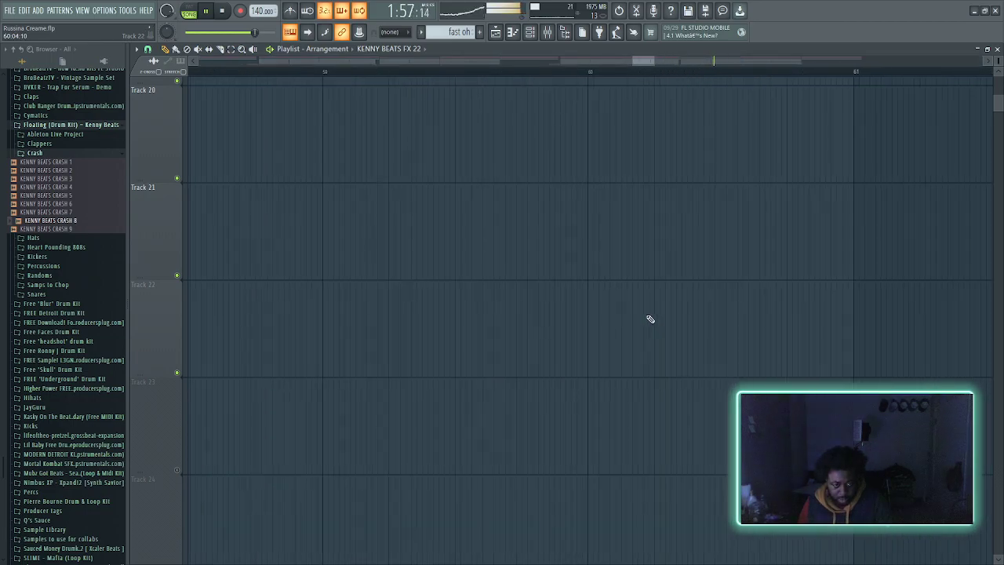
pyautogui.scroll(5, 594, 322)
pyautogui.scroll(-8, 605, 310)
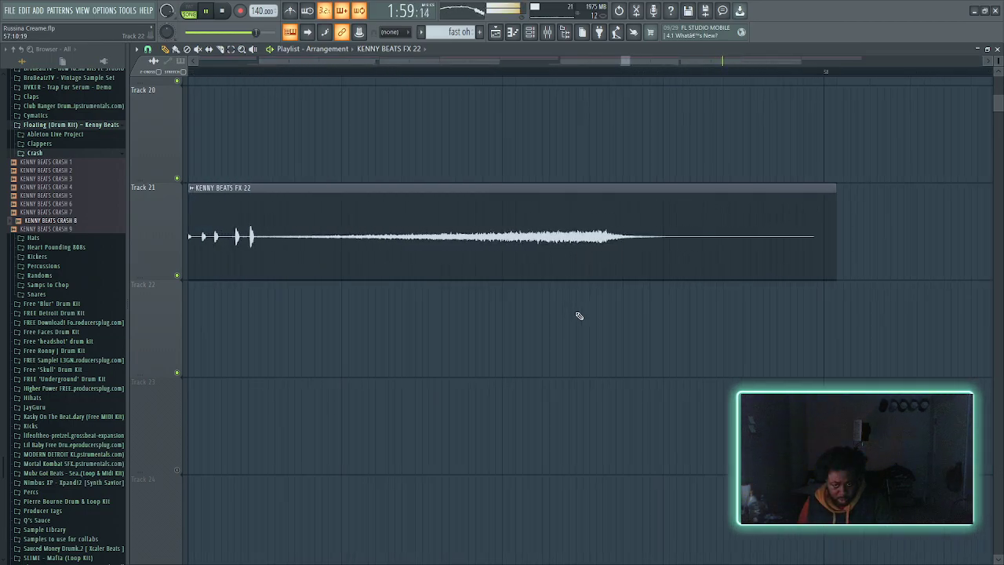
pyautogui.scroll(4, 578, 314)
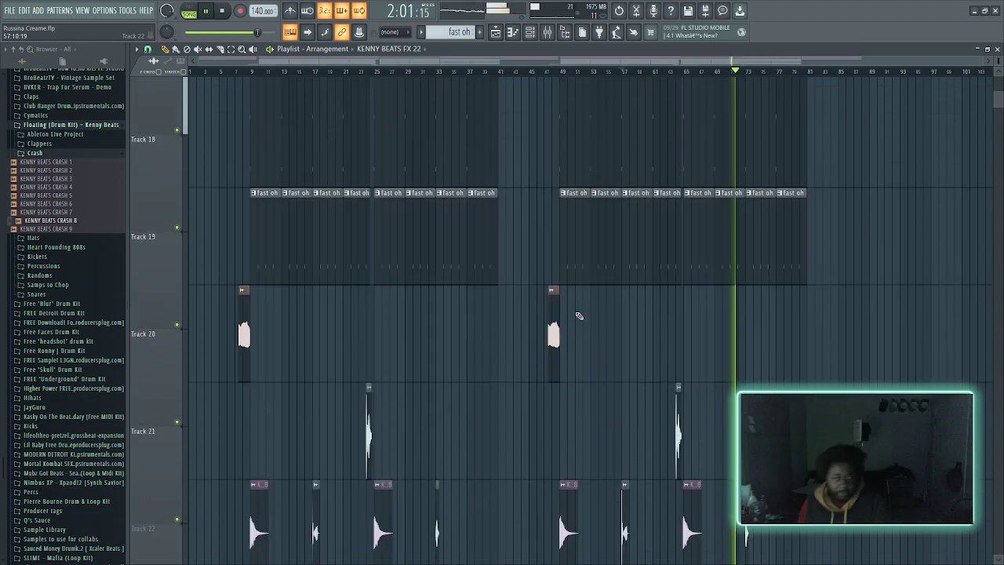
# - Return to the mixer and switch its layout to Wide alt to show all used channels
pyautogui.click(549, 32)
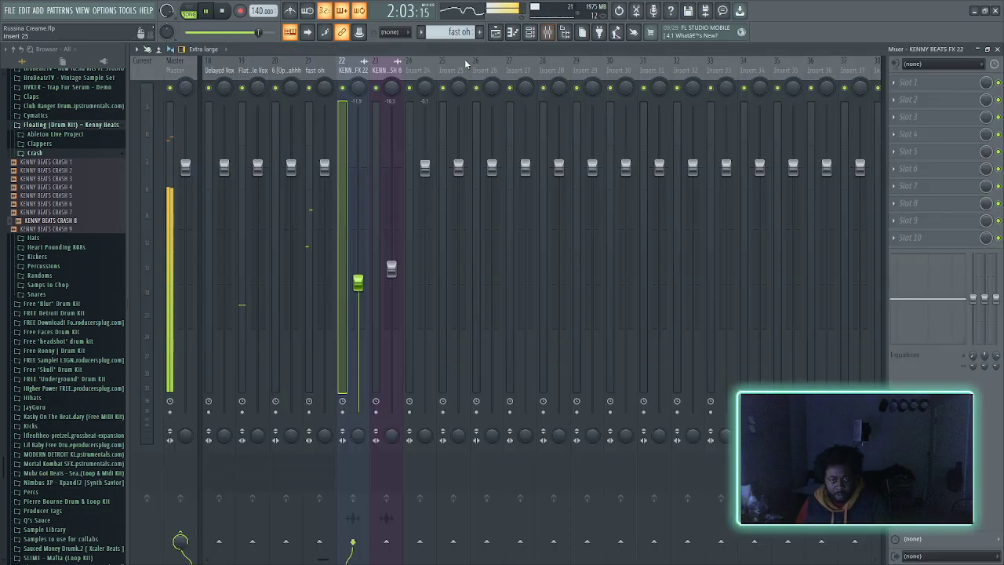
pyautogui.scroll(9, 380, 72)
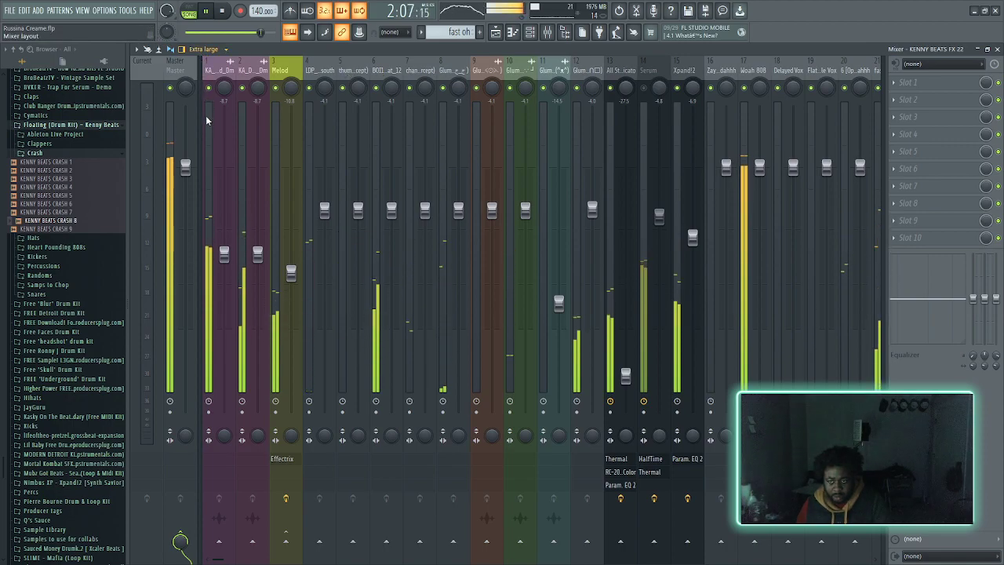
pyautogui.scroll(1, 207, 122)
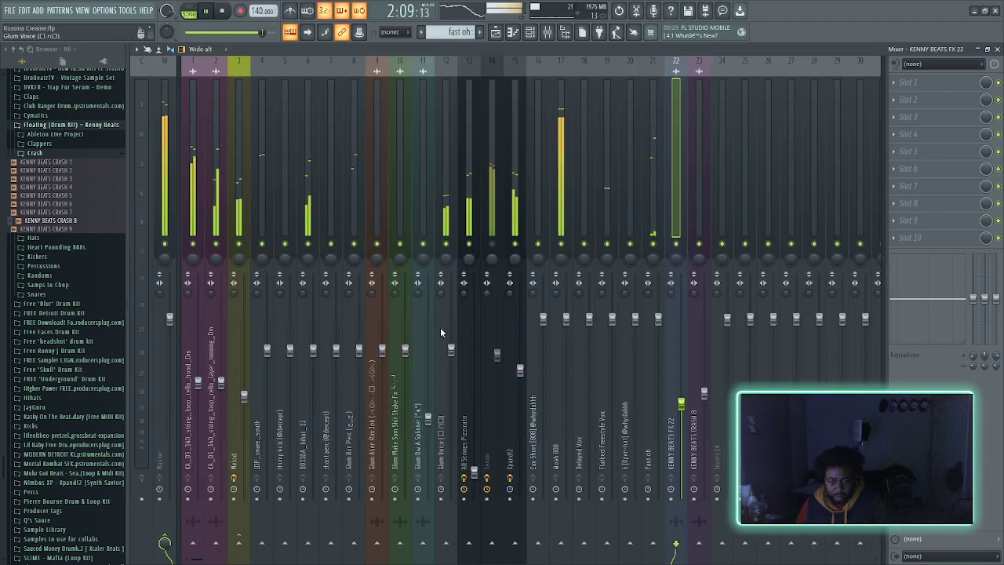
# - Set stereo separation to 100% merged on the fast oh, open-hat, Flatbed Freestyle Vox, Delayed Vox and Woah 808 channels
pyautogui.click(652, 261)
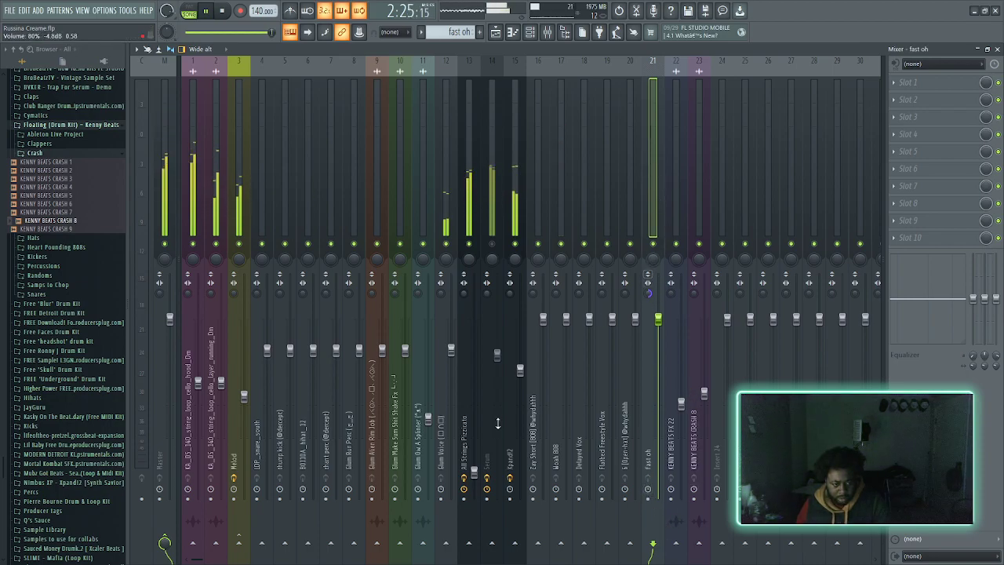
pyautogui.moveTo(622, 295); pyautogui.dragTo(603, 296)
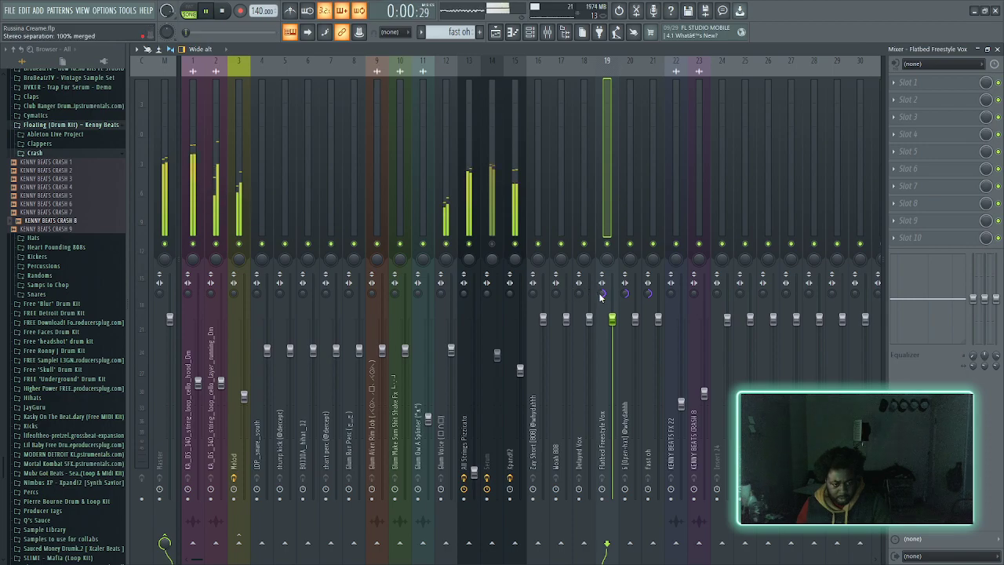
pyautogui.moveTo(579, 295); pyautogui.dragTo(556, 298)
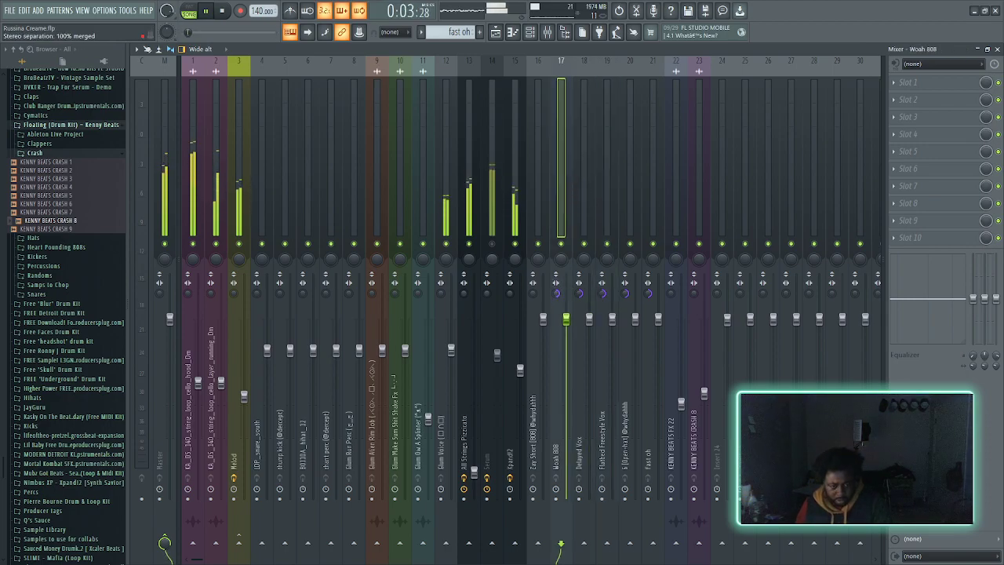
# - Merge the Zay Short 808 channel's stereo and widen stereo separation on All Strings Pizzicato, Serum, Xpand!2, Melod and both string loop channels
pyautogui.click(535, 296)
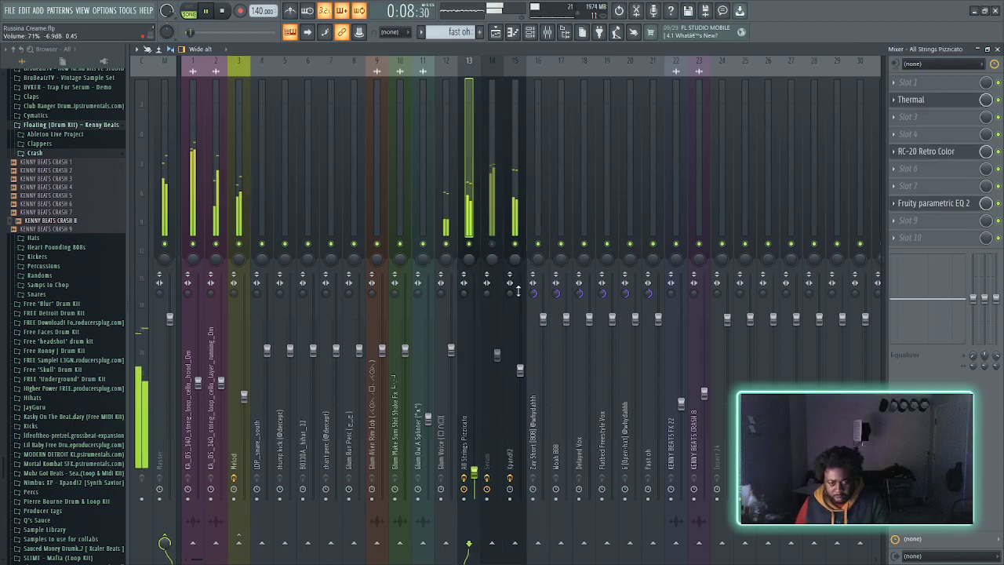
pyautogui.moveTo(511, 296); pyautogui.dragTo(463, 292)
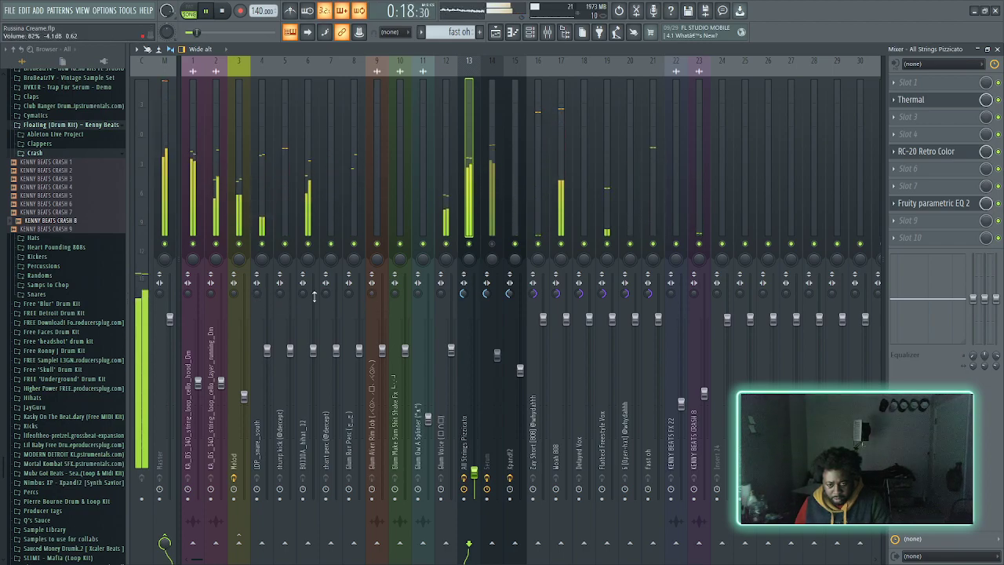
pyautogui.click(233, 296)
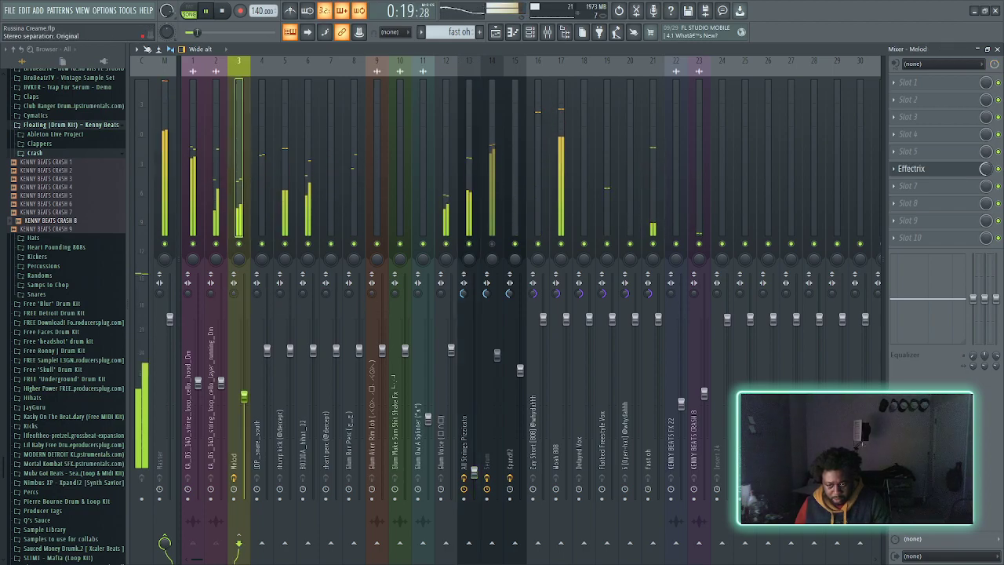
pyautogui.click(210, 294)
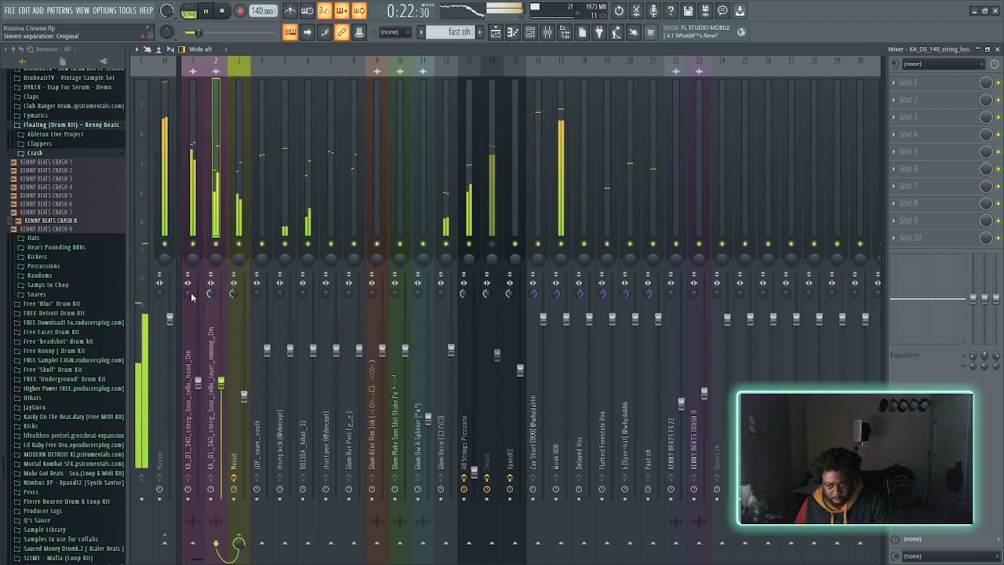
pyautogui.click(190, 296)
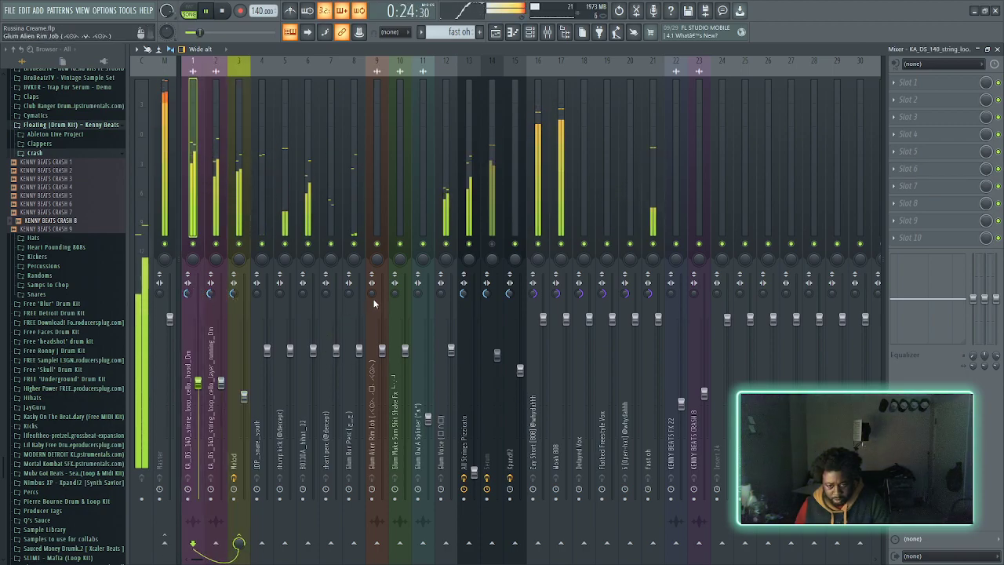
# - Widen the Glum Alien Rim Job channel's stereo separation and check the arrangement's first tracks in the playlist before returning to the mixer
pyautogui.click(506, 32)
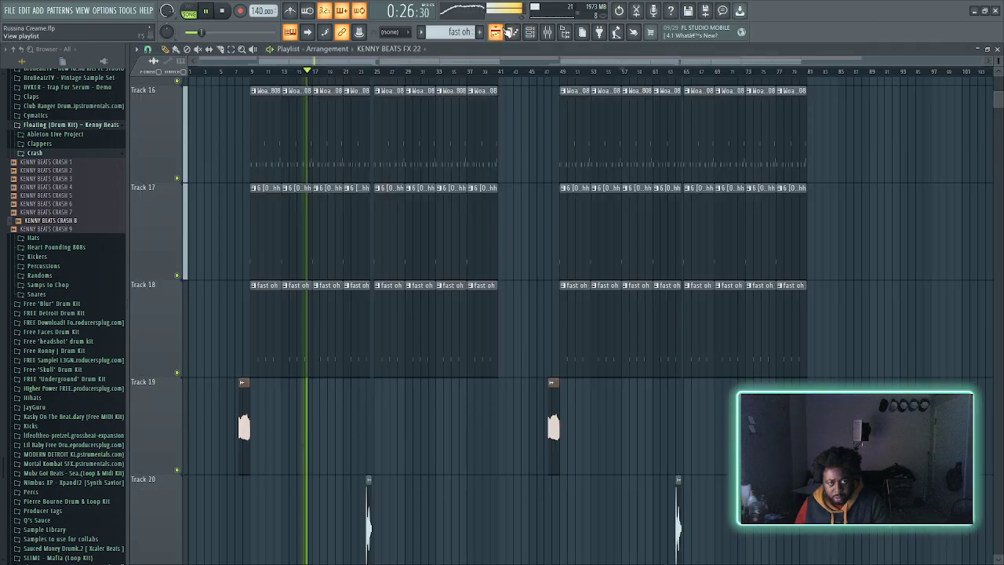
pyautogui.scroll(15, 313, 213)
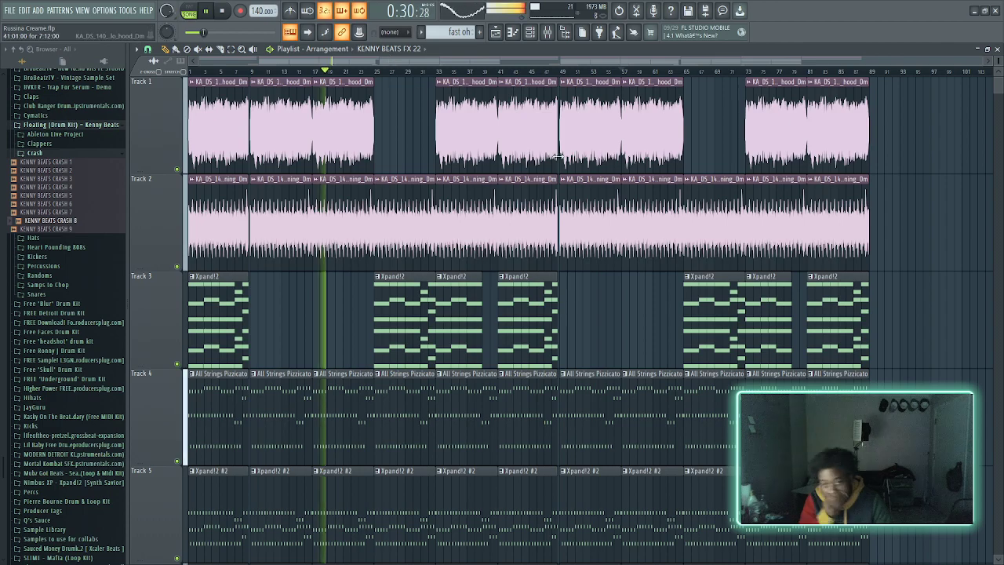
pyautogui.click(549, 31)
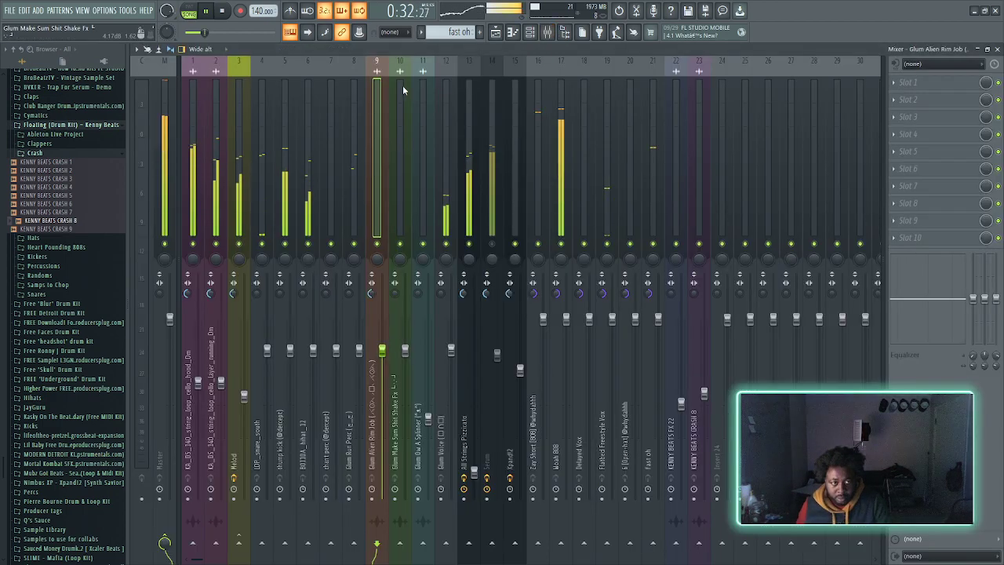
# - Move the Glum Voice, All Strings Pizzicato, Serum and Xpand!2 channels together so they sit directly after Melod
pyautogui.click(238, 119)
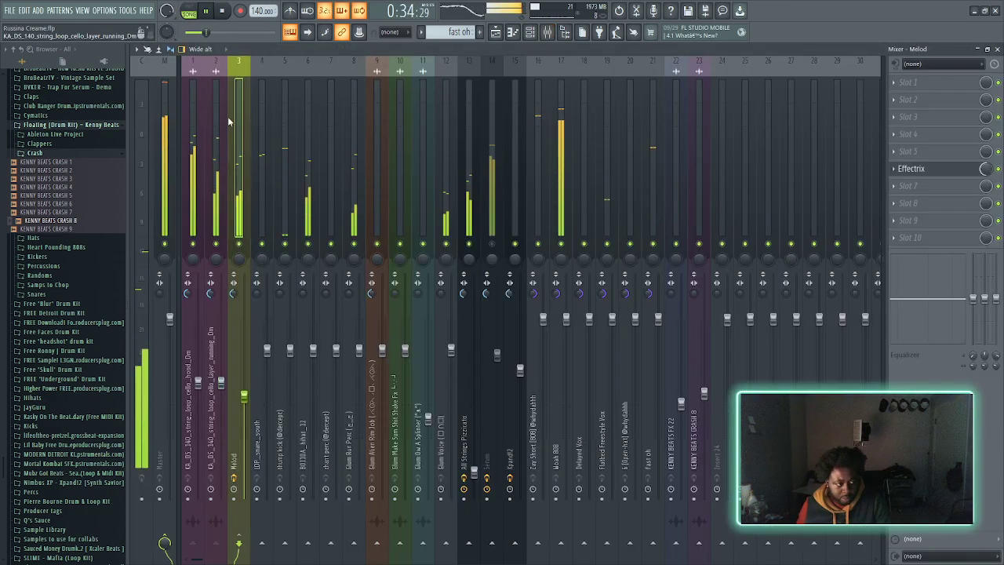
pyautogui.click(492, 75)
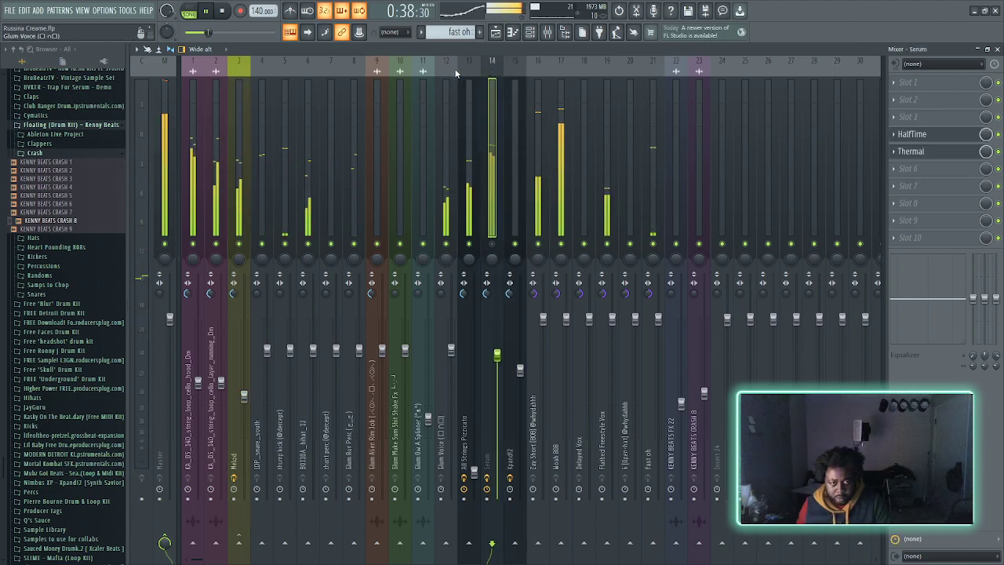
pyautogui.click(469, 73)
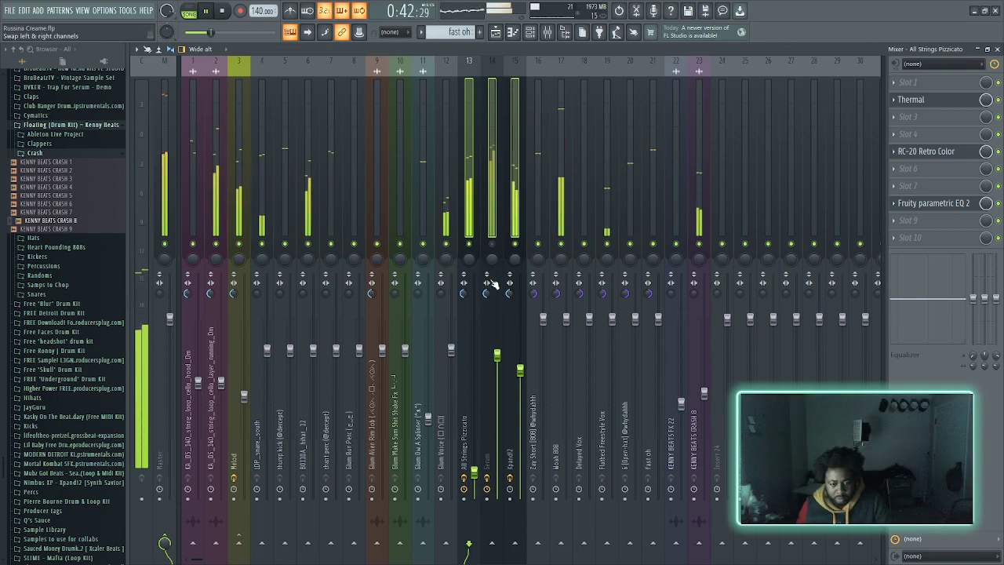
pyautogui.click(446, 83)
pyautogui.moveTo(475, 82); pyautogui.dragTo(515, 130)
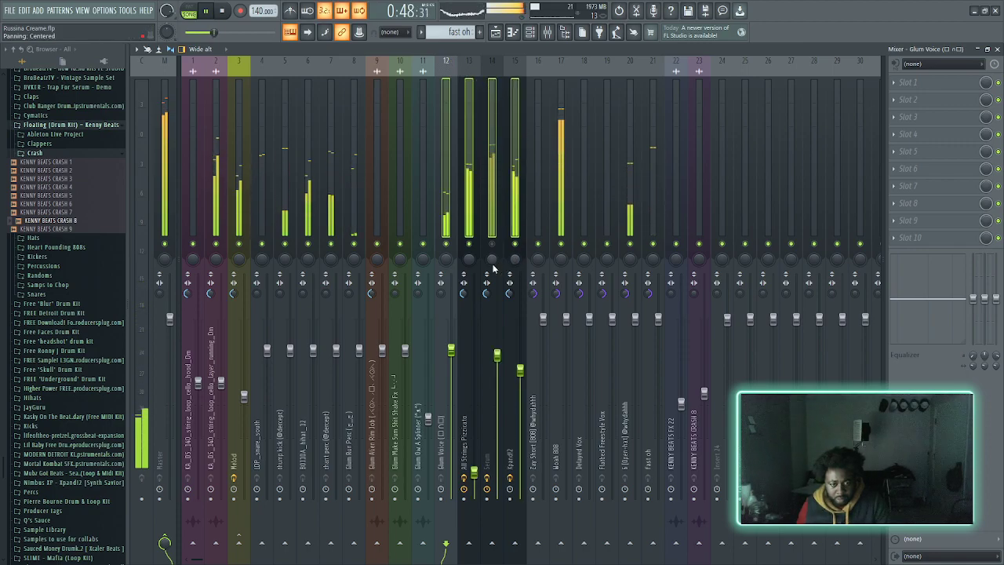
pyautogui.scroll(3, 459, 193)
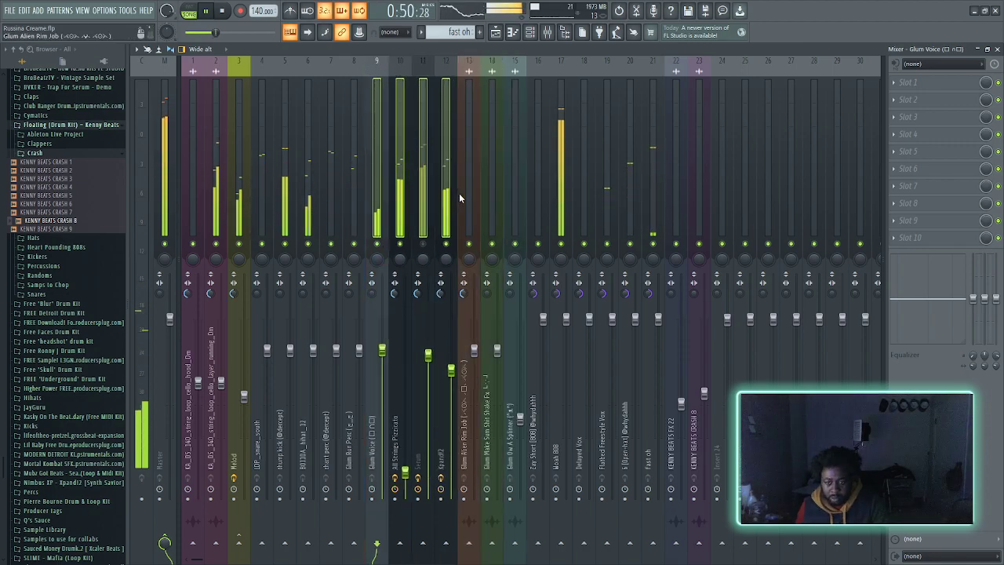
pyautogui.scroll(5, 459, 193)
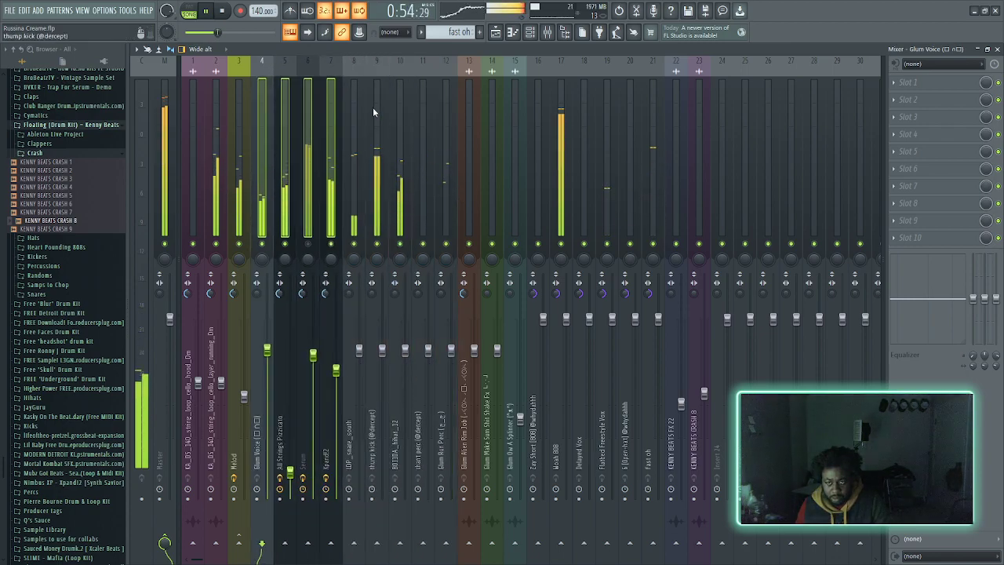
# - Lower the volumes of Melod and the four channels beside it together, and raise All Strings Pizzicato to about 11%
pyautogui.click(243, 132)
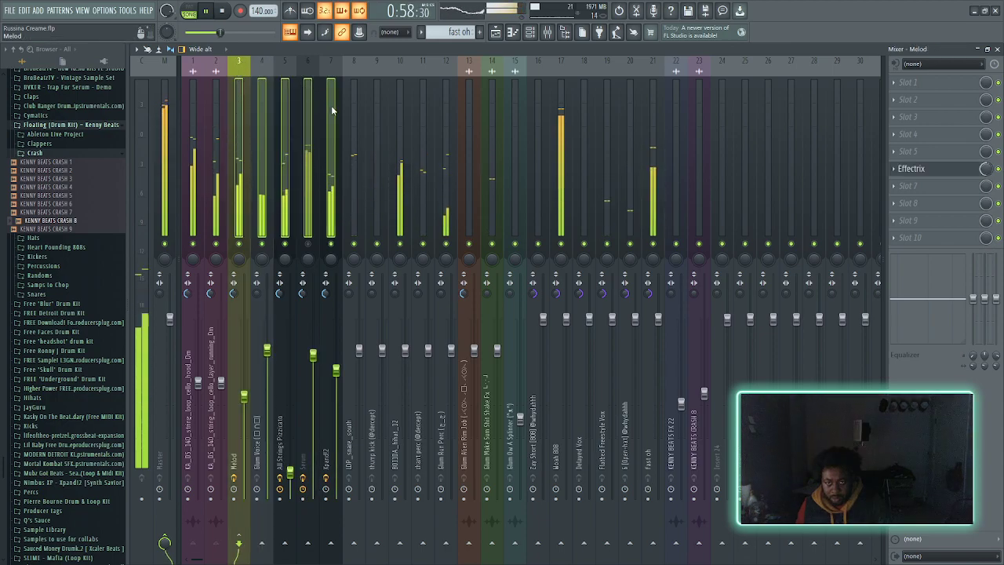
pyautogui.moveTo(336, 352); pyautogui.dragTo(290, 491)
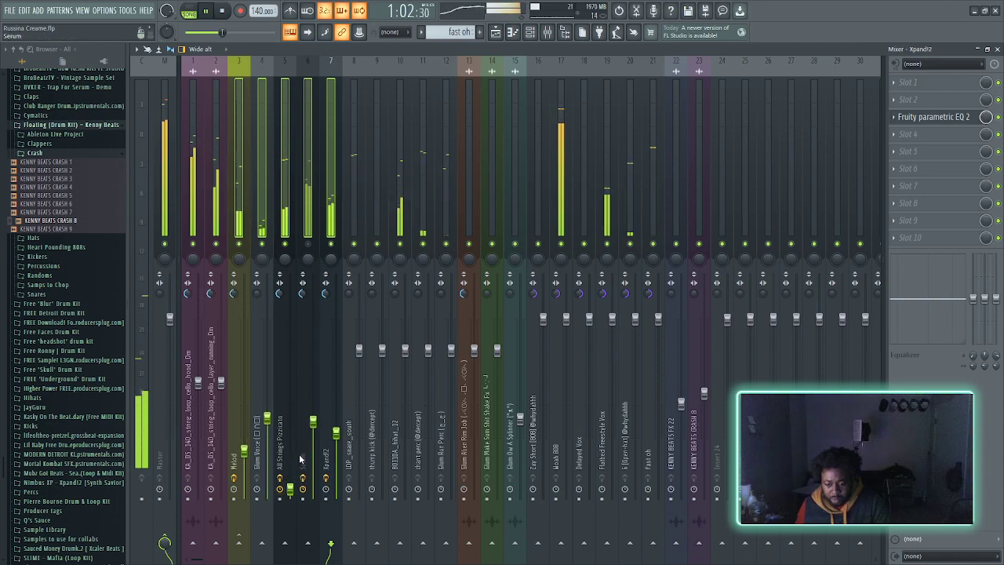
pyautogui.click(291, 514)
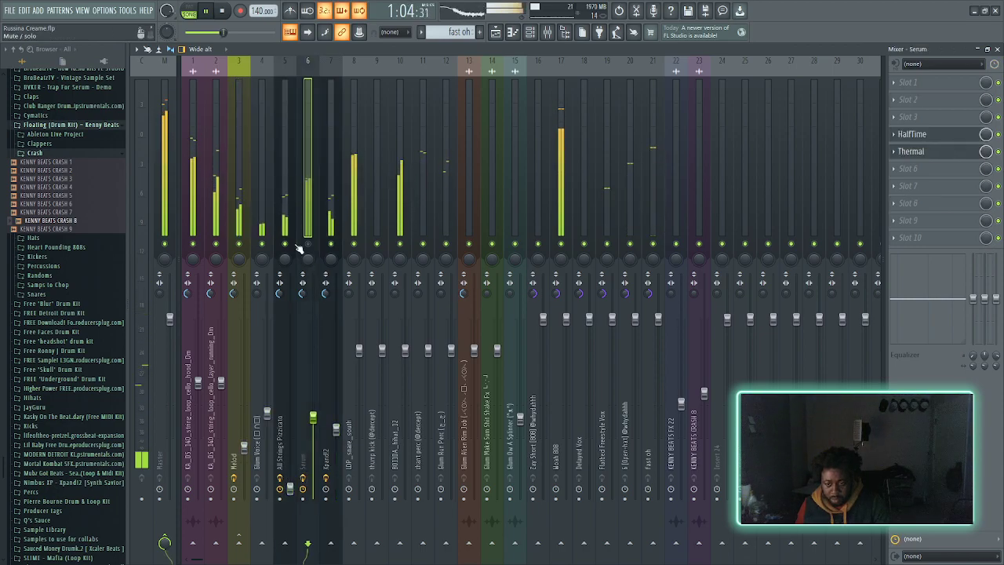
pyautogui.moveTo(291, 488)
pyautogui.mouseDown()
pyautogui.moveTo(289, 463)
pyautogui.moveTo(290, 476)
pyautogui.mouseUp()
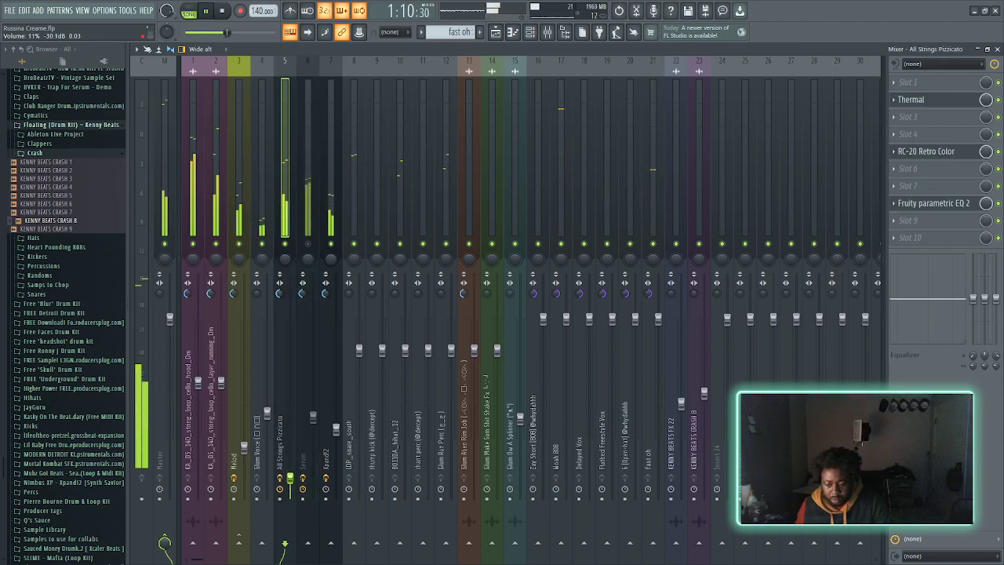
# - Set Glum Voice's stereo separation to 100% separated and audition it in solo, keeping Serum muted
pyautogui.click(260, 295)
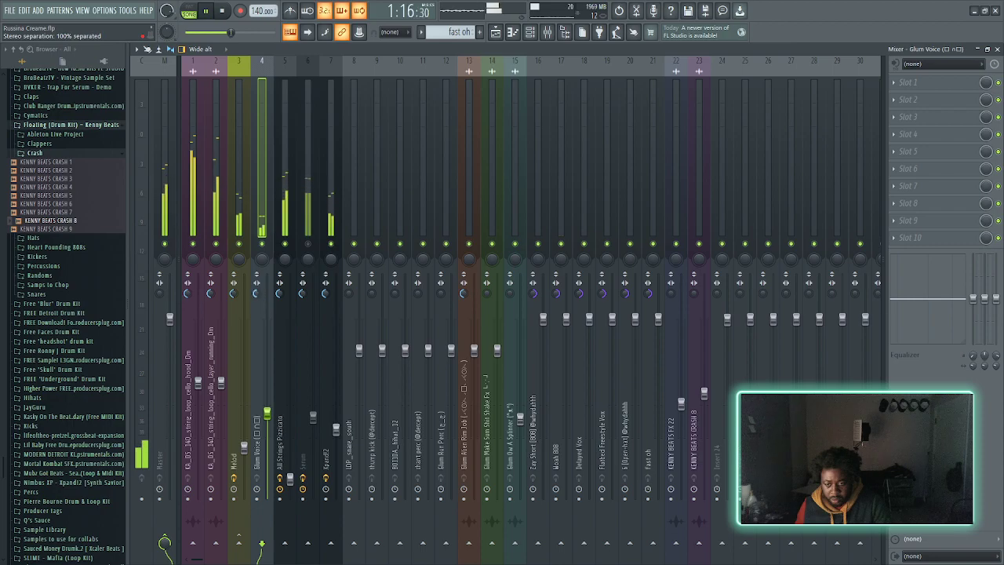
pyautogui.rightClick(262, 245)
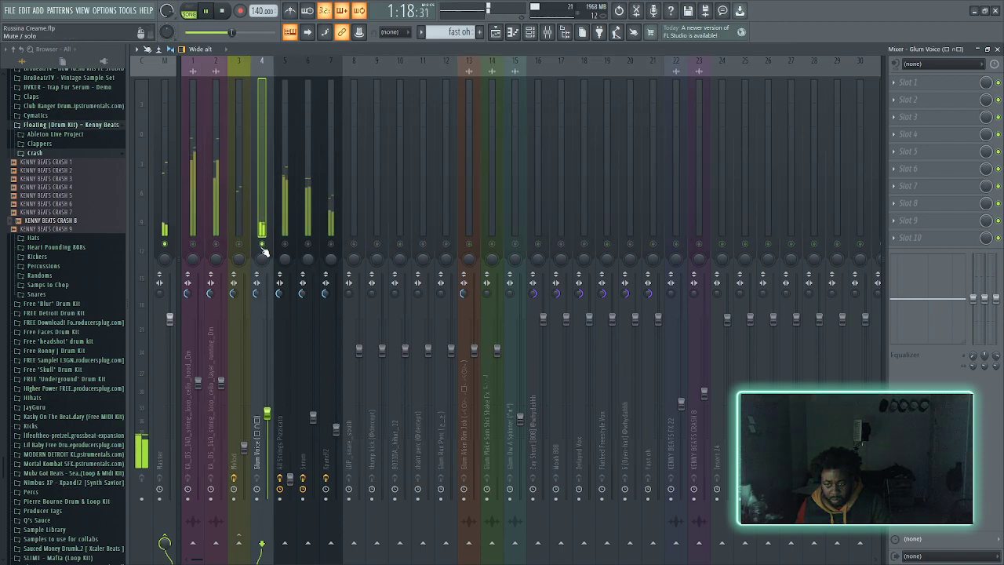
pyautogui.rightClick(263, 247)
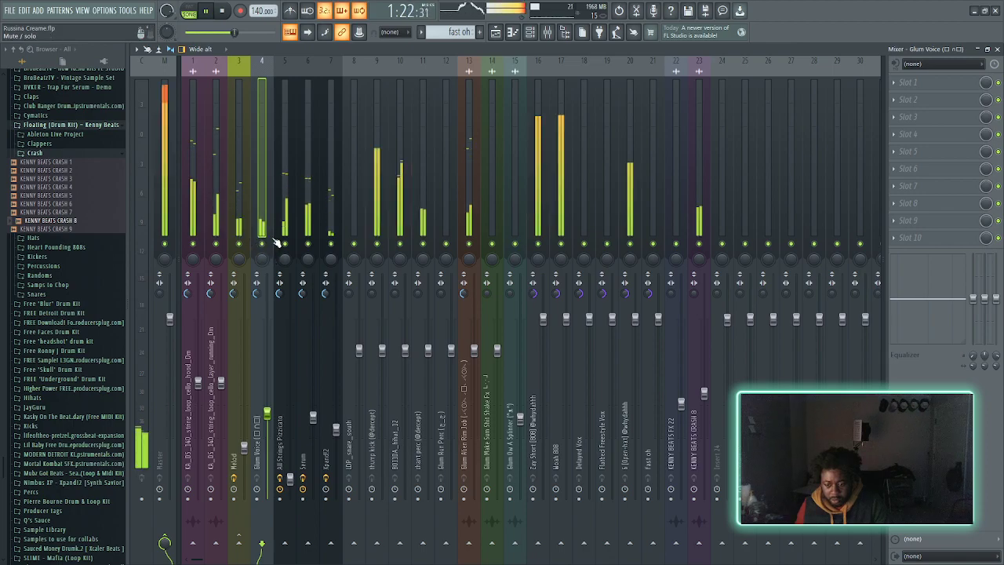
pyautogui.click(310, 245)
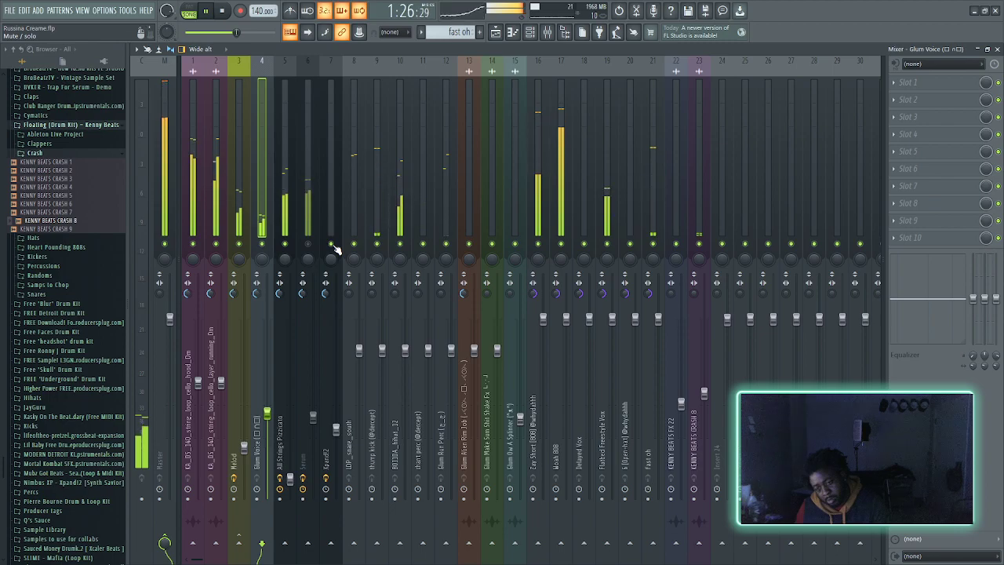
pyautogui.click(286, 245)
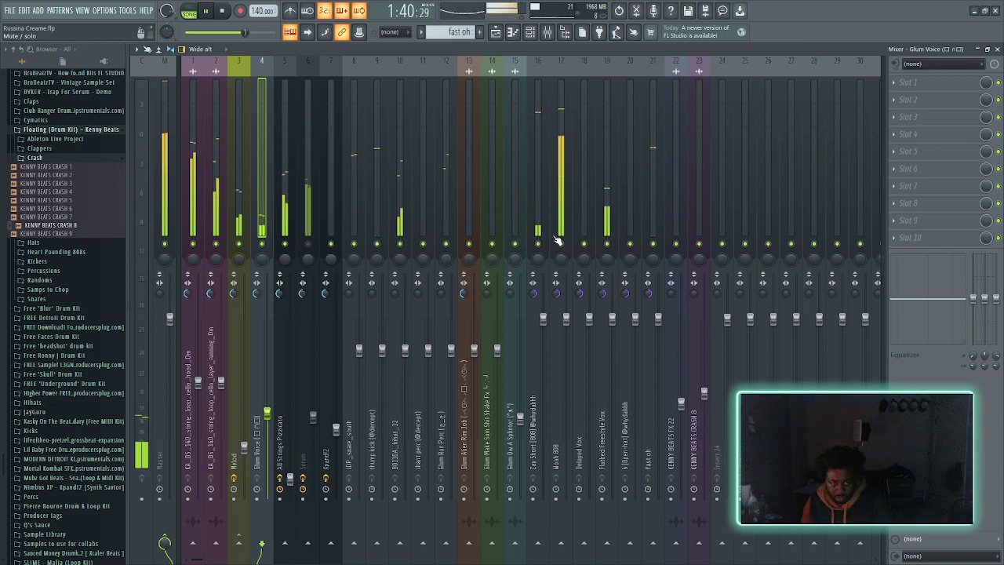
# - Set stereo separation toward merged on the Glum Make Sum Shit Shake Fx, KENNY BEATS CRASH 8 and KENNY BEATS FX 22 channels
pyautogui.click(492, 299)
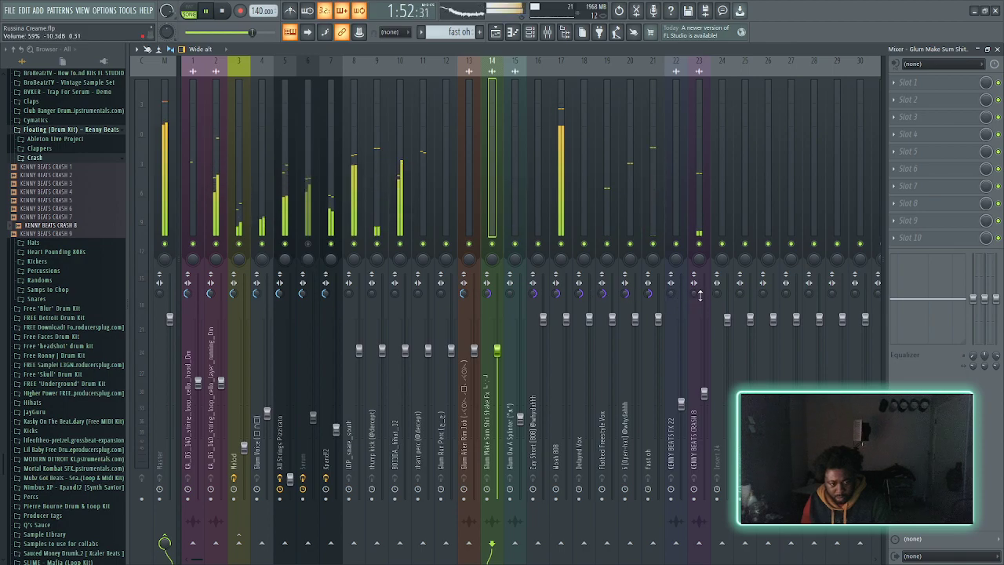
pyautogui.moveTo(698, 298); pyautogui.dragTo(673, 270)
pyautogui.click(672, 297)
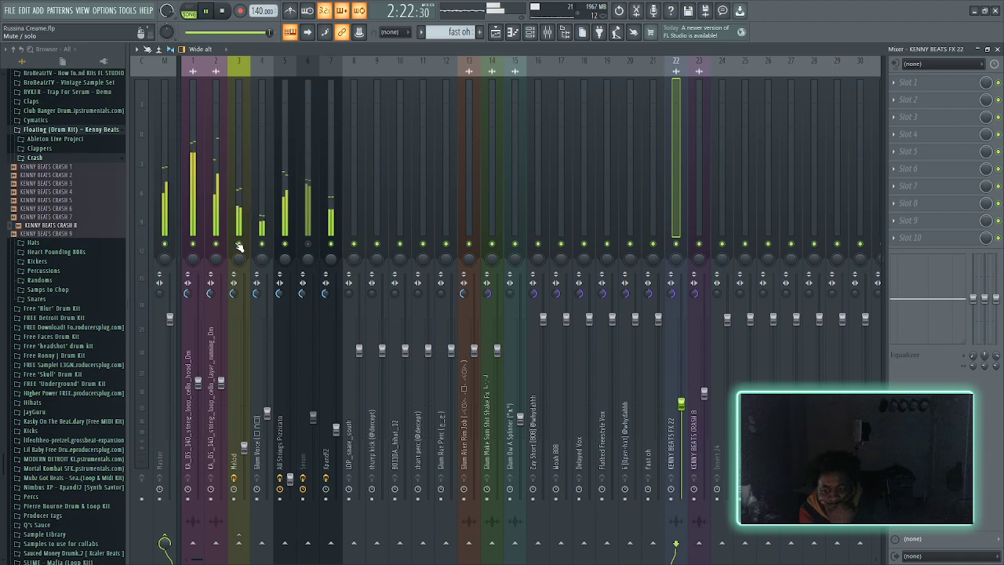
# - Rebalance the melody volumes: turn the string loop hood channel down, the cello layer slightly up, and set Melod to about 36%
pyautogui.moveTo(246, 459); pyautogui.dragTo(245, 447)
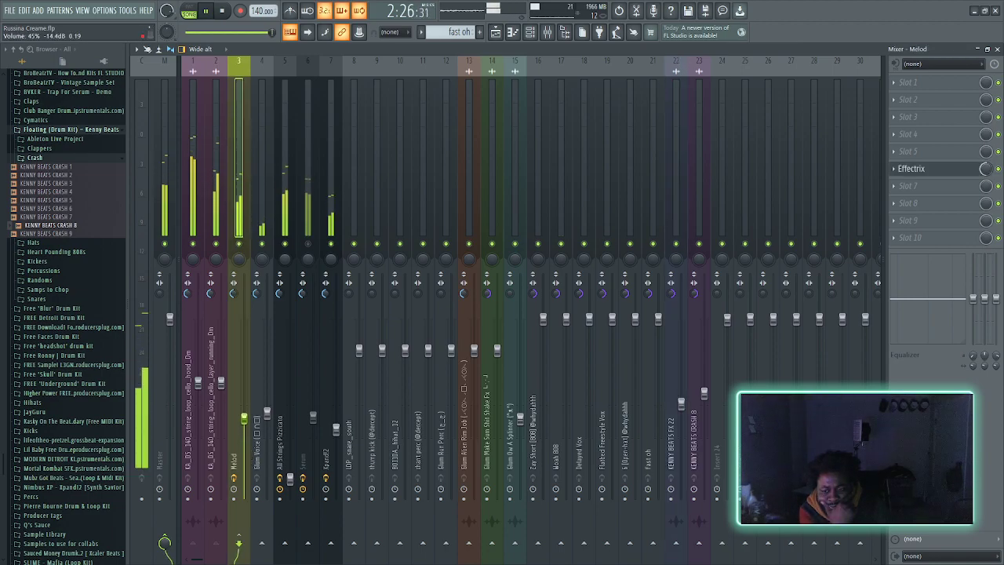
pyautogui.moveTo(198, 382); pyautogui.dragTo(198, 385)
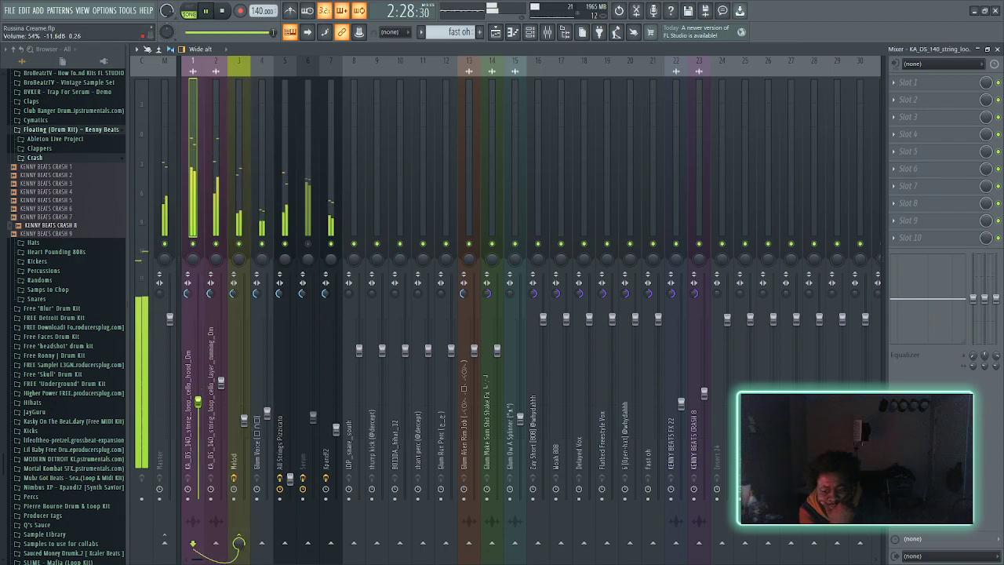
pyautogui.click(221, 382)
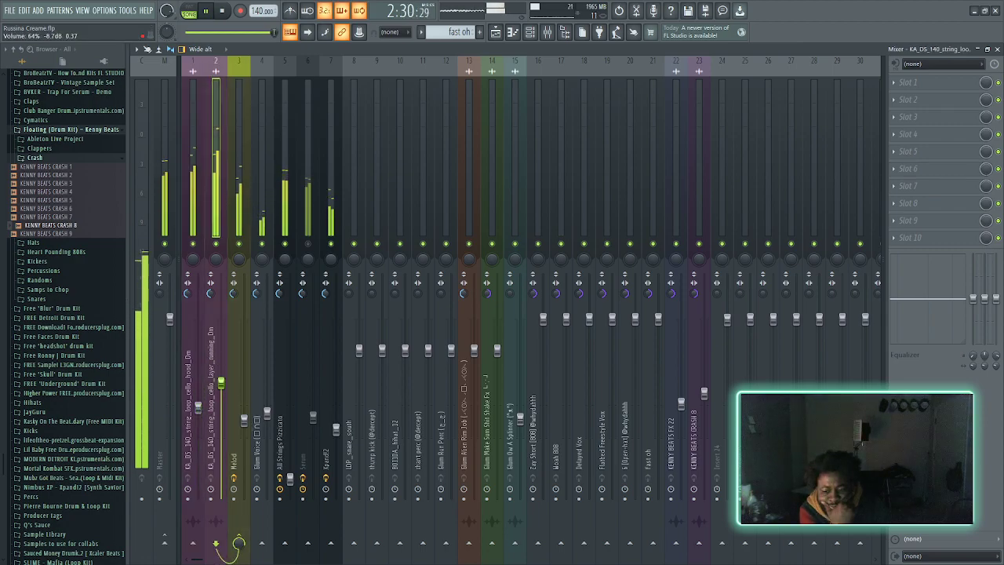
pyautogui.moveTo(244, 419); pyautogui.dragTo(244, 433)
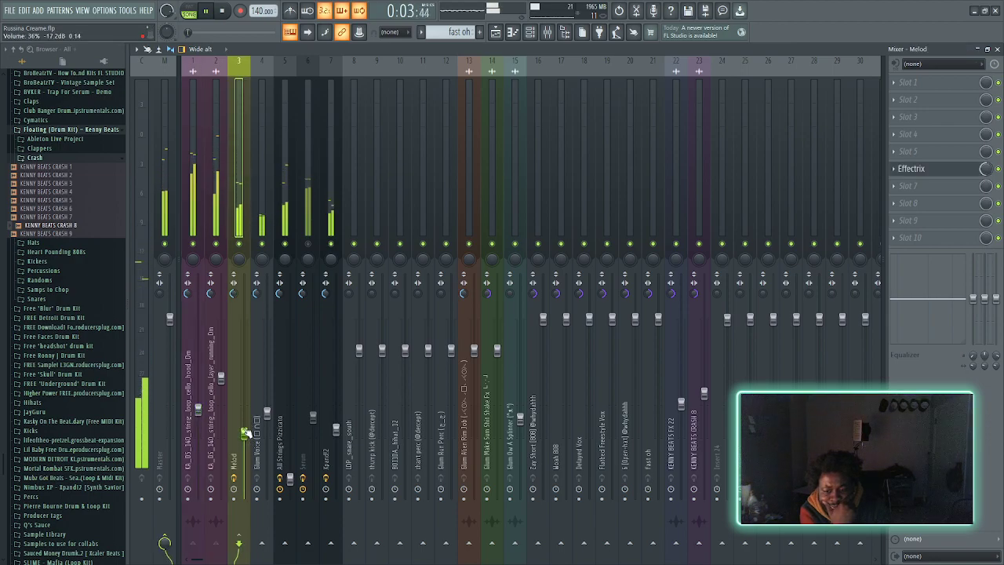
# - Lower Glum Voice's volume slightly and turn down Glum Alien Rim Job, and return to the playlist
pyautogui.click(267, 413)
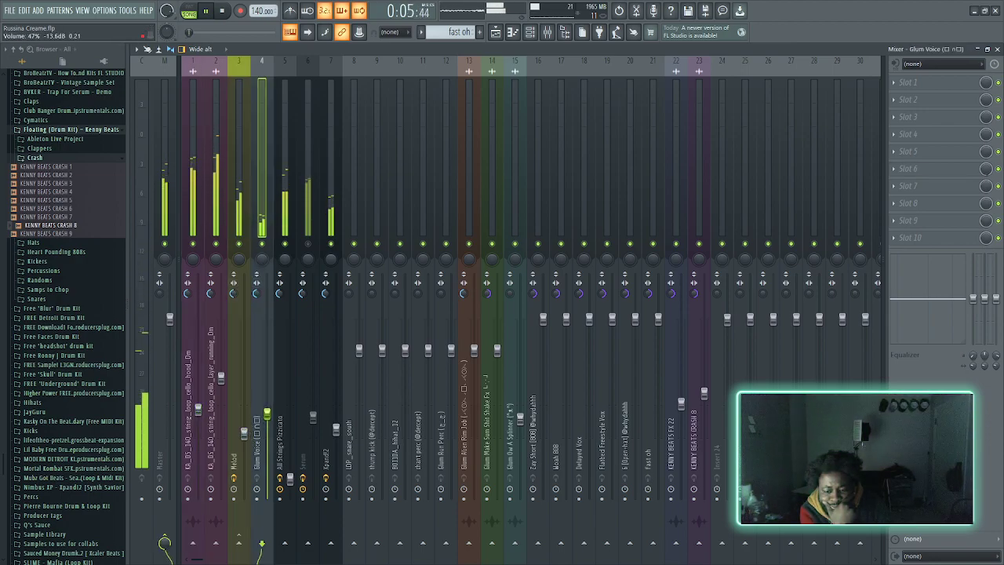
pyautogui.moveTo(267, 437); pyautogui.dragTo(267, 416)
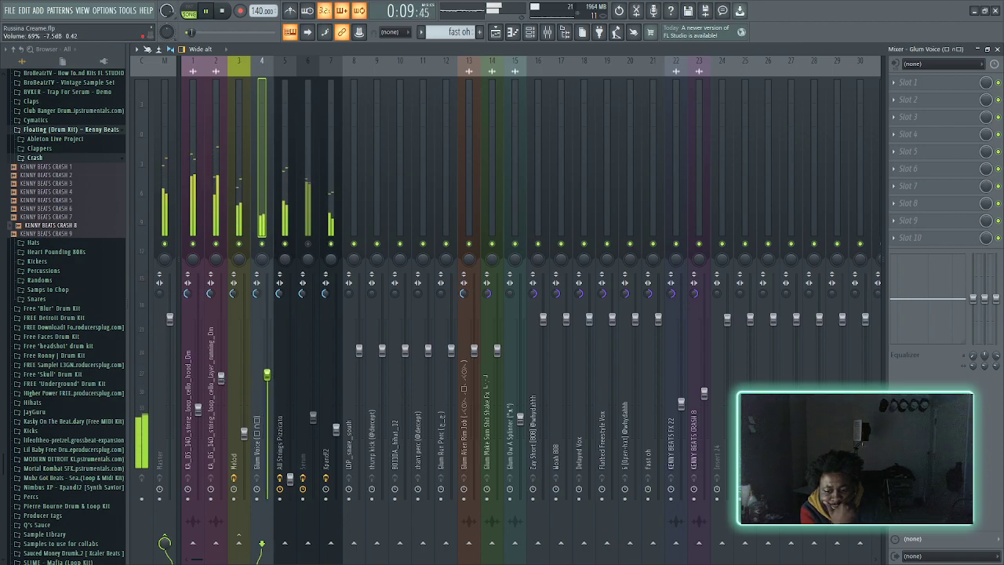
pyautogui.moveTo(267, 416); pyautogui.dragTo(266, 413)
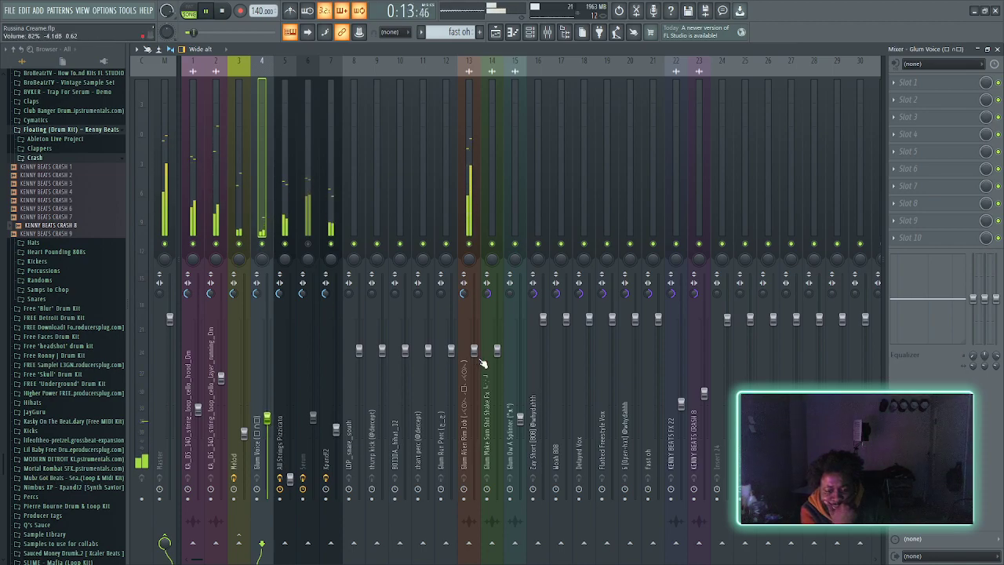
pyautogui.moveTo(476, 351); pyautogui.dragTo(474, 378)
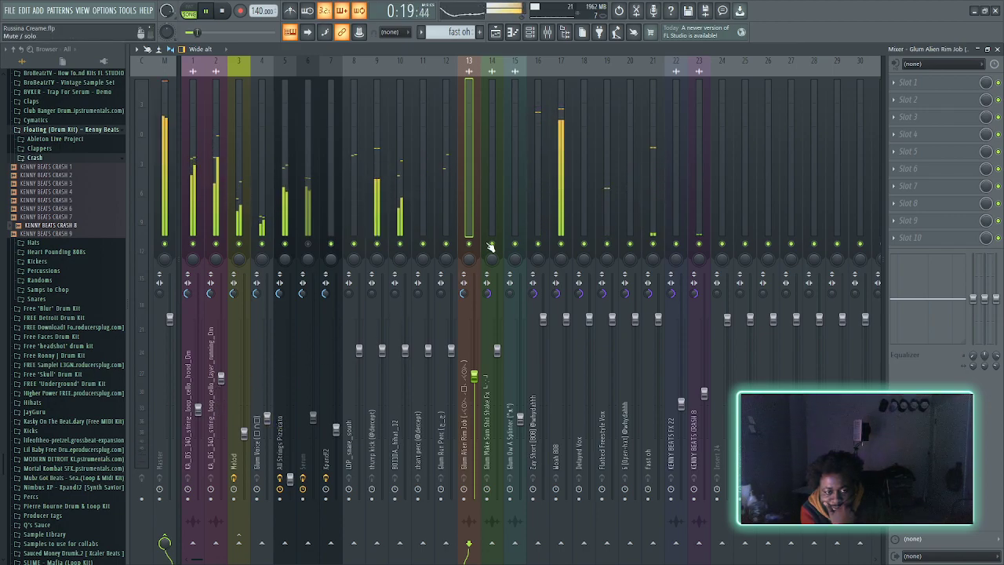
pyautogui.click(561, 166)
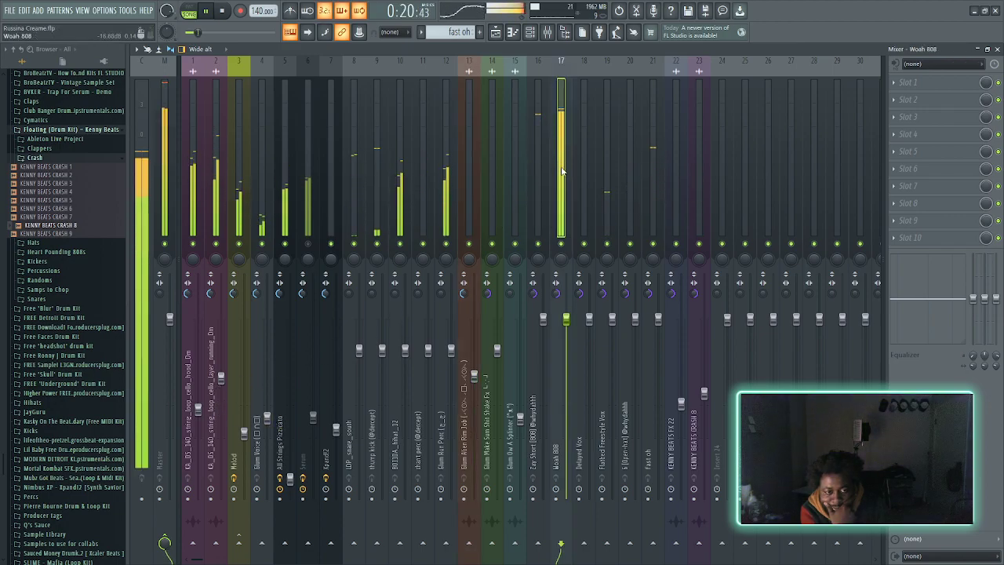
pyautogui.click(496, 31)
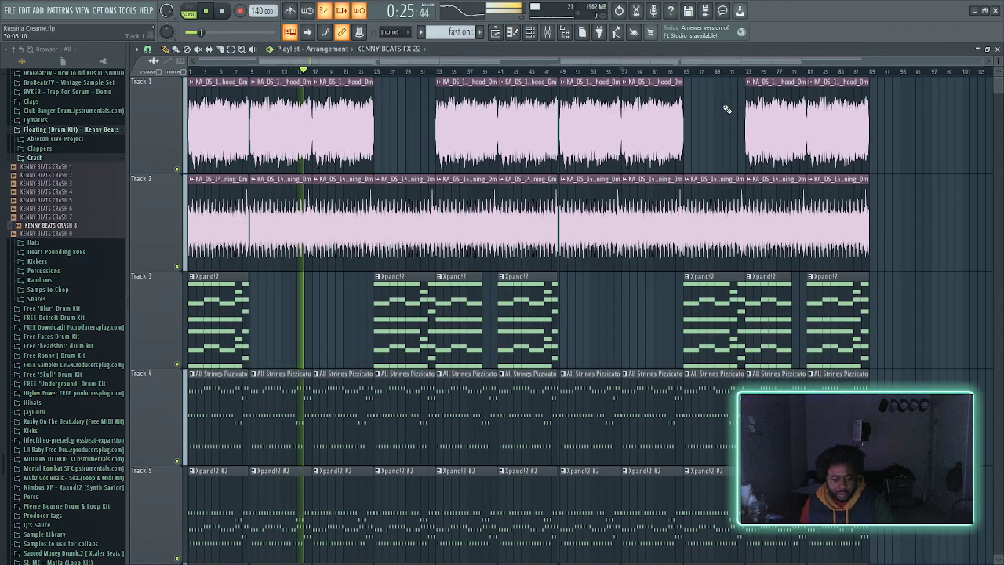
# - Open the JayGuru folder inside the Producer tags folder of the sample browser
pyautogui.scroll(-10, 725, 108)
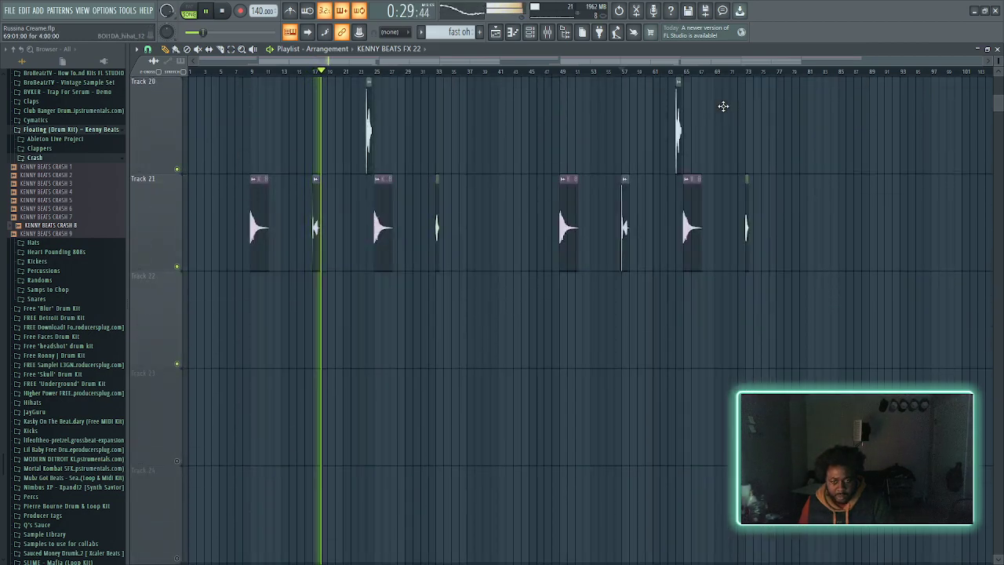
pyautogui.scroll(-3, 855, 113)
pyautogui.scroll(2, 856, 112)
pyautogui.scroll(-1, 859, 113)
pyautogui.scroll(-4, 859, 114)
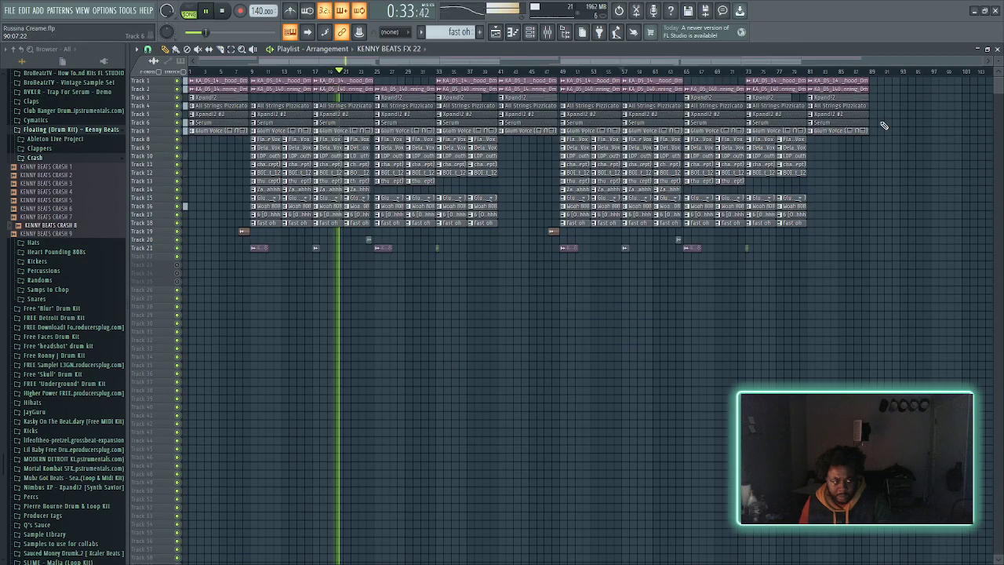
pyautogui.click(72, 421)
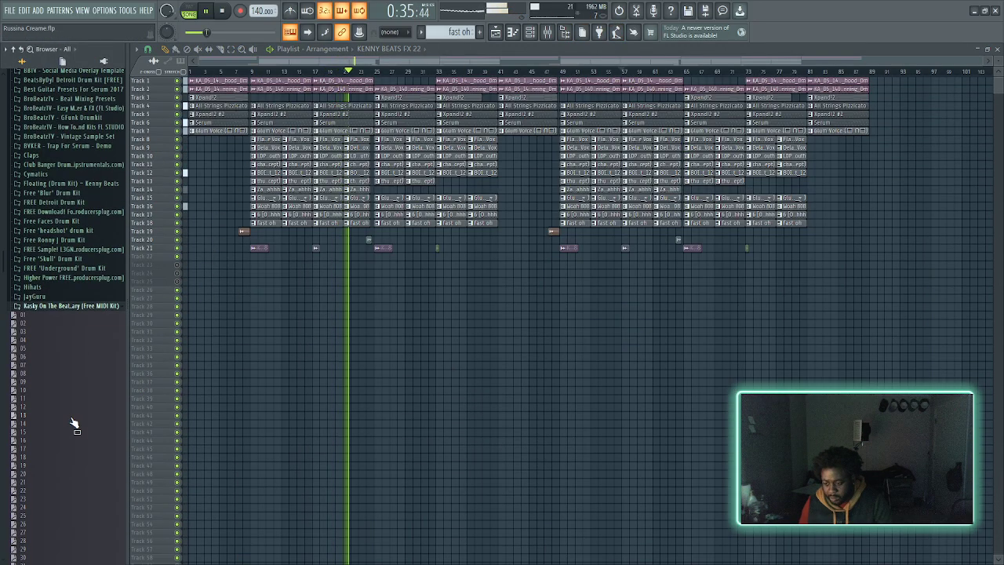
pyautogui.click(34, 297)
pyautogui.click(39, 317)
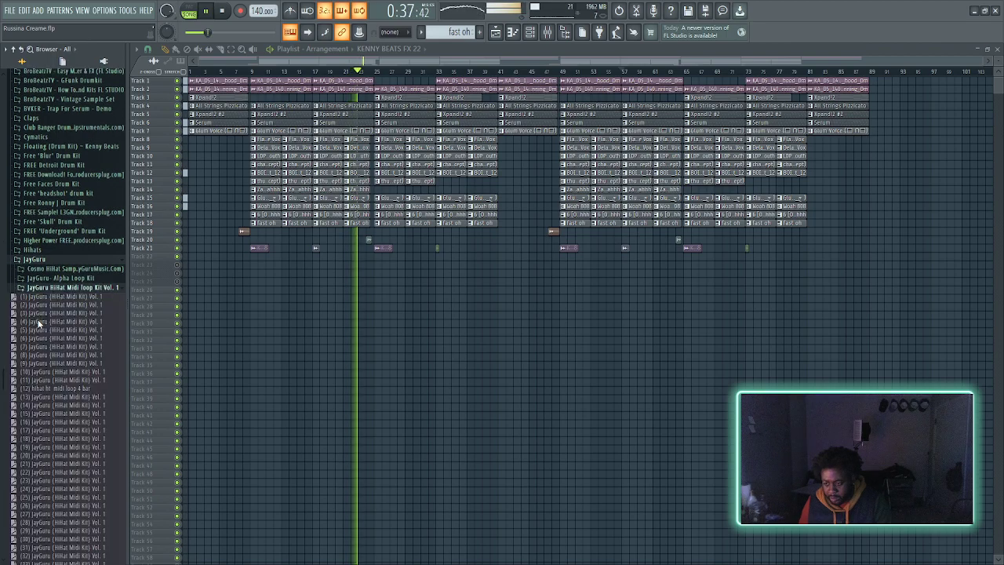
pyautogui.scroll(-10, 46, 274)
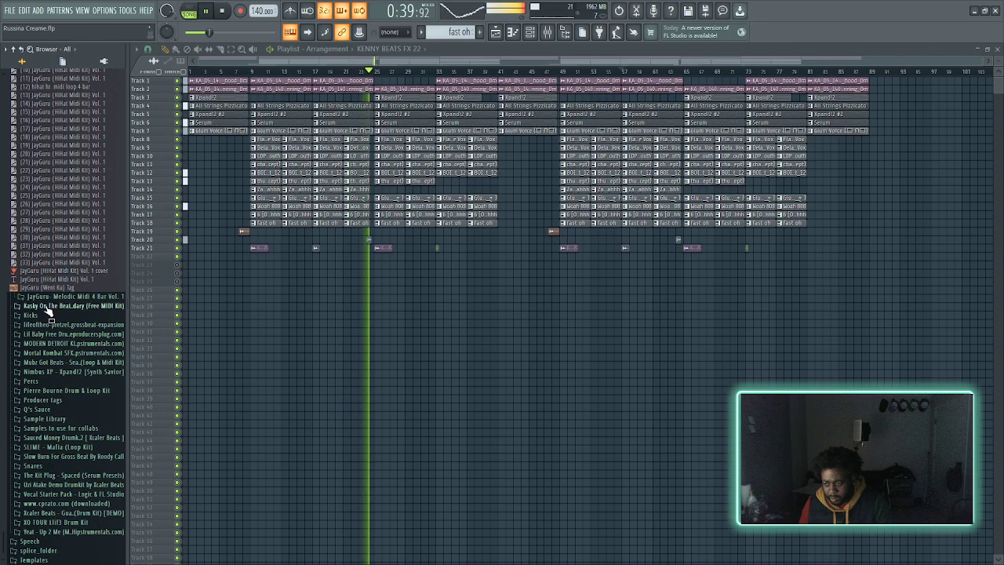
pyautogui.click(61, 400)
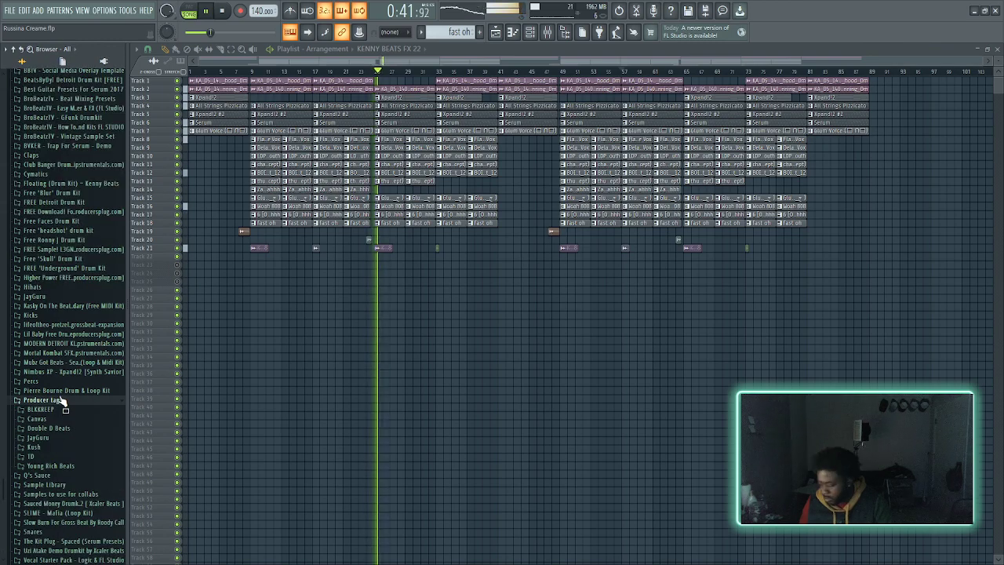
pyautogui.click(40, 437)
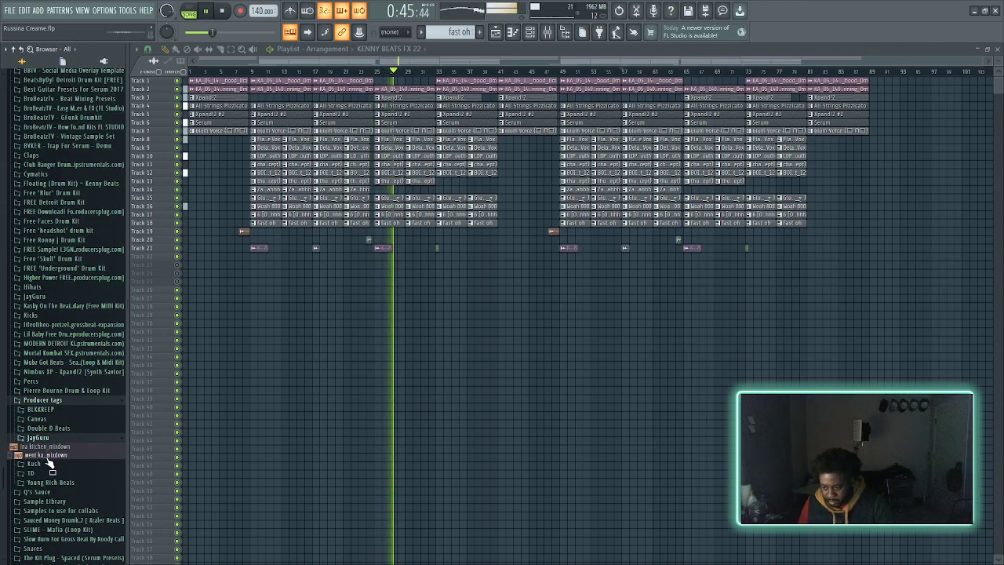
# - Place the went ku_mixdown producer tag on Track 23 at the start of the arrangement
pyautogui.moveTo(43, 463); pyautogui.dragTo(188, 271)
pyautogui.scroll(5, 187, 272)
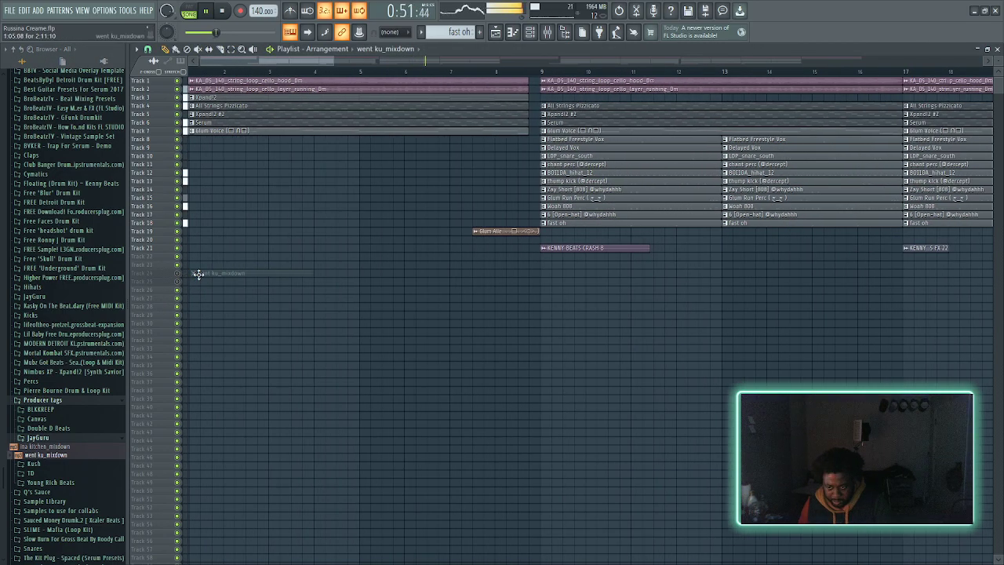
pyautogui.moveTo(199, 274); pyautogui.dragTo(196, 265)
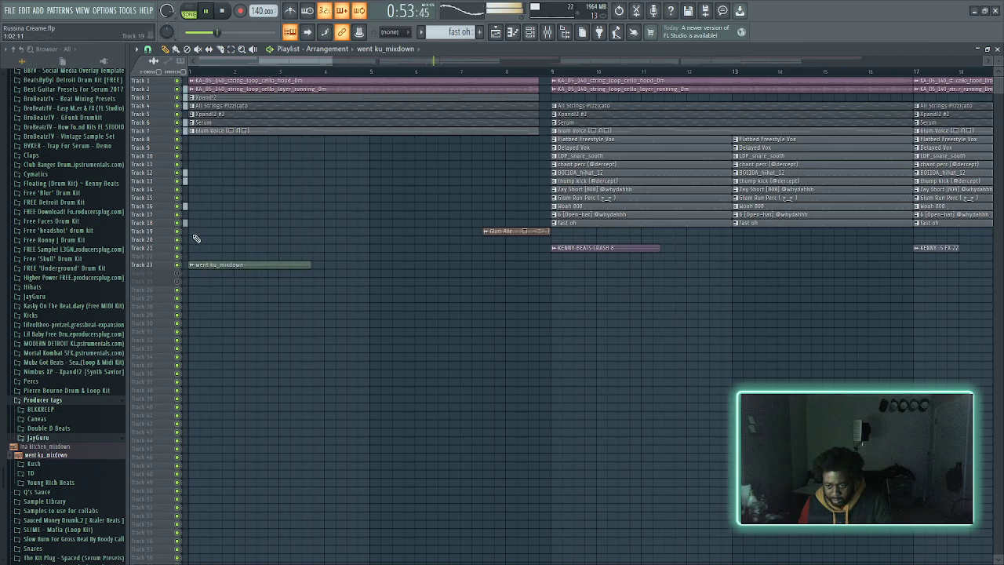
# - Examine the went ku_mixdown clip's waveform on Track 23 and play the arrangement from the start to hear the tag
pyautogui.scroll(4, 196, 238)
pyautogui.scroll(4, 202, 386)
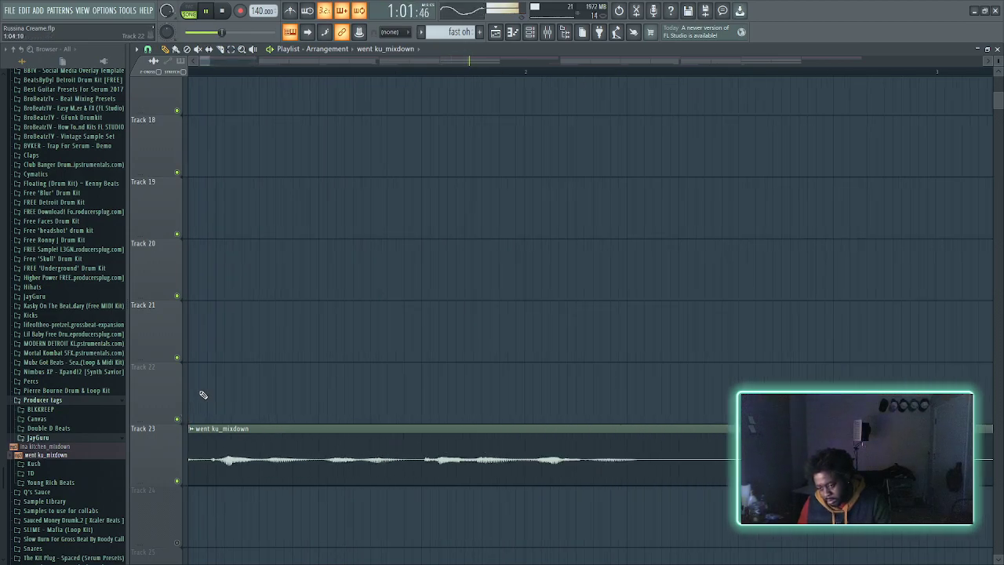
pyautogui.scroll(-5, 239, 452)
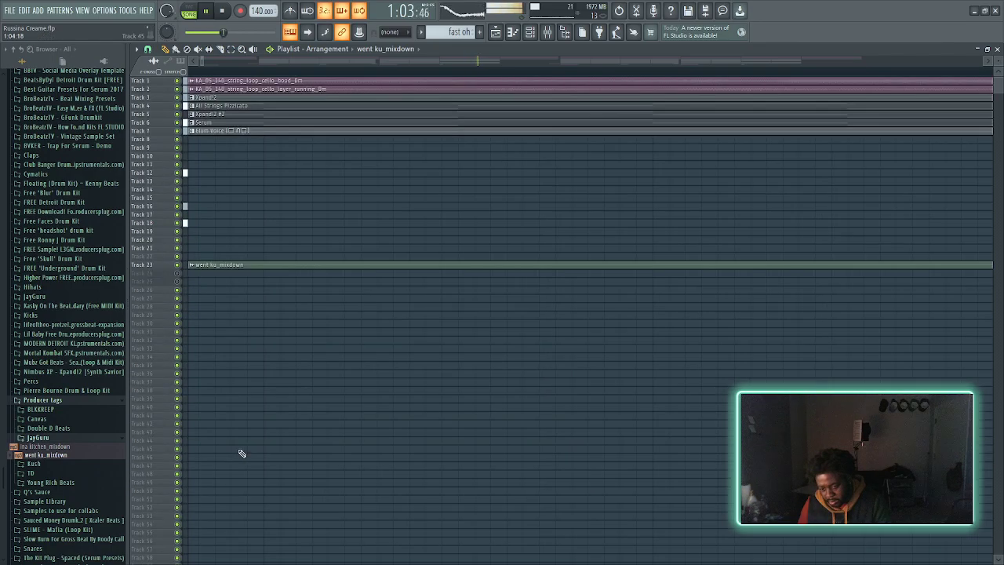
pyautogui.scroll(5, 243, 400)
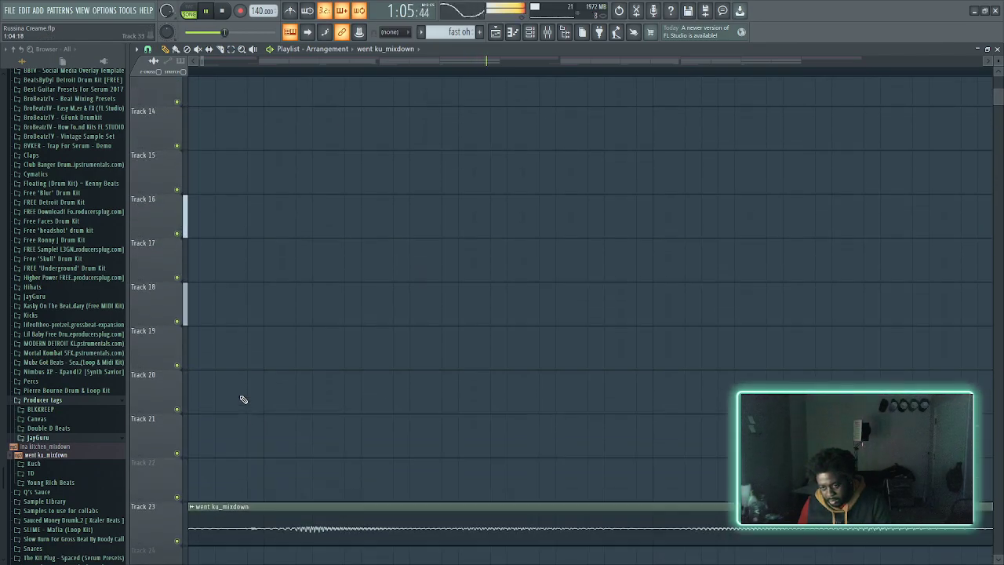
pyautogui.scroll(4, 244, 411)
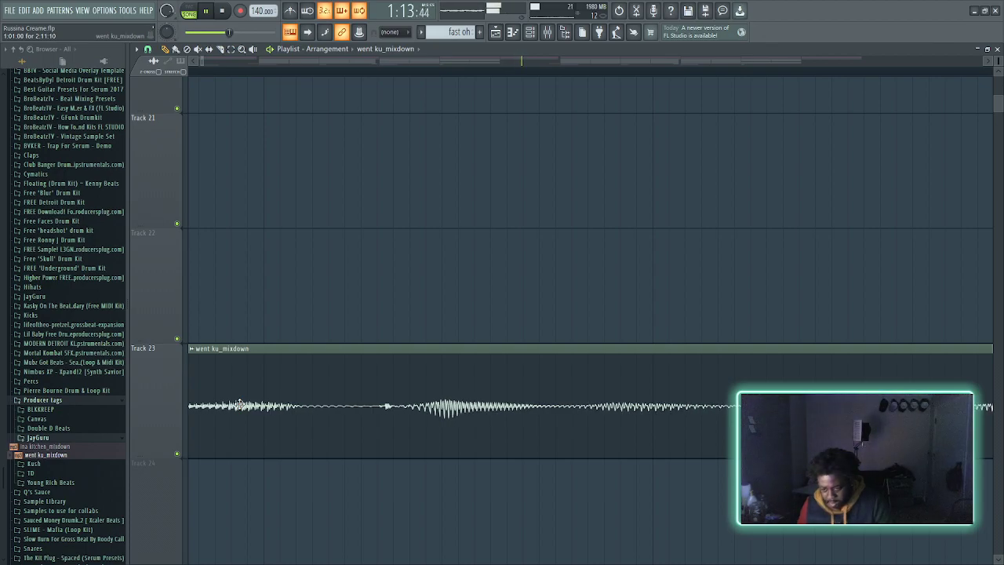
pyautogui.scroll(-4, 243, 408)
pyautogui.scroll(5, 243, 408)
pyautogui.scroll(-2, 243, 408)
pyautogui.scroll(2, 349, 347)
pyautogui.scroll(-6, 419, 343)
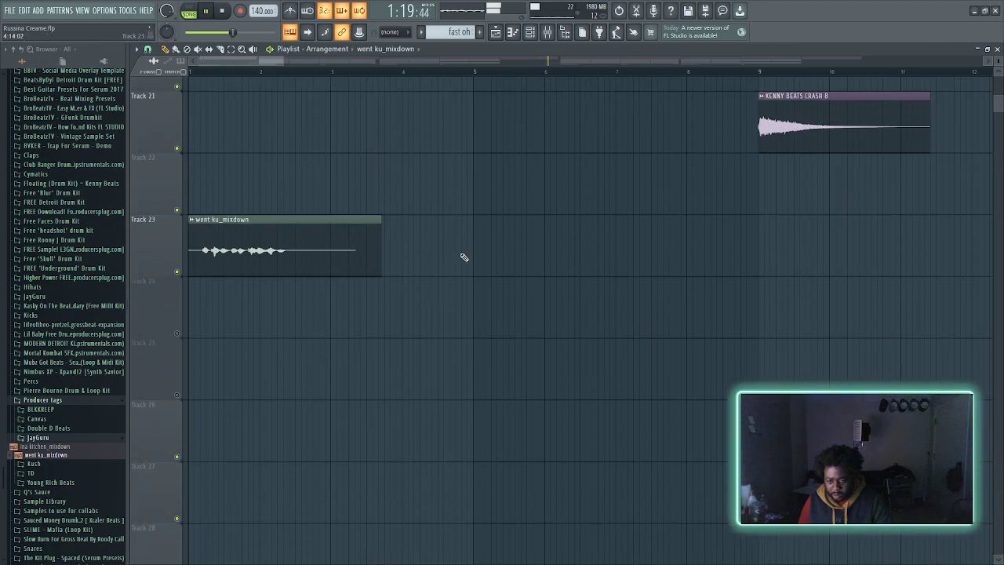
pyautogui.scroll(-2, 457, 262)
pyautogui.press('space')
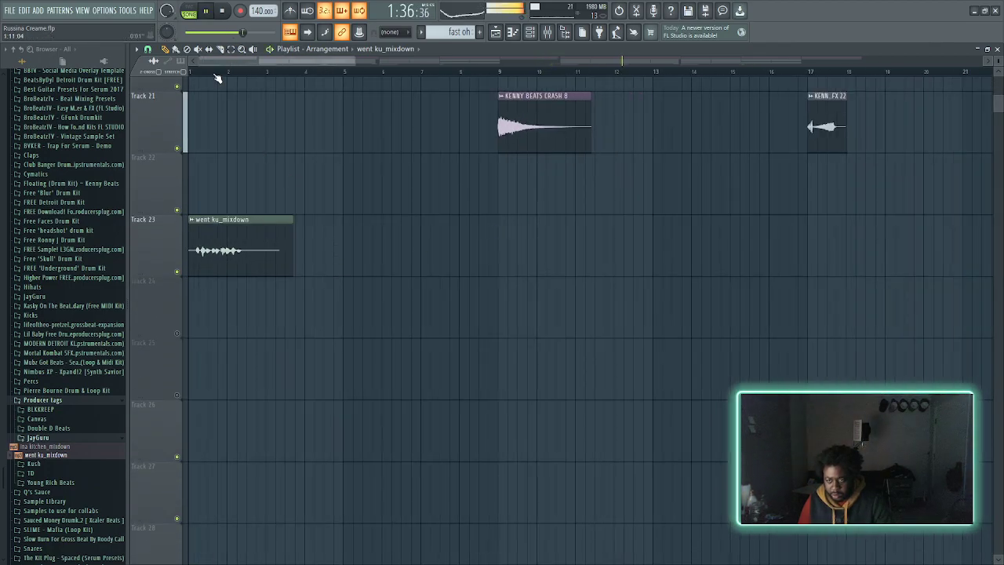
pyautogui.press('space')
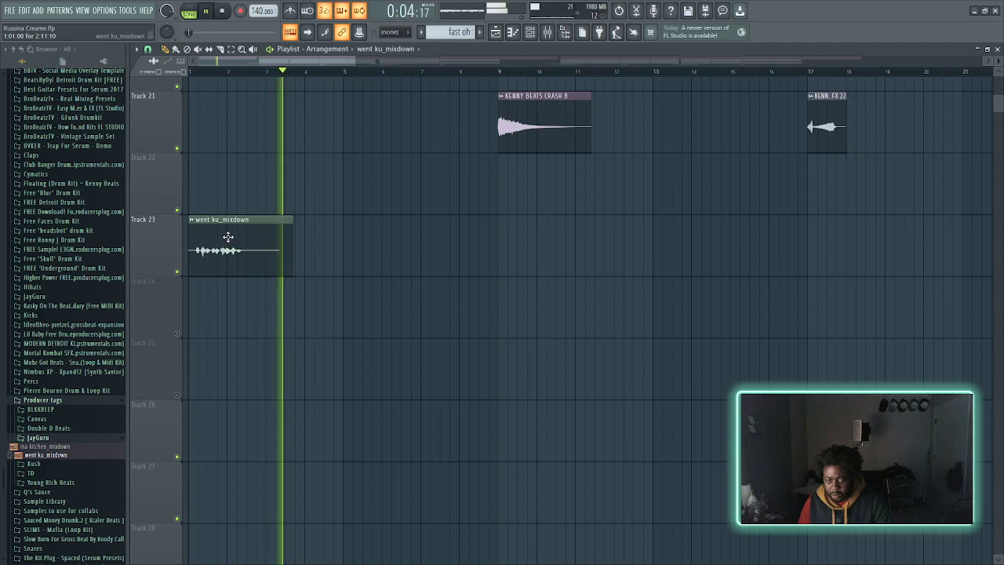
# - Move the went ku_mixdown clip on Track 23 to just before bar 5, at about 4:15:08, and audition it from the start
pyautogui.scroll(4, 225, 243)
pyautogui.moveTo(229, 490); pyautogui.dragTo(381, 514)
pyautogui.press('space')
pyautogui.press('space')
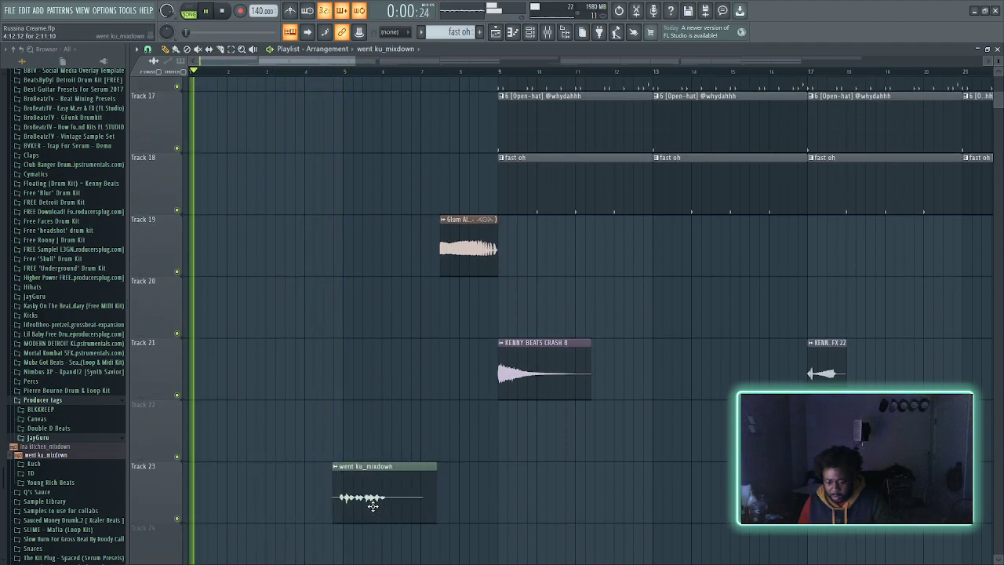
pyautogui.scroll(5, 379, 508)
pyautogui.scroll(-3, 378, 509)
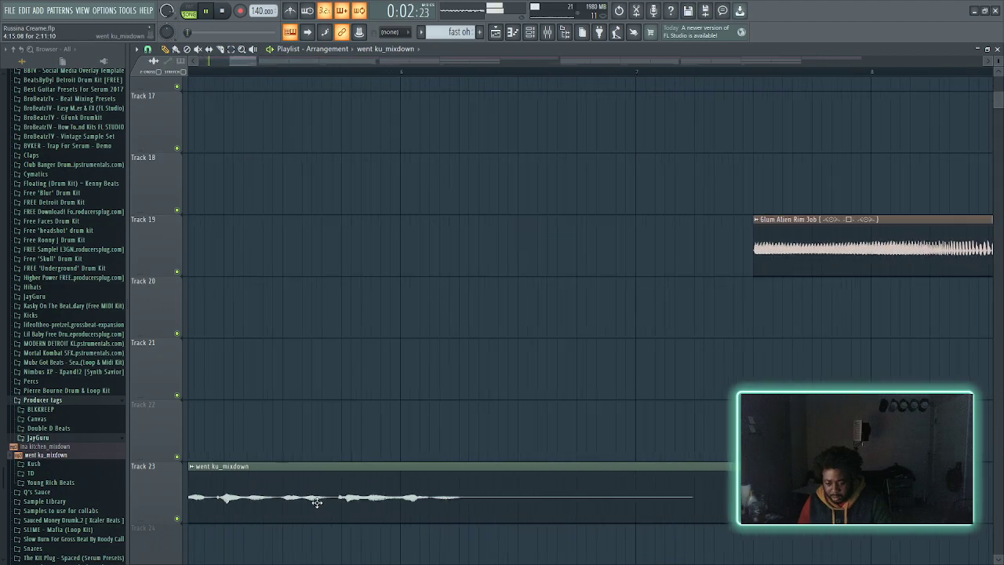
pyautogui.scroll(2, 206, 419)
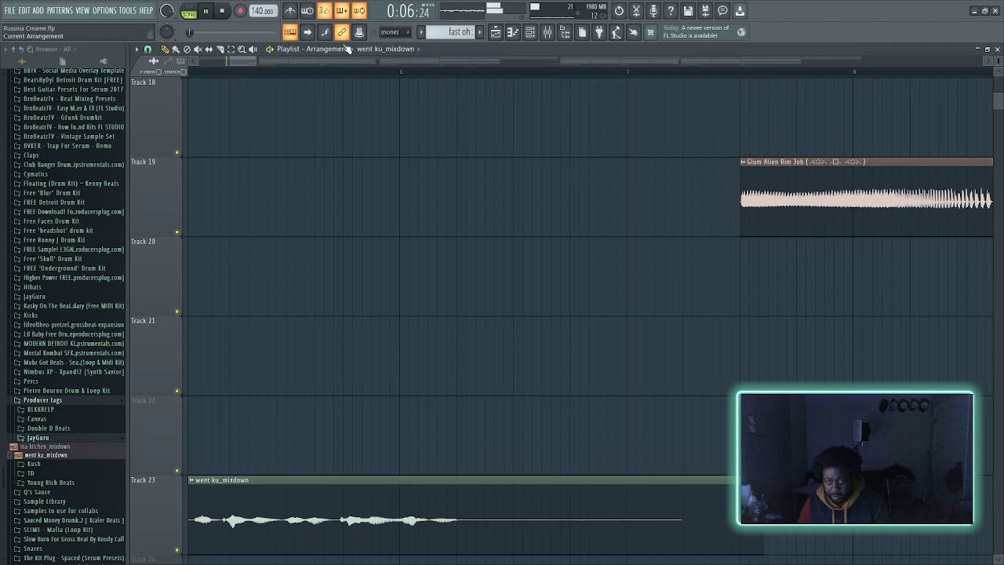
pyautogui.hscroll(-2, 333, 435)
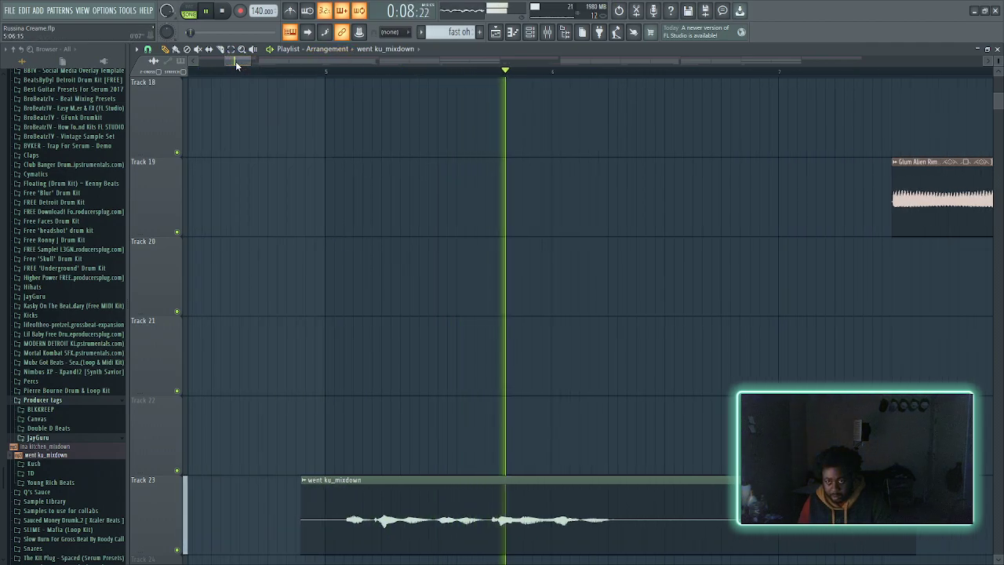
# - Fine-tune the went ku_mixdown clip's start position to 4:16:04 on Track 23, auditioning its timing ahead of the drums
pyautogui.moveTo(421, 538); pyautogui.dragTo(397, 518)
pyautogui.scroll(-8, 332, 484)
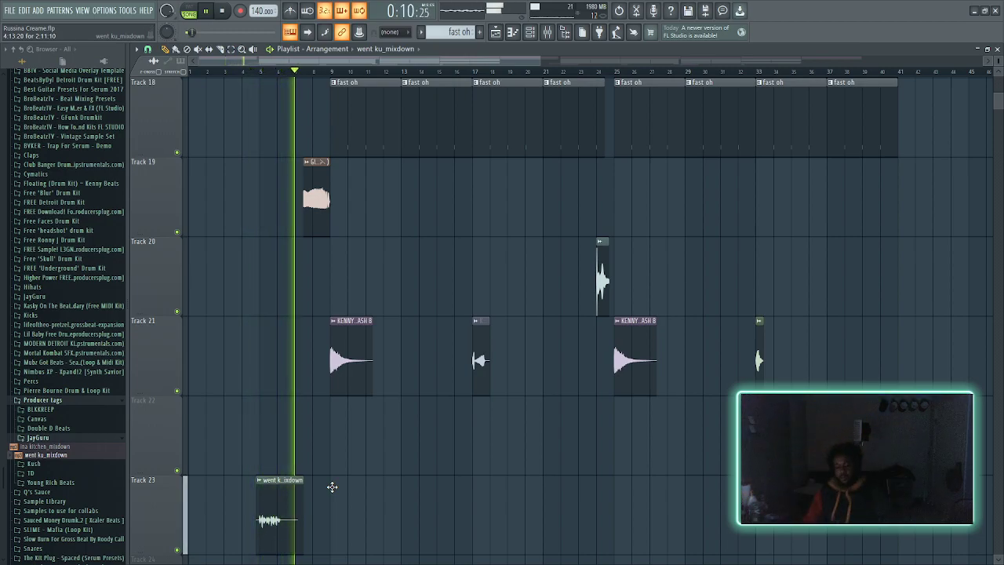
pyautogui.scroll(5, 291, 486)
pyautogui.press('space')
pyautogui.moveTo(257, 62); pyautogui.dragTo(250, 62)
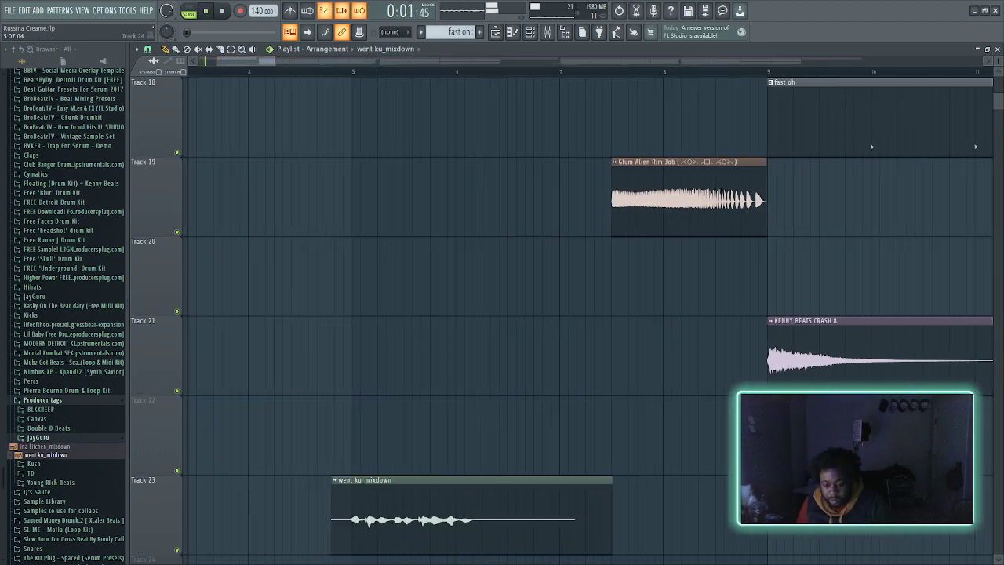
pyautogui.moveTo(377, 544); pyautogui.dragTo(386, 549)
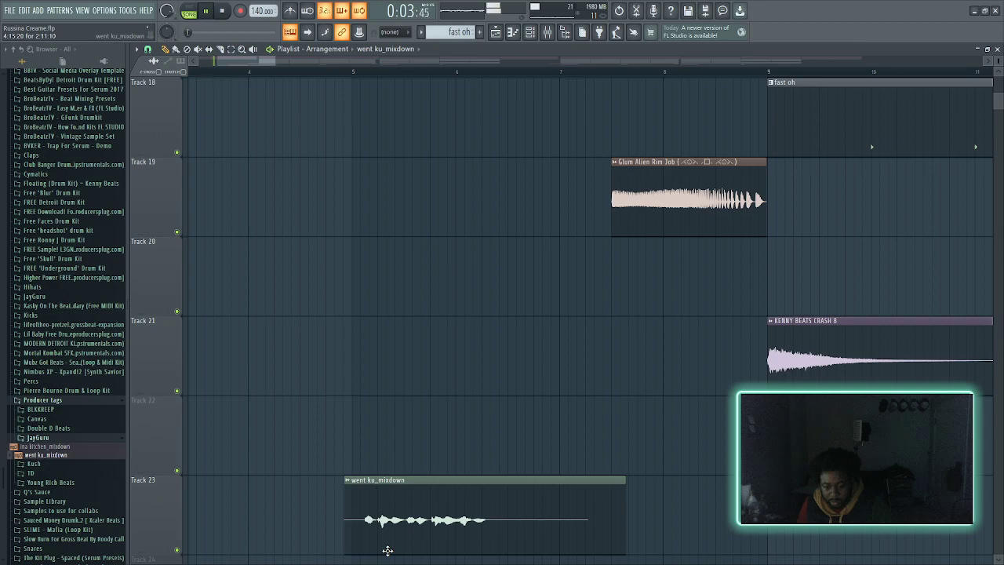
pyautogui.keyDown('ctrl'); pyautogui.scroll(3, 385, 546); pyautogui.keyUp('ctrl')
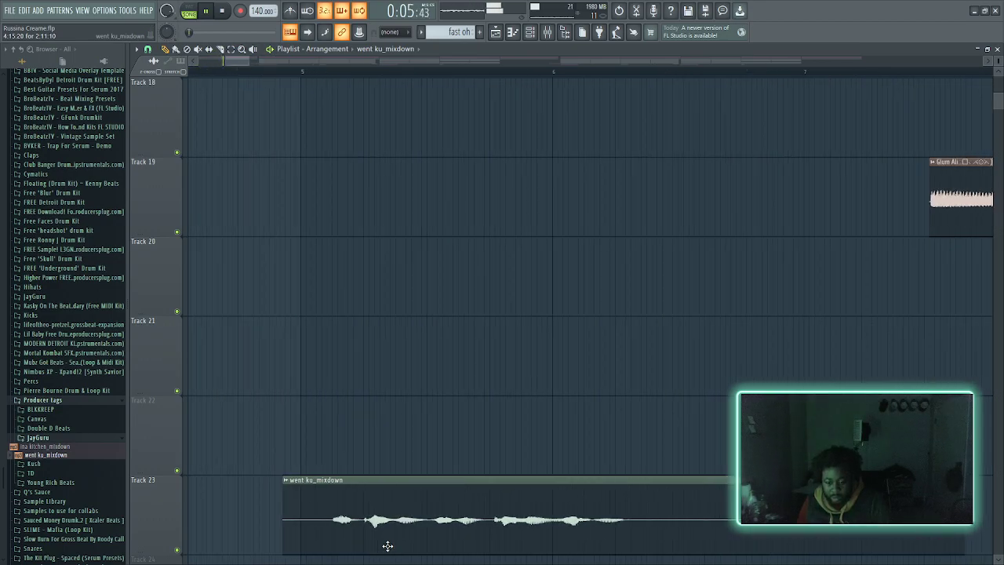
pyautogui.moveTo(336, 526)
pyautogui.mouseDown()
pyautogui.moveTo(353, 538)
pyautogui.moveTo(342, 531)
pyautogui.mouseUp()
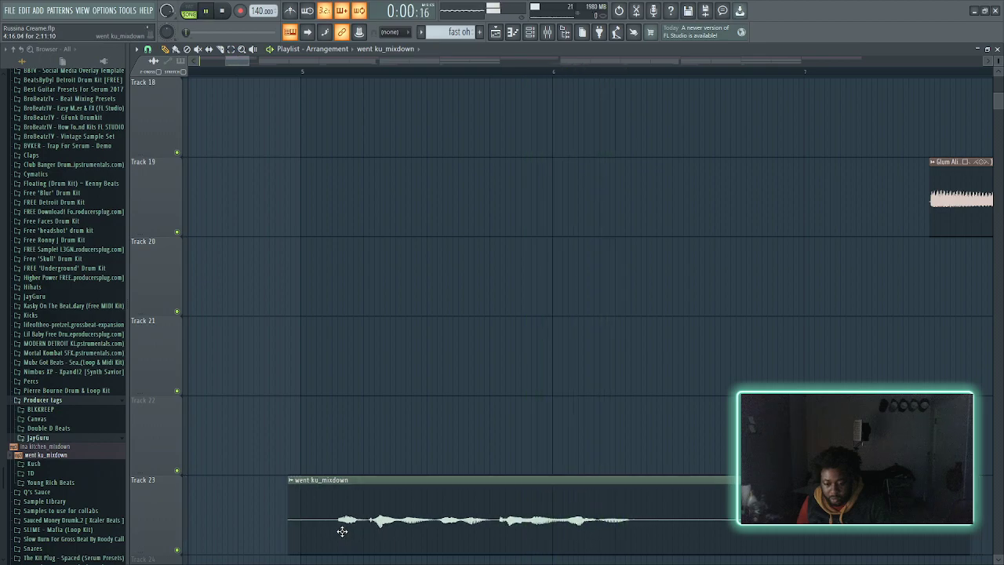
pyautogui.click(218, 72)
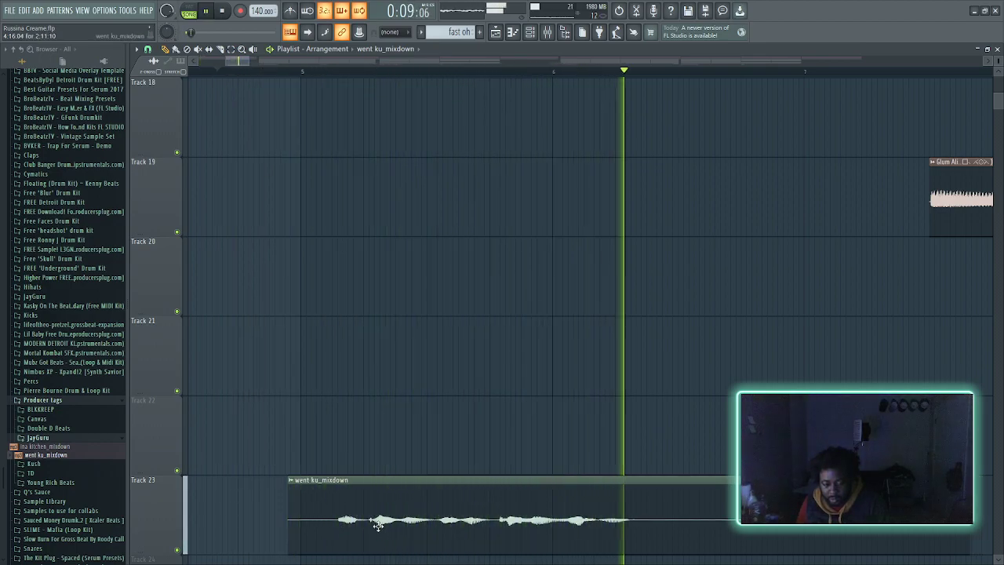
pyautogui.scroll(-10, 599, 388)
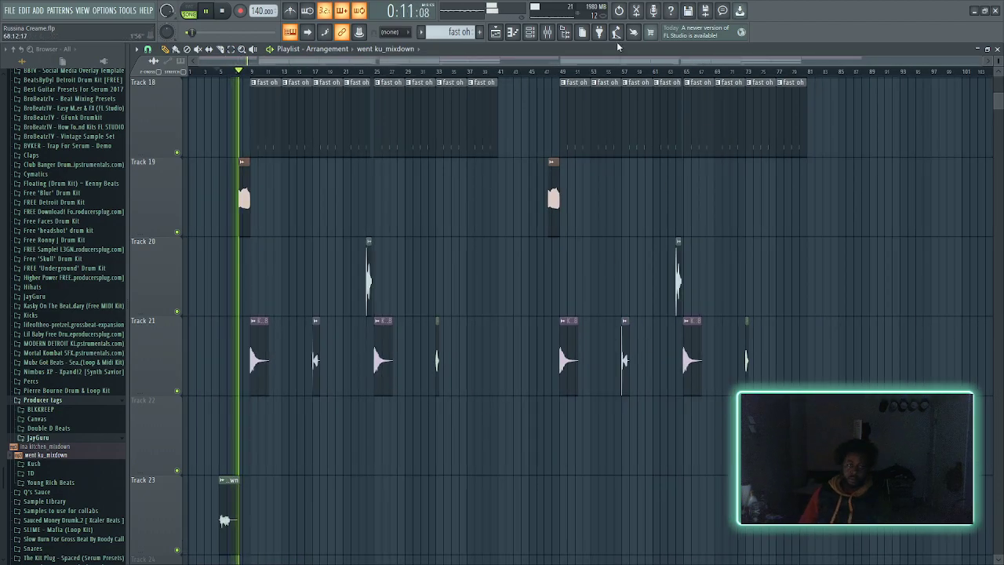
# - Route the went ku_mixdown channel to mixer insert 24
pyautogui.click(530, 32)
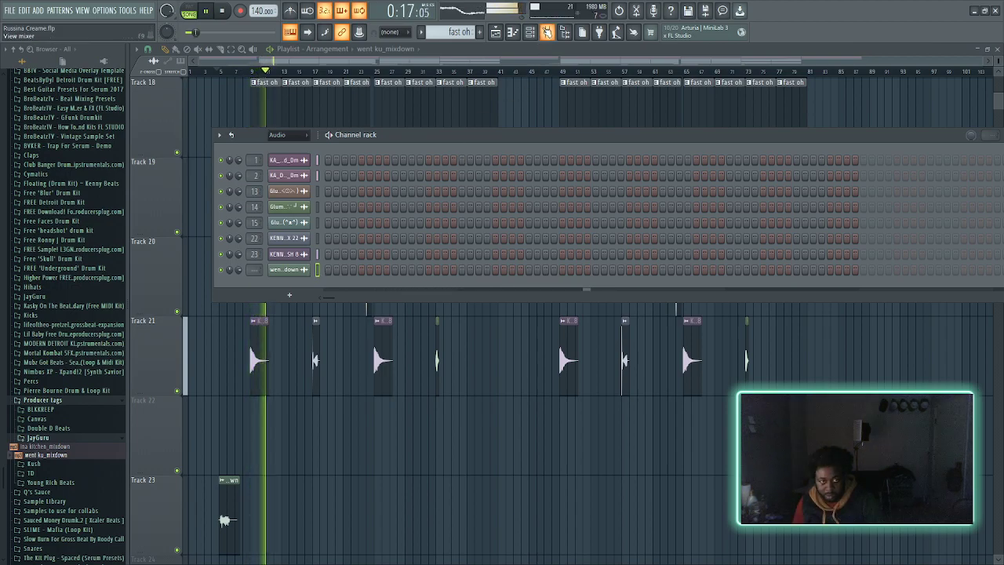
pyautogui.press('F9')
pyautogui.click(722, 78)
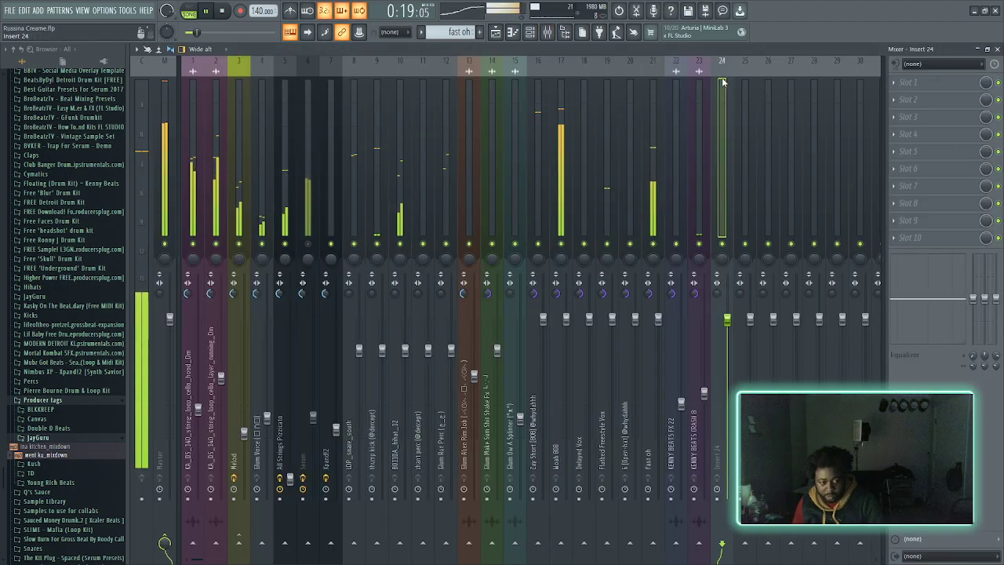
pyautogui.hotkey('ctrl', 'l')
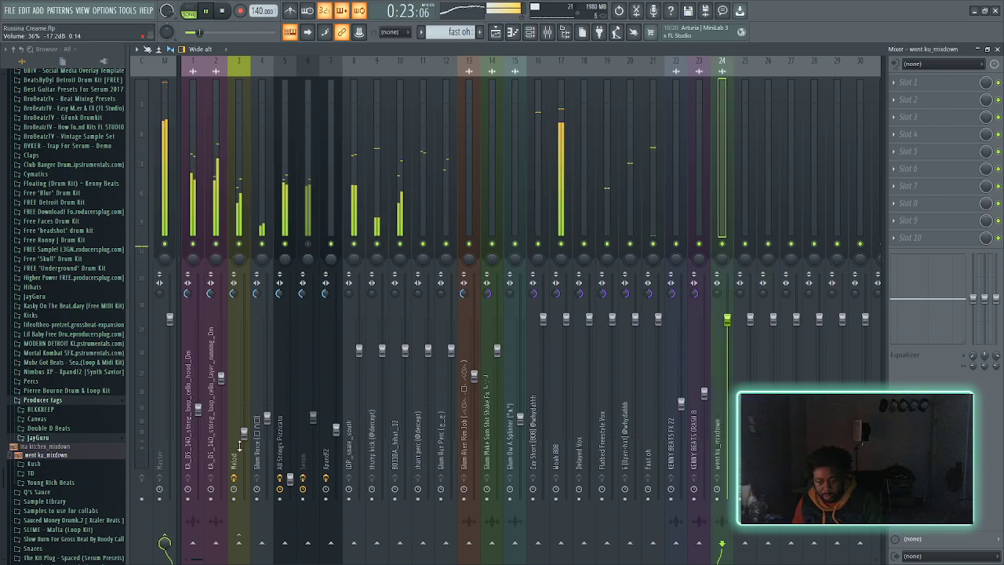
# - Rebalance the melody faders: raise Melod and the string loop hood channel, and lower the cello layer to match the hood
pyautogui.moveTo(246, 436); pyautogui.dragTo(202, 377)
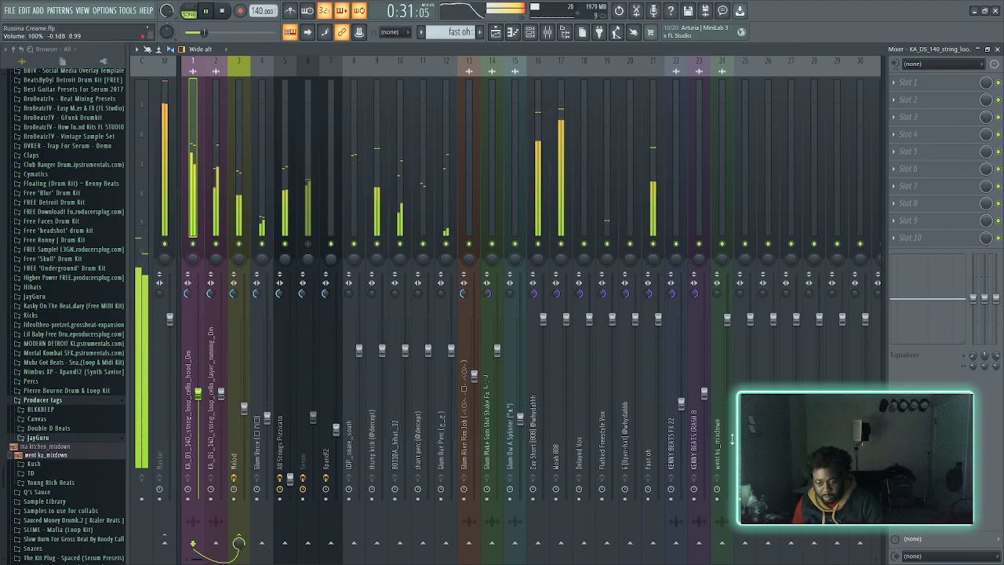
# - Lower the went ku_mixdown insert's volume, add Fruity parametric EQ 2 with a preset in slot 4, and return to the playlist
pyautogui.click(727, 320)
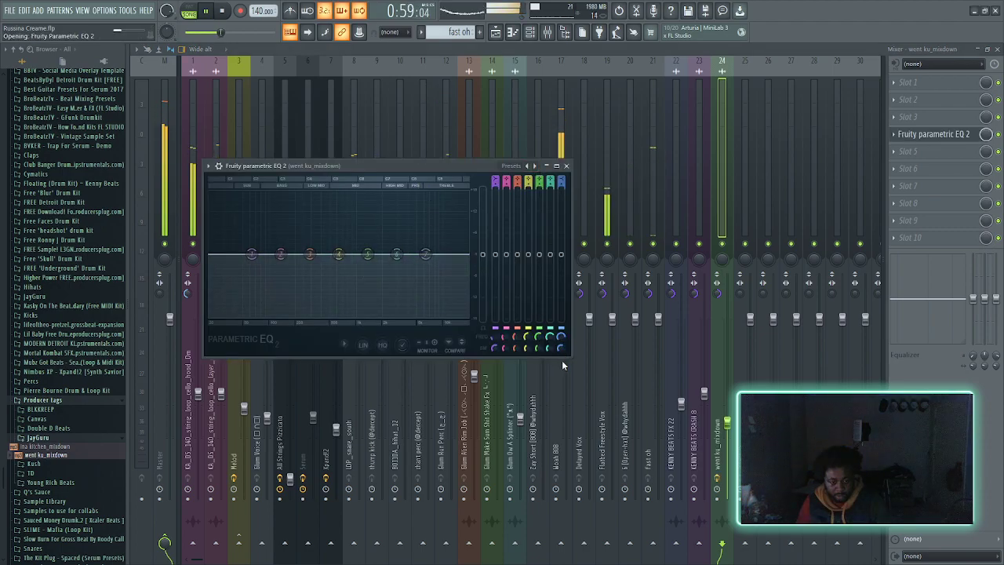
pyautogui.click(535, 166)
pyautogui.click(538, 69)
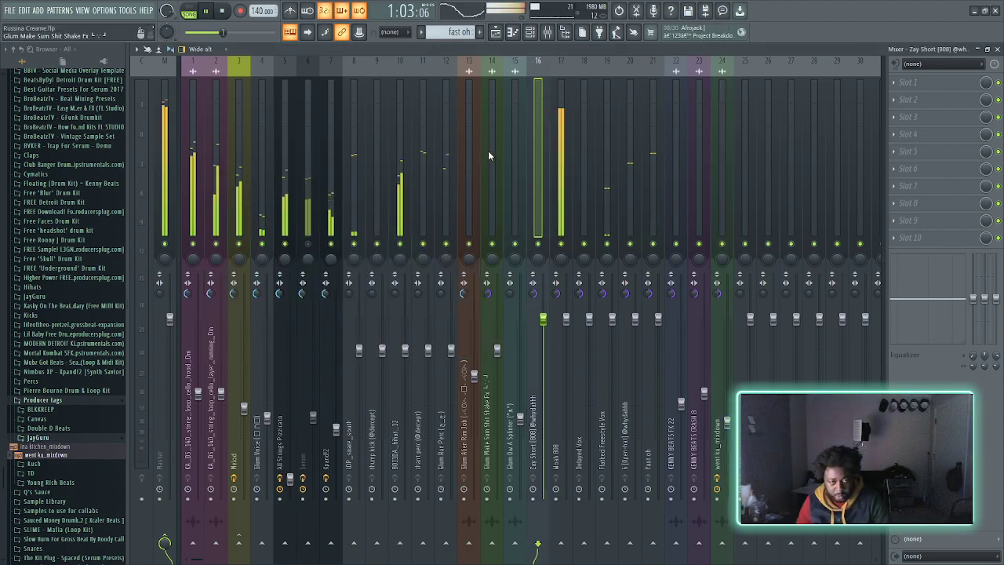
pyautogui.click(466, 139)
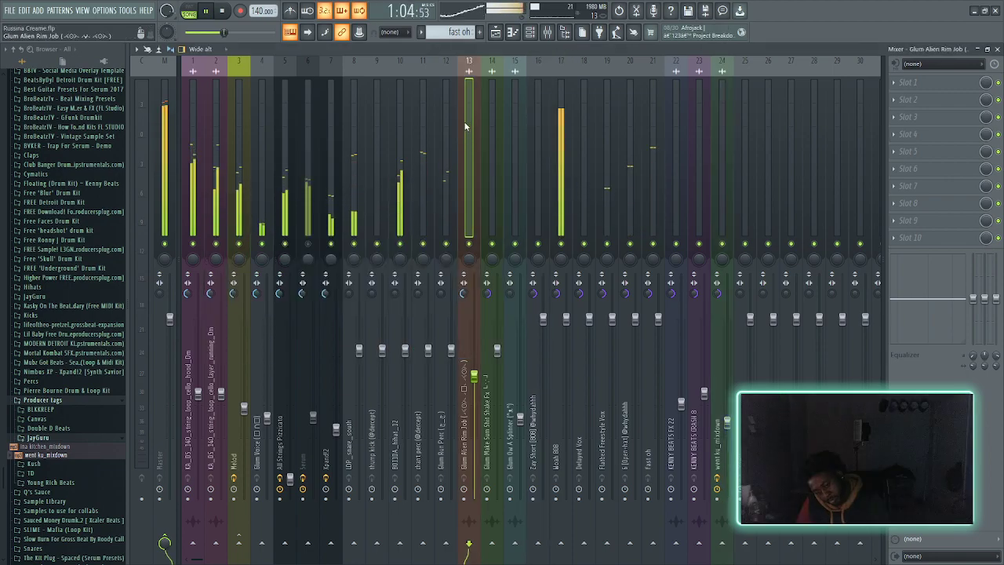
pyautogui.click(495, 31)
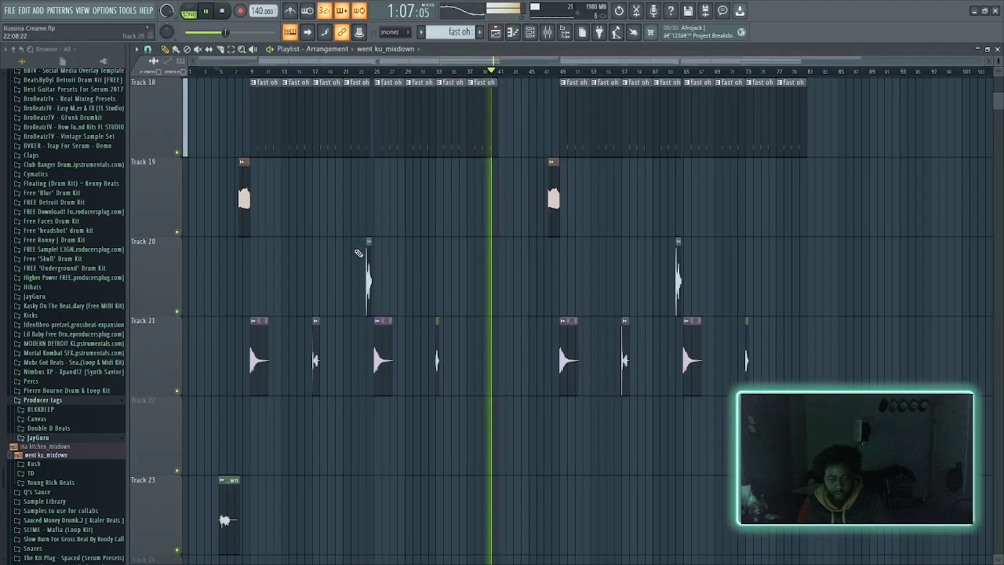
# - Lower the mixer faders of the Glum Make Sum Shit Shake Fx and Glum Alien Rim Job inserts to matching levels
pyautogui.scroll(6, 399, 240)
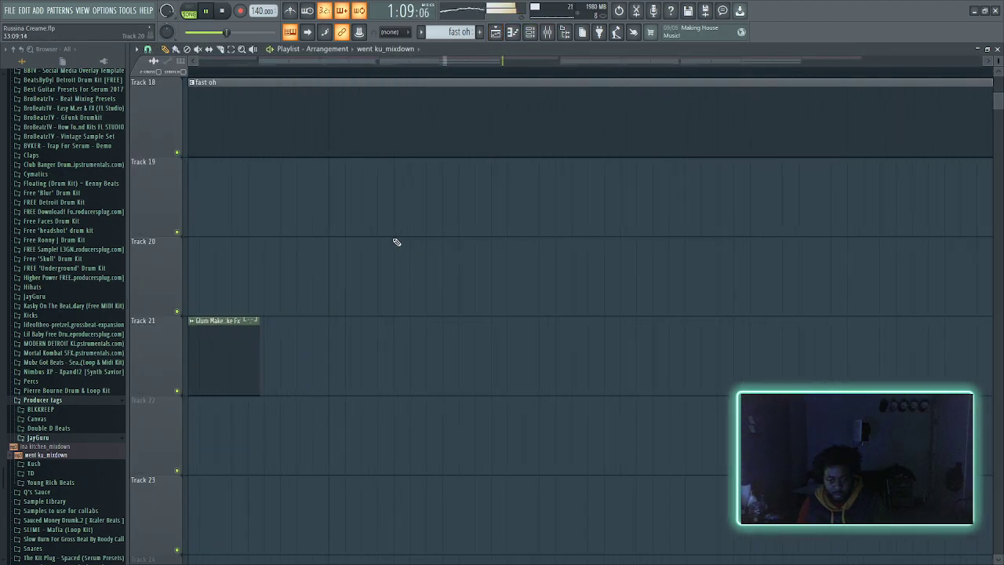
pyautogui.scroll(-6, 397, 242)
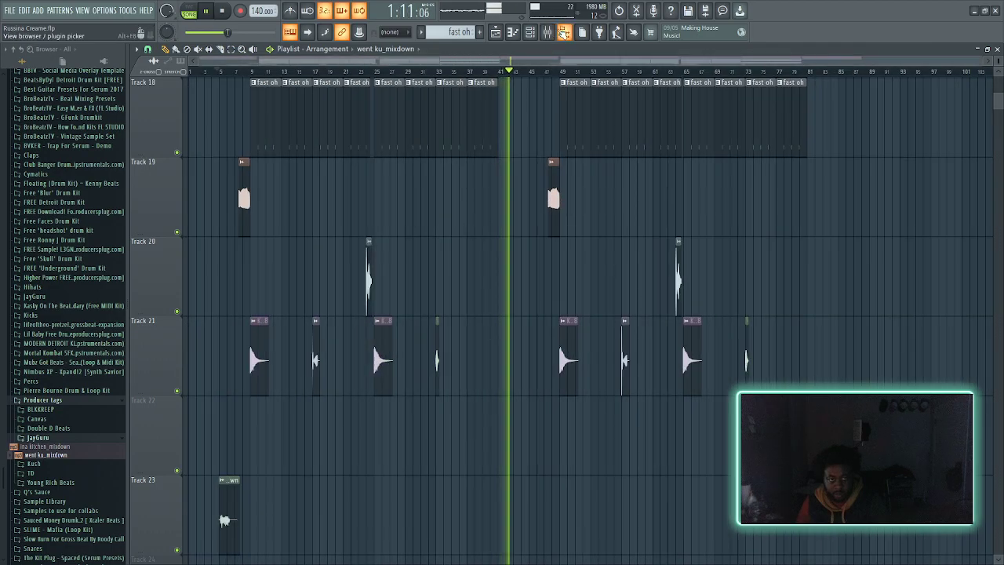
pyautogui.click(560, 30)
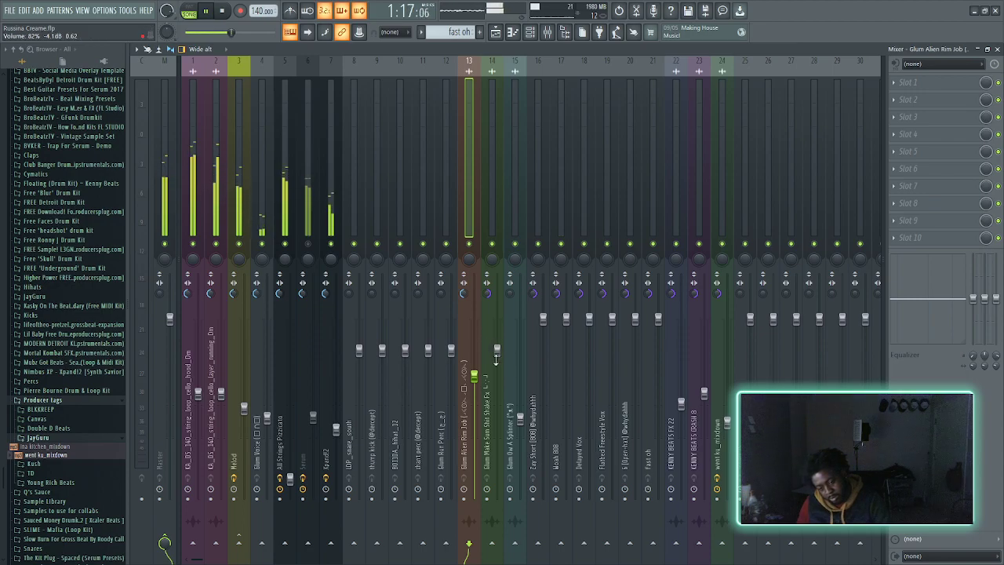
pyautogui.moveTo(497, 351); pyautogui.dragTo(497, 352)
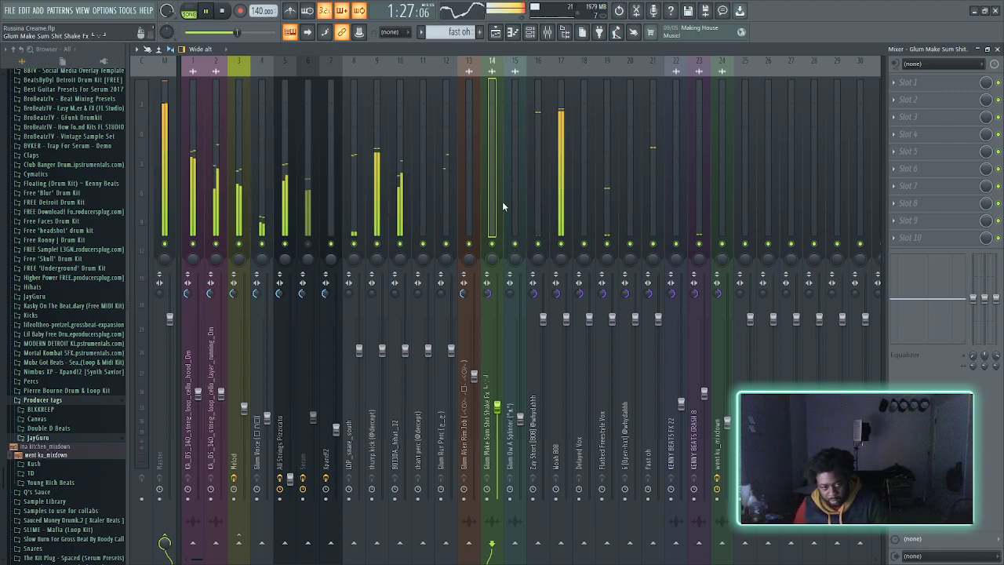
pyautogui.click(474, 428)
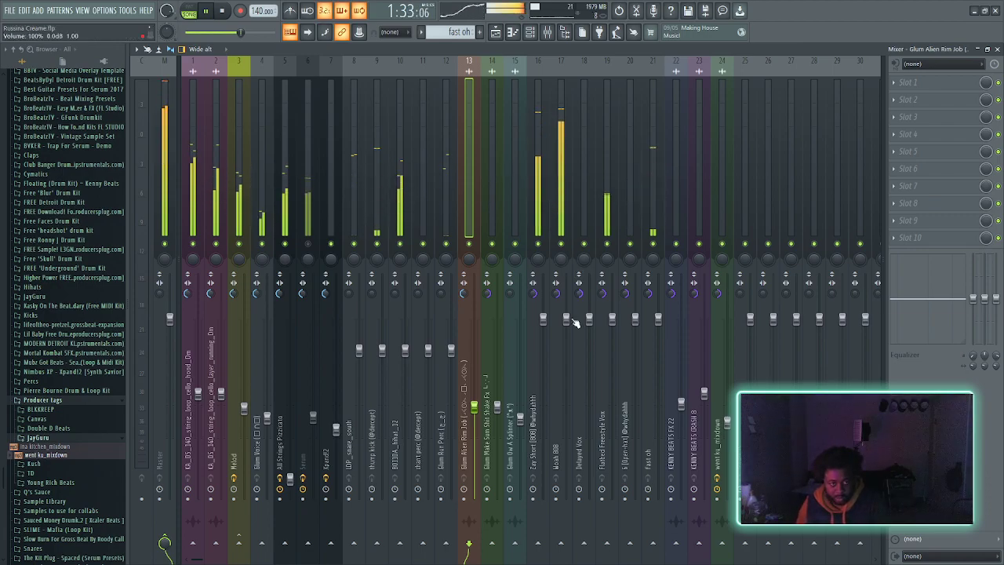
# - Select the Zay Short 808 and Woah 808 inserts together and lower both faders slightly by the same amount
pyautogui.moveTo(560, 225); pyautogui.dragTo(539, 209)
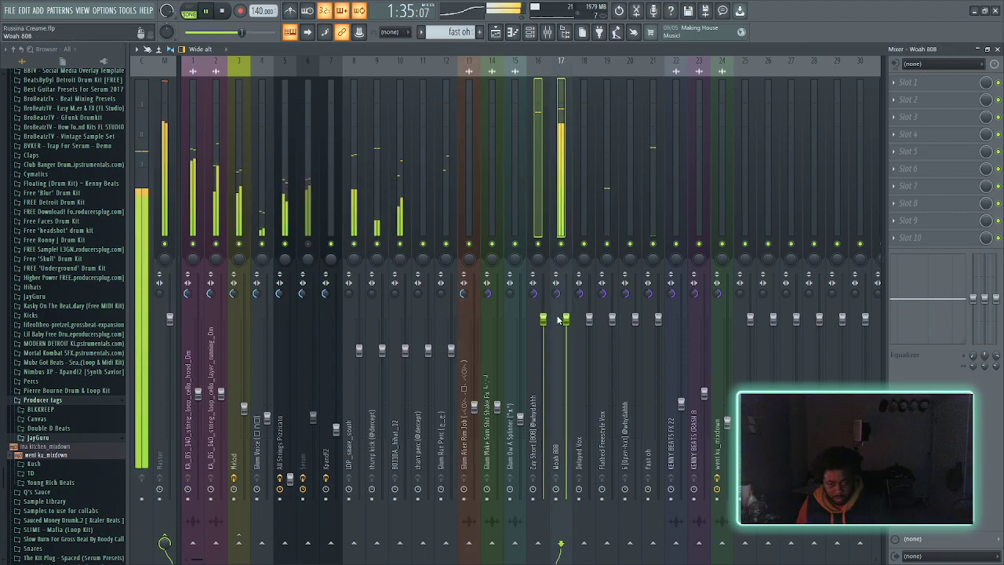
pyautogui.moveTo(565, 319); pyautogui.dragTo(565, 338)
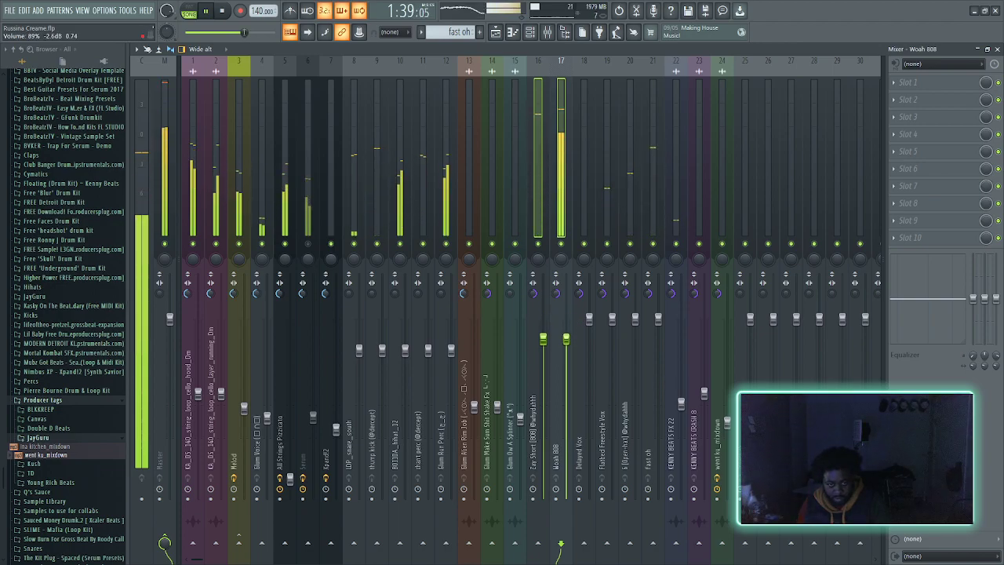
pyautogui.moveTo(565, 339); pyautogui.dragTo(566, 349)
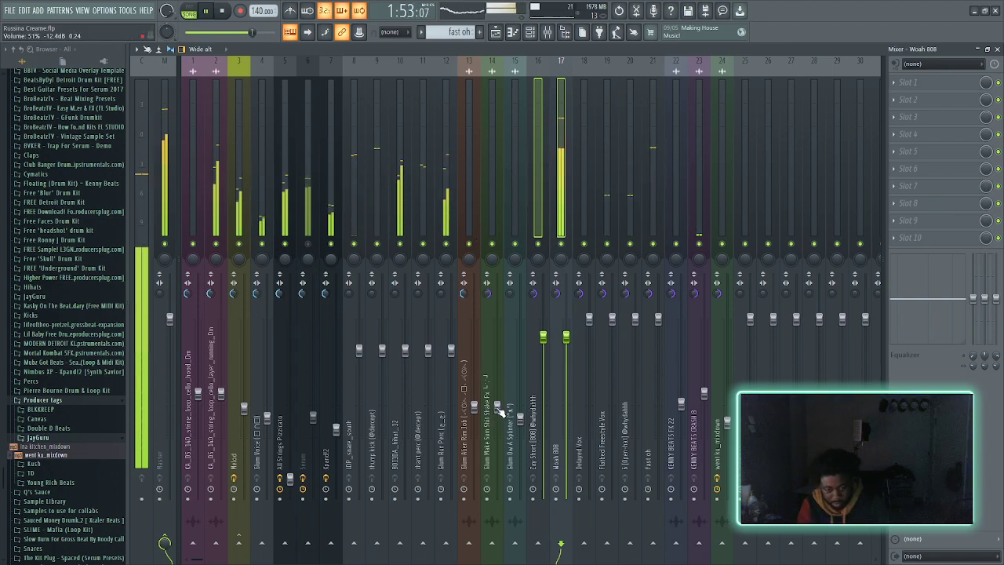
# - Raise the Glum Make Sum Shit Shake Fx fader slightly and select the open-hat insert 20
pyautogui.moveTo(499, 407); pyautogui.dragTo(500, 400)
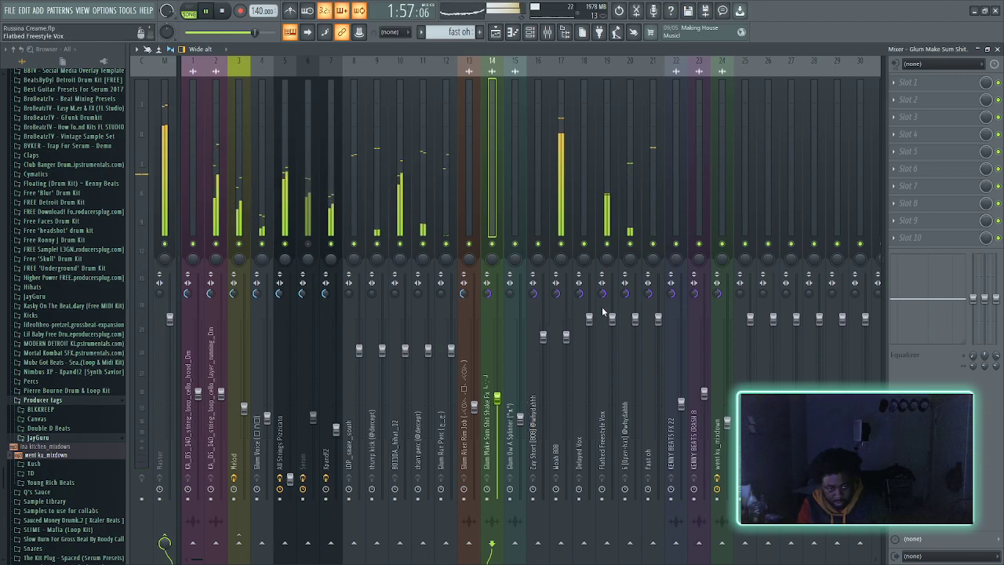
pyautogui.click(631, 206)
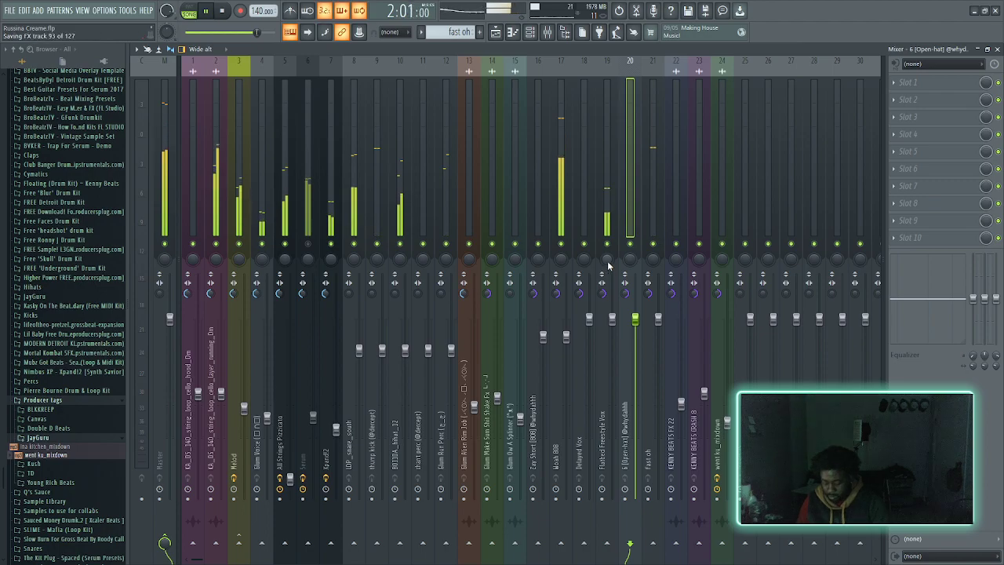
# - Review the full playlist arrangement during playback, from the melody tracks through the drums, effects and producer tag
pyautogui.click(499, 33)
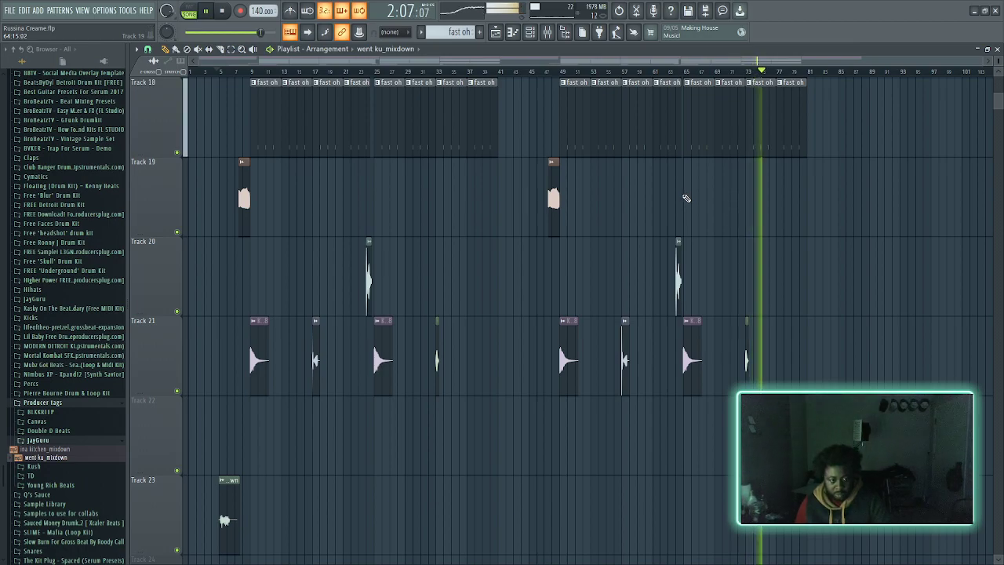
pyautogui.keyDown('alt'); pyautogui.scroll(-3, 684, 195); pyautogui.keyUp('alt')
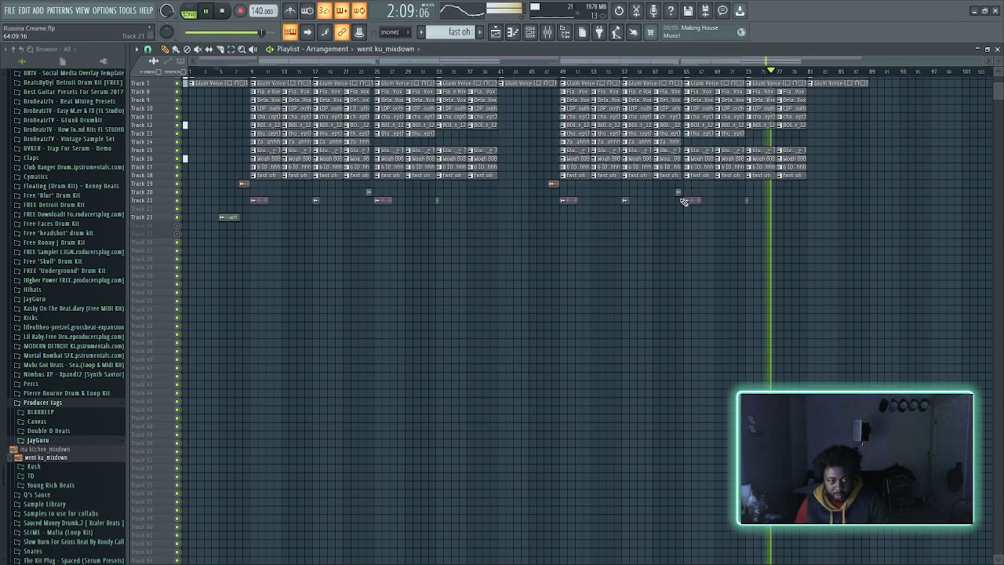
pyautogui.keyDown('alt'); pyautogui.scroll(2, 681, 191); pyautogui.keyUp('alt')
pyautogui.keyDown('alt'); pyautogui.scroll(3, 871, 223); pyautogui.keyUp('alt')
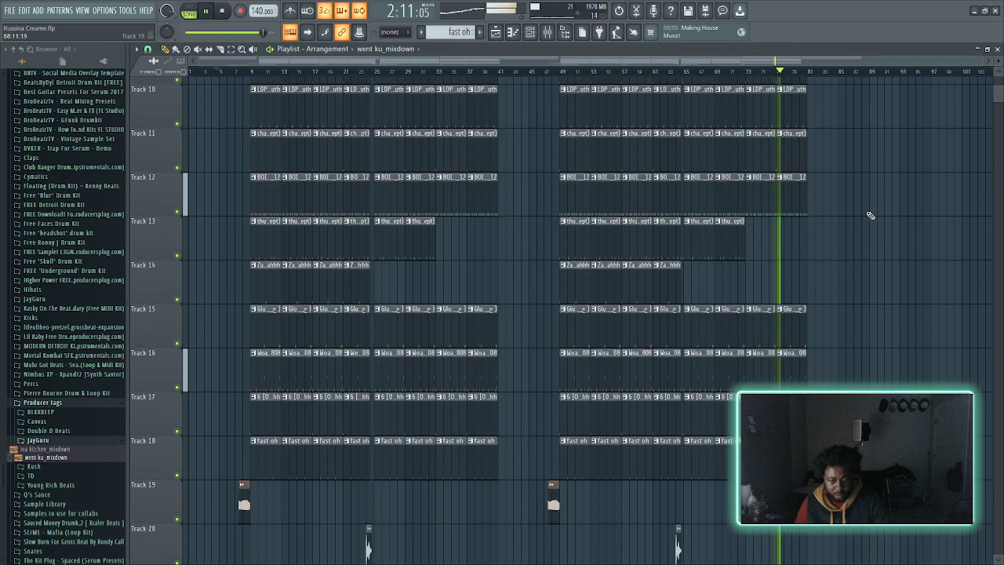
pyautogui.keyDown('alt'); pyautogui.scroll(-1, 871, 215); pyautogui.keyUp('alt')
pyautogui.keyDown('alt'); pyautogui.scroll(-1, 935, 118); pyautogui.keyUp('alt')
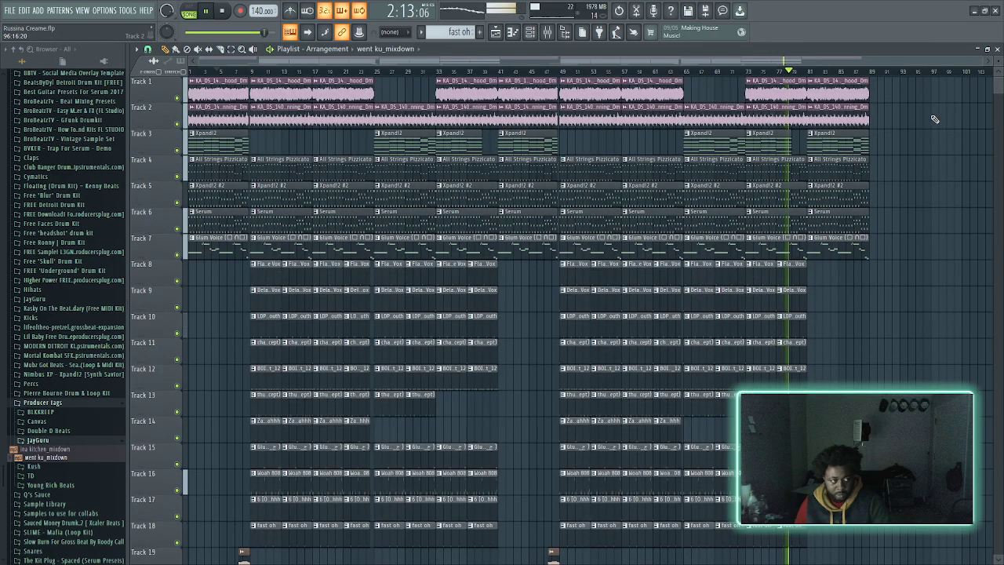
pyautogui.scroll(-2, 930, 139)
pyautogui.scroll(2, 929, 148)
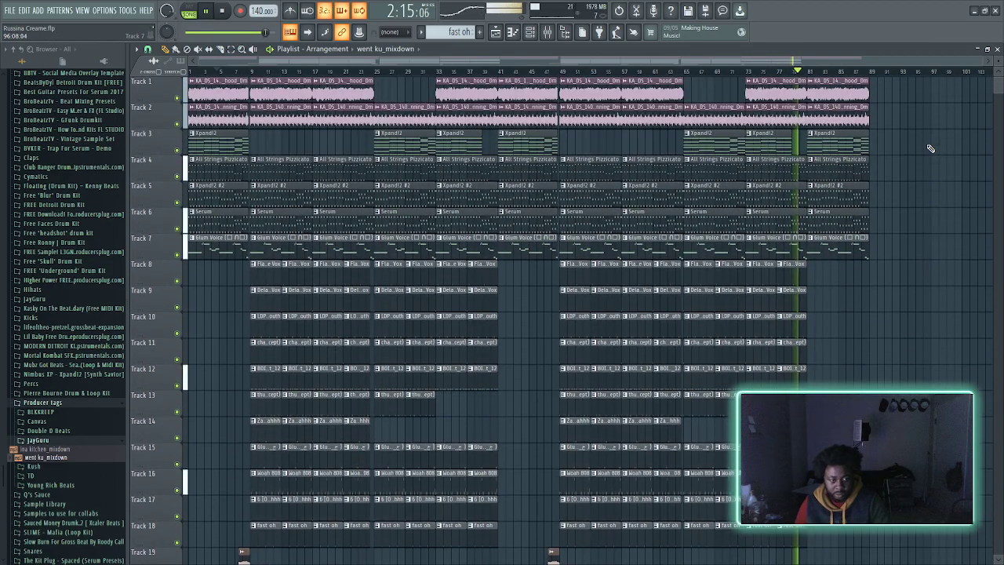
pyautogui.keyDown('alt'); pyautogui.scroll(-3, 931, 148); pyautogui.keyUp('alt')
pyautogui.keyDown('alt'); pyautogui.scroll(3, 930, 149); pyautogui.keyUp('alt')
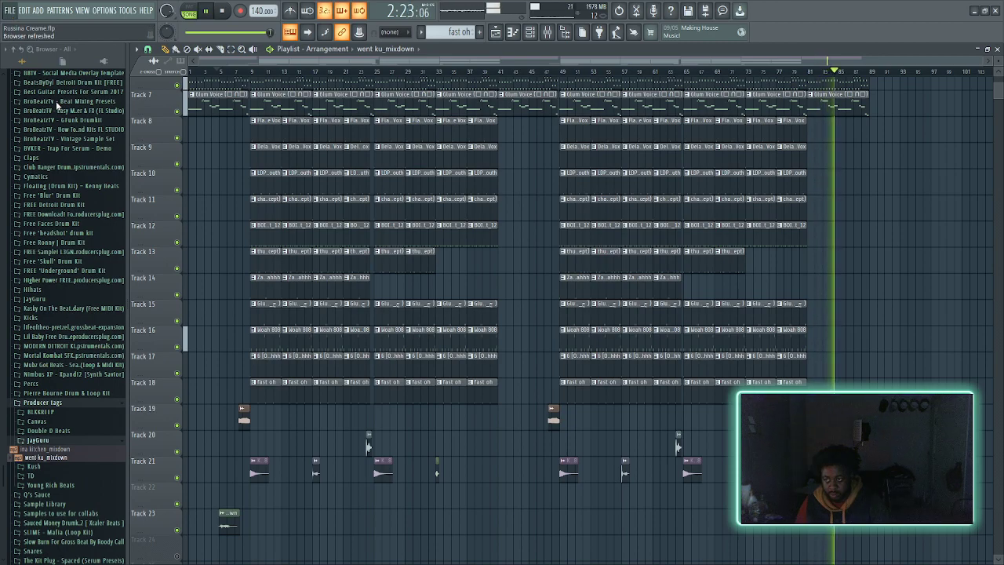
# - Open the channel rack and switch its filter from audio channels to all channels
pyautogui.click(531, 32)
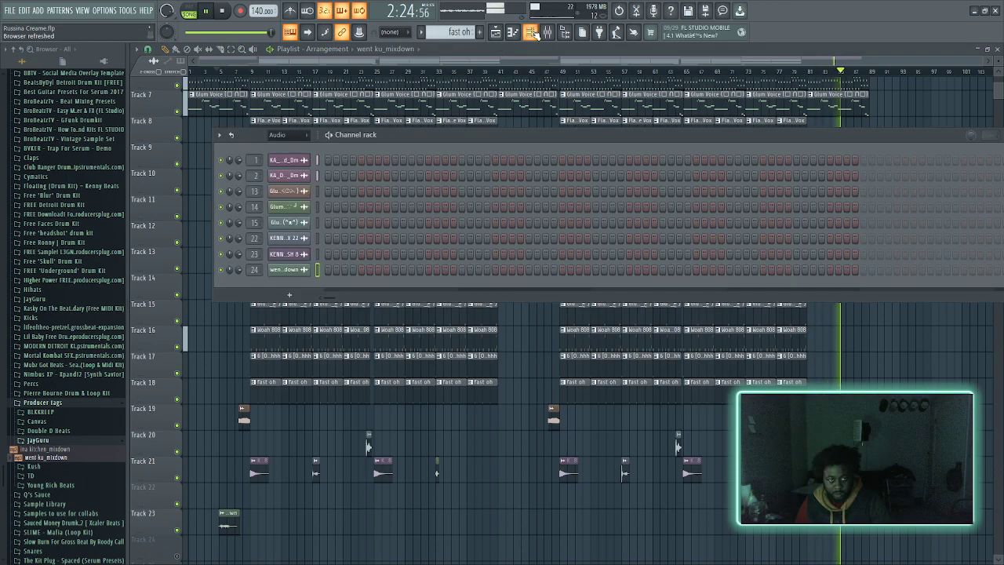
pyautogui.click(306, 152)
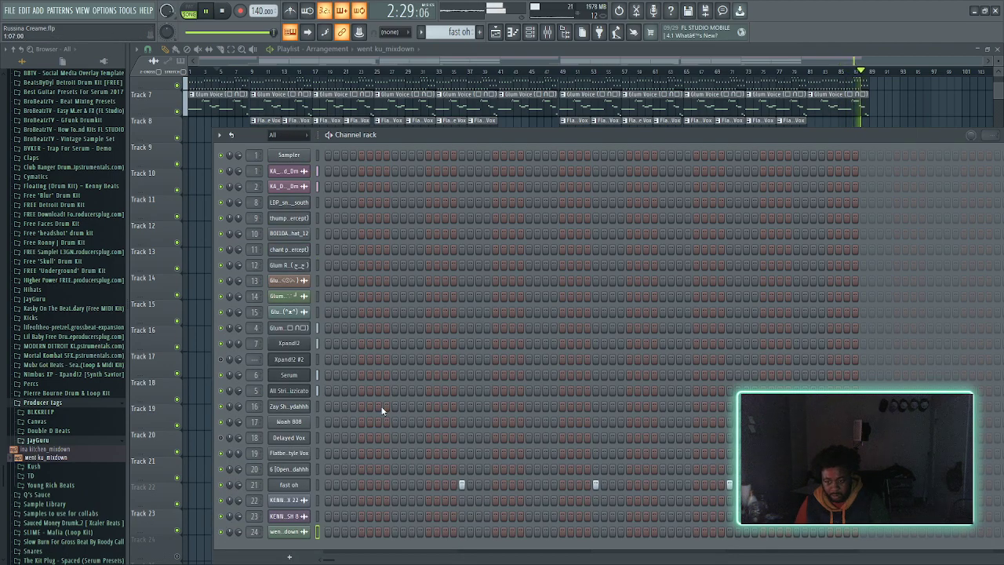